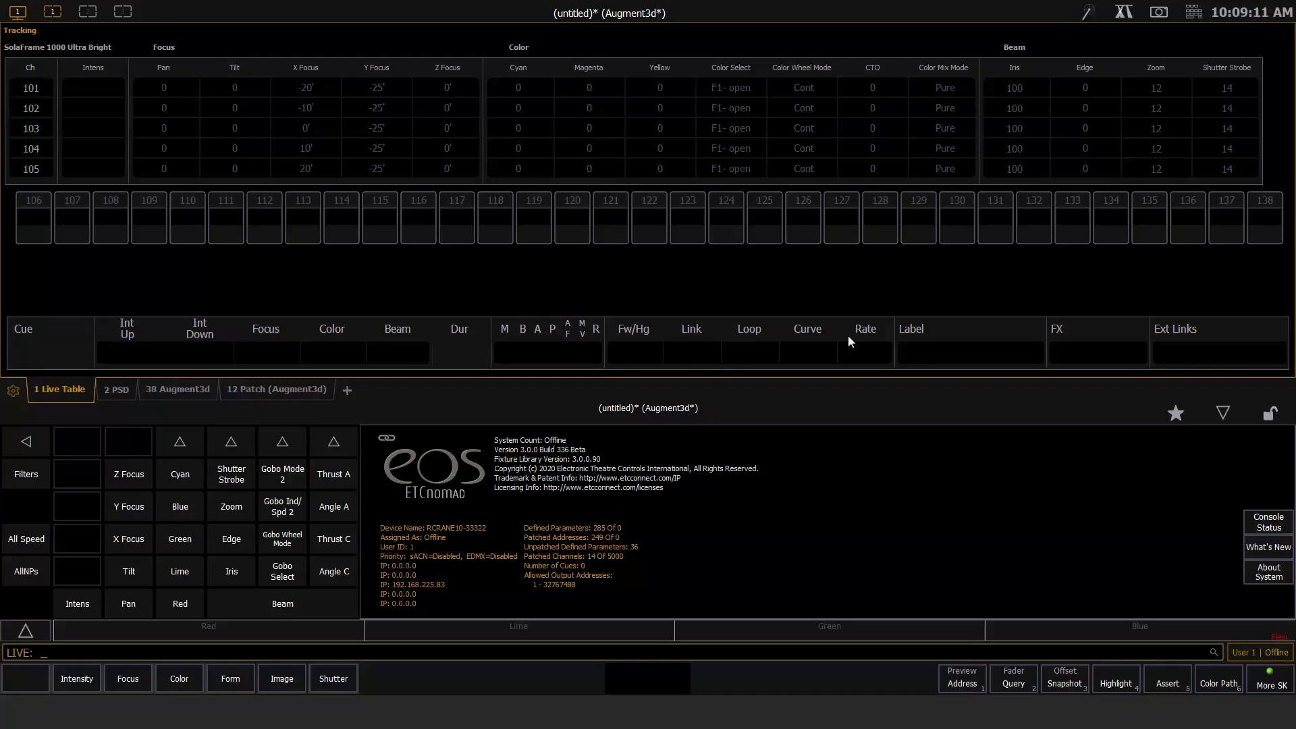
Step: Create a new show file, continuing without saving the current one and leaving Preserve Augment3d Model disabled
{"action": "key", "text": "F10"}
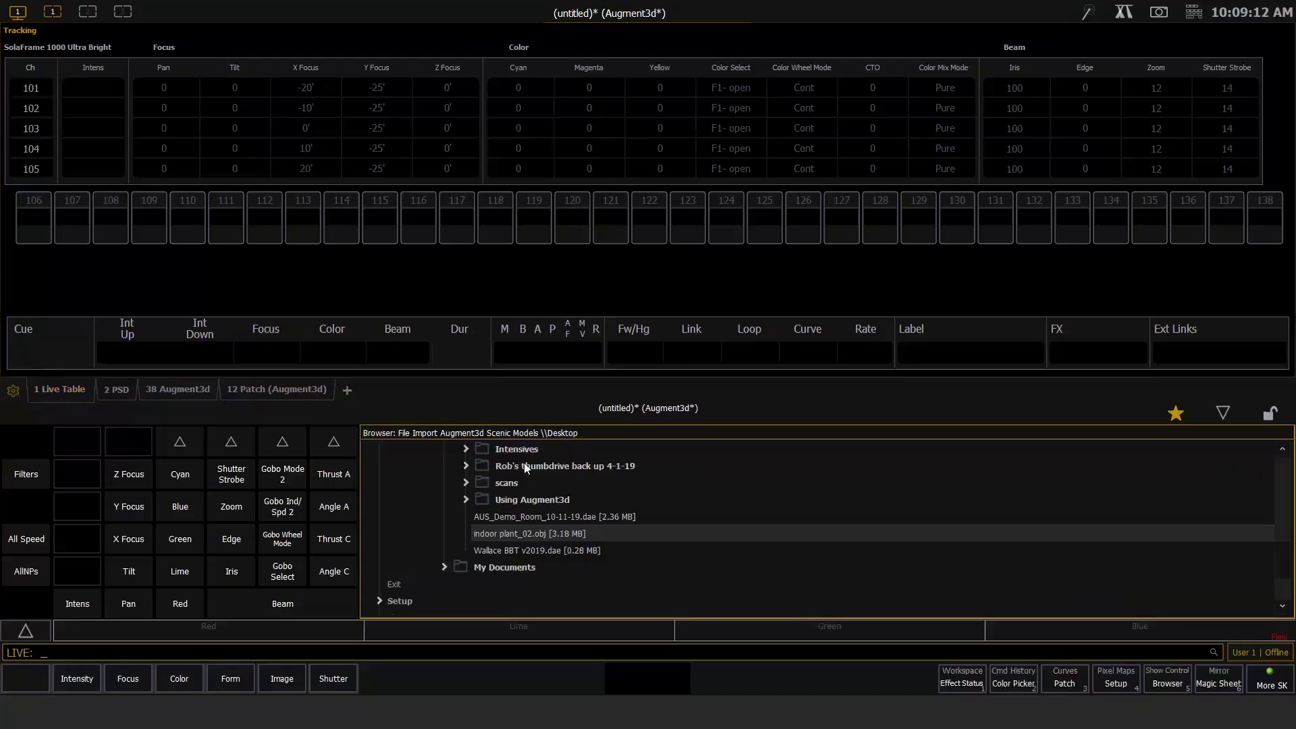
{"action": "left_click", "coordinate": [465, 499]}
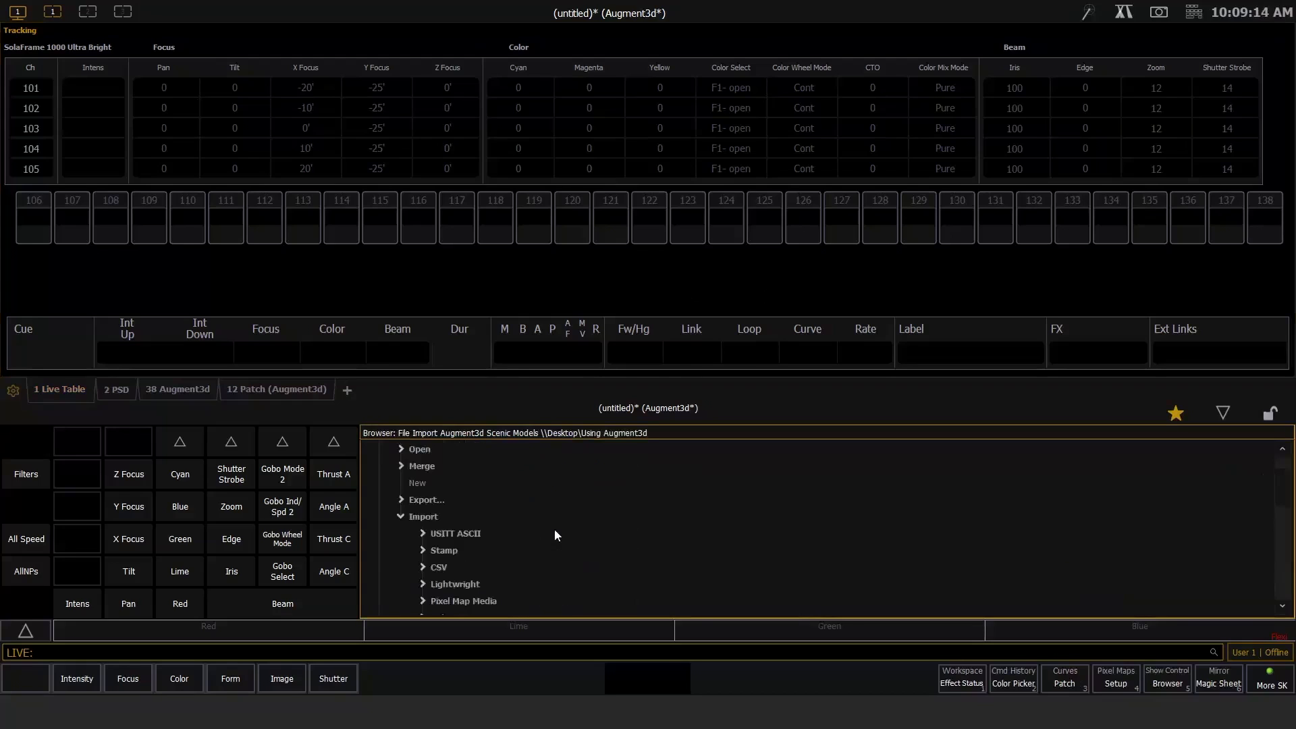
{"action": "scroll", "coordinate": [419, 487], "scroll_direction": "up", "scroll_amount": 1}
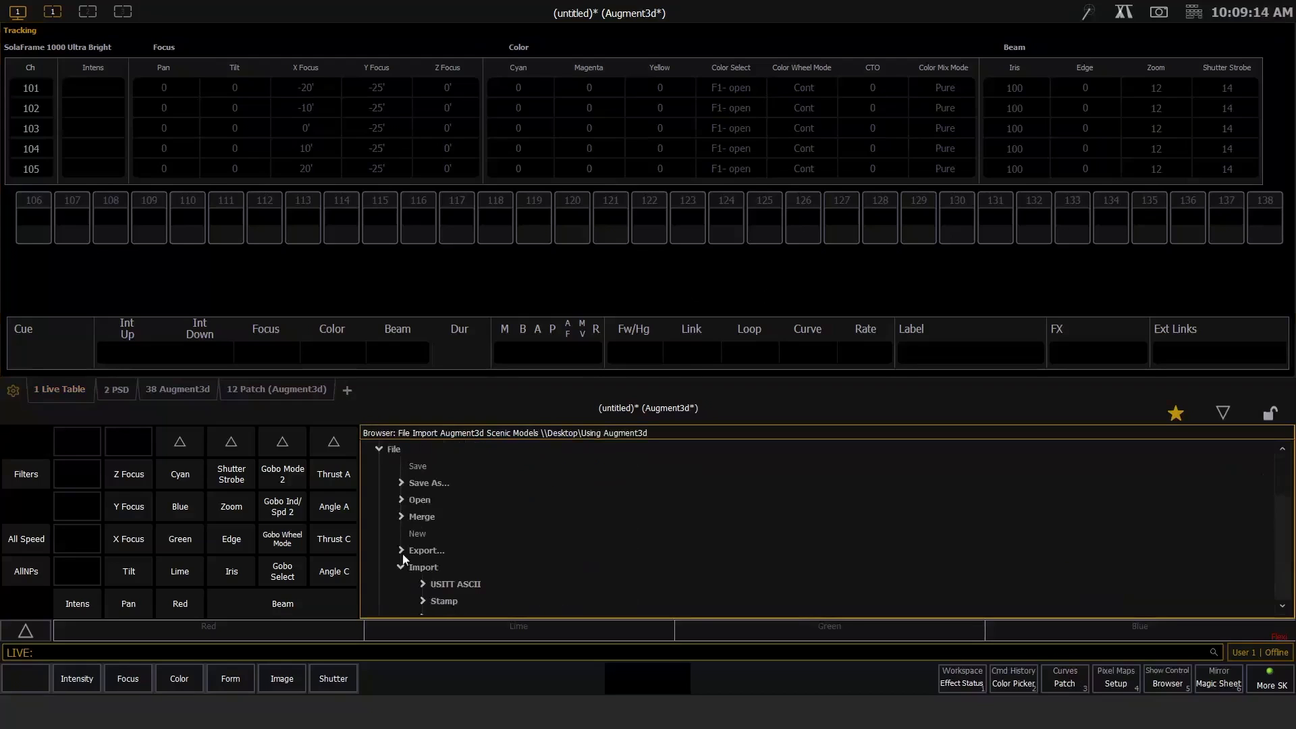
{"action": "left_click", "coordinate": [427, 533]}
{"action": "left_click", "coordinate": [427, 534]}
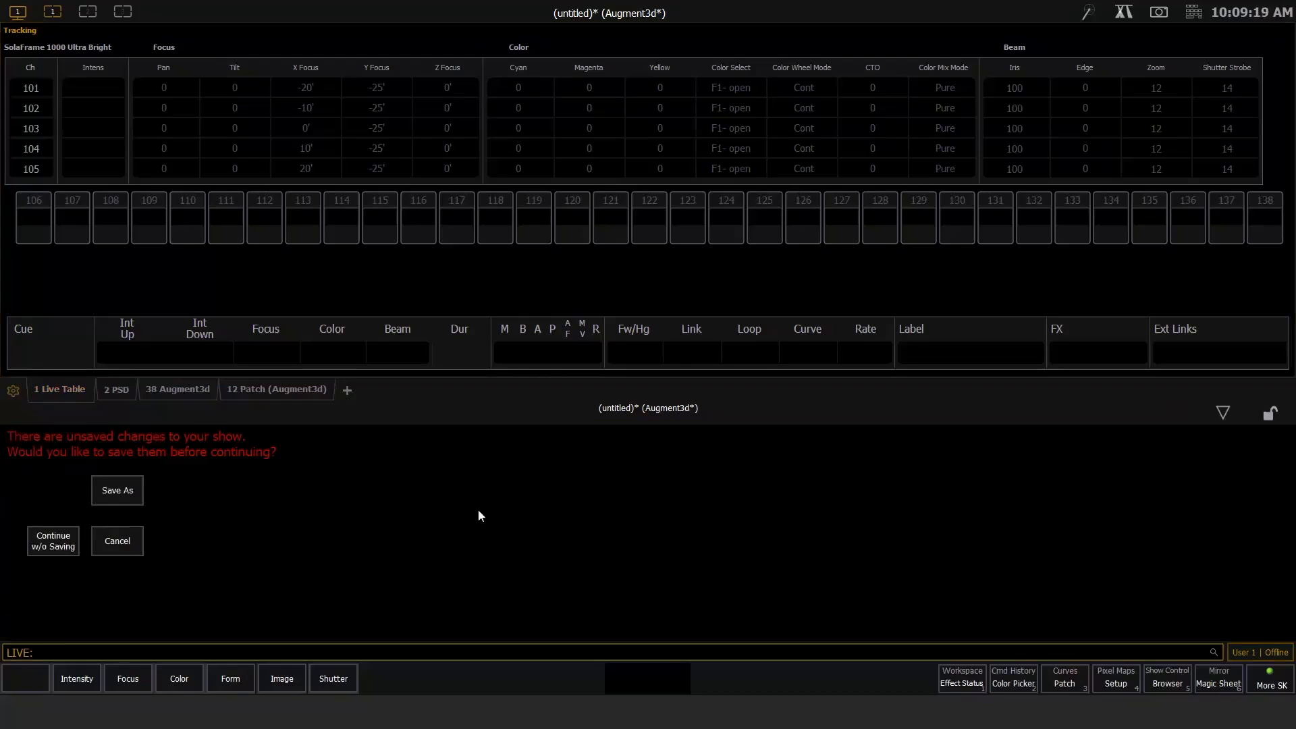
{"action": "left_click", "coordinate": [60, 548]}
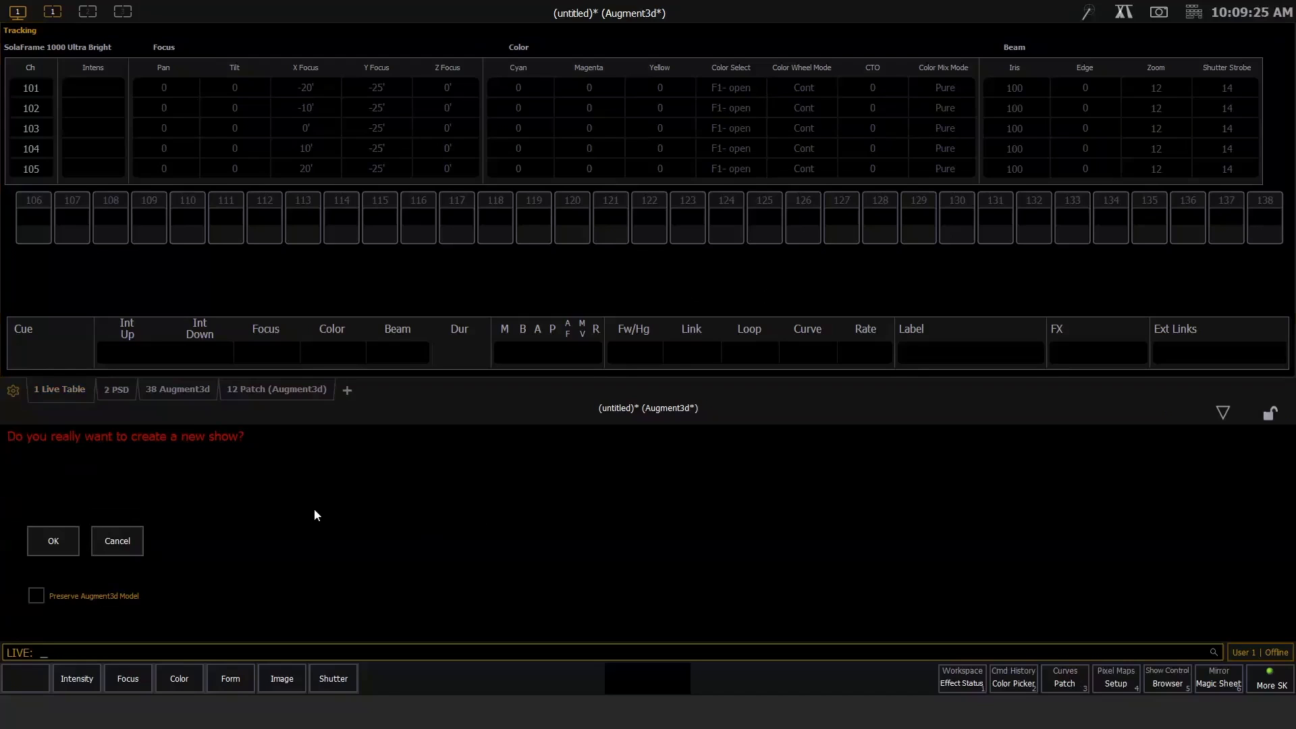
{"action": "left_click", "coordinate": [43, 604]}
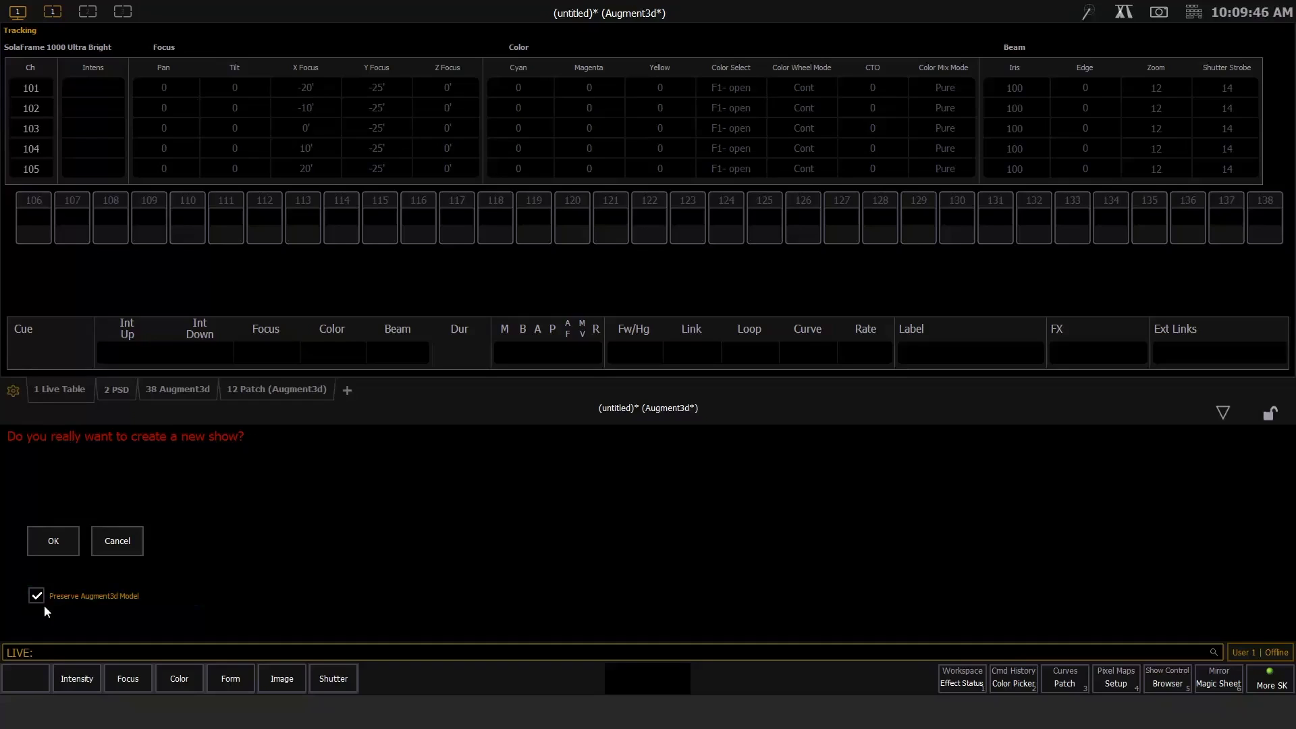
{"action": "left_click", "coordinate": [41, 593]}
{"action": "left_click", "coordinate": [66, 544]}
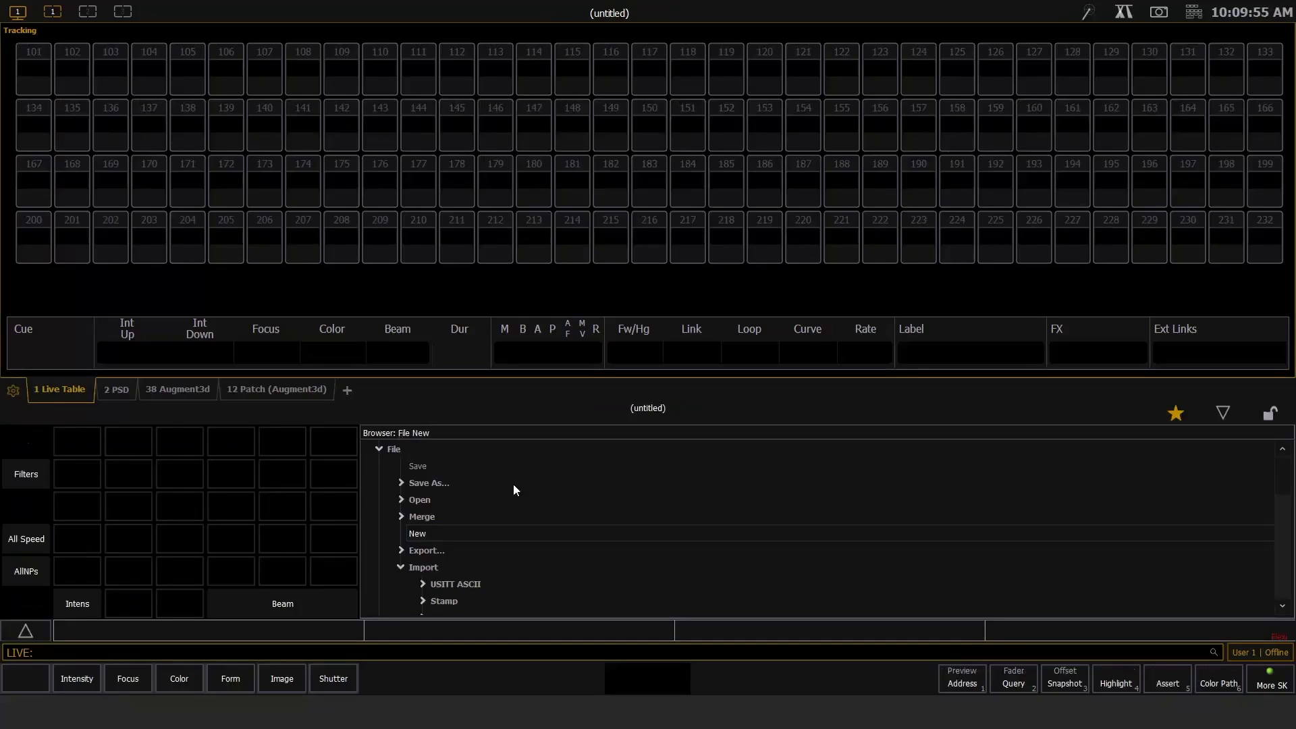
Step: Reset the workspaces on all monitors to their default layout and add an Augment3d display
{"action": "left_click", "coordinate": [18, 12]}
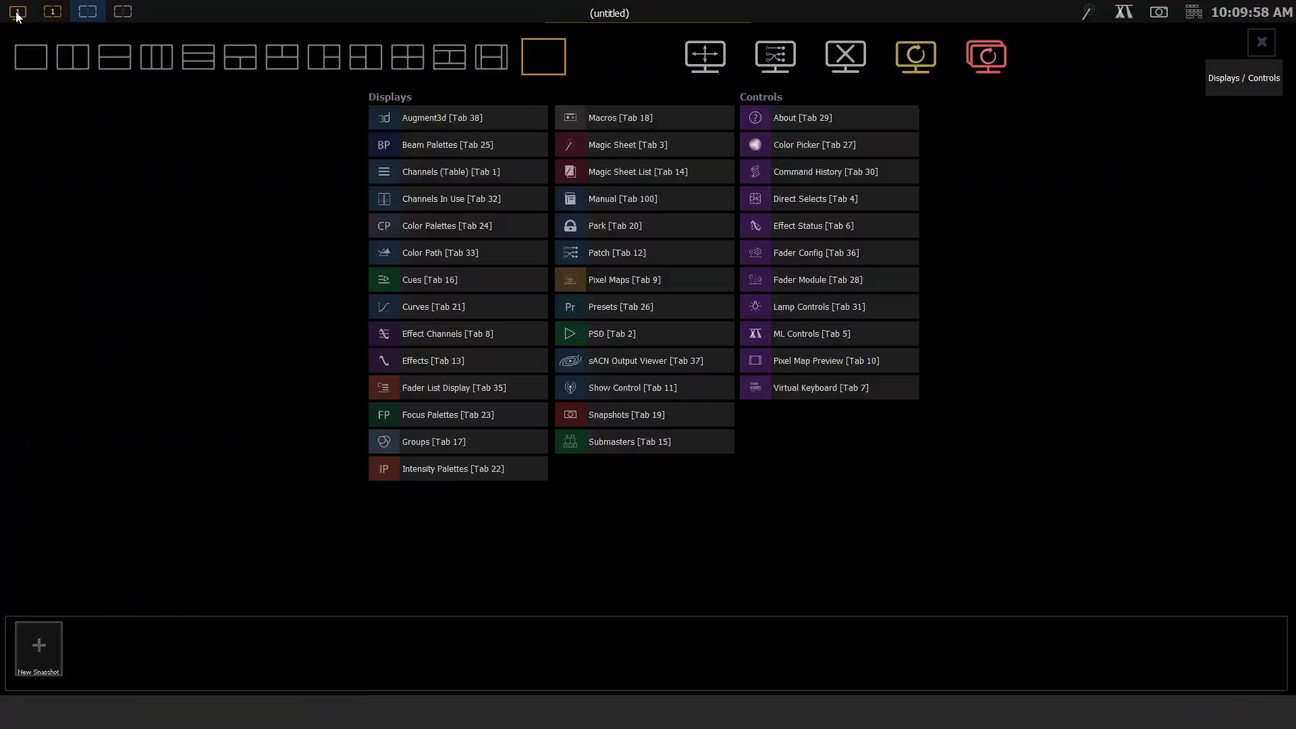
{"action": "left_click", "coordinate": [986, 61]}
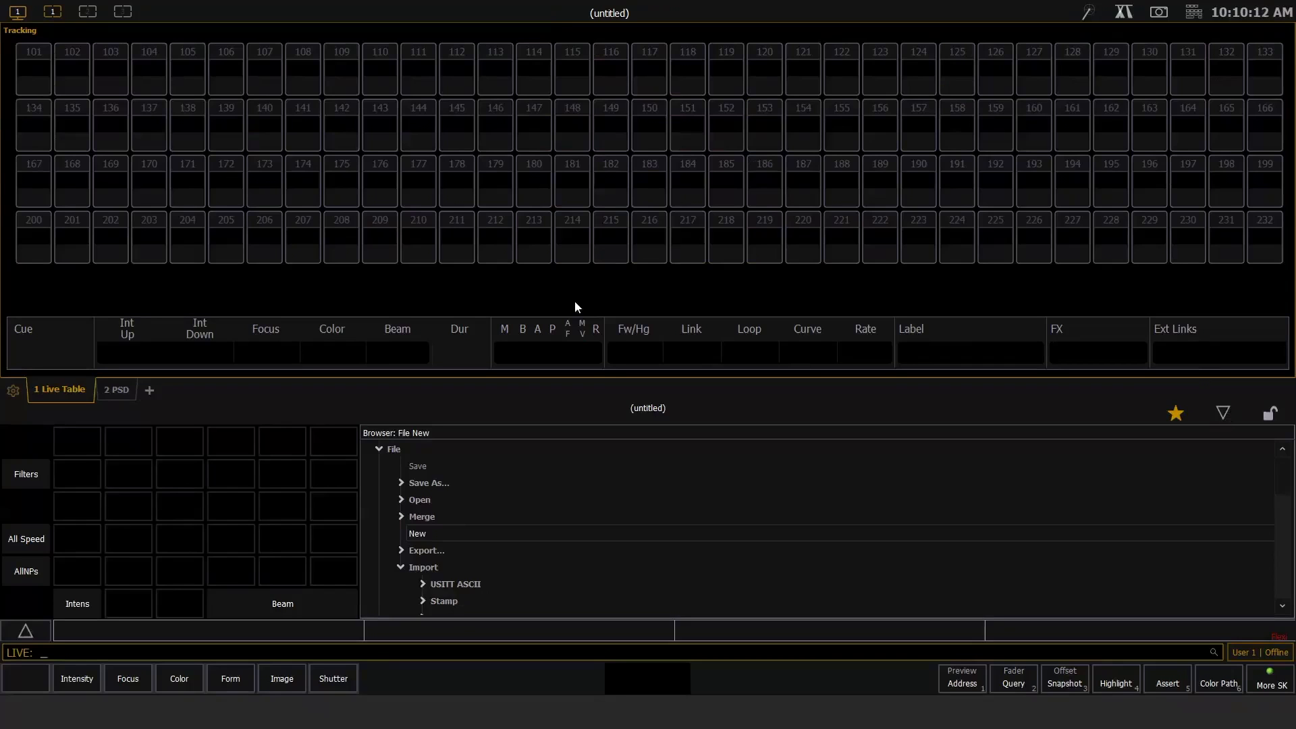
{"action": "left_click", "coordinate": [149, 390]}
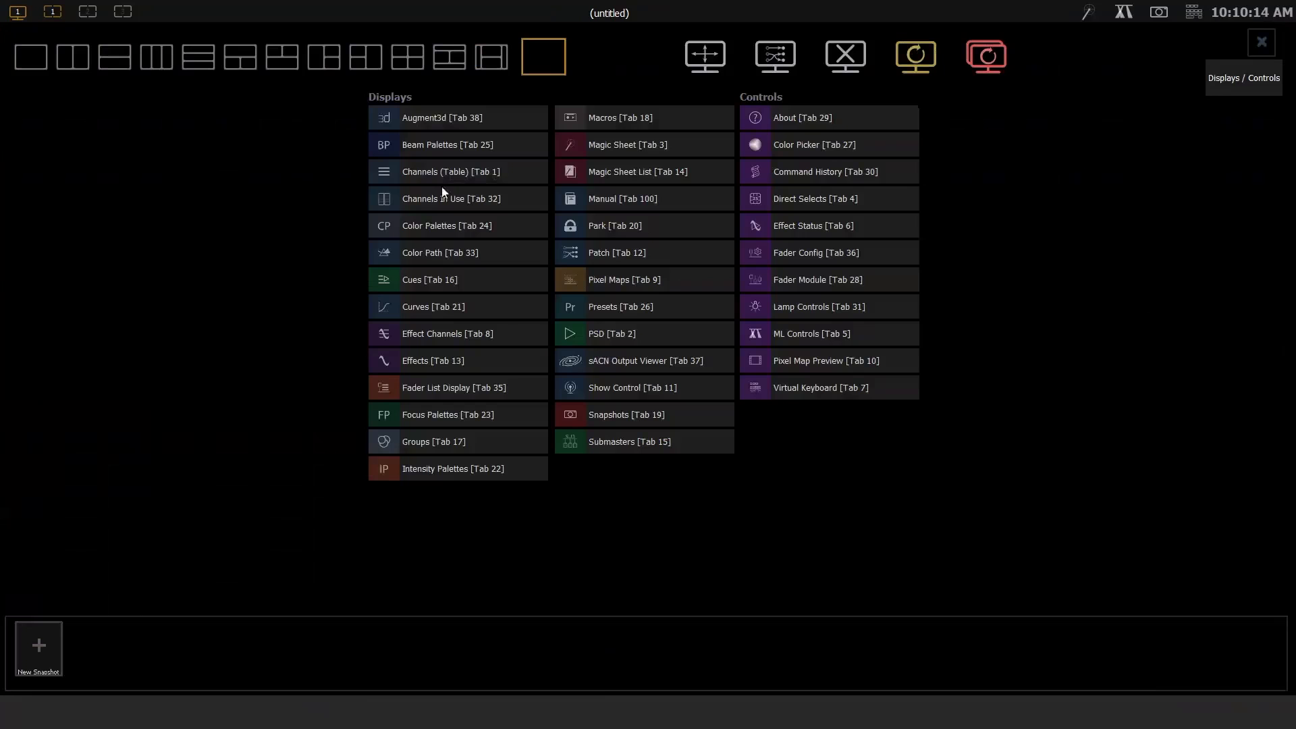
{"action": "left_click", "coordinate": [472, 121]}
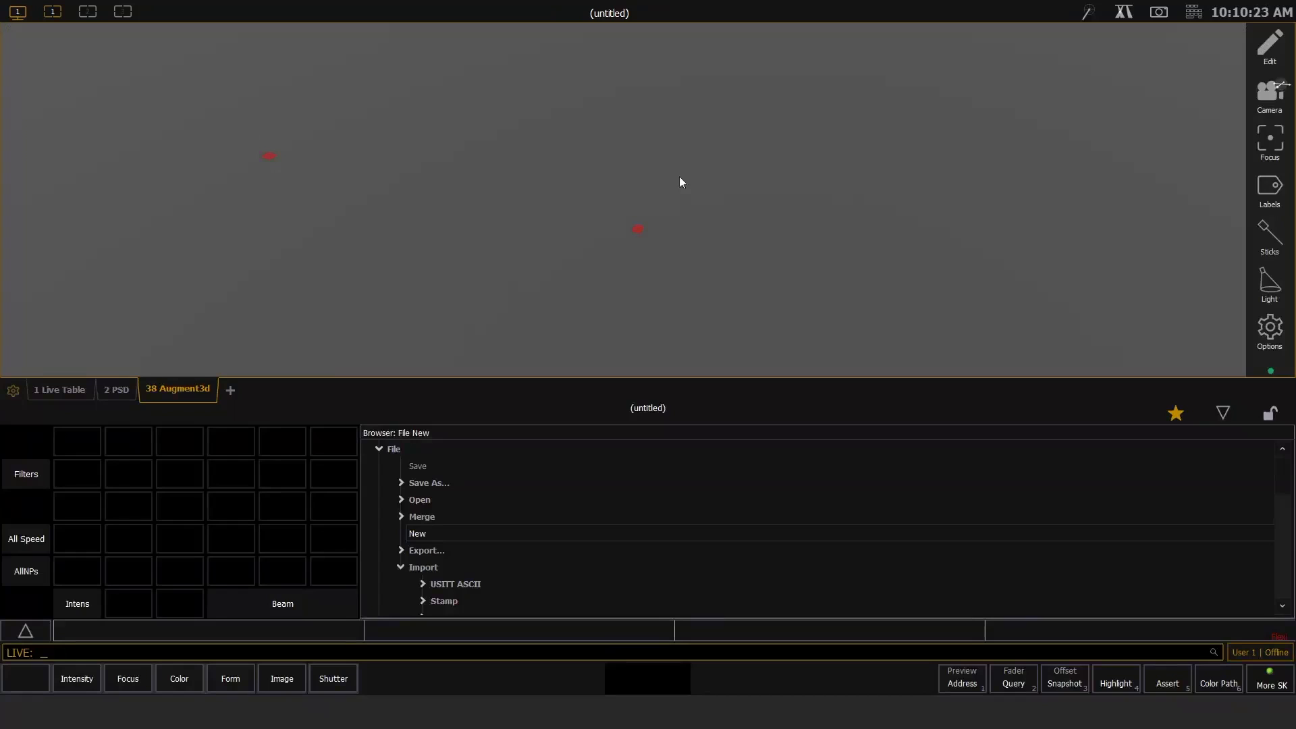
Step: Enlarge the Augment3d display by collapsing the control area and return the camera to its Home view of the stage
{"action": "left_click", "coordinate": [1225, 412]}
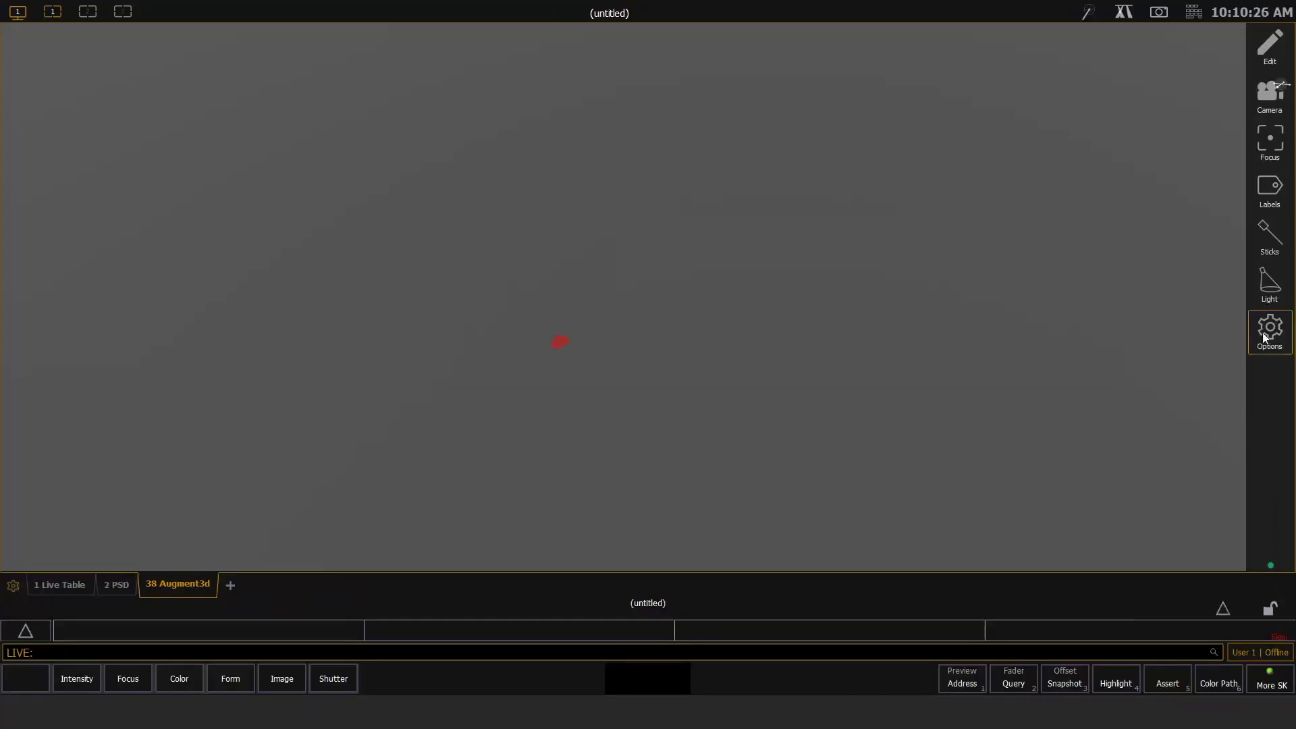
{"action": "left_click", "coordinate": [1270, 95]}
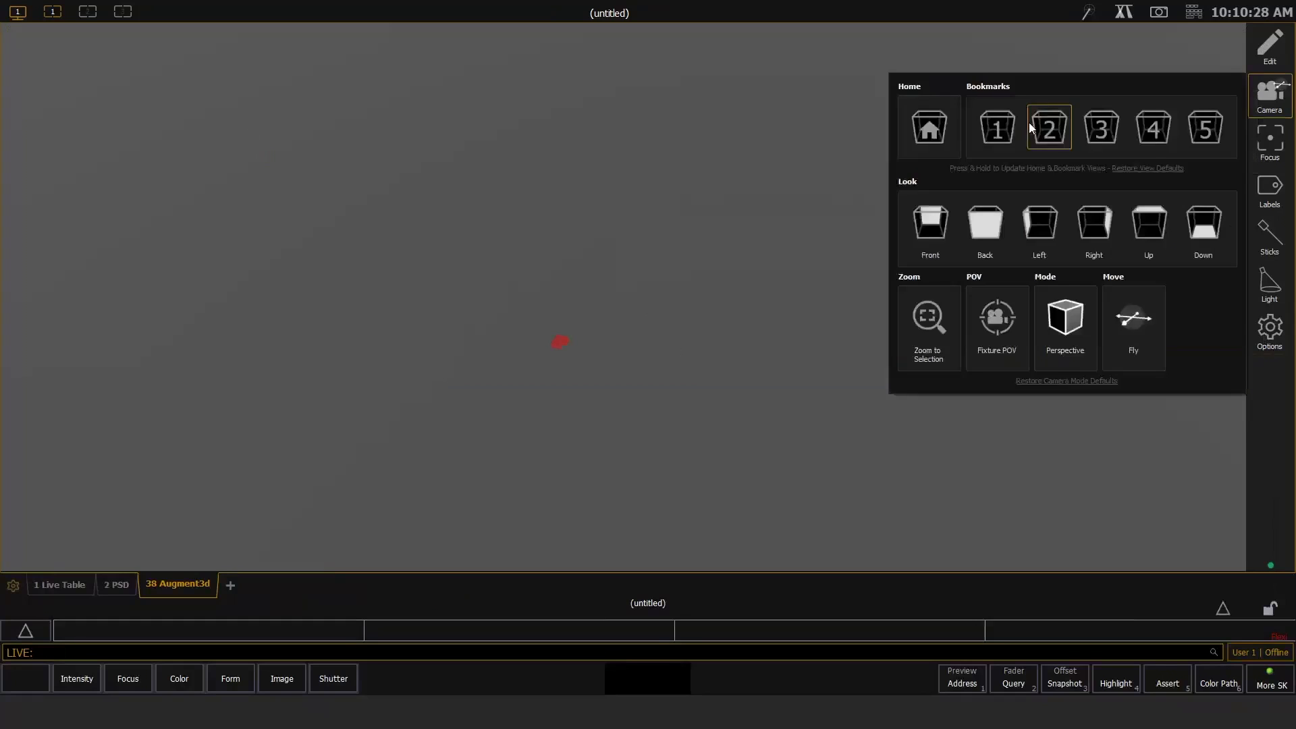
{"action": "left_click", "coordinate": [935, 128]}
{"action": "left_click", "coordinate": [734, 377]}
{"action": "scroll", "coordinate": [736, 324], "scroll_direction": "up", "scroll_amount": 1}
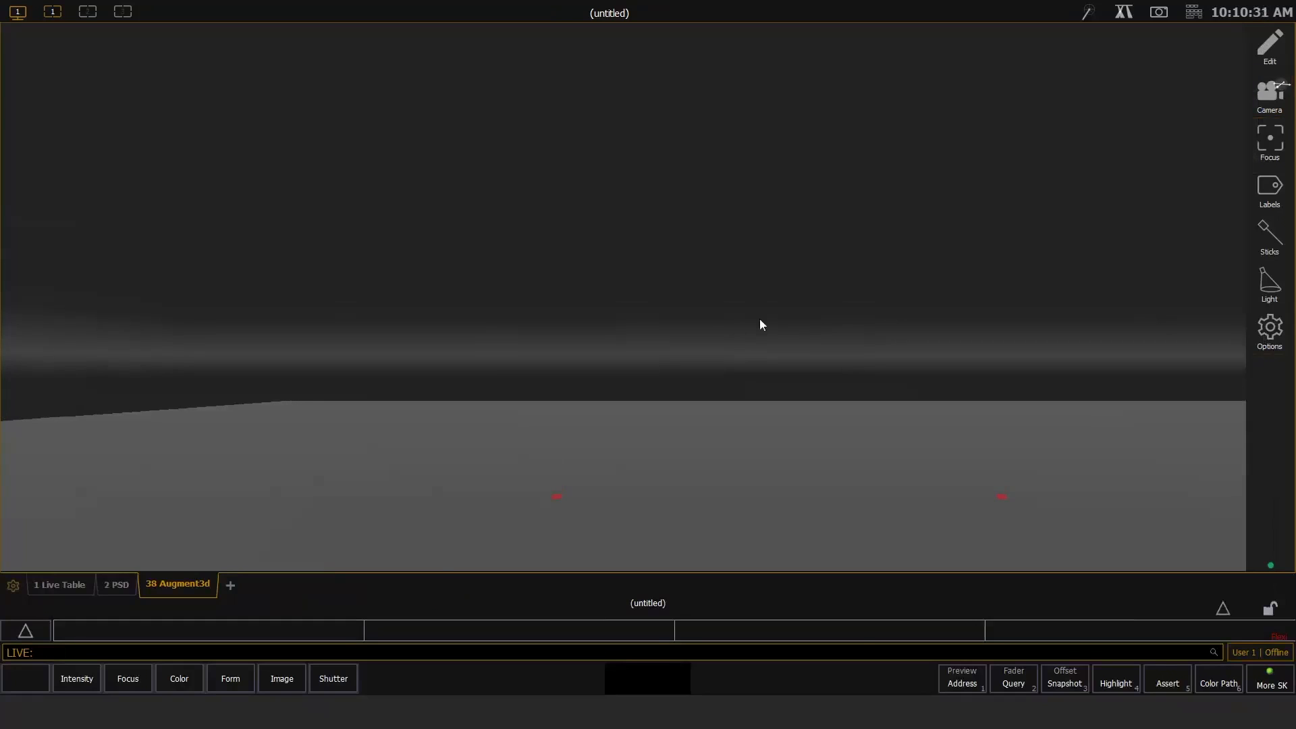
{"action": "scroll", "coordinate": [759, 318], "scroll_direction": "down", "scroll_amount": 3}
{"action": "middle_click_drag", "start_coordinate": [768, 309], "coordinate": [760, 364]}
{"action": "scroll", "coordinate": [715, 320], "scroll_direction": "down", "scroll_amount": 2}
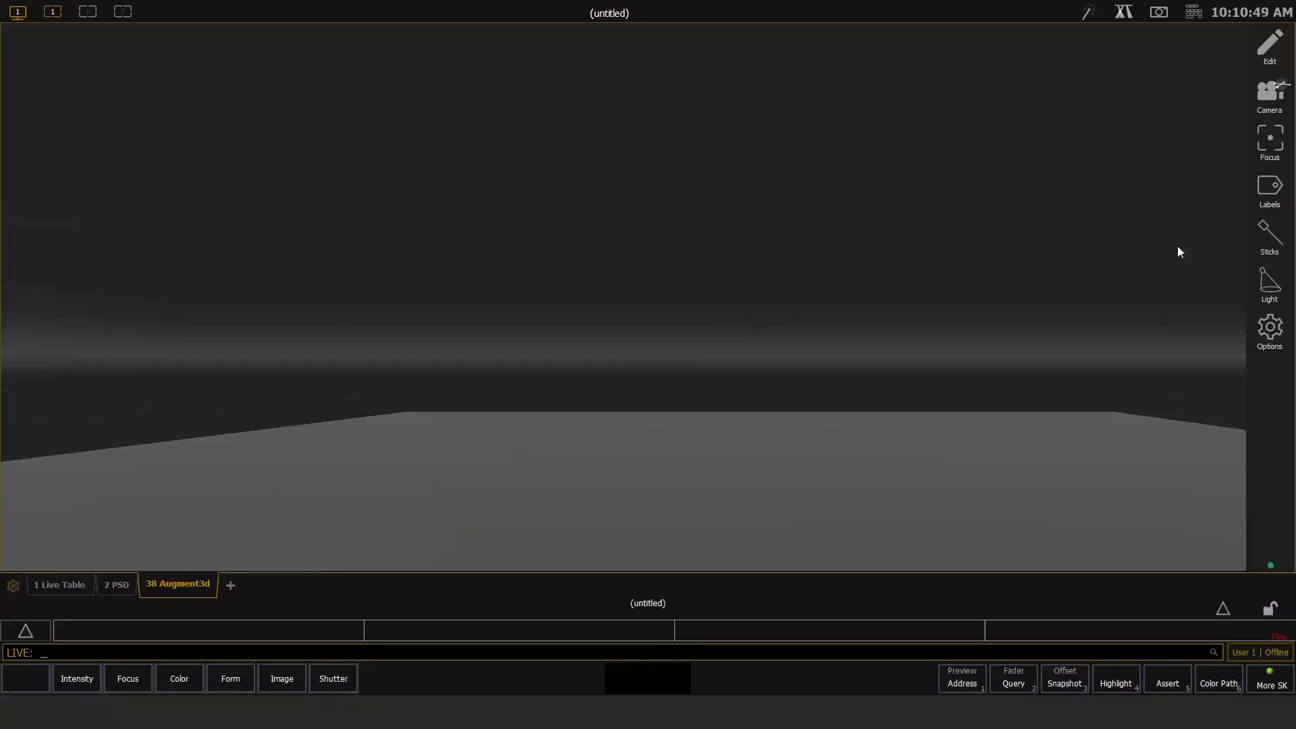
Step: Enter Augment3d edit mode and examine the X, Y and Z axes at the stage origin
{"action": "left_click", "coordinate": [1277, 50]}
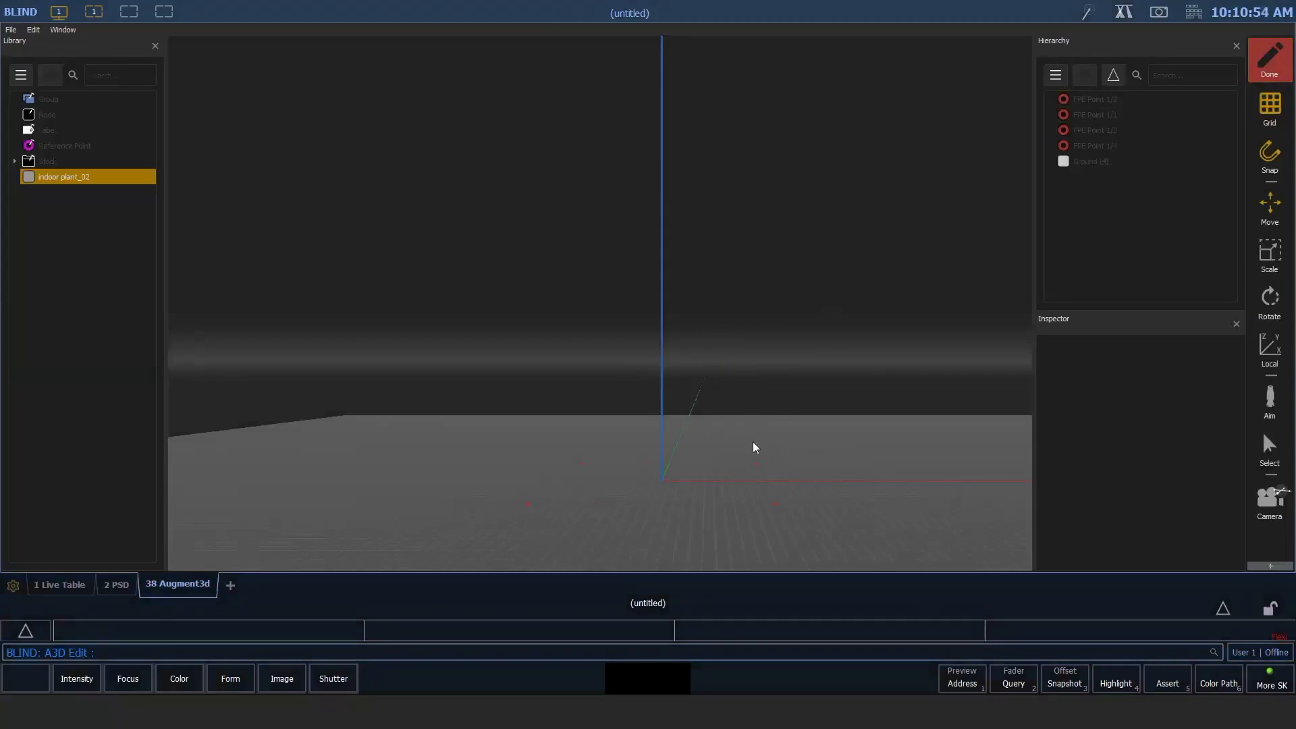
{"action": "mouse_move", "coordinate": [752, 444]}
{"action": "left_mouse_down"}
{"action": "mouse_move", "coordinate": [702, 467]}
{"action": "mouse_move", "coordinate": [727, 481]}
{"action": "mouse_move", "coordinate": [738, 465]}
{"action": "left_mouse_up"}
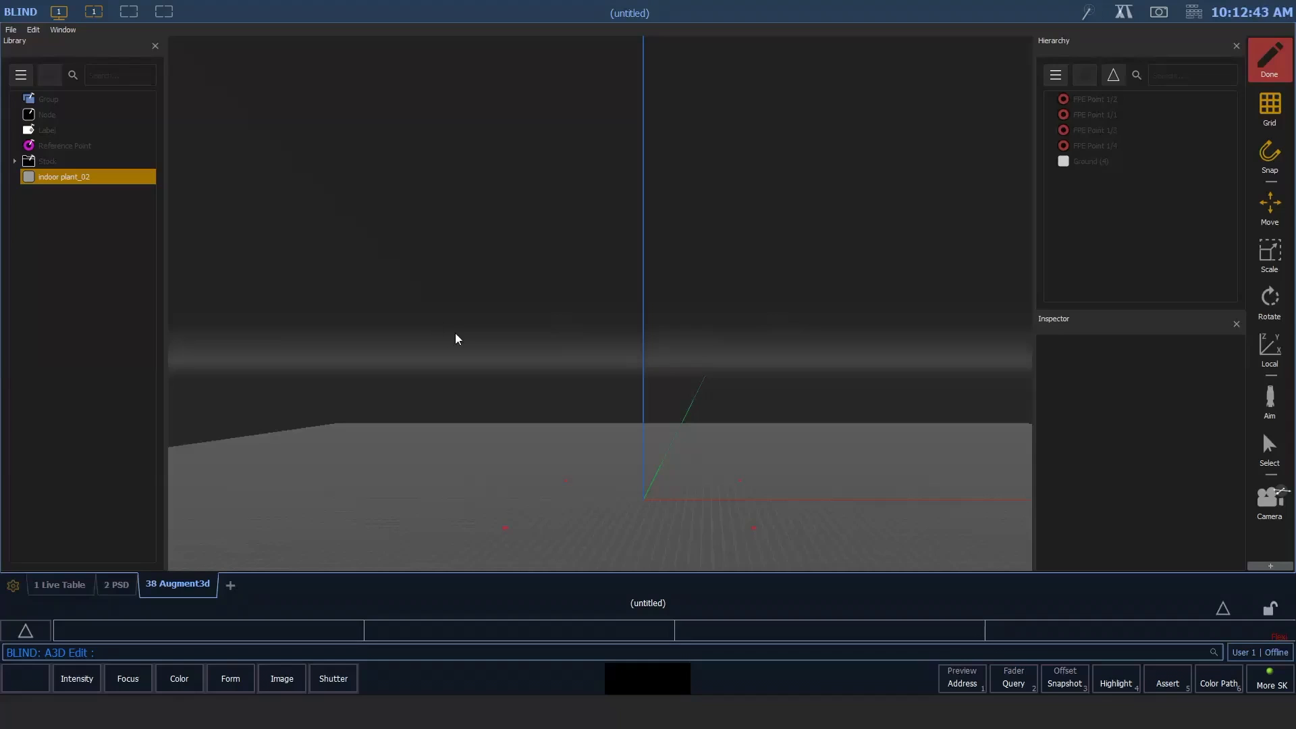
{"action": "left_click_drag", "start_coordinate": [727, 439], "coordinate": [639, 445]}
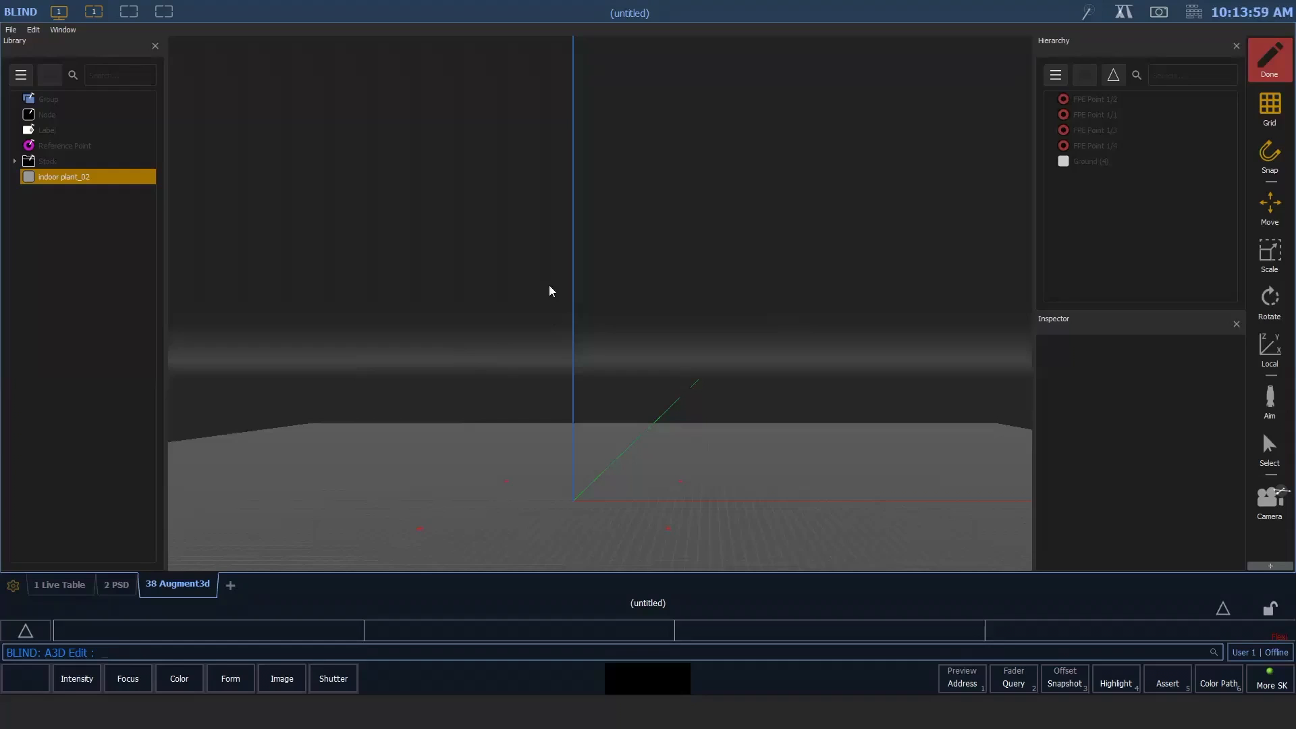
Step: Set the Augment3d measurement units to Feet/Inches in the system setup and return to live
{"action": "key", "text": "F10"}
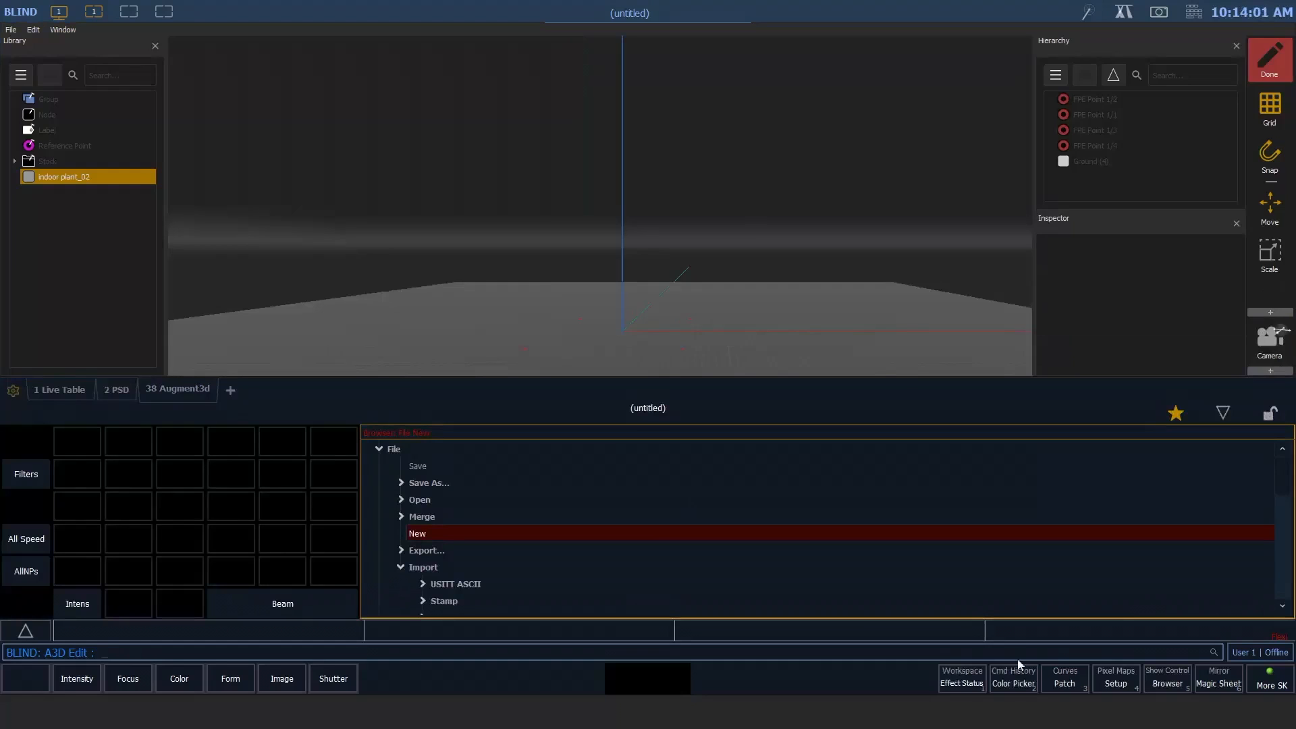
{"action": "left_click", "coordinate": [1116, 683]}
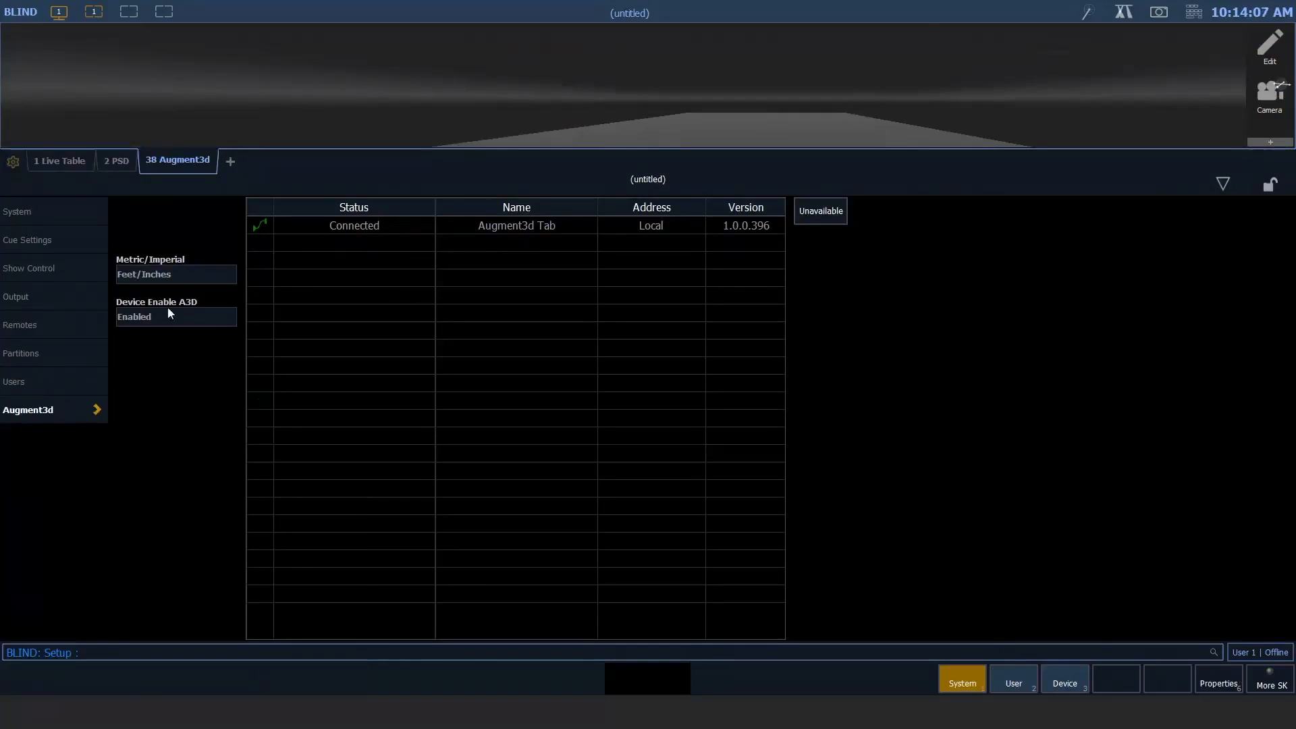
{"action": "left_click", "coordinate": [179, 275]}
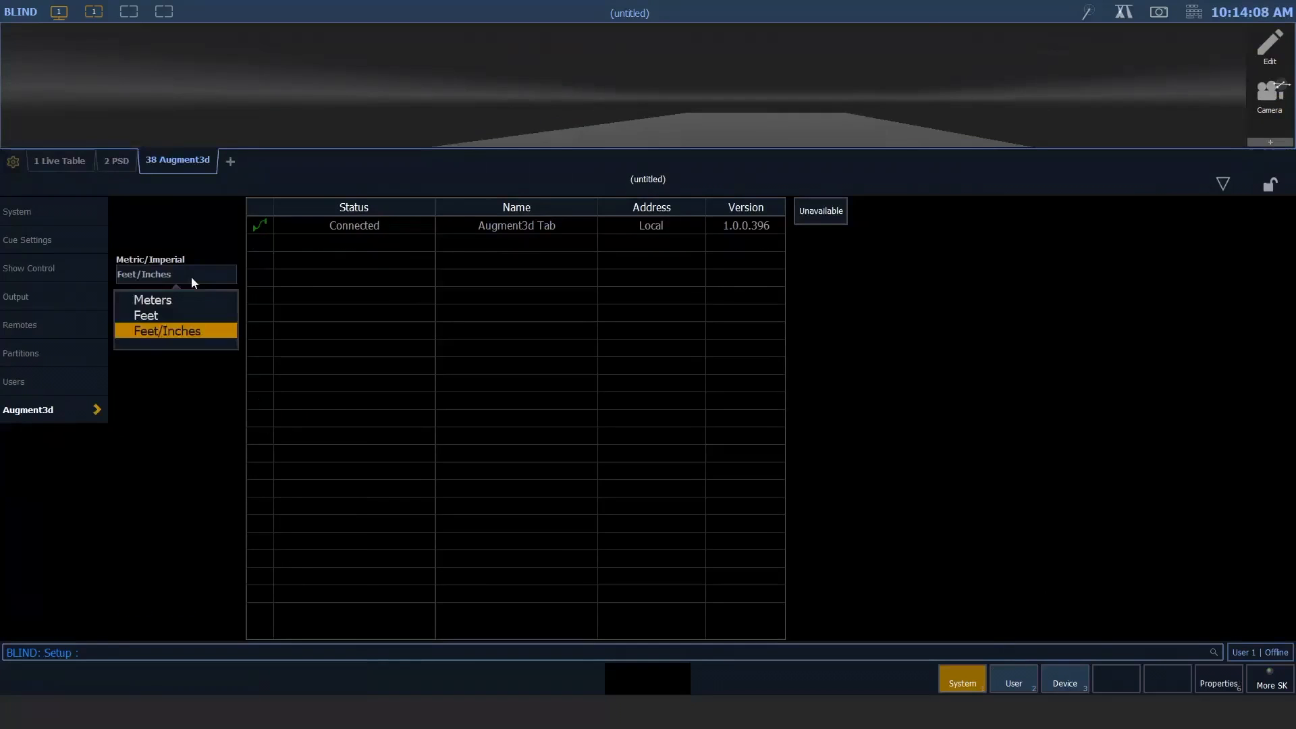
{"action": "left_click", "coordinate": [189, 330]}
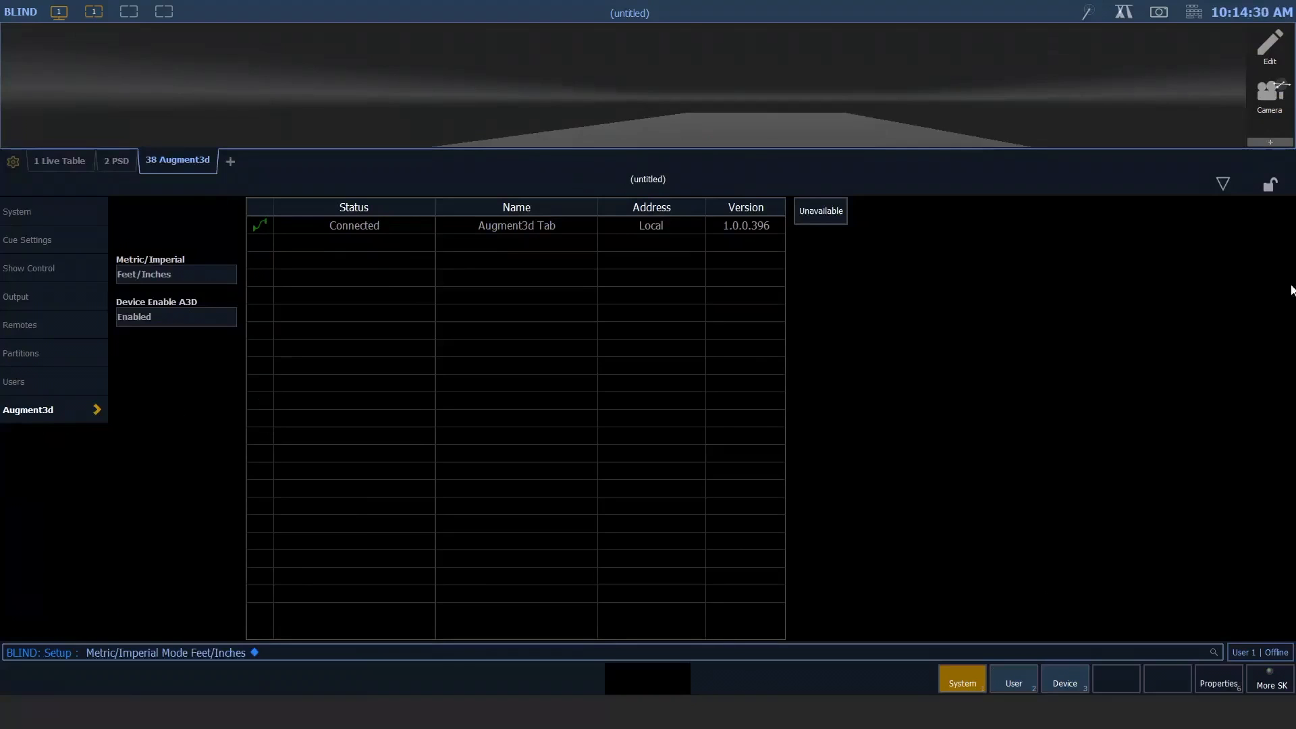
{"action": "key", "text": "F1"}
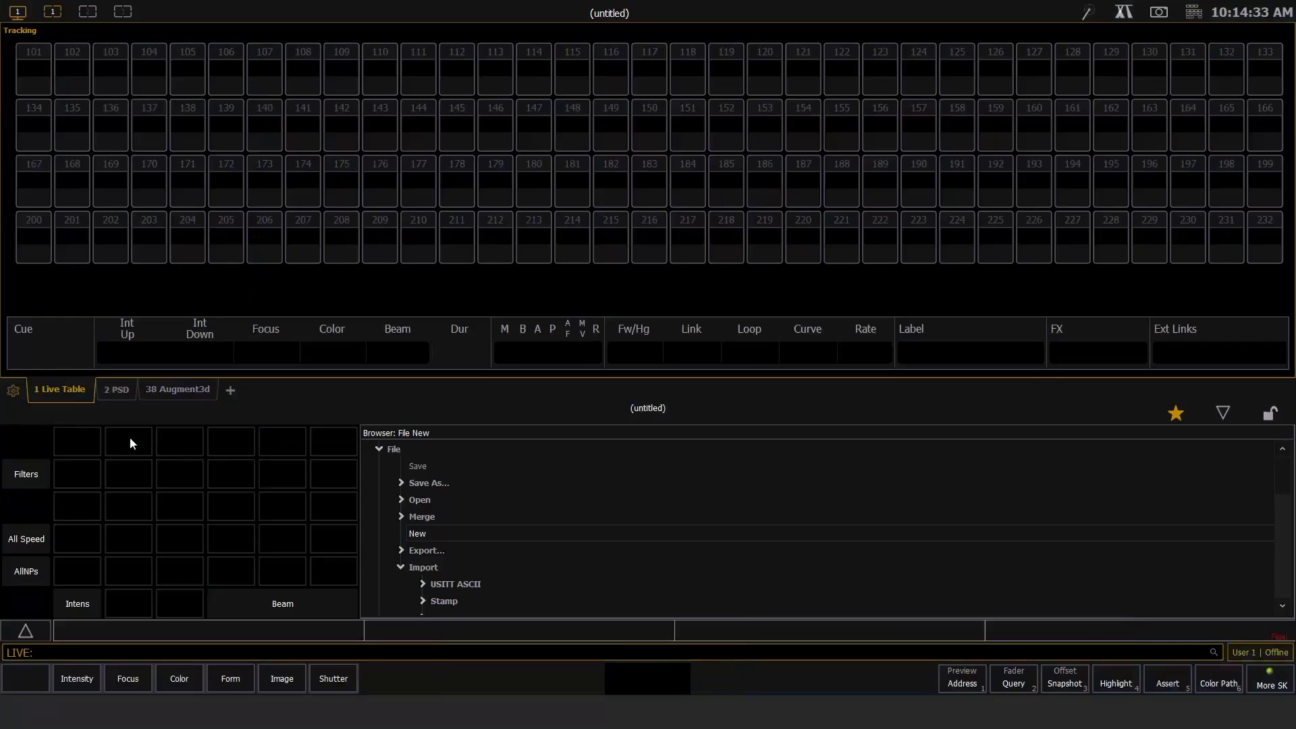
Step: Split the workspace into two side-by-side frames, keeping Augment3d in one and opening Patch in the other
{"action": "left_click", "coordinate": [162, 390]}
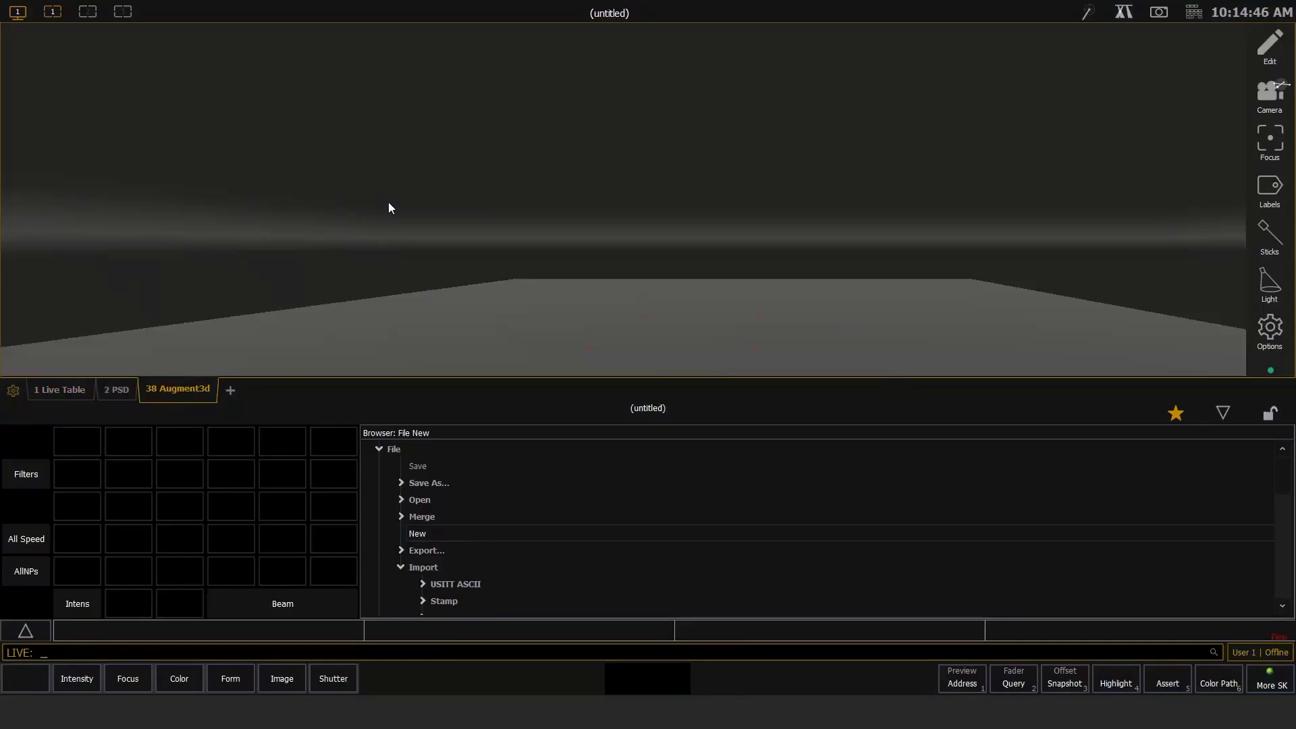
{"action": "left_click", "coordinate": [52, 11]}
{"action": "left_click", "coordinate": [83, 59]}
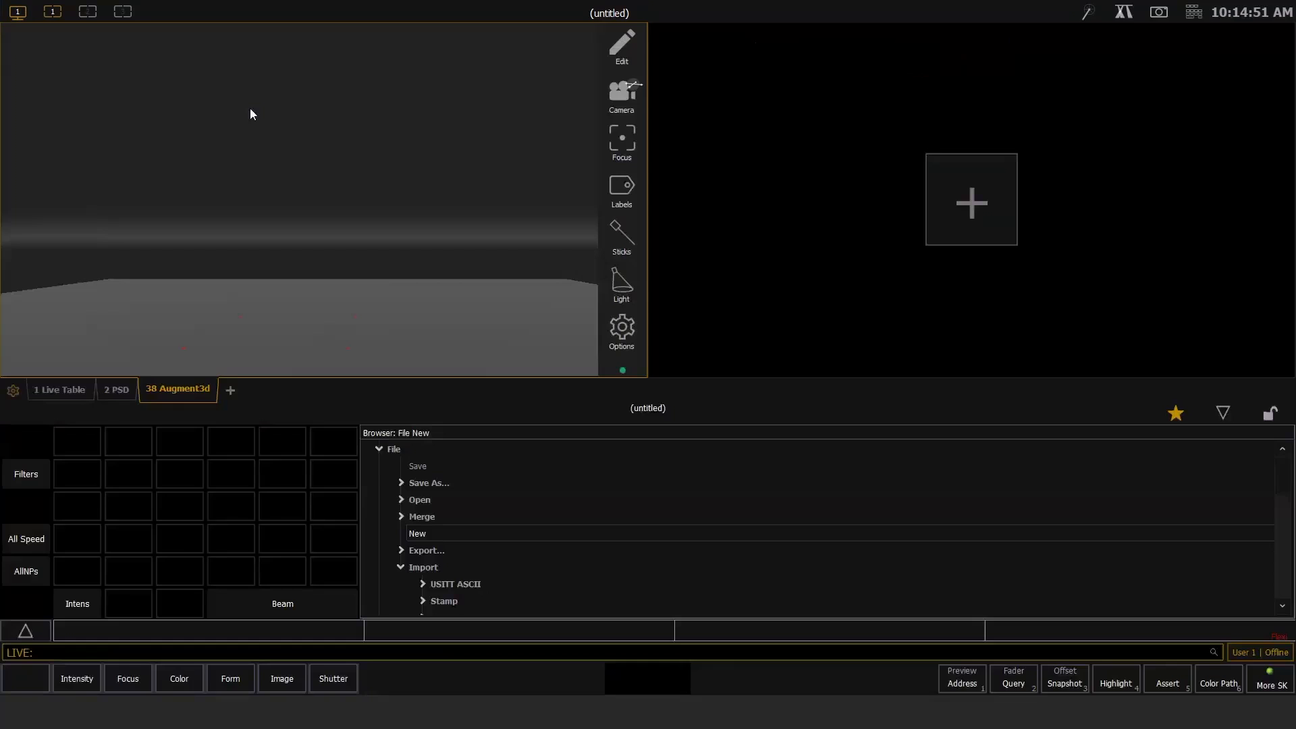
{"action": "left_click", "coordinate": [992, 212]}
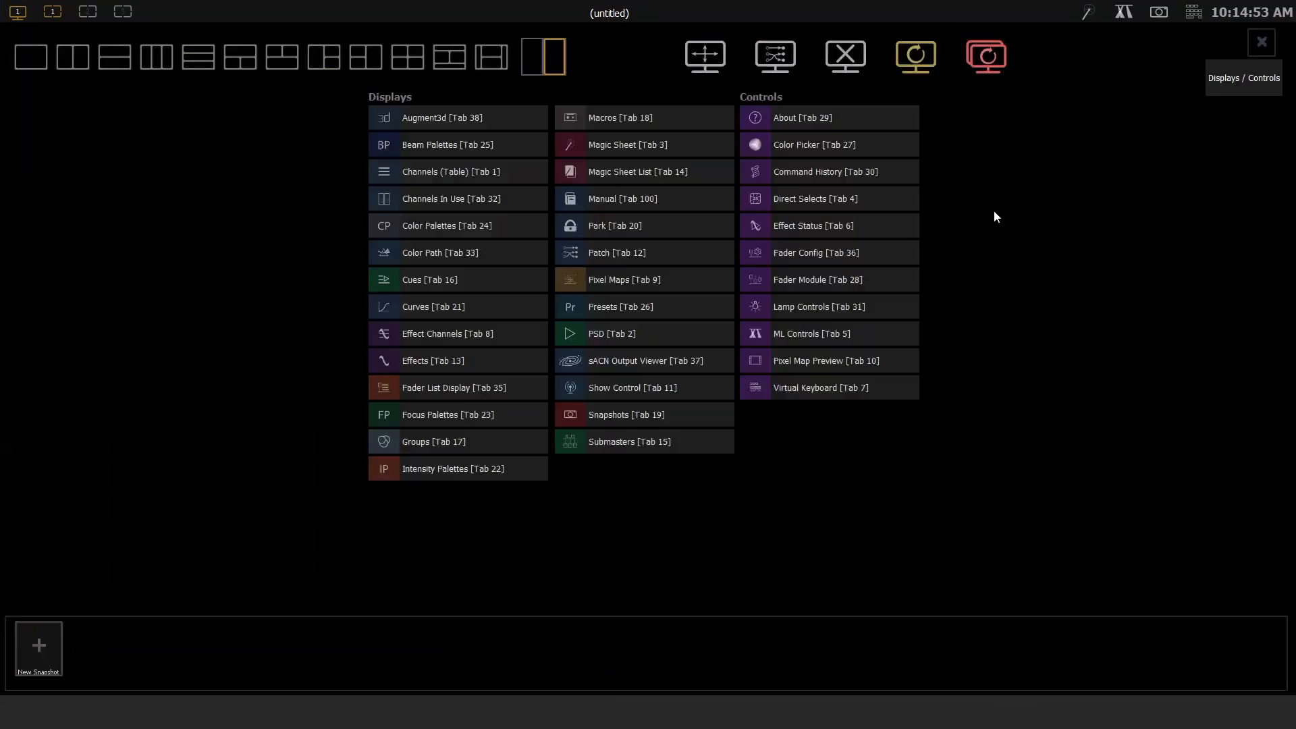
{"action": "left_click", "coordinate": [625, 254]}
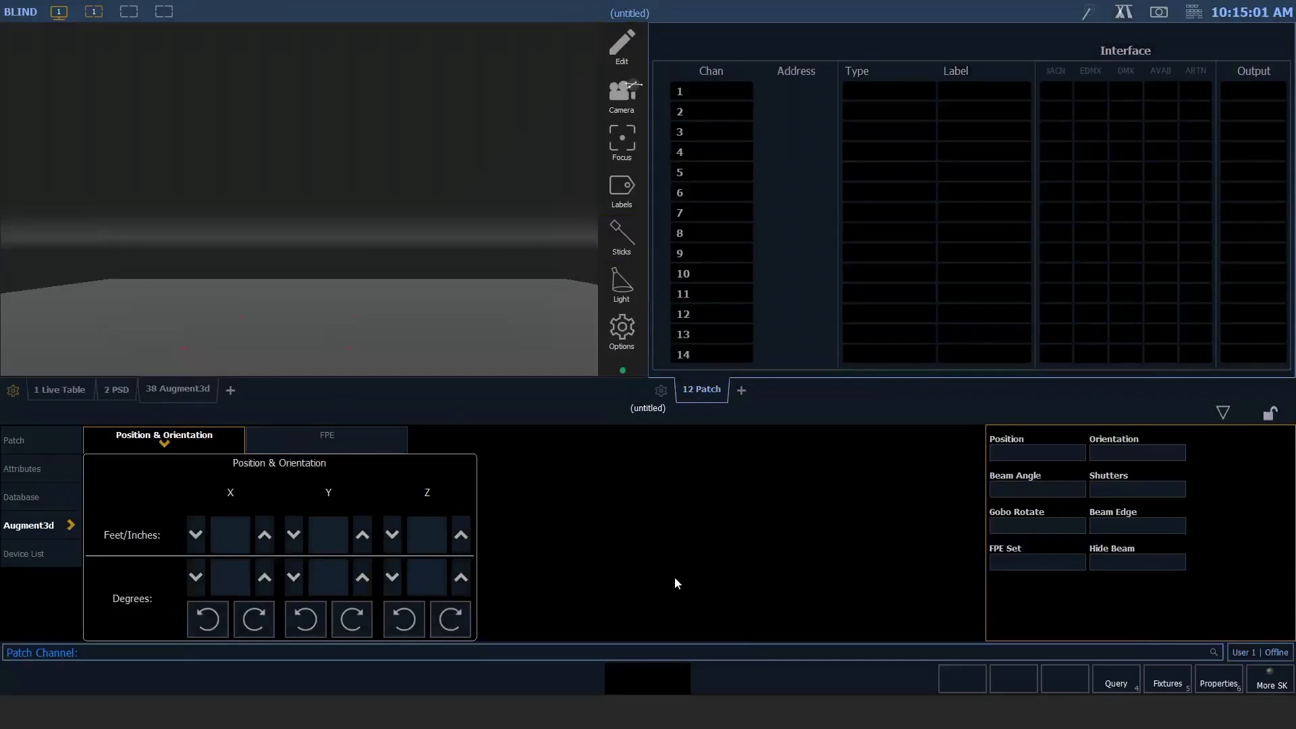
Step: Patch channels 1 thru 9 starting at address 1
{"action": "left_click", "coordinate": [31, 439]}
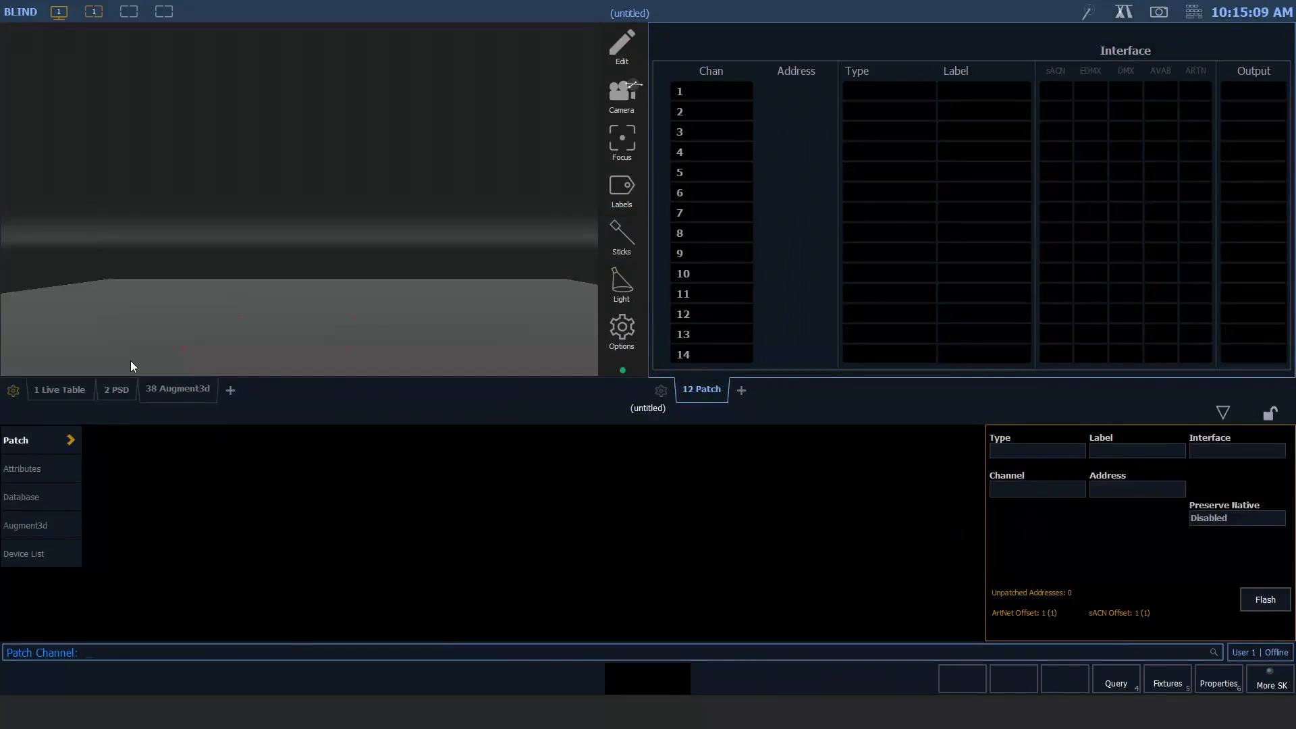
{"action": "type", "text": "1"}
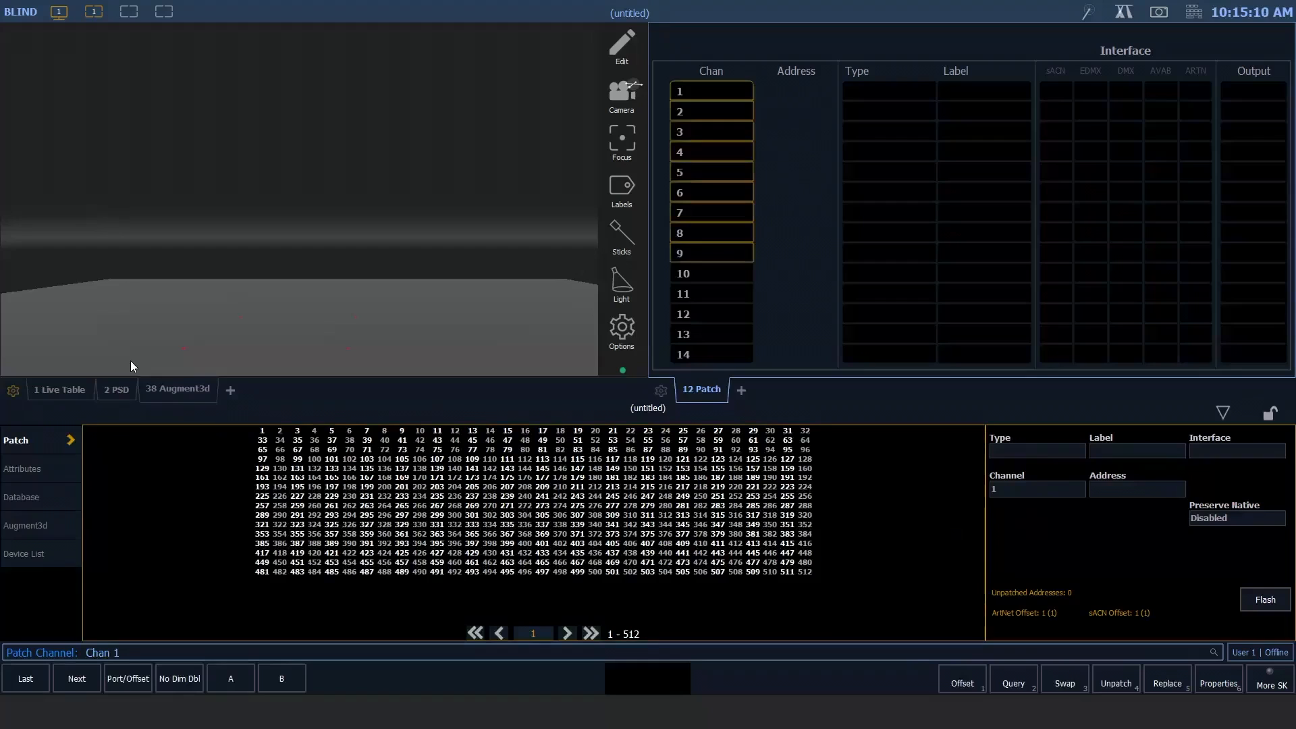
{"action": "type", "text": "t9a1"}
{"action": "key", "text": "Return"}
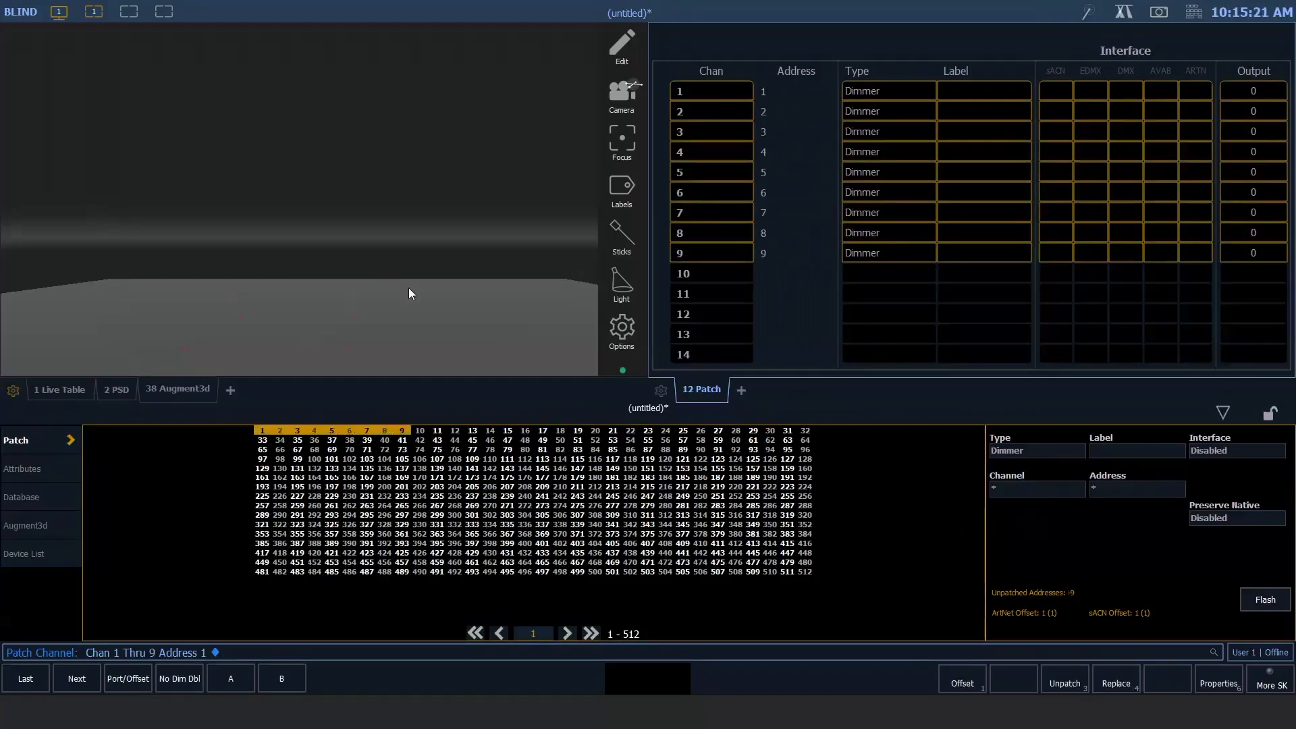
{"action": "left_click_drag", "start_coordinate": [412, 259], "coordinate": [374, 278]}
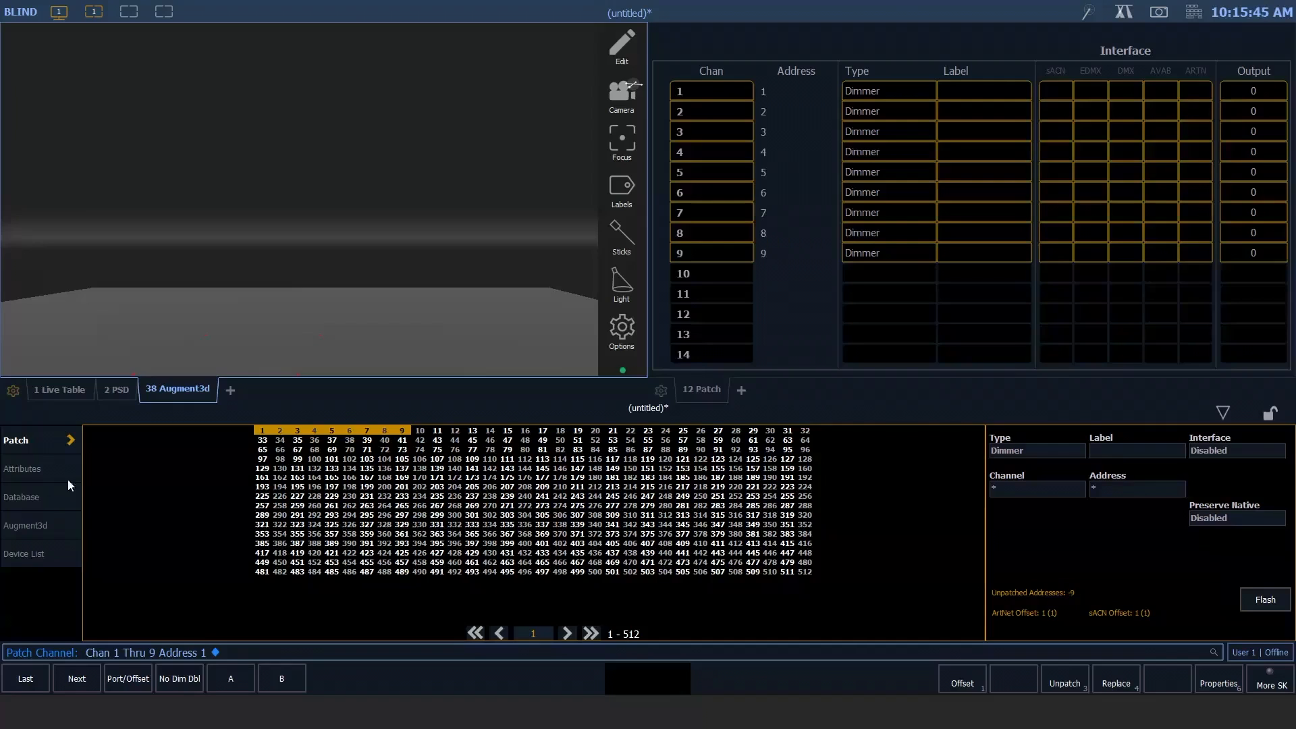
Step: Set channel 1's Augment3d Z position to 15' 6"
{"action": "left_click", "coordinate": [45, 530]}
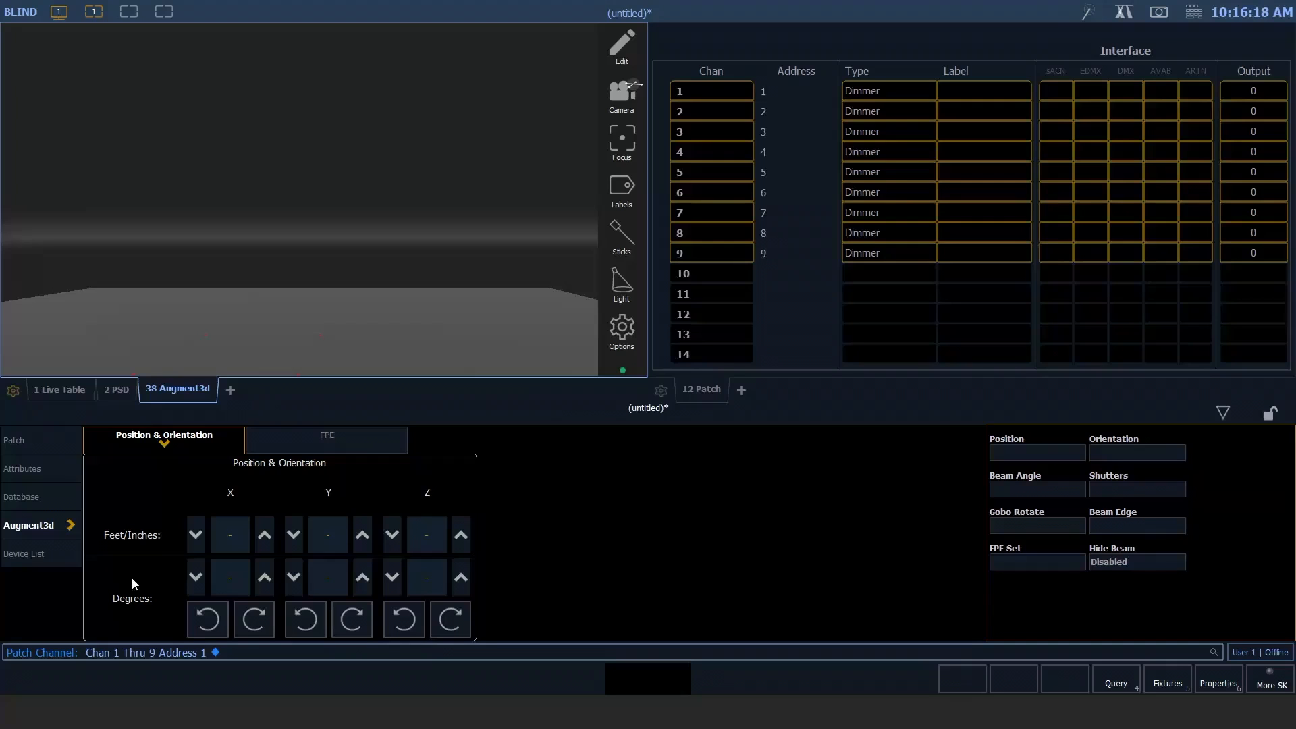
{"action": "key", "text": "1"}
{"action": "key", "text": "Return"}
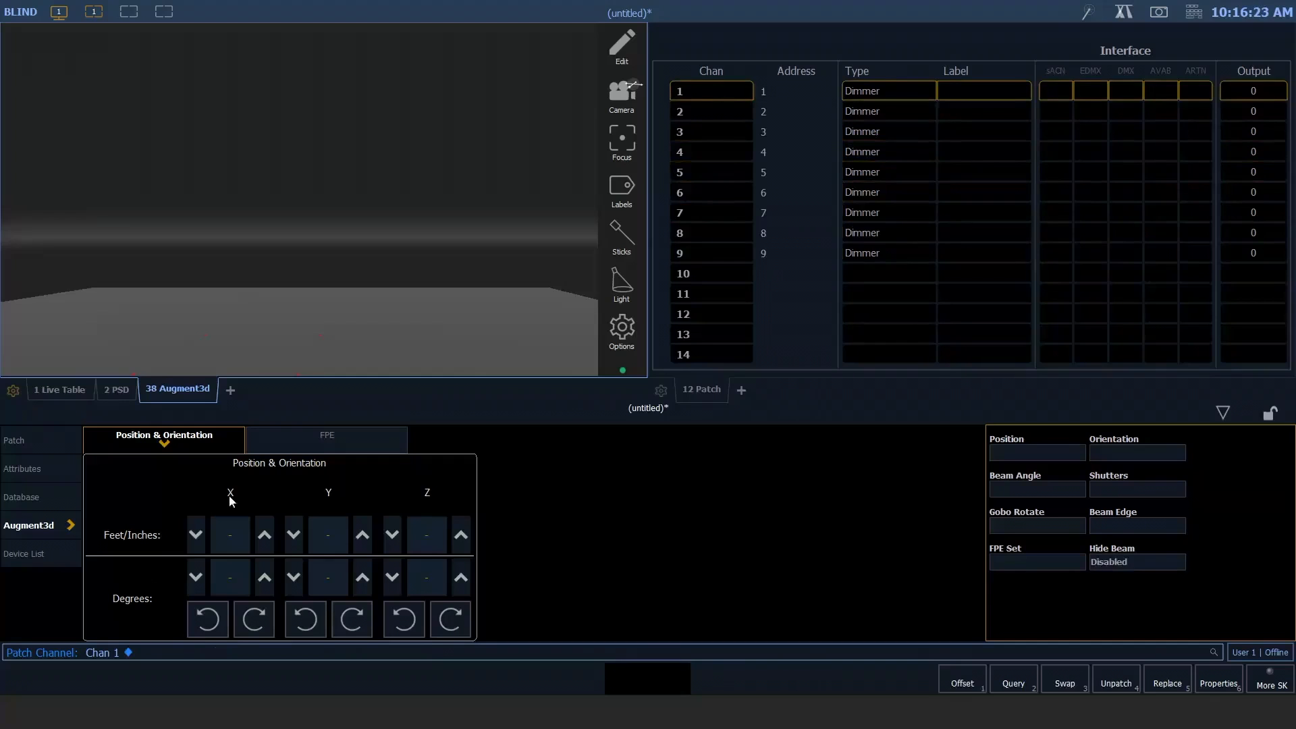
{"action": "left_click", "coordinate": [427, 540]}
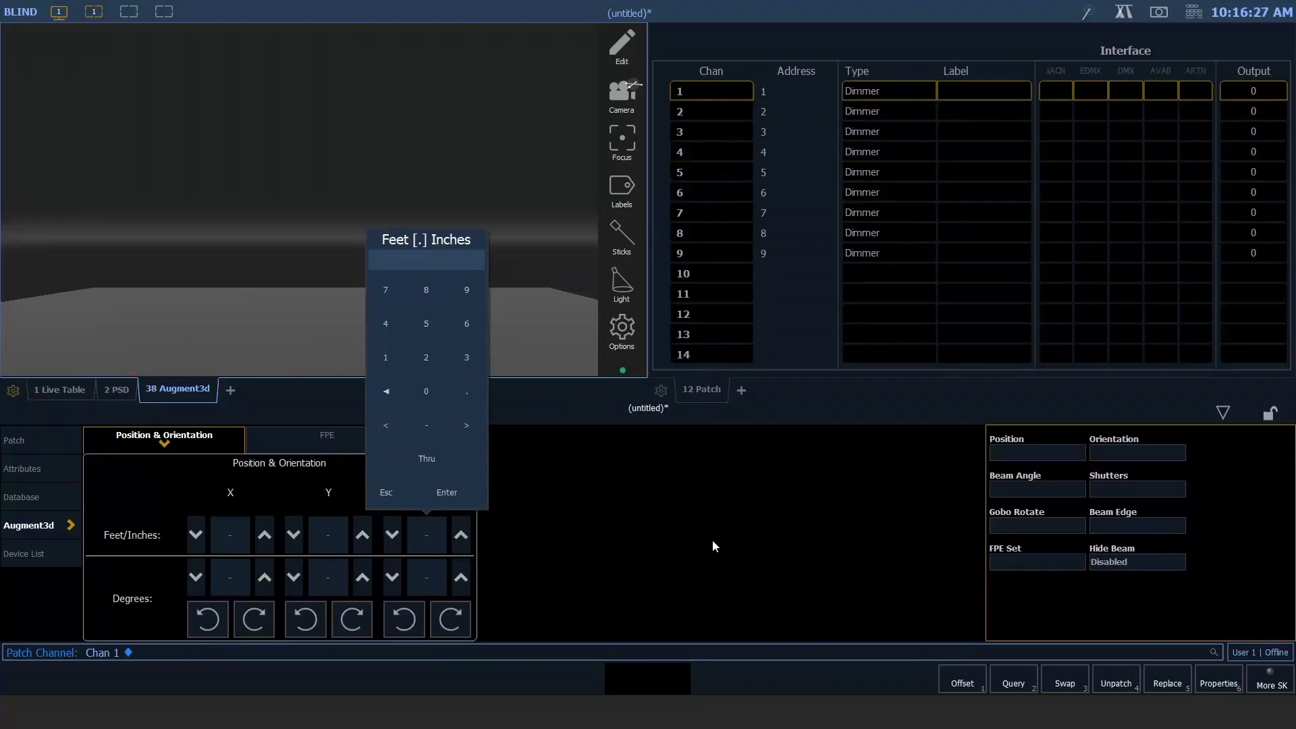
{"action": "type", "text": "15.6"}
{"action": "key", "text": "Return"}
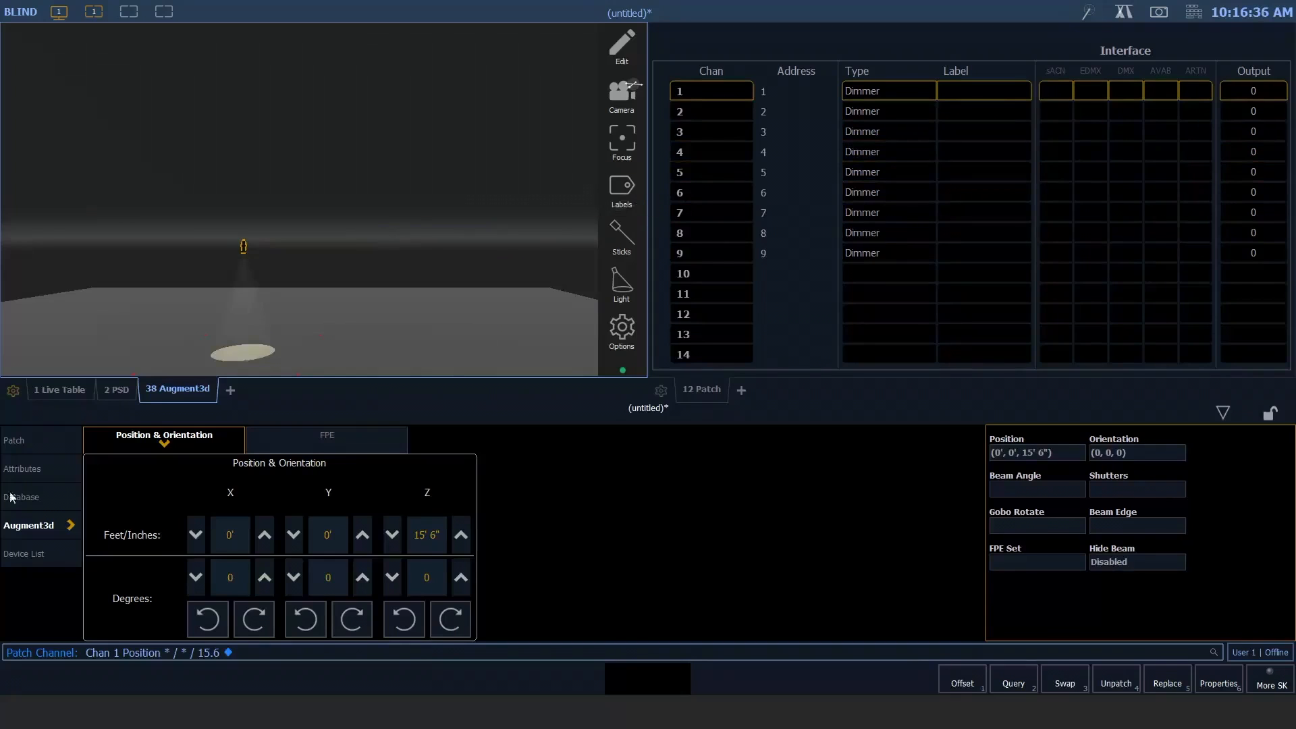
Step: Show the Augment3d columns in the patch list and narrow the Label column to make room for Position and Orientation
{"action": "left_click", "coordinate": [30, 498]}
{"action": "left_click", "coordinate": [32, 532]}
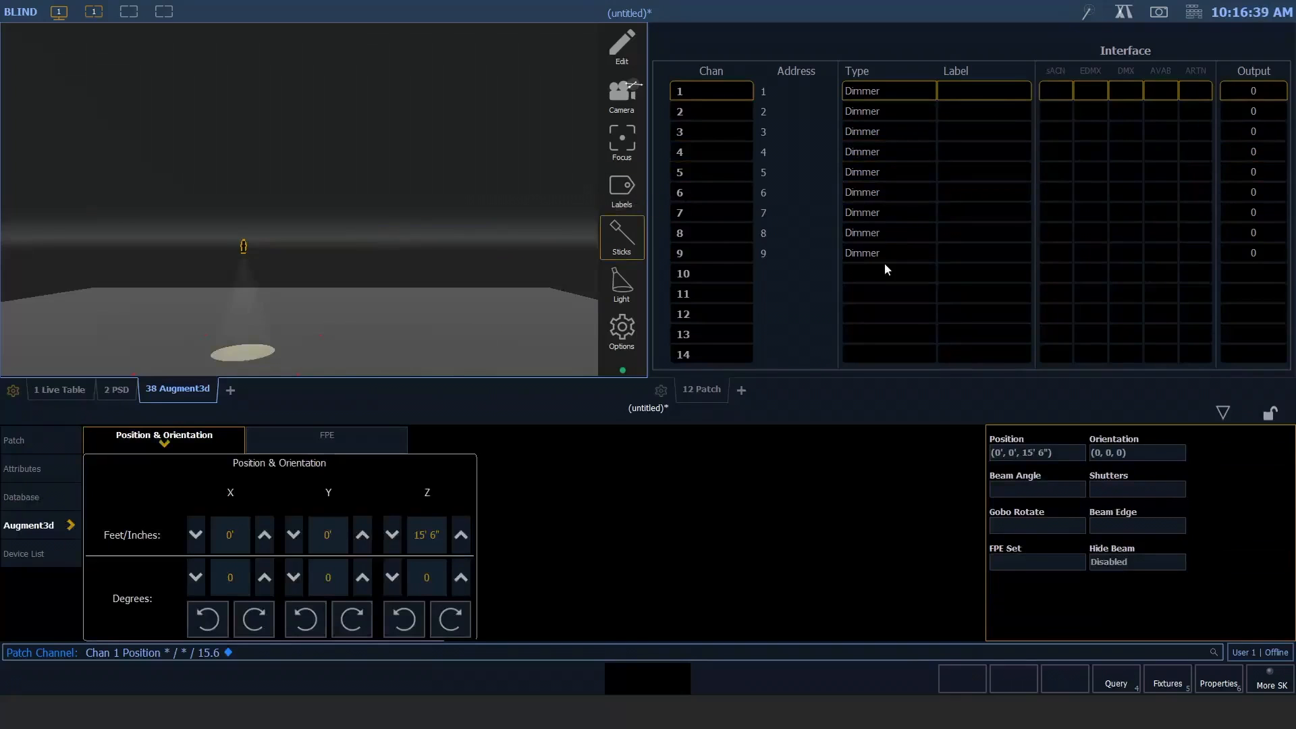
{"action": "left_click", "coordinate": [711, 387]}
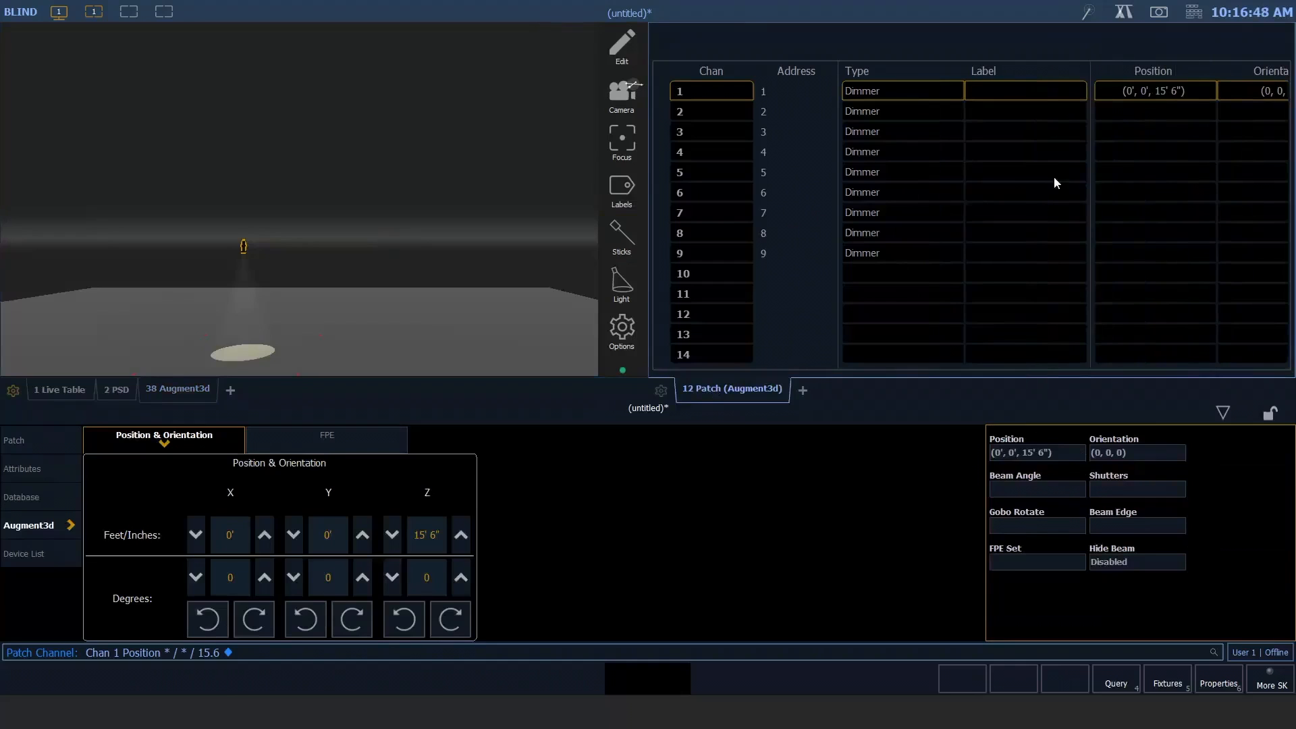
{"action": "left_click_drag", "start_coordinate": [1090, 160], "coordinate": [997, 165]}
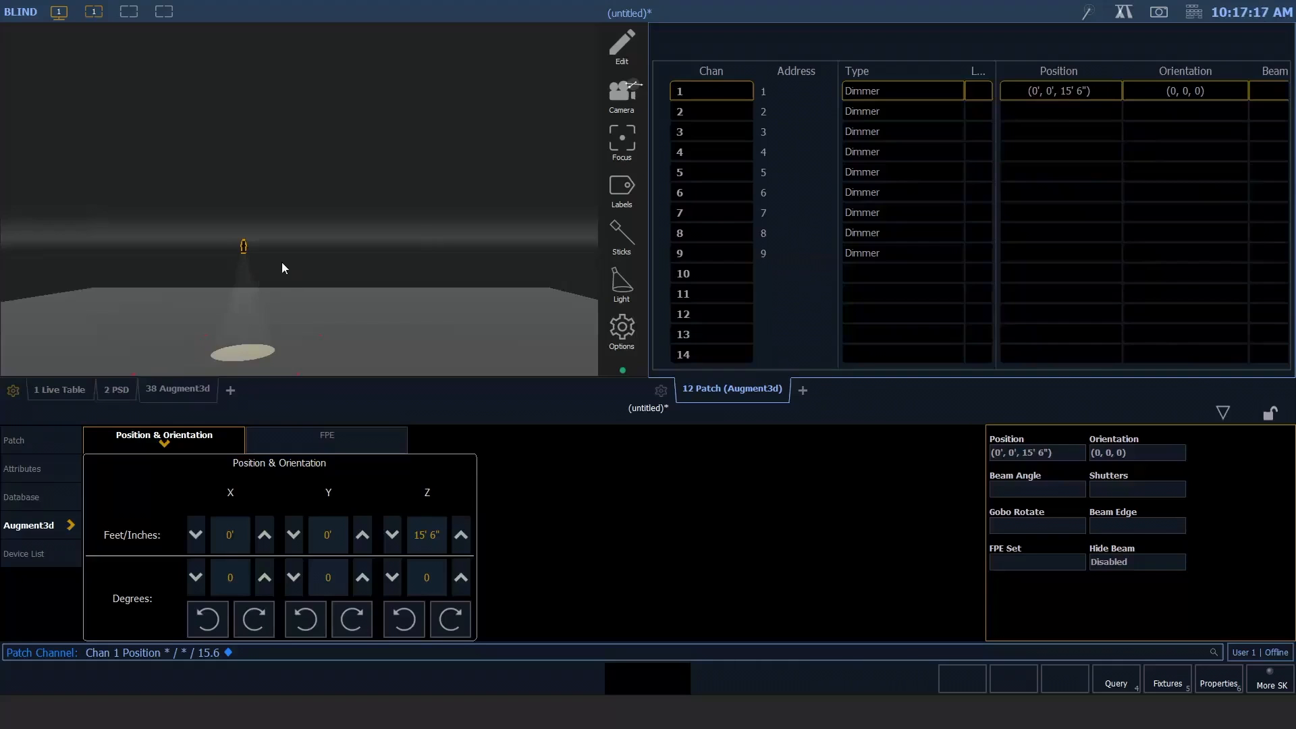
Step: Set channel 1's X orientation to 45 degrees
{"action": "left_click_drag", "start_coordinate": [298, 273], "coordinate": [353, 274]}
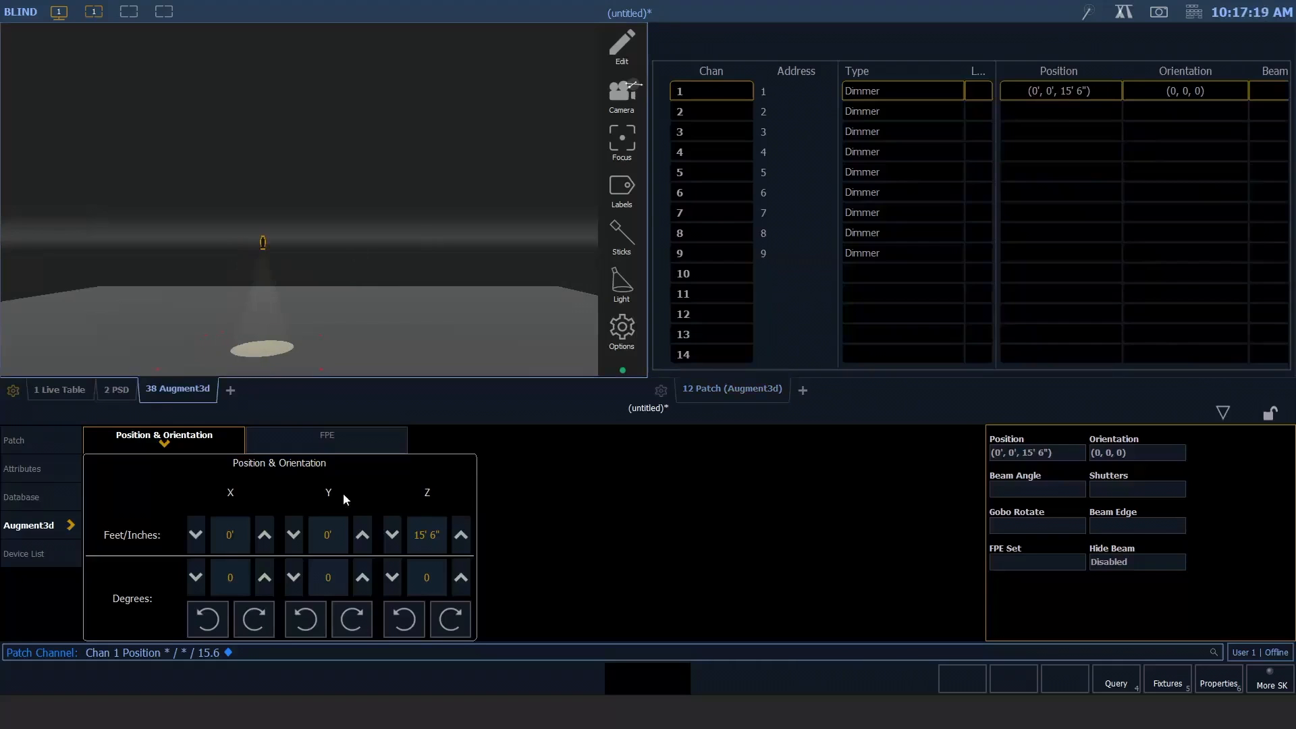
{"action": "left_click", "coordinate": [228, 576]}
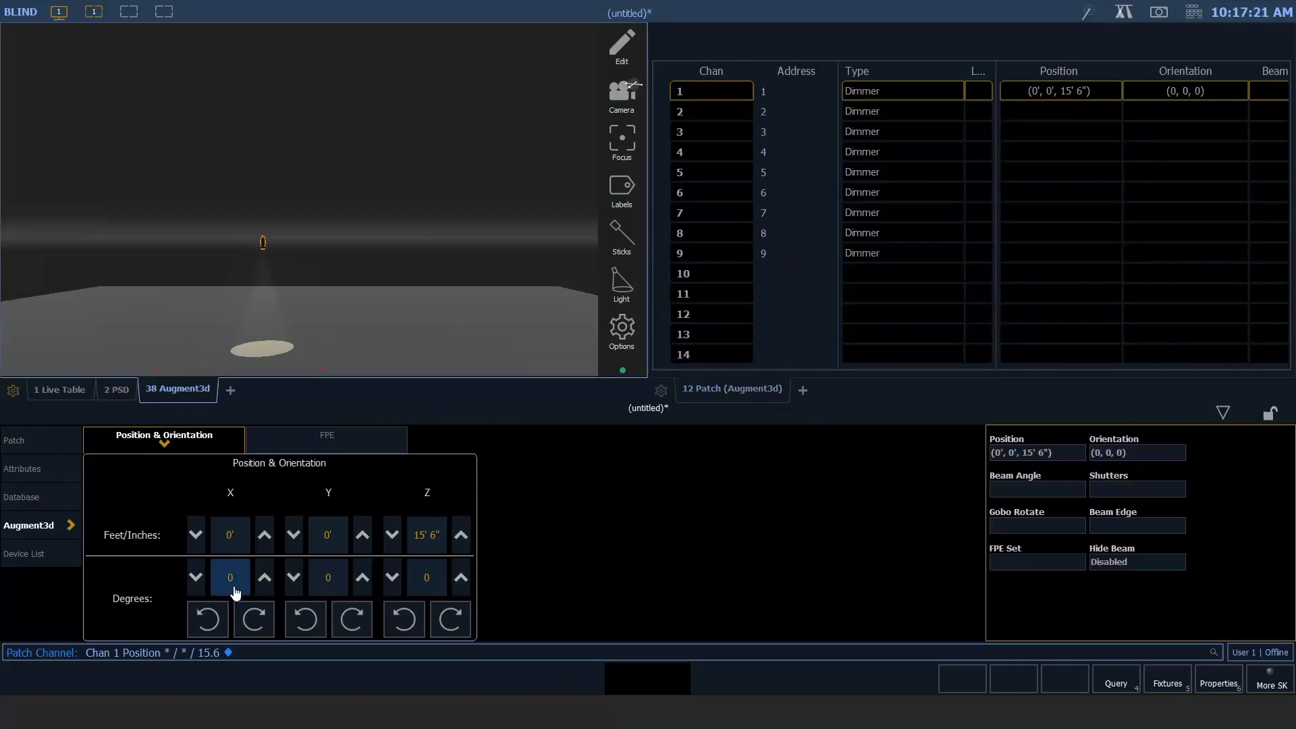
{"action": "left_click", "coordinate": [234, 588]}
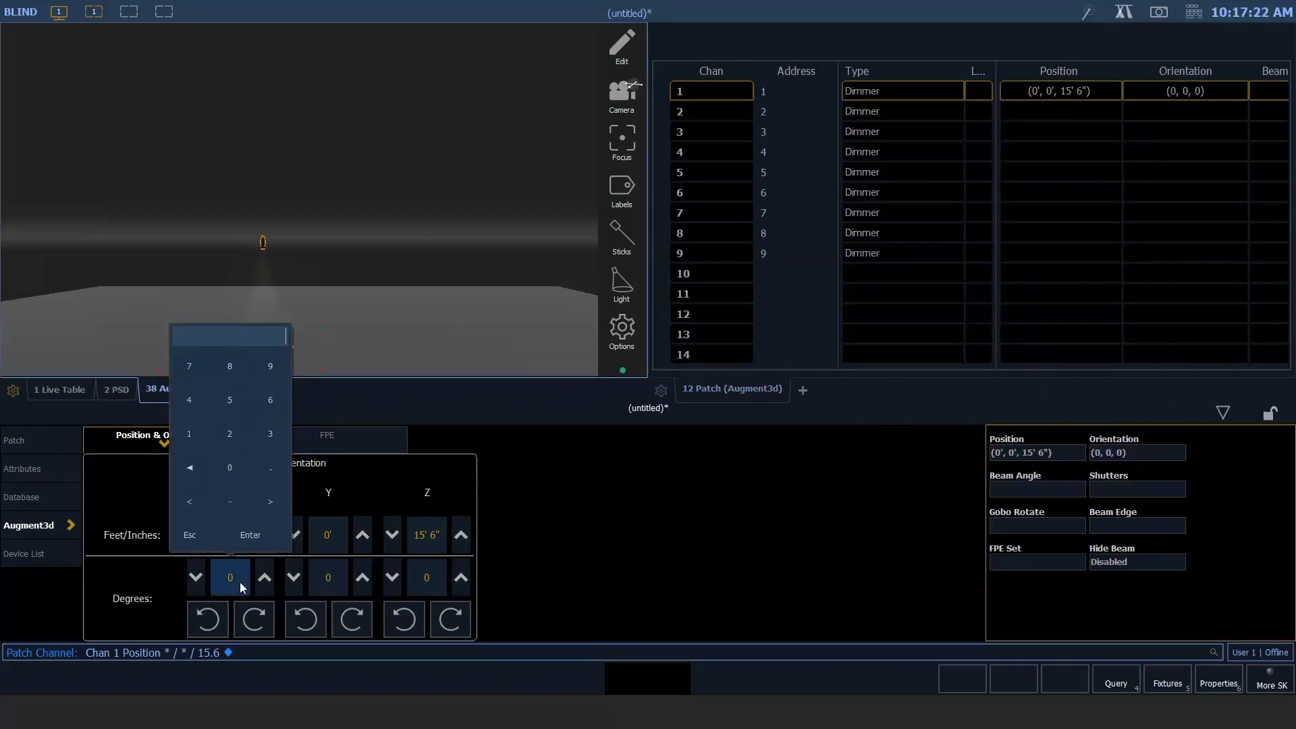
{"action": "type", "text": "45"}
{"action": "key", "text": "Return"}
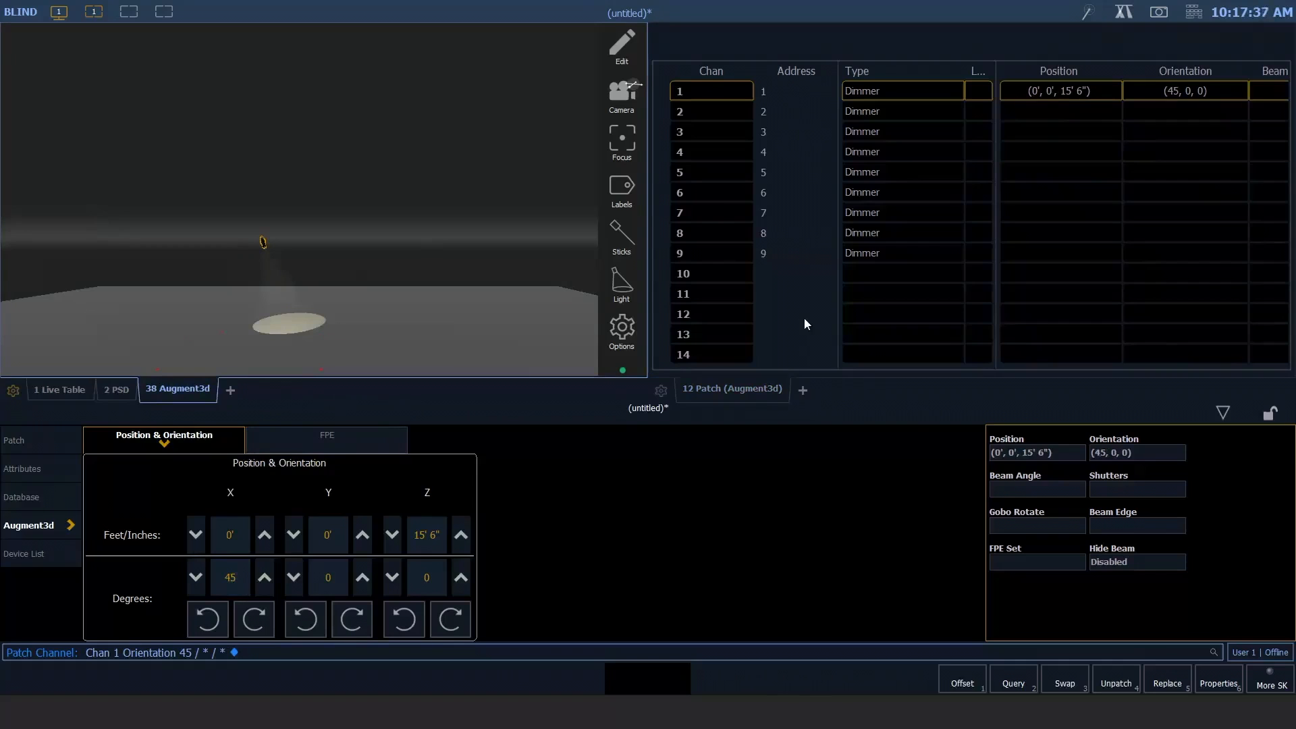
Step: Select channels 1 thru 9 in the patch and set their Y position to -18 feet
{"action": "left_click", "coordinate": [728, 387]}
{"action": "type", "text": "1"}
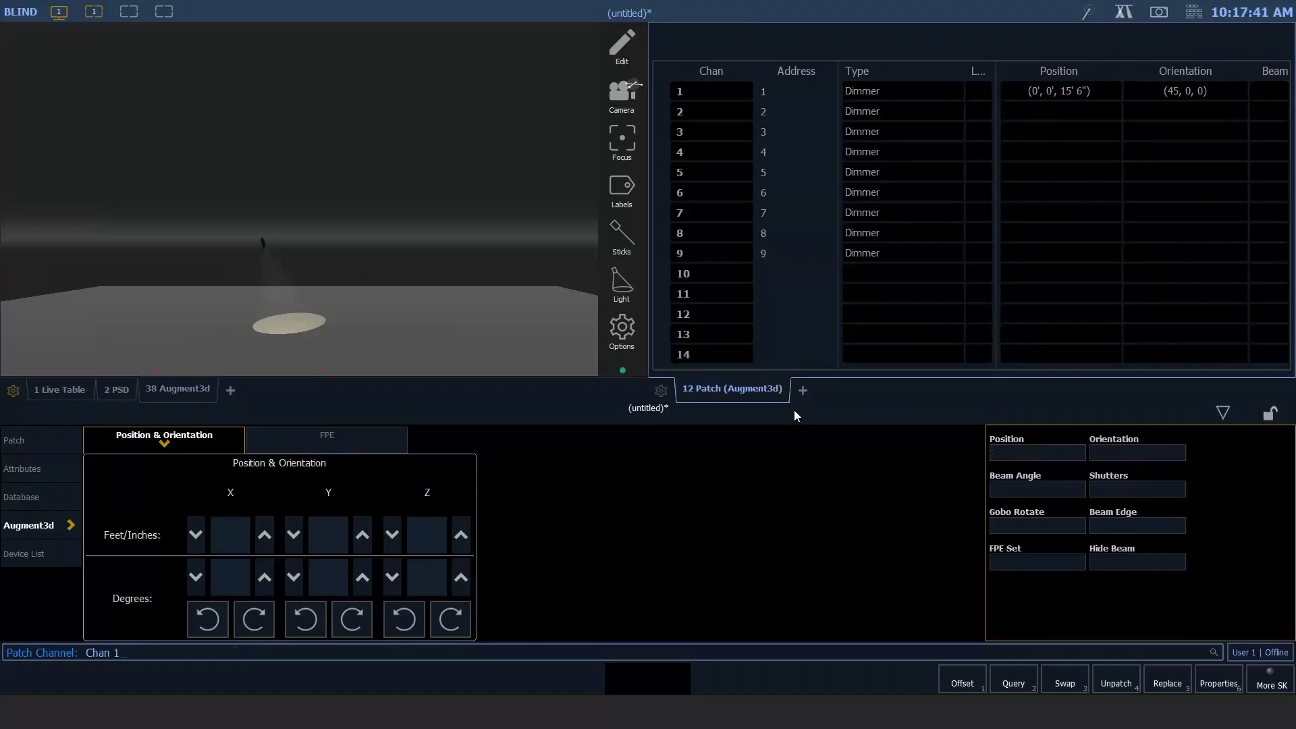
{"action": "type", "text": "t9"}
{"action": "key", "text": "Return"}
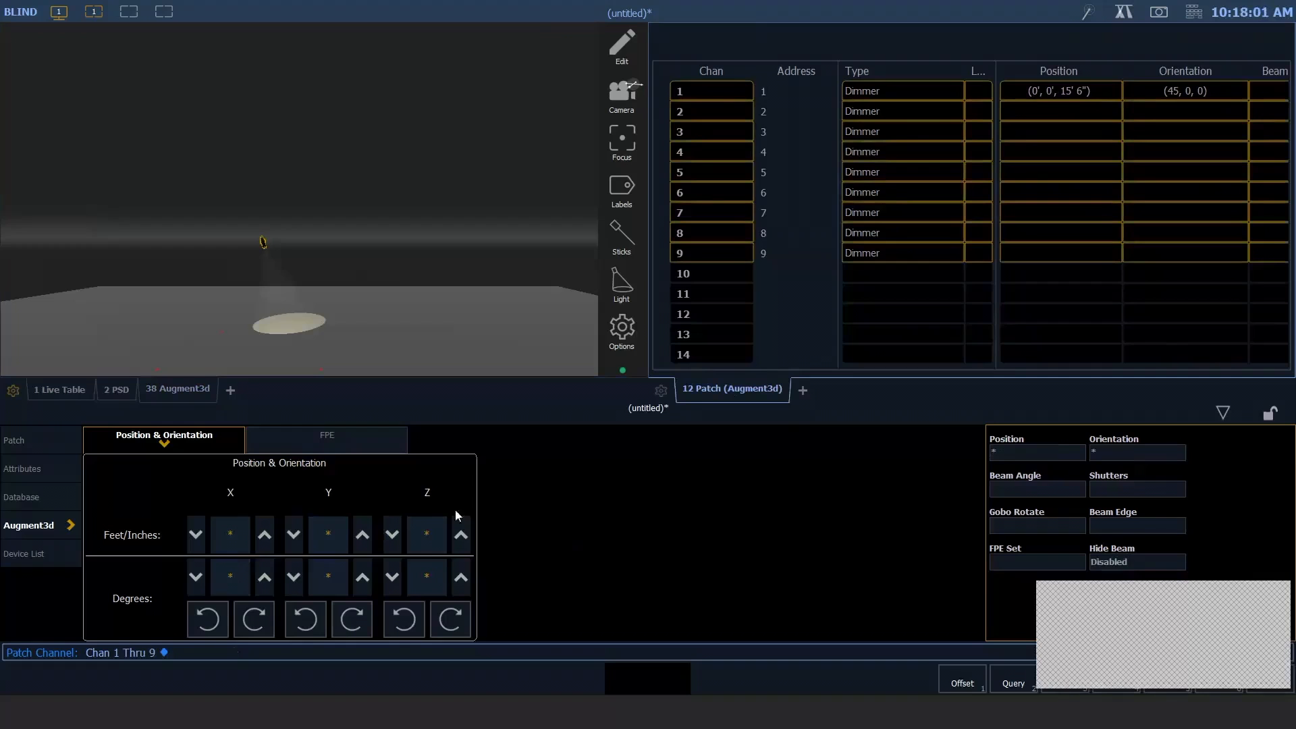
{"action": "left_click", "coordinate": [329, 532]}
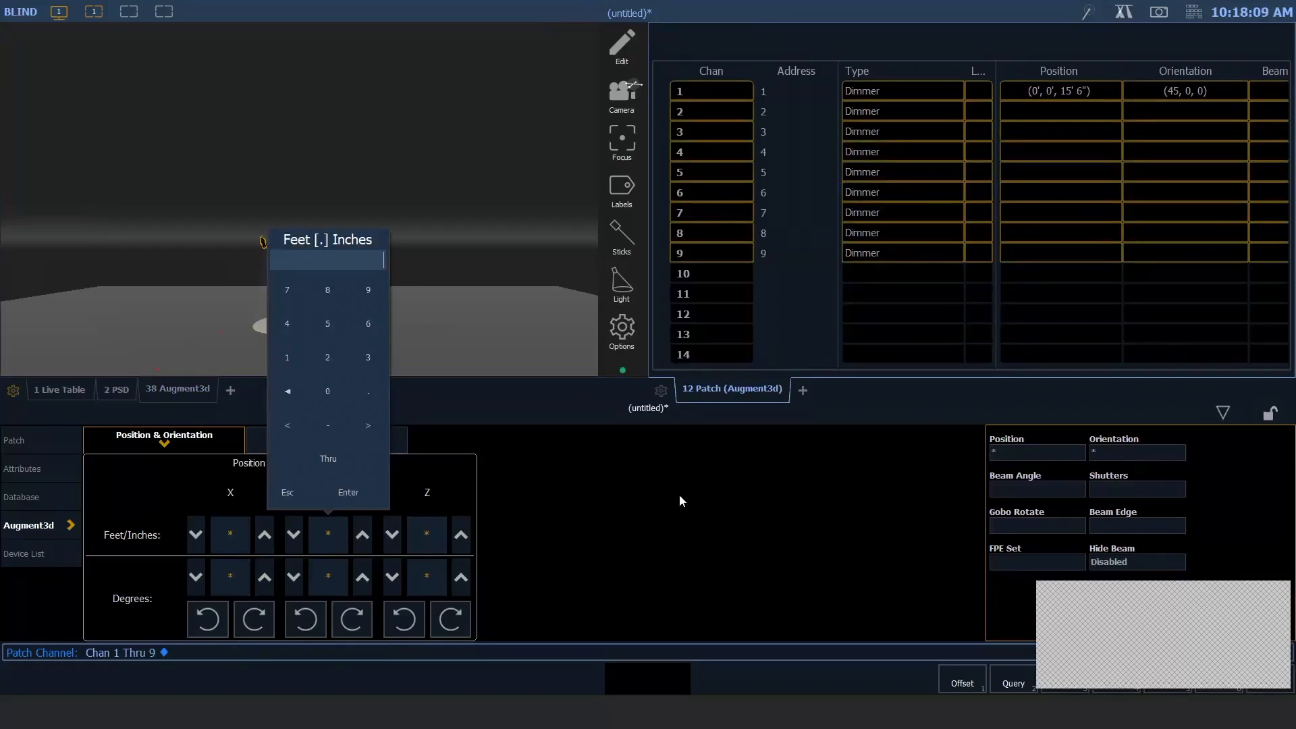
{"action": "type", "text": "-18"}
{"action": "key", "text": "Return"}
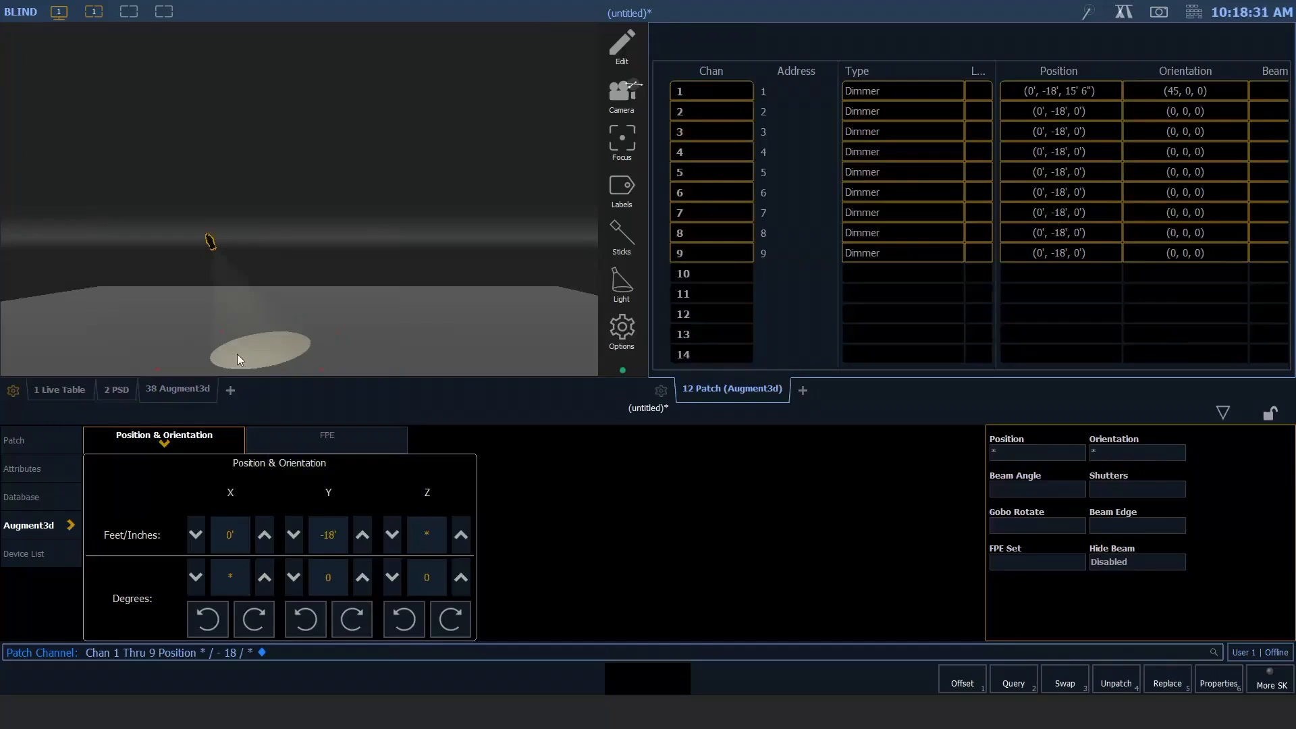
Step: Set the Z position of channels 1 thru 9 to 25 feet
{"action": "left_click", "coordinate": [425, 536]}
{"action": "left_click", "coordinate": [426, 538]}
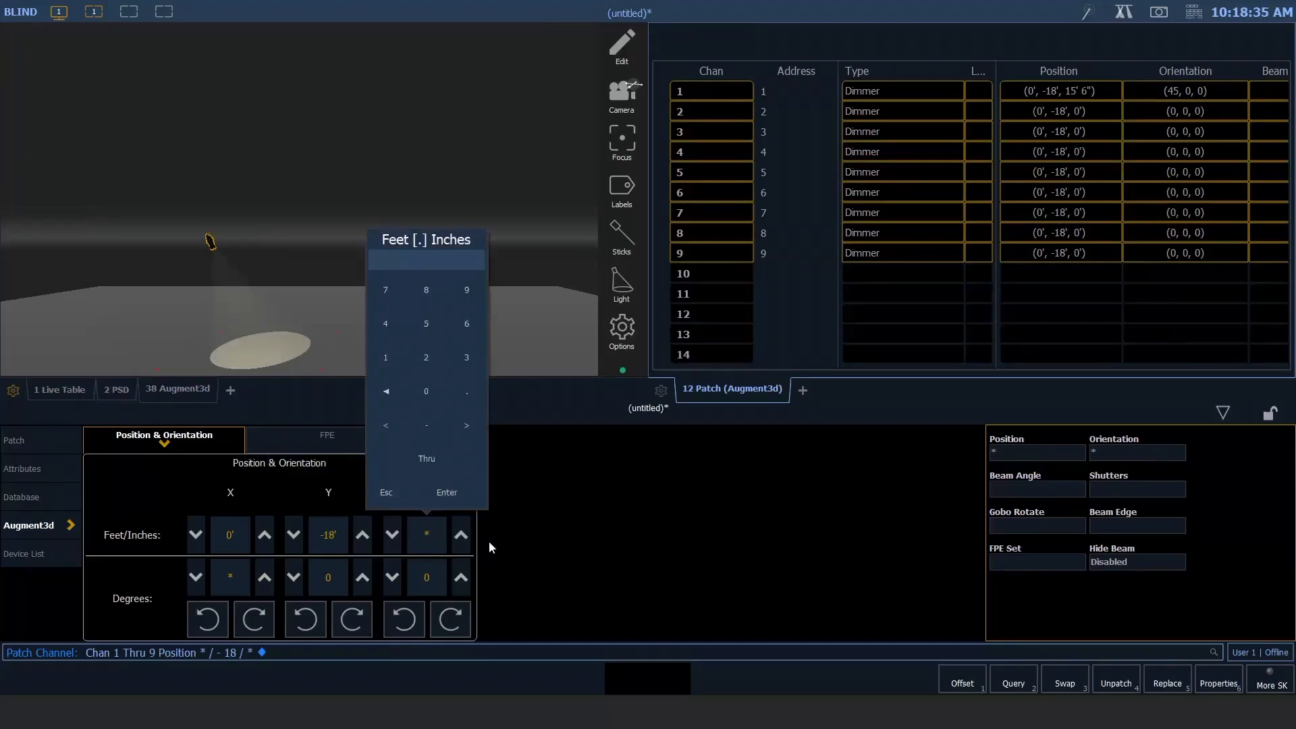
{"action": "type", "text": "25"}
{"action": "key", "text": "Return"}
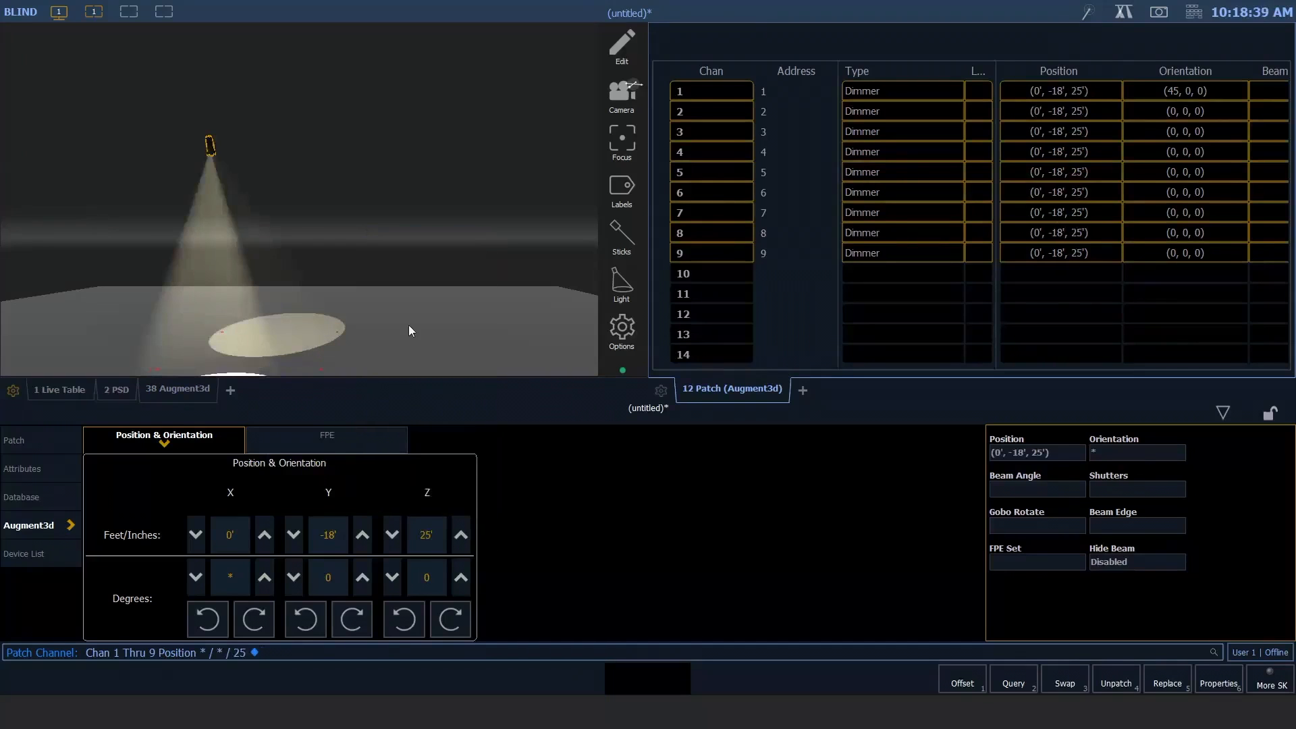
{"action": "middle_click_drag", "start_coordinate": [409, 325], "coordinate": [378, 301]}
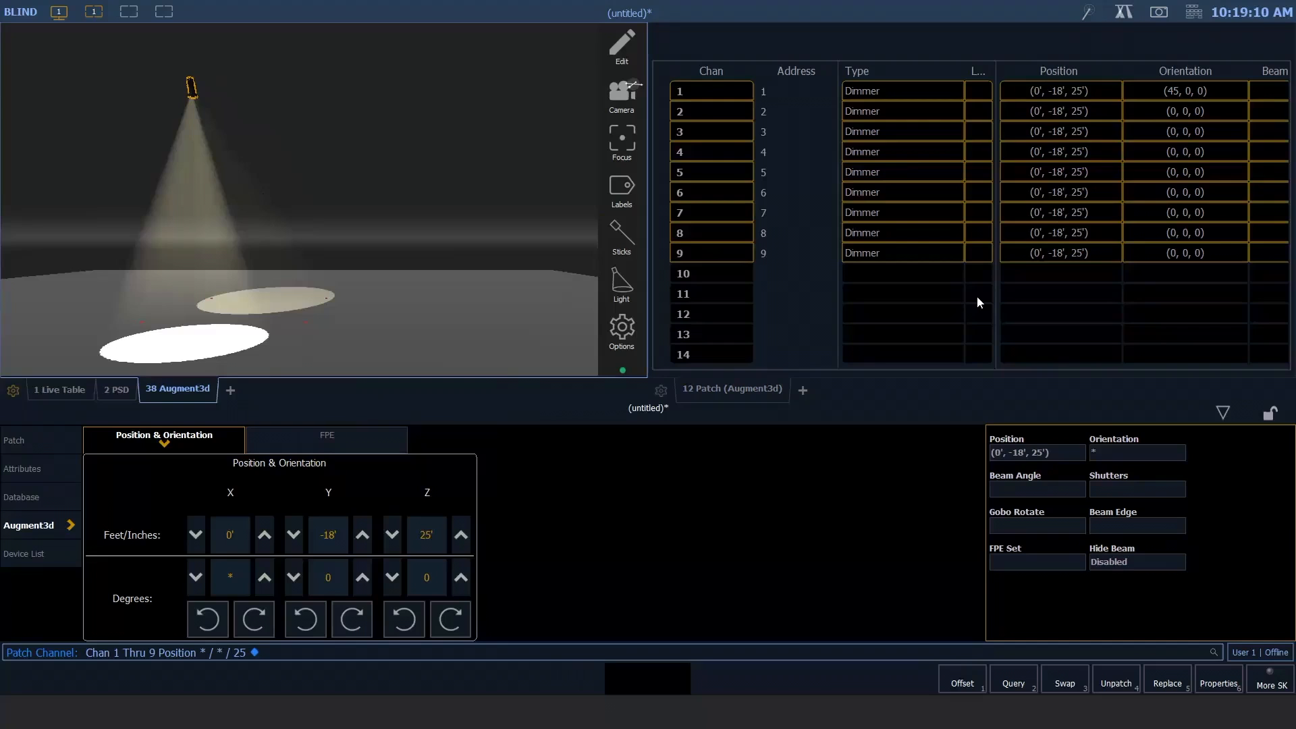
Step: Set channel 4's X position to -3 feet, leaving channel 5 at centre
{"action": "type", "text": "5"}
{"action": "key", "text": "Return"}
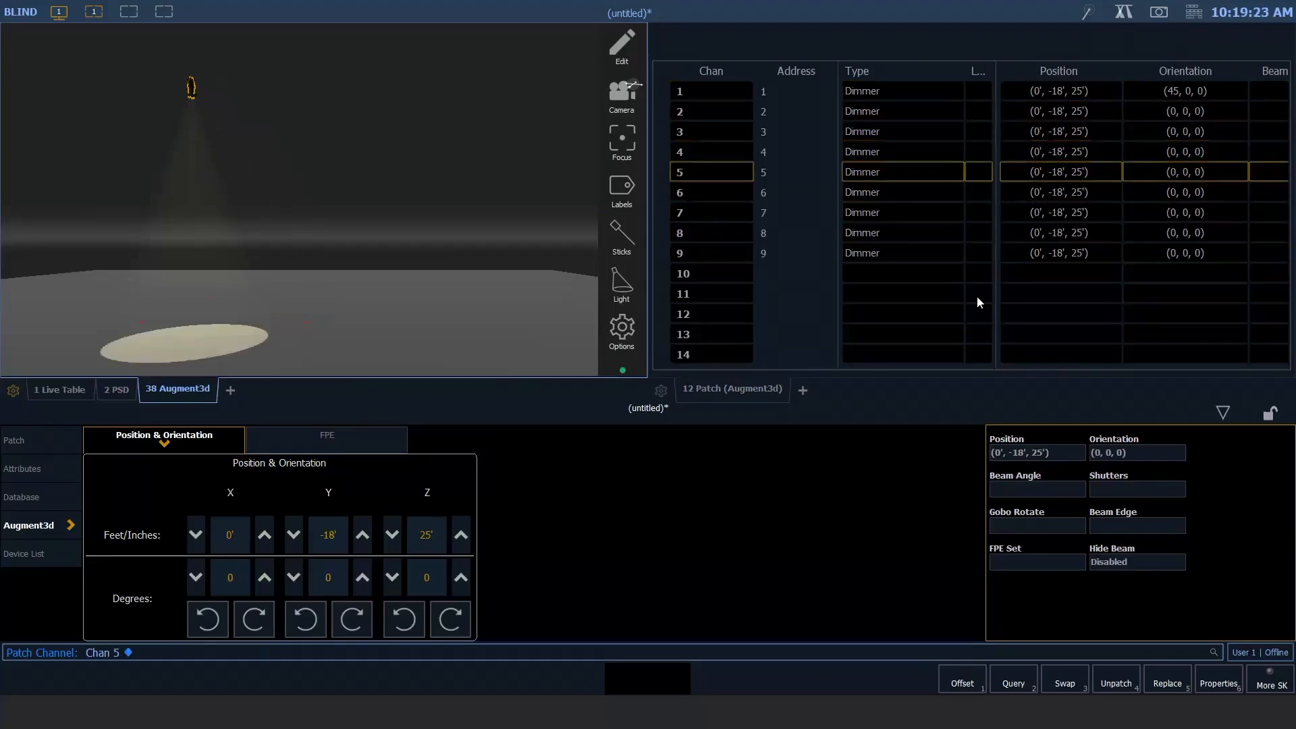
{"action": "key", "text": "Up"}
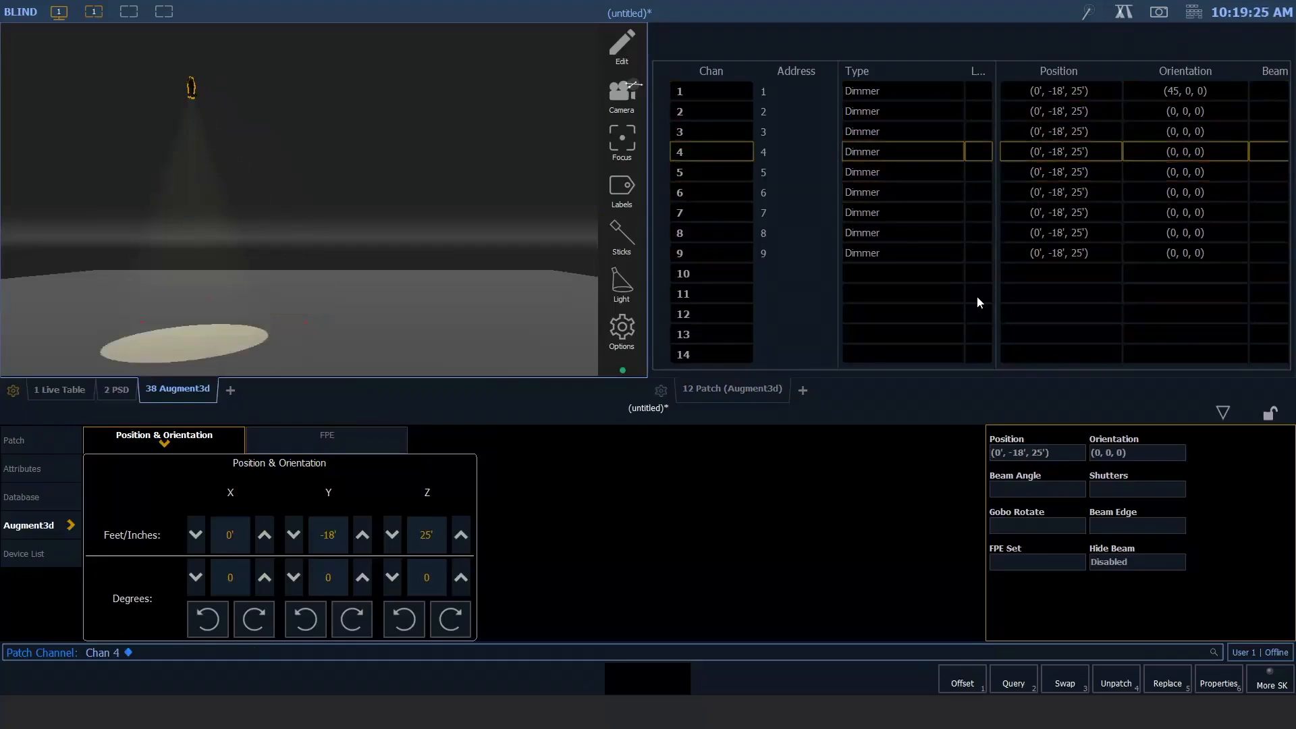
{"action": "left_click", "coordinate": [232, 536]}
{"action": "type", "text": "-3"}
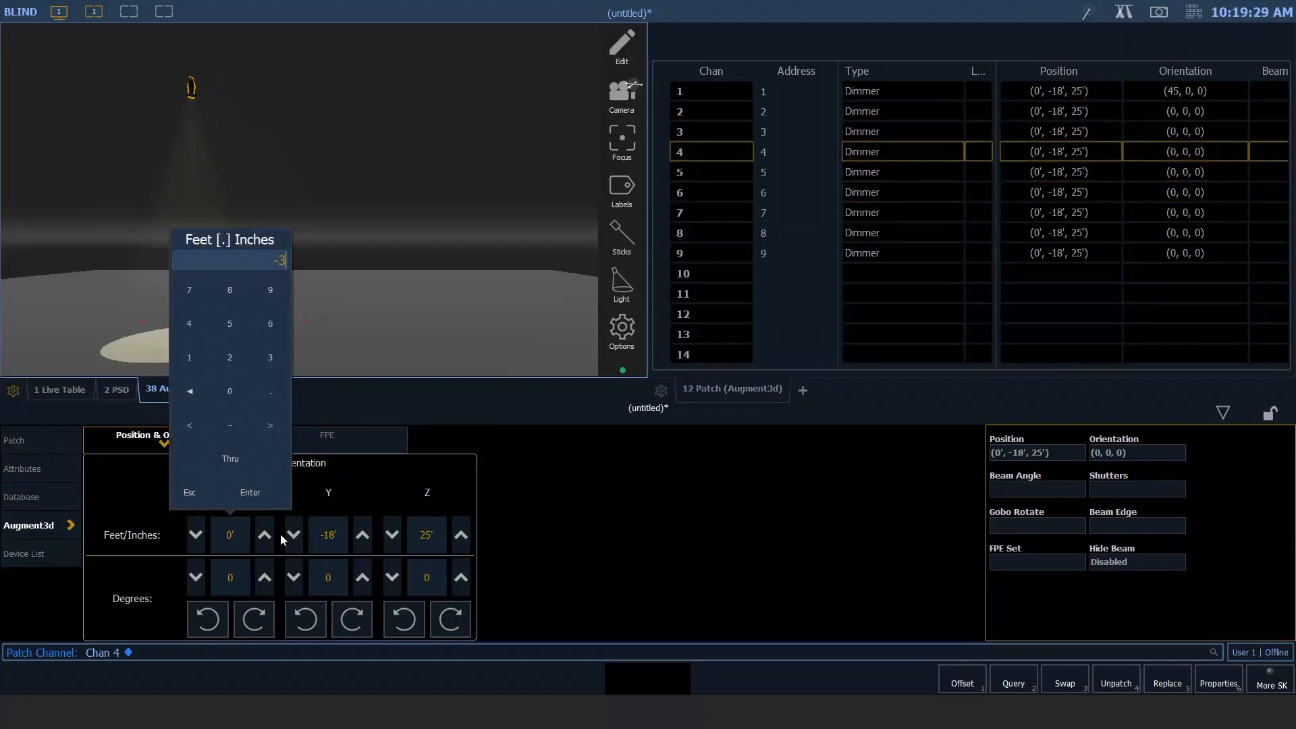
{"action": "key", "text": "Return"}
Step: Set channel 3's X position to -6 feet
{"action": "type", "text": "3"}
{"action": "key", "text": "Return"}
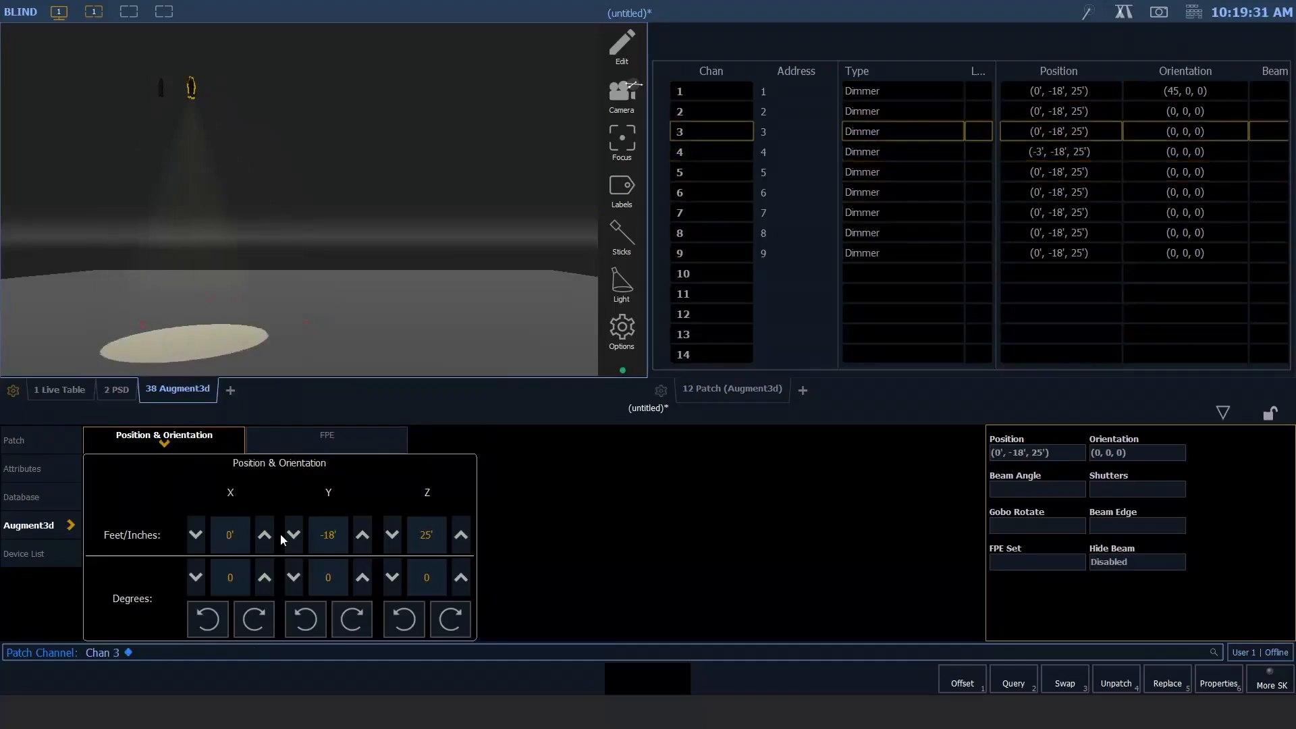
{"action": "left_click", "coordinate": [229, 535]}
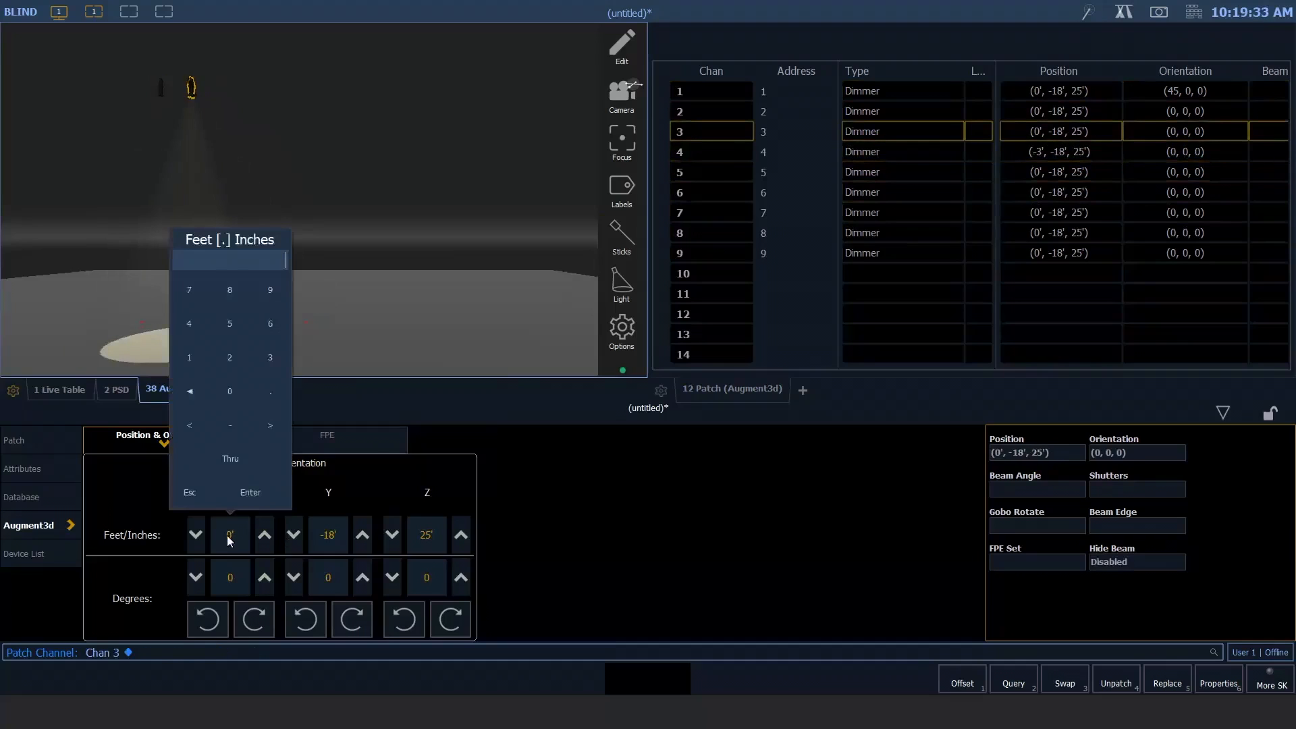
{"action": "type", "text": "-6"}
{"action": "key", "text": "Return"}
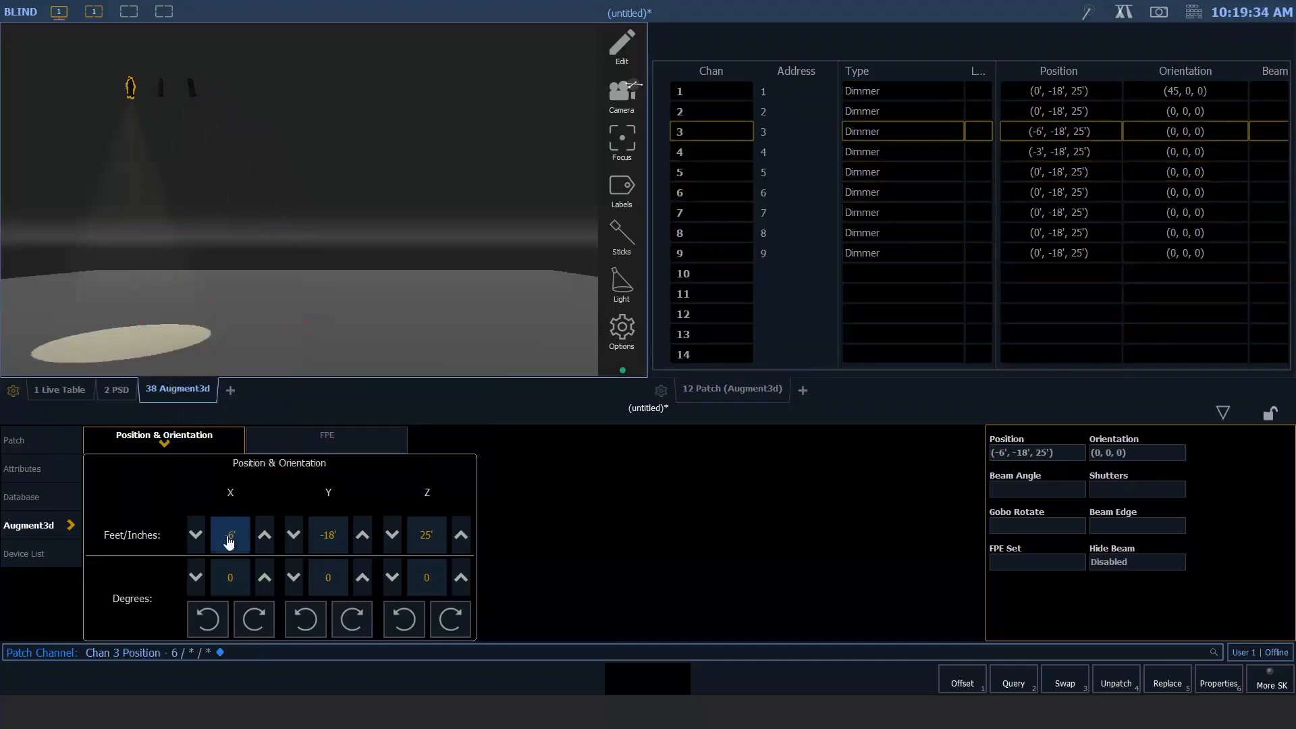
Step: Set channel 2's X position to -9 feet
{"action": "type", "text": "2"}
{"action": "key", "text": "Return"}
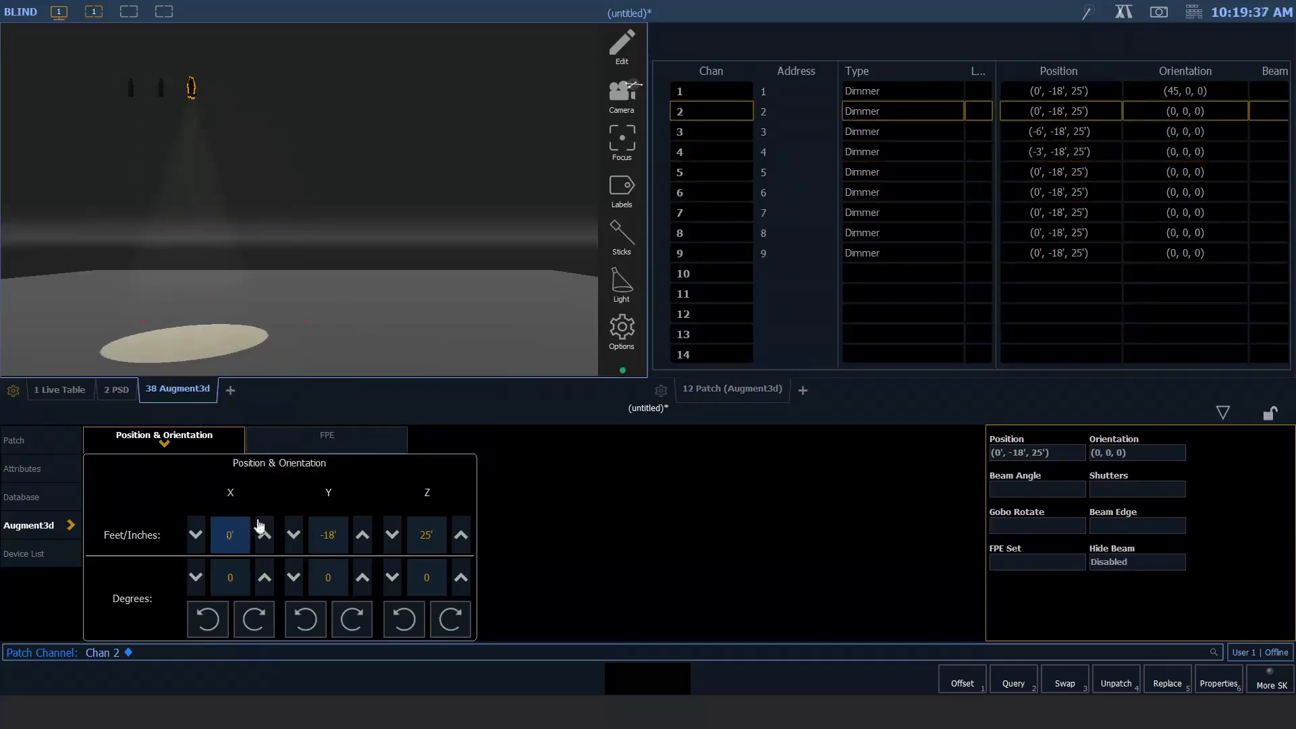
{"action": "left_click", "coordinate": [230, 535]}
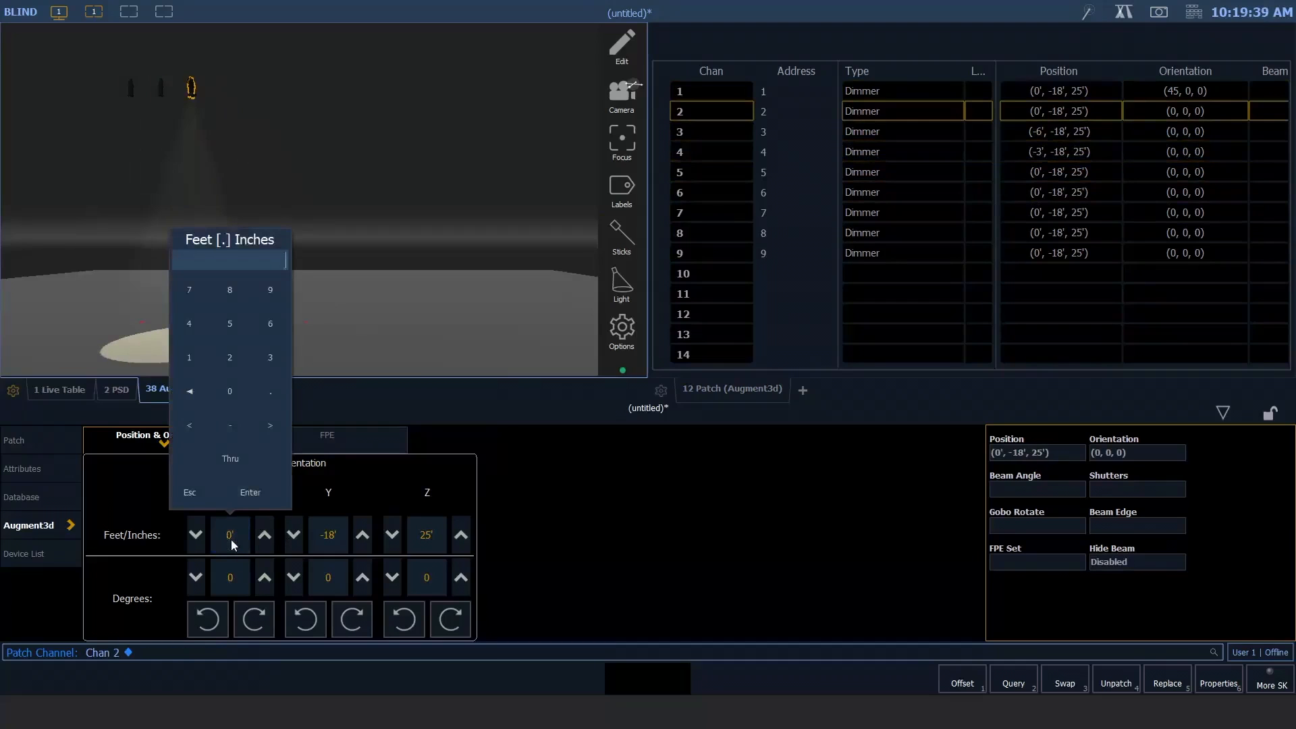
{"action": "type", "text": "-9"}
{"action": "key", "text": "Return"}
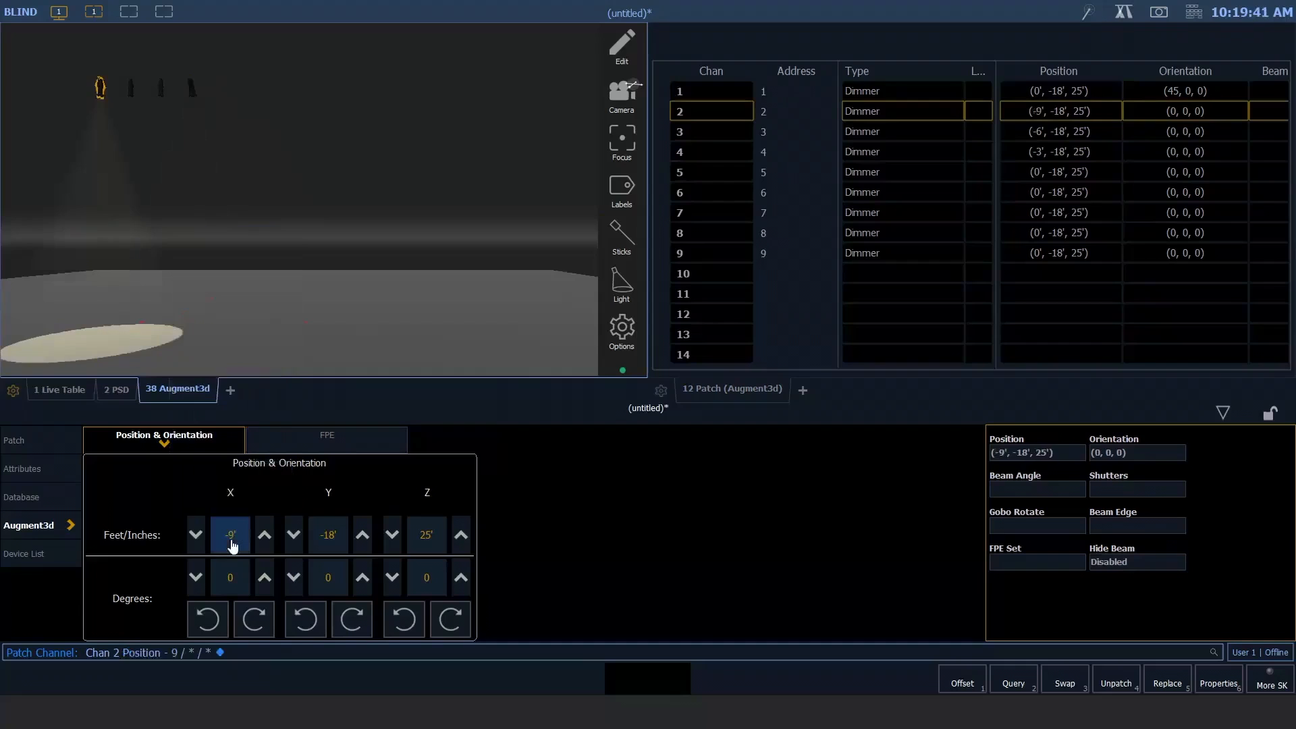
Step: Set channel 1's X position to -12 feet
{"action": "type", "text": "1"}
{"action": "key", "text": "Return"}
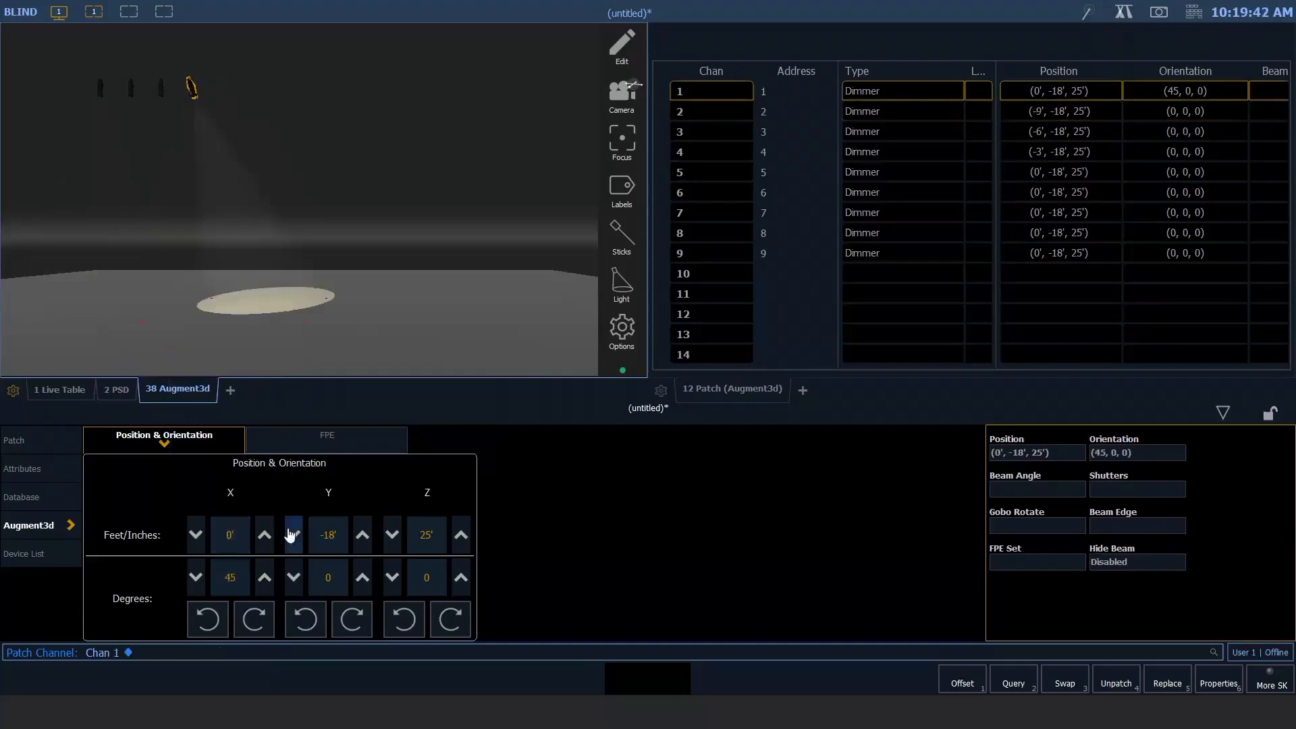
{"action": "left_click", "coordinate": [232, 540]}
{"action": "type", "text": "-12"}
{"action": "key", "text": "Return"}
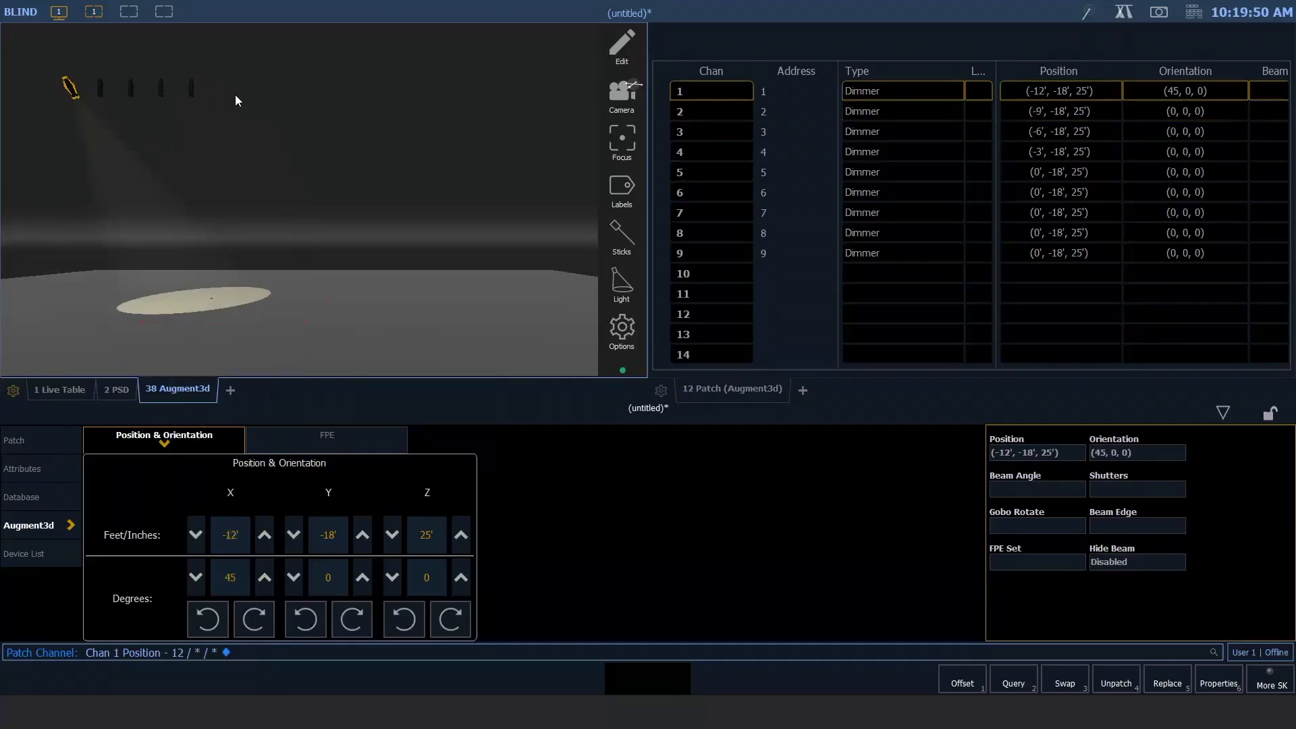
Step: Fan the X positions of channels 5 thru 9 from 0 to 12 feet, keeping their Y and Z values
{"action": "left_click_drag", "start_coordinate": [279, 135], "coordinate": [436, 220]}
{"action": "key", "text": "Down"}
{"action": "key", "text": "Down"}
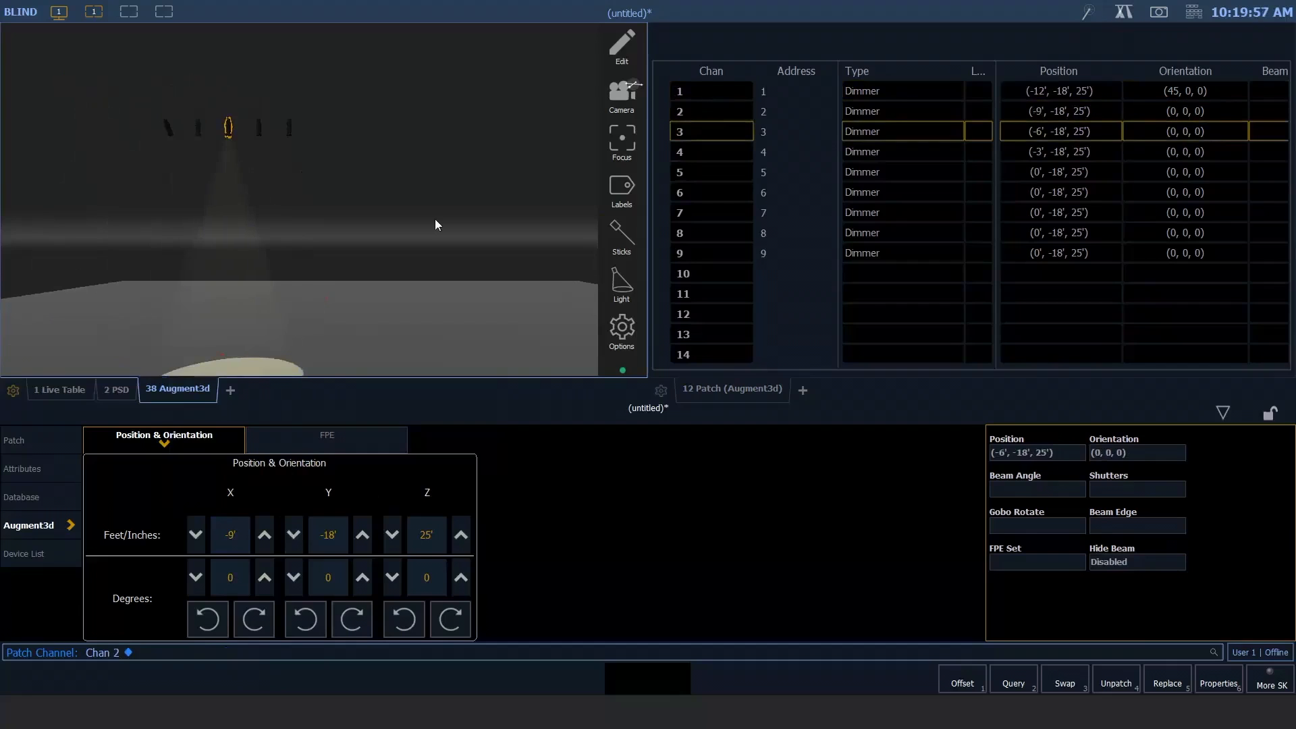
{"action": "key", "text": "Down"}
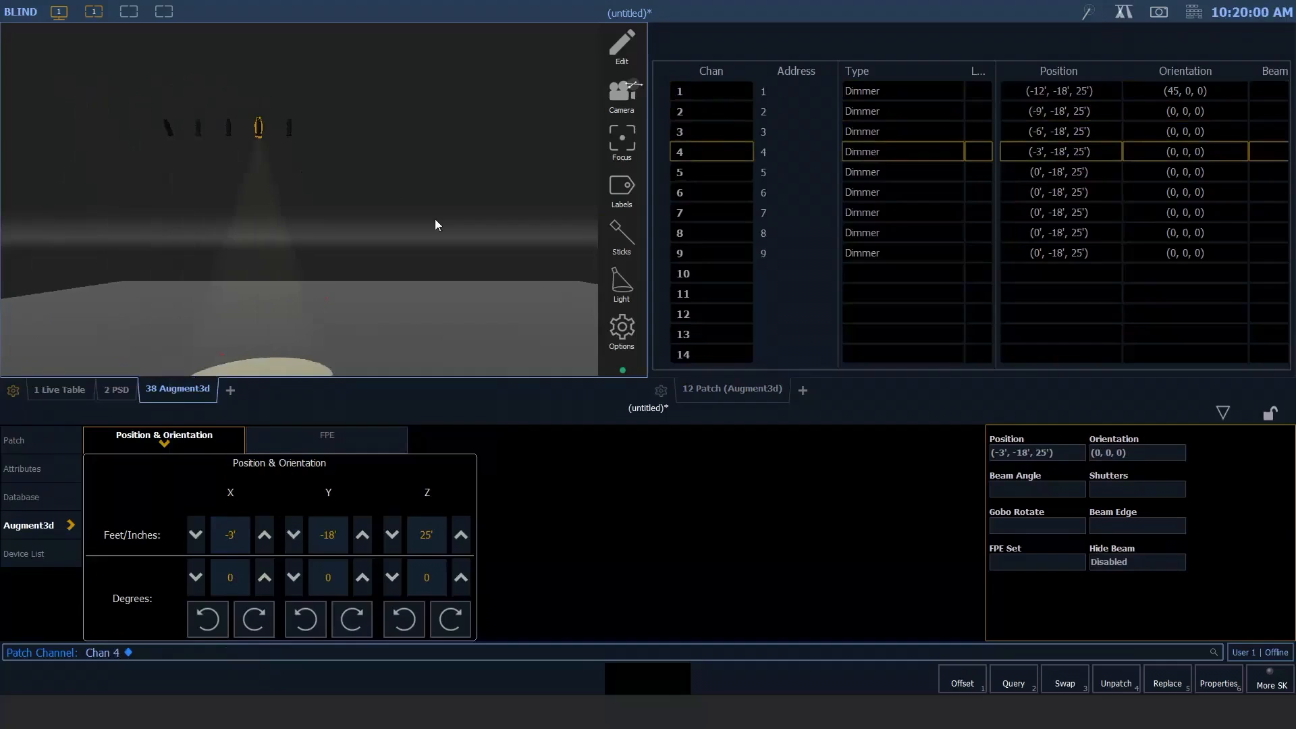
{"action": "key", "text": "Down"}
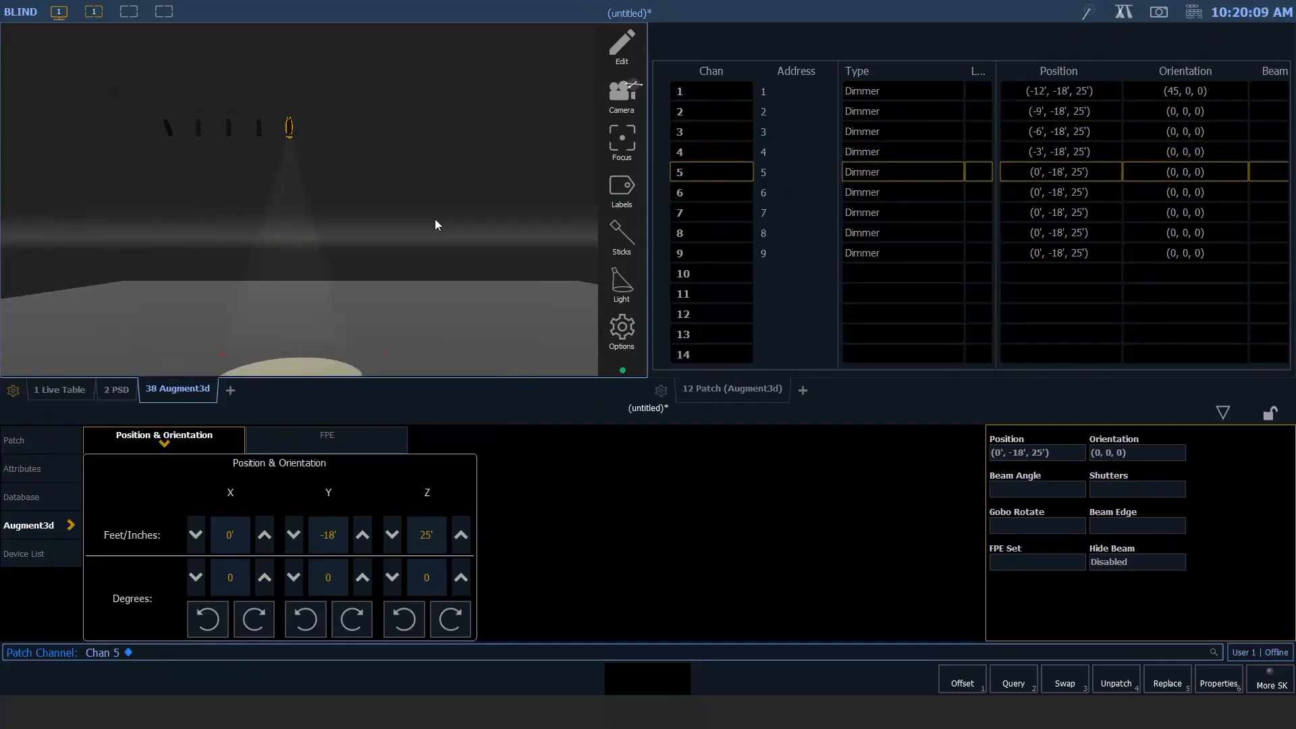
{"action": "key", "text": "t"}
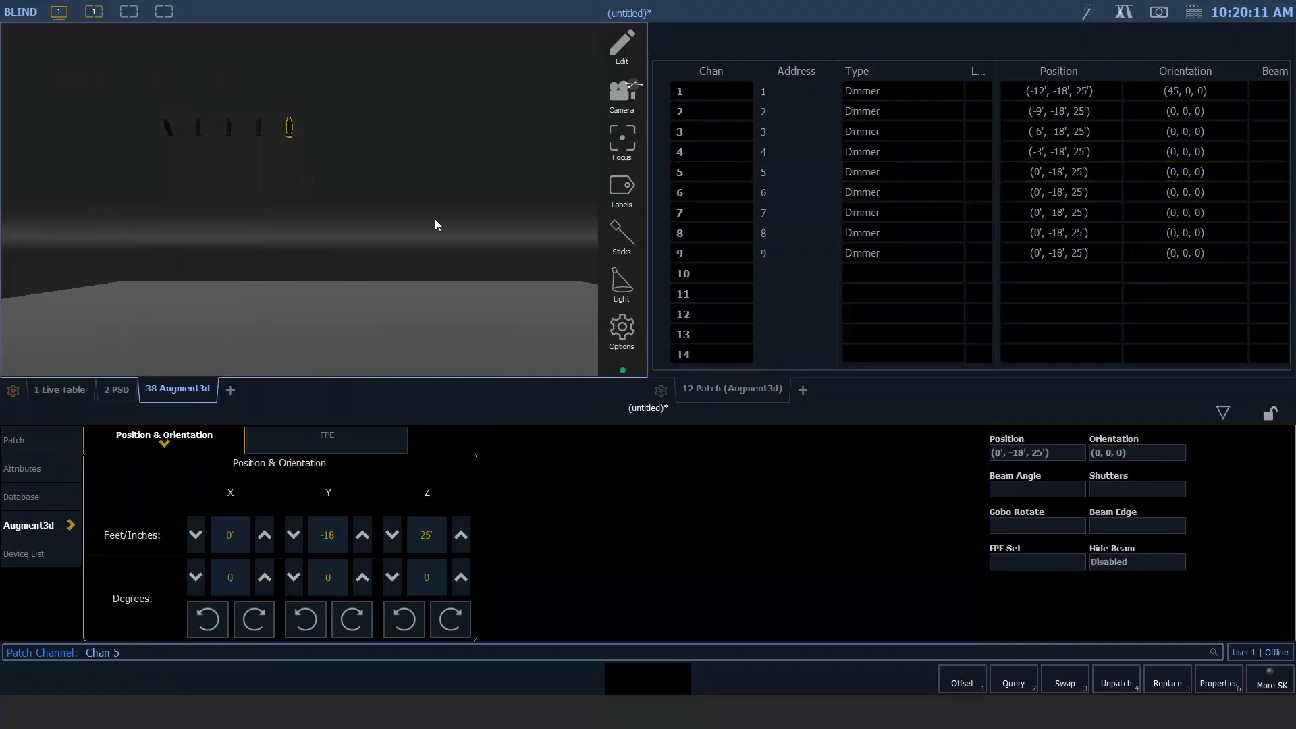
{"action": "key", "text": "9"}
{"action": "key", "text": "Return"}
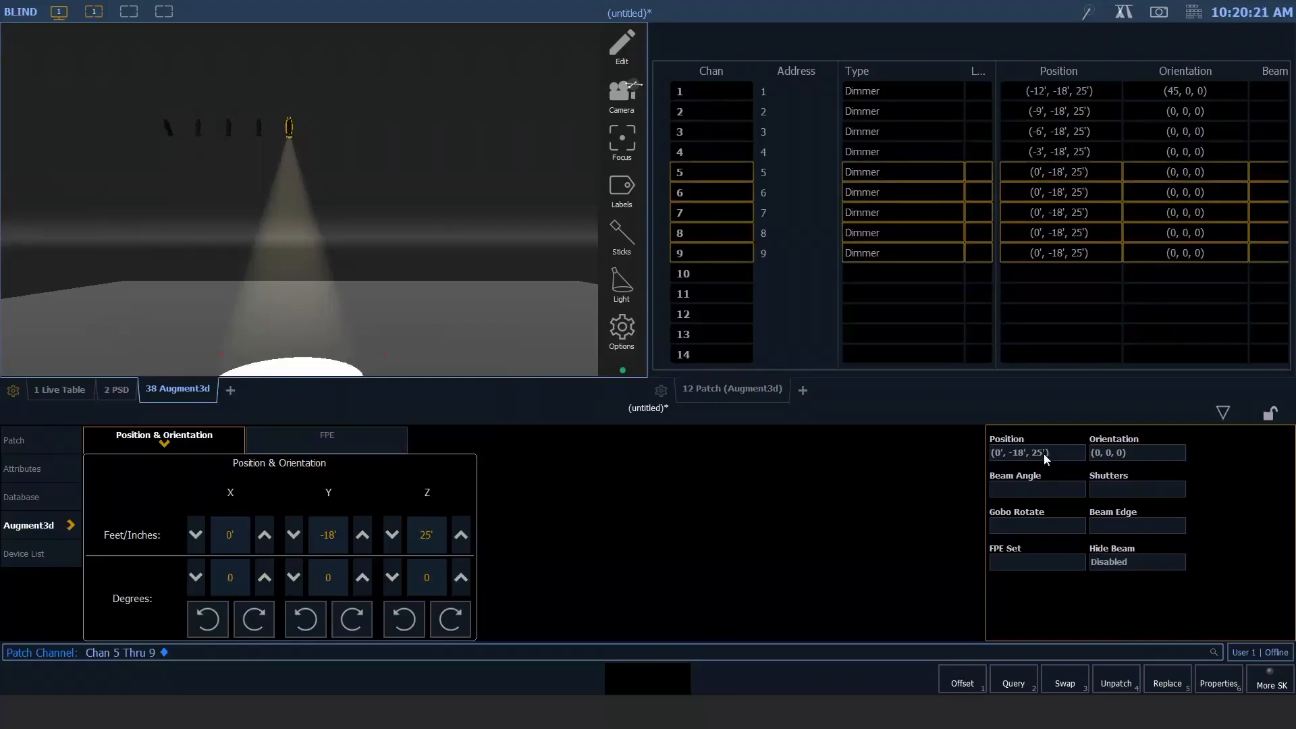
{"action": "left_click", "coordinate": [737, 391]}
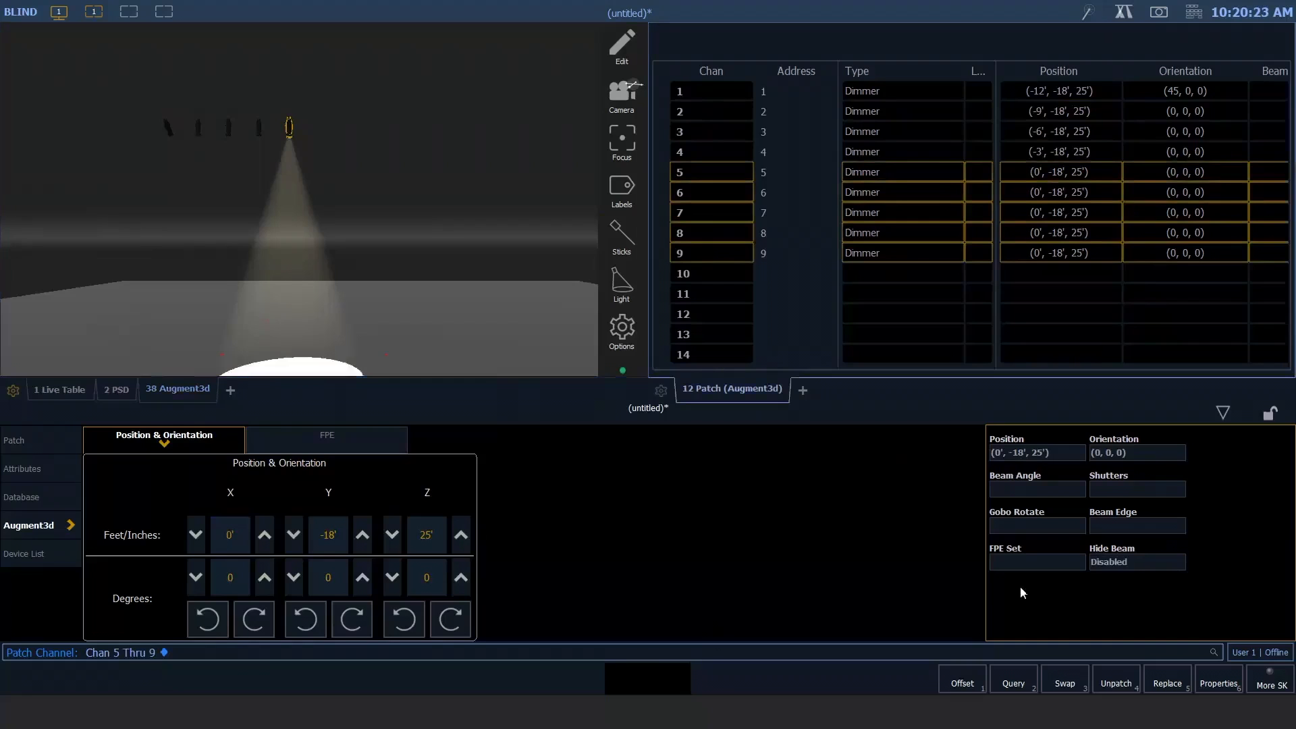
{"action": "left_click", "coordinate": [1023, 452]}
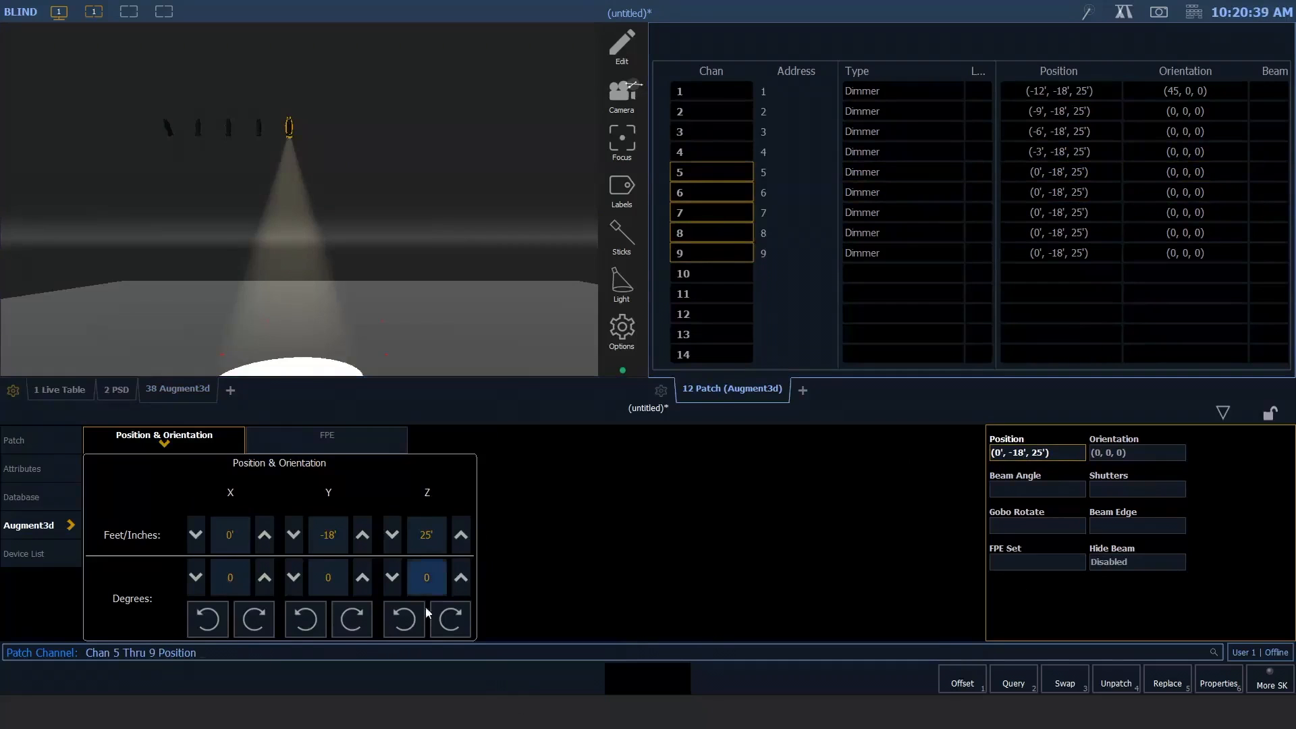
{"action": "type", "text": "0 / * / * Thru 12"}
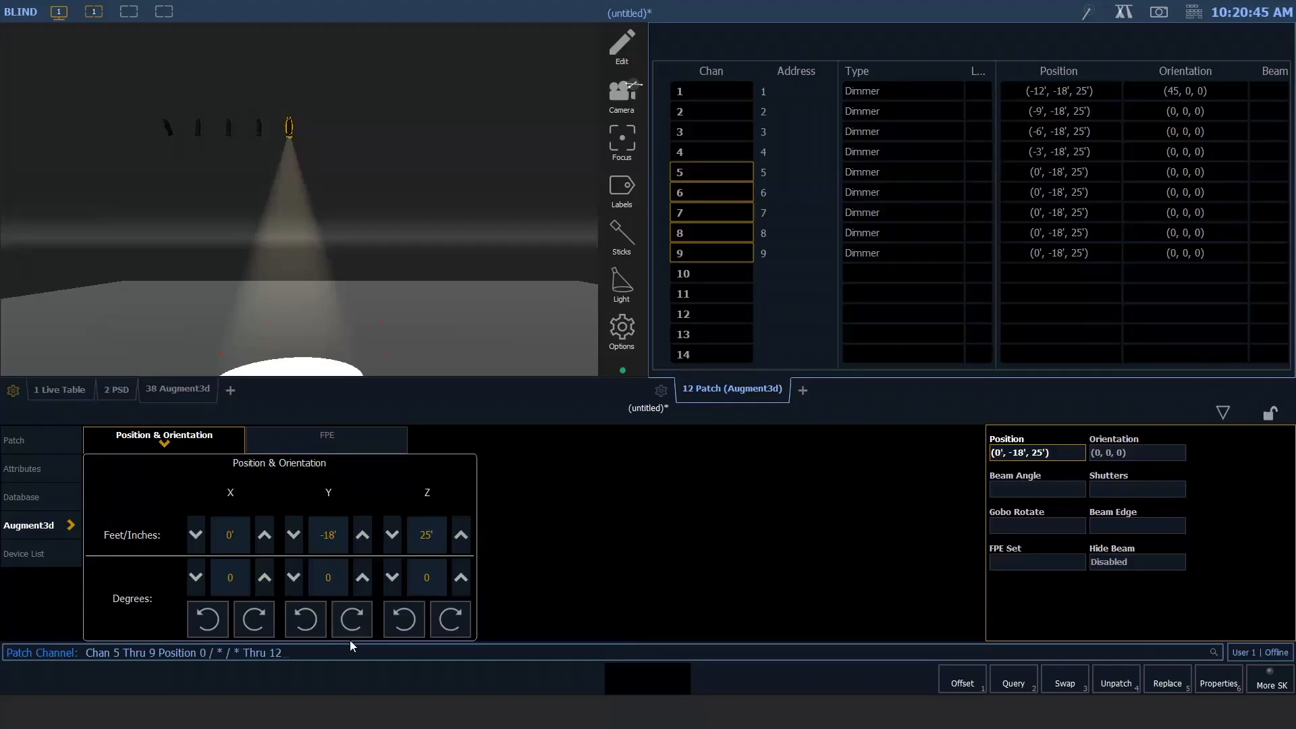
{"action": "type", "text": " / * / *"}
{"action": "key", "text": "Return"}
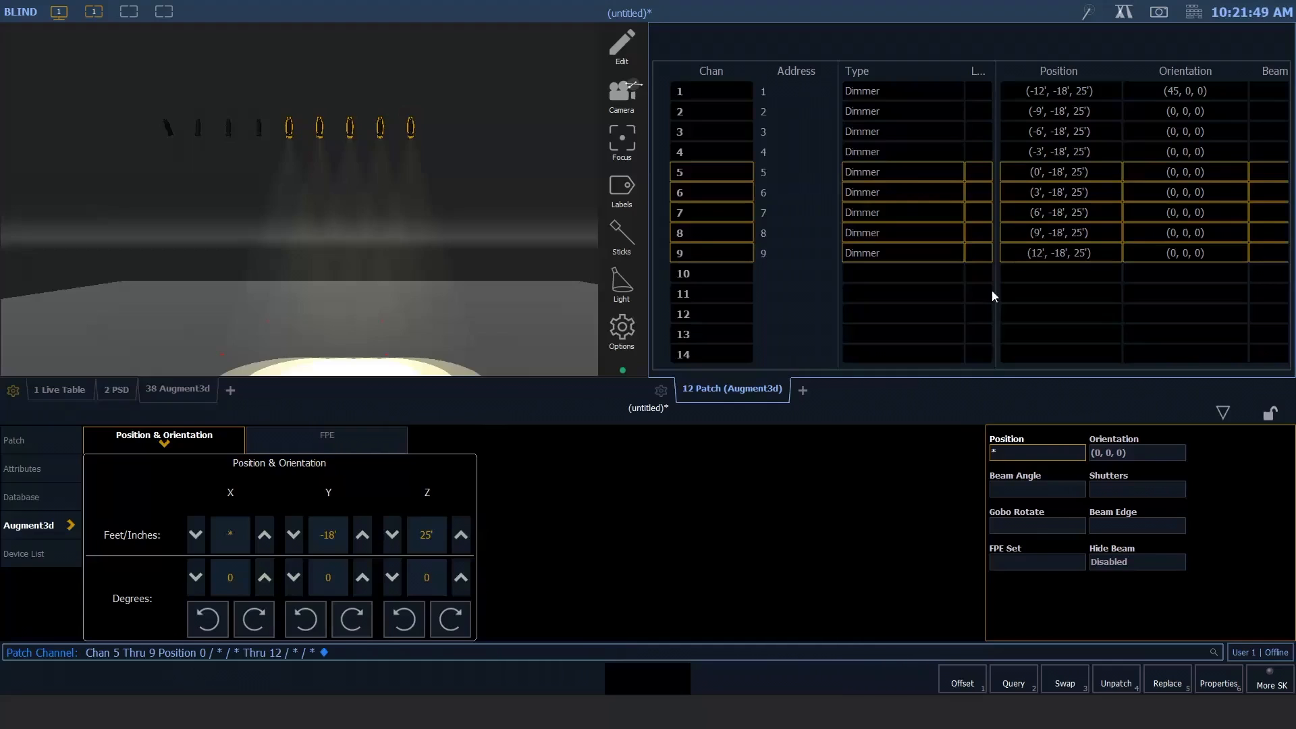
Step: Fan the Z positions of channels 1 thru 9 from 3 to 21 feet, keeping their X and Y values
{"action": "type", "text": "1t"}
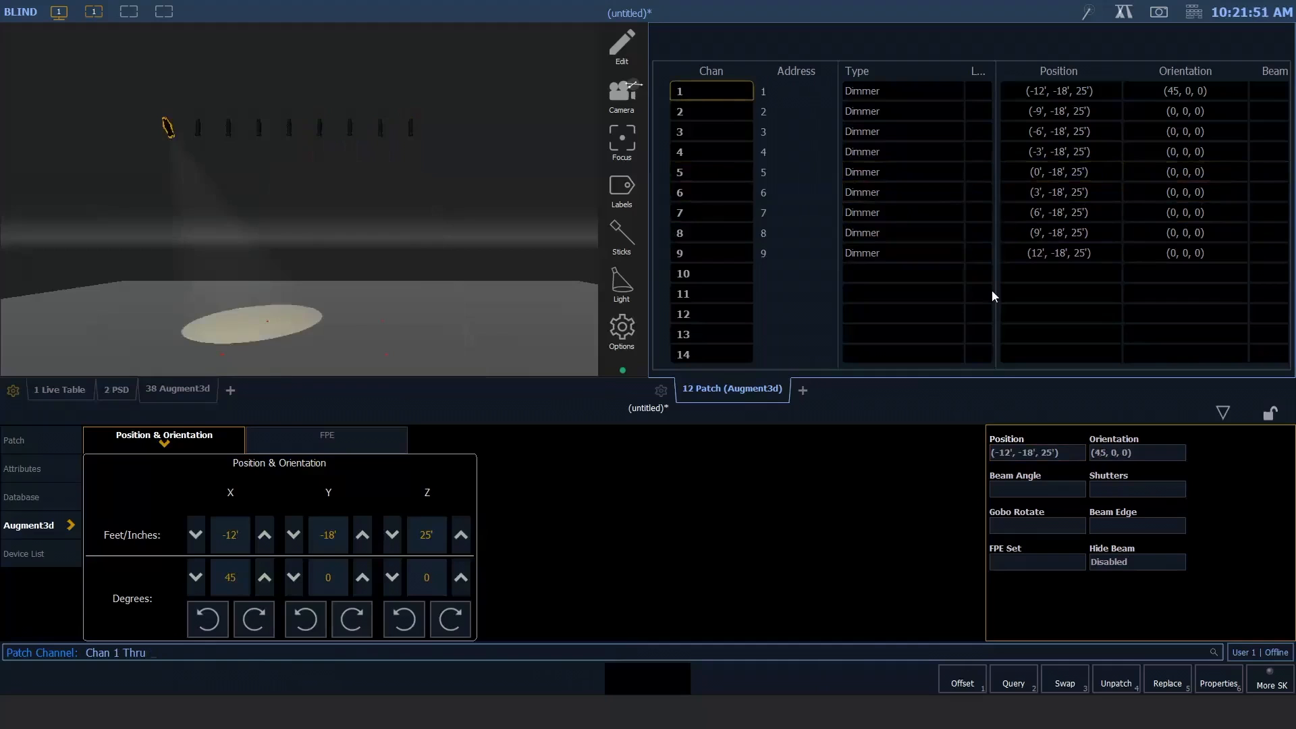
{"action": "type", "text": "9"}
{"action": "left_click", "coordinate": [1035, 451]}
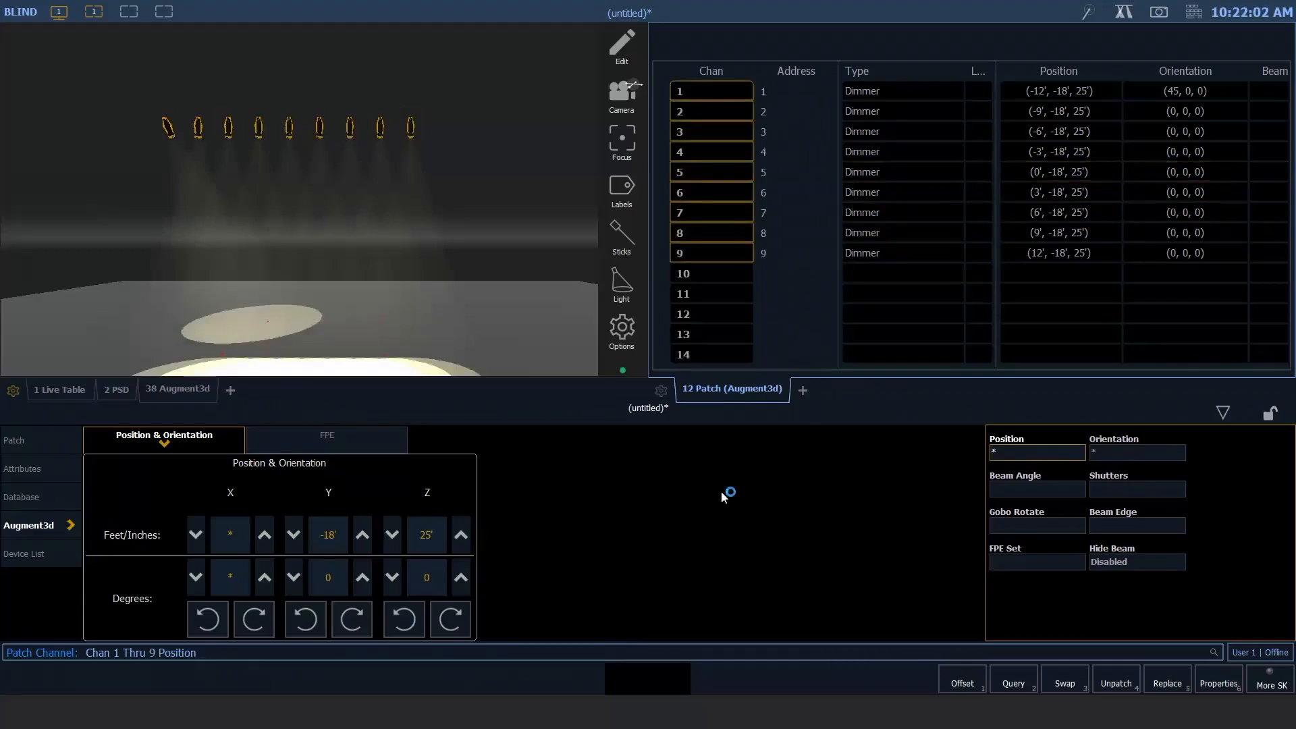
{"action": "type", "text": "3t*/*/21"}
{"action": "key", "text": "Return"}
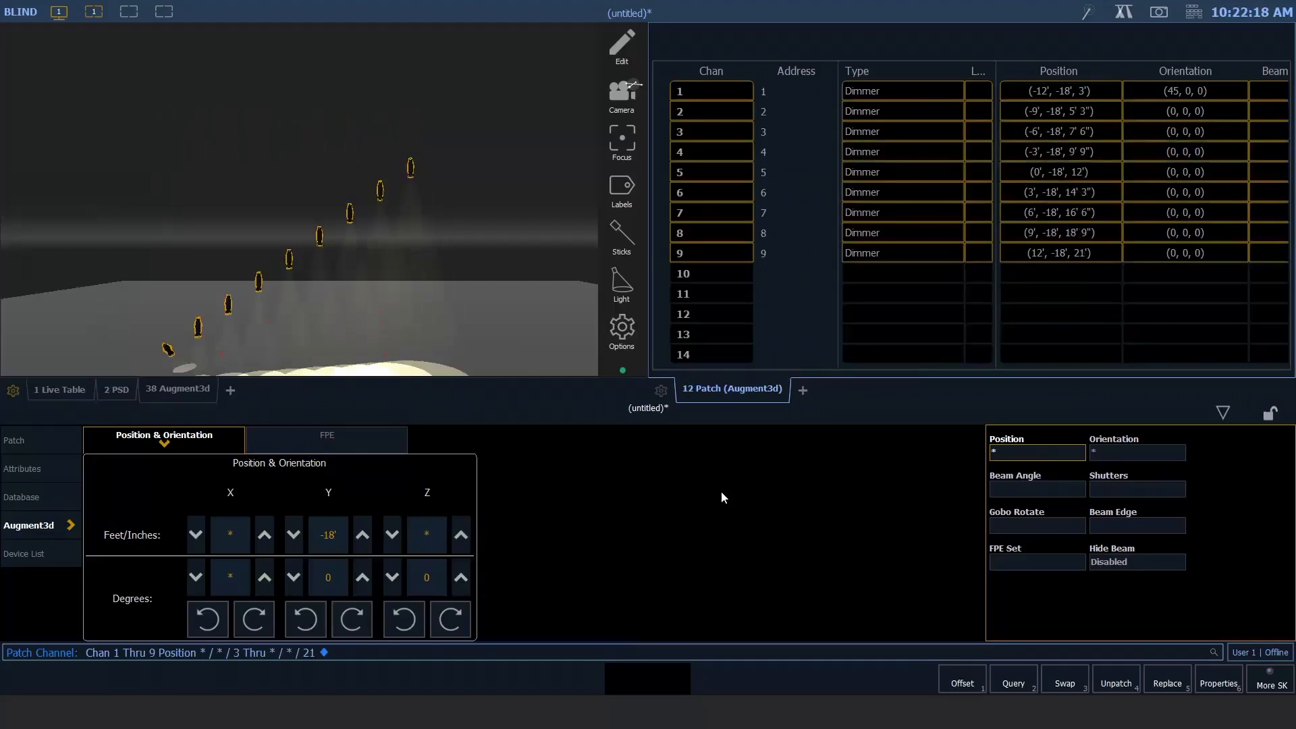
{"action": "left_click", "coordinate": [582, 376]}
{"action": "left_click_drag", "start_coordinate": [485, 253], "coordinate": [403, 291]}
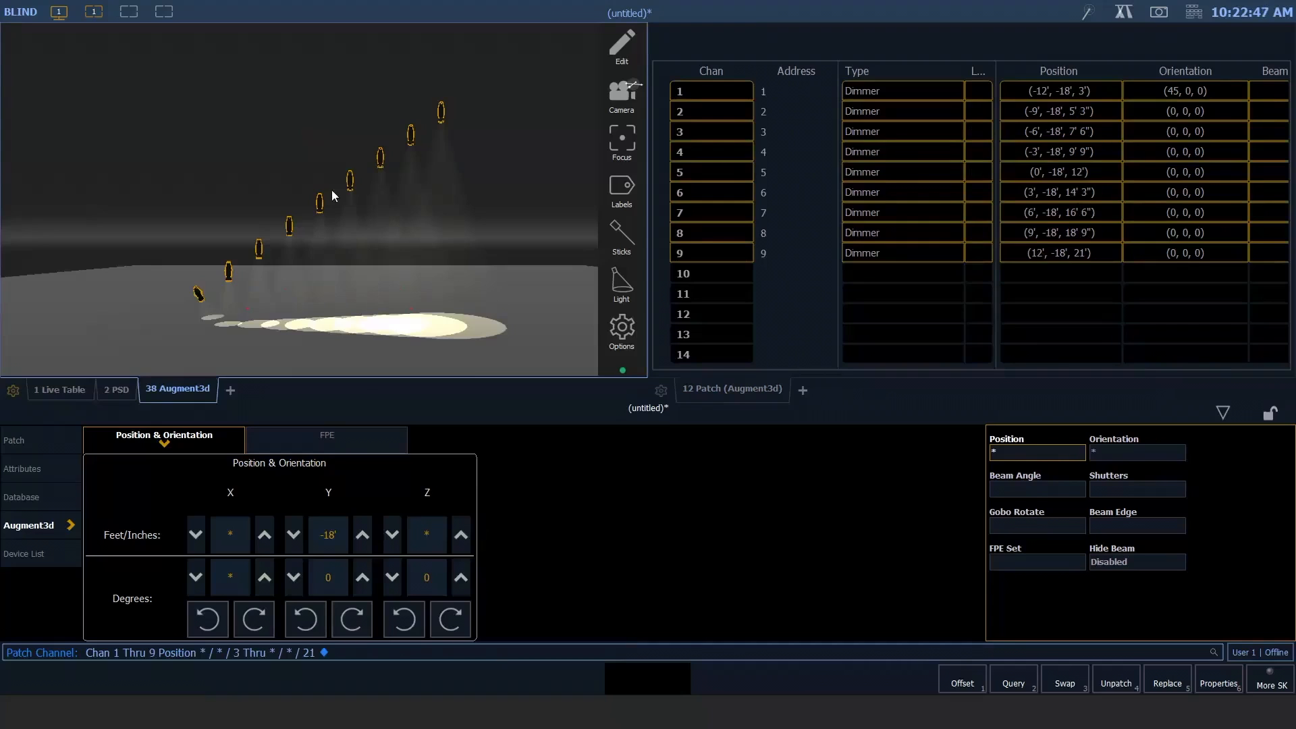
Step: Raise channels 1 thru 9 with a relative Z offset of + 3 feet, keeping X and Y
{"action": "left_click", "coordinate": [764, 387]}
{"action": "key", "text": "BackSpace"}
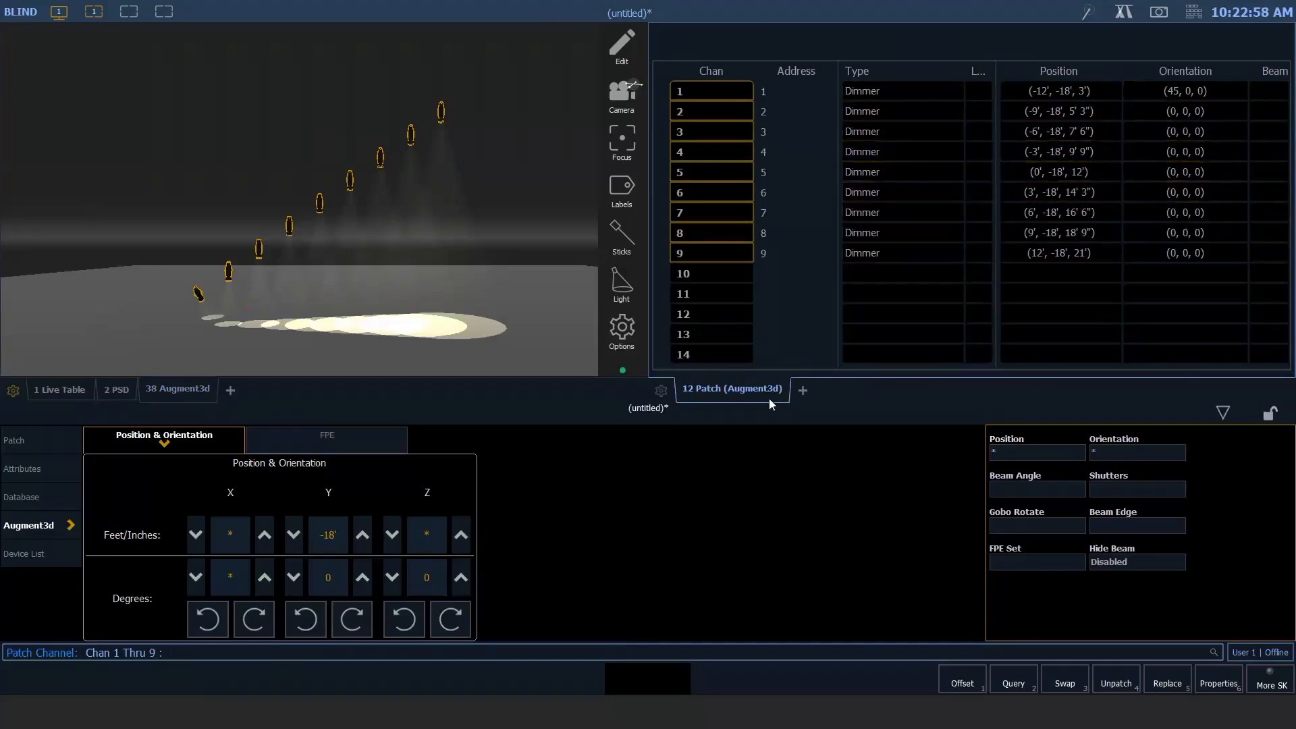
{"action": "left_click", "coordinate": [1023, 451]}
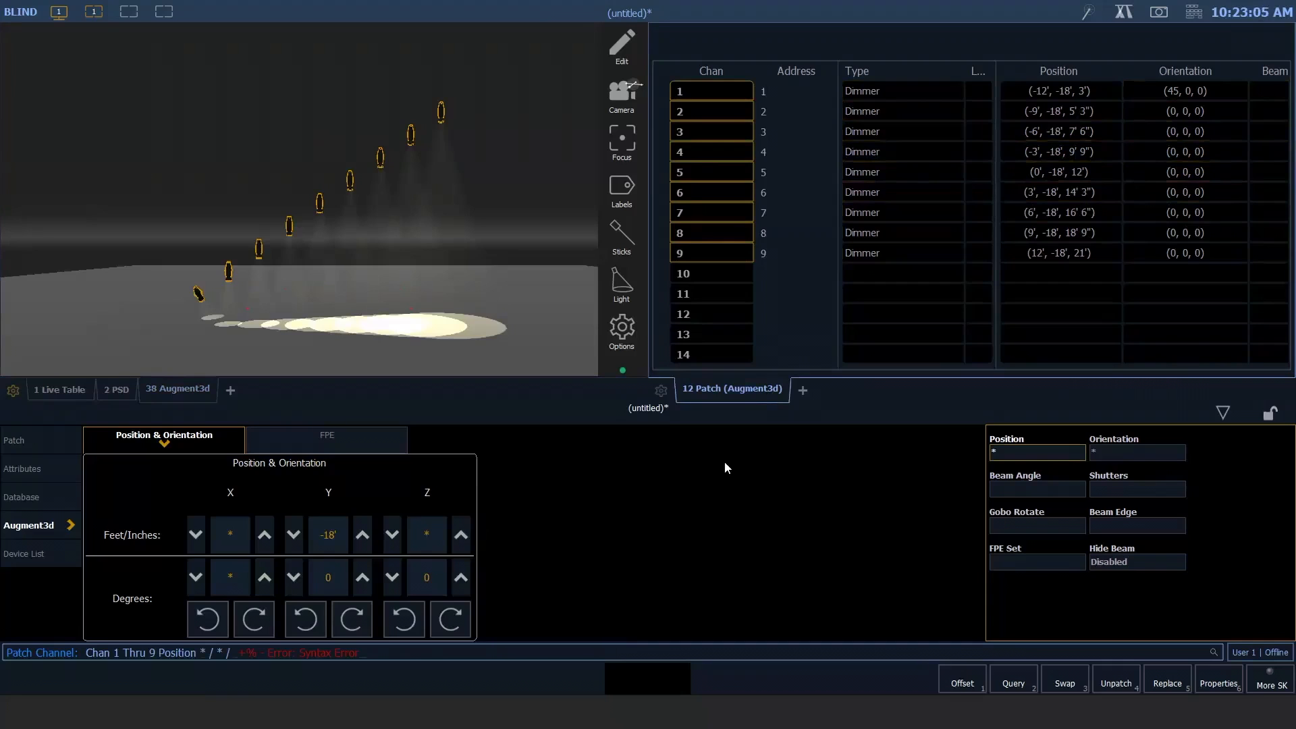
{"action": "type", "text": "3 + 3"}
{"action": "key", "text": "BackSpace"}
{"action": "key", "text": "BackSpace"}
{"action": "key", "text": "Return"}
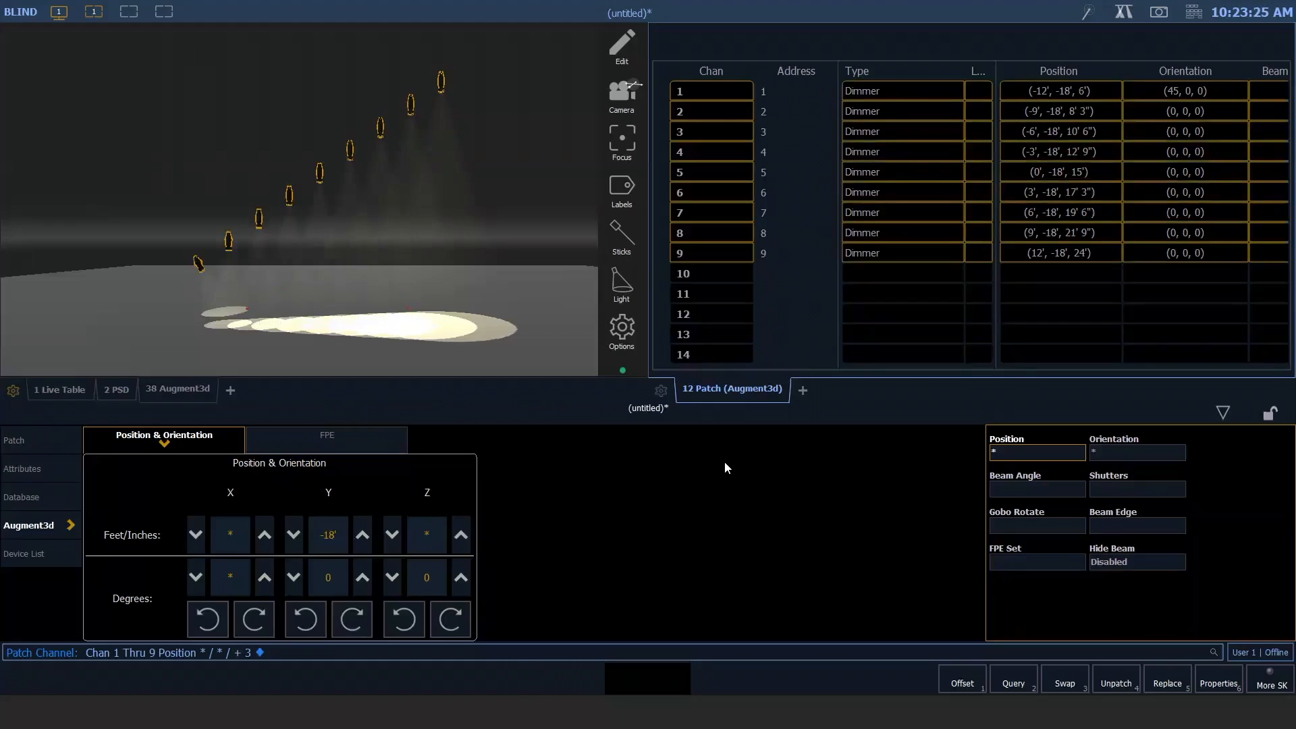
Step: Lower channels 1 thru 9 with a relative Z offset of + - 3 feet, keeping X and Y
{"action": "left_click", "coordinate": [1018, 450]}
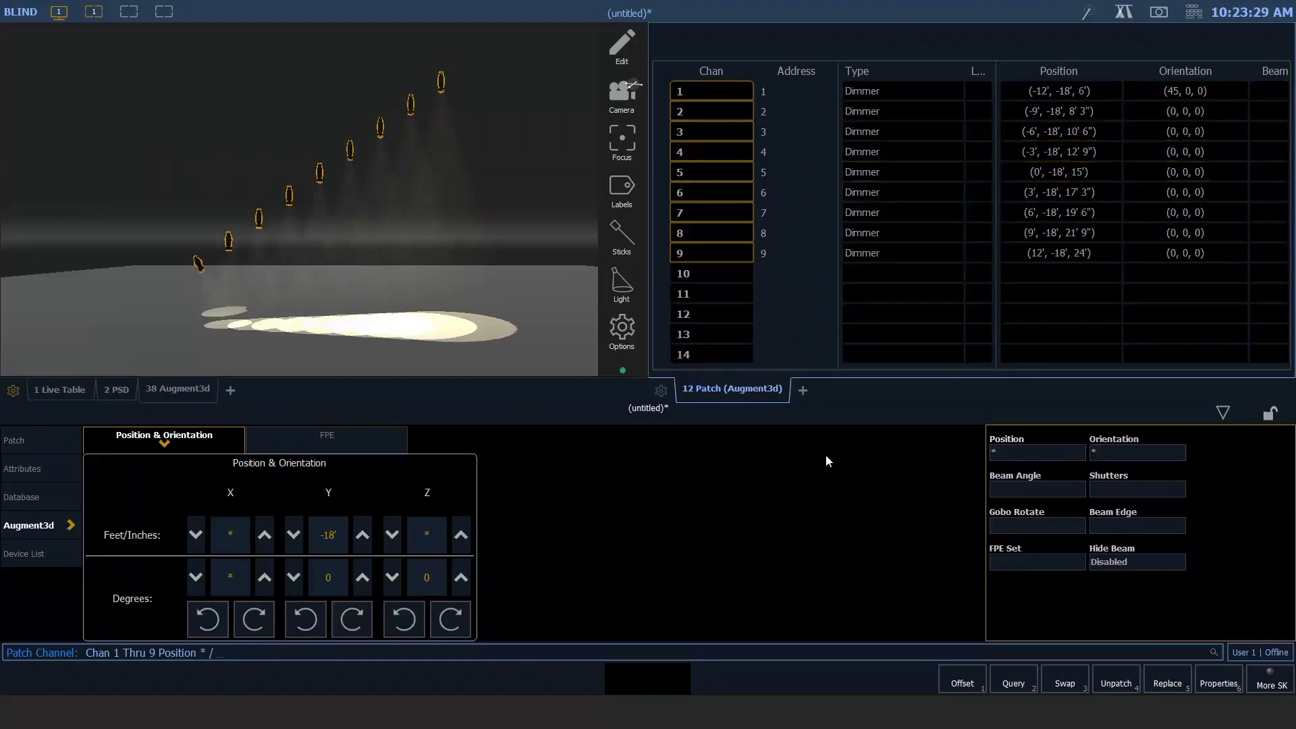
{"action": "type", "text": "* / + - 3"}
{"action": "key", "text": "Return"}
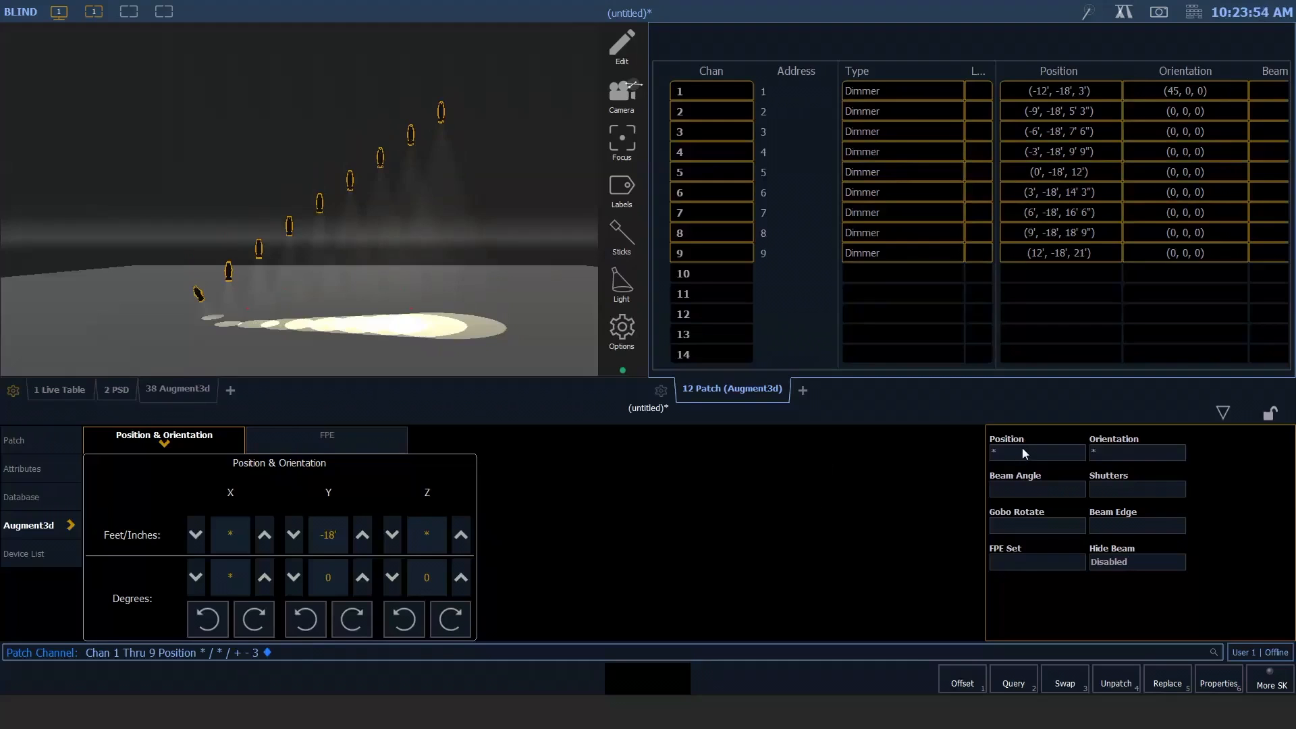
Step: Set the Z position of channels 1 thru 9 to an absolute 3 feet, keeping X and Y
{"action": "key", "text": "BackSpace"}
{"action": "key", "text": "BackSpace"}
{"action": "key", "text": "BackSpace"}
{"action": "key", "text": "BackSpace"}
{"action": "key", "text": "BackSpace"}
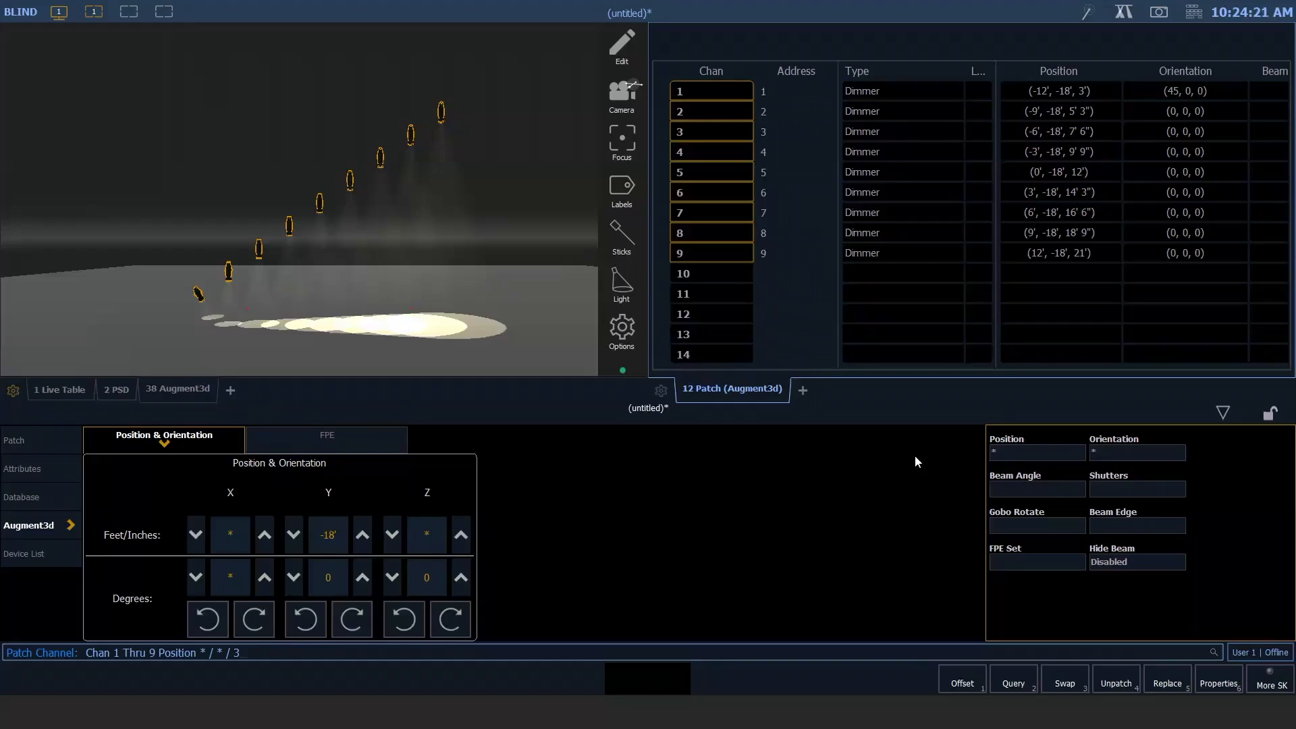
{"action": "key", "text": "Return"}
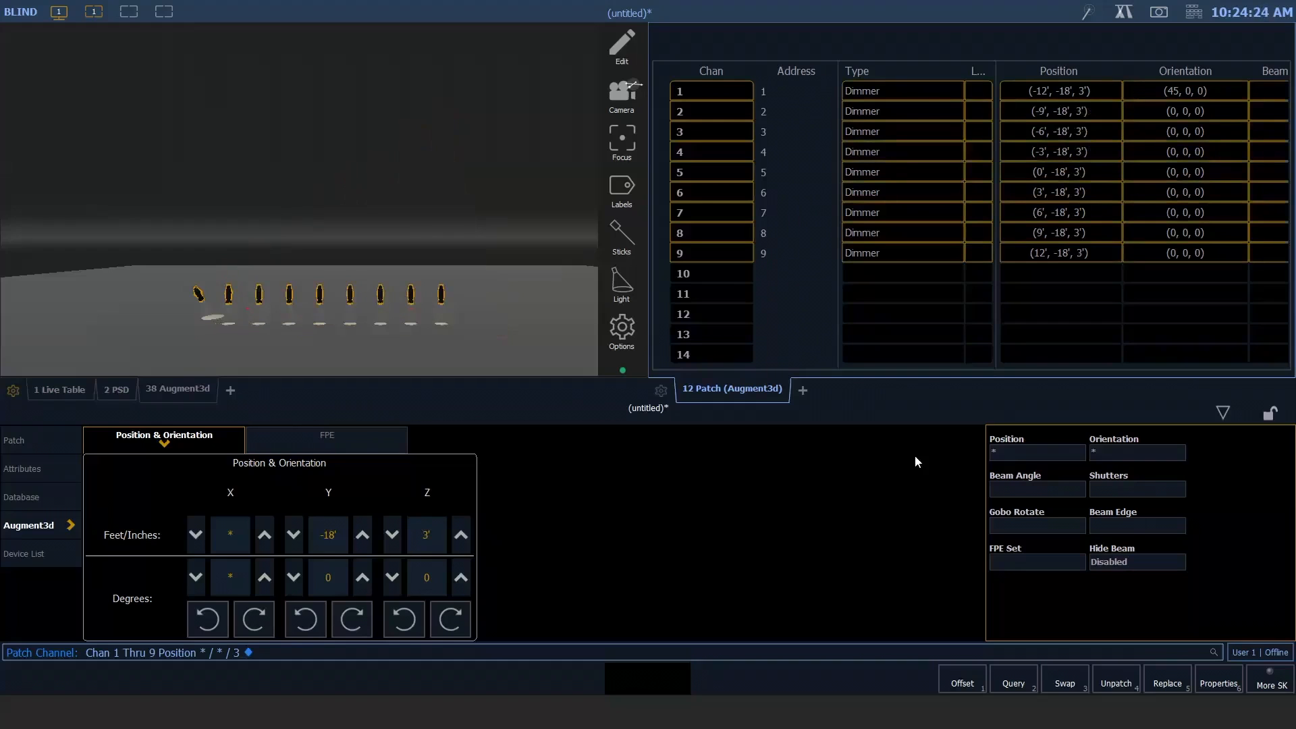
Step: Set the Z position of channels 1 thru 9 to an absolute -3 feet, keeping X and Y
{"action": "left_click", "coordinate": [1019, 448]}
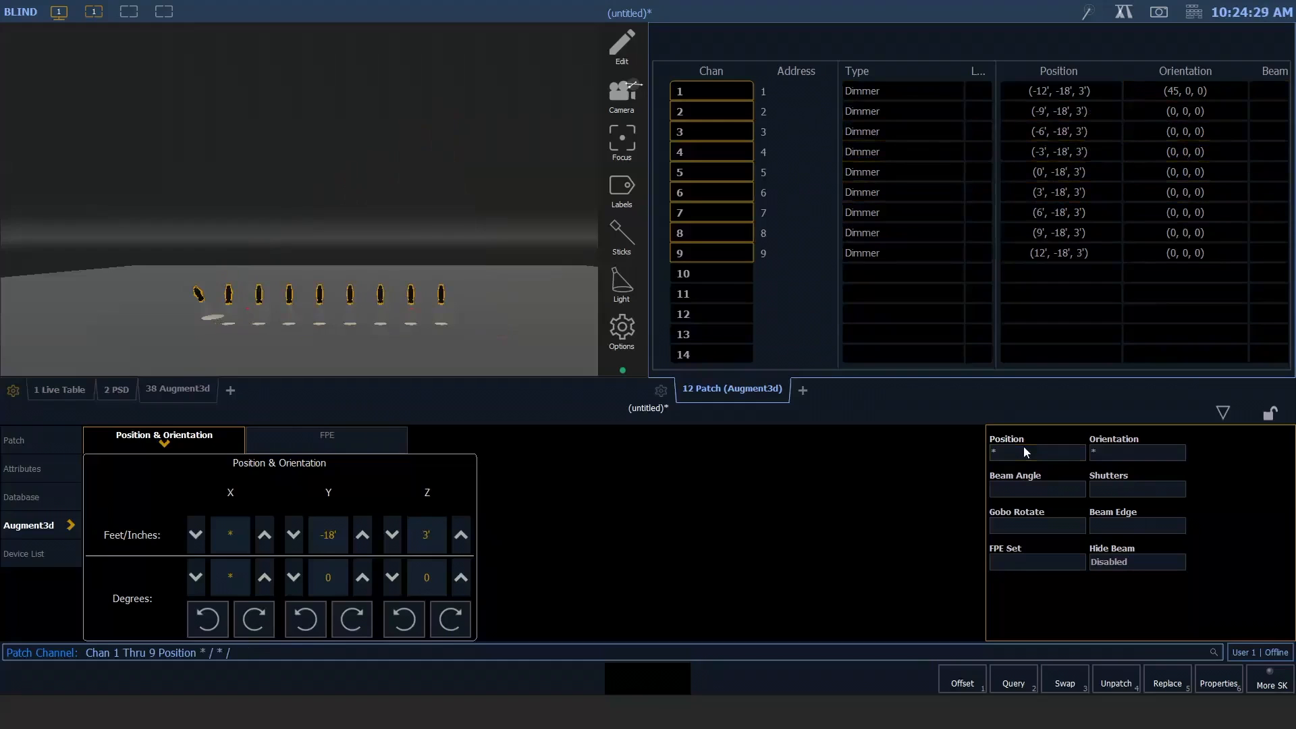
{"action": "type", "text": "- 3"}
{"action": "key", "text": "Return"}
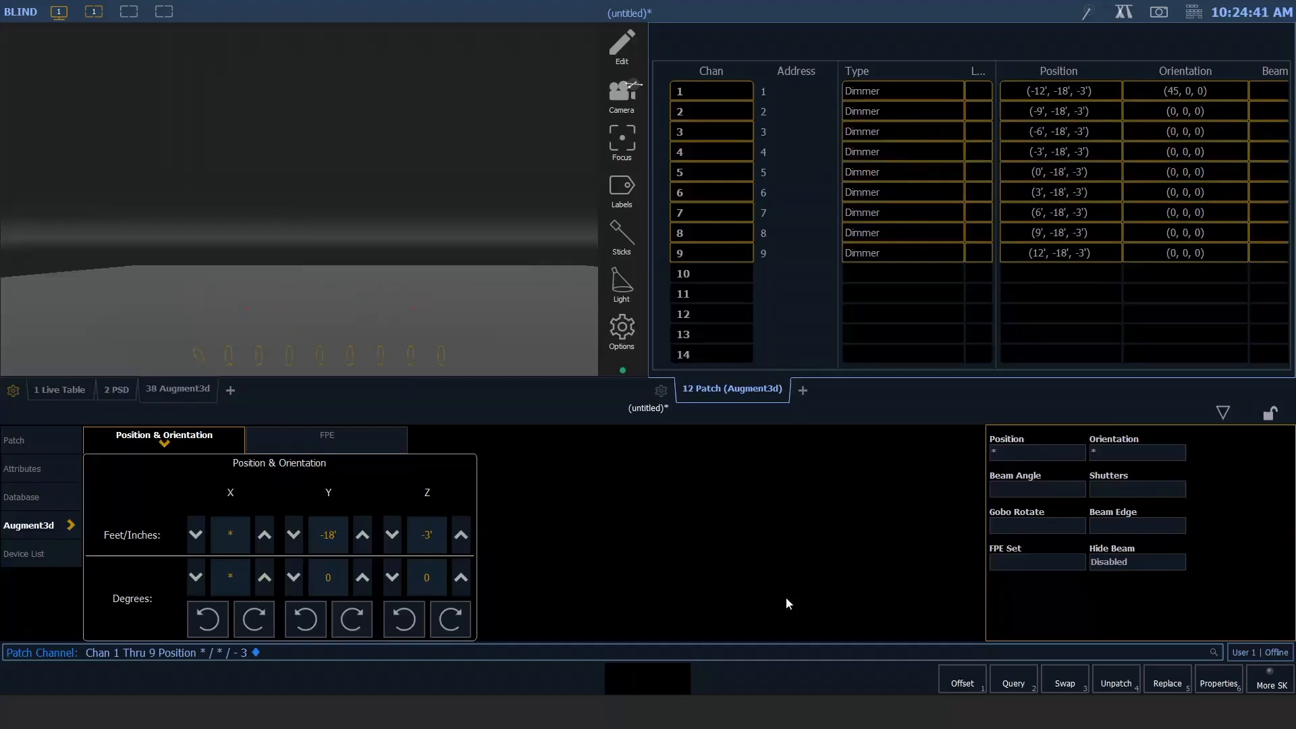
Step: Apply a relative Z offset of + 3 feet to channels 1 thru 9, keeping X and Y
{"action": "left_click", "coordinate": [1018, 451]}
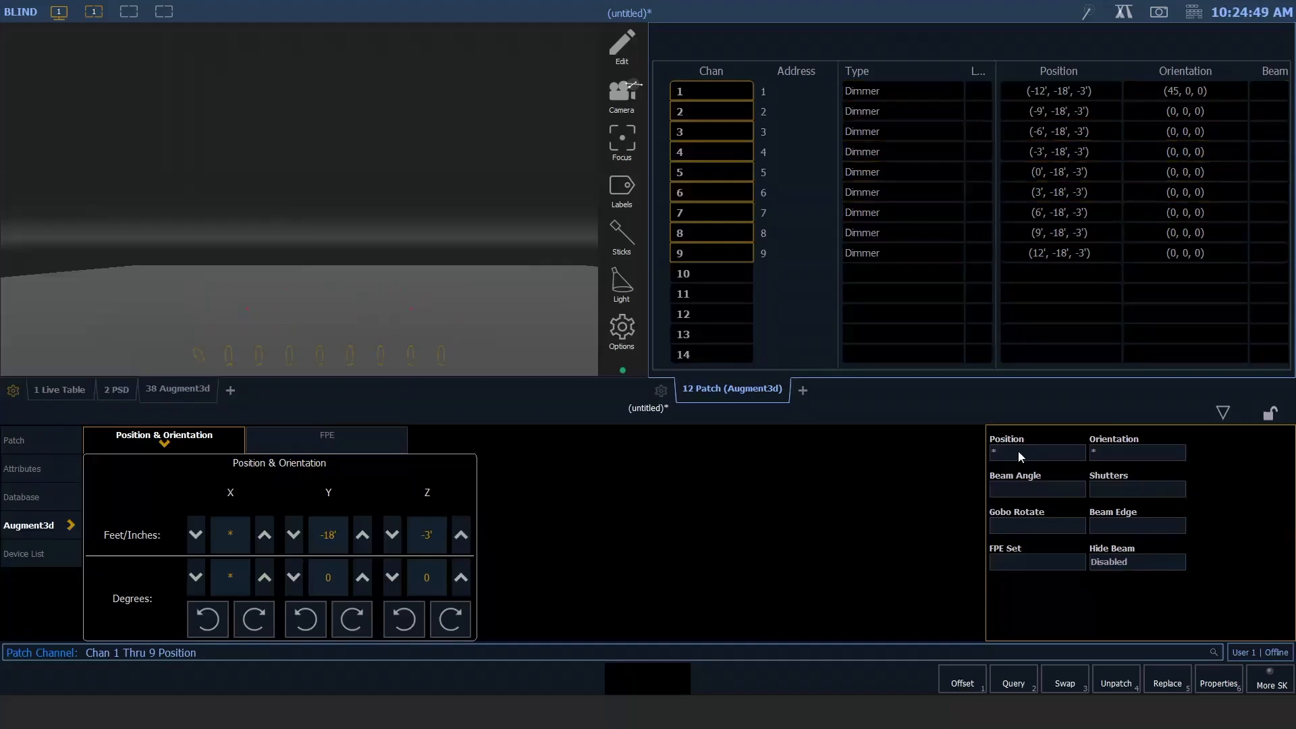
{"action": "key", "text": "Home"}
{"action": "key", "text": "Return"}
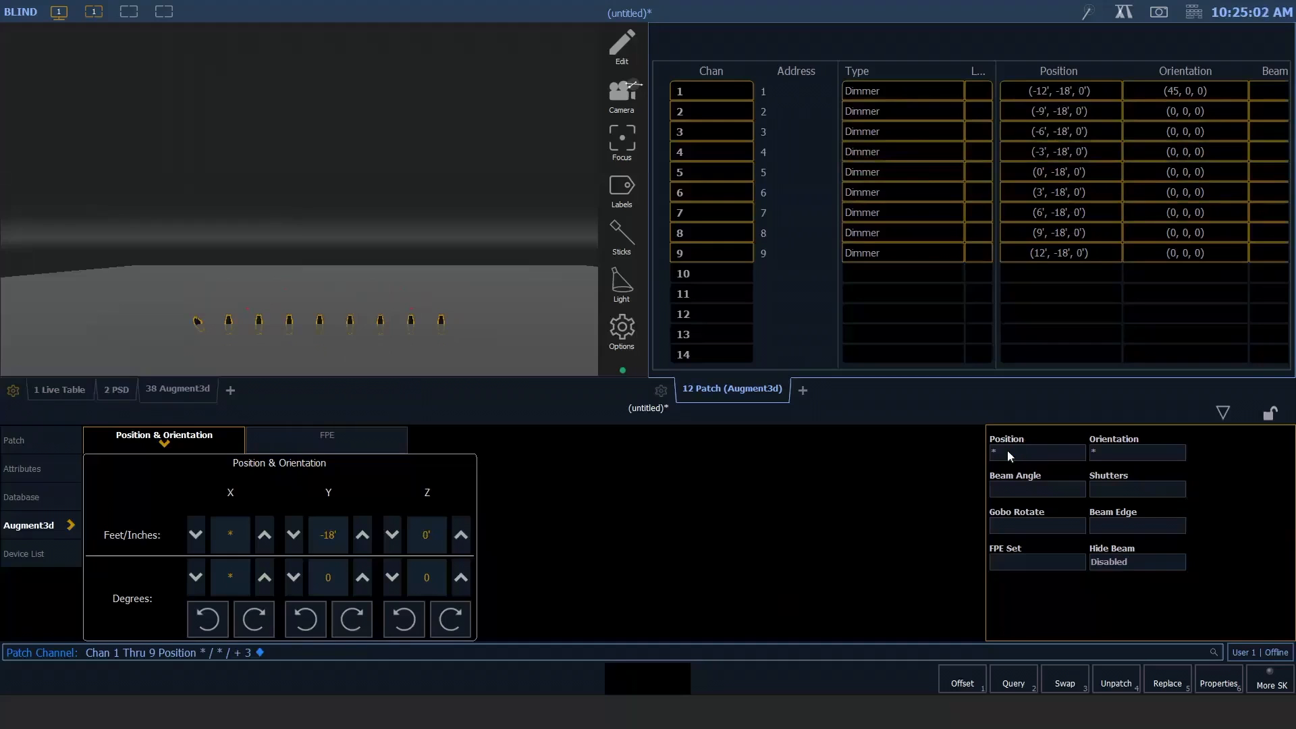
Step: Apply a relative Z offset of + - 3 feet to channels 1 thru 9, keeping X and Y
{"action": "left_click", "coordinate": [1011, 451]}
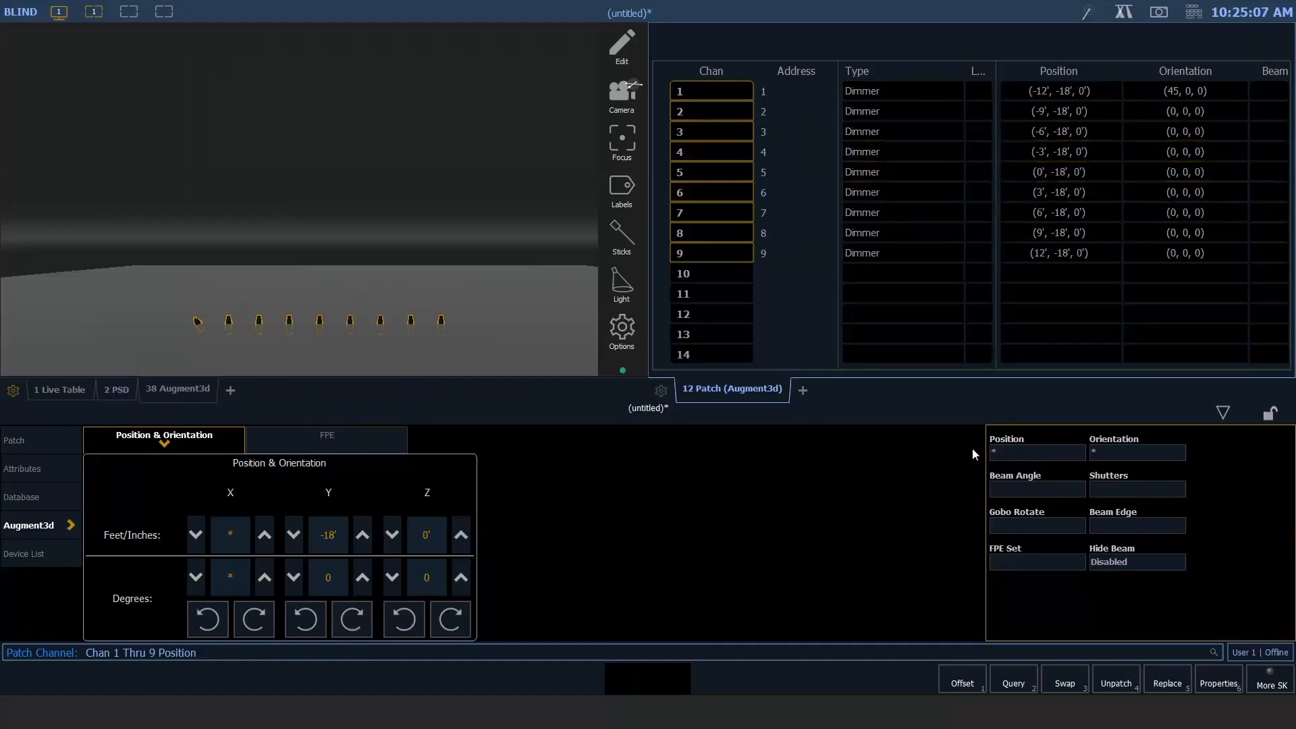
{"action": "type", "text": "*/*/+-3"}
{"action": "key", "text": "Return"}
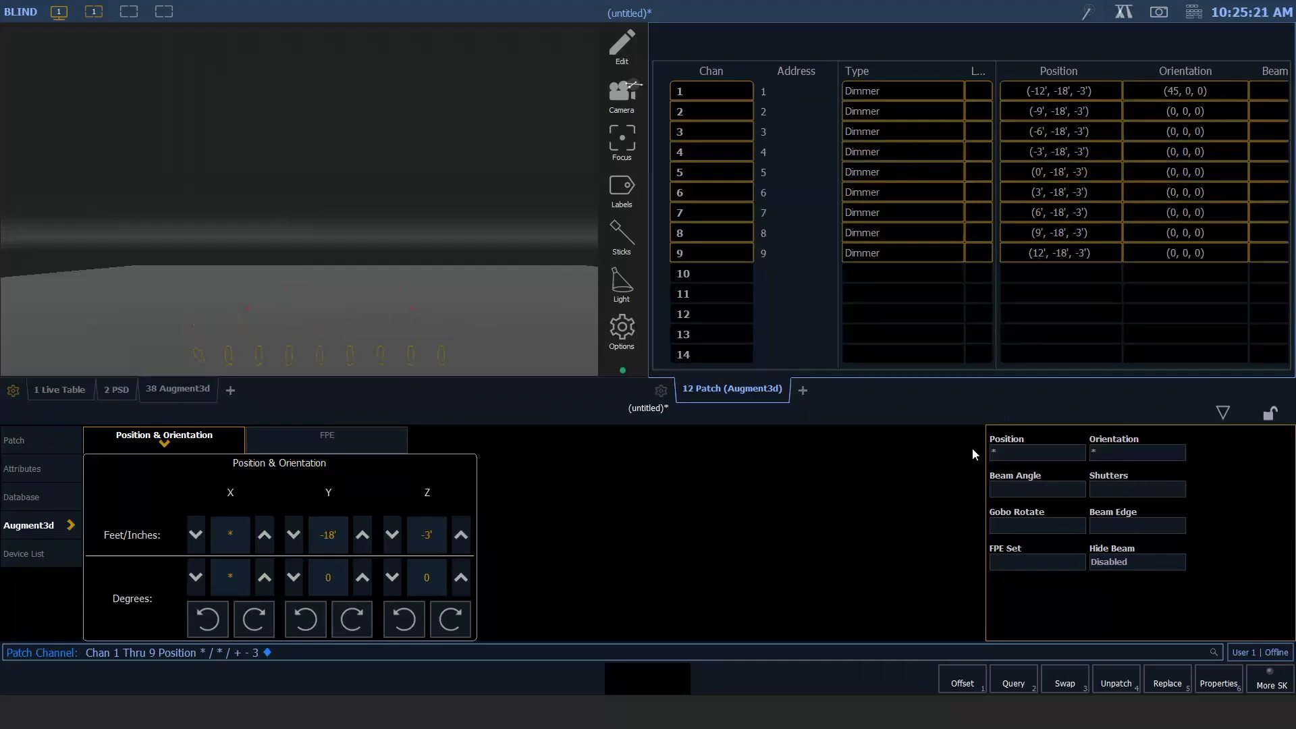
Step: Set the Z position of channels 1 thru 9 to 25 feet, keeping X and Y
{"action": "left_click", "coordinate": [1027, 451]}
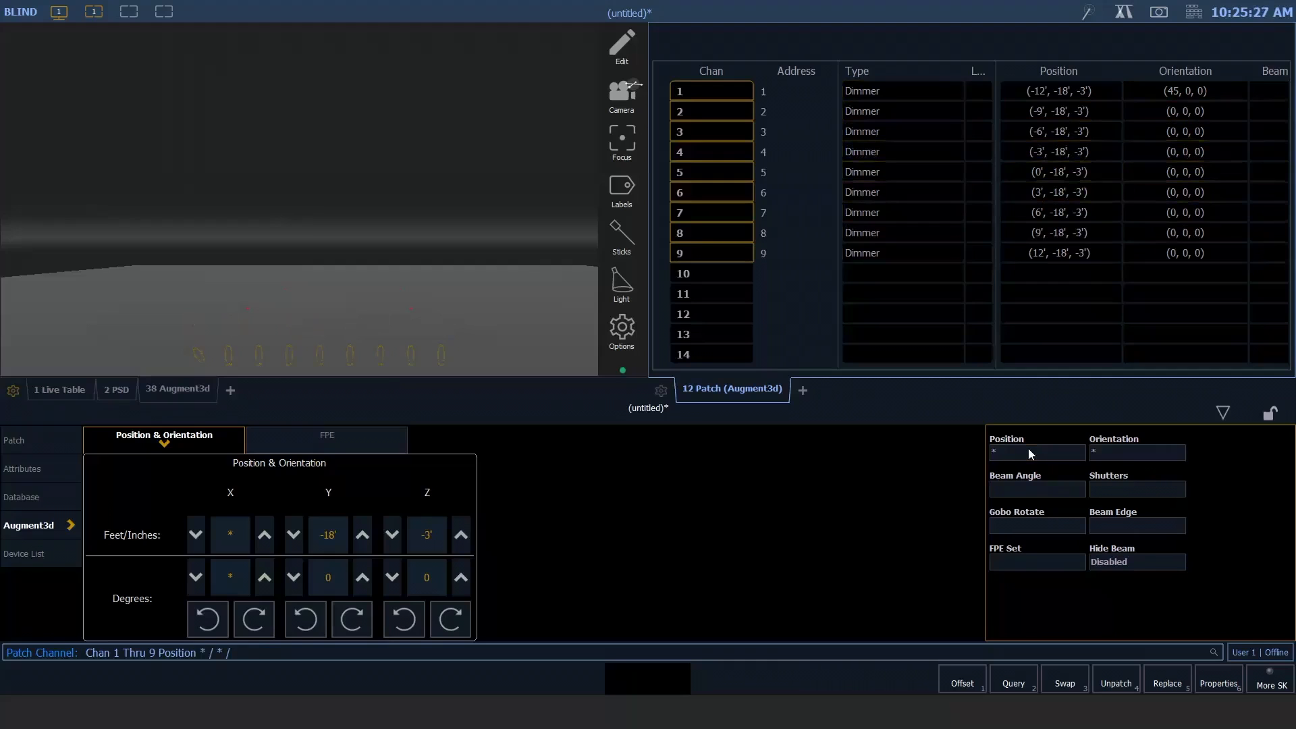
{"action": "type", "text": "25"}
{"action": "key", "text": "Return"}
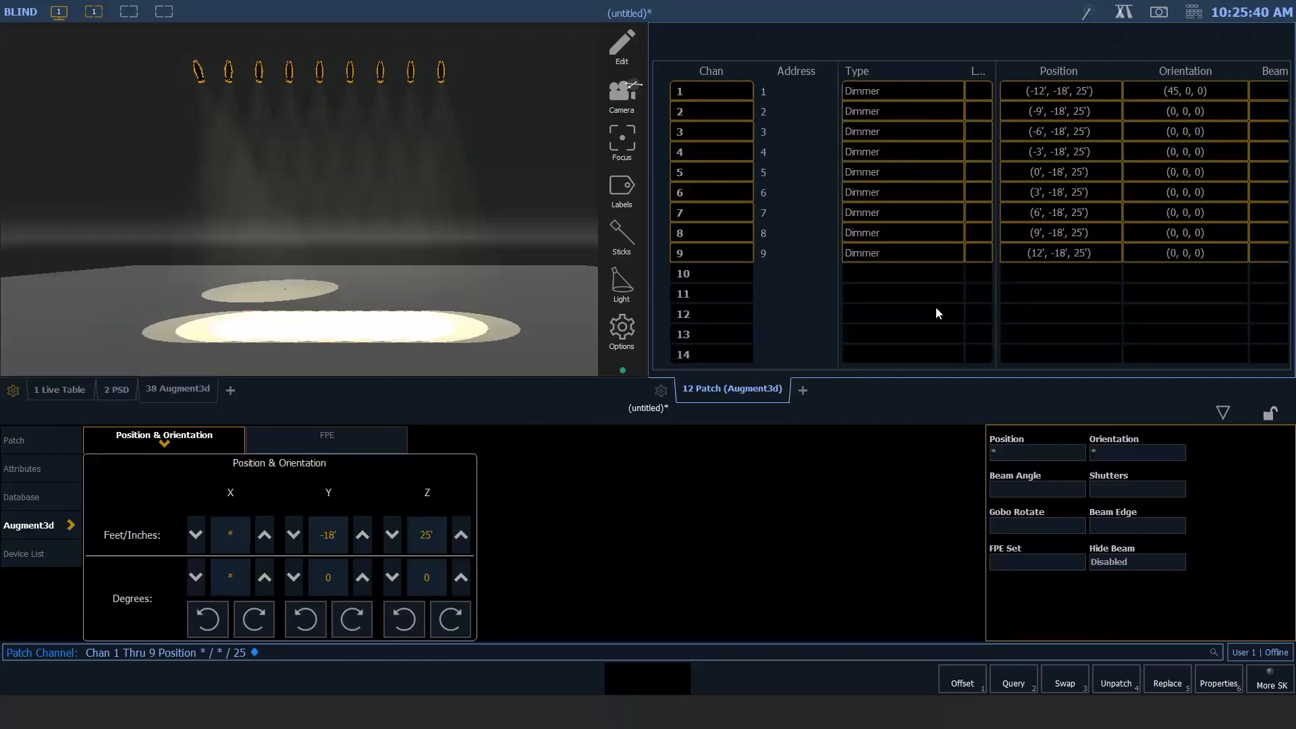
Step: Select channels 11 thru 16 for patching and search the fixture types for "colorsource spot"
{"action": "type", "text": "11t16"}
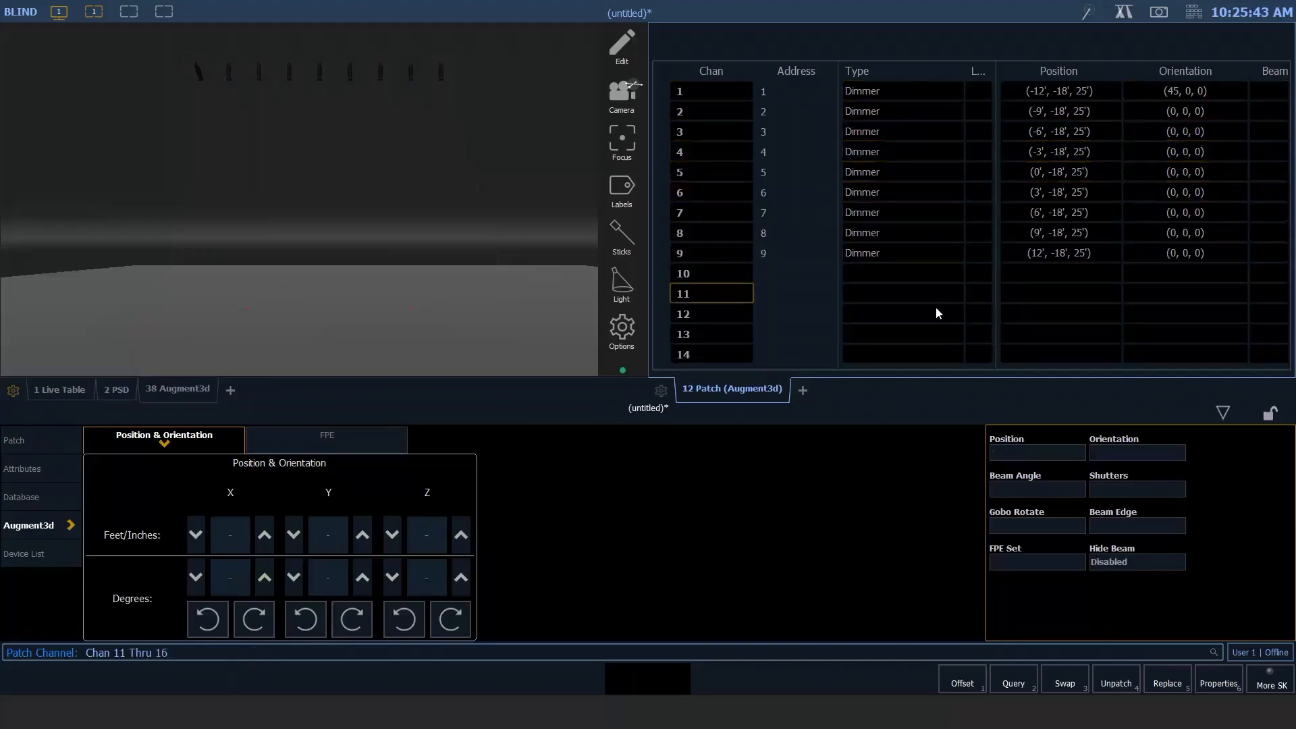
{"action": "key", "text": "Return"}
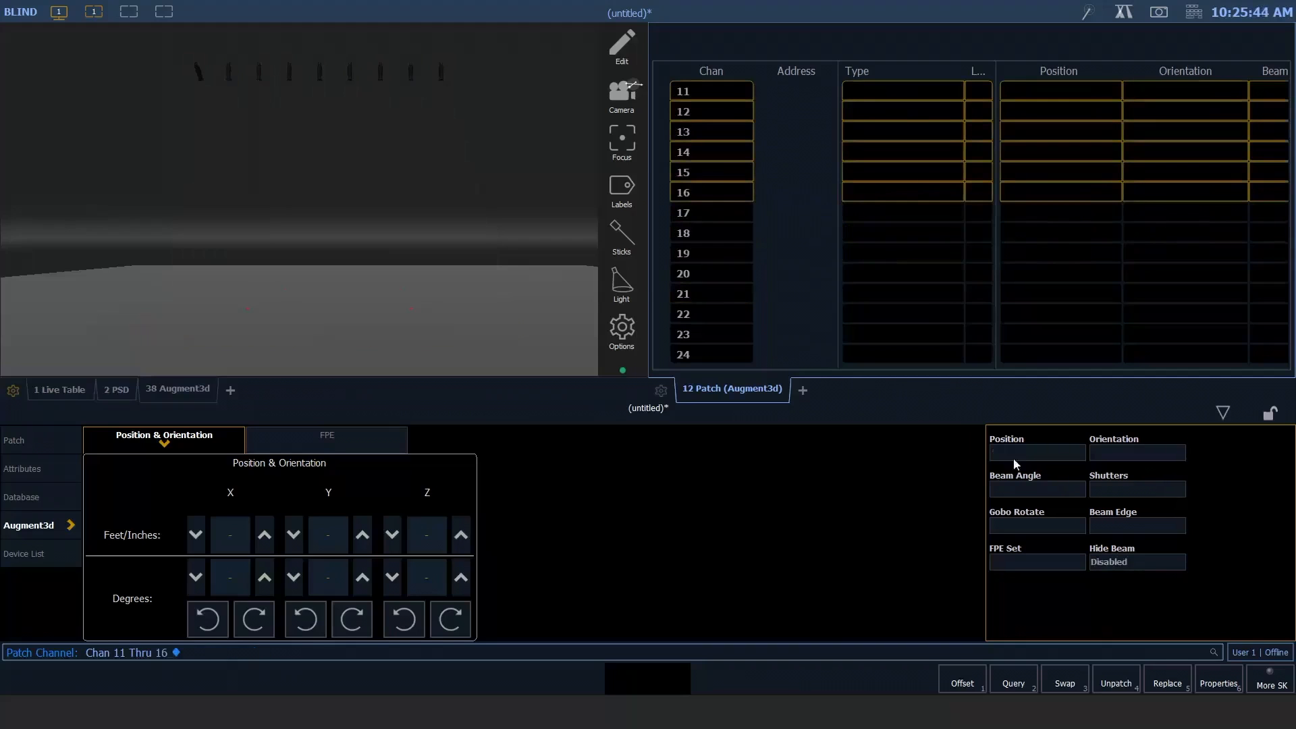
{"action": "left_click", "coordinate": [50, 435]}
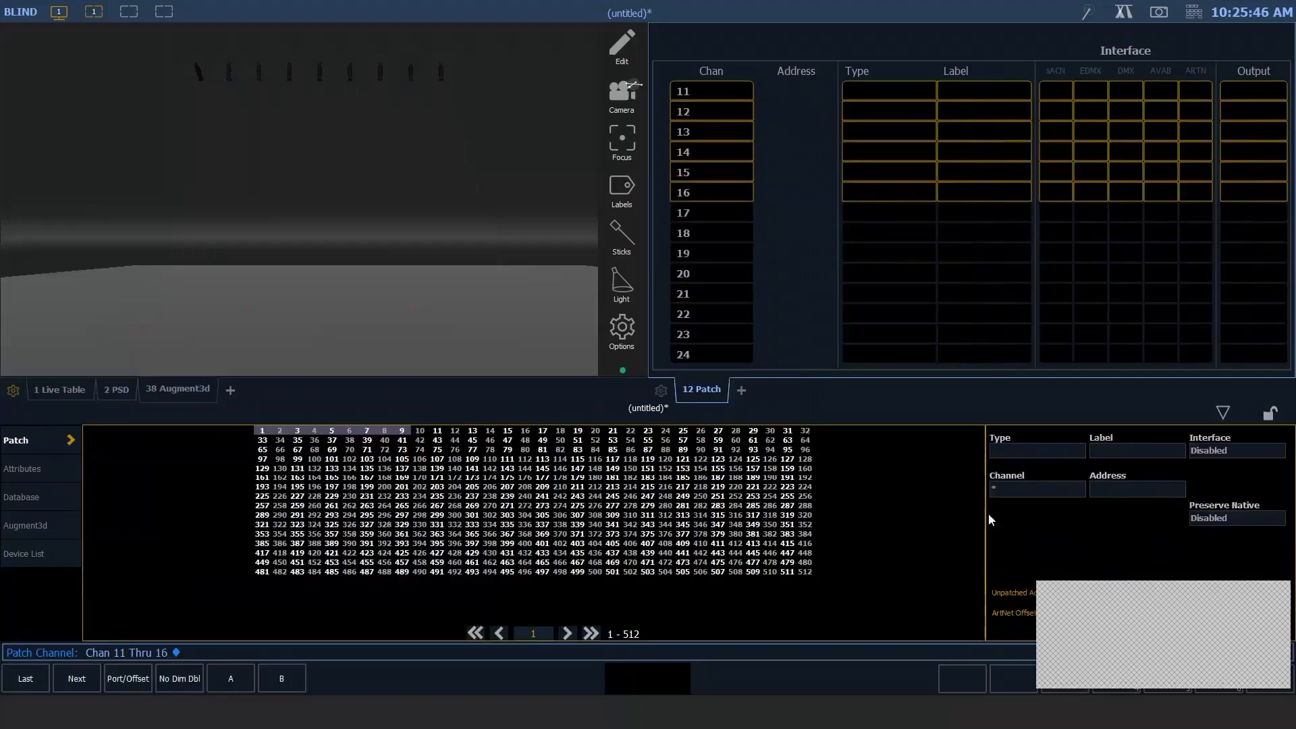
{"action": "left_click", "coordinate": [1039, 455]}
{"action": "type", "text": "c"}
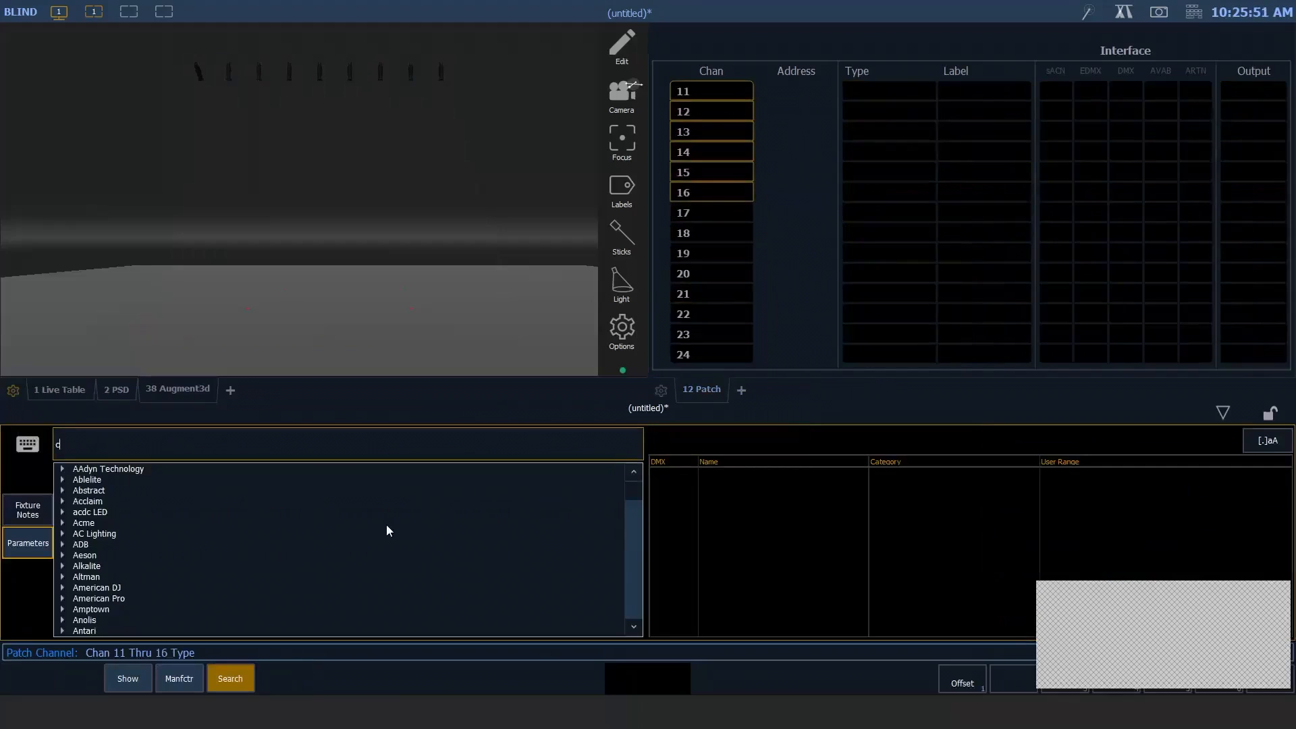
{"action": "type", "text": "olorsource spot"}
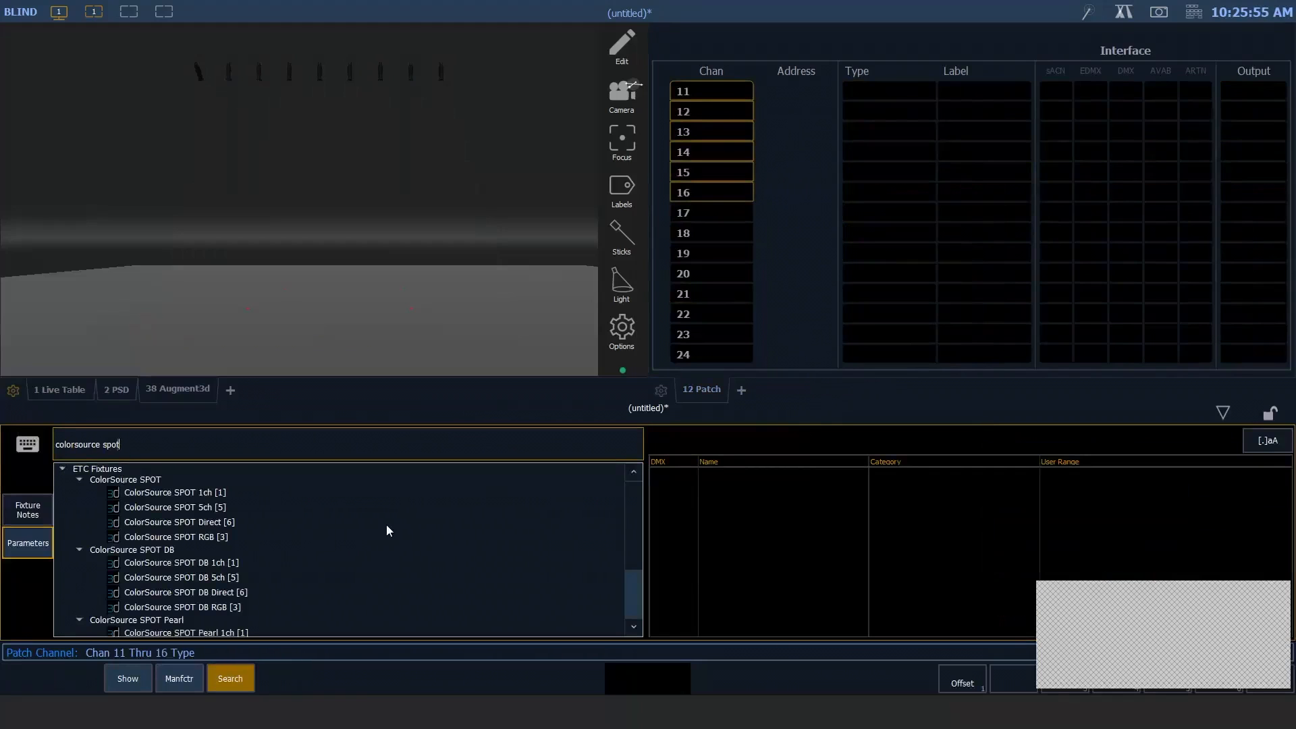
Step: Assign the ETC Fixtures ColorSource SPOT DB Direct type to channels 11 thru 16
{"action": "key", "text": "Tab"}
{"action": "key", "text": "Down"}
{"action": "key", "text": "Down"}
{"action": "key", "text": "Down"}
{"action": "key", "text": "Down"}
{"action": "key", "text": "Down"}
{"action": "key", "text": "Down"}
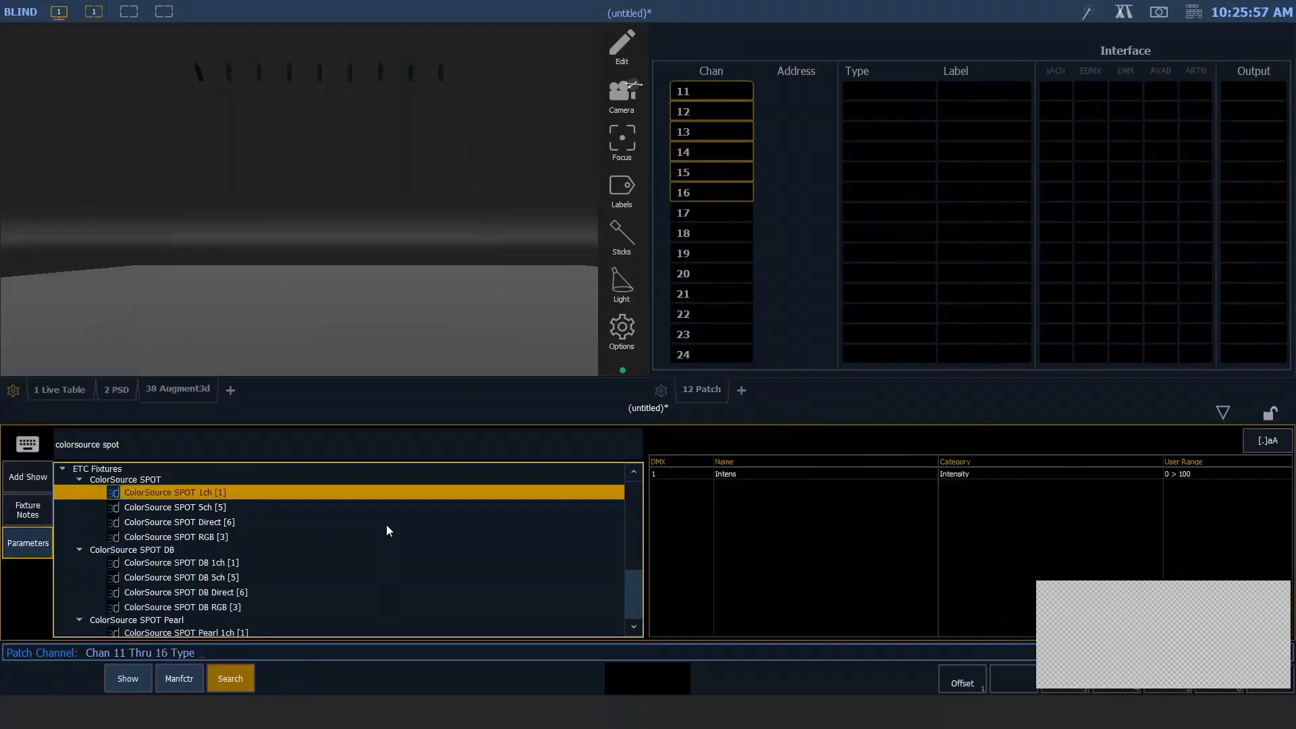
{"action": "key", "text": "Down"}
{"action": "key", "text": "Down"}
{"action": "key", "text": "Down"}
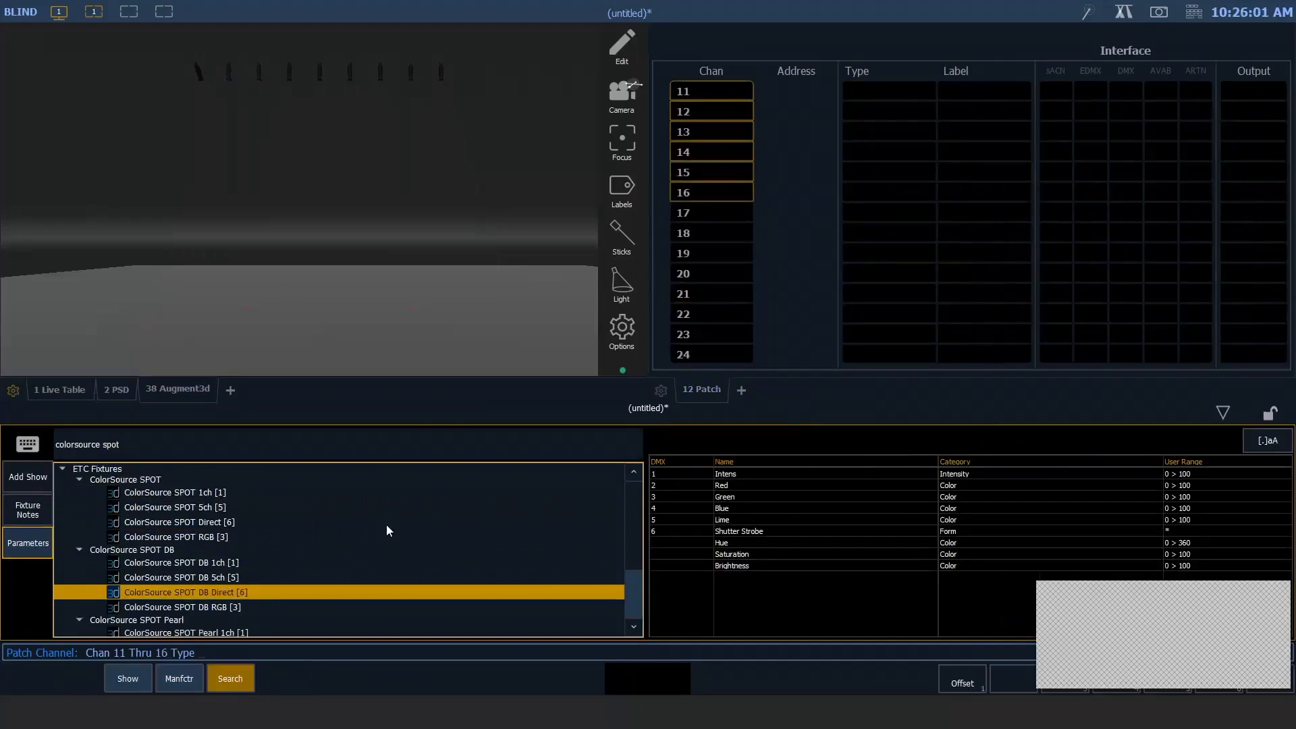
{"action": "key", "text": "Return"}
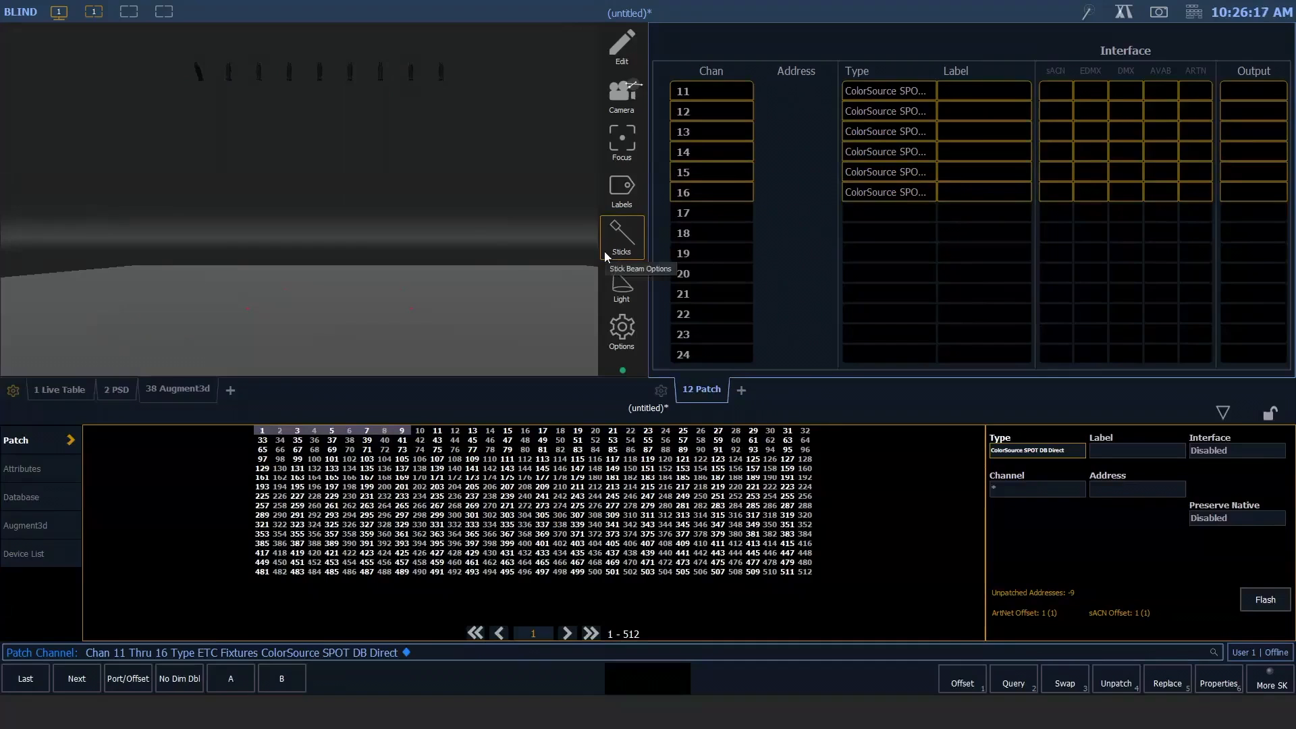
Step: Set the Augment3d position of channels 11 thru 16 to Y 3 feet and Z 18 feet, leaving X as a wildcard
{"action": "left_click", "coordinate": [28, 525]}
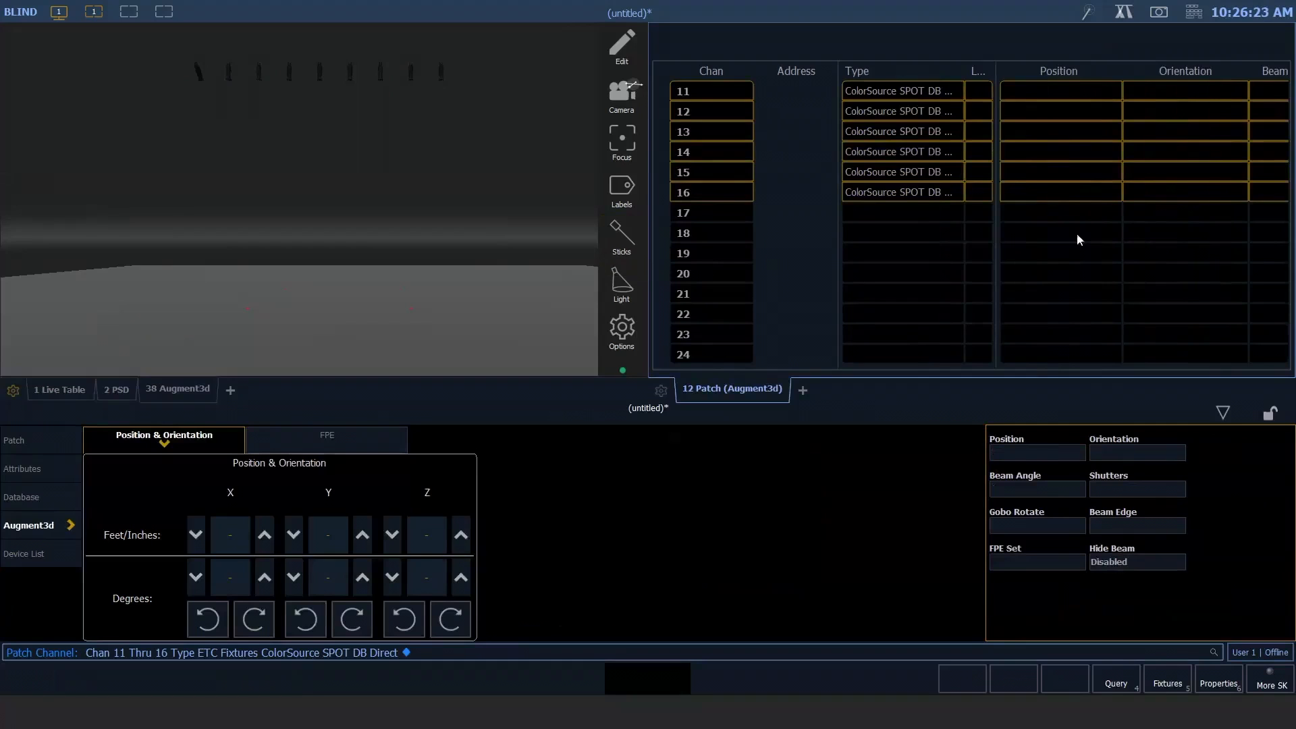
{"action": "left_click", "coordinate": [1013, 453]}
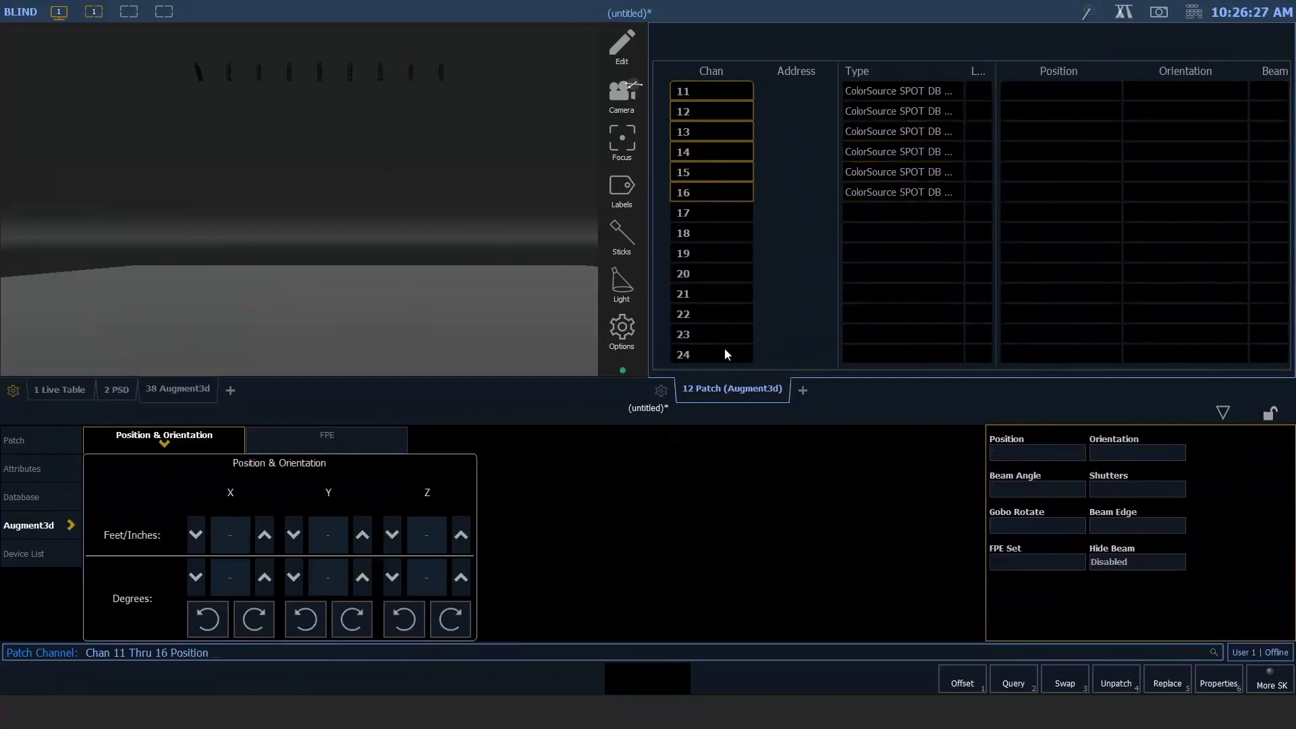
{"action": "type", "text": "/ 3 / 18"}
{"action": "key", "text": "Return"}
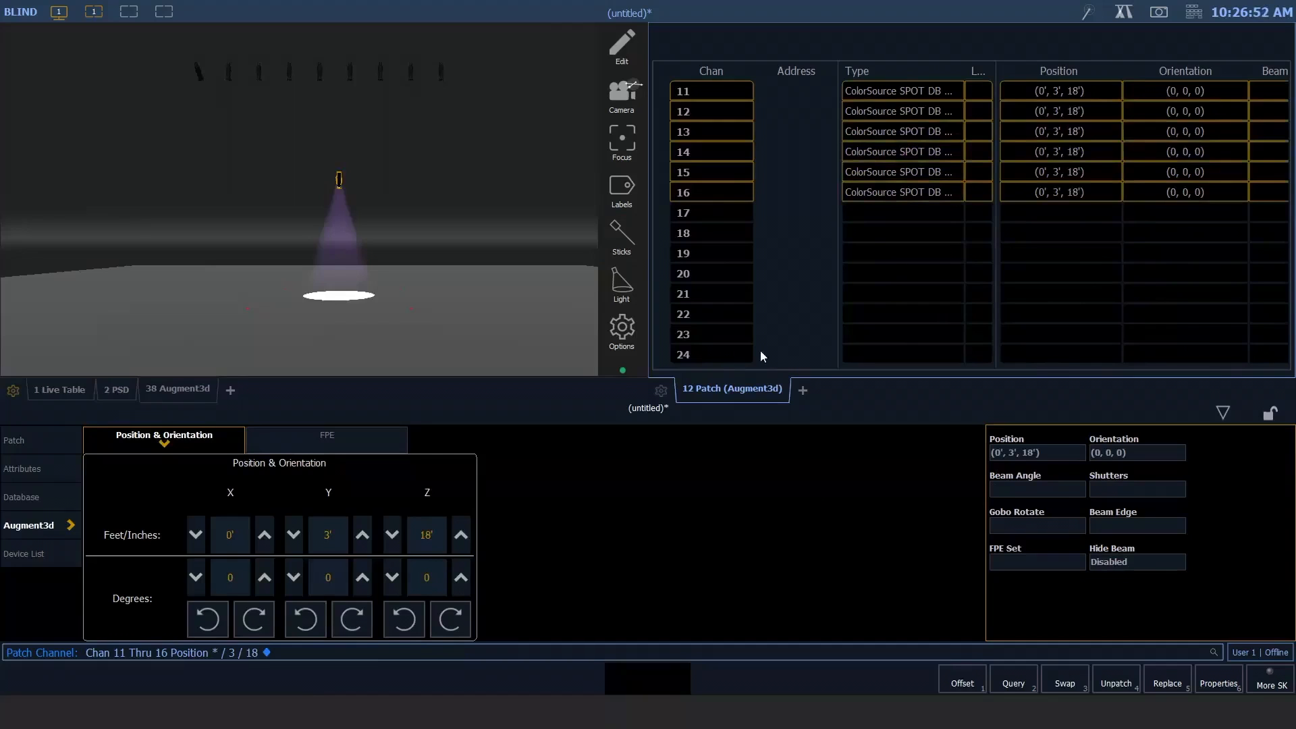
Step: Set the Y position of channels 14 thru 16 to 11 feet
{"action": "type", "text": "14"}
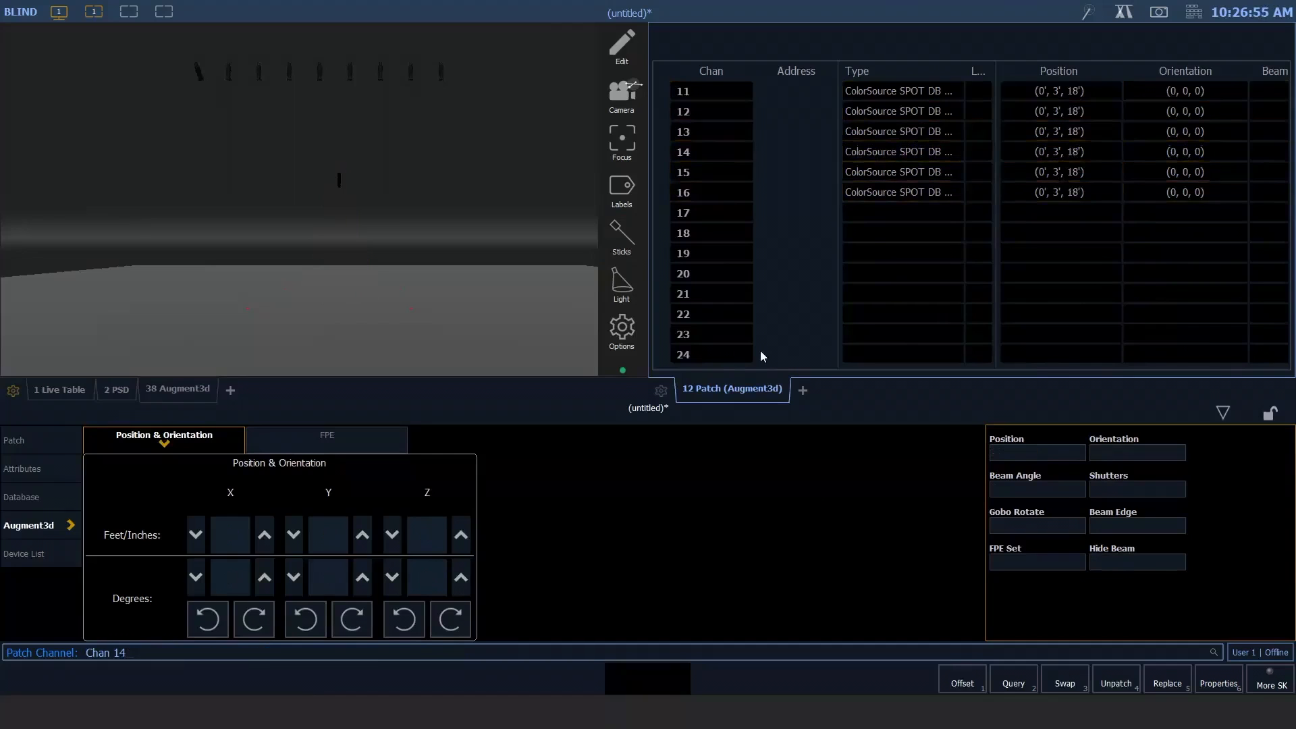
{"action": "type", "text": "t16"}
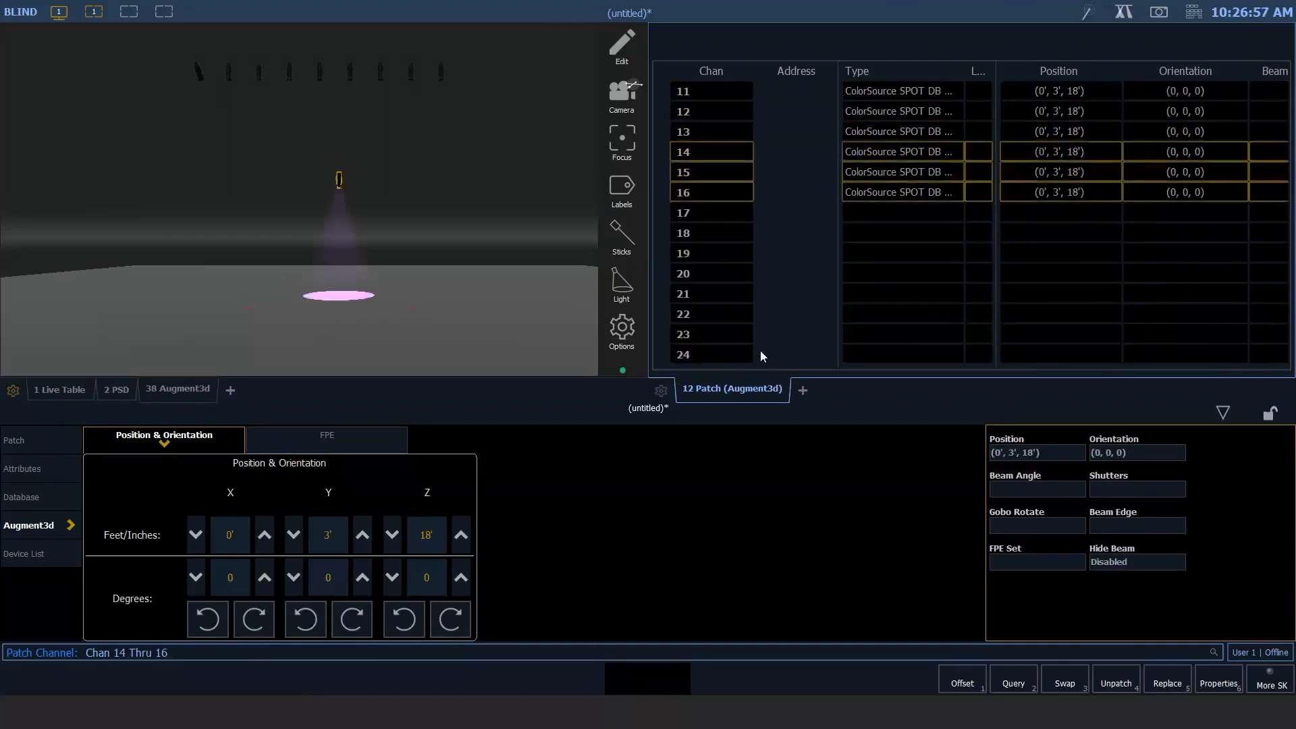
{"action": "key", "text": "Return"}
{"action": "left_click", "coordinate": [328, 537]}
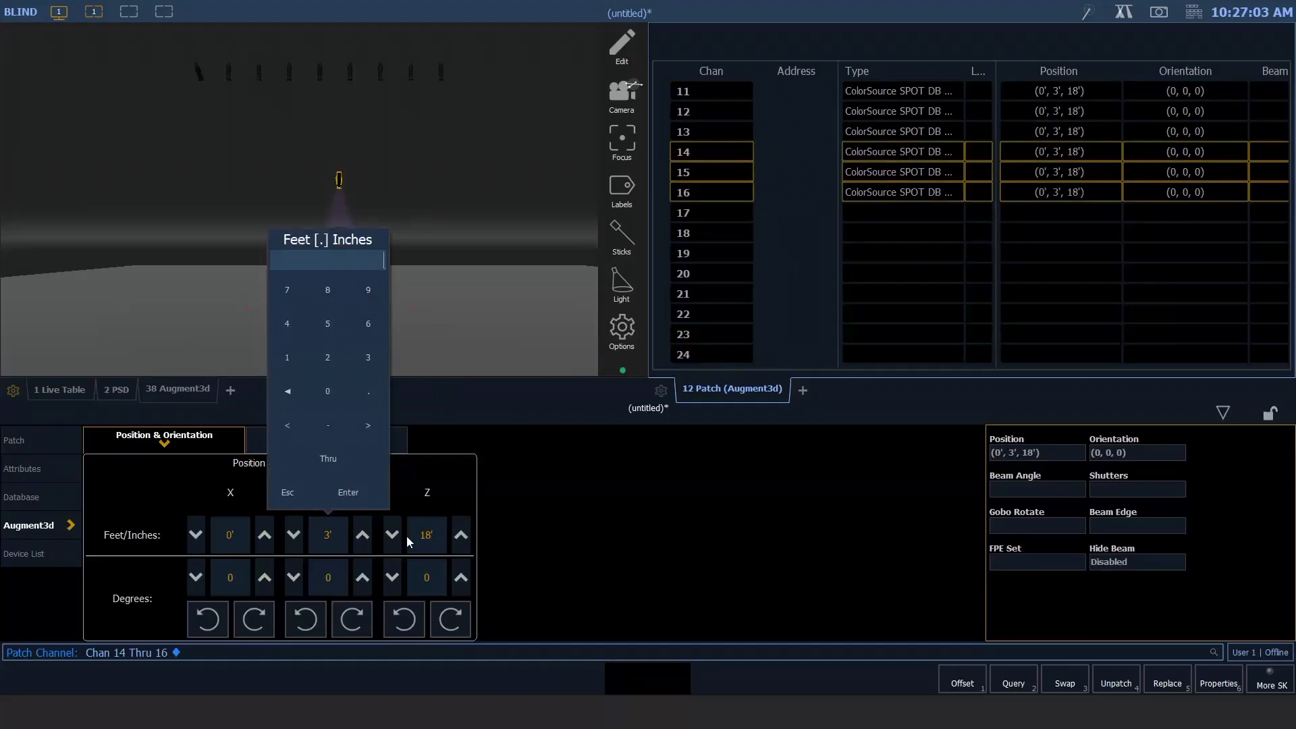
{"action": "type", "text": "11"}
{"action": "key", "text": "Return"}
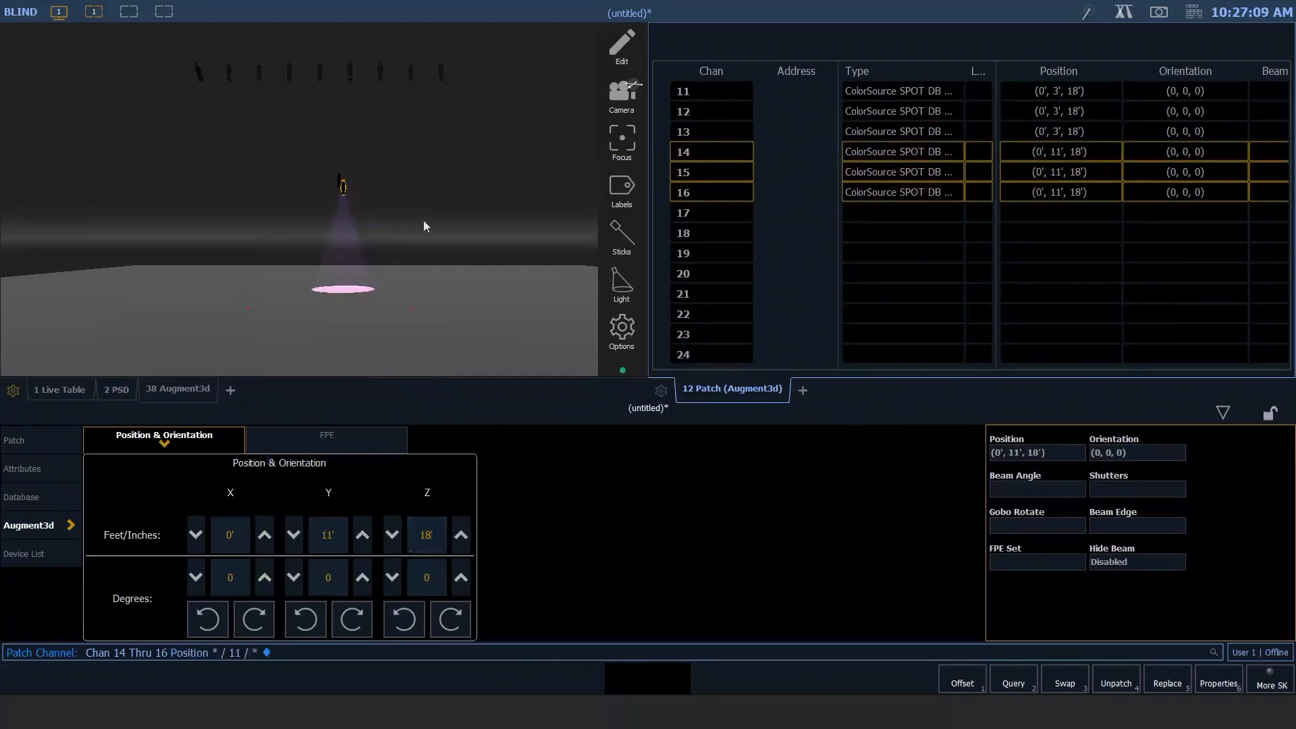
{"action": "left_click_drag", "start_coordinate": [423, 220], "coordinate": [314, 205]}
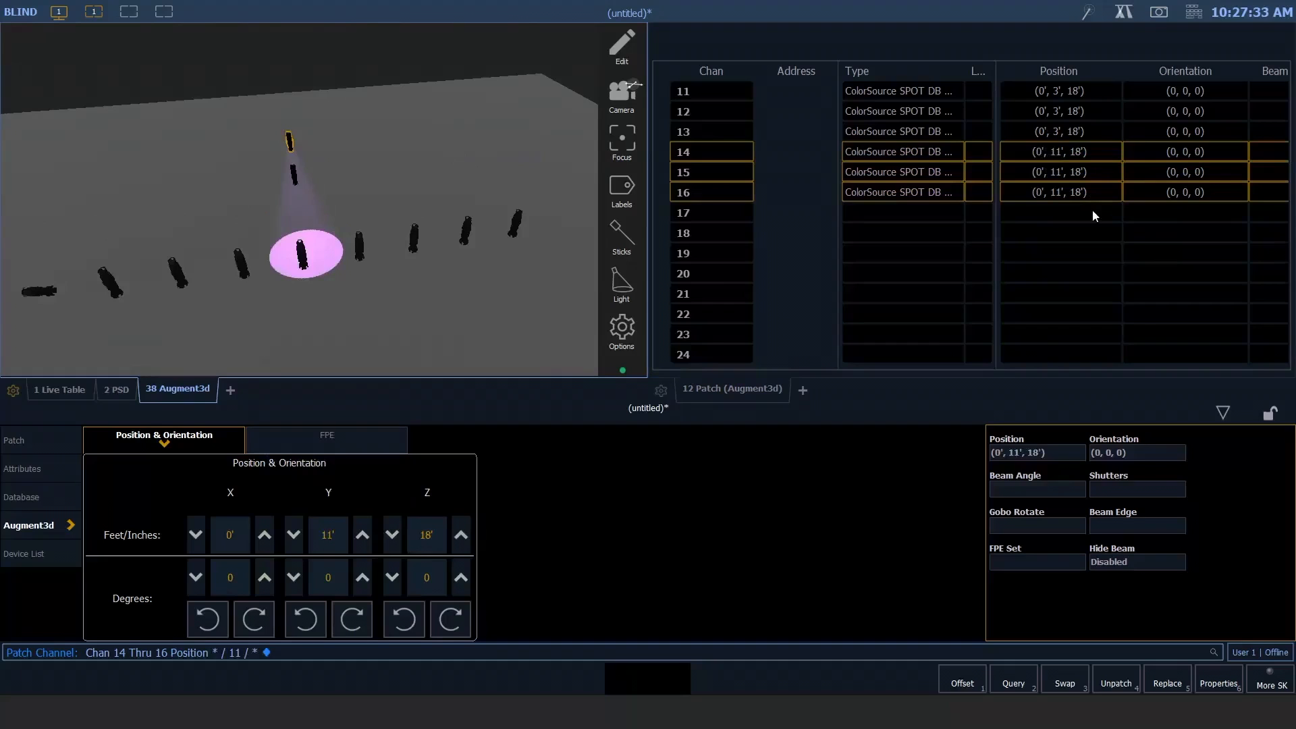
Step: Set the X position of channel 11 to -30 feet
{"action": "key", "text": "Page_Up"}
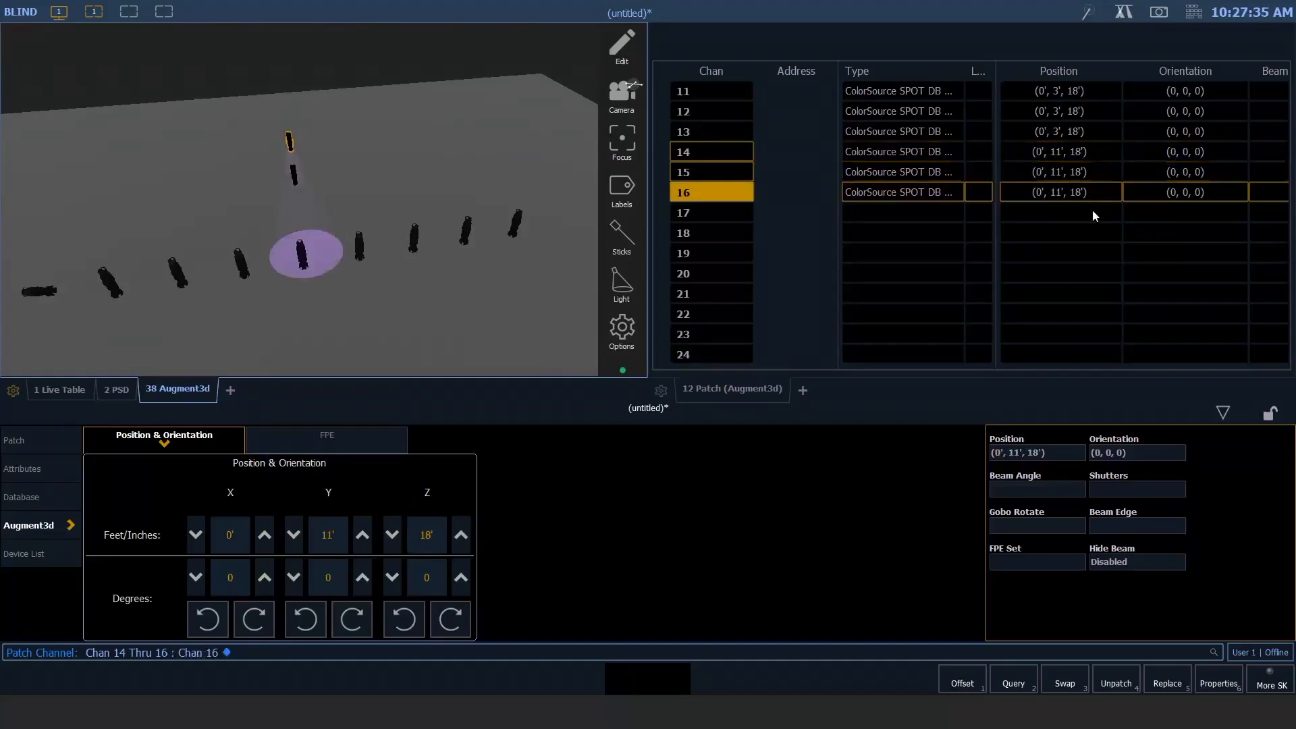
{"action": "type", "text": "11"}
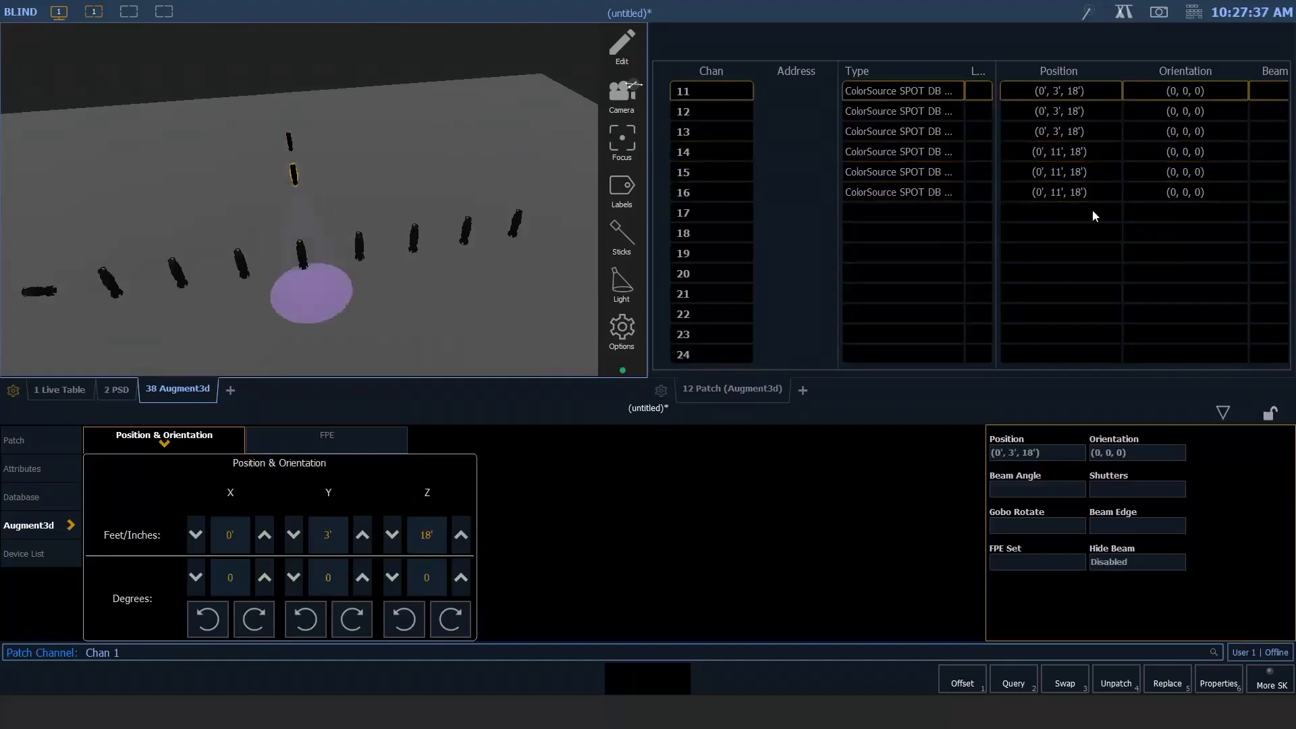
{"action": "key", "text": "Return"}
{"action": "left_click", "coordinate": [233, 537]}
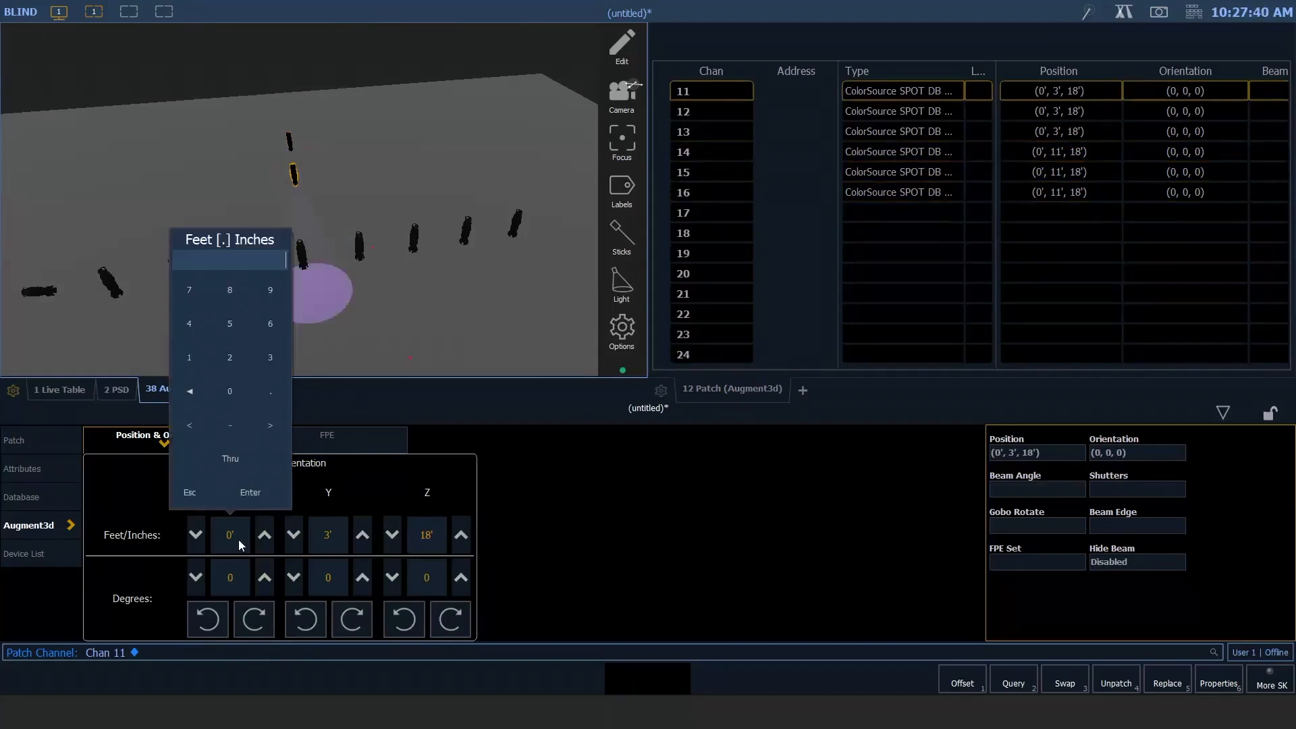
{"action": "type", "text": "-30"}
{"action": "key", "text": "Return"}
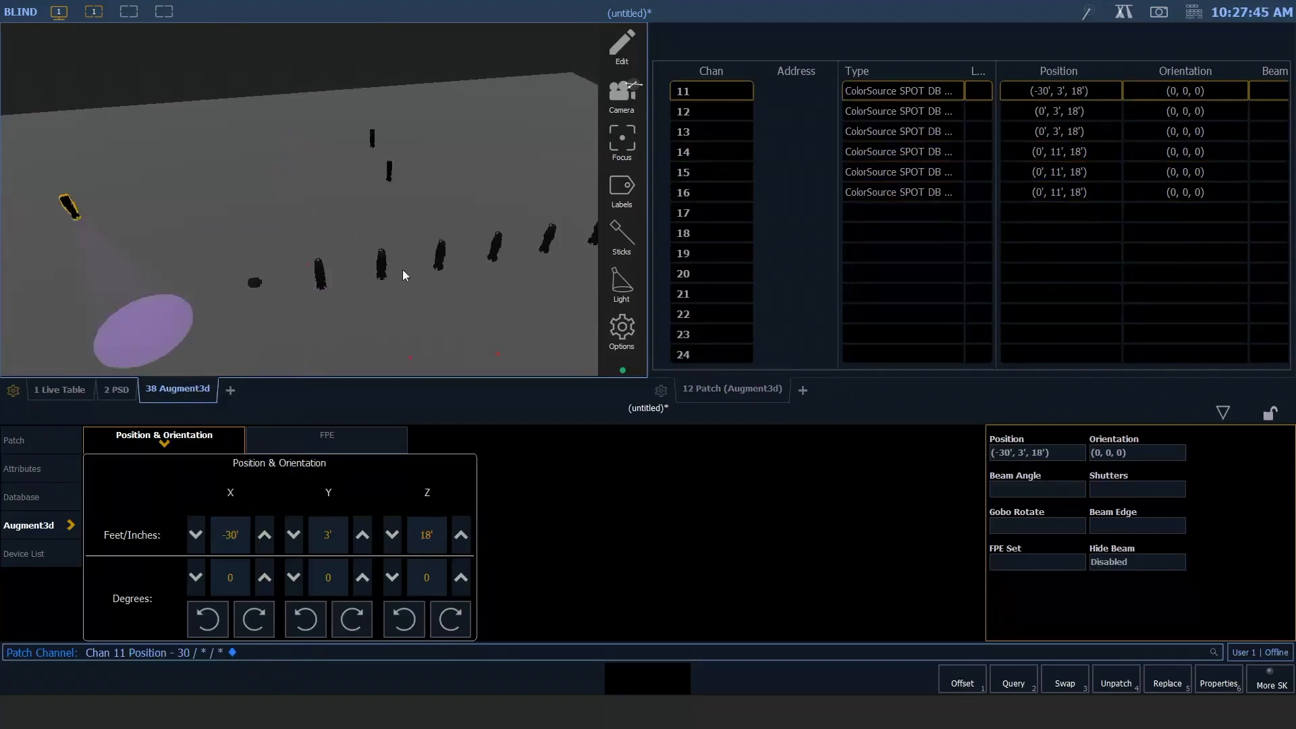
Step: Select channel 12 in the patch
{"action": "middle_click_drag", "start_coordinate": [402, 269], "coordinate": [423, 247]}
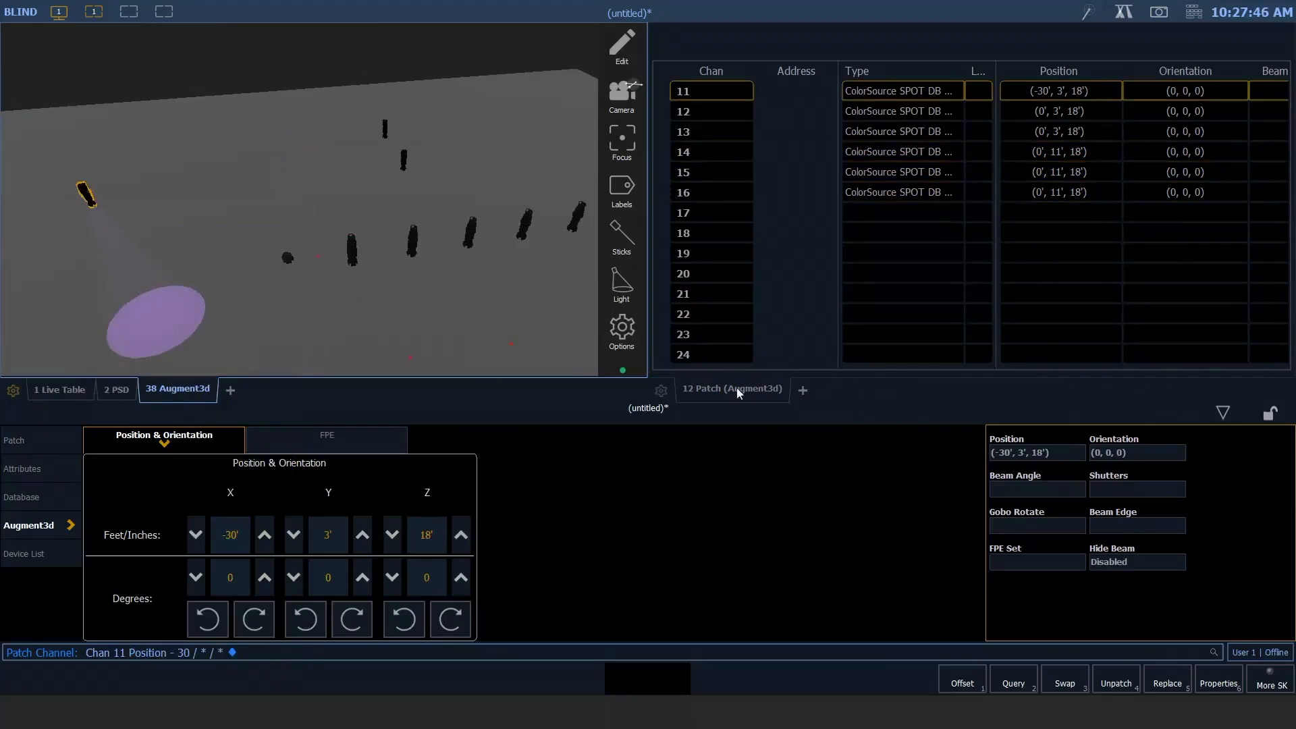
{"action": "left_click", "coordinate": [740, 389]}
{"action": "type", "text": "12"}
{"action": "key", "text": "Return"}
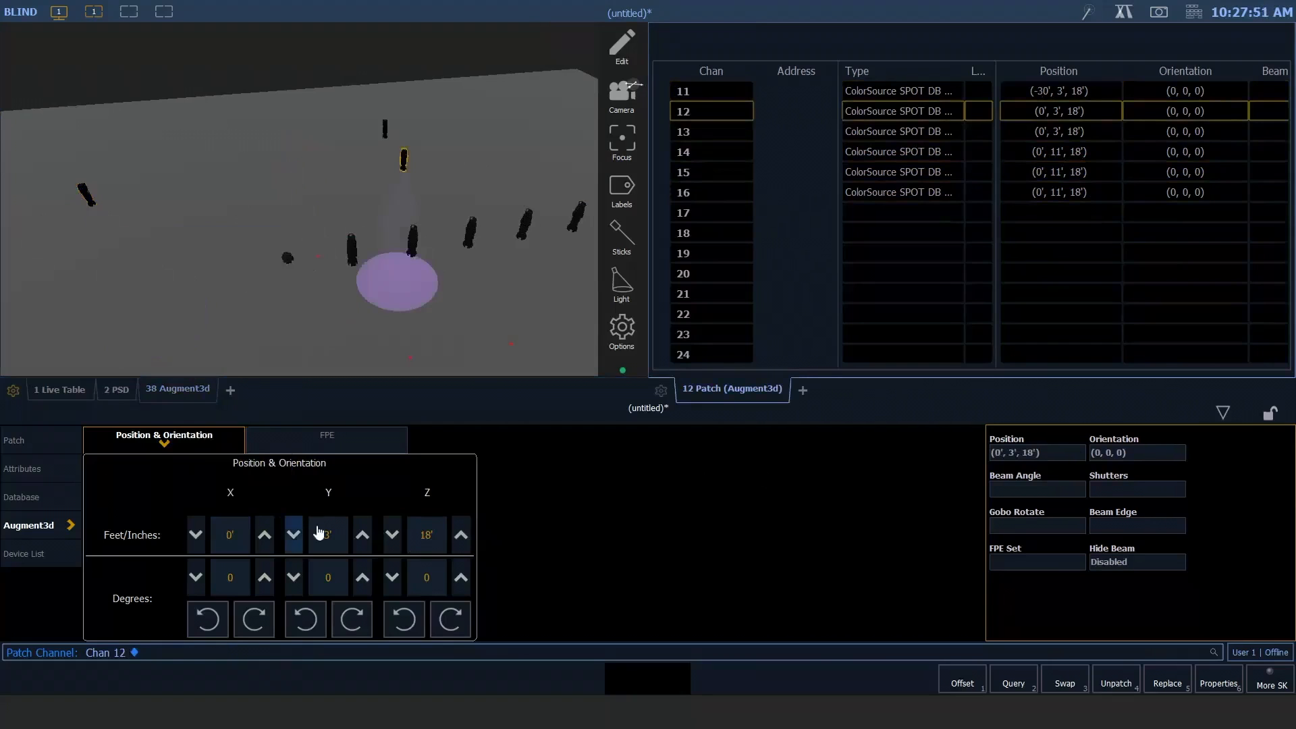
{"action": "left_click", "coordinate": [323, 533]}
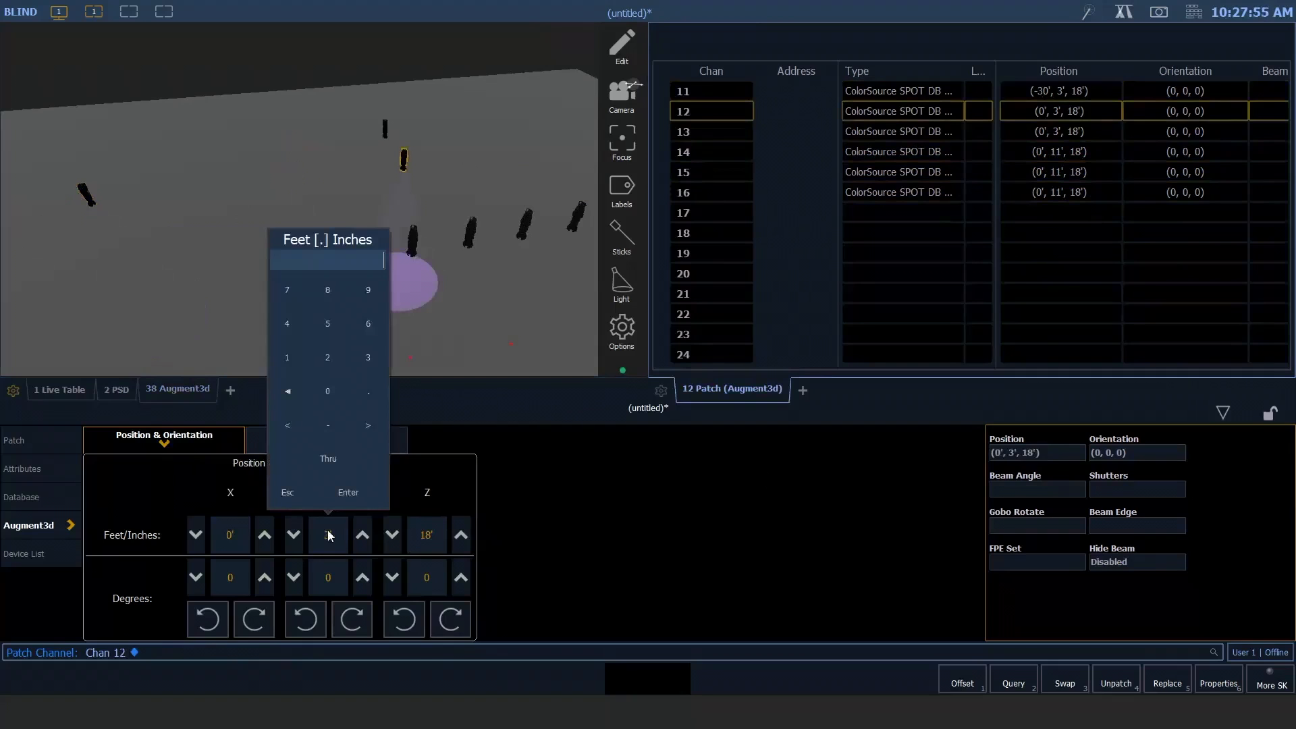
{"action": "type", "text": "-20"}
{"action": "key", "text": "Return"}
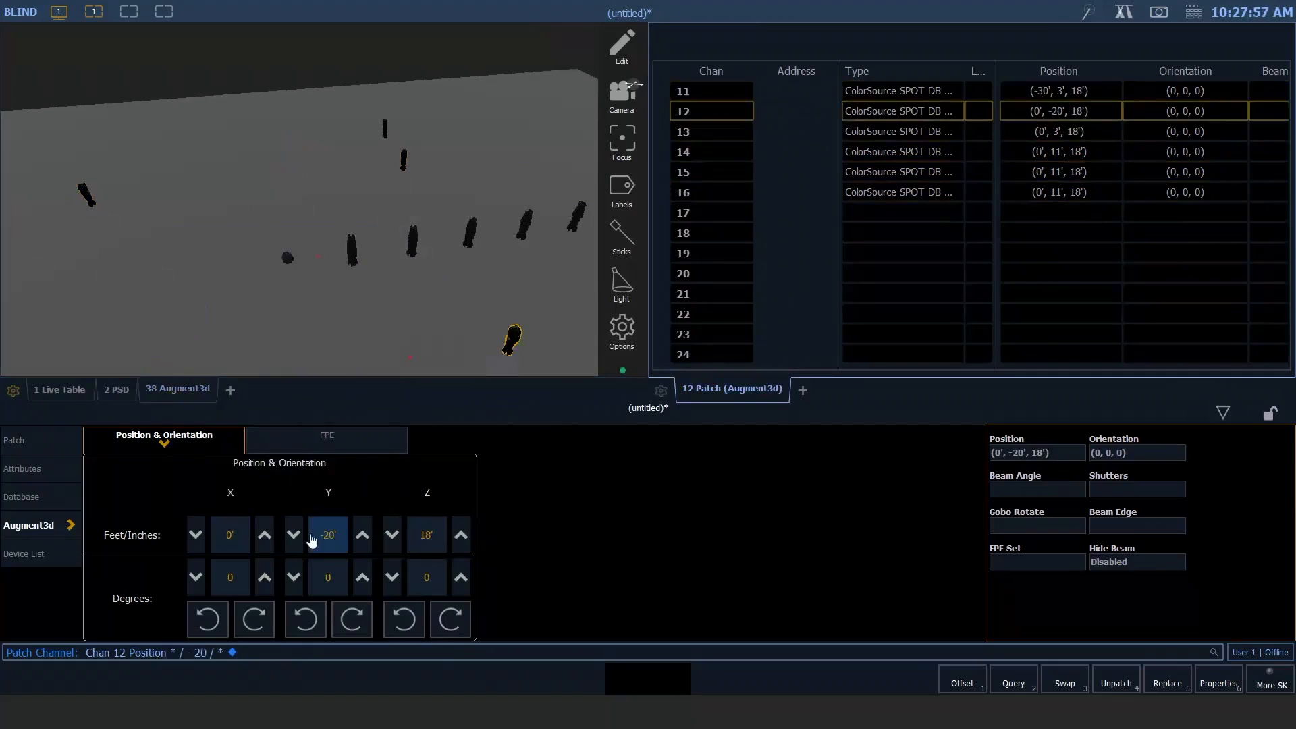
{"action": "left_click", "coordinate": [303, 531]}
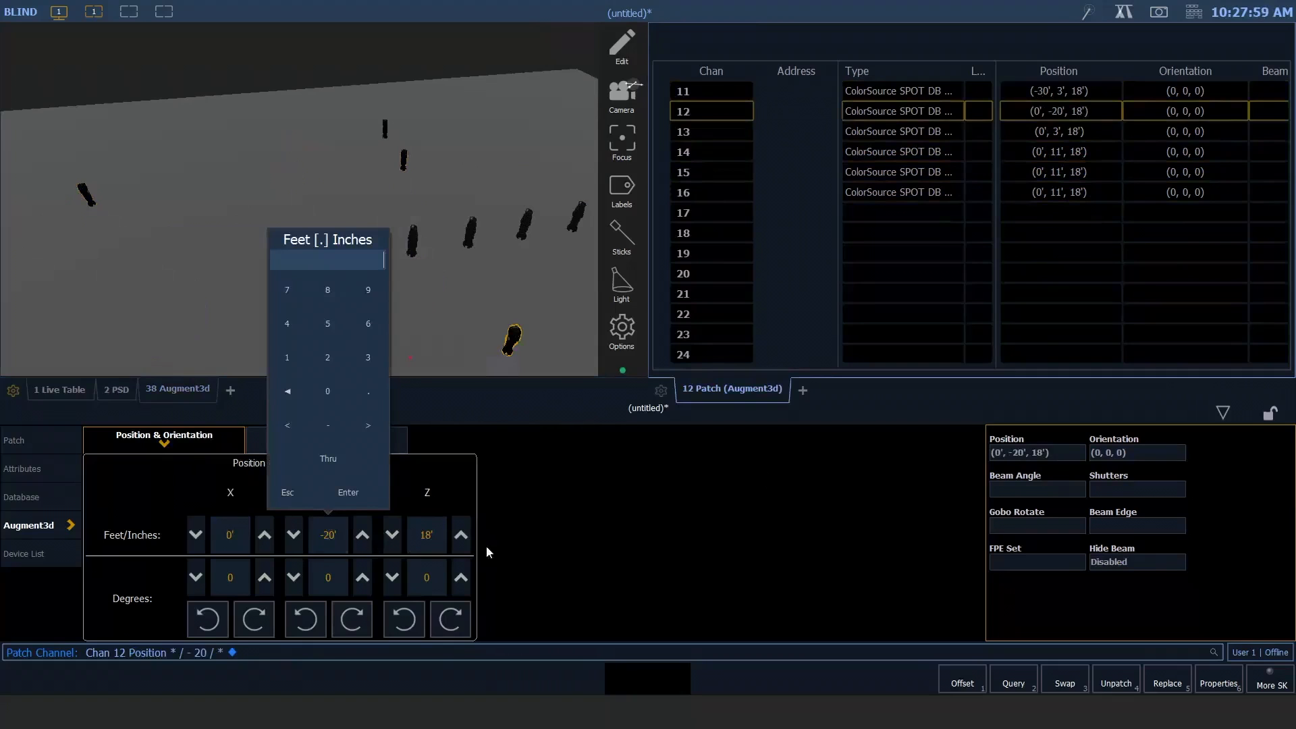
{"action": "type", "text": "3"}
{"action": "key", "text": "Return"}
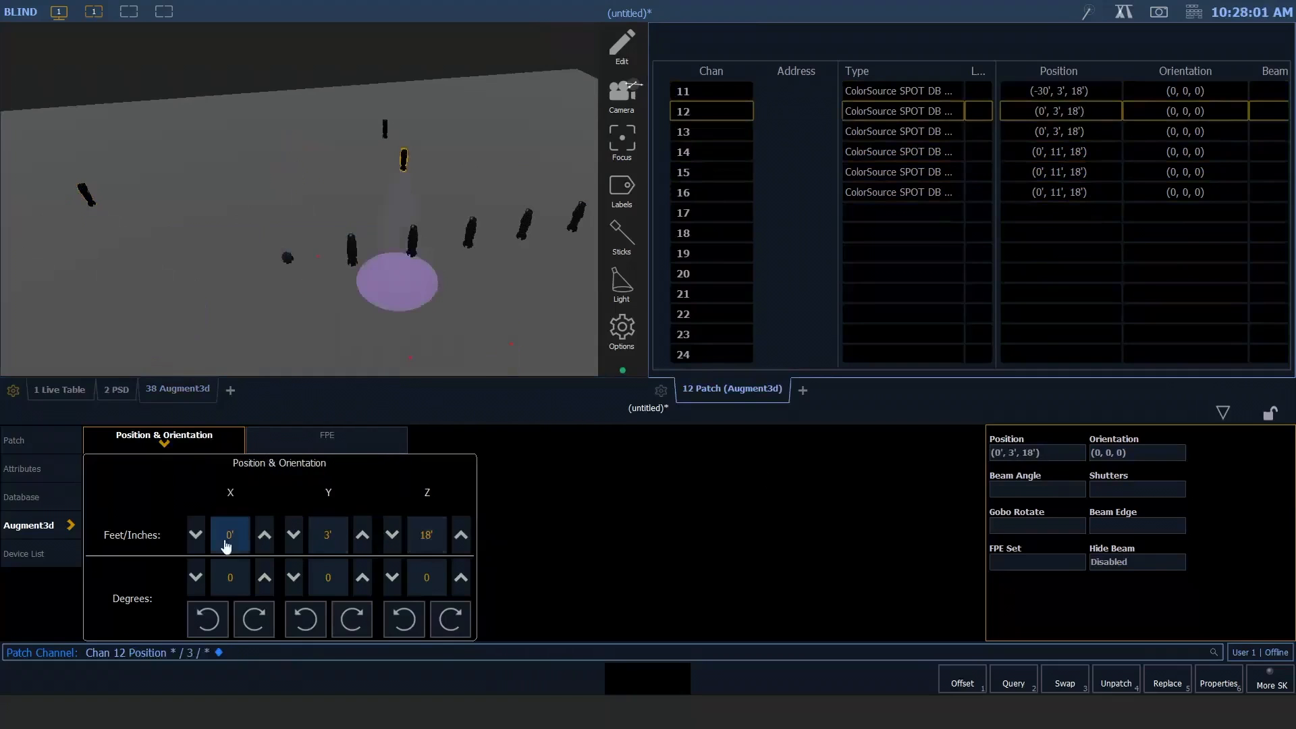
Step: Set the X position of channel 12 to -20 feet
{"action": "left_click", "coordinate": [225, 536]}
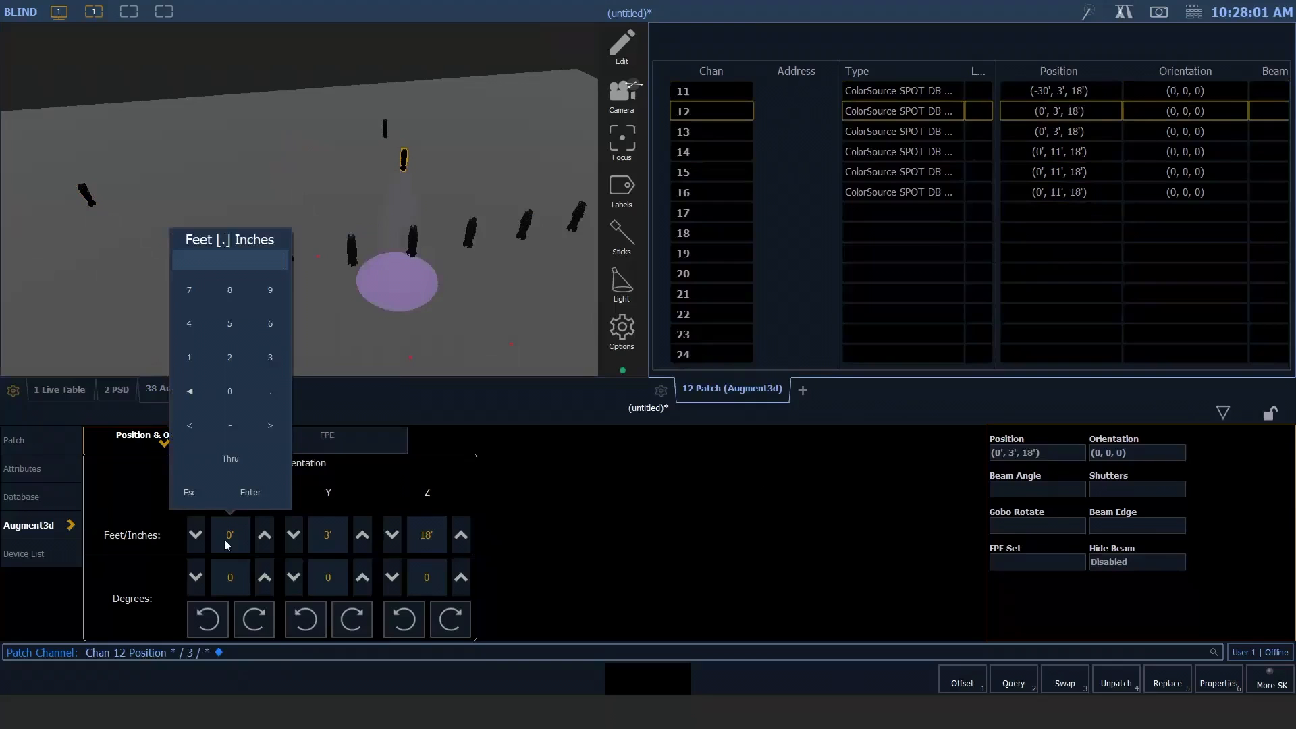
{"action": "type", "text": "-20"}
{"action": "key", "text": "Return"}
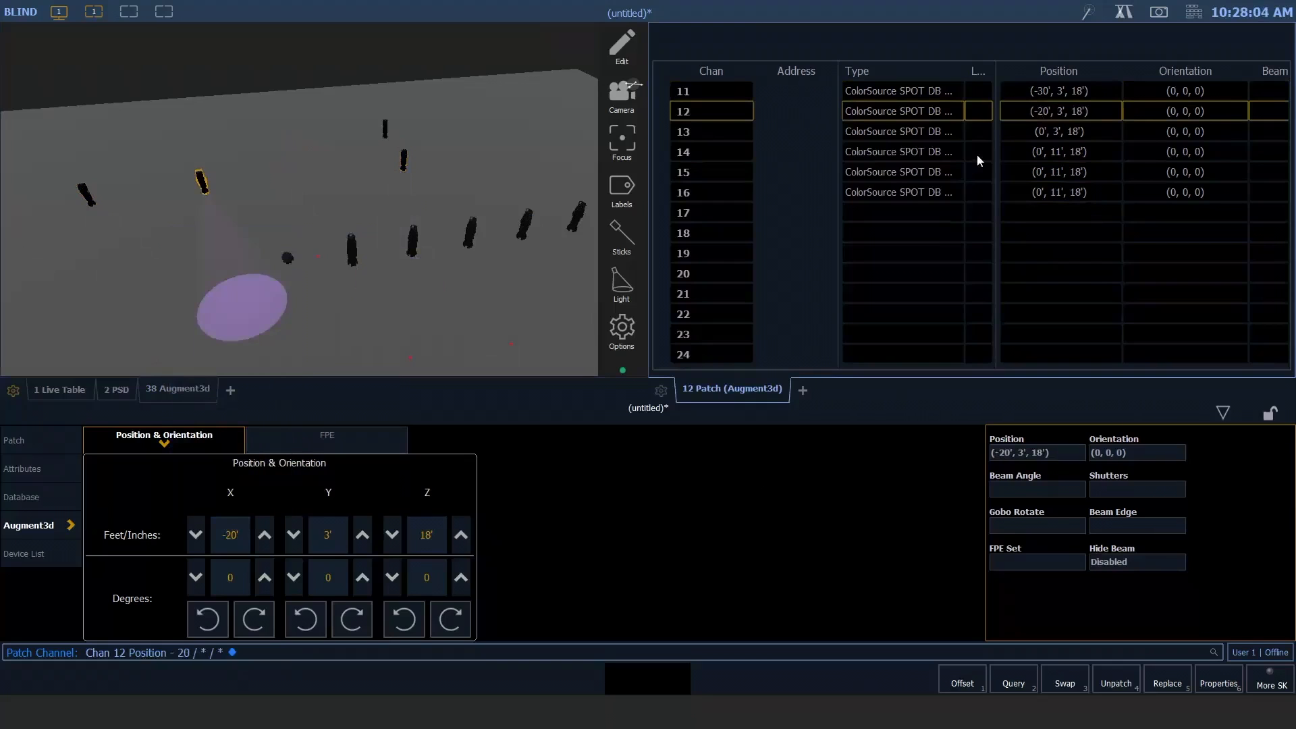
Step: Set the X position of channel 13 to -10 feet
{"action": "key", "text": "Page_Down"}
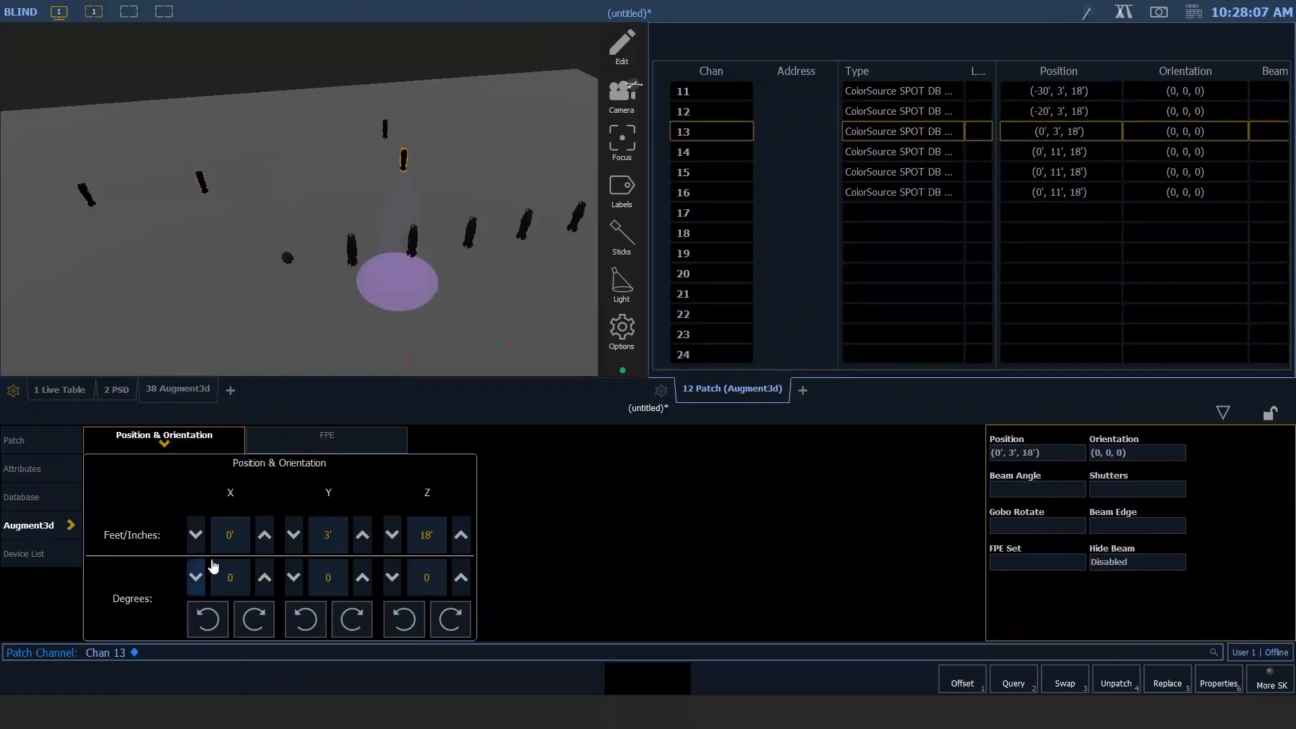
{"action": "left_click", "coordinate": [236, 541]}
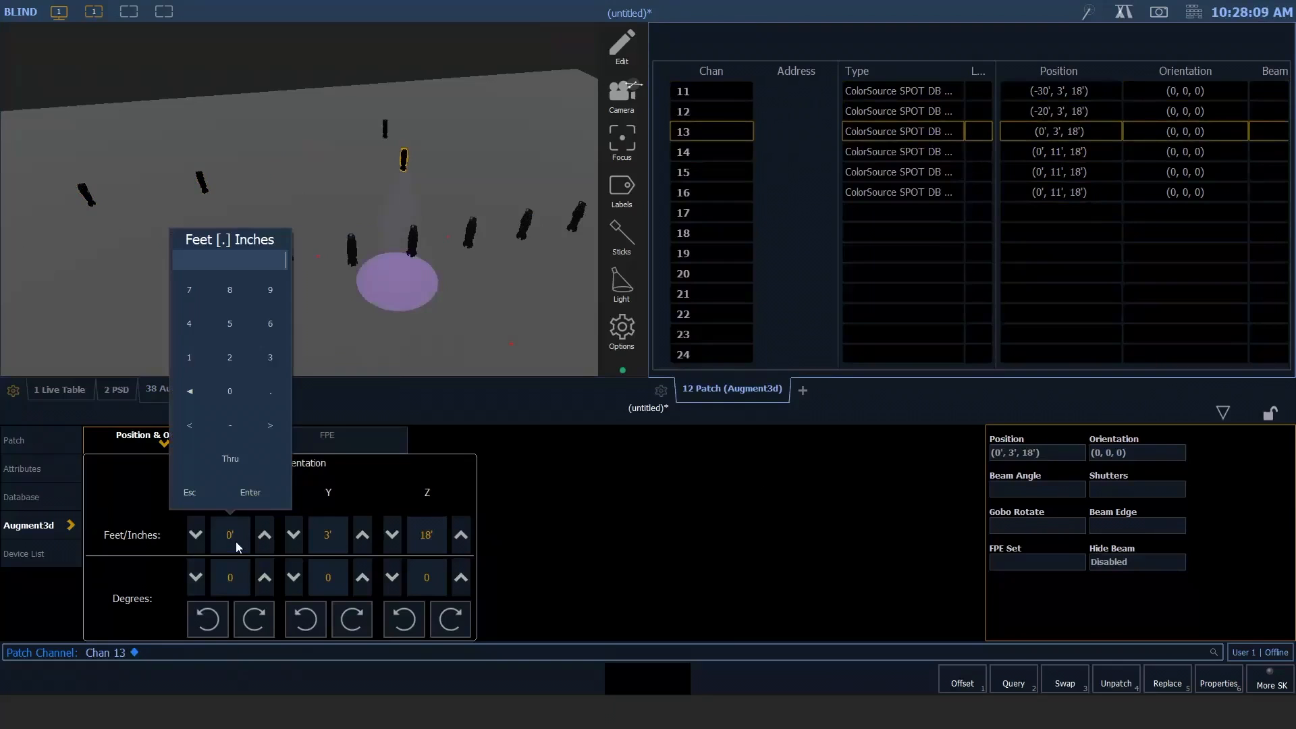
{"action": "type", "text": "-10"}
{"action": "key", "text": "Return"}
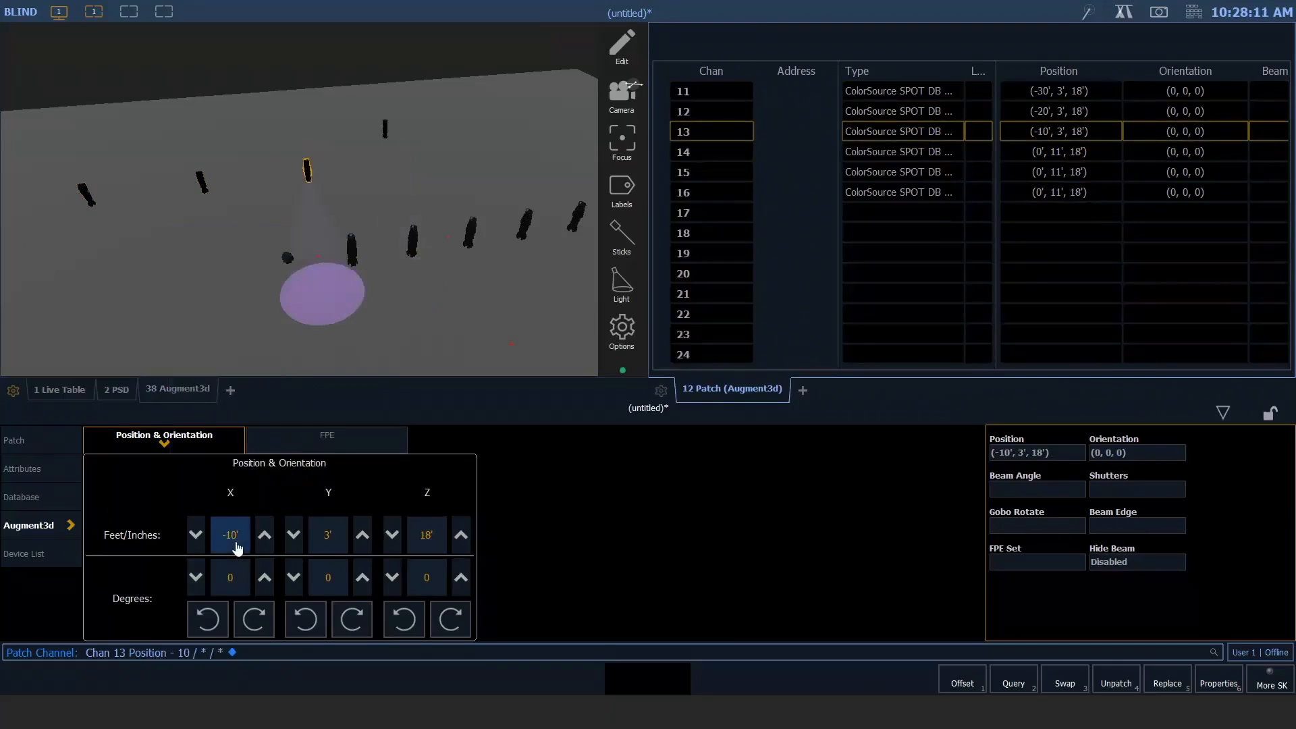
Step: Spread channels 14 thru 16 evenly in X from -30 to -10 feet with a Thru position command, leaving Y and Z as wildcards
{"action": "type", "text": "14"}
{"action": "key", "text": "Return"}
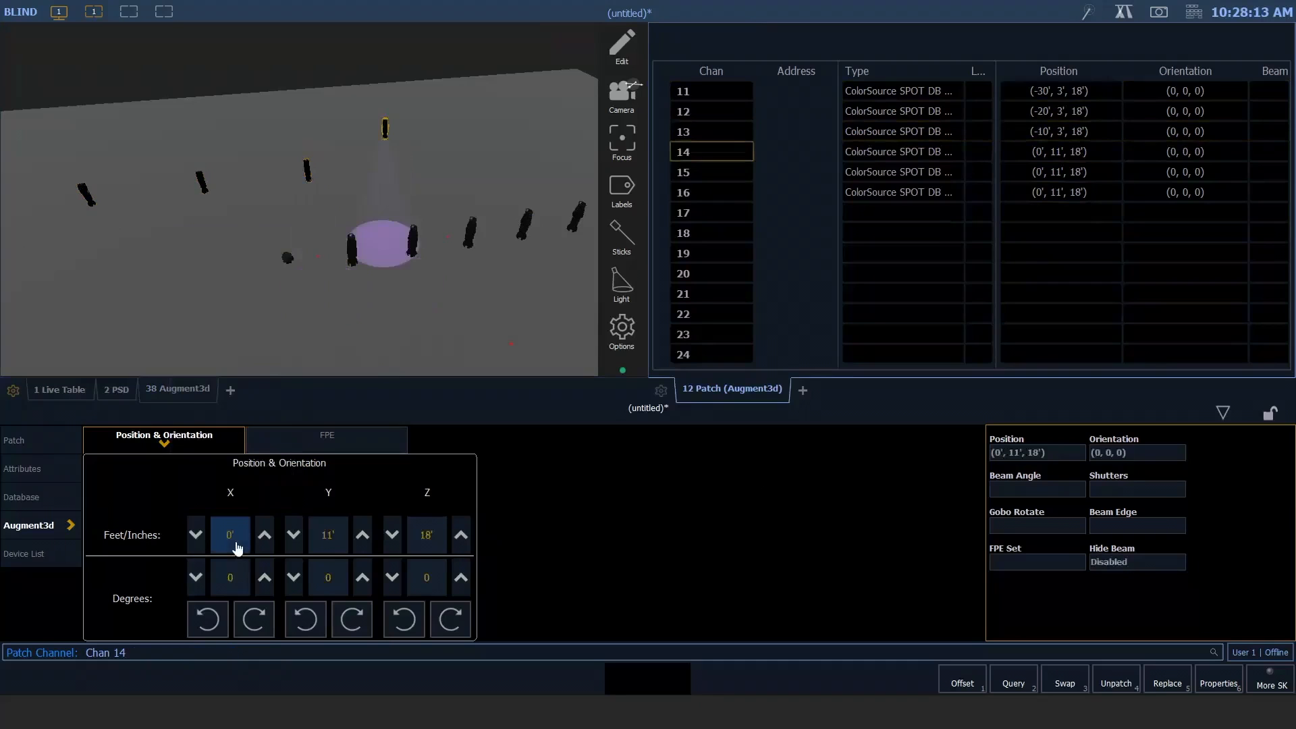
{"action": "type", "text": "t16"}
{"action": "key", "text": "Return"}
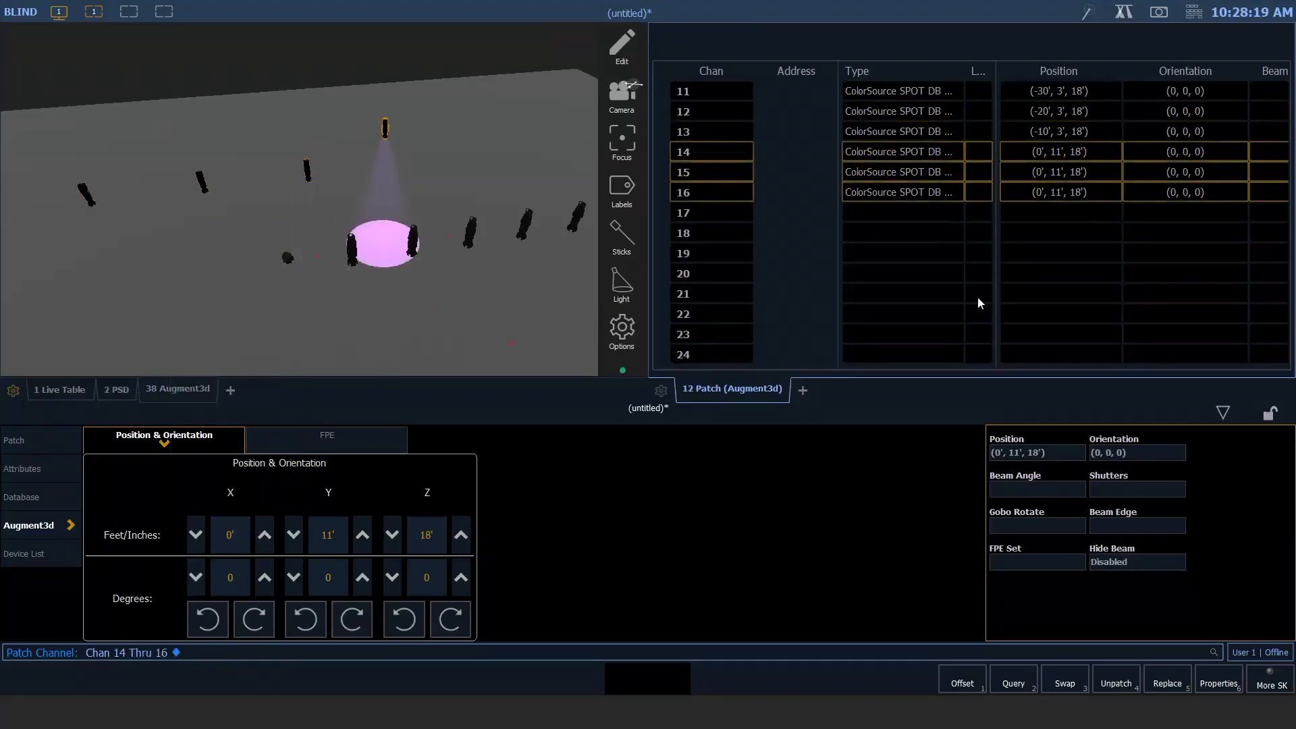
{"action": "left_click", "coordinate": [1007, 451]}
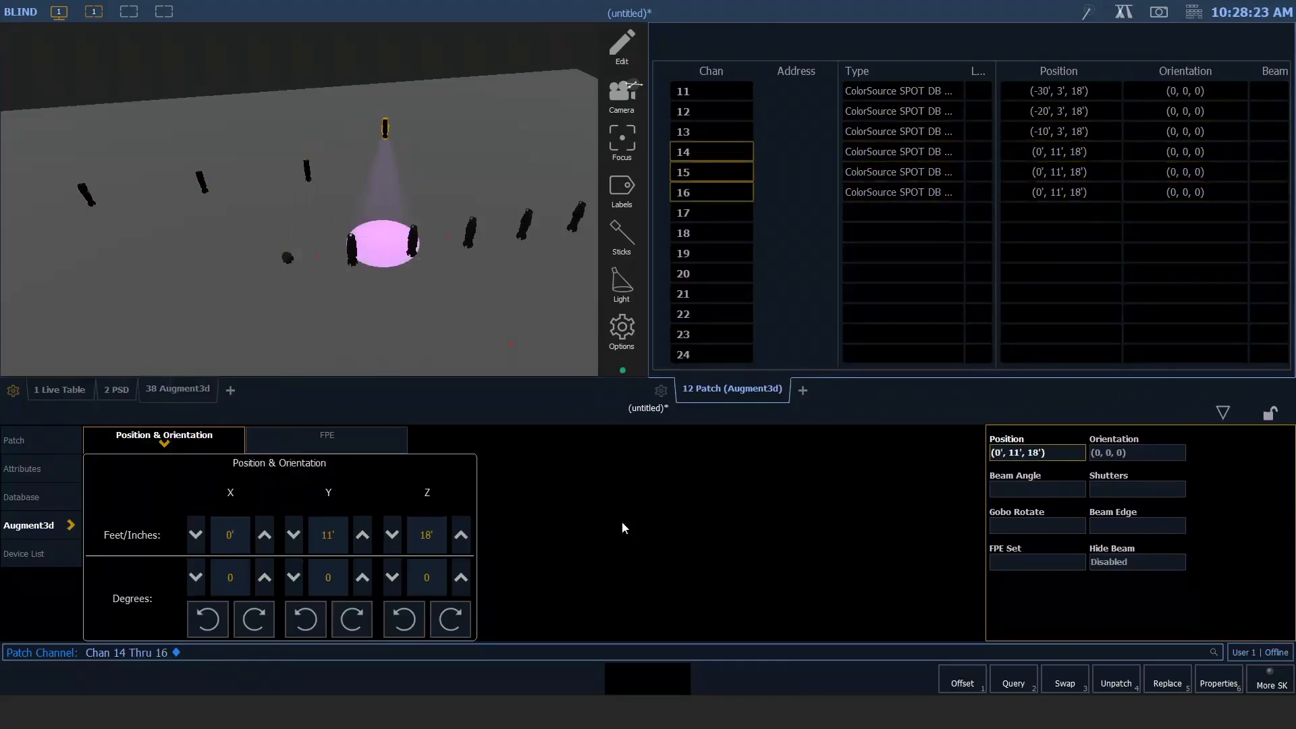
{"action": "key", "text": "p"}
{"action": "type", "text": "-30/*/*t-10"}
{"action": "type", "text": "/*/*"}
{"action": "key", "text": "Return"}
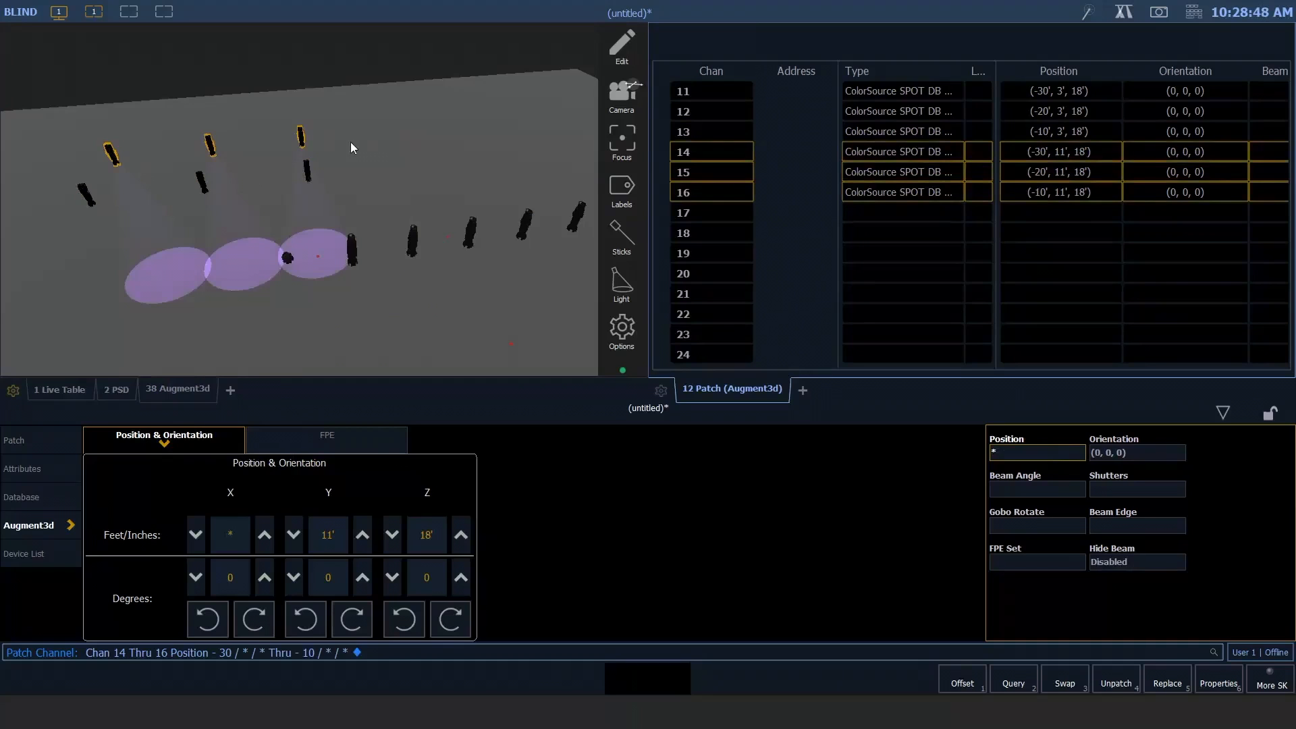
Step: Set the Y orientation of channels 11 thru 16 to -45 degrees
{"action": "type", "text": "1"}
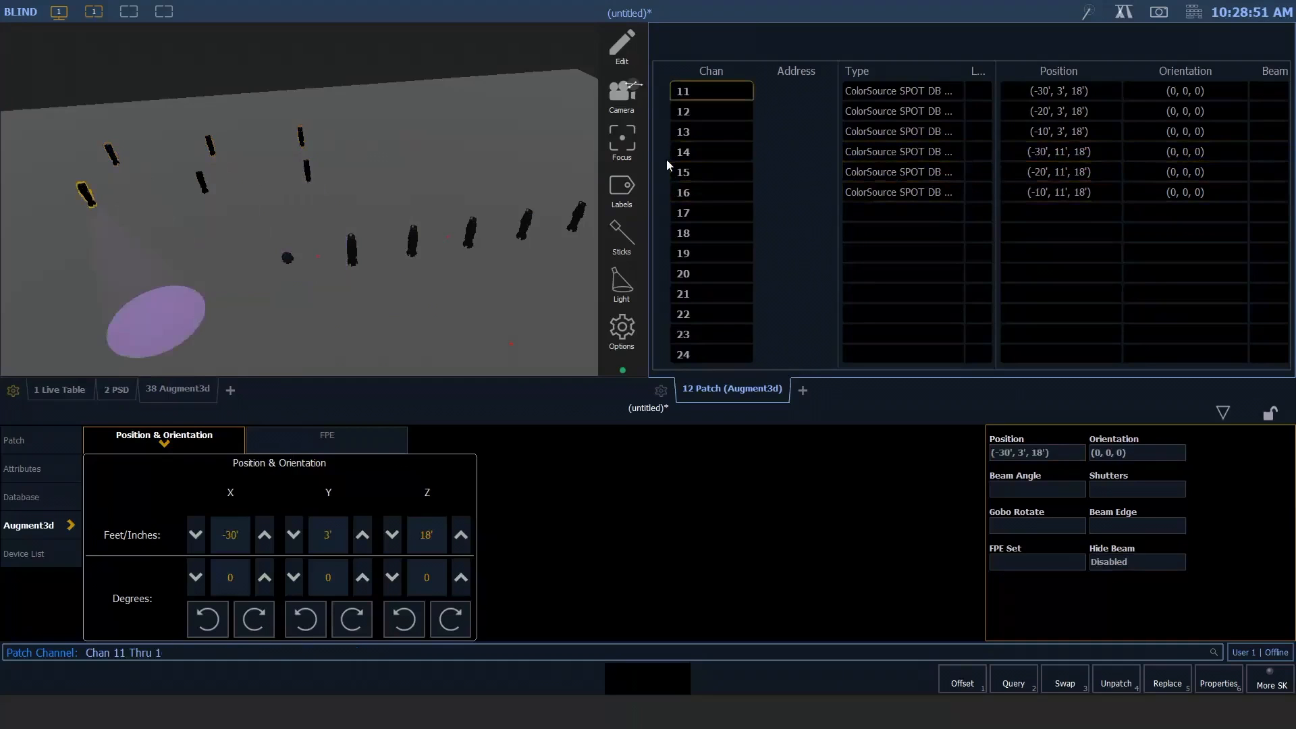
{"action": "type", "text": "1t16"}
{"action": "key", "text": "Return"}
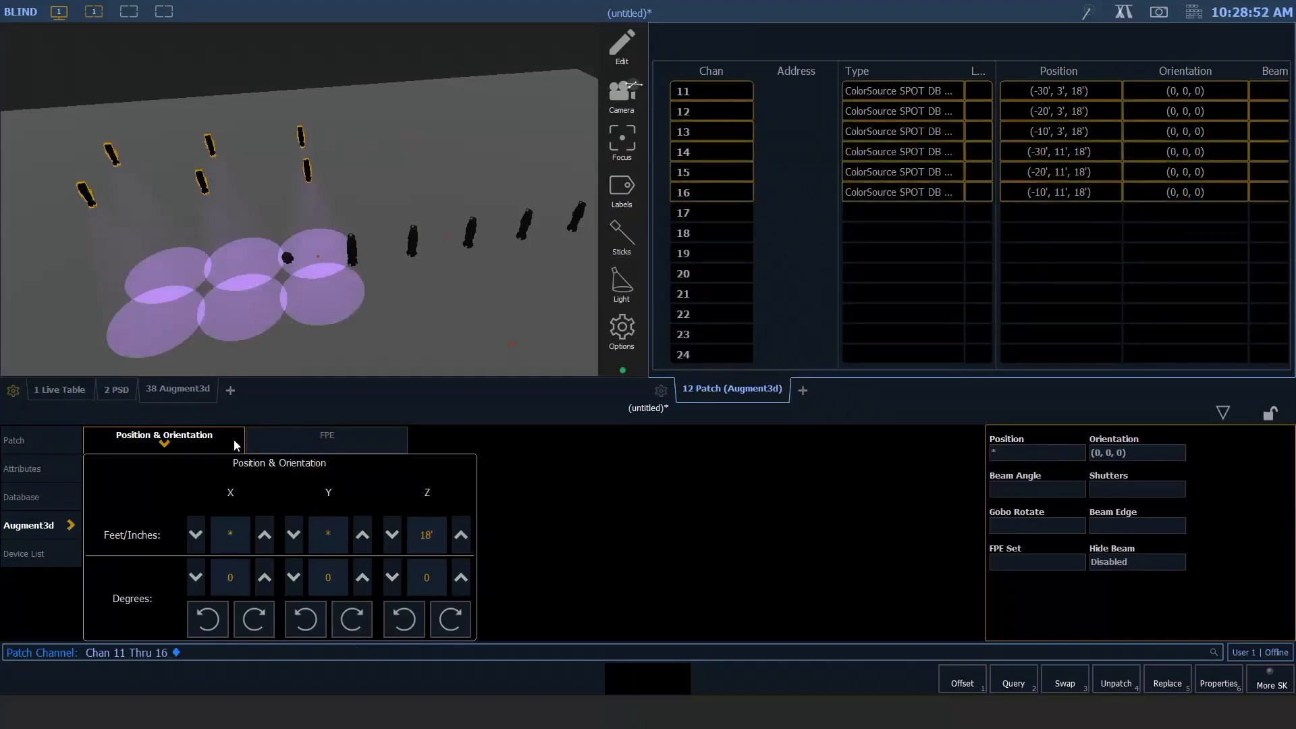
{"action": "left_click", "coordinate": [328, 578]}
{"action": "type", "text": "-4"}
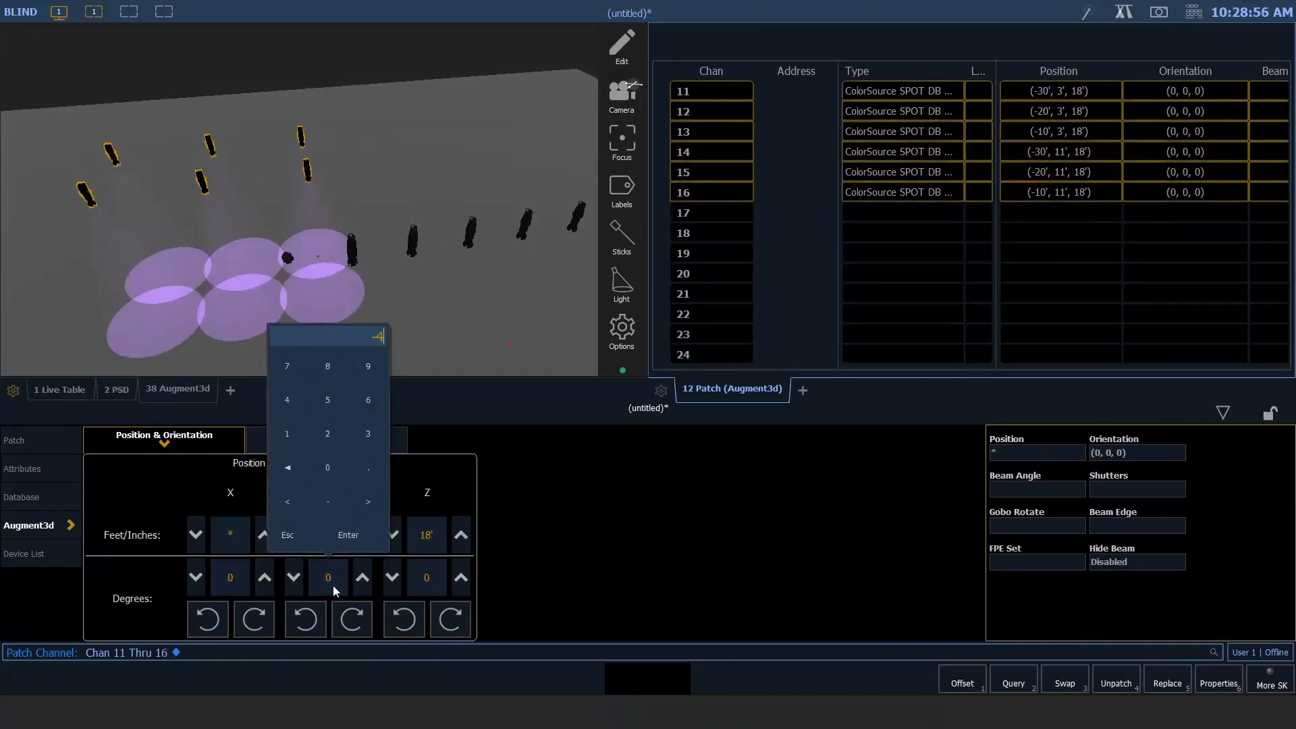
{"action": "type", "text": "5"}
{"action": "key", "text": "Return"}
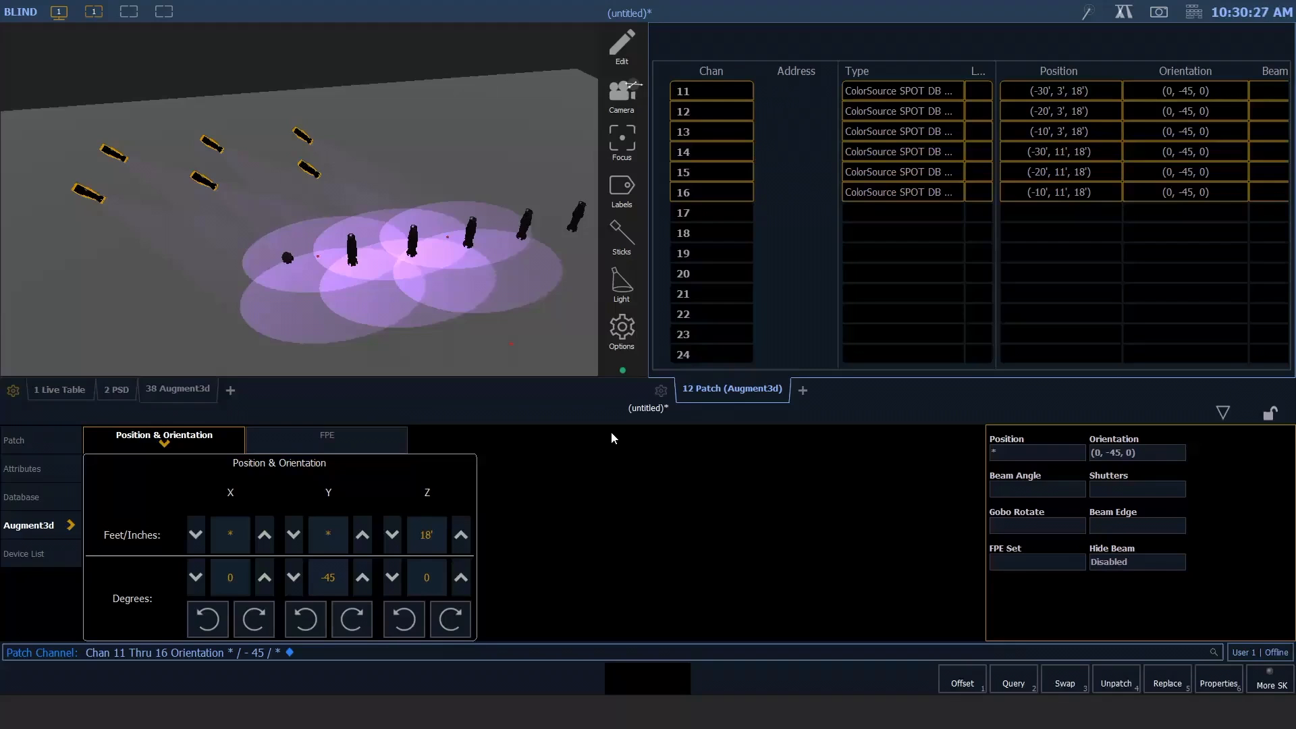
{"action": "key", "text": "Escape"}
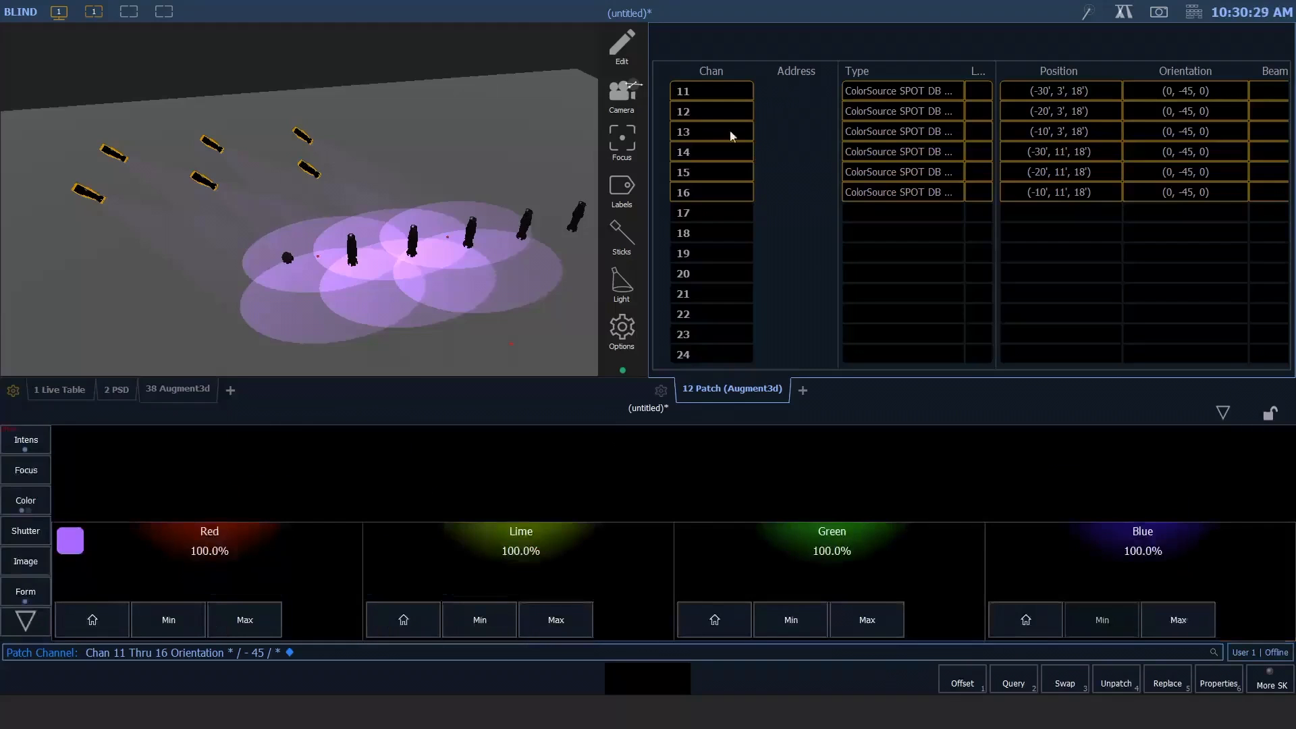
{"action": "key", "text": "1"}
{"action": "key", "text": "1"}
{"action": "type", "text": "t1"}
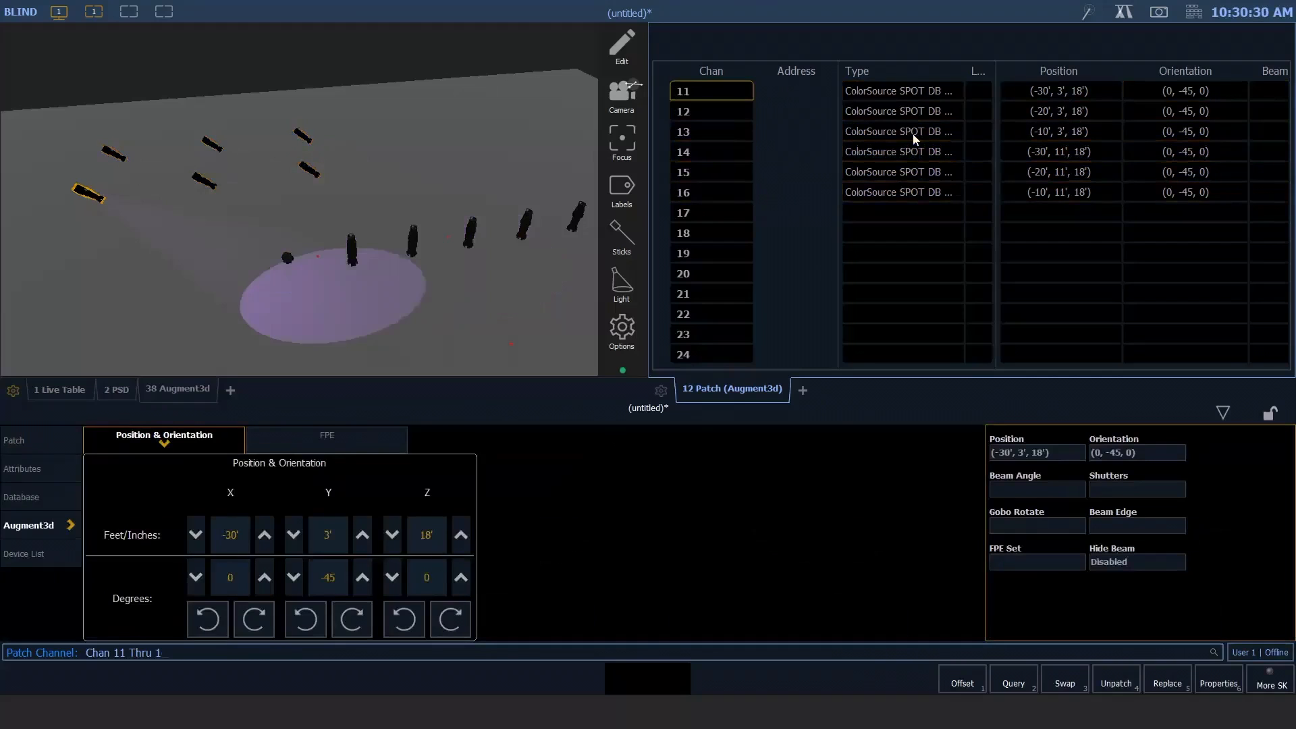
{"action": "type", "text": "6"}
{"action": "key", "text": "Return"}
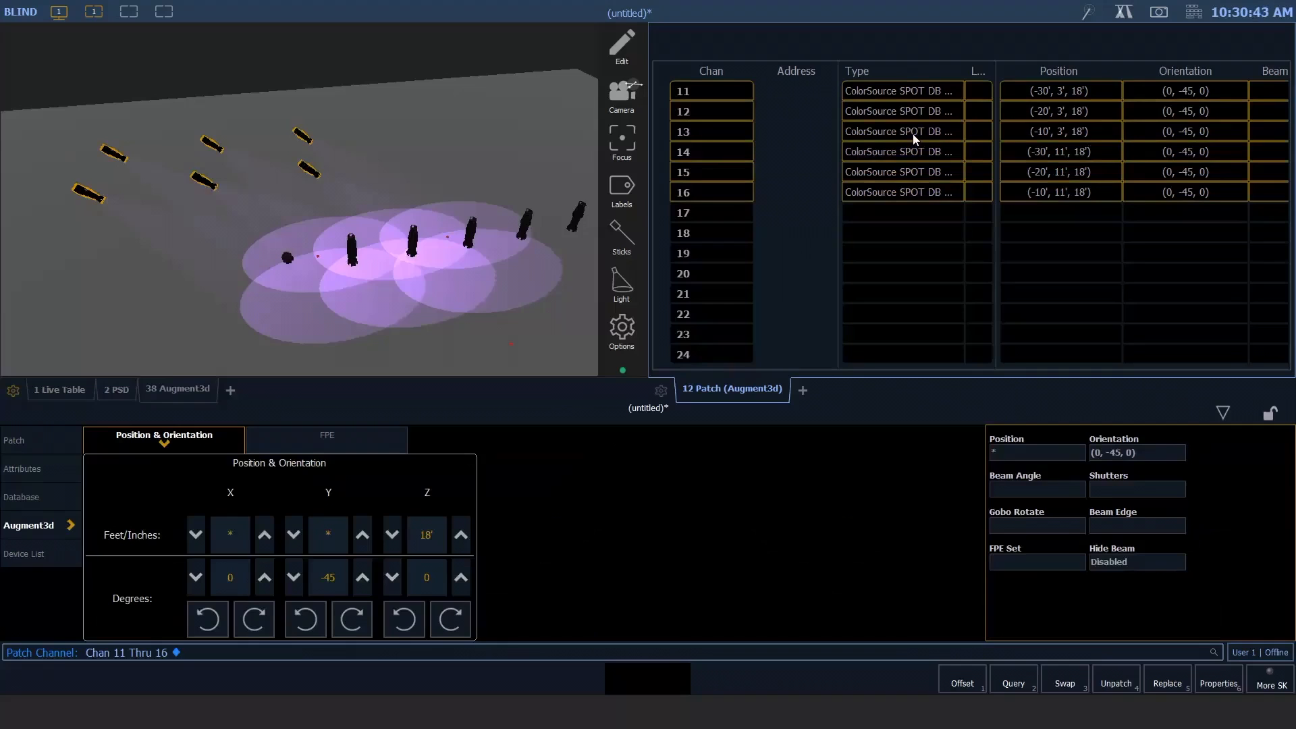
{"action": "key", "text": "BackSpace"}
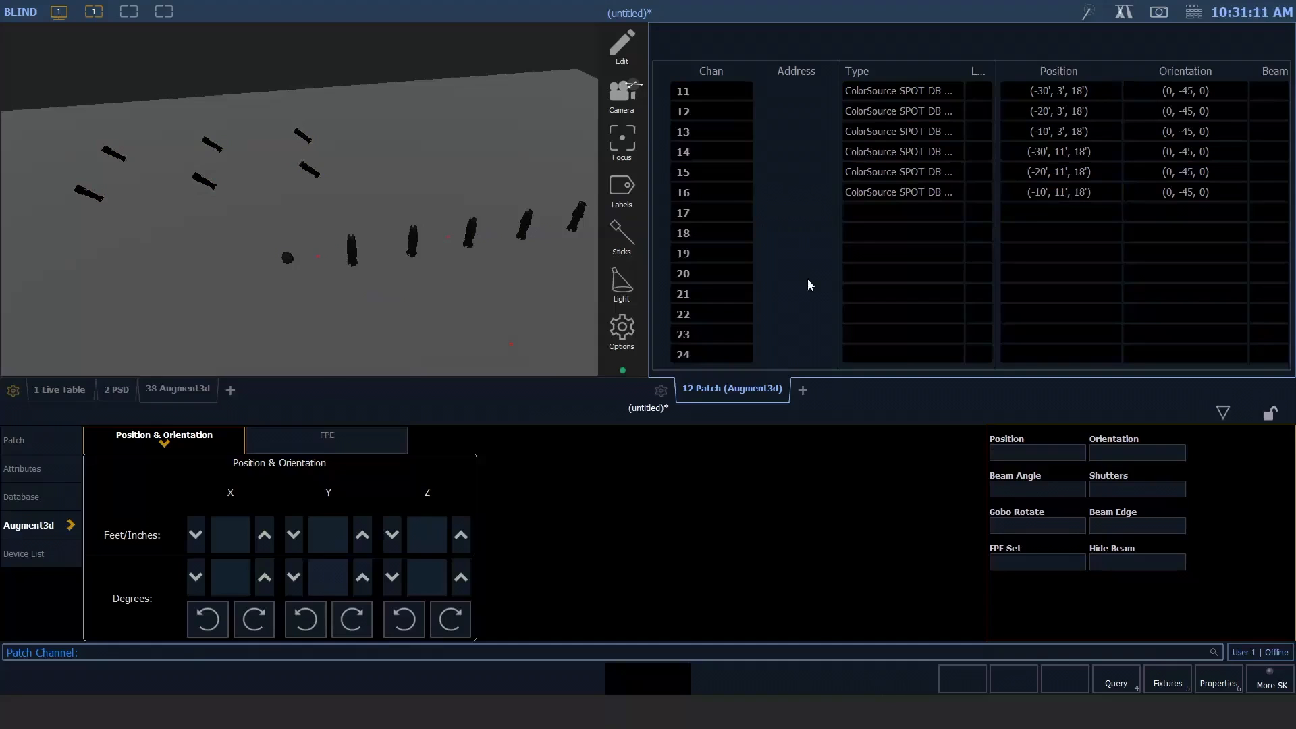
Step: Add a part 2 to channel 16 in the patch
{"action": "type", "text": "16"}
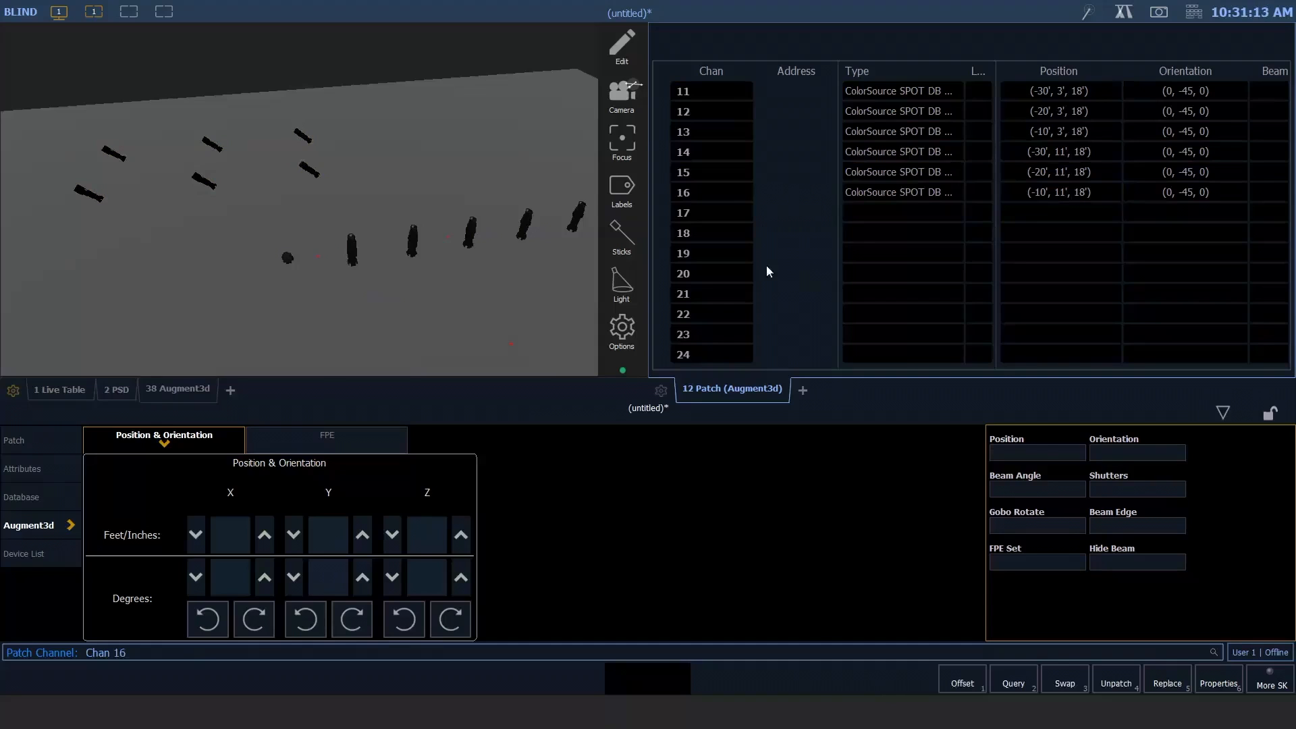
{"action": "key", "text": "Return"}
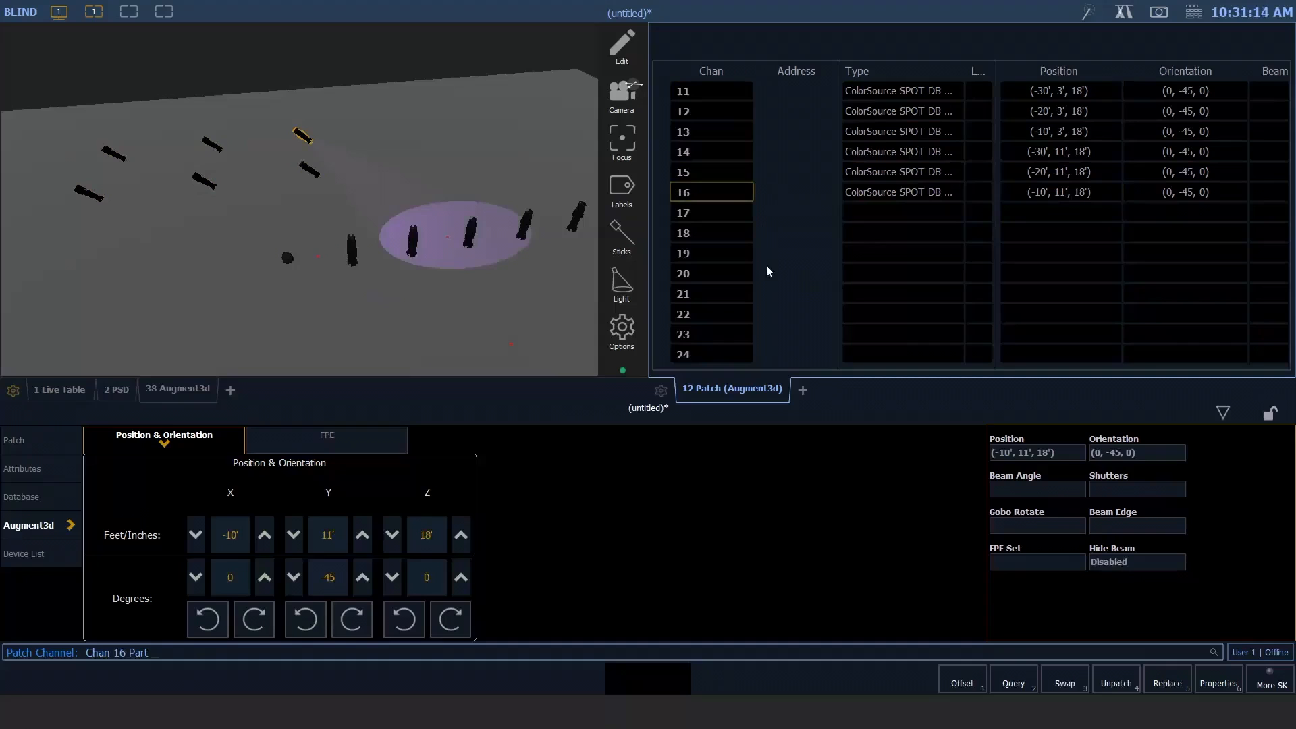
{"action": "type", "text": "2"}
{"action": "key", "text": "Return"}
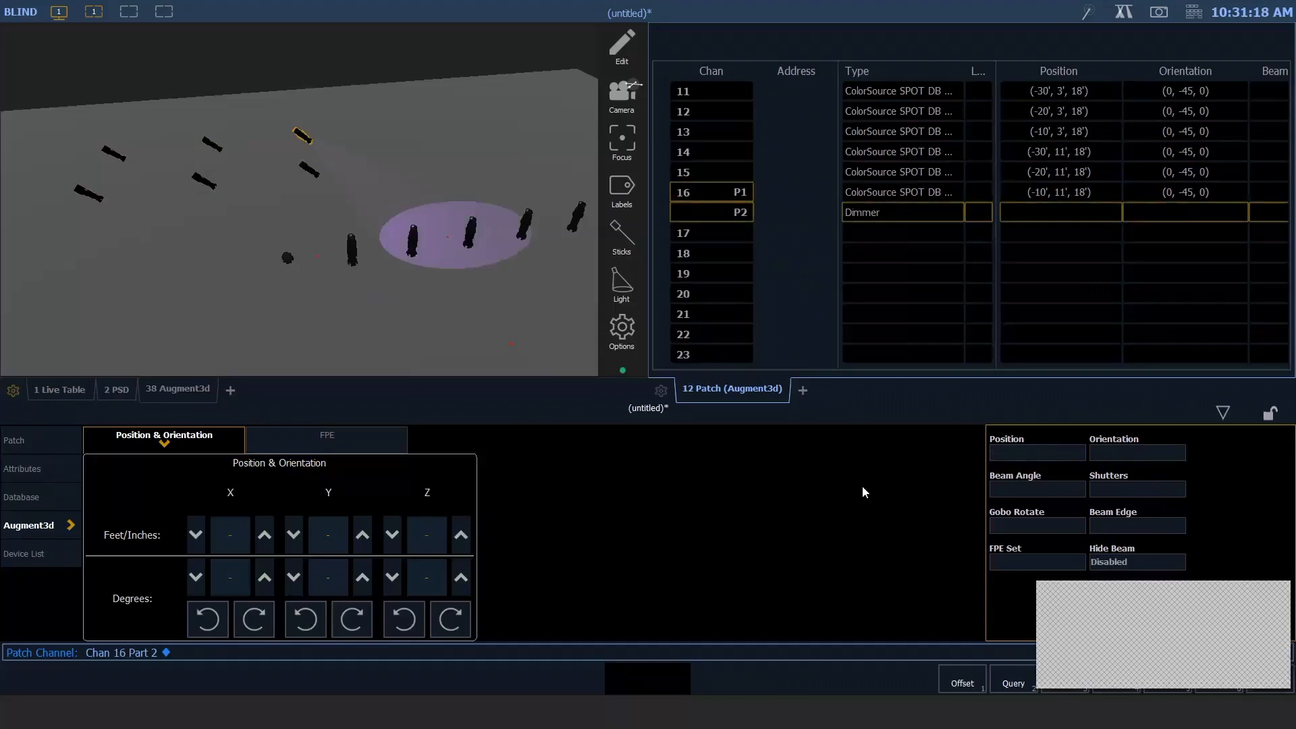
Step: Set the Z position of channel 16 part 2 to 16 feet
{"action": "key", "text": "Down"}
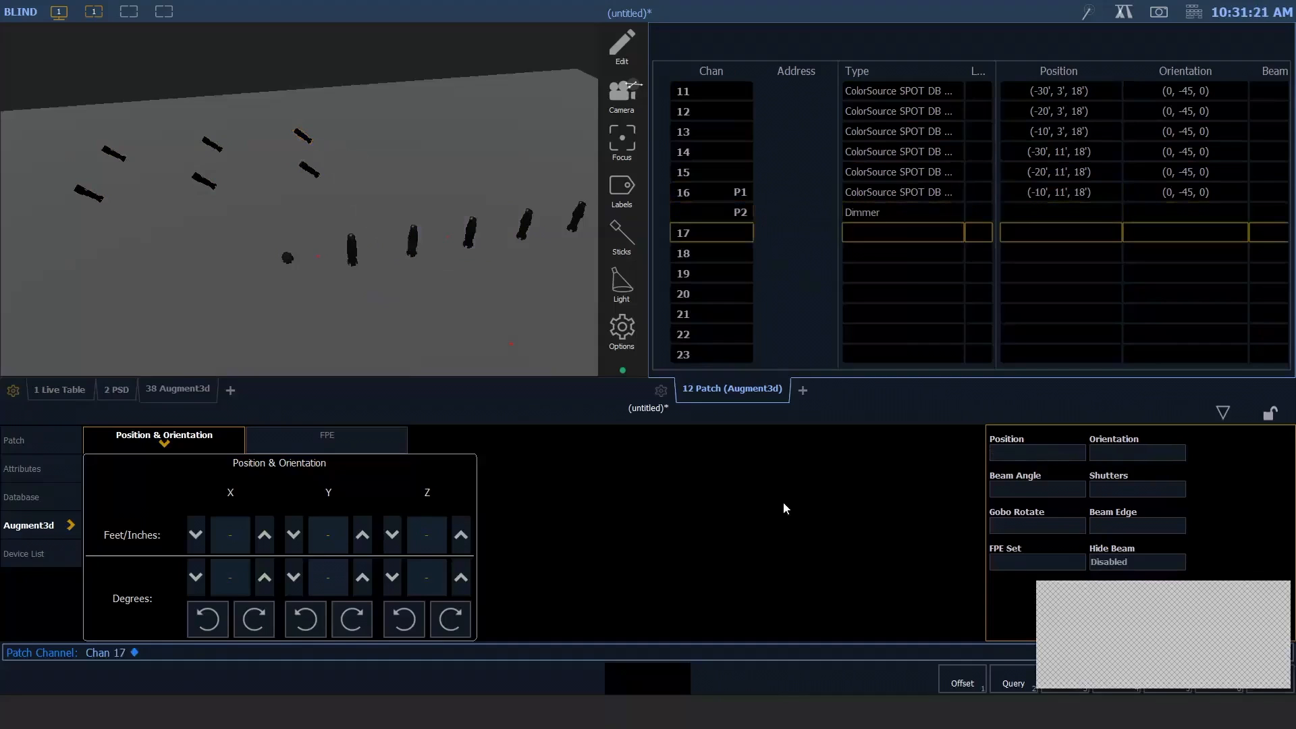
{"action": "key", "text": "Down"}
{"action": "key", "text": "Up"}
{"action": "key", "text": "Up"}
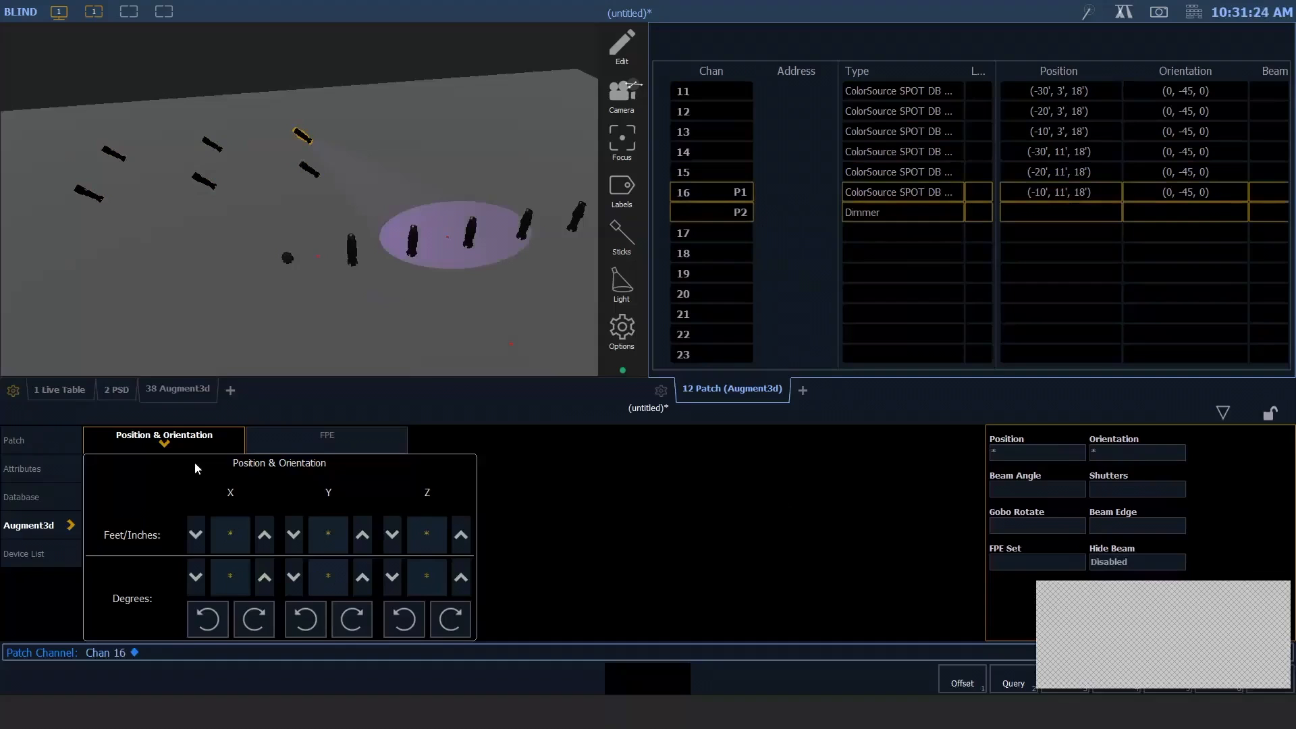
{"action": "key", "text": "Down"}
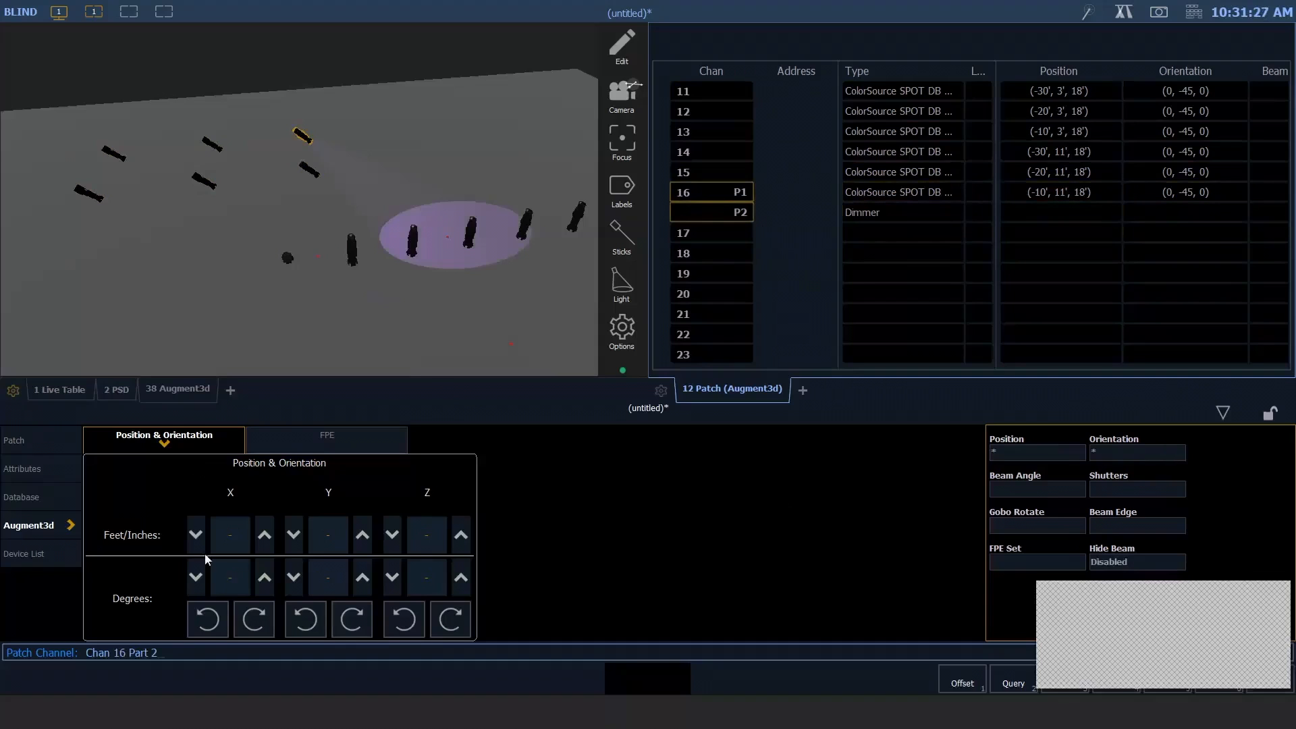
{"action": "left_click", "coordinate": [429, 546]}
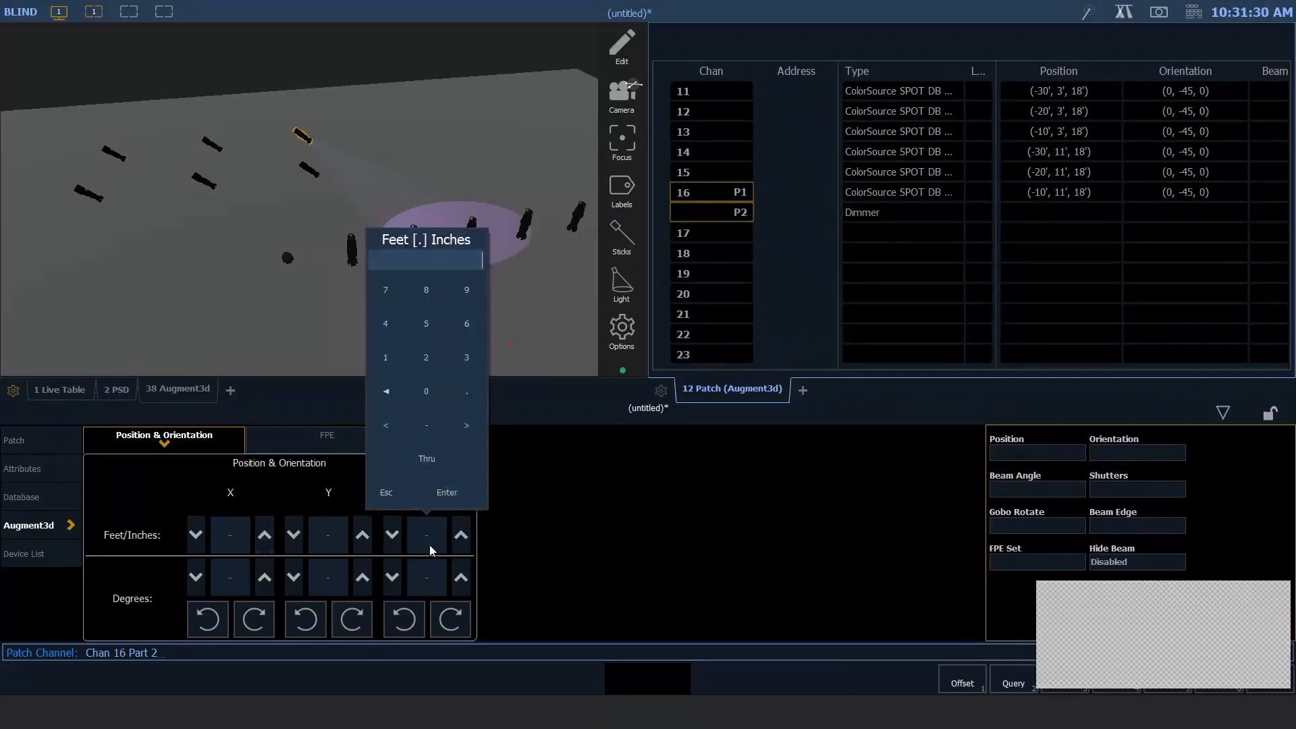
{"action": "type", "text": "16"}
{"action": "key", "text": "Return"}
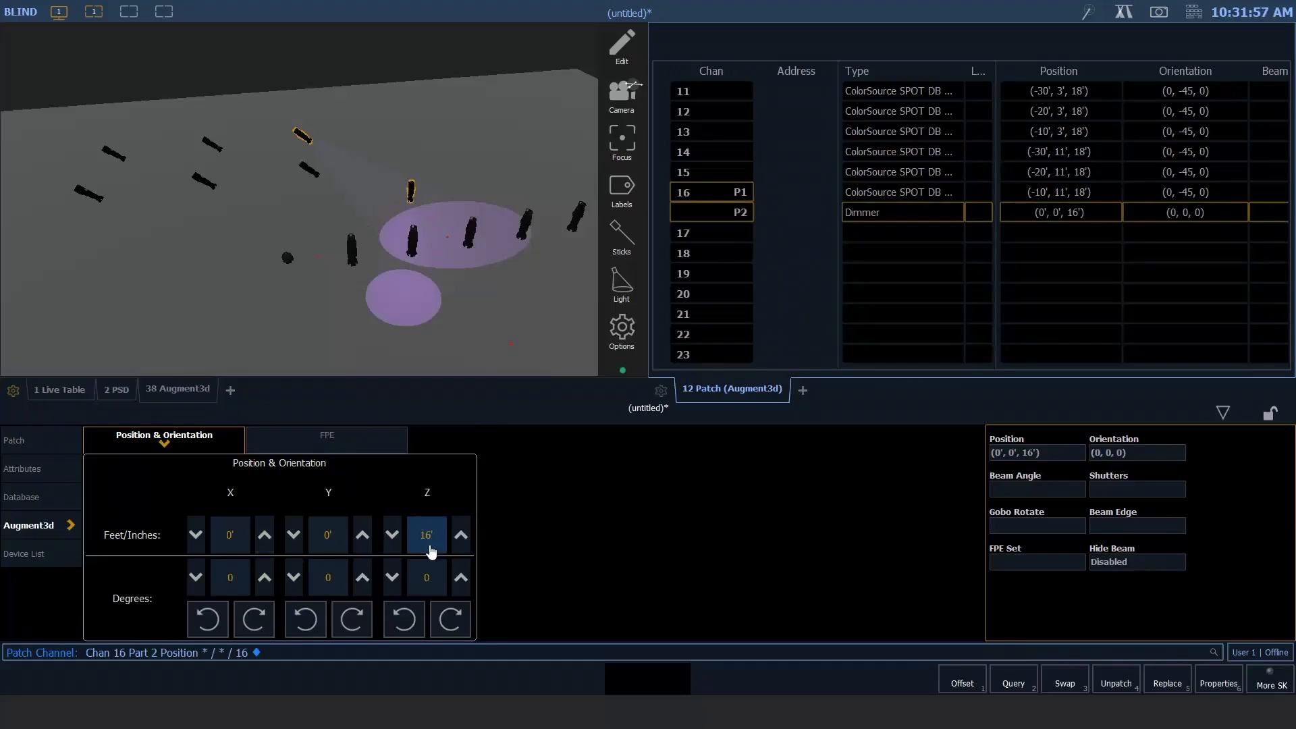
{"action": "key", "text": "Delete"}
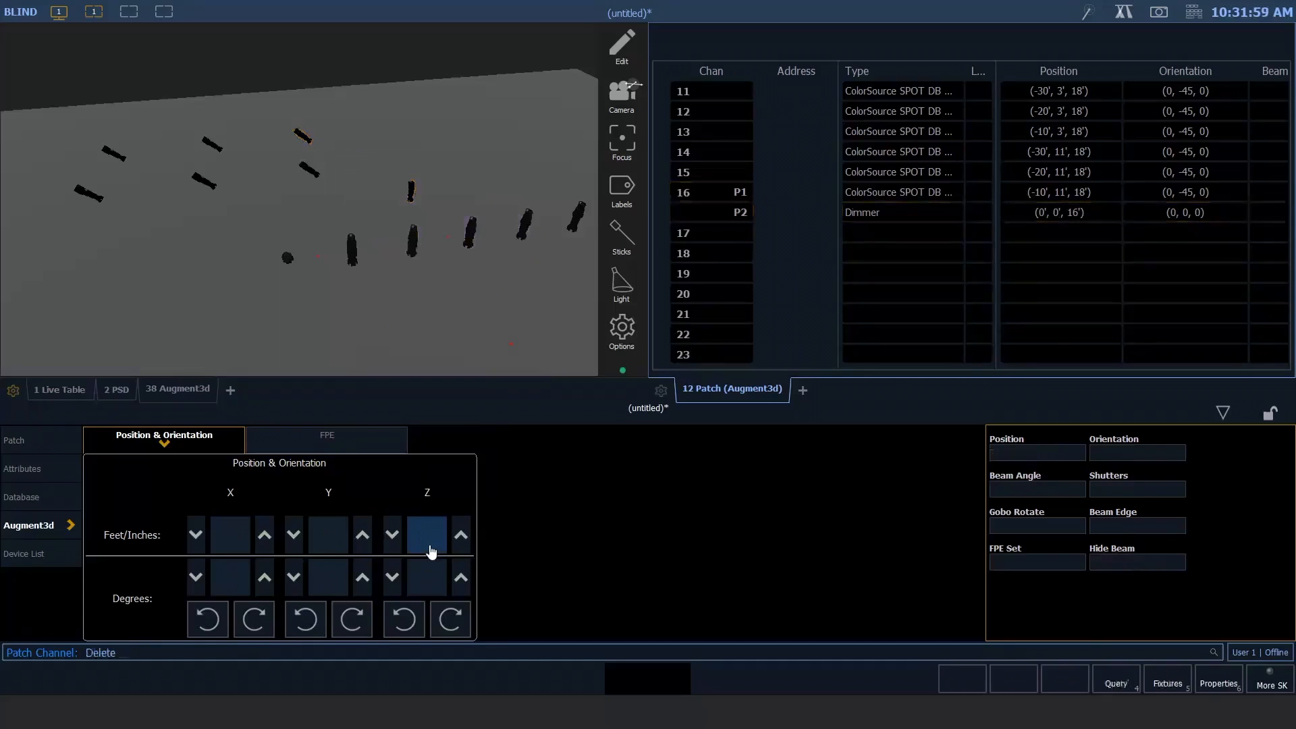
{"action": "key", "text": "2"}
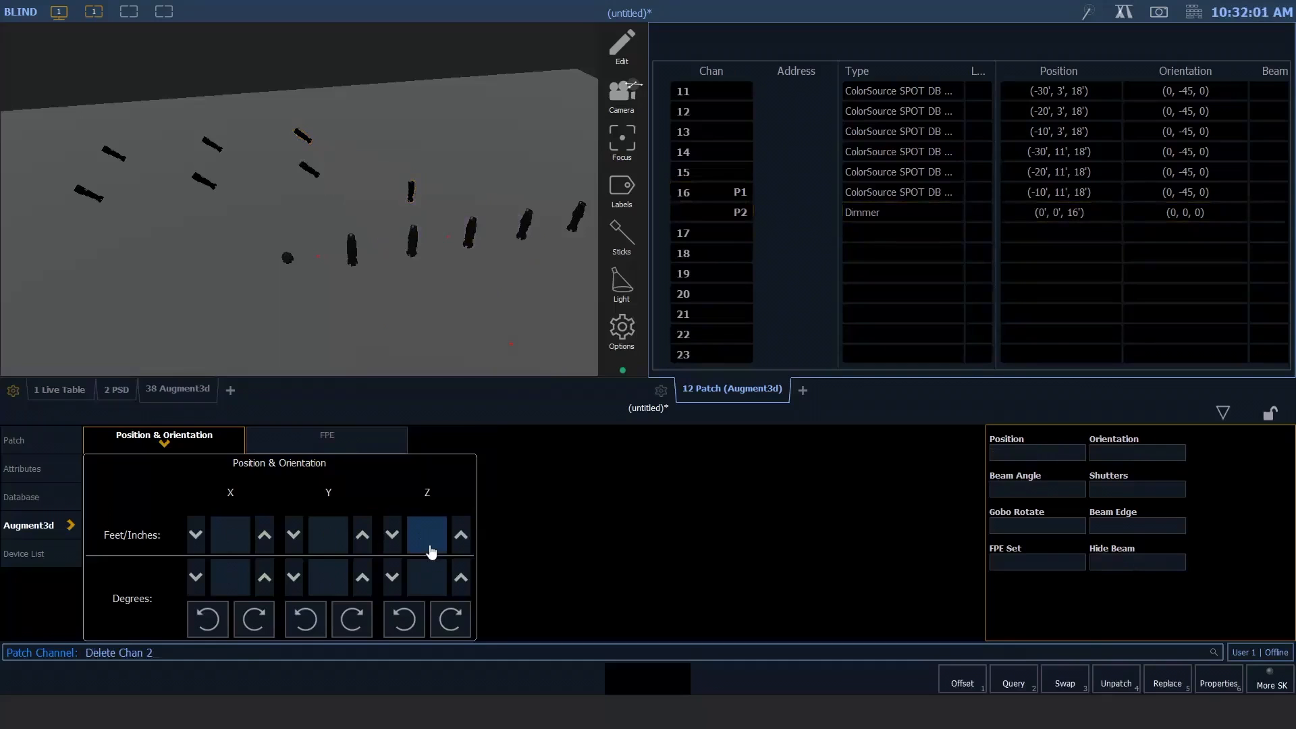
{"action": "key", "text": "Return"}
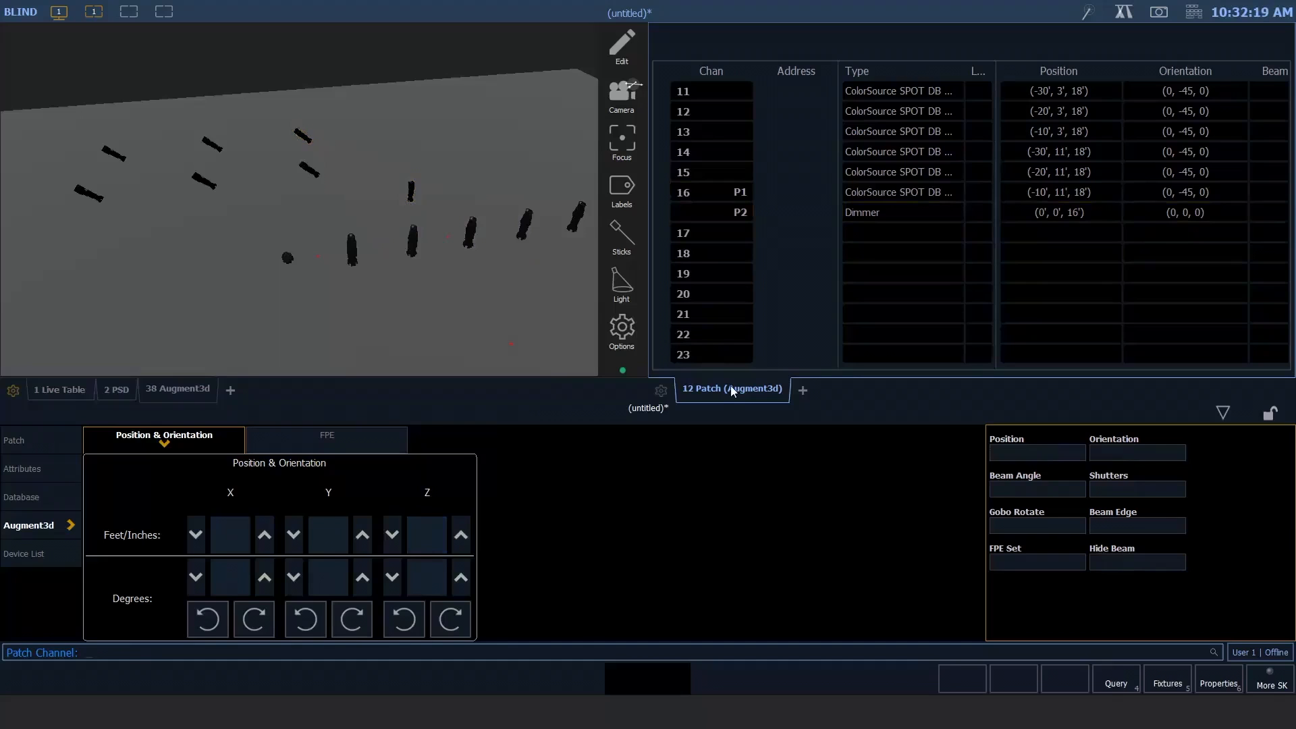
Step: Delete part 2 of channel 16 from the patch
{"action": "key", "text": "Delete"}
{"action": "type", "text": "16p2"}
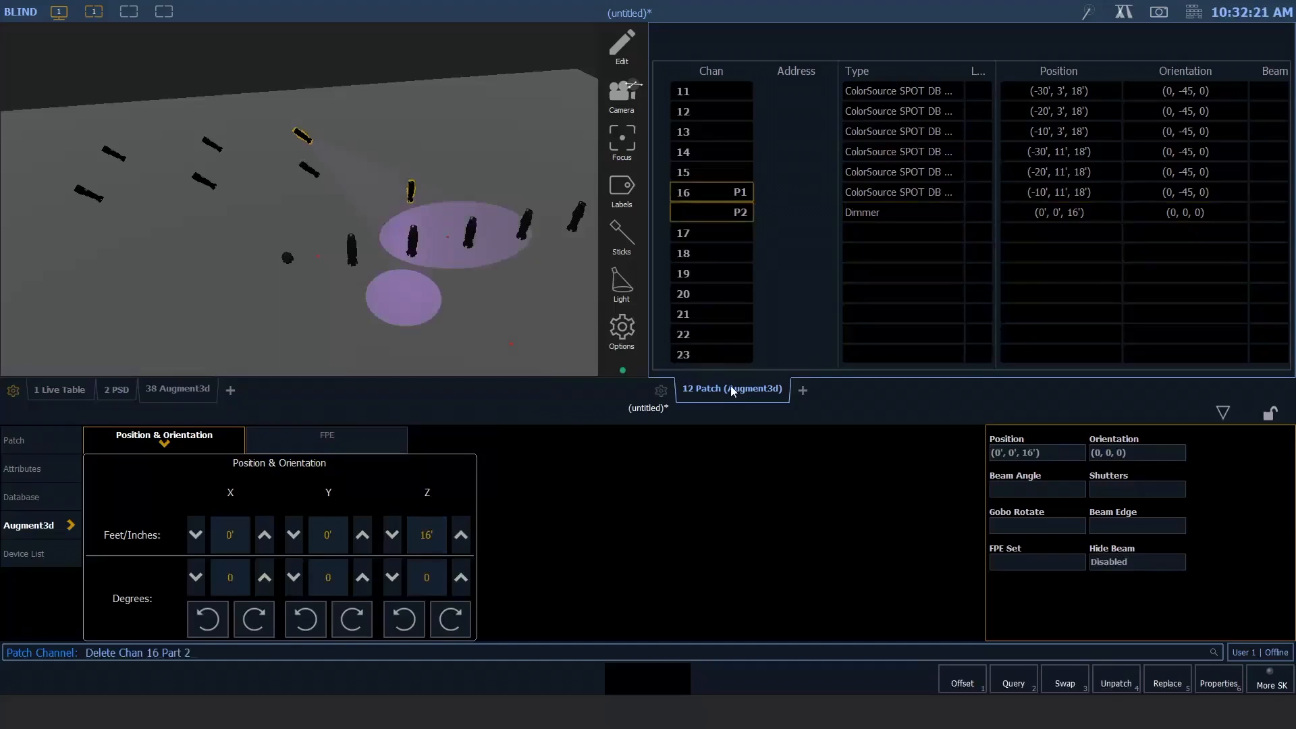
{"action": "key", "text": "Return"}
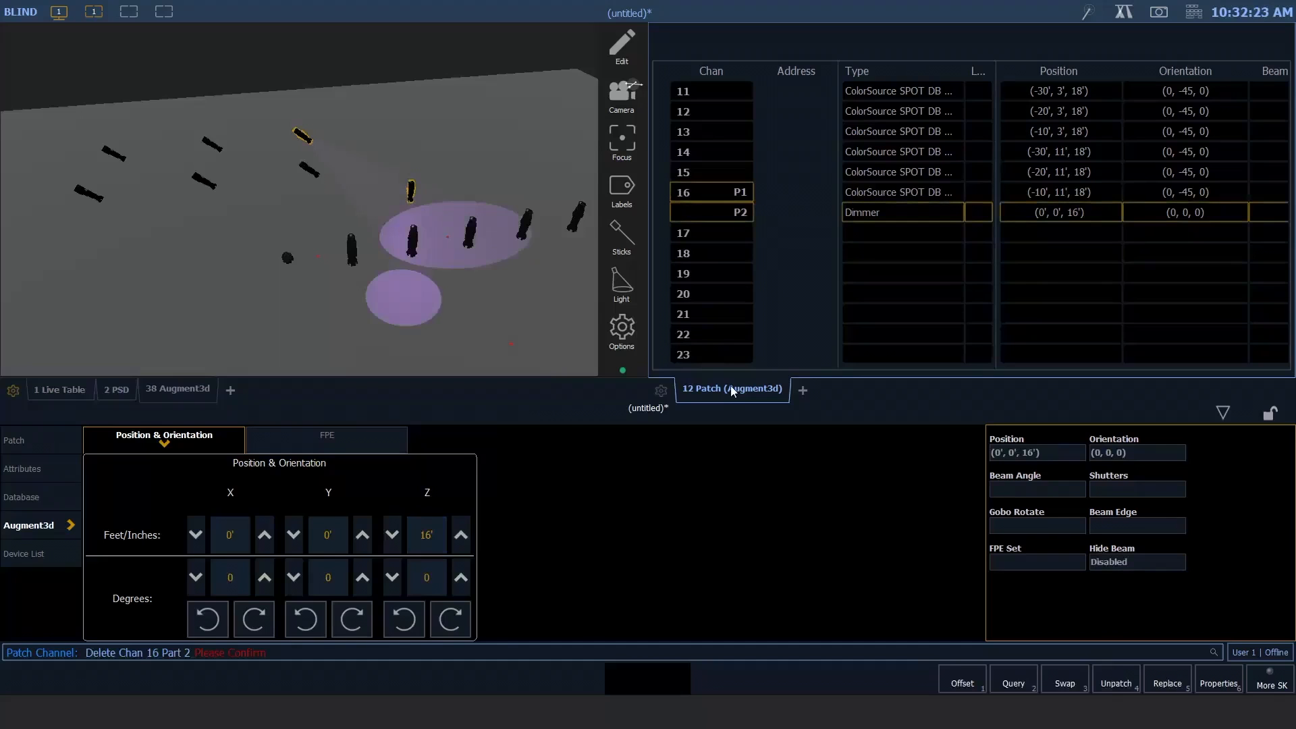
{"action": "key", "text": "Return"}
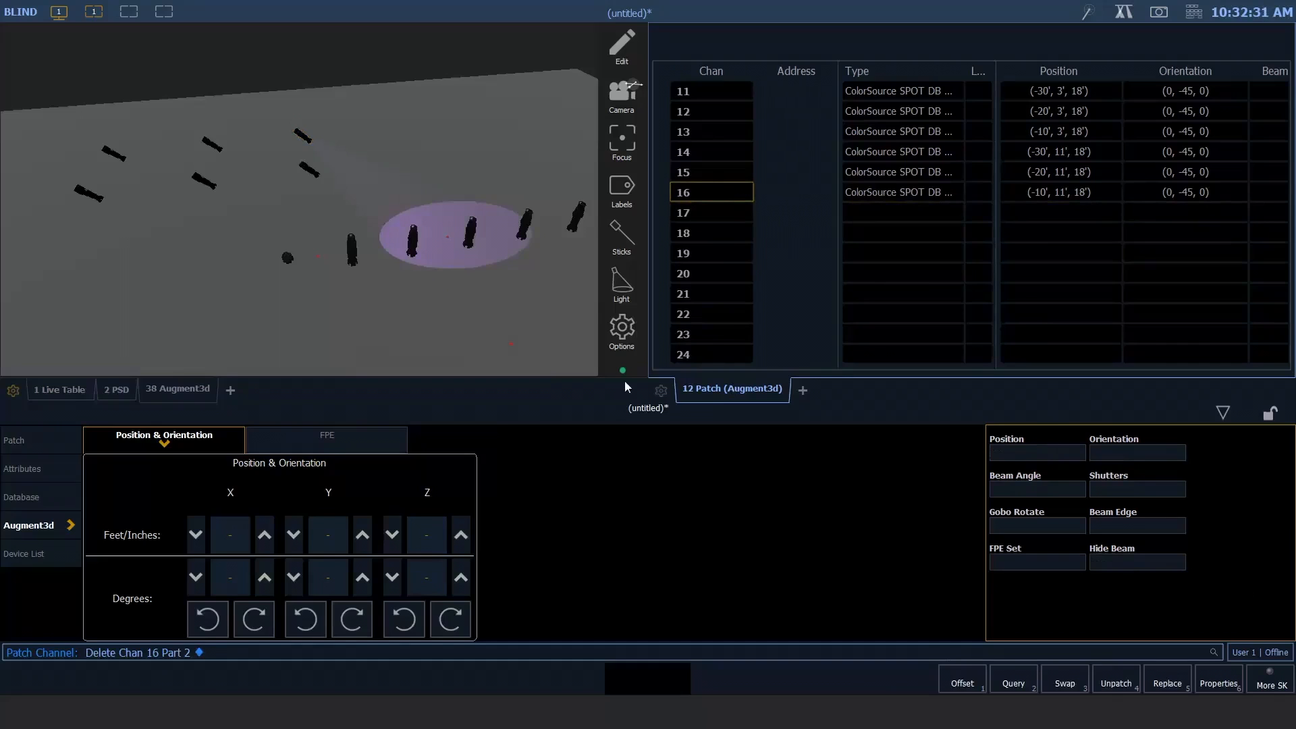
Step: Select every second channel of 11 thru 16 with an Offset of 2, and clear the selection
{"action": "type", "text": "11"}
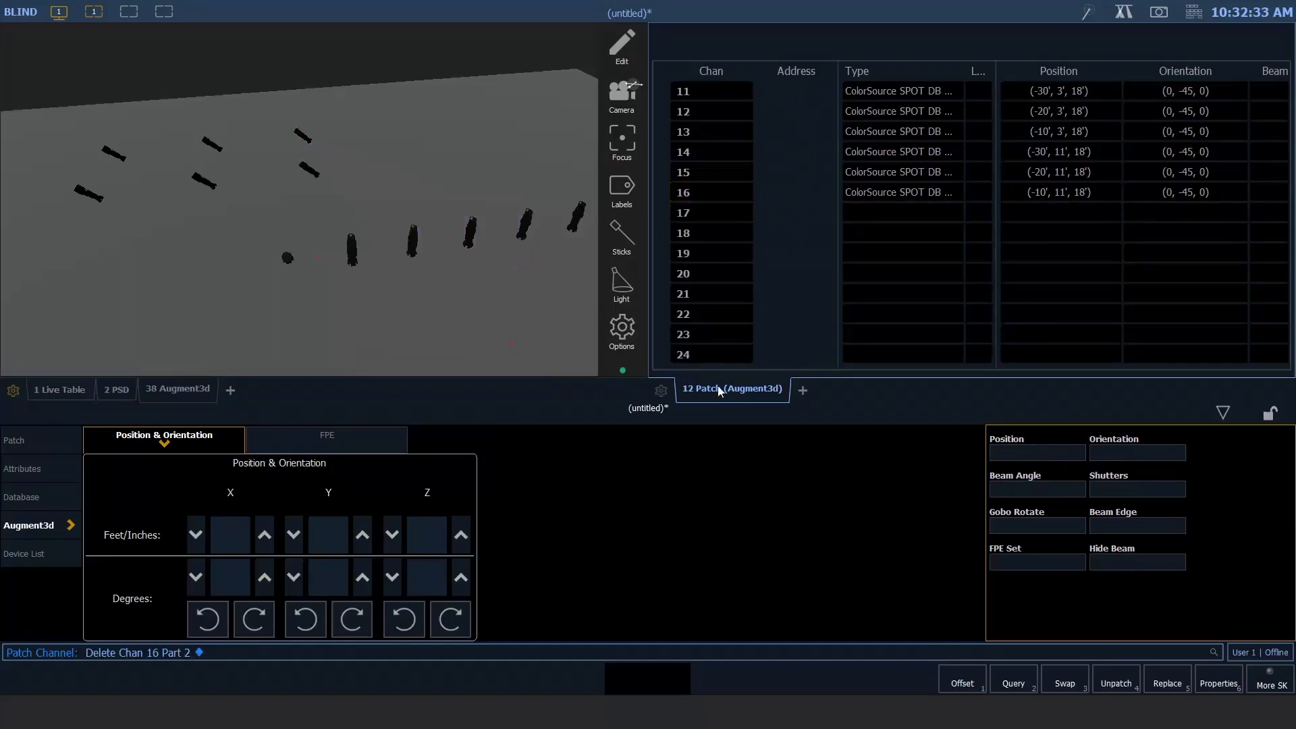
{"action": "type", "text": "t"}
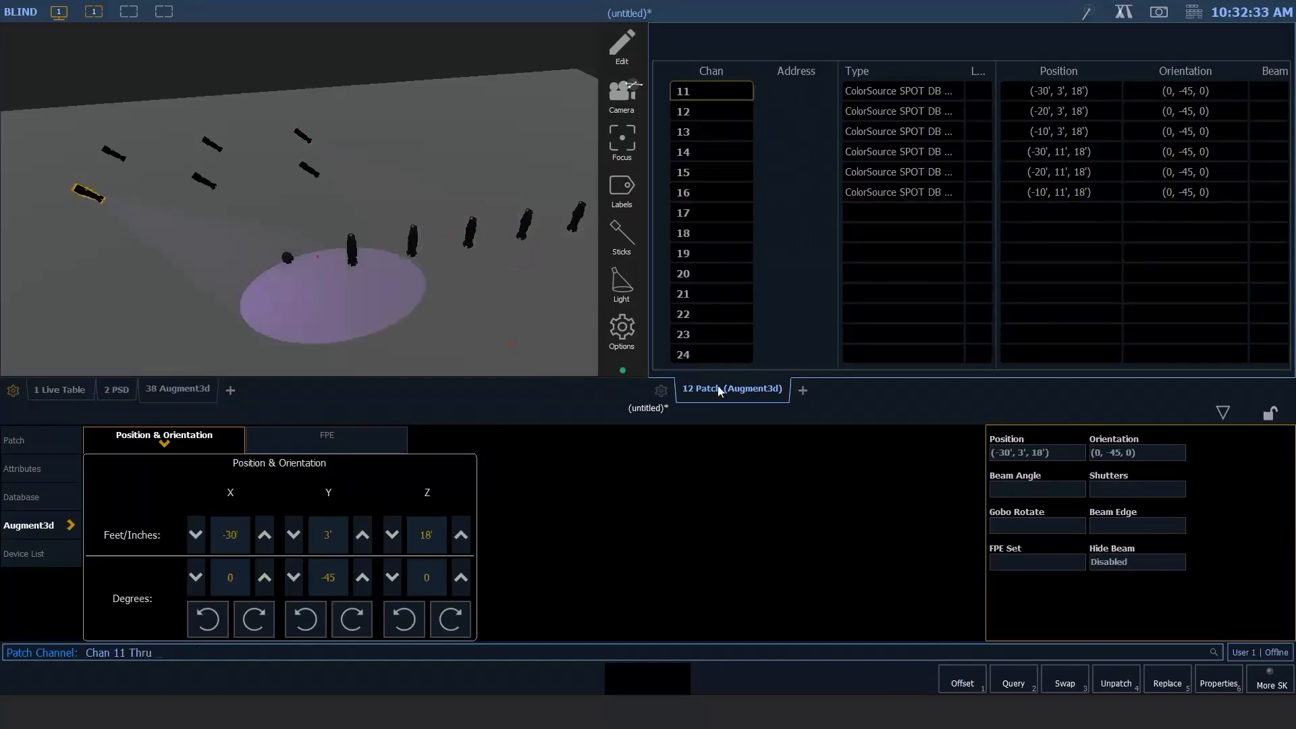
{"action": "left_click", "coordinate": [963, 684]}
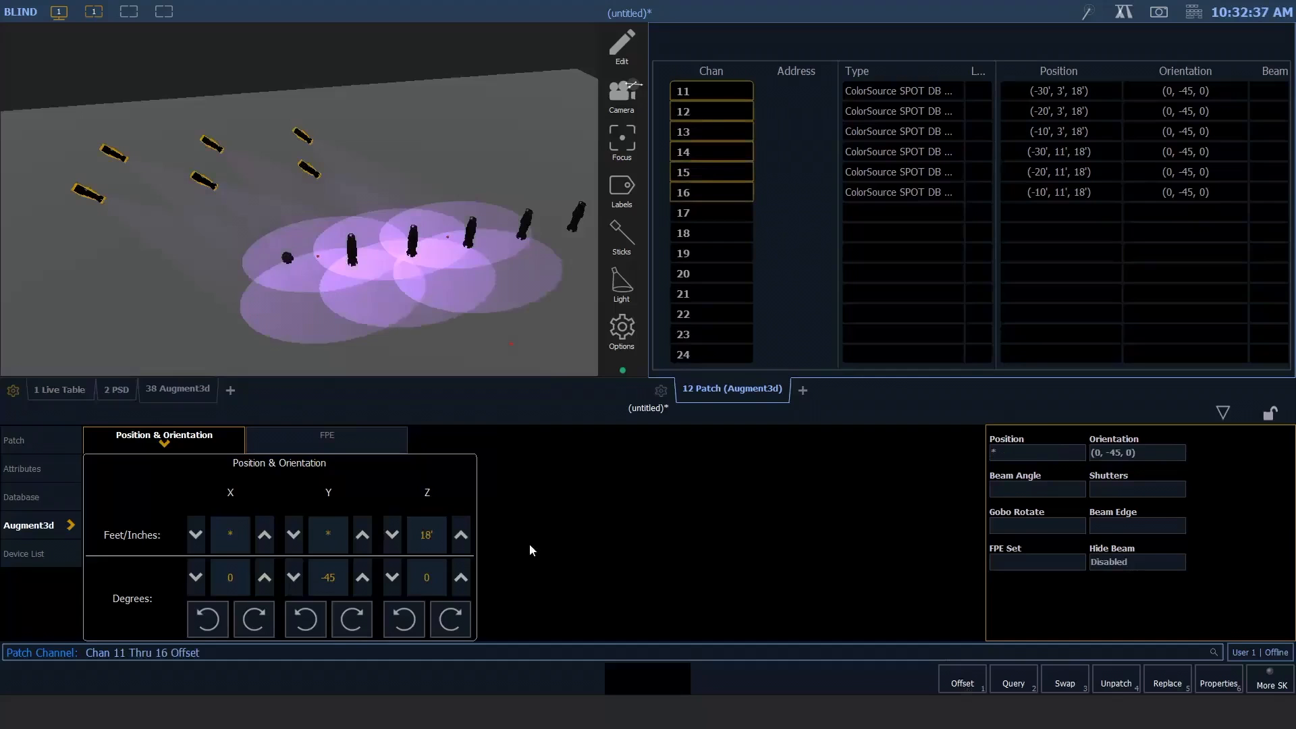
{"action": "type", "text": "2"}
{"action": "key", "text": "Return"}
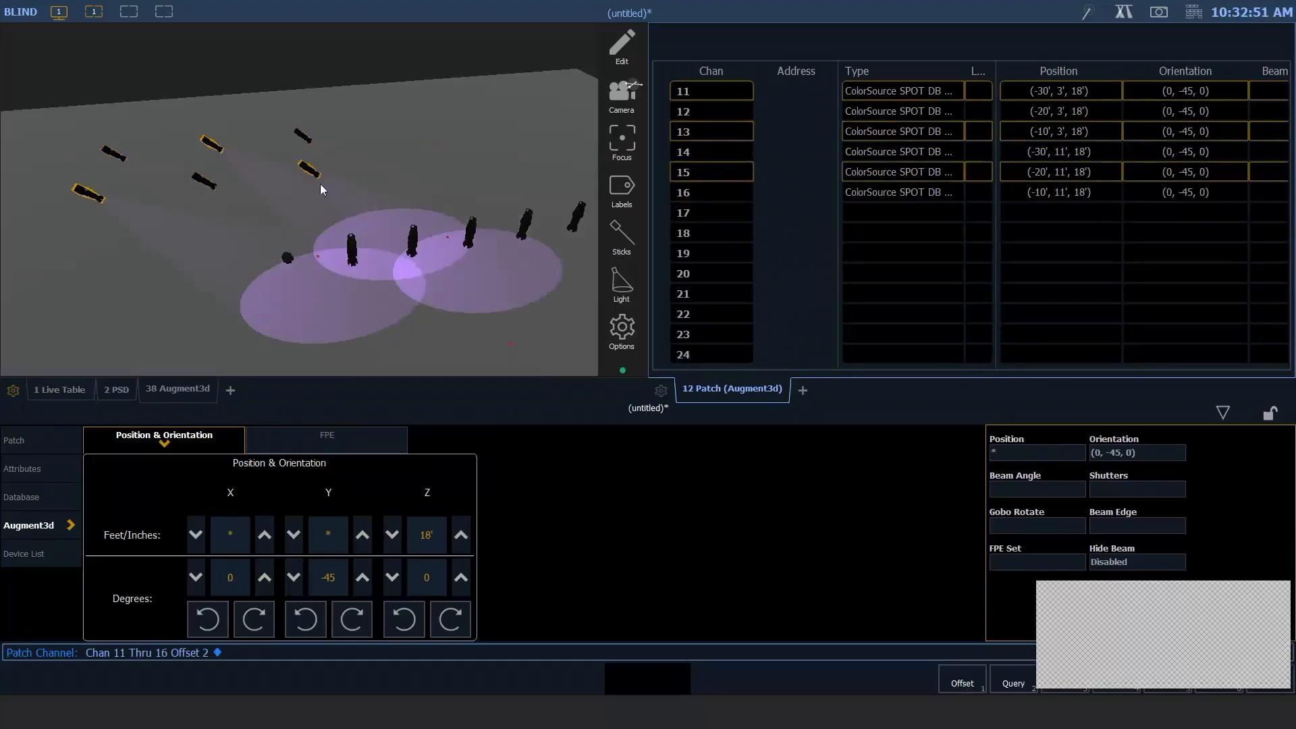
{"action": "key", "text": "shift+BackSpace"}
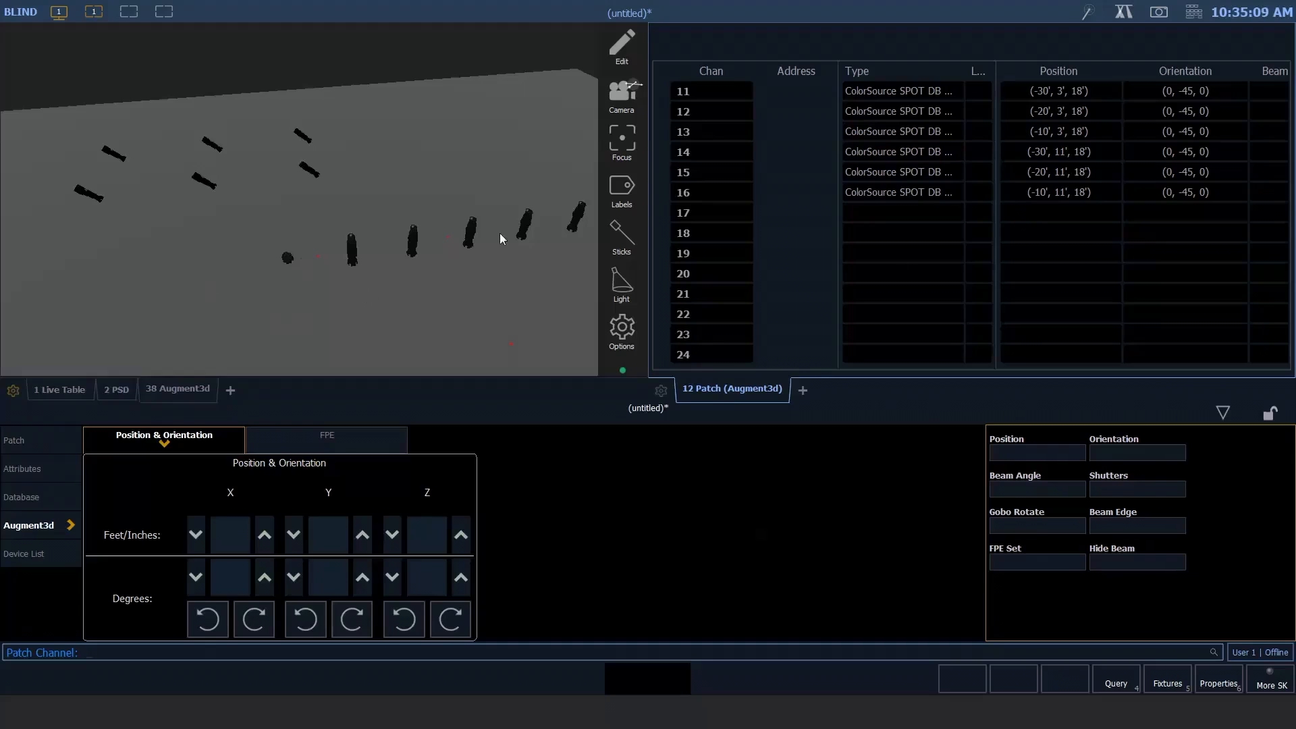
Step: Select channel 1 and set its X orientation to 0 degrees
{"action": "type", "text": "1"}
{"action": "key", "text": "Return"}
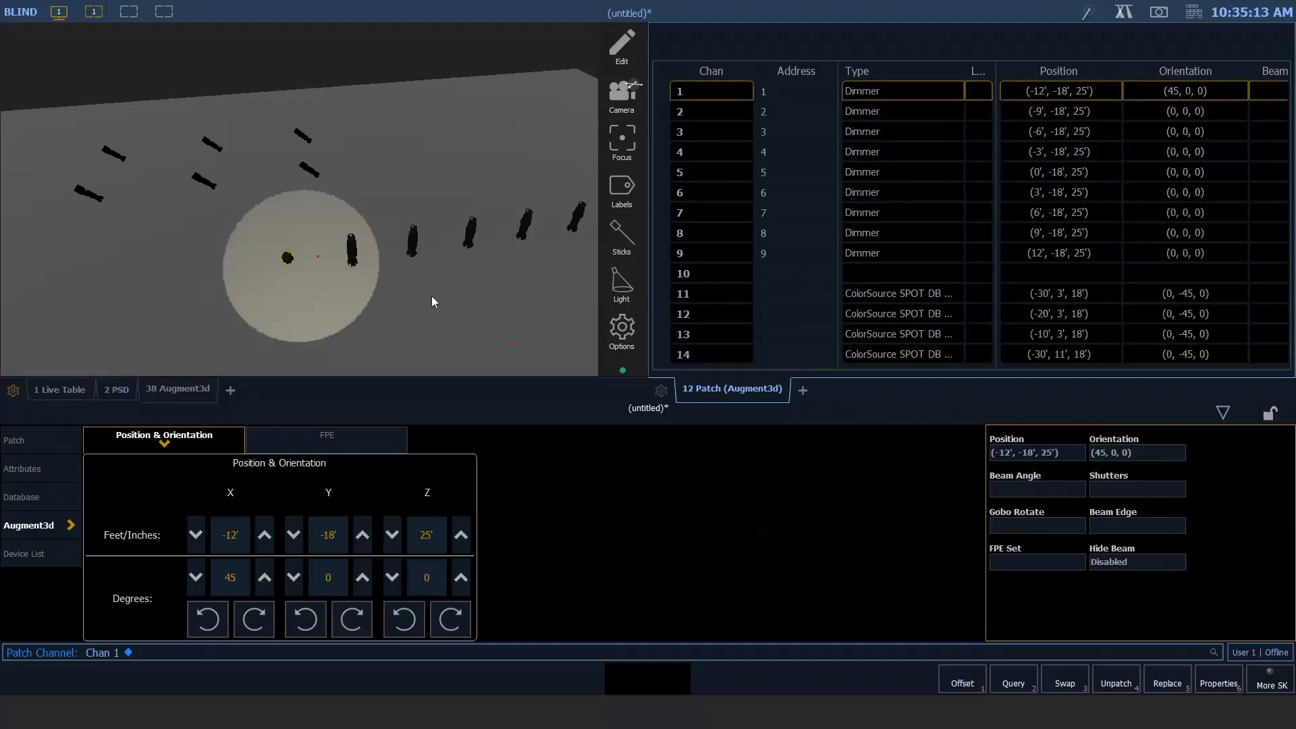
{"action": "left_click_drag", "start_coordinate": [431, 295], "coordinate": [480, 301]}
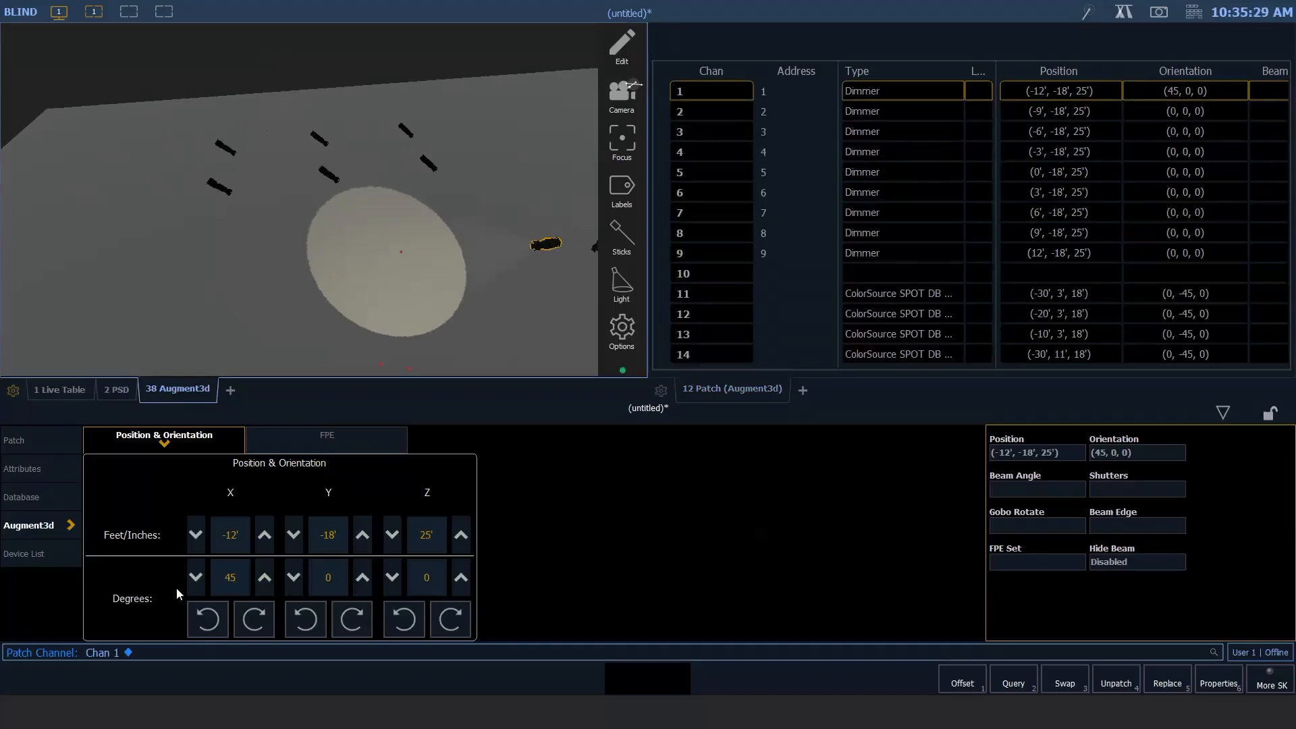
{"action": "left_click", "coordinate": [230, 576]}
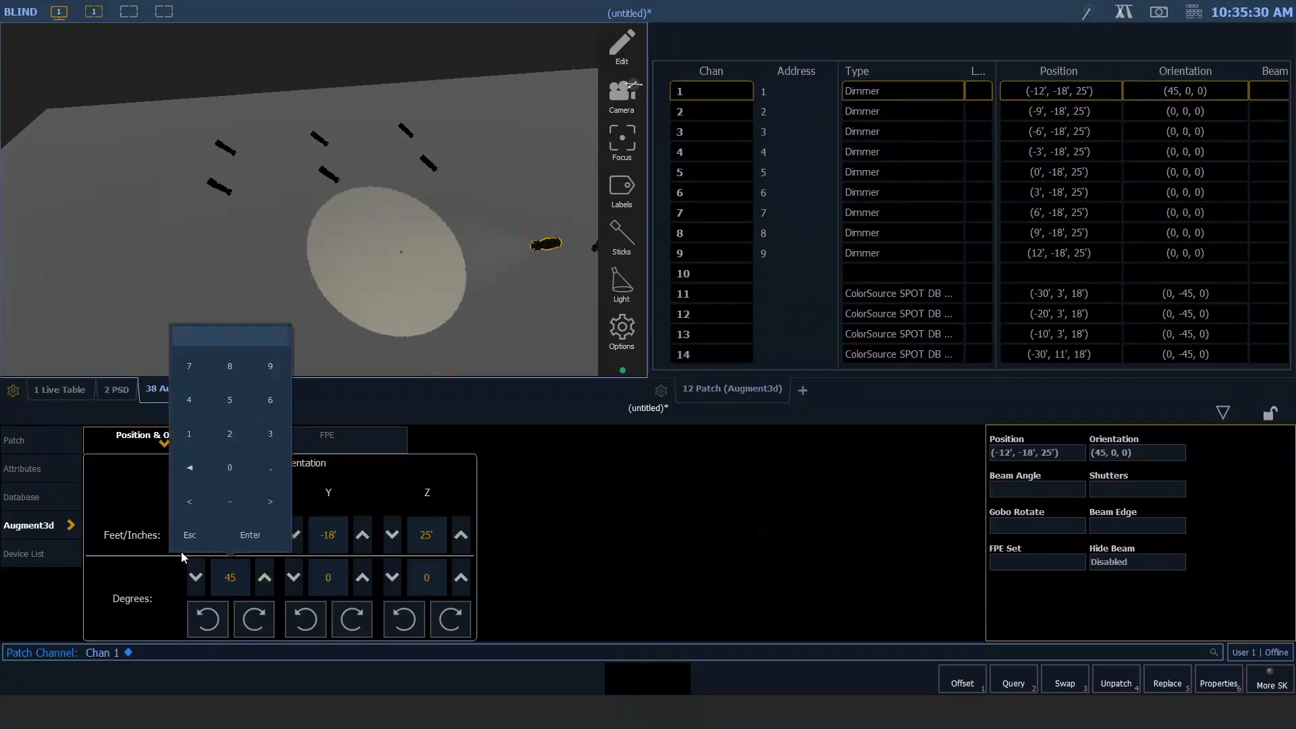
{"action": "type", "text": "0"}
{"action": "key", "text": "Return"}
Step: Set the X orientation of channel 1 to -45 degrees
{"action": "left_click", "coordinate": [231, 577]}
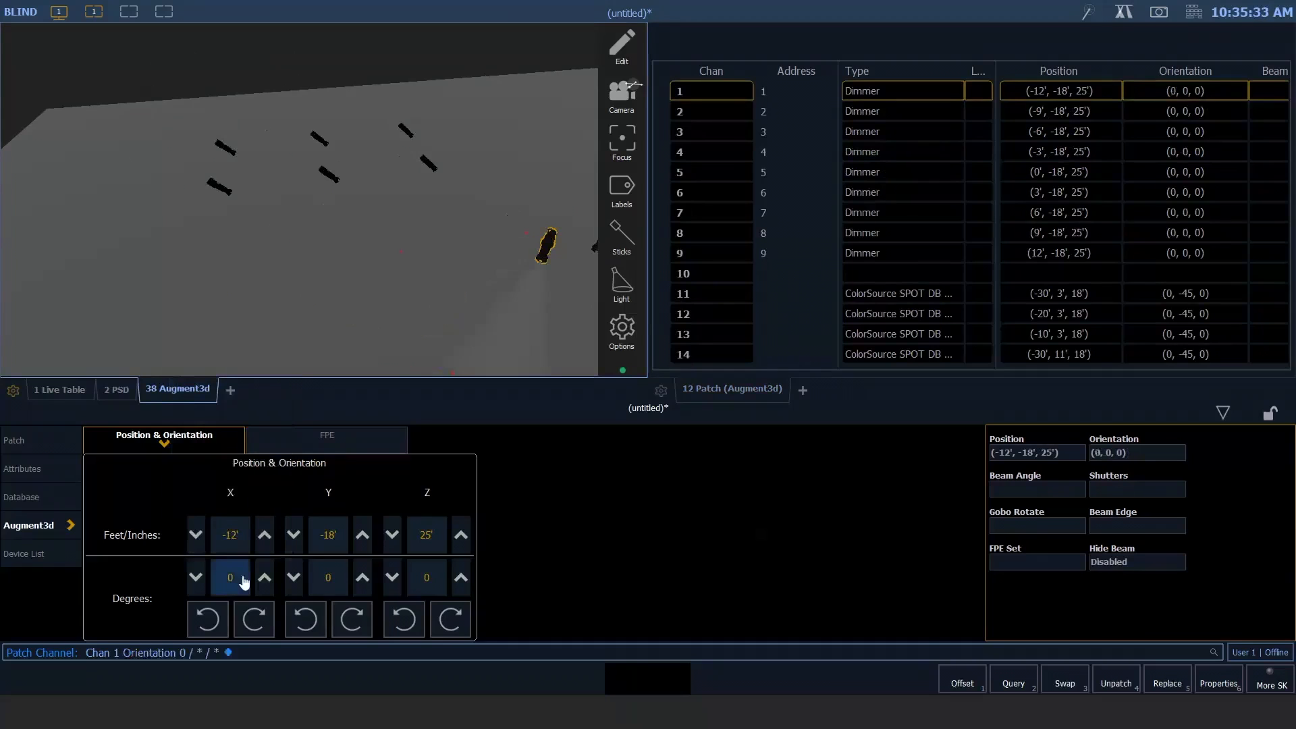
{"action": "type", "text": "-45"}
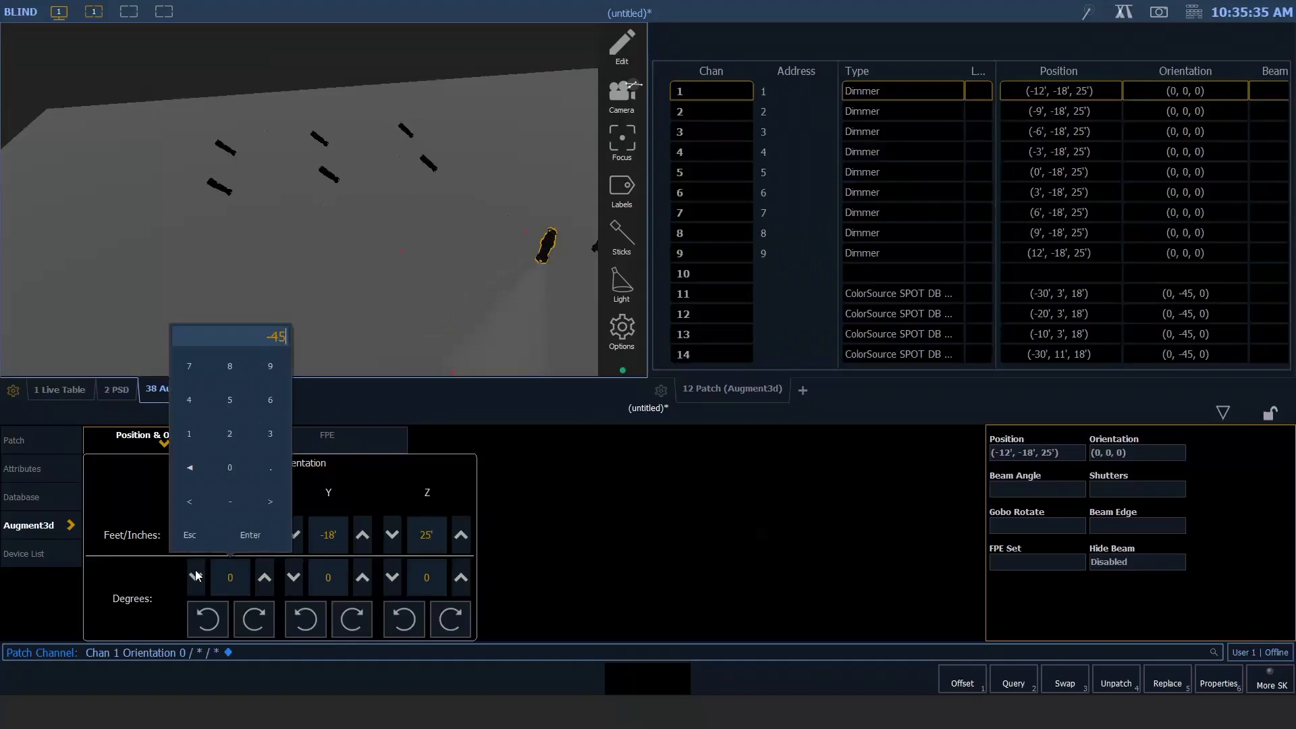
{"action": "key", "text": "Return"}
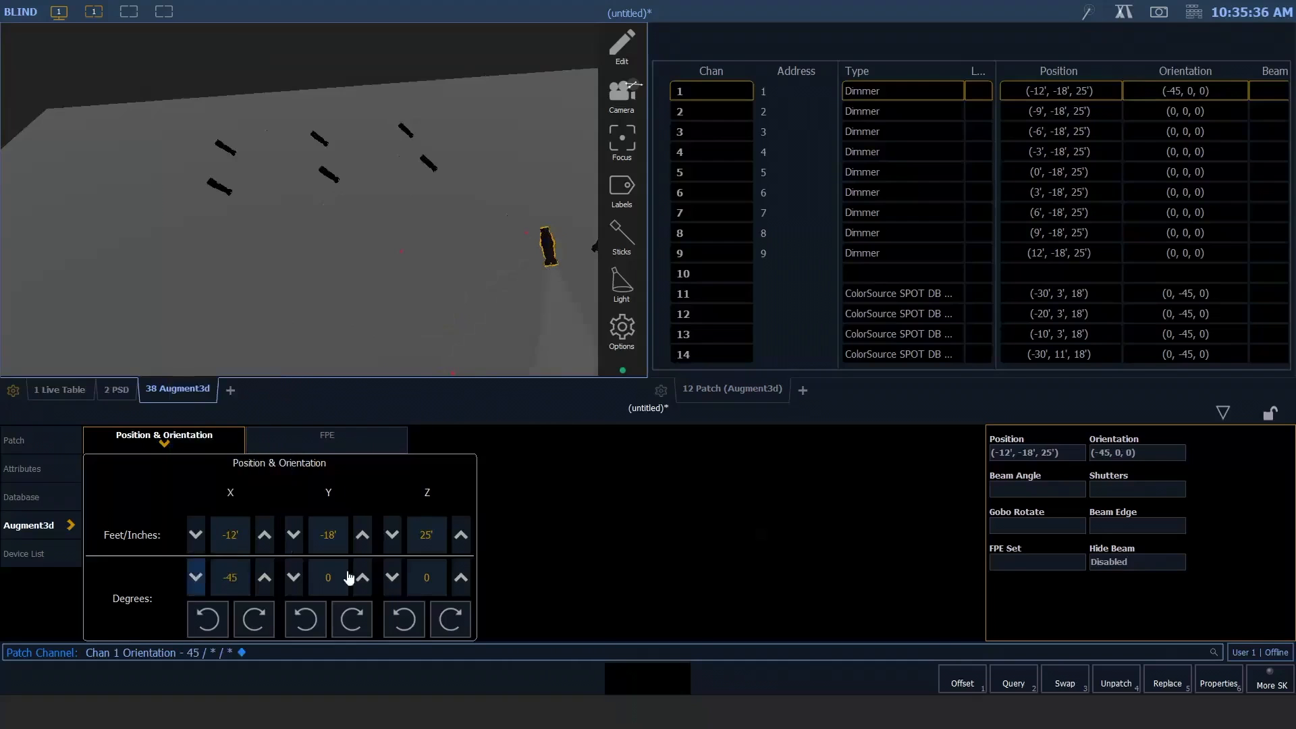
Step: Set the X orientation of channel 1 to 45 degrees
{"action": "left_click_drag", "start_coordinate": [502, 232], "coordinate": [326, 189]}
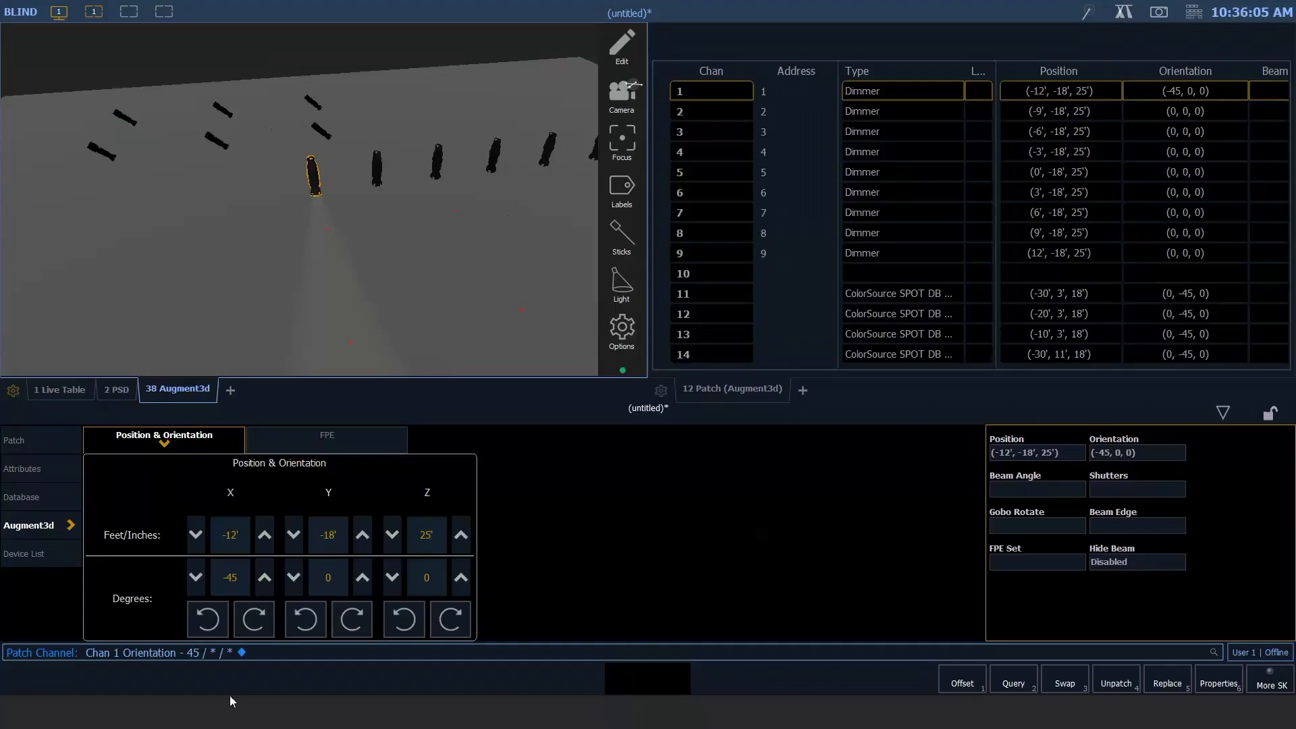
{"action": "left_click", "coordinate": [231, 579]}
{"action": "type", "text": "45"}
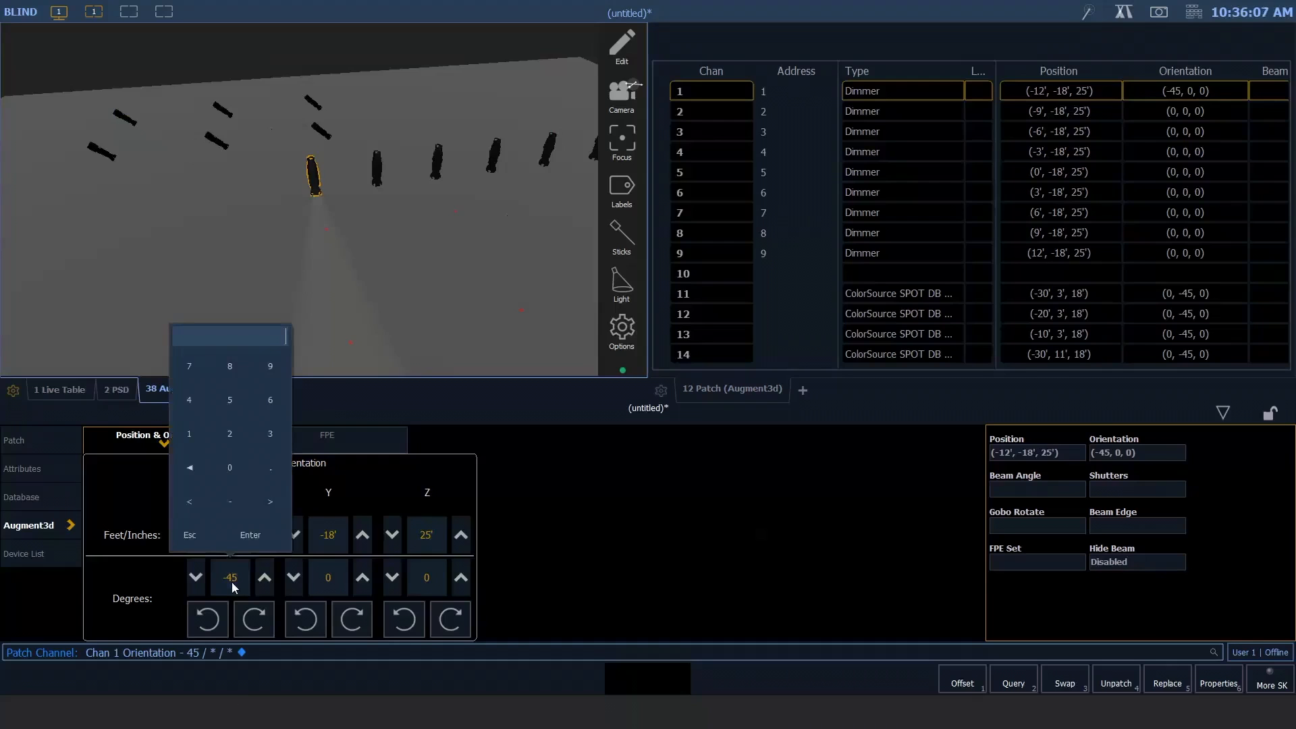
{"action": "key", "text": "Return"}
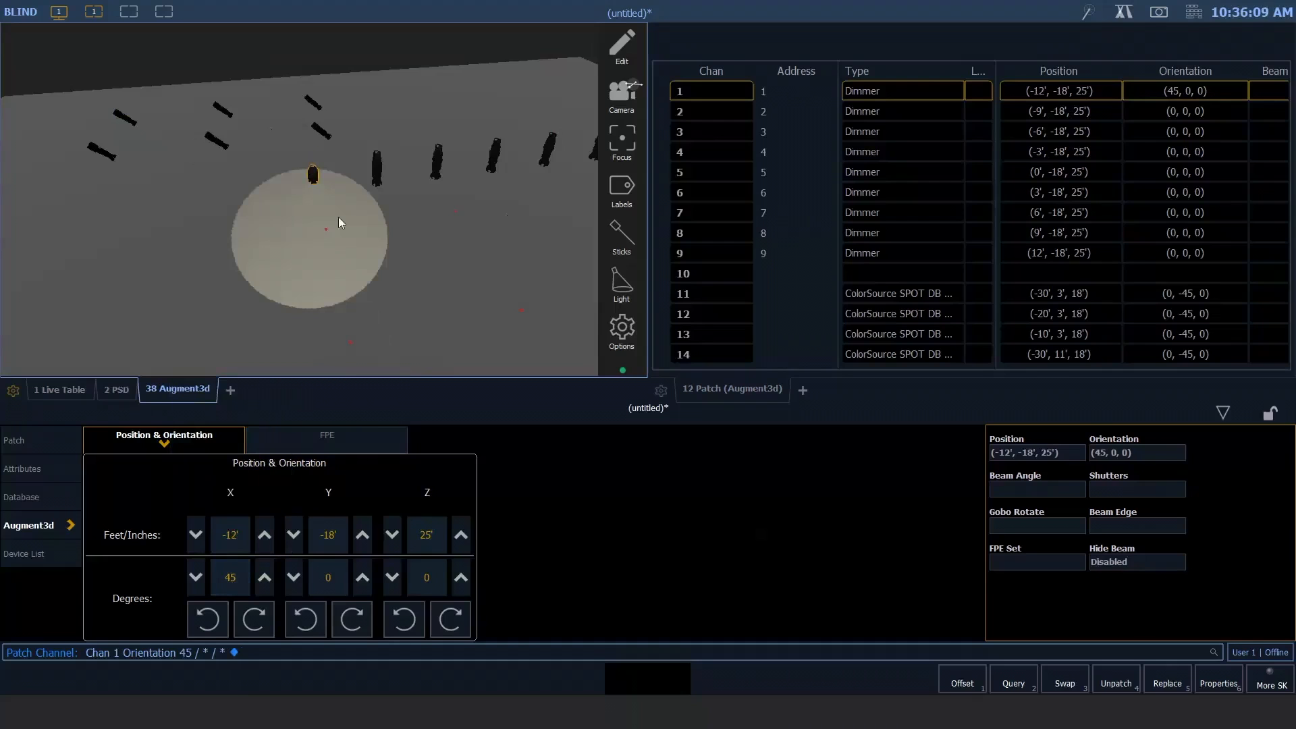
Step: Inspect the fixture model and beam direction of channel 1 up close in the 3D view
{"action": "left_click_drag", "start_coordinate": [338, 216], "coordinate": [347, 286]}
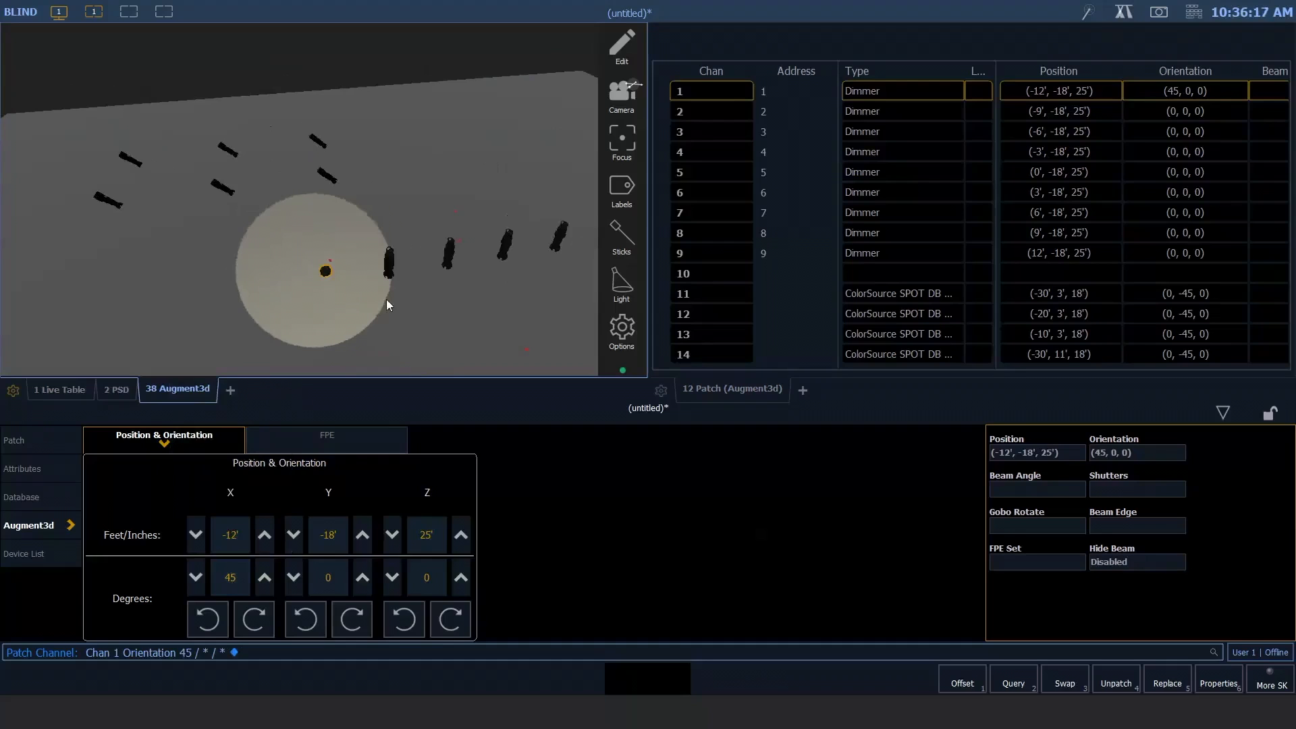
{"action": "left_click_drag", "start_coordinate": [386, 299], "coordinate": [363, 295]}
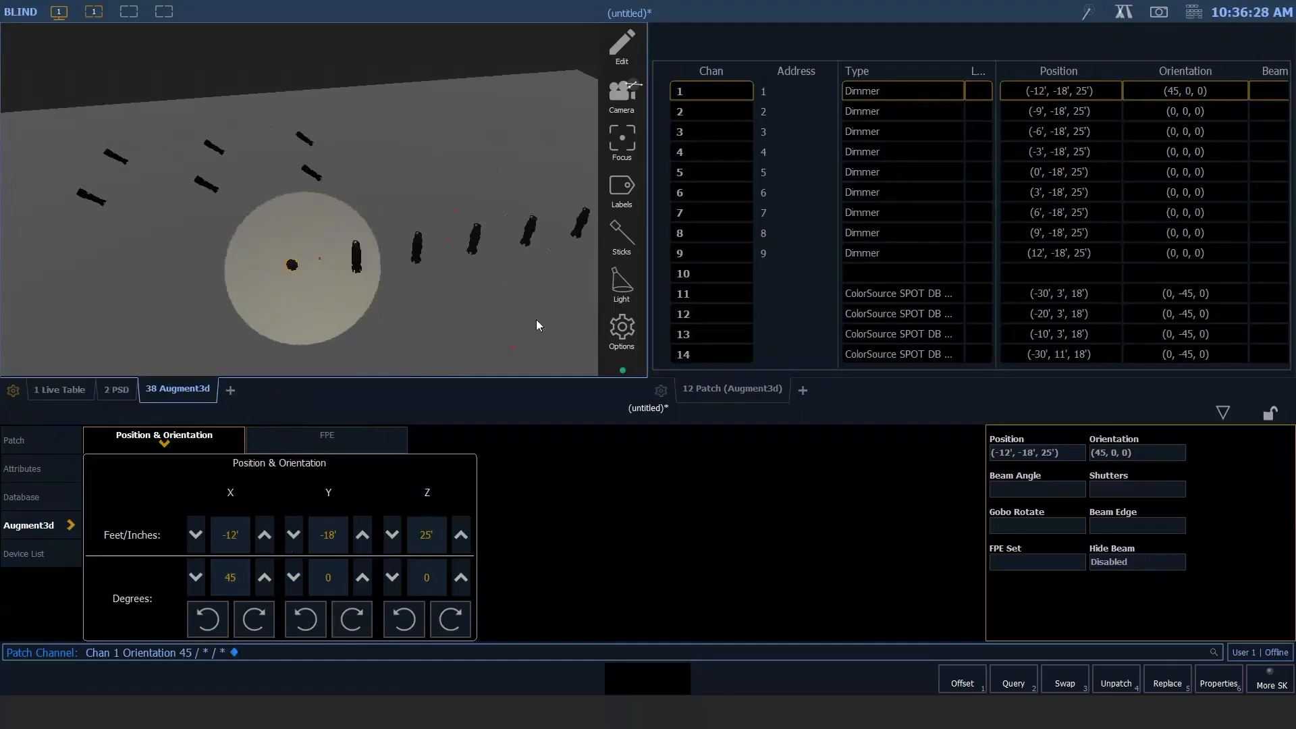
{"action": "left_click", "coordinate": [753, 396]}
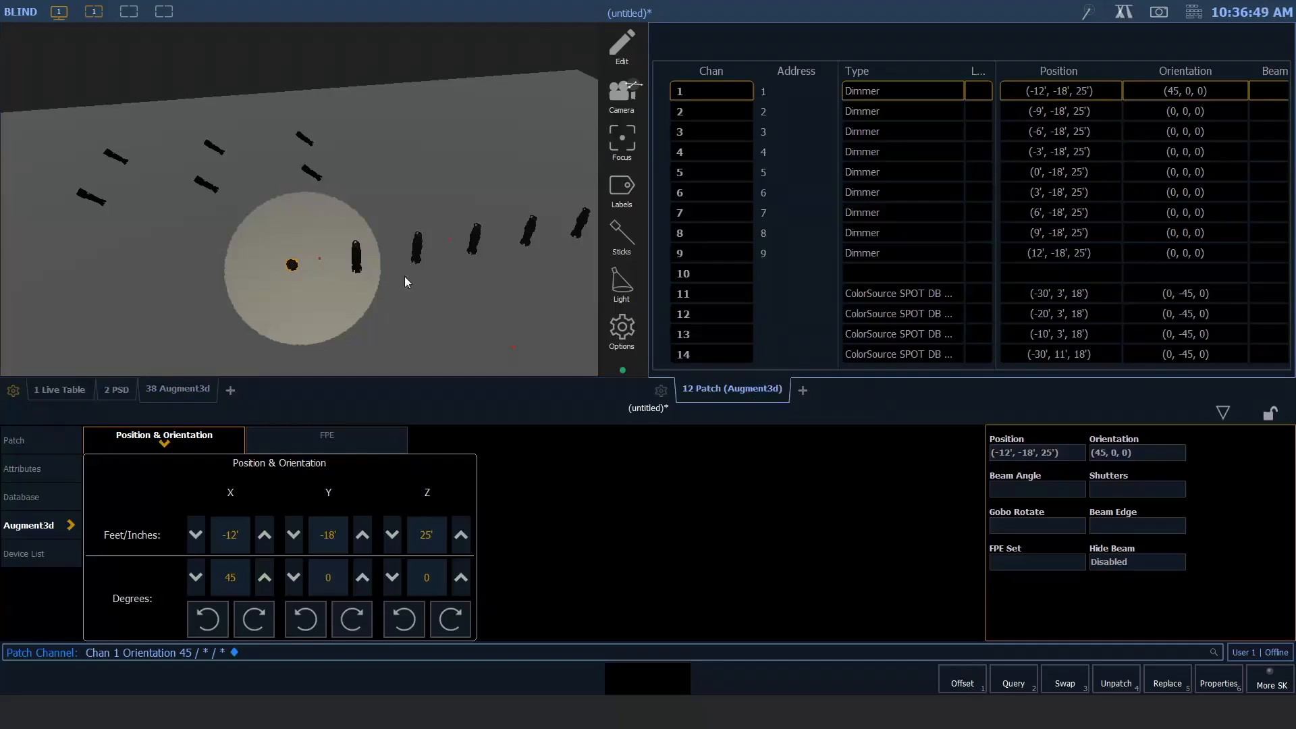
{"action": "scroll", "coordinate": [327, 266], "scroll_direction": "up", "scroll_amount": 5}
{"action": "mouse_move", "coordinate": [357, 253]}
{"action": "left_mouse_down"}
{"action": "mouse_move", "coordinate": [366, 234]}
{"action": "mouse_move", "coordinate": [342, 241]}
{"action": "mouse_move", "coordinate": [370, 245]}
{"action": "left_mouse_up"}
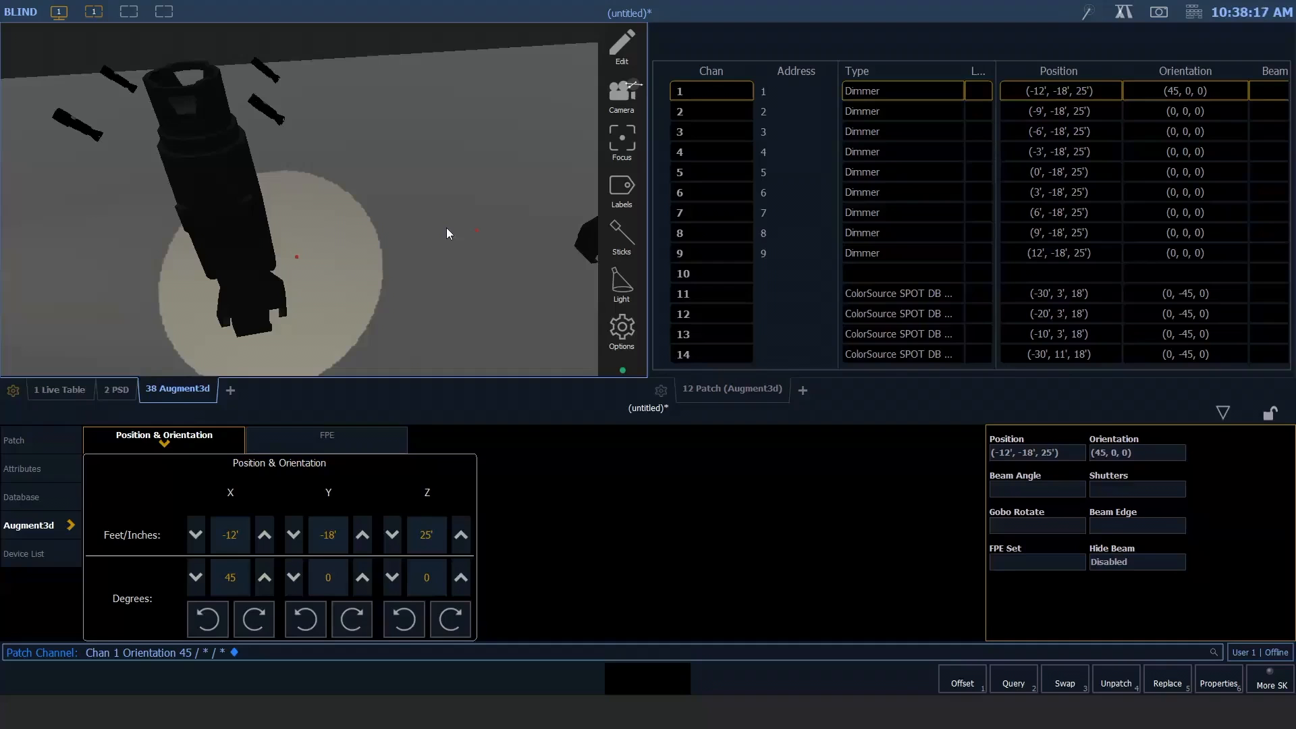
Step: Search the fixture library for "parcan" and assign the Generic Parcan type to channel 18
{"action": "left_click", "coordinate": [753, 395]}
{"action": "scroll", "coordinate": [965, 245], "scroll_direction": "down", "scroll_amount": 7}
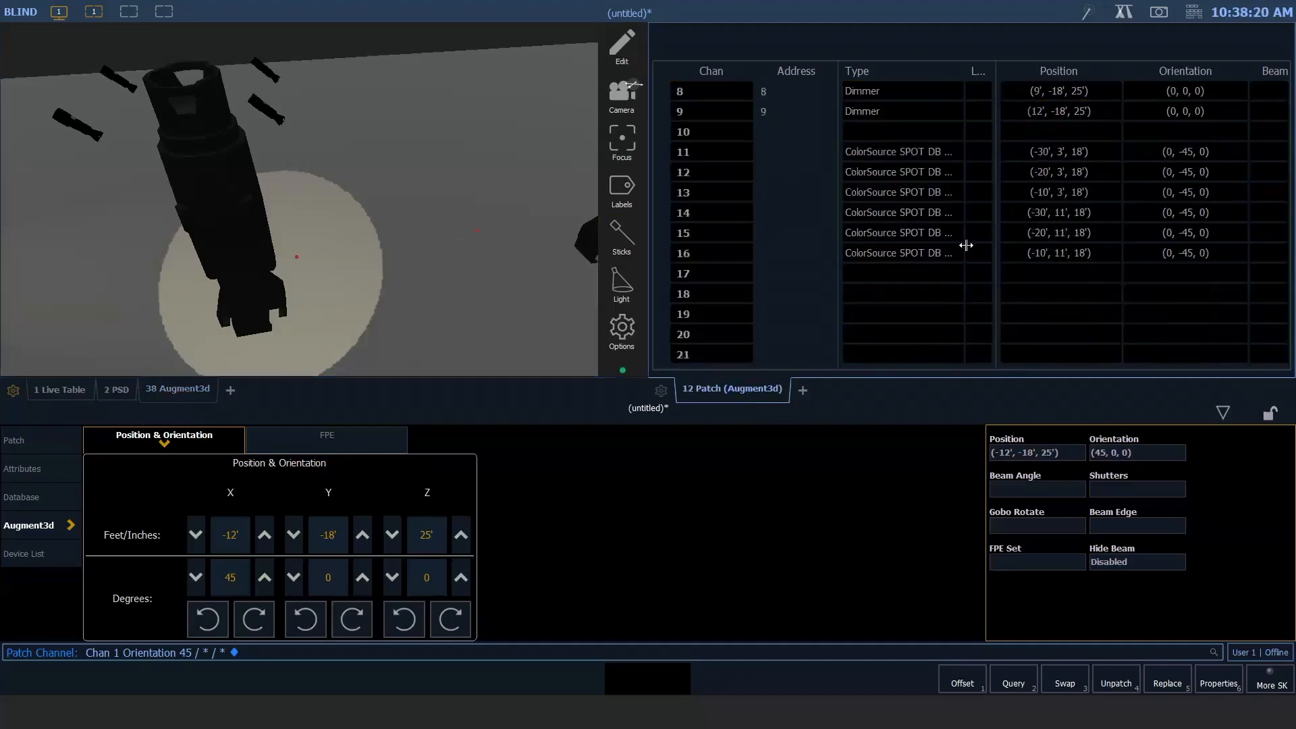
{"action": "type", "text": "18"}
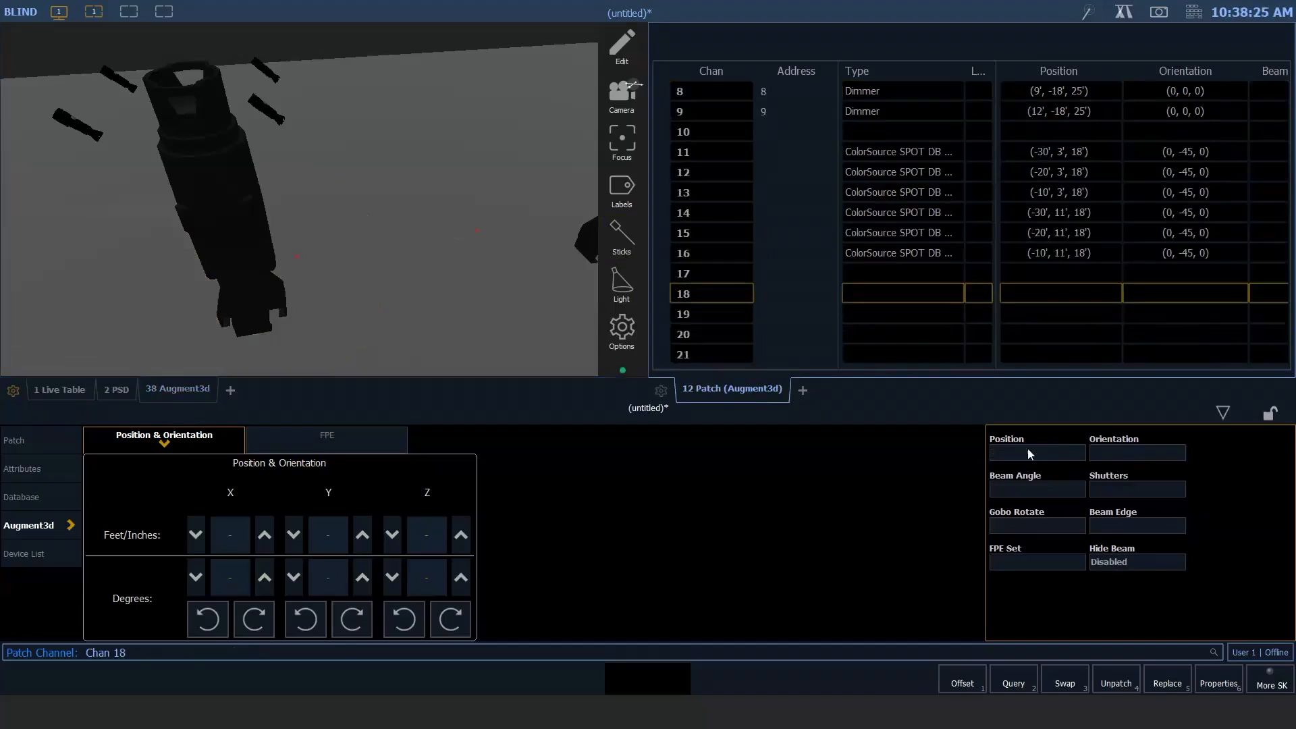
{"action": "left_click", "coordinate": [38, 440]}
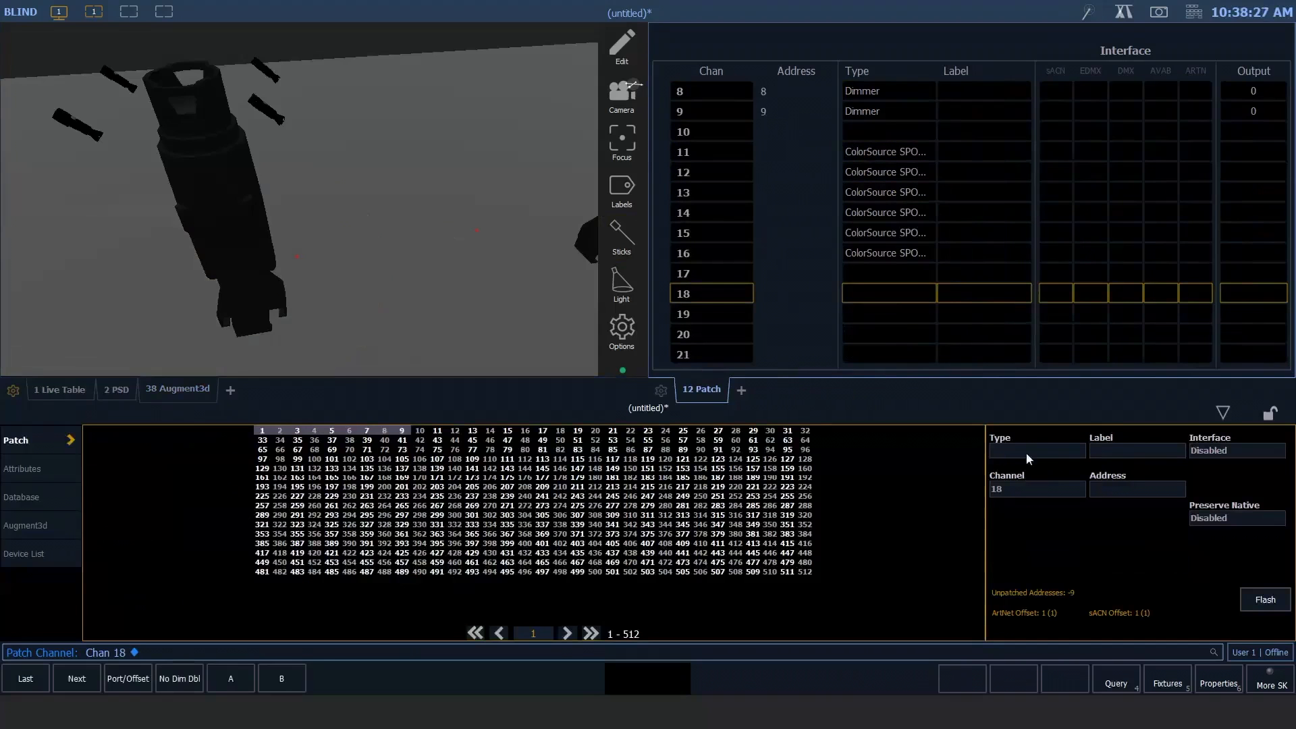
{"action": "left_click", "coordinate": [1026, 456]}
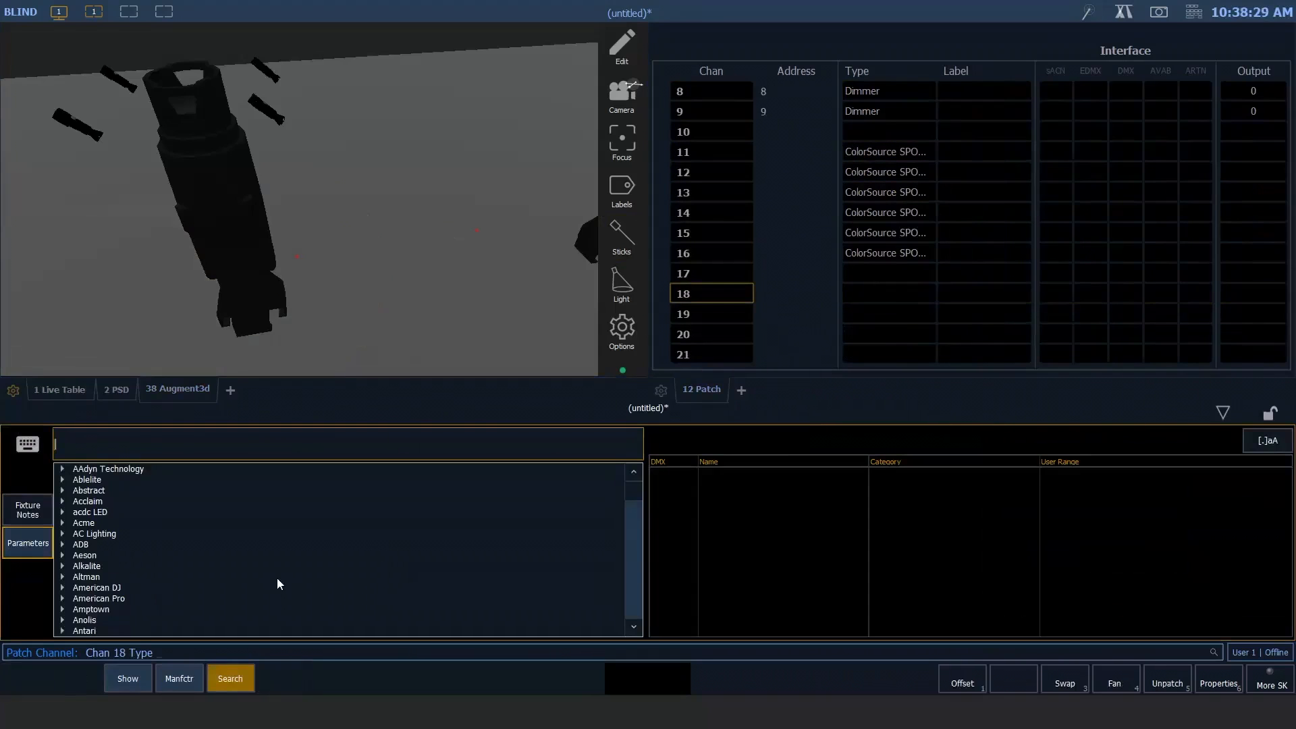
{"action": "type", "text": "parcan"}
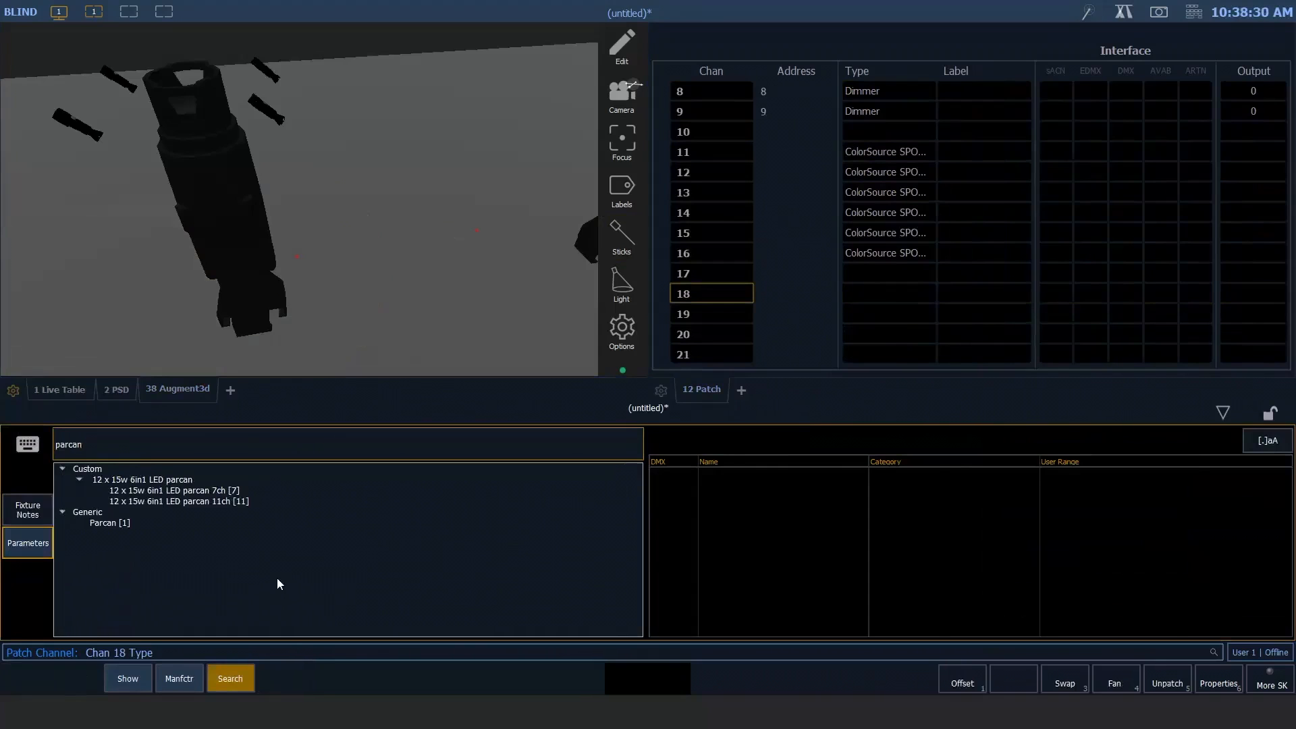
{"action": "key", "text": "Tab"}
{"action": "key", "text": "Down"}
{"action": "key", "text": "Down"}
{"action": "key", "text": "Down"}
{"action": "key", "text": "Down"}
{"action": "key", "text": "Down"}
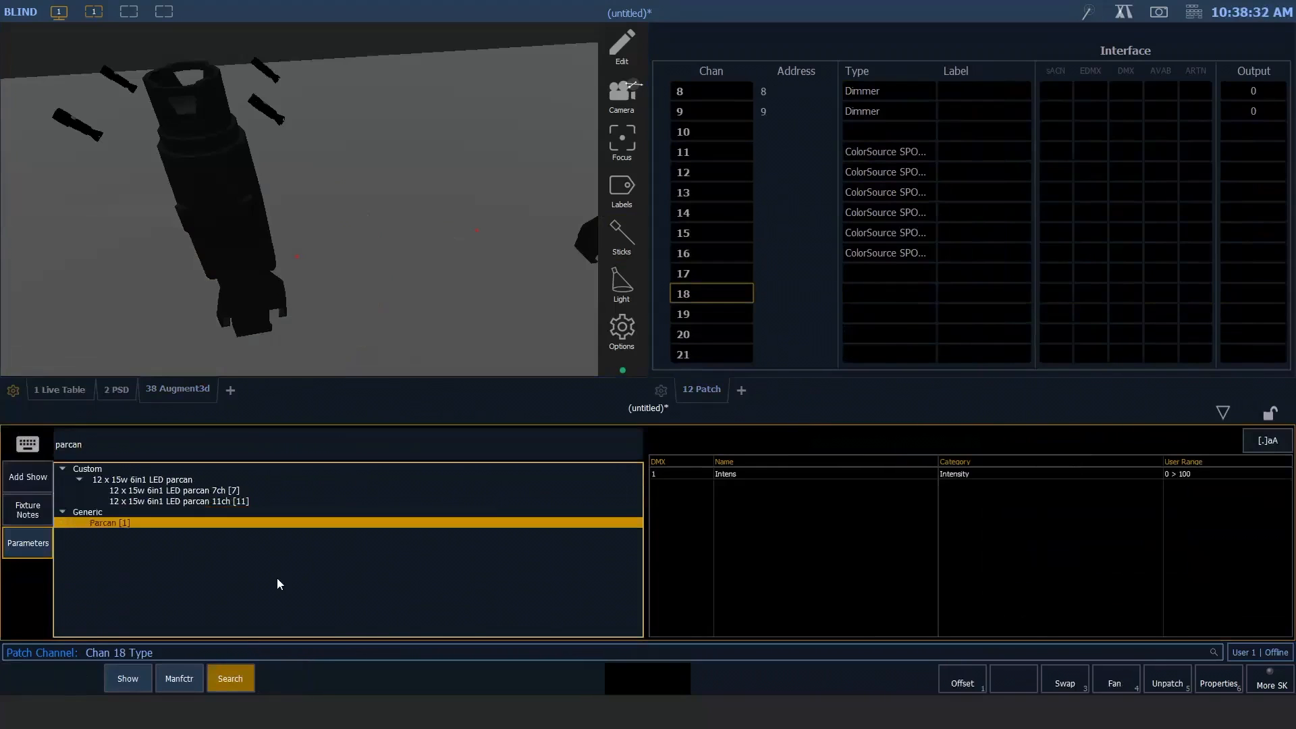
{"action": "key", "text": "Return"}
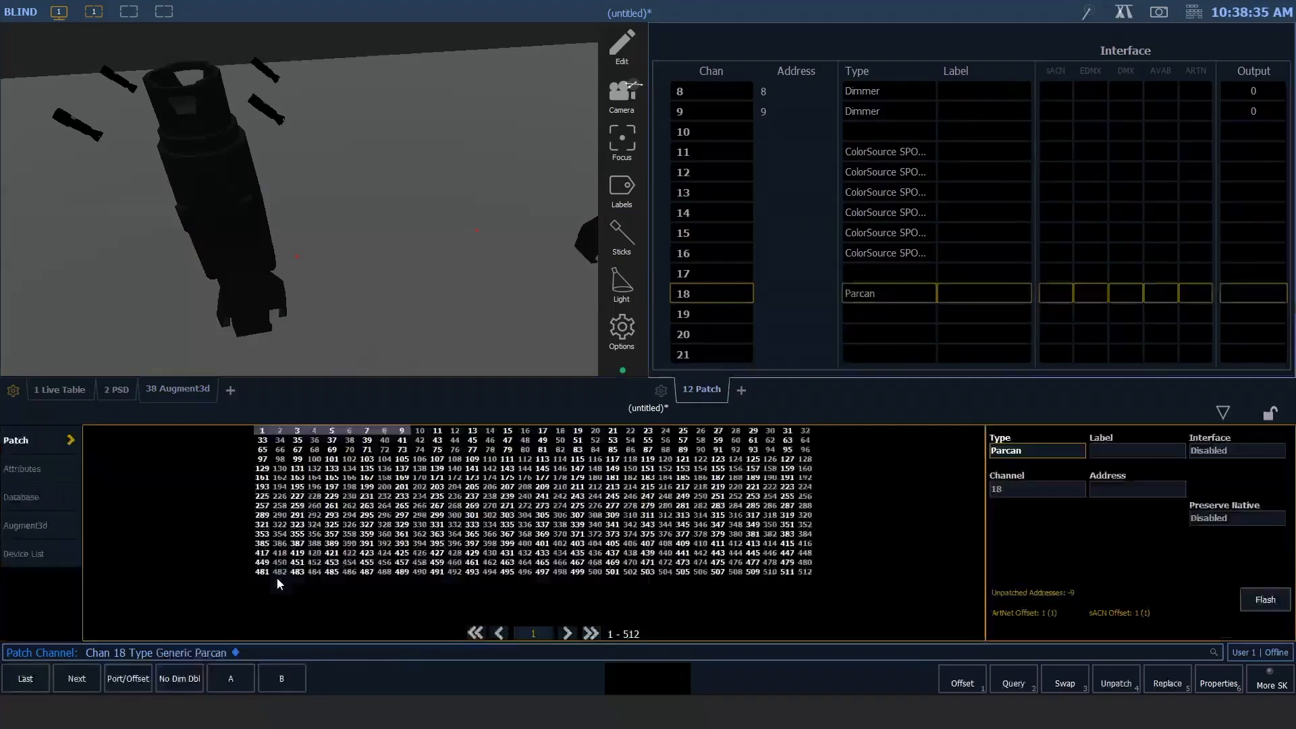
Step: Set the Z position of channel 18 to 18 feet in its Augment3d patch settings
{"action": "left_click", "coordinate": [46, 528]}
{"action": "left_click", "coordinate": [428, 534]}
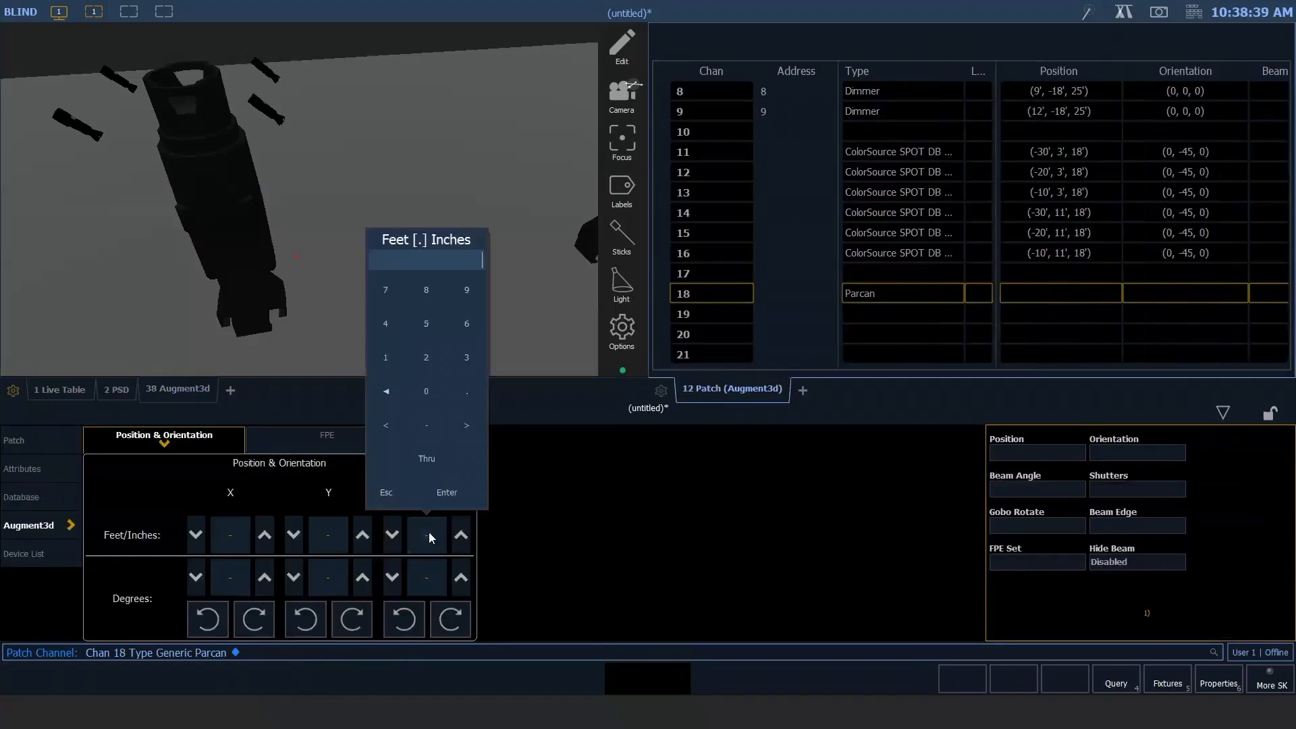
{"action": "type", "text": "18"}
{"action": "key", "text": "Return"}
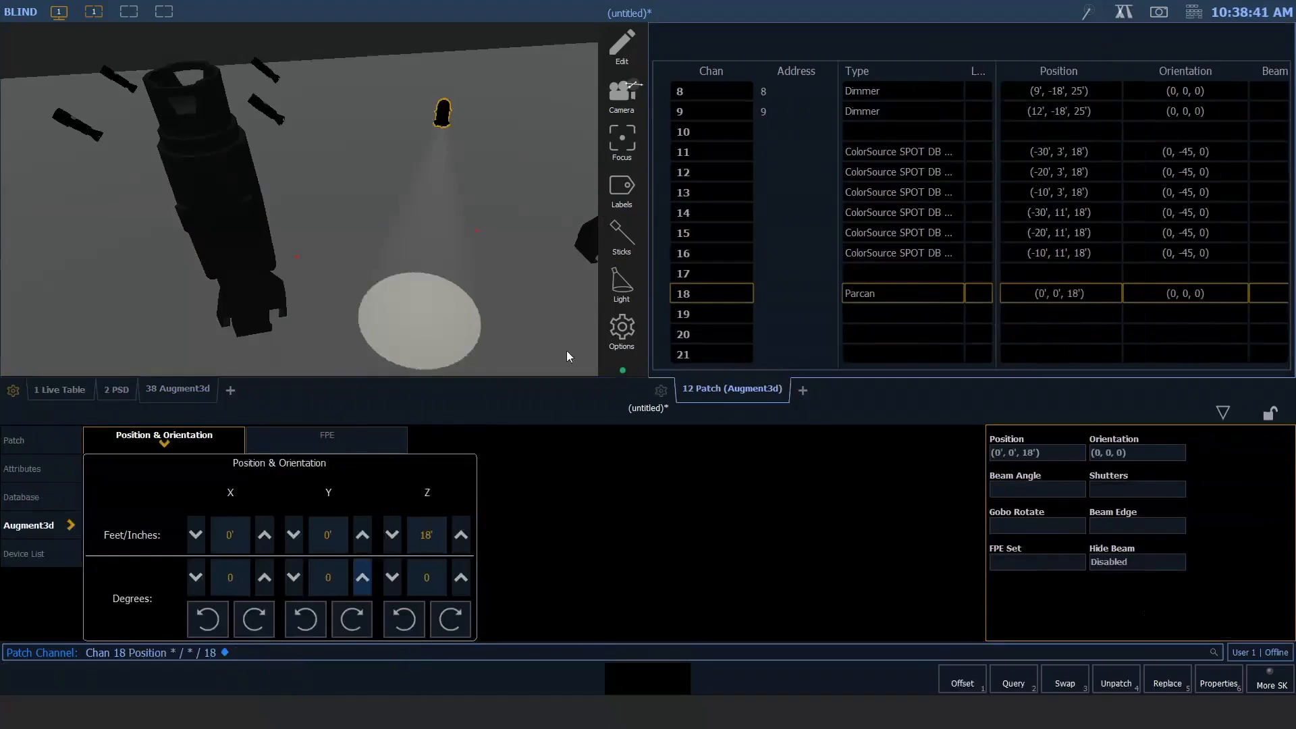
{"action": "scroll", "coordinate": [463, 152], "scroll_direction": "up", "scroll_amount": 3}
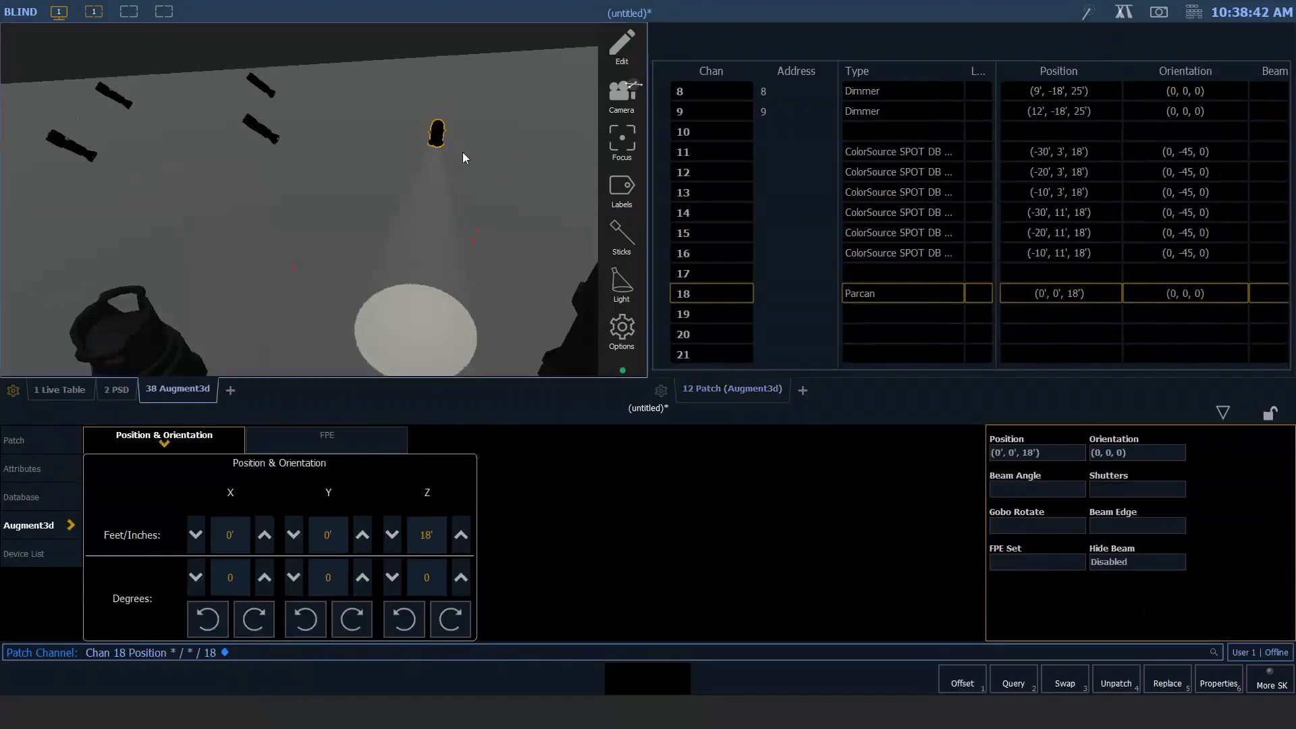
{"action": "middle_click_drag", "start_coordinate": [459, 120], "coordinate": [499, 180]}
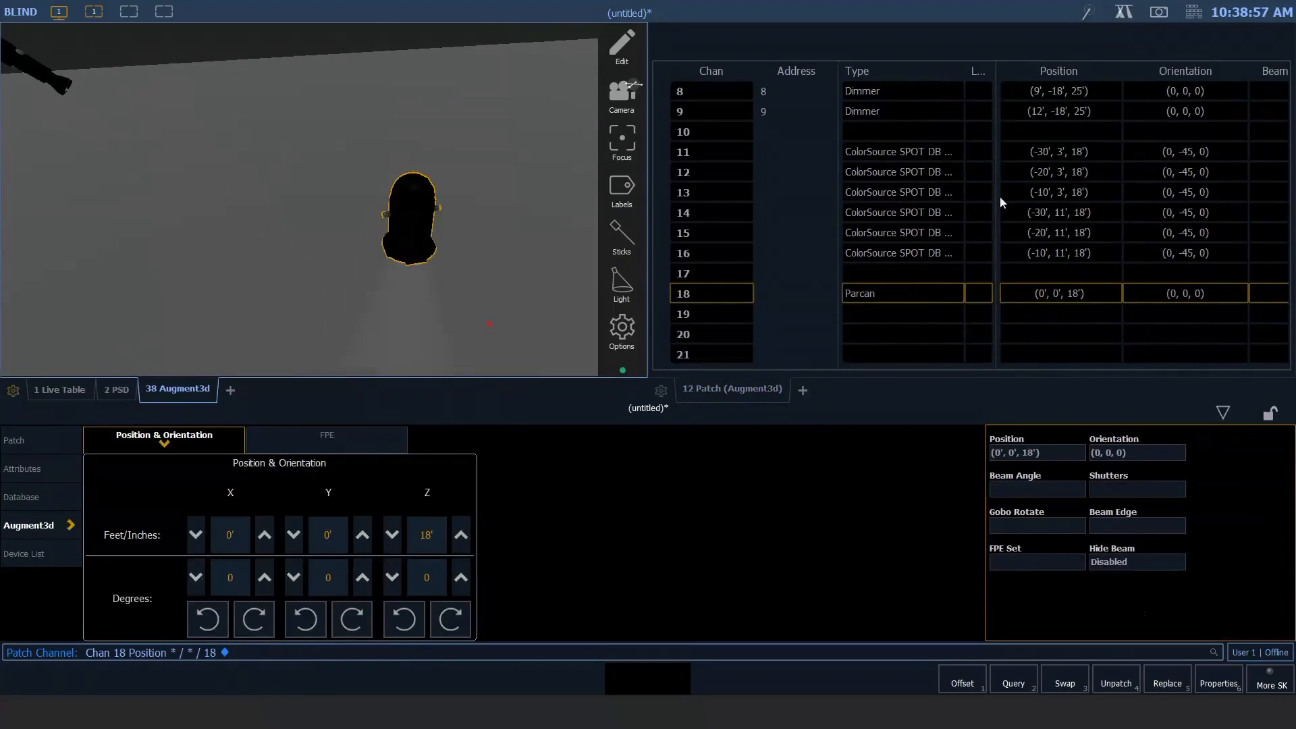
Step: Select channels 11 thru 16 and set their Augment3d beam angle to 26 degrees
{"action": "mouse_move", "coordinate": [456, 302]}
{"action": "middle_mouse_down"}
{"action": "mouse_move", "coordinate": [443, 223]}
{"action": "mouse_move", "coordinate": [464, 291]}
{"action": "middle_mouse_up"}
{"action": "scroll", "coordinate": [463, 290], "scroll_direction": "down", "scroll_amount": 3}
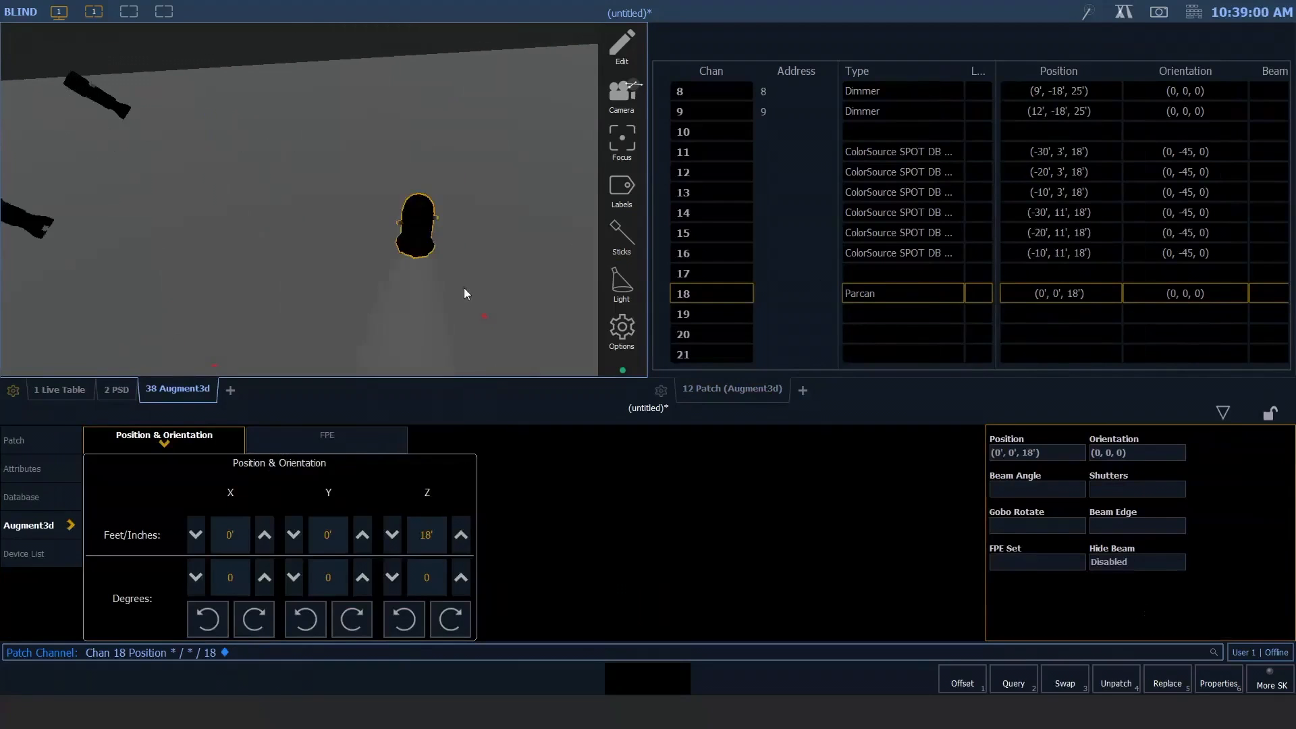
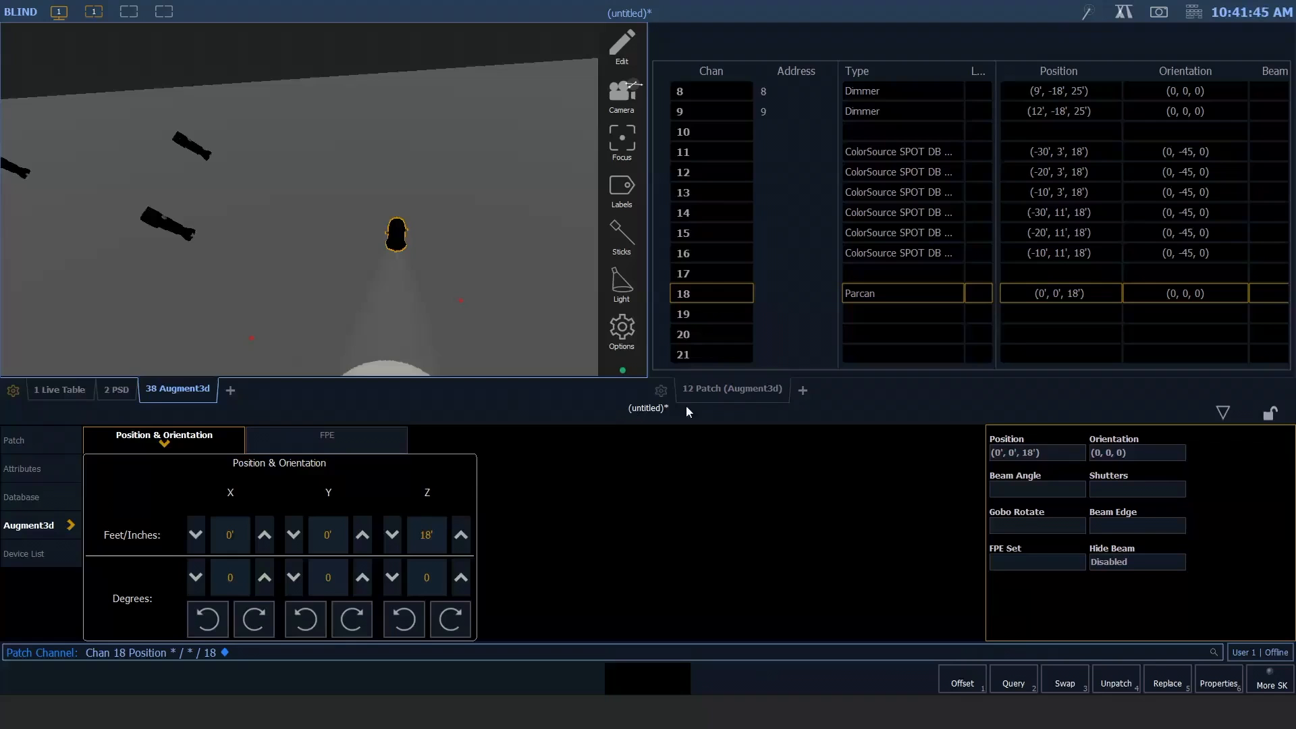
{"action": "left_click", "coordinate": [752, 387]}
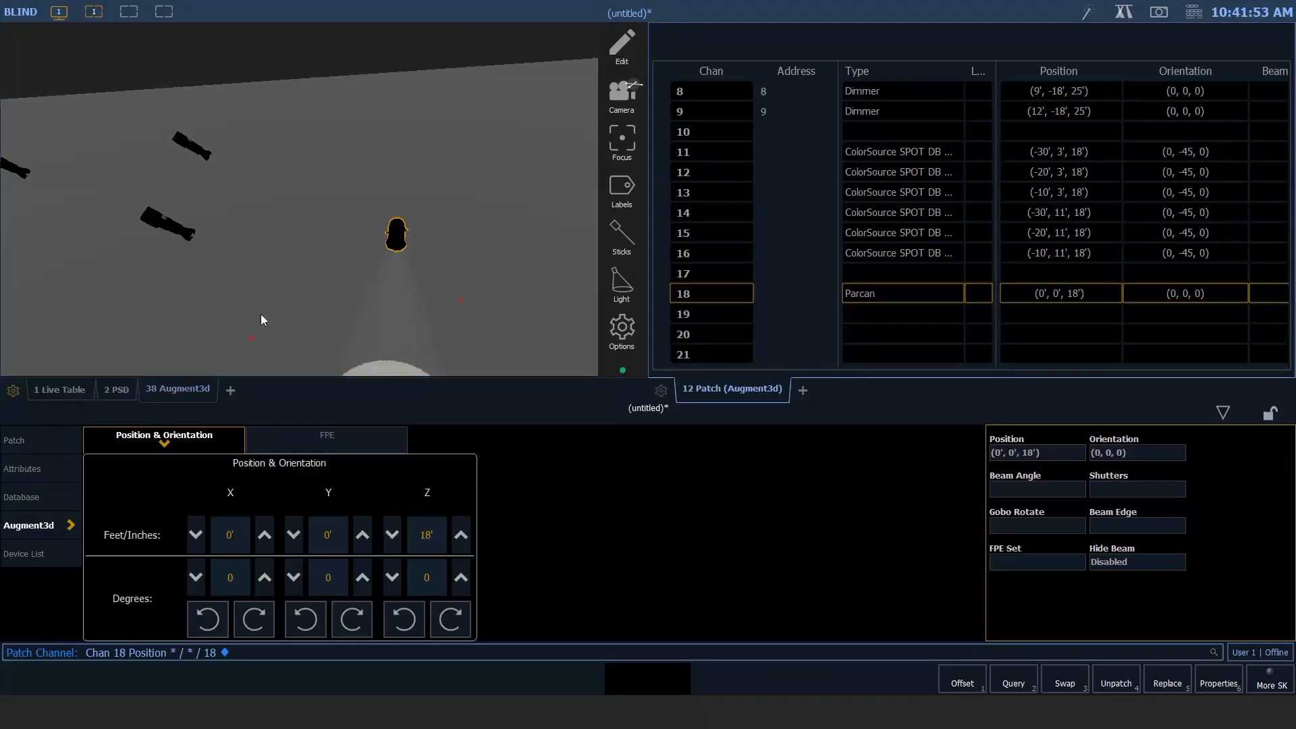
{"action": "left_click_drag", "start_coordinate": [261, 314], "coordinate": [359, 95]}
{"action": "scroll", "coordinate": [436, 257], "scroll_direction": "down", "scroll_amount": 4}
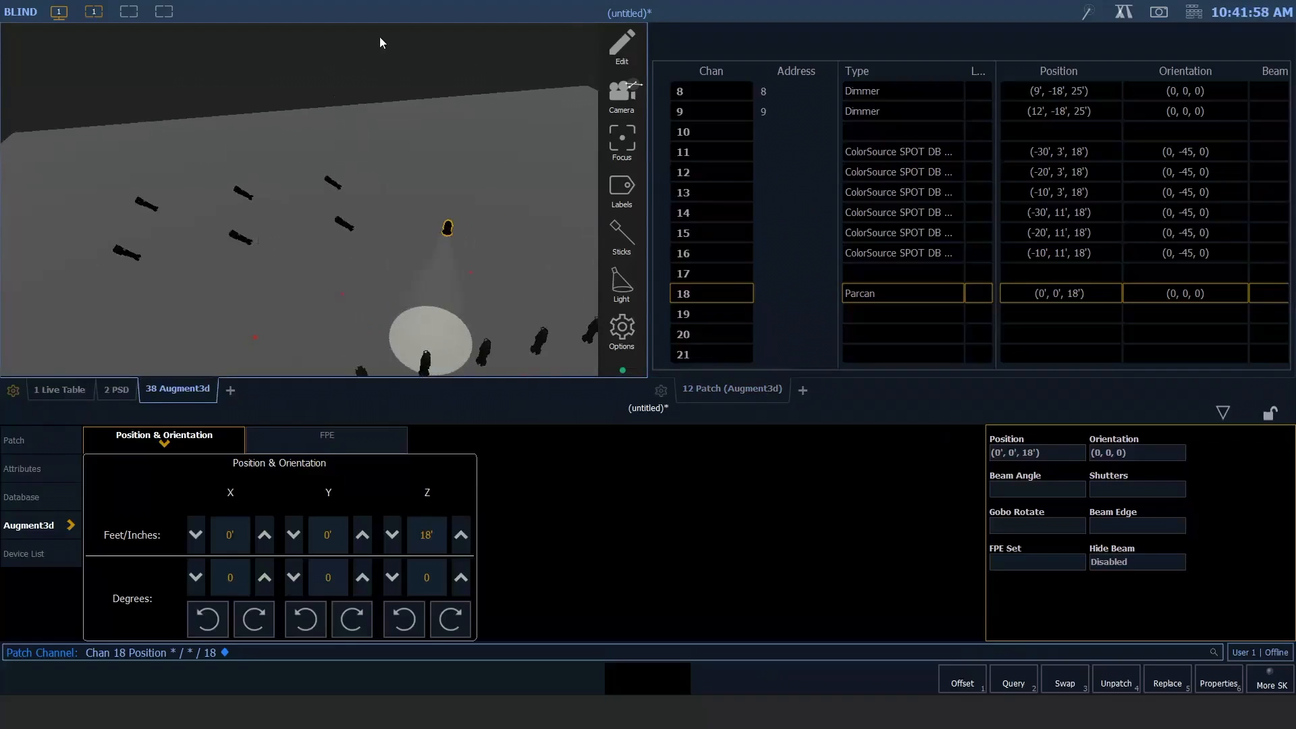
{"action": "type", "text": "11t"}
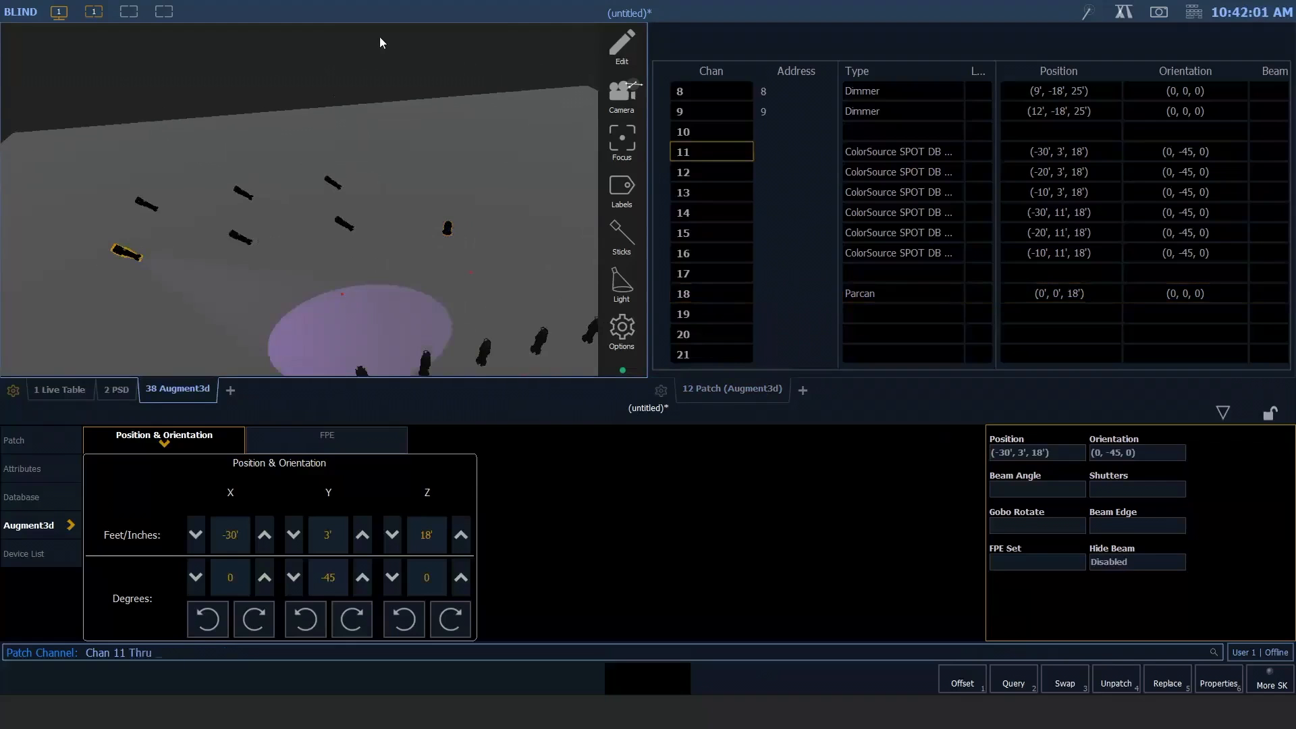
{"action": "type", "text": "16"}
{"action": "key", "text": "Return"}
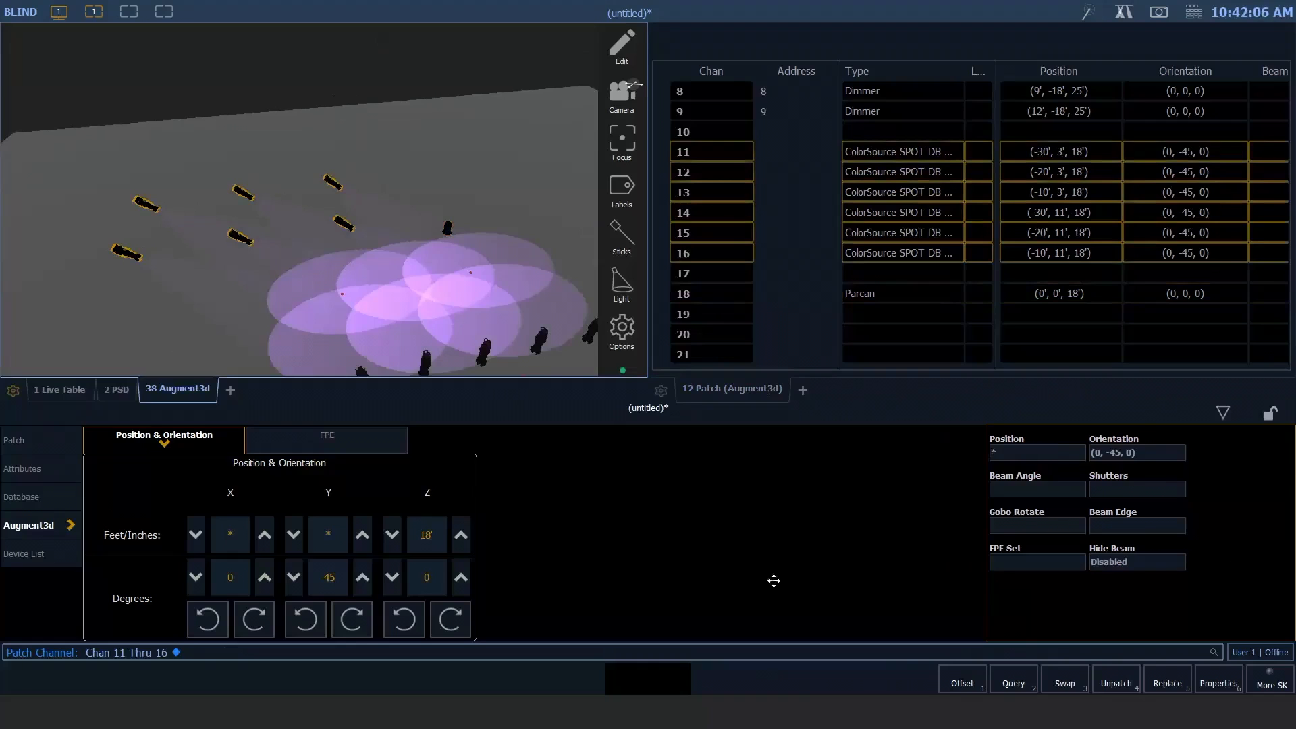
{"action": "left_click", "coordinate": [1044, 491]}
{"action": "type", "text": "26"}
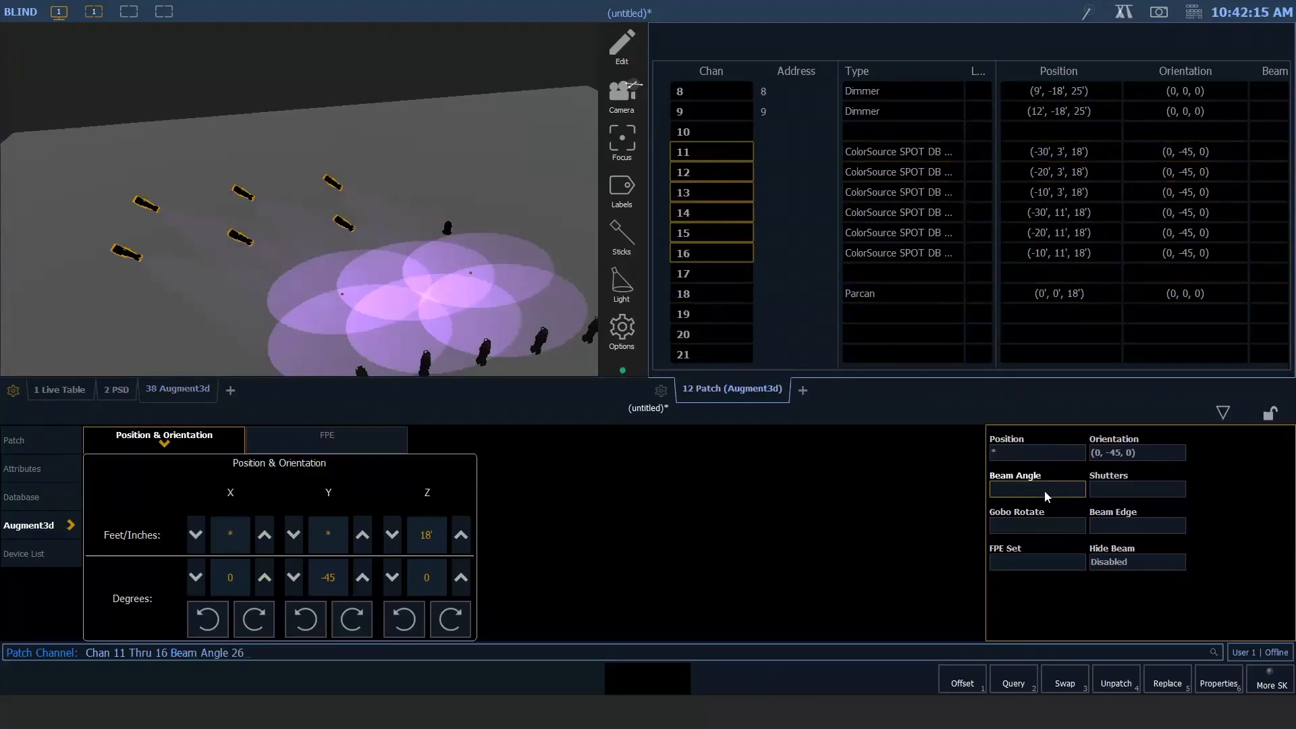
{"action": "key", "text": "Return"}
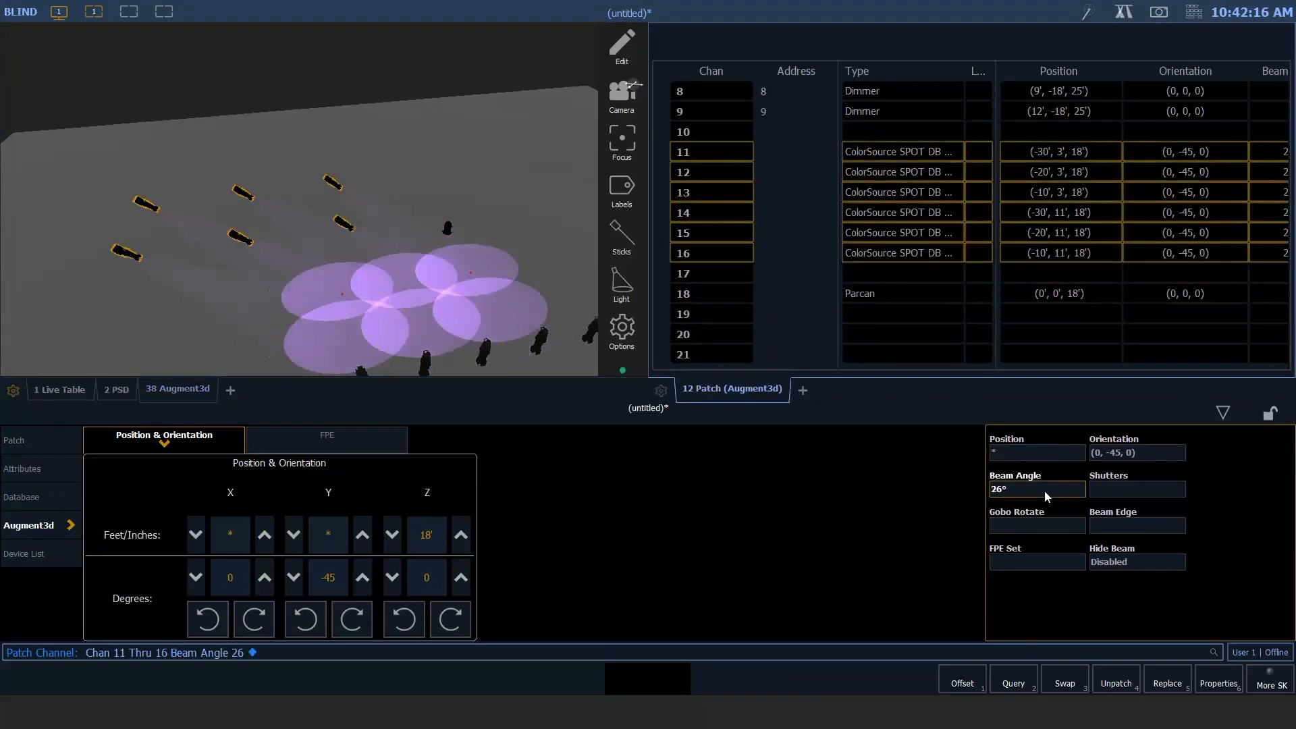
Step: Clear the beam angle of channels 11 thru 16 and try 36 degrees instead
{"action": "left_click", "coordinate": [1044, 492]}
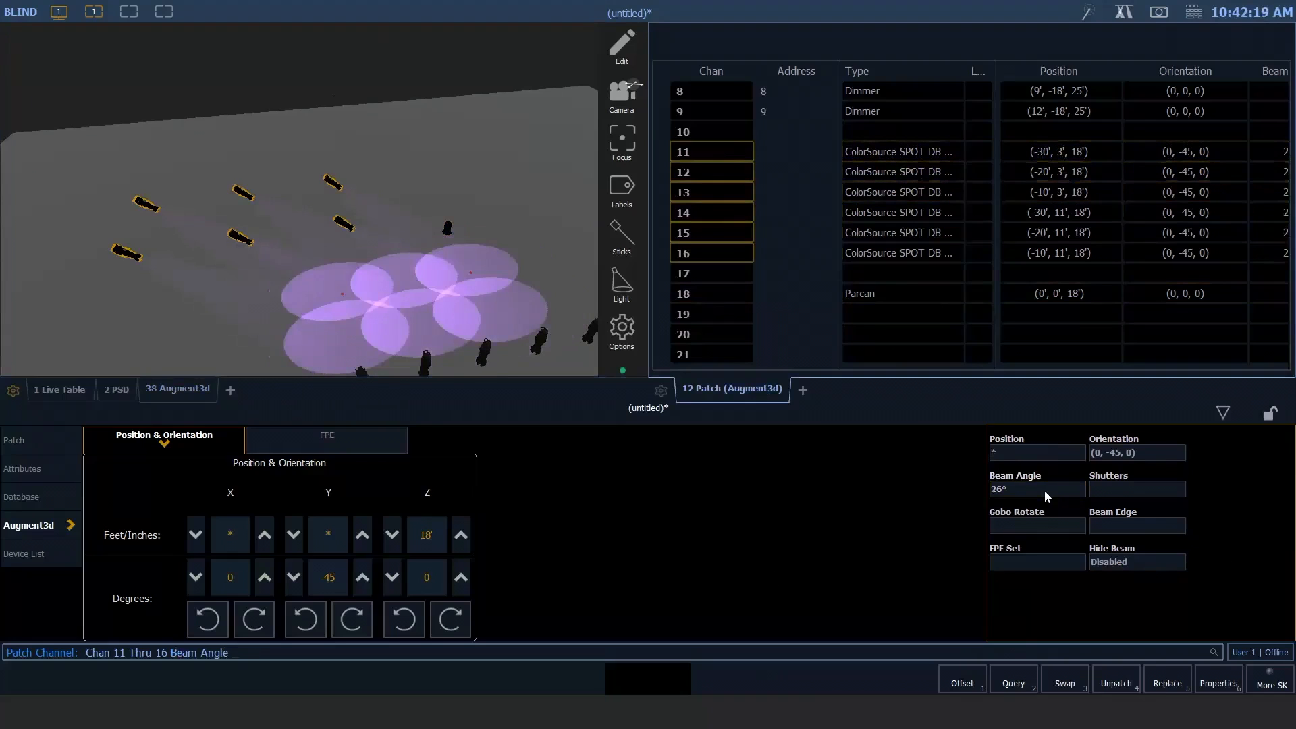
{"action": "key", "text": "Return"}
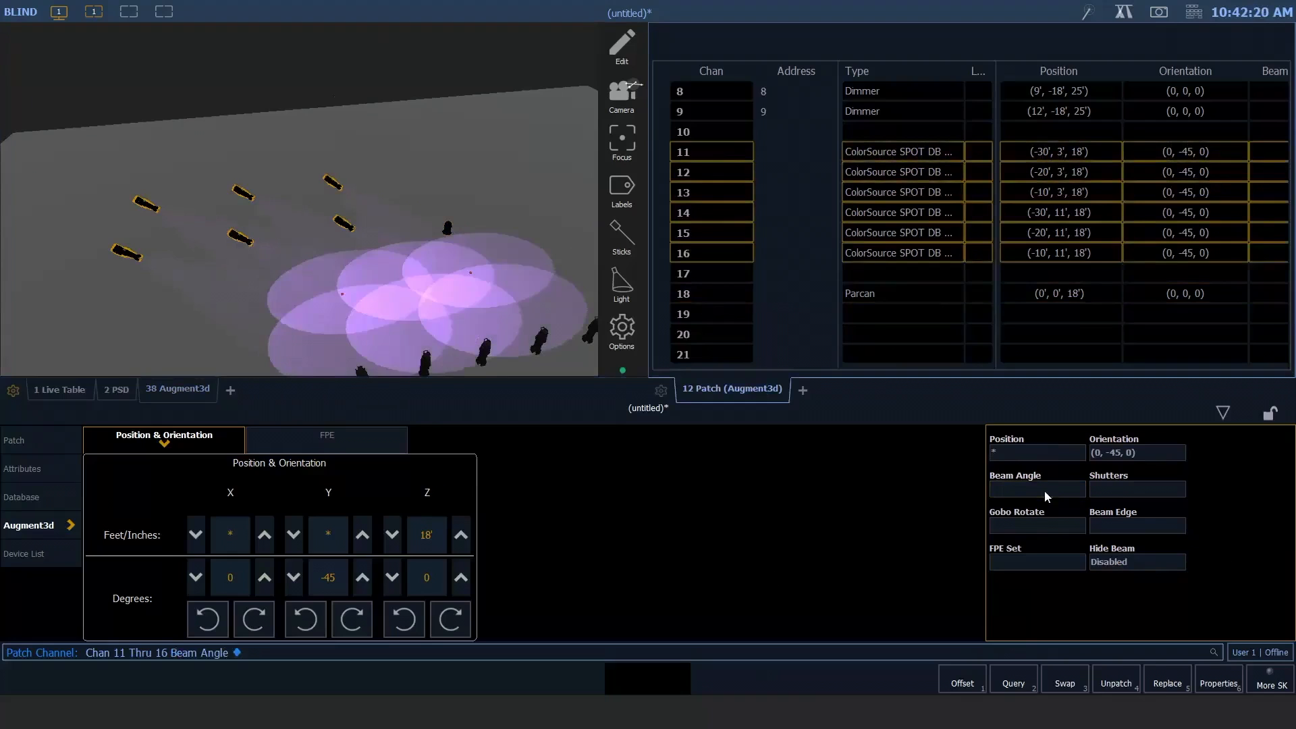
{"action": "left_click", "coordinate": [1043, 492]}
{"action": "type", "text": "36"}
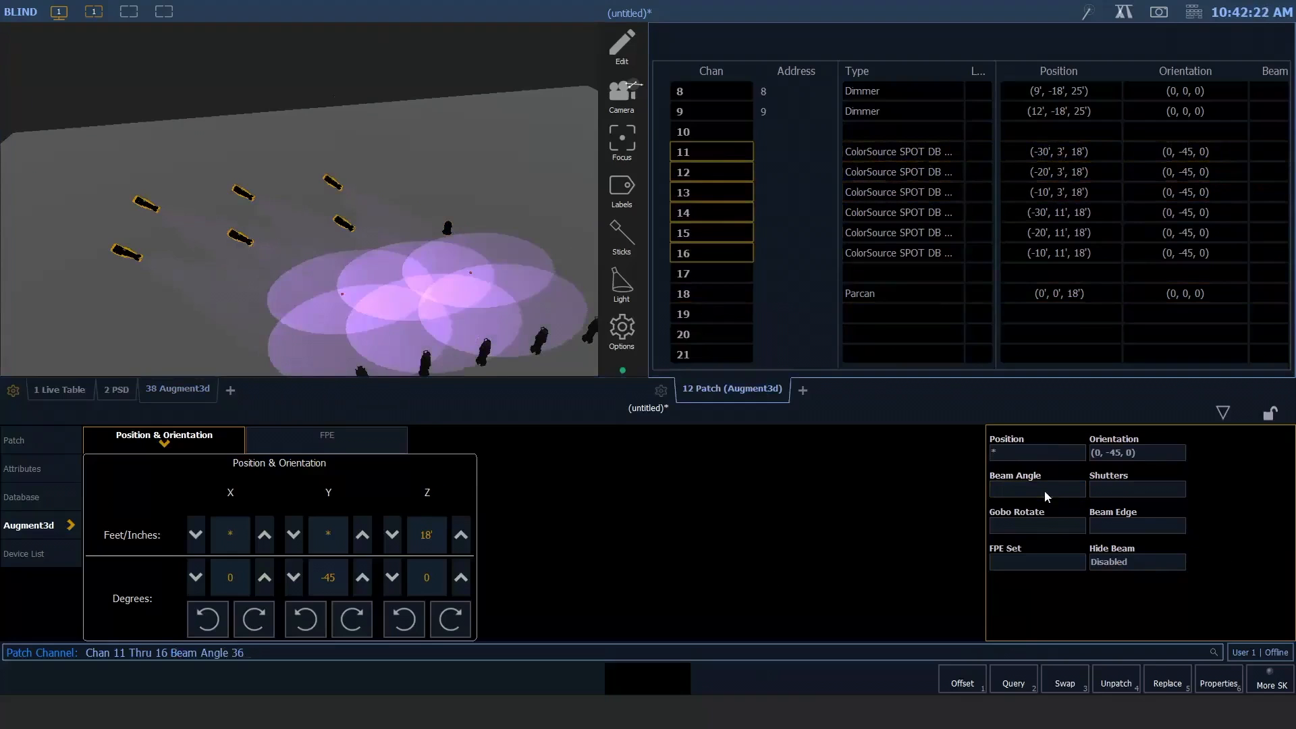
{"action": "key", "text": "Return"}
Step: Set the beam angle of channels 11 thru 16 back to 26 degrees
{"action": "key", "text": "BackSpace"}
{"action": "key", "text": "BackSpace"}
{"action": "left_click", "coordinate": [1007, 489]}
{"action": "key", "text": "BackSpace"}
{"action": "key", "text": "BackSpace"}
{"action": "key", "text": "BackSpace"}
{"action": "left_click", "coordinate": [1007, 489]}
{"action": "type", "text": "26"}
{"action": "key", "text": "Return"}
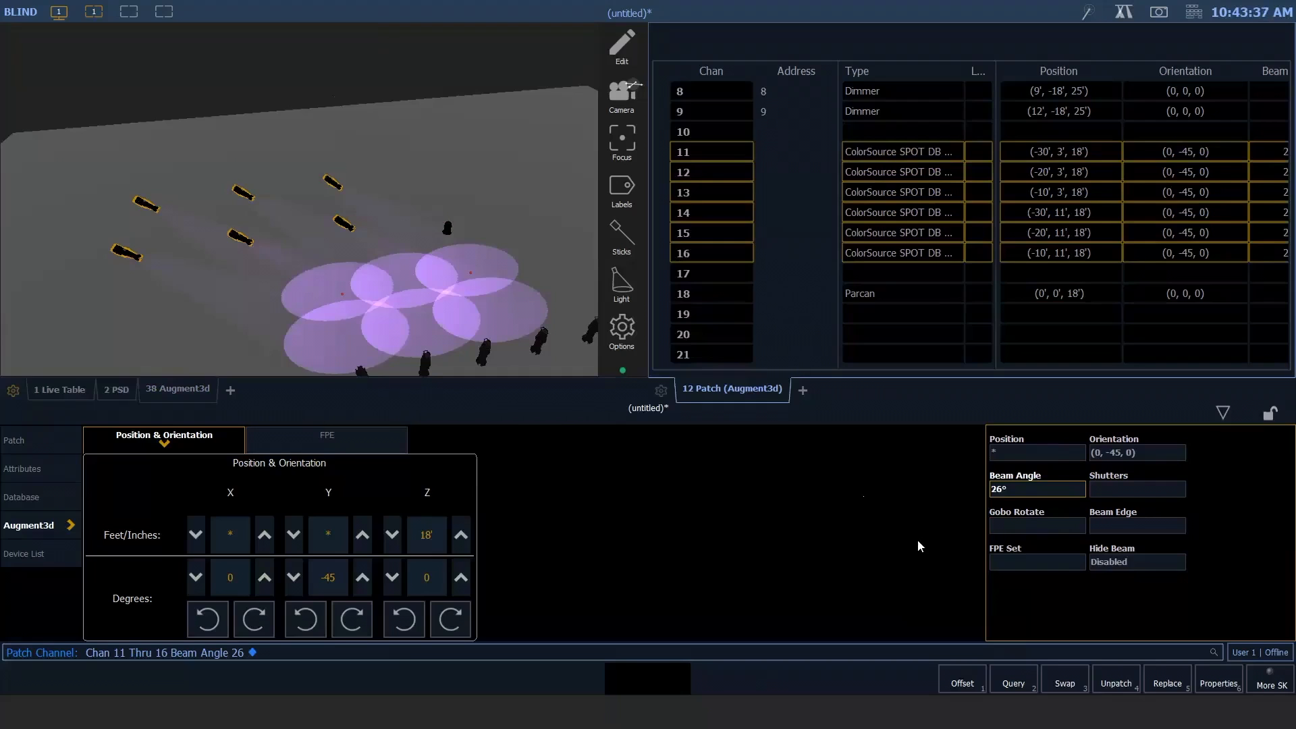
Step: Try framing channels 11 thru 16 with shutter A at thrust 28 and angle 5 and shutter C at thrust 78, then clear the shutters
{"action": "left_click", "coordinate": [1136, 490]}
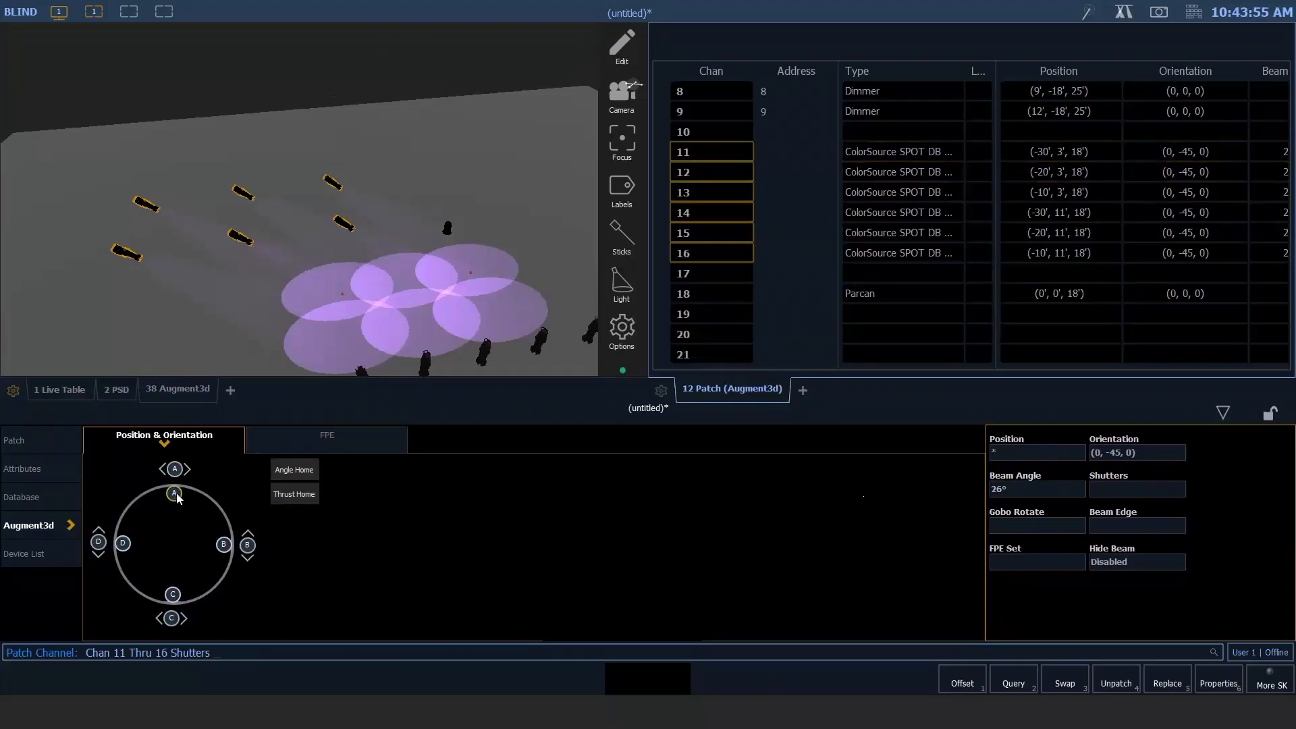
{"action": "left_click_drag", "start_coordinate": [177, 499], "coordinate": [179, 507]}
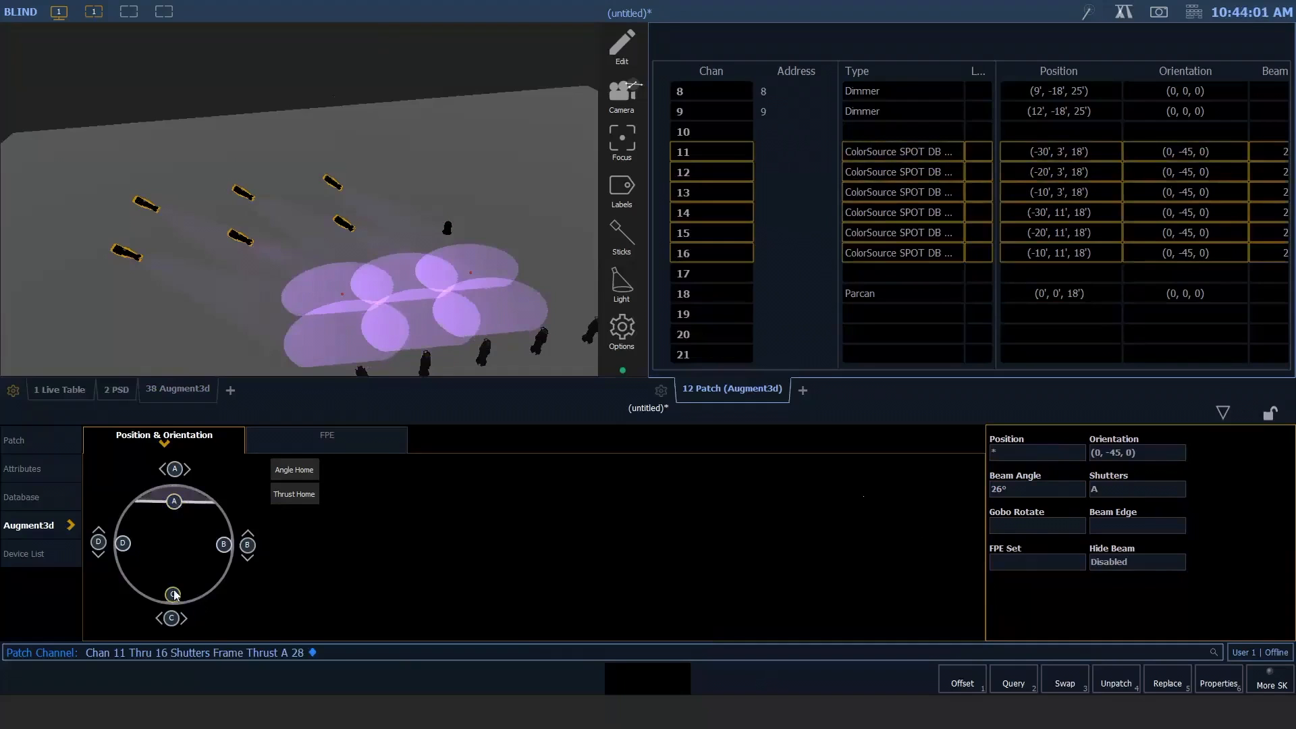
{"action": "mouse_move", "coordinate": [179, 589]}
{"action": "left_mouse_down"}
{"action": "mouse_move", "coordinate": [186, 554]}
{"action": "mouse_move", "coordinate": [187, 567]}
{"action": "left_mouse_up"}
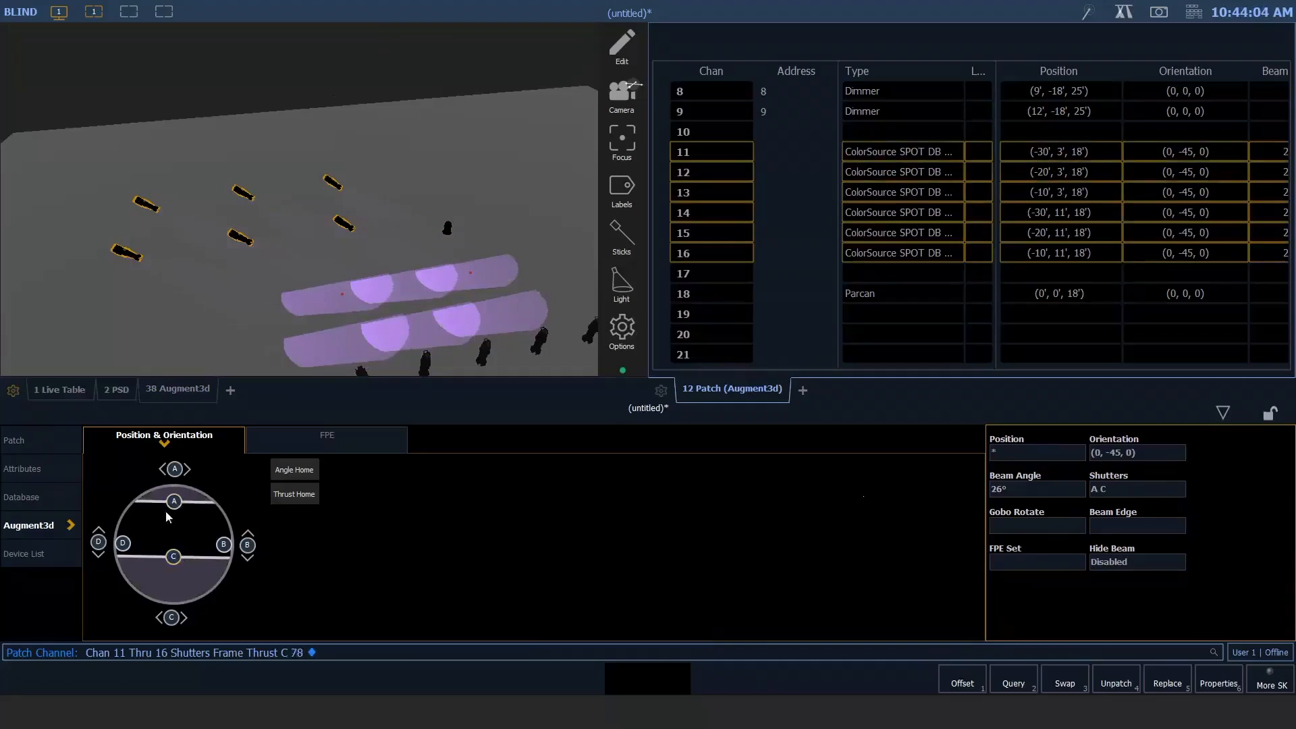
{"action": "mouse_move", "coordinate": [174, 502]}
{"action": "left_mouse_down"}
{"action": "mouse_move", "coordinate": [180, 469]}
{"action": "mouse_move", "coordinate": [204, 472]}
{"action": "mouse_move", "coordinate": [124, 497]}
{"action": "mouse_move", "coordinate": [170, 486]}
{"action": "left_mouse_up"}
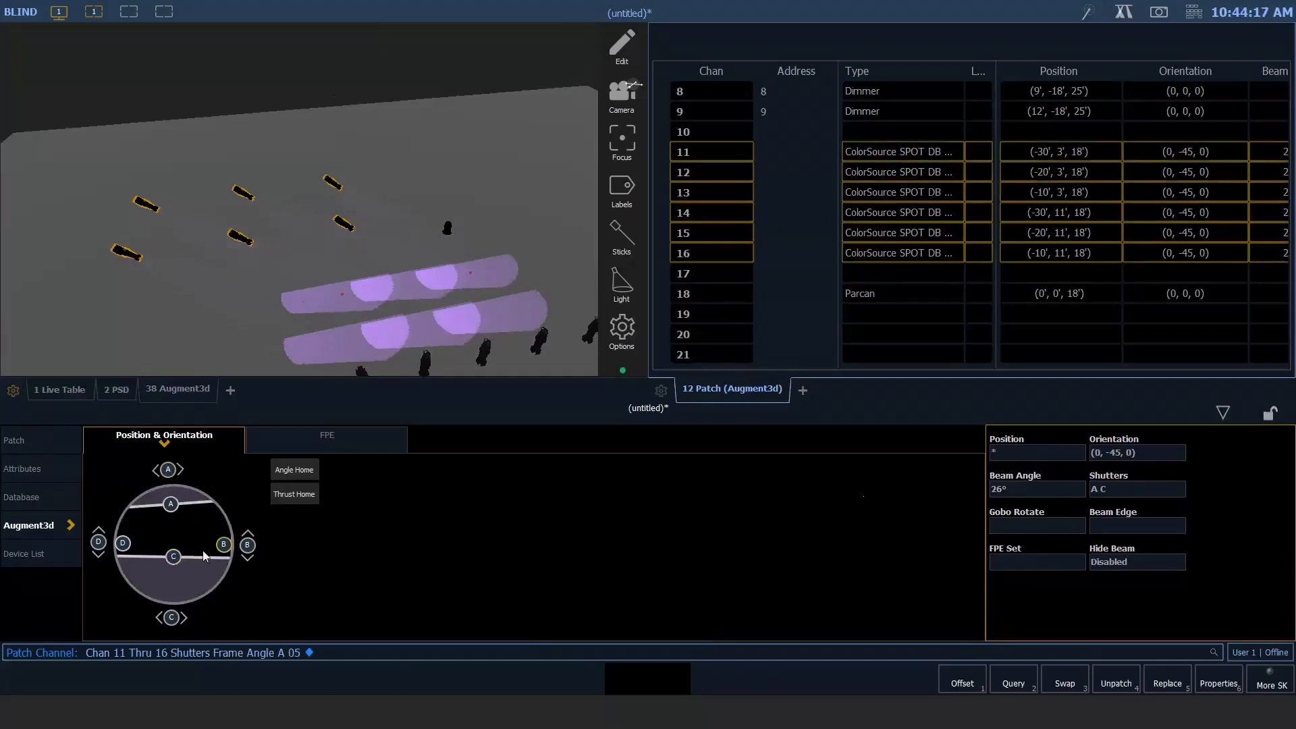
{"action": "mouse_move", "coordinate": [224, 544]}
{"action": "left_mouse_down"}
{"action": "mouse_move", "coordinate": [155, 552]}
{"action": "mouse_move", "coordinate": [230, 545]}
{"action": "left_mouse_up"}
{"action": "left_click", "coordinate": [857, 507]}
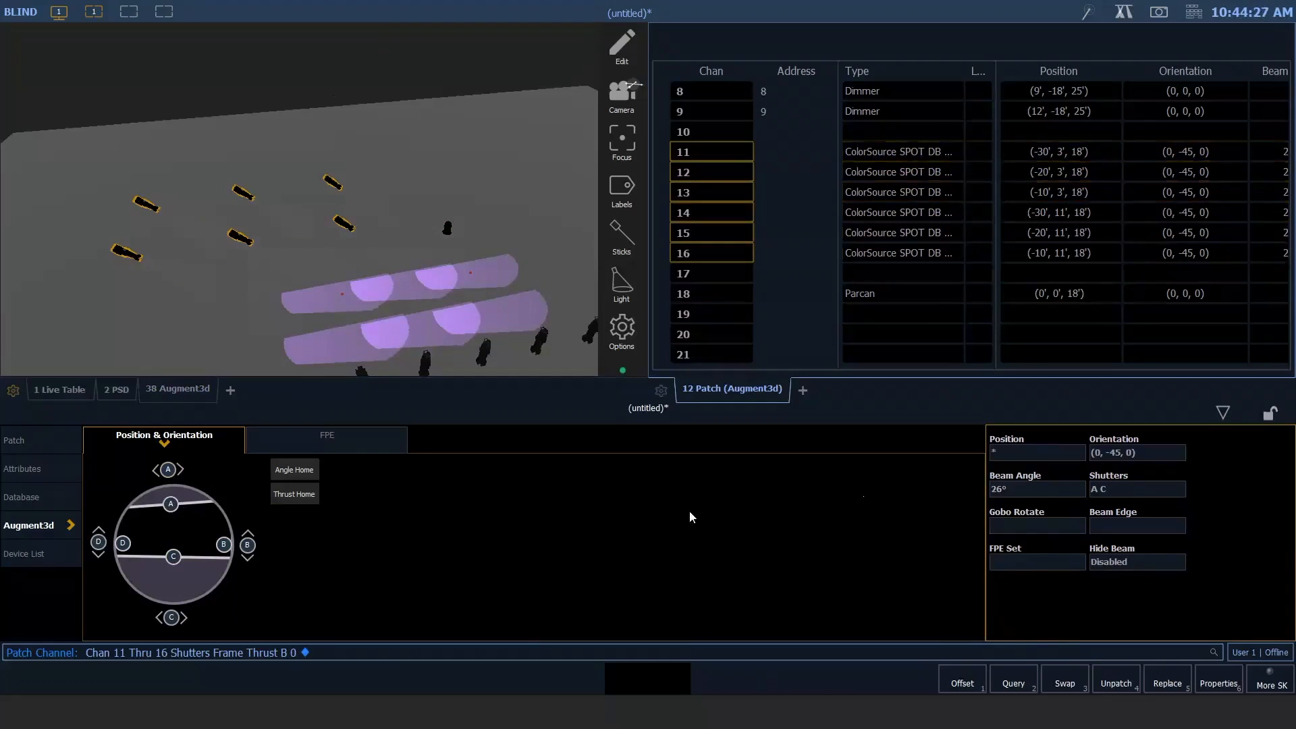
{"action": "key", "text": "ctrl+z"}
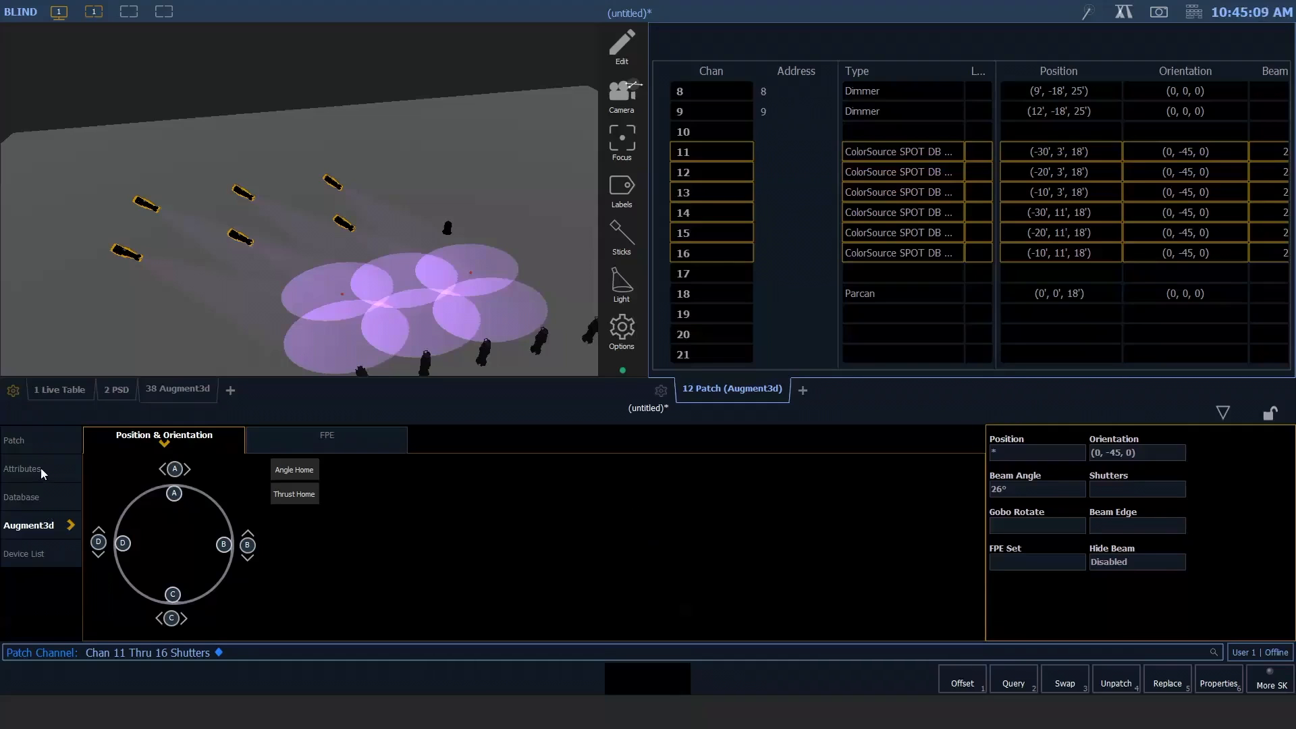
Step: Assign the Rosco steel gobo "bamboo stems" to channels 11 thru 16 in the patch database
{"action": "left_click", "coordinate": [27, 496]}
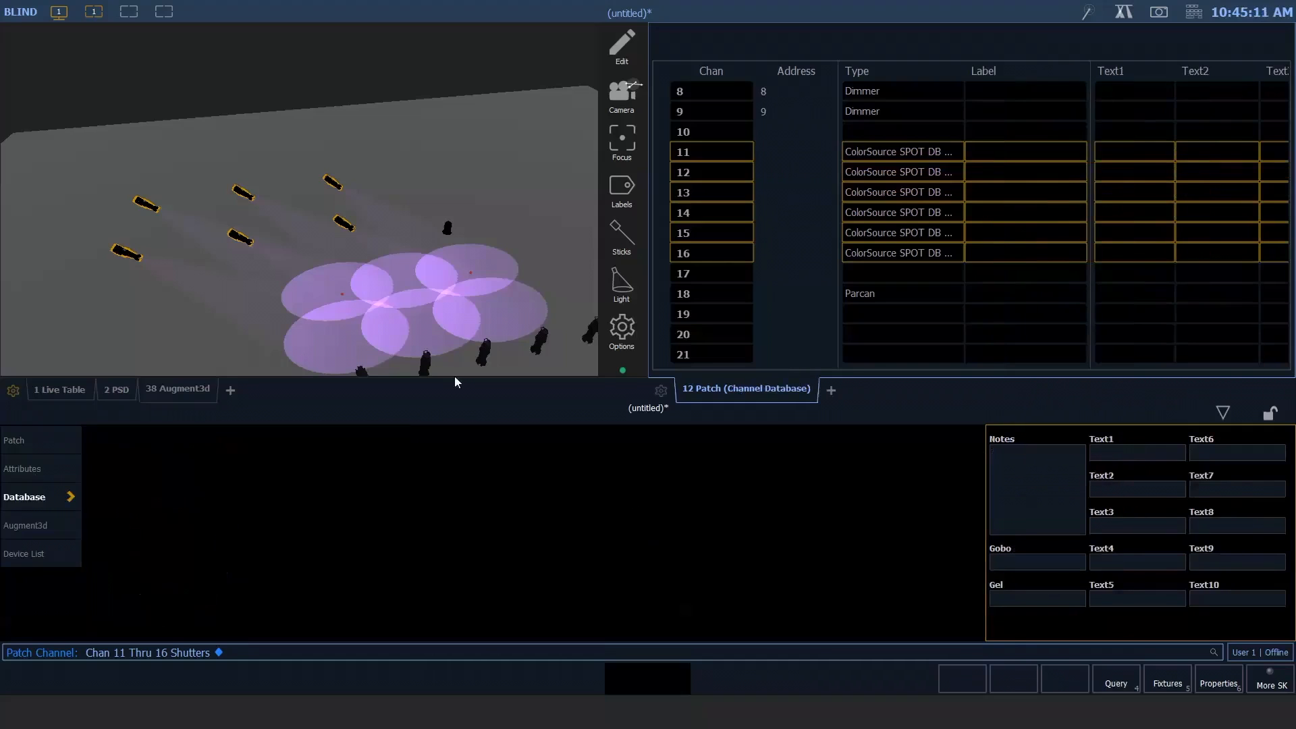
{"action": "left_click", "coordinate": [1014, 561]}
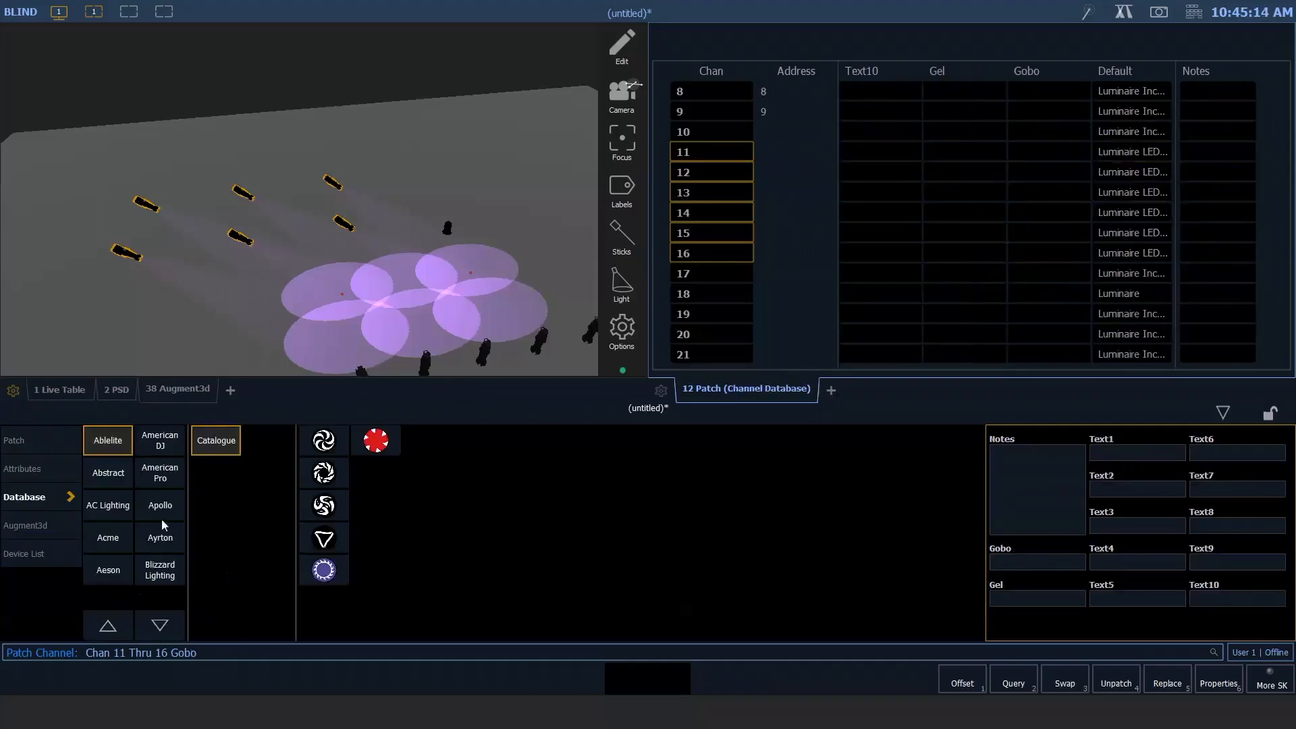
{"action": "left_click", "coordinate": [111, 629]}
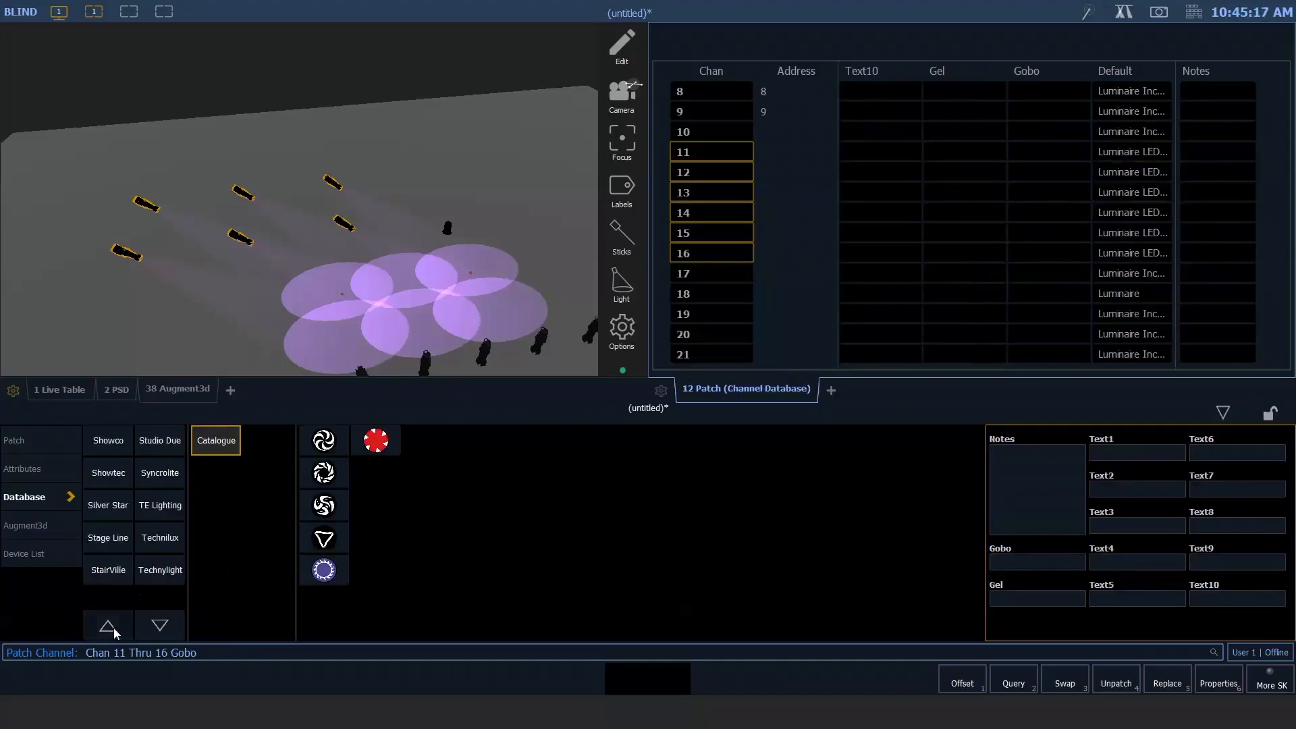
{"action": "left_click", "coordinate": [107, 629]}
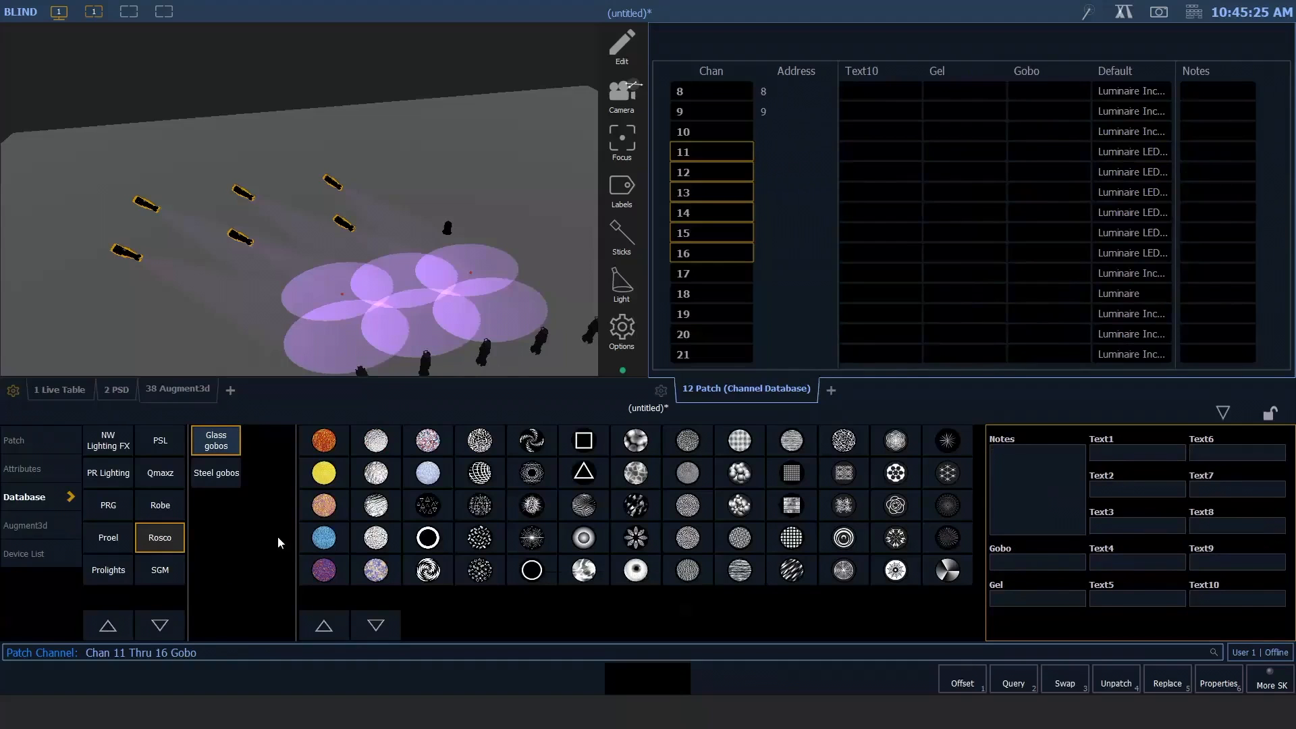
{"action": "left_click", "coordinate": [221, 475]}
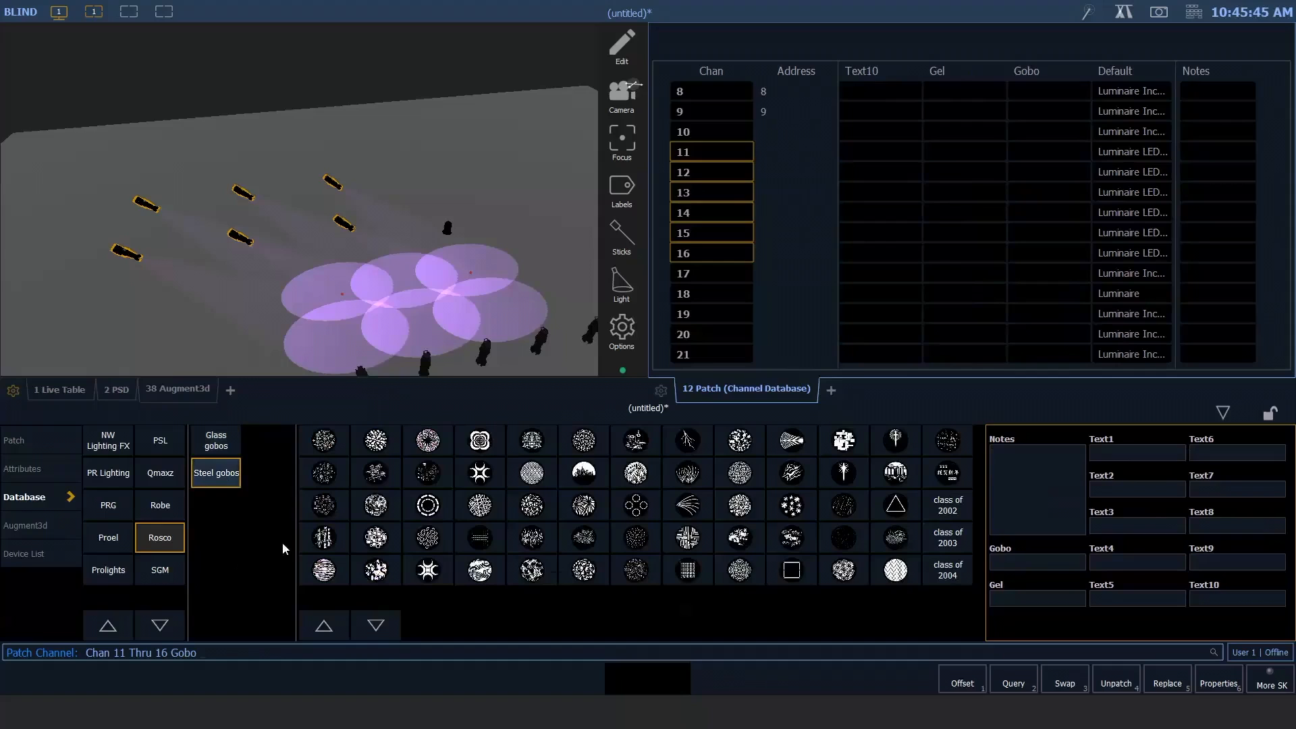
{"action": "left_click", "coordinate": [328, 540]}
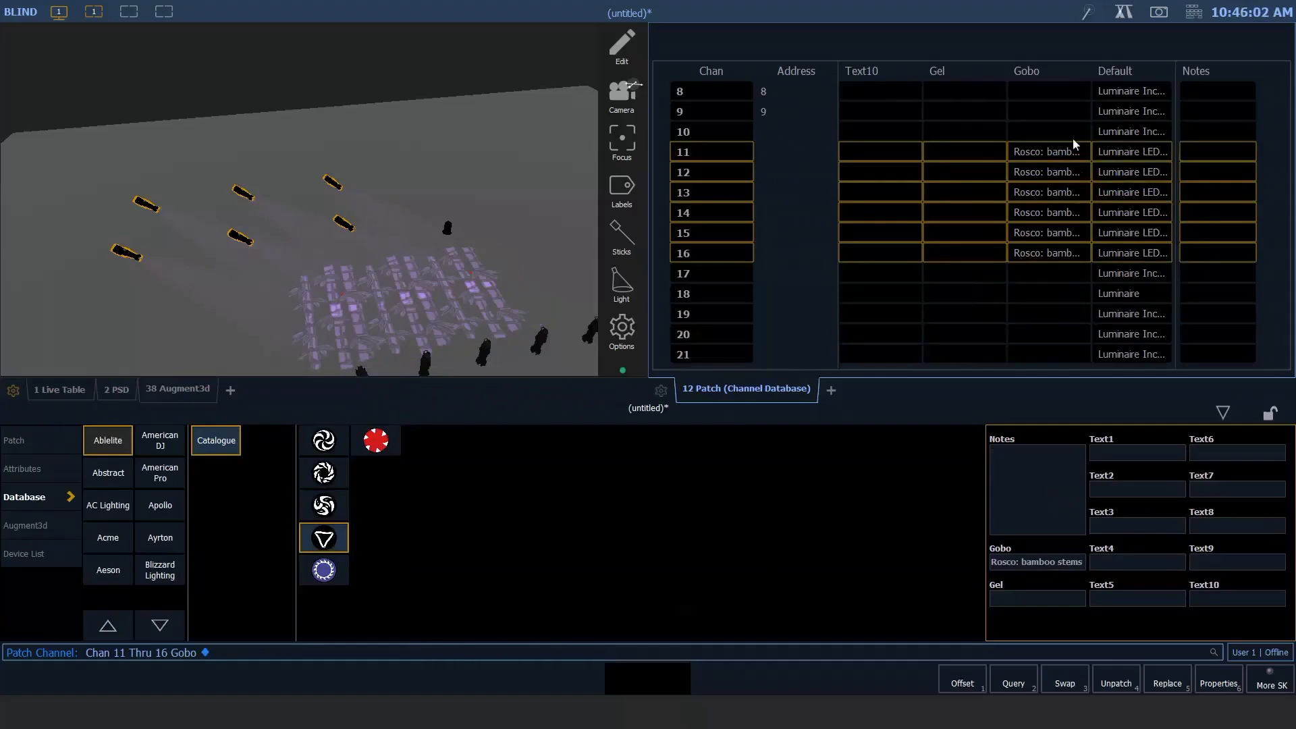
Step: Set the gobo rotation of channels 11 thru 16 to 90 in their Augment3d patch settings
{"action": "middle_click_drag", "start_coordinate": [325, 230], "coordinate": [341, 207]}
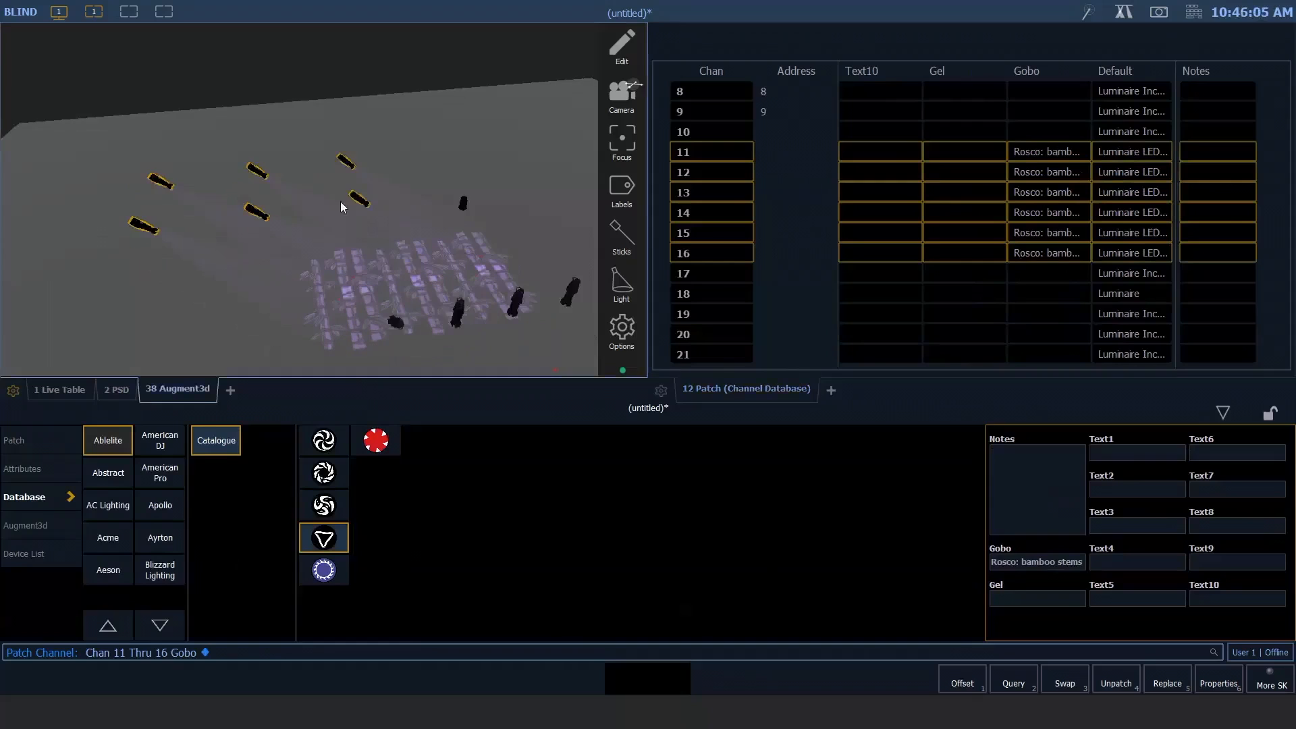
{"action": "scroll", "coordinate": [421, 297], "scroll_direction": "up", "scroll_amount": 2}
{"action": "scroll", "coordinate": [422, 297], "scroll_direction": "up", "scroll_amount": 2}
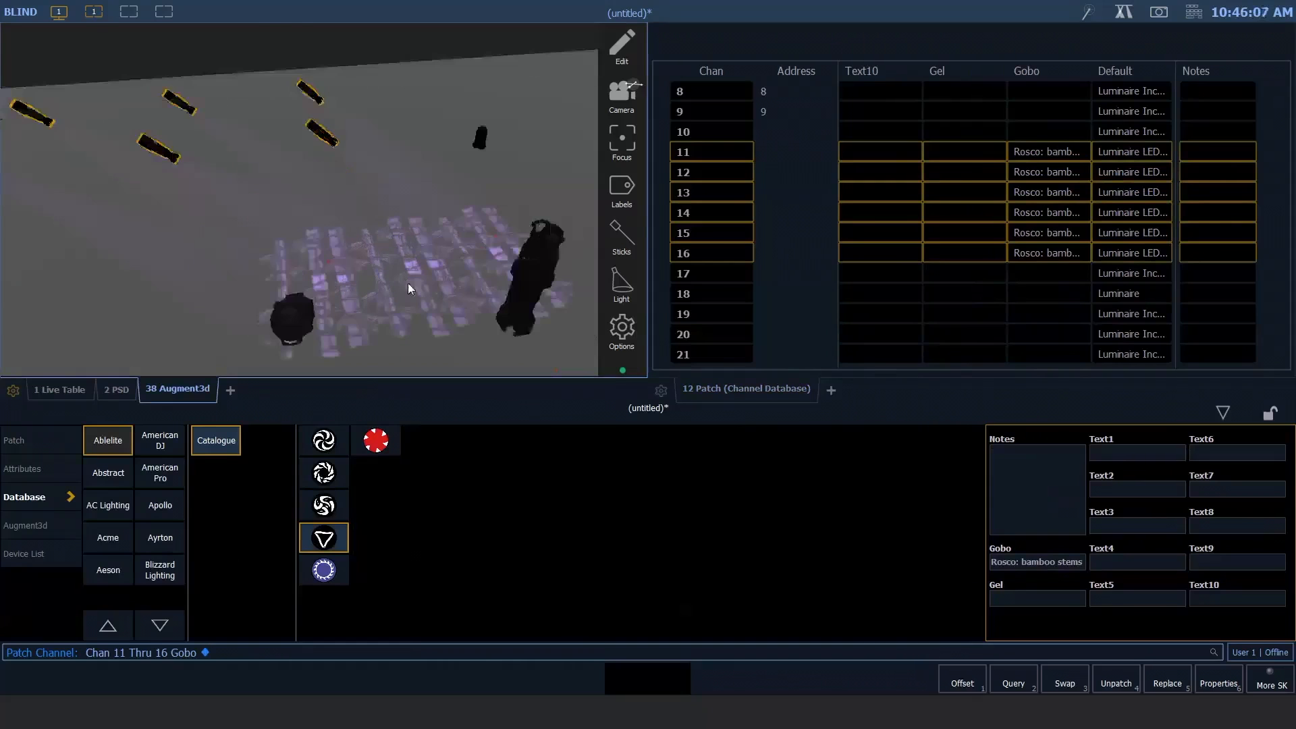
{"action": "scroll", "coordinate": [418, 288], "scroll_direction": "up", "scroll_amount": 2}
{"action": "left_click_drag", "start_coordinate": [440, 283], "coordinate": [476, 310]}
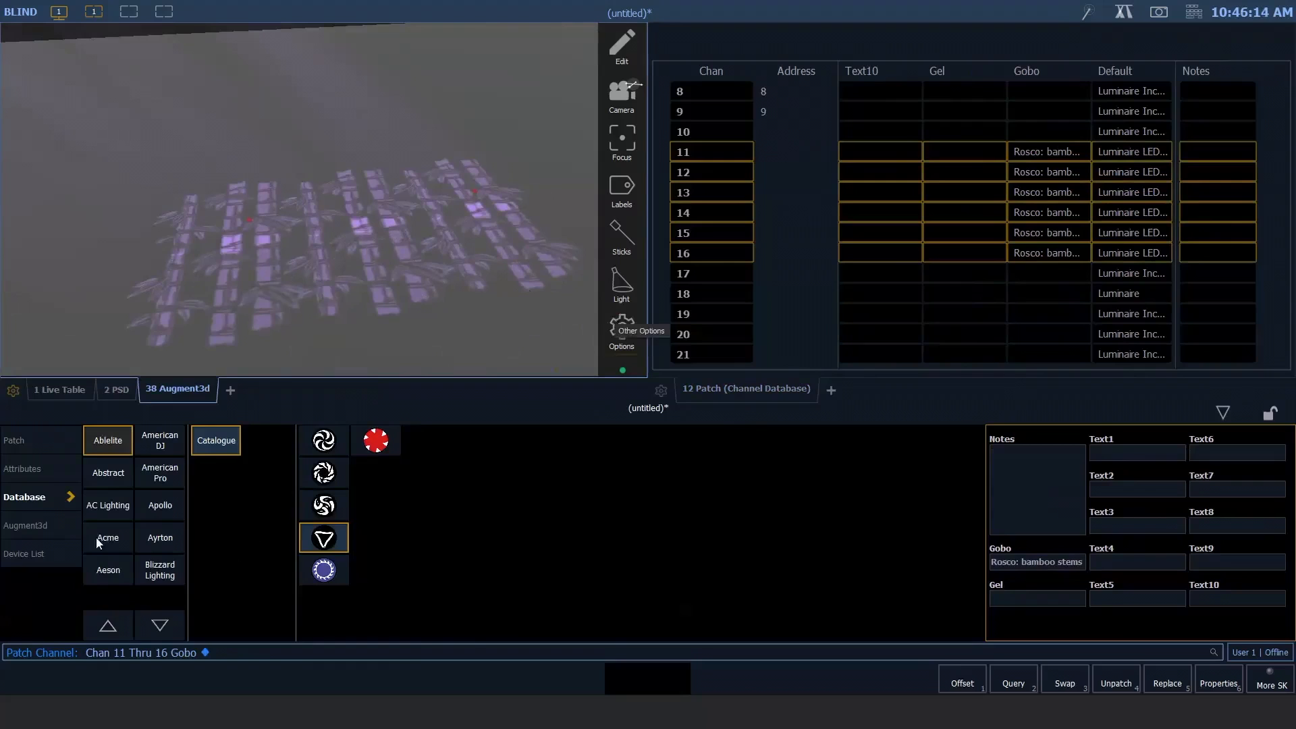
{"action": "left_click", "coordinate": [40, 527]}
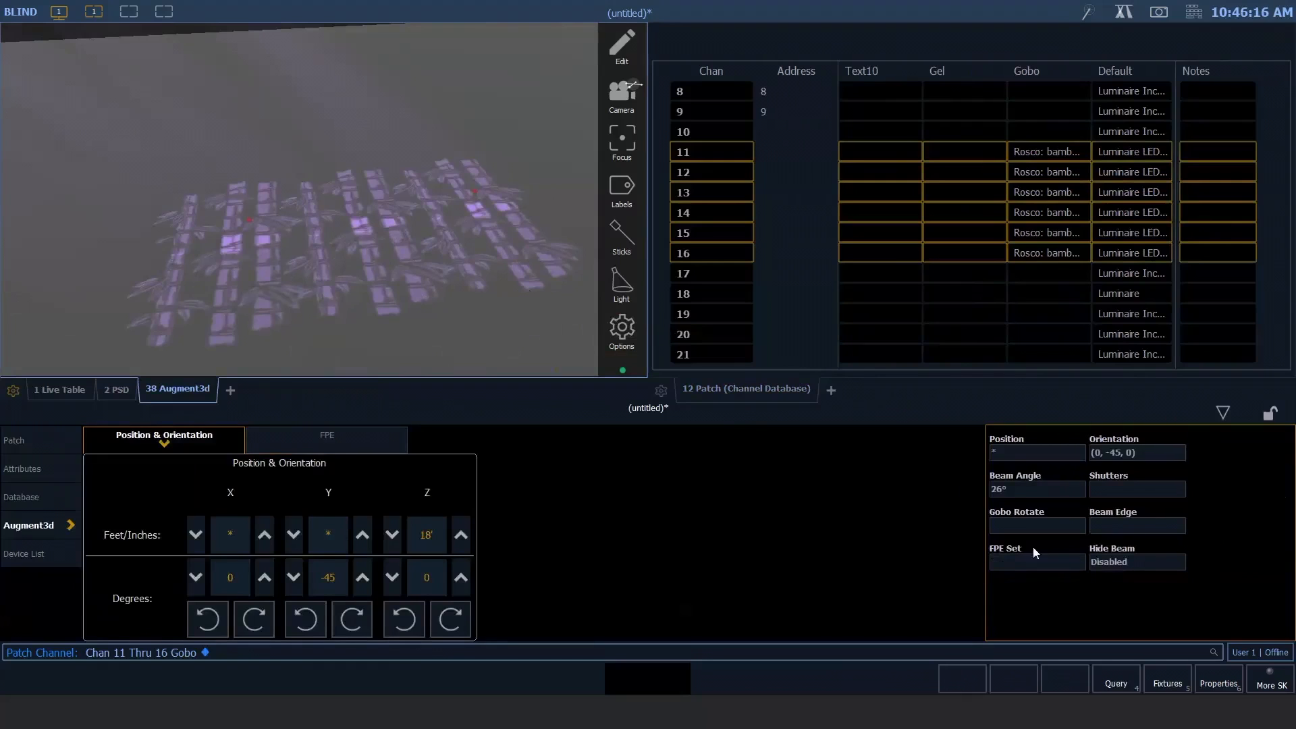
{"action": "left_click", "coordinate": [1032, 527]}
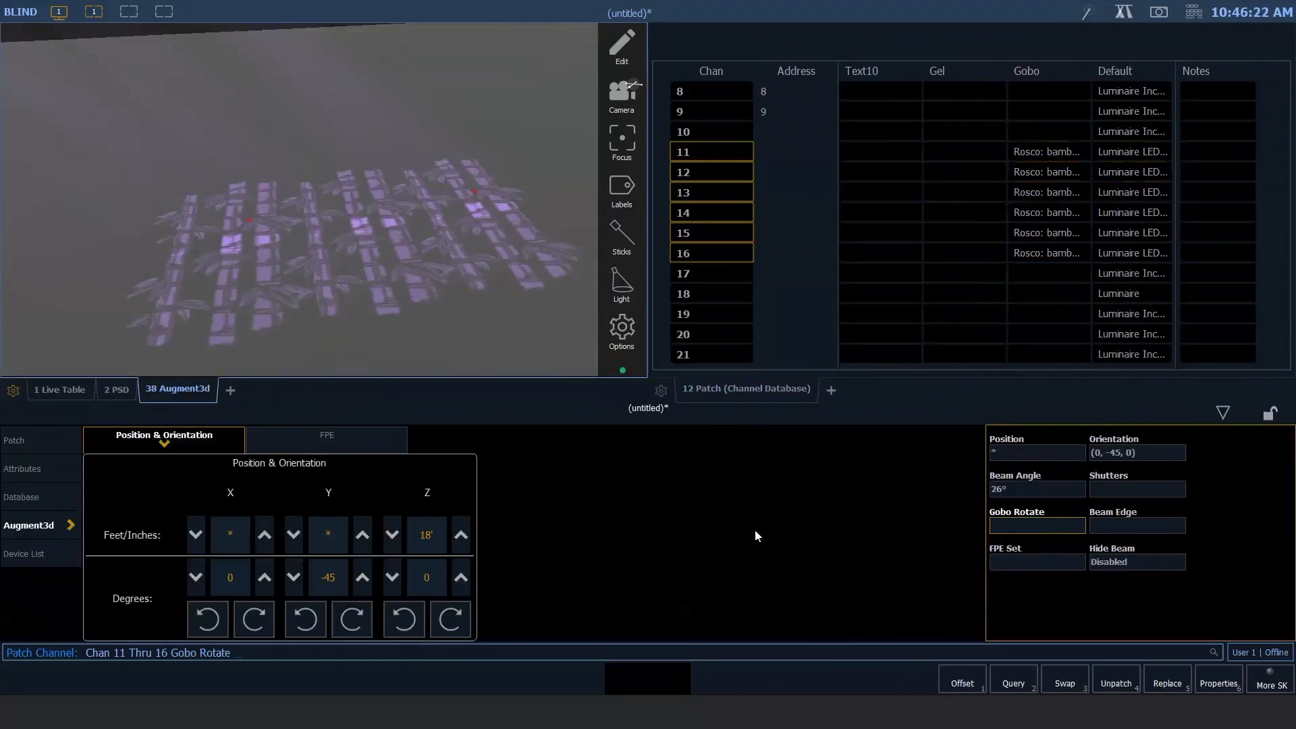
{"action": "type", "text": "90"}
{"action": "key", "text": "Return"}
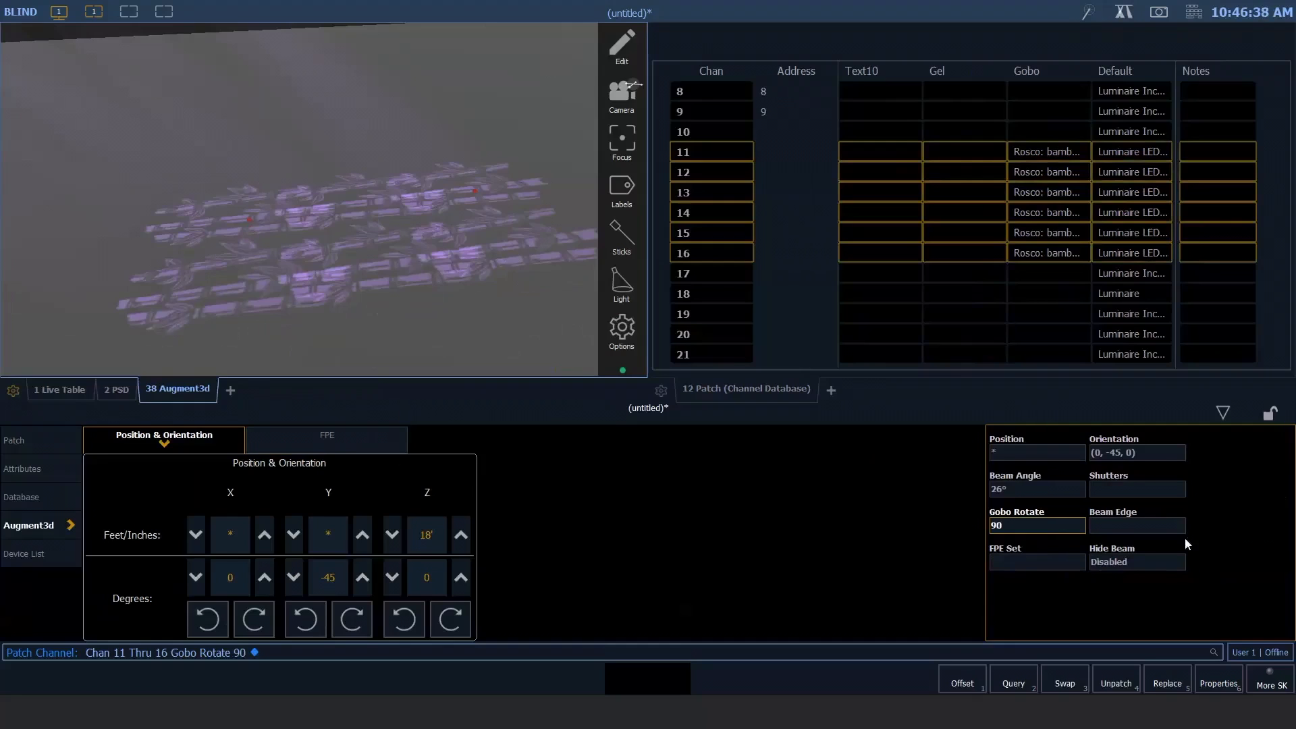
Step: Set the beam edge of channels 11 thru 16 to 25
{"action": "left_click", "coordinate": [1153, 529]}
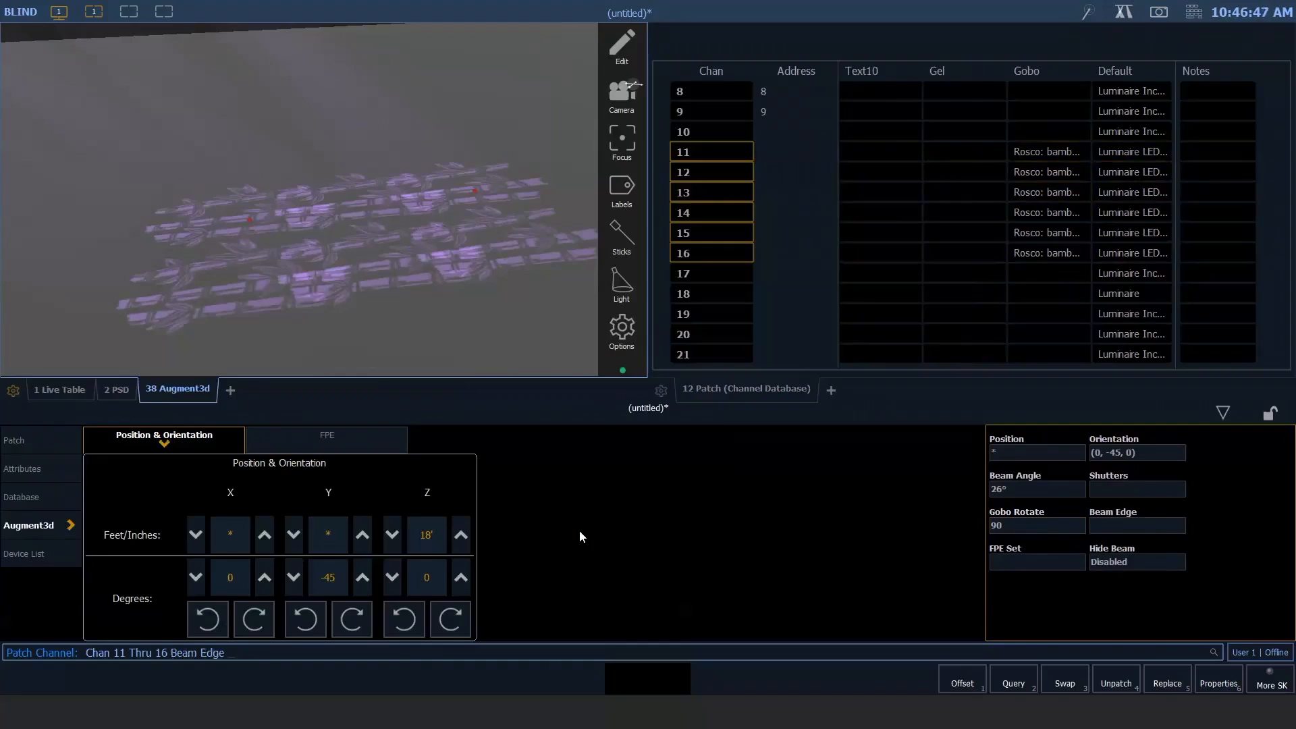
{"action": "type", "text": "25"}
{"action": "key", "text": "Return"}
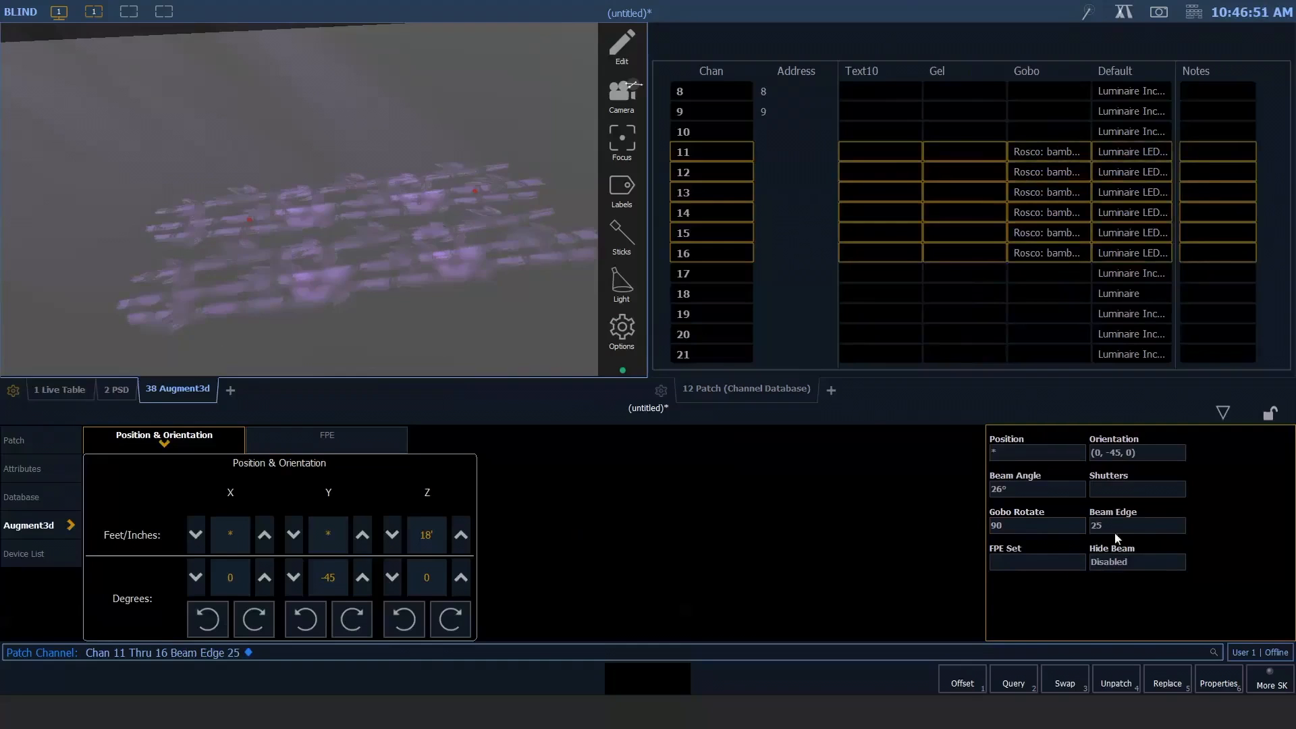
Step: Change the beam edge of channels 11 thru 16 to 0
{"action": "key", "text": "BackSpace"}
{"action": "key", "text": "BackSpace"}
{"action": "key", "text": "BackSpace"}
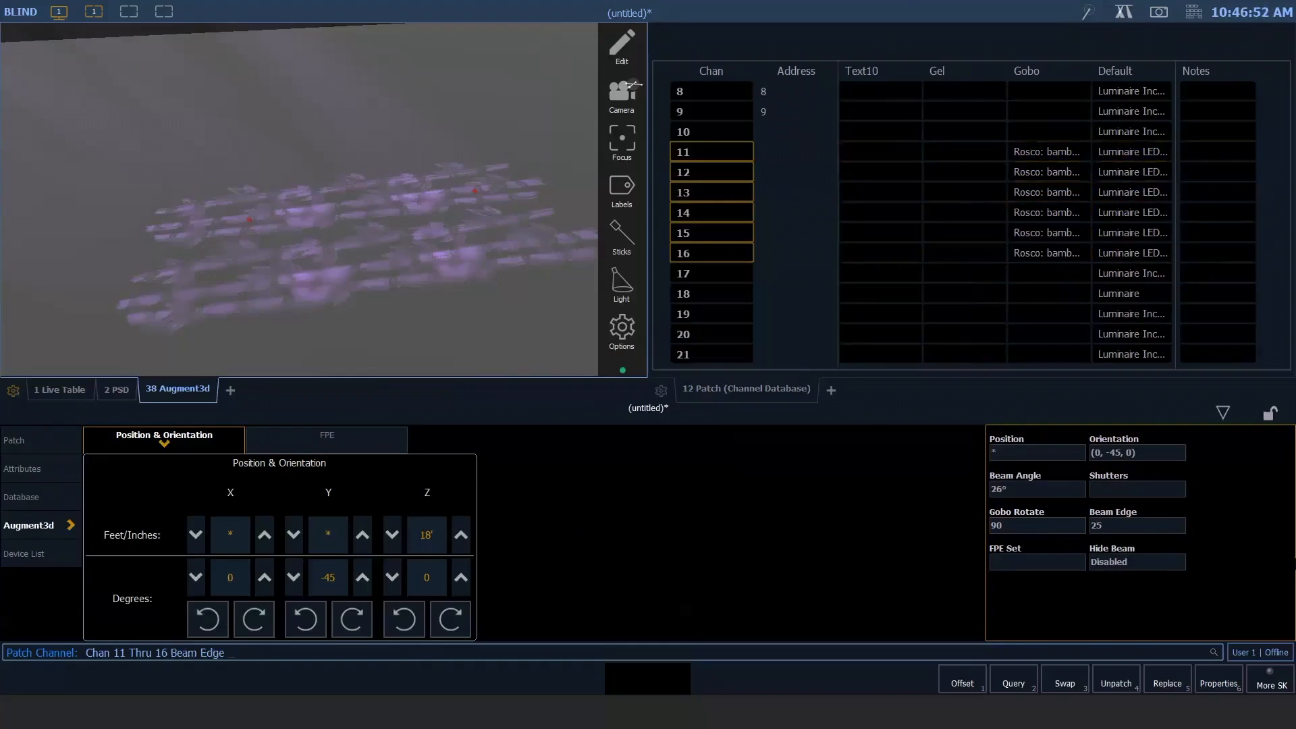
{"action": "type", "text": "0"}
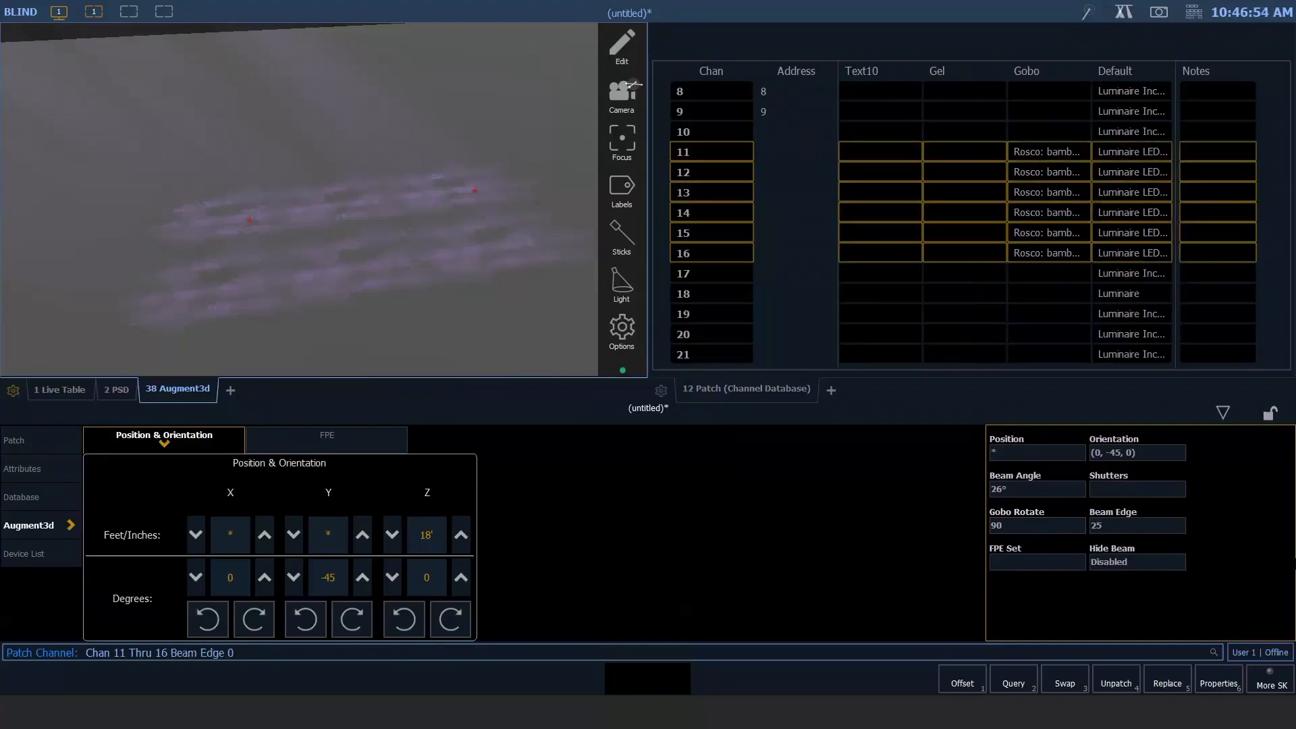
{"action": "key", "text": "Return"}
Step: Clear the beam edge value of channels 11 thru 16
{"action": "left_click", "coordinate": [1119, 526]}
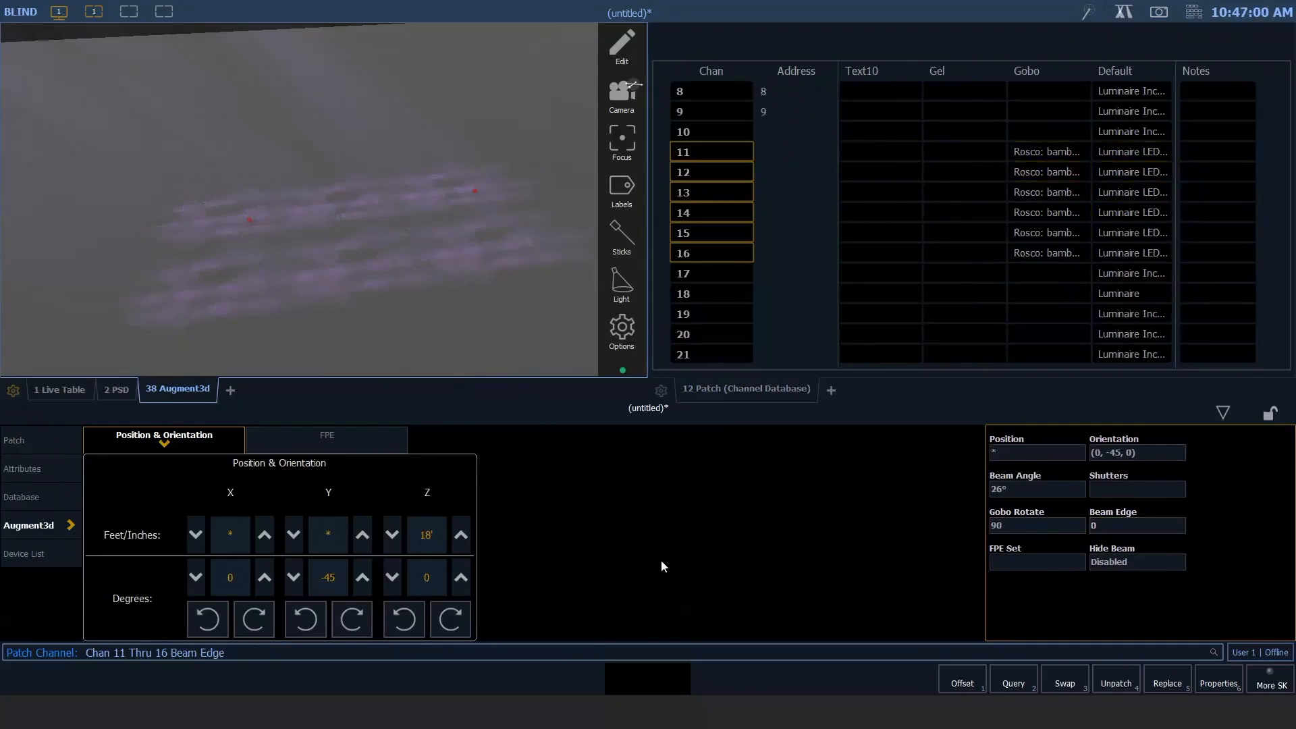
{"action": "key", "text": "Return"}
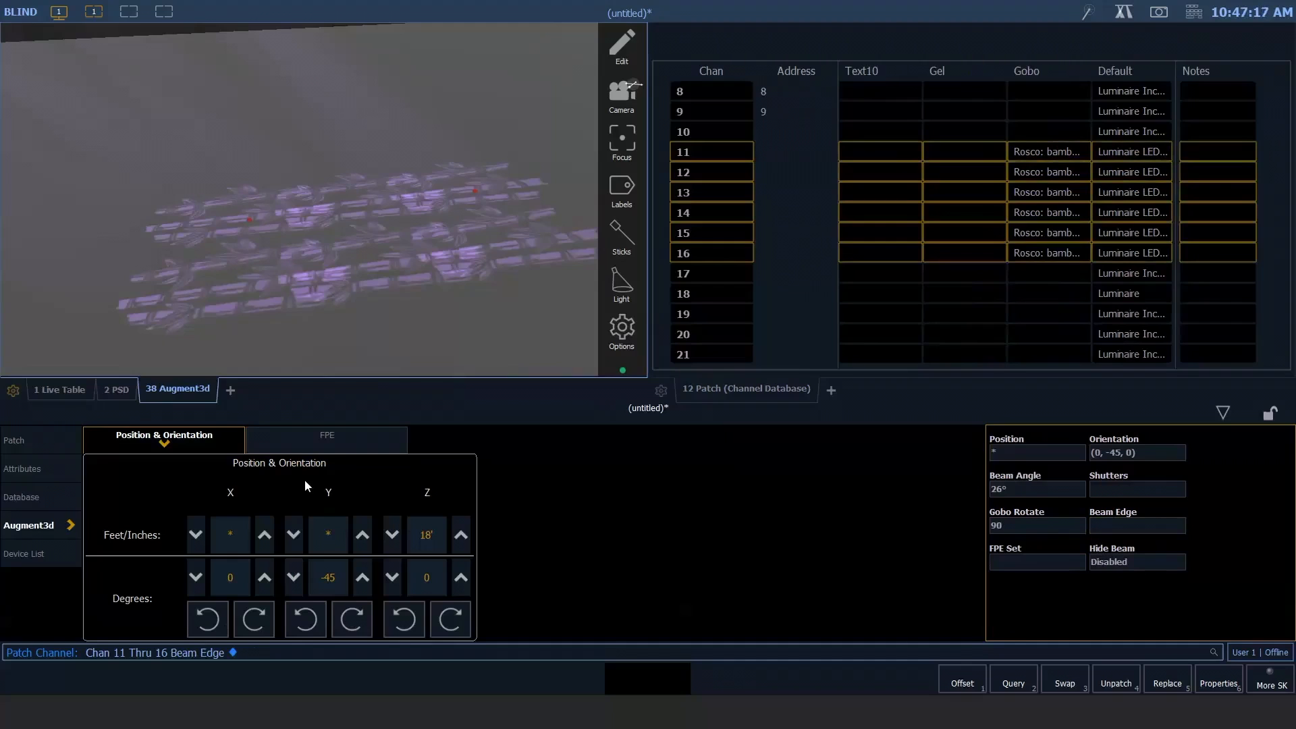
Step: Assign gel R68 to channels 1 thru 9 in the patch database
{"action": "type", "text": "1t9"}
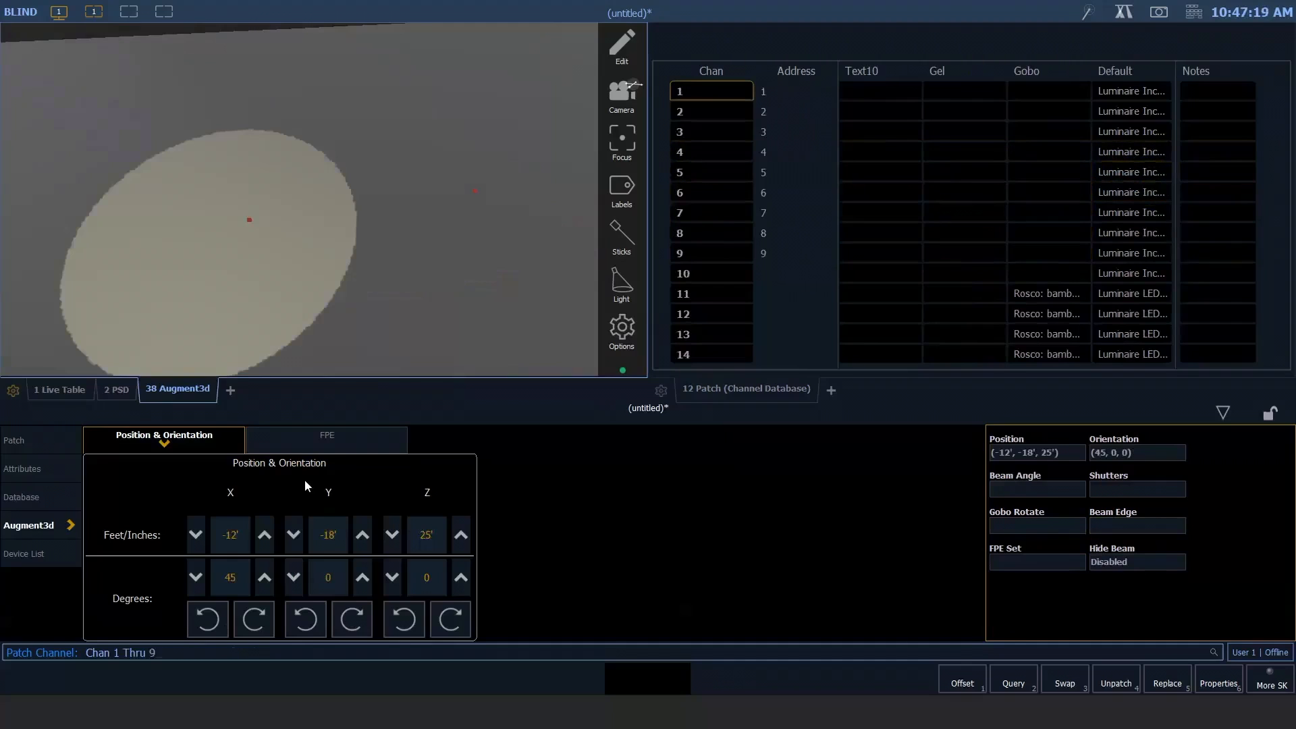
{"action": "key", "text": "Return"}
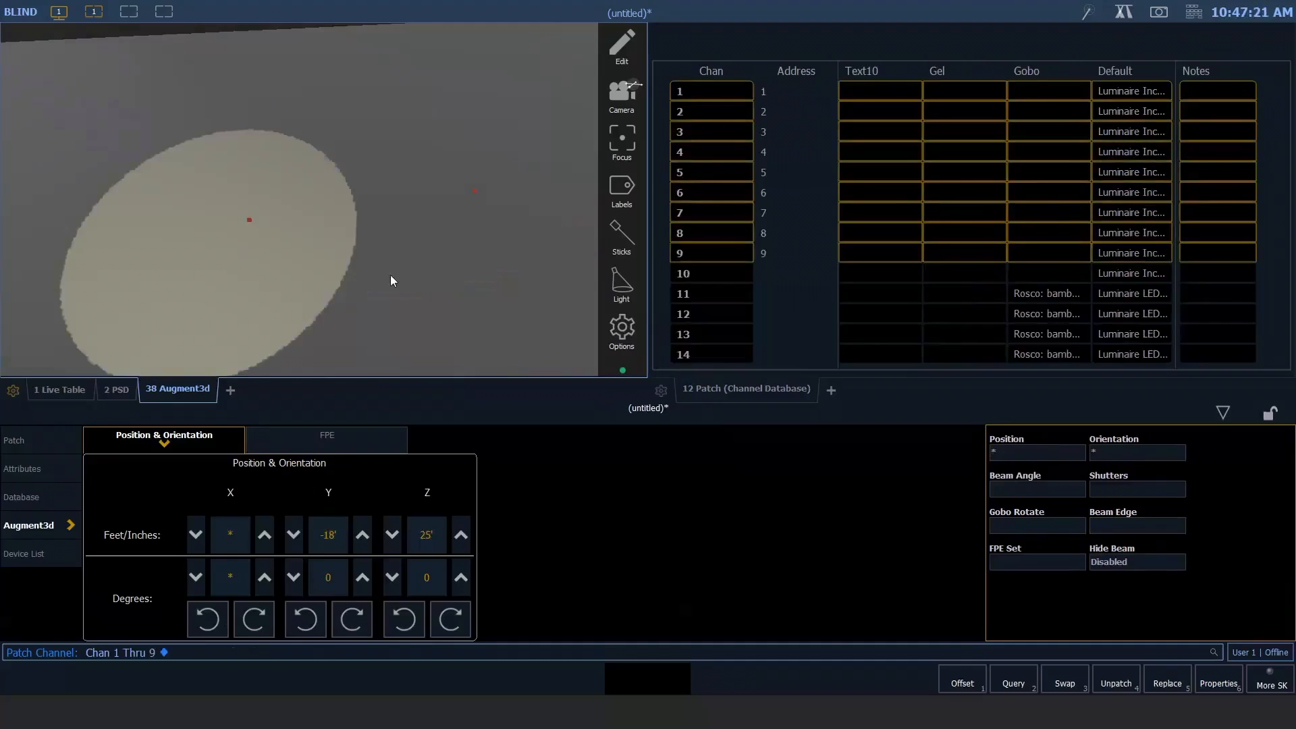
{"action": "scroll", "coordinate": [390, 274], "scroll_direction": "down", "scroll_amount": 5}
{"action": "left_click_drag", "start_coordinate": [388, 281], "coordinate": [288, 113]}
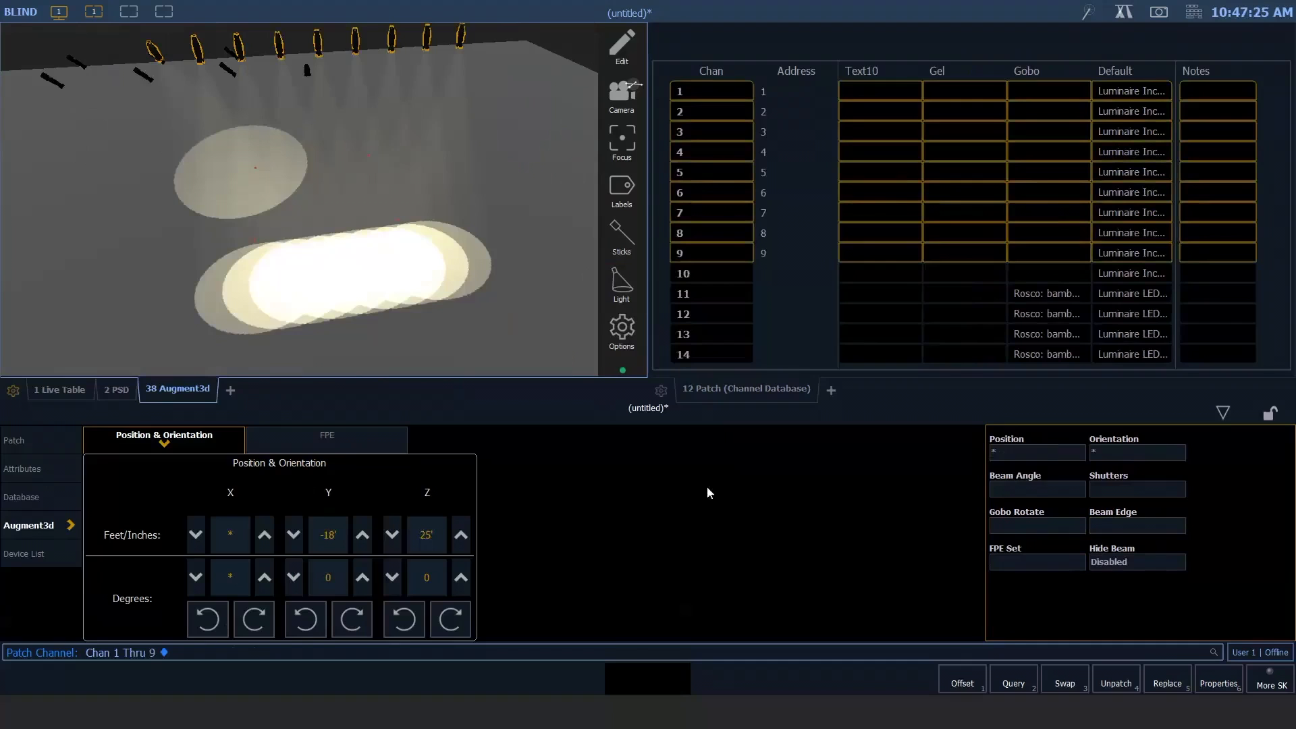
{"action": "left_click", "coordinate": [58, 475]}
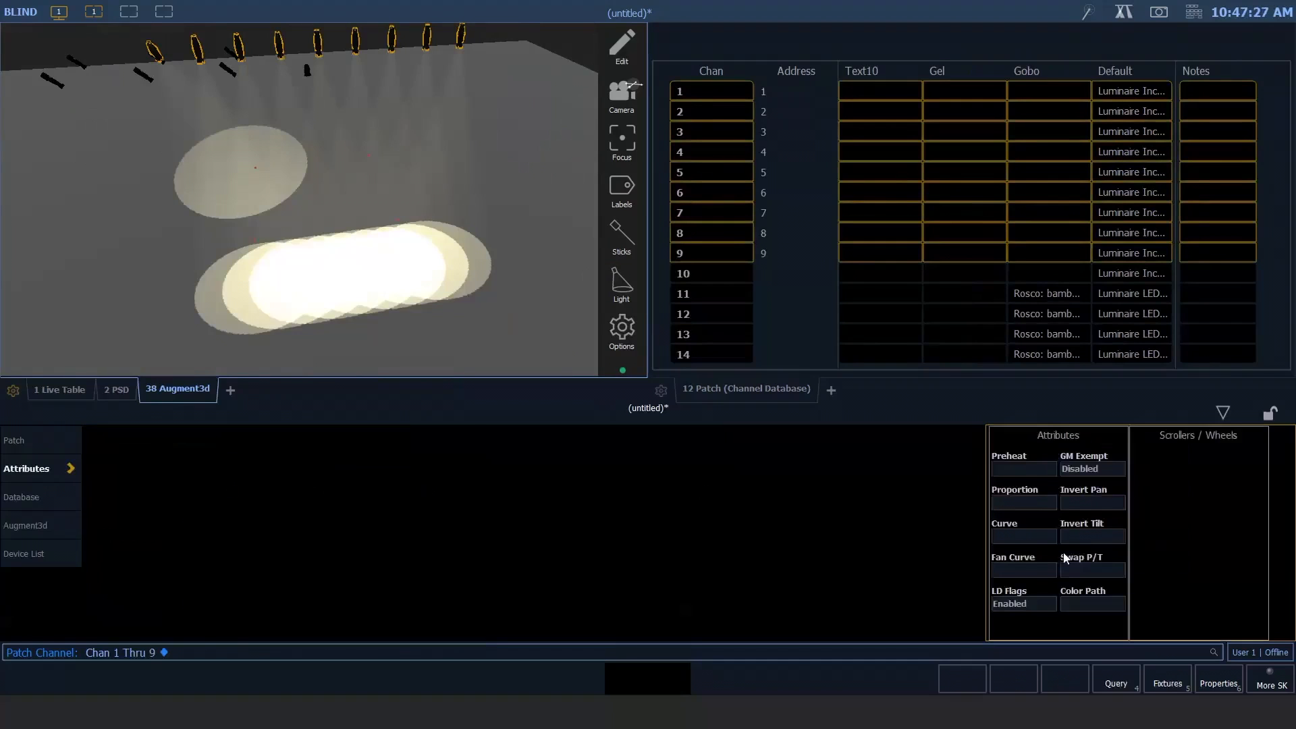
{"action": "left_click", "coordinate": [16, 491]}
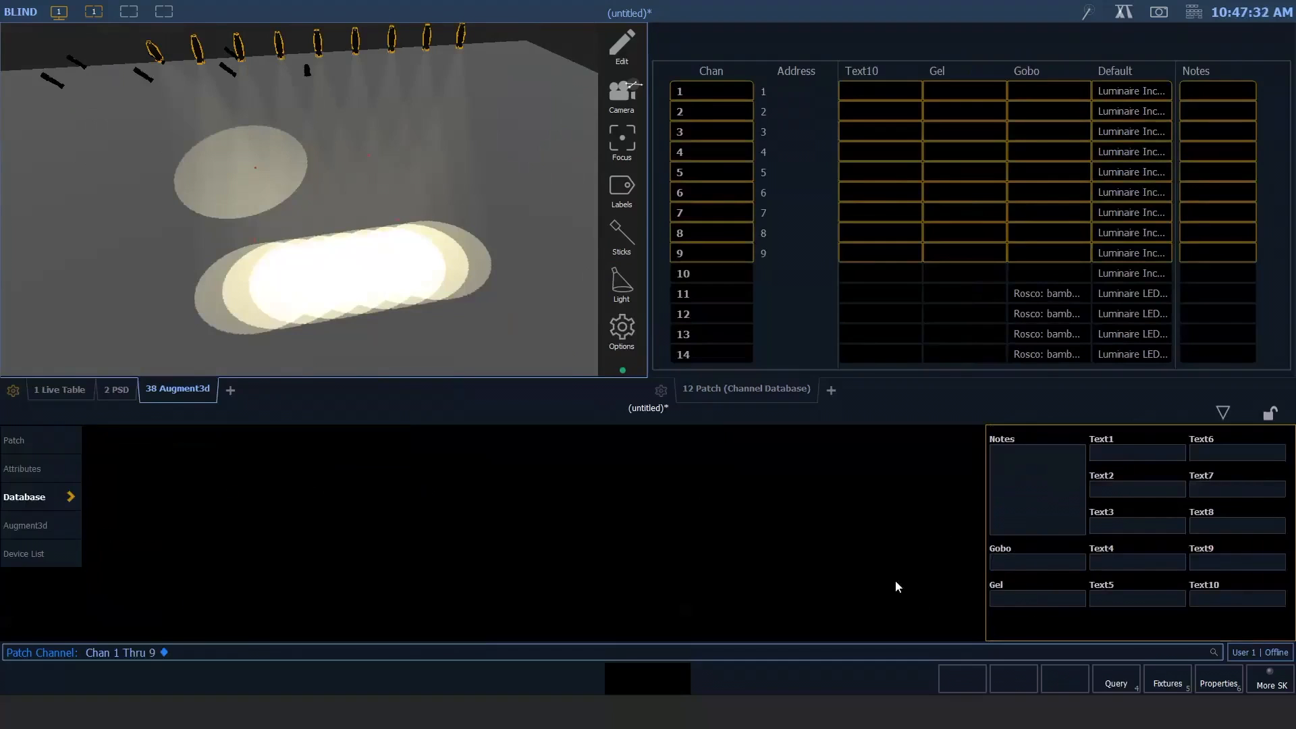
{"action": "left_click", "coordinate": [1008, 602]}
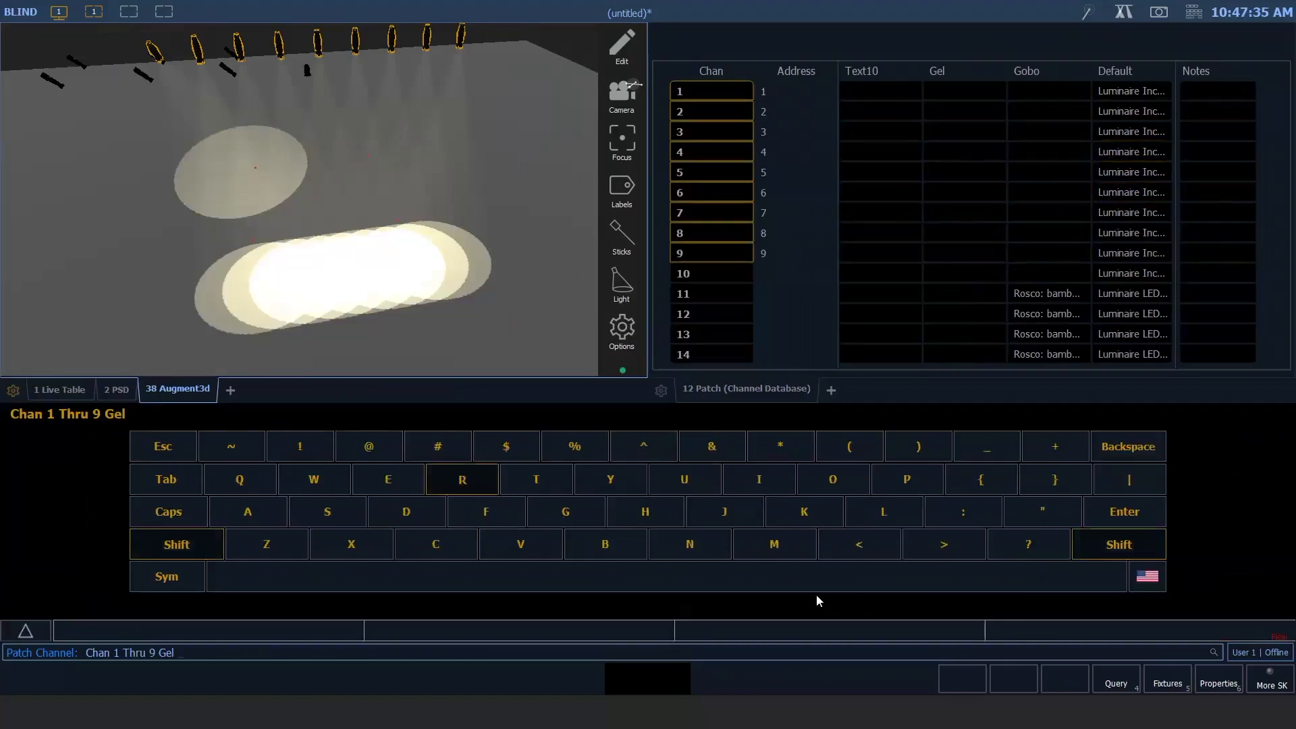
{"action": "type", "text": "R68"}
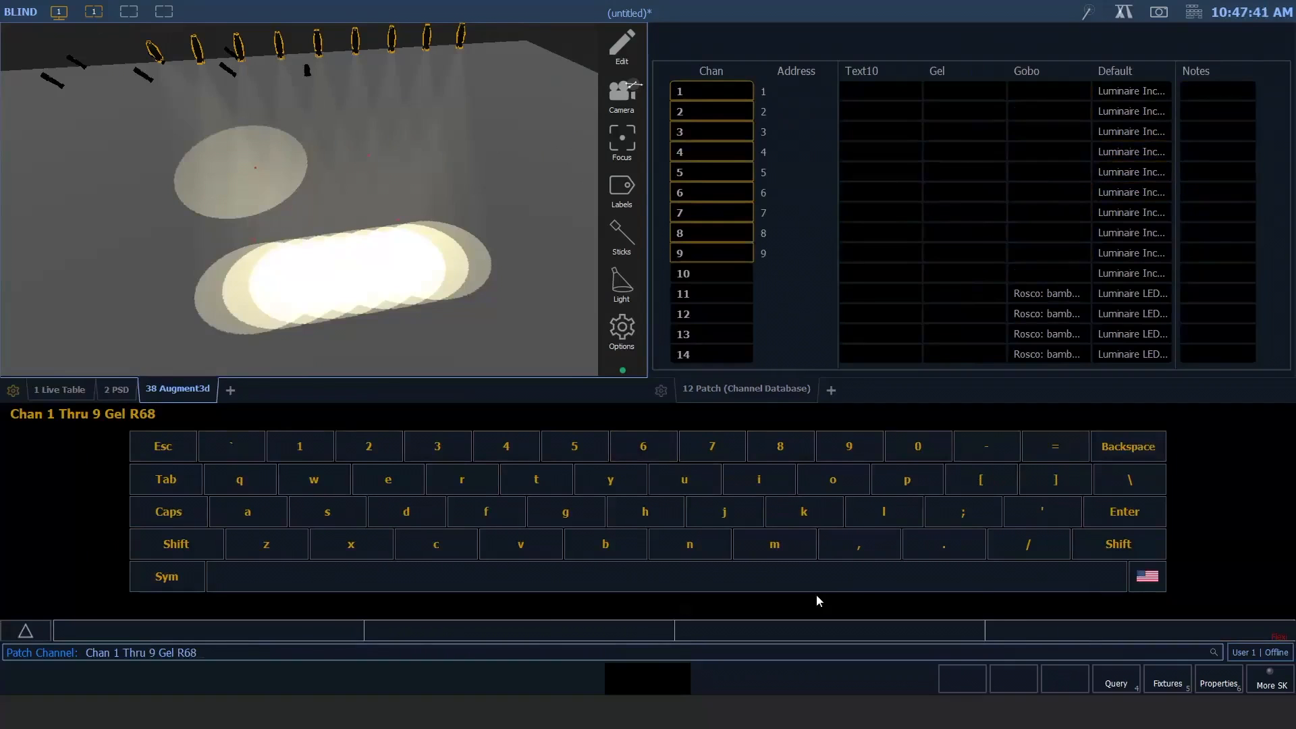
{"action": "key", "text": "Return"}
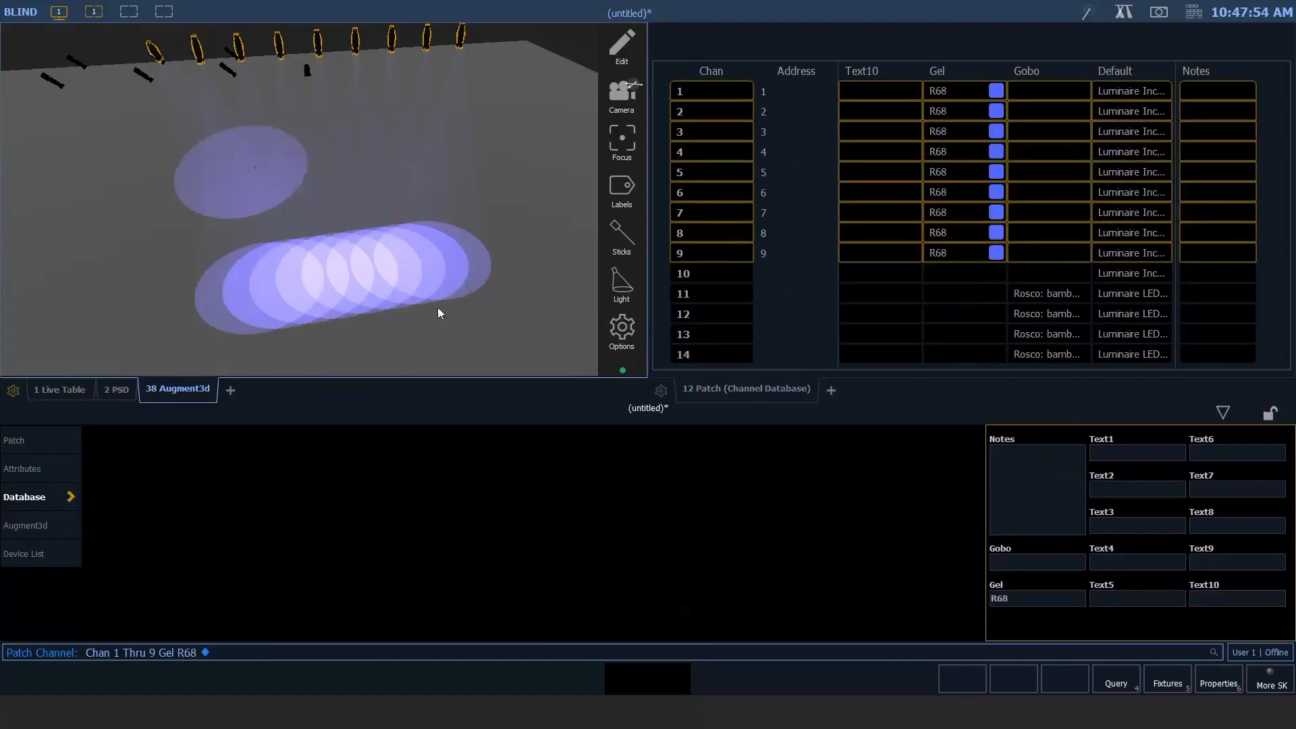
Step: Enable Hide Beam for channel 1 in its Augment3d patch settings
{"action": "left_click", "coordinate": [37, 525]}
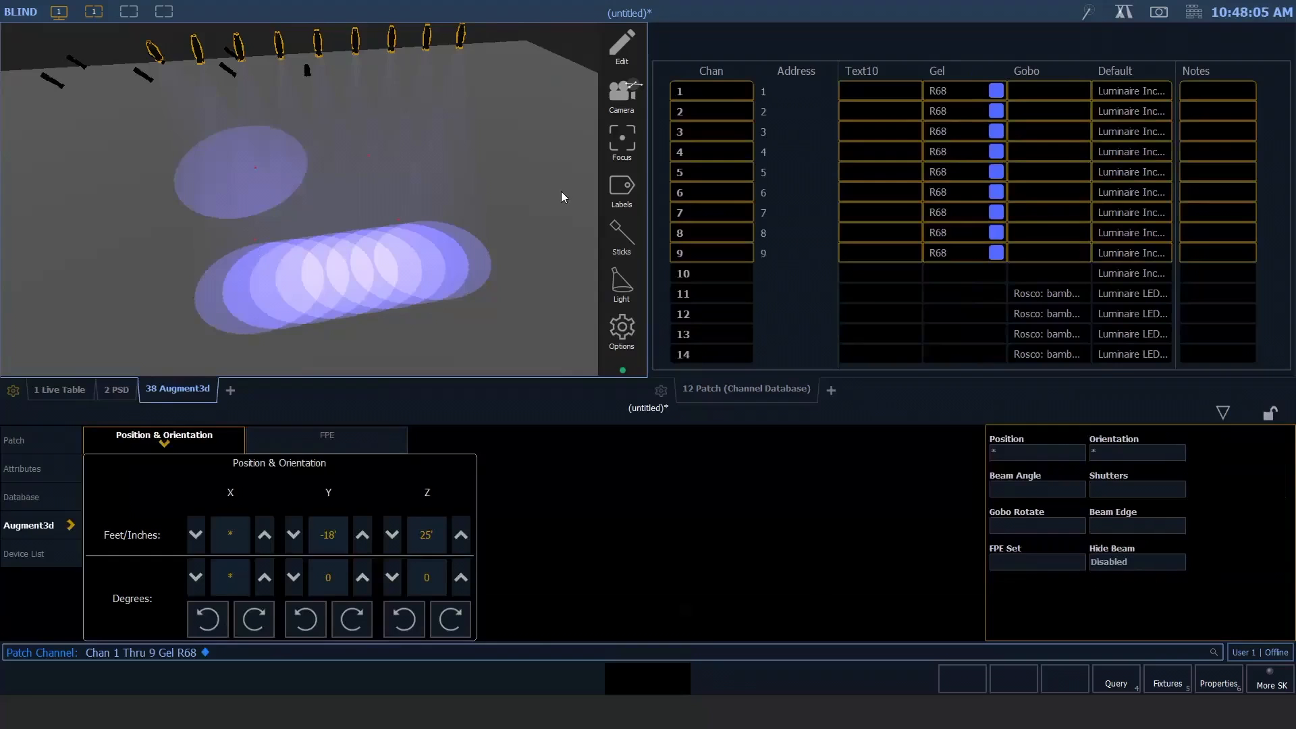
{"action": "type", "text": "1"}
{"action": "key", "text": "Return"}
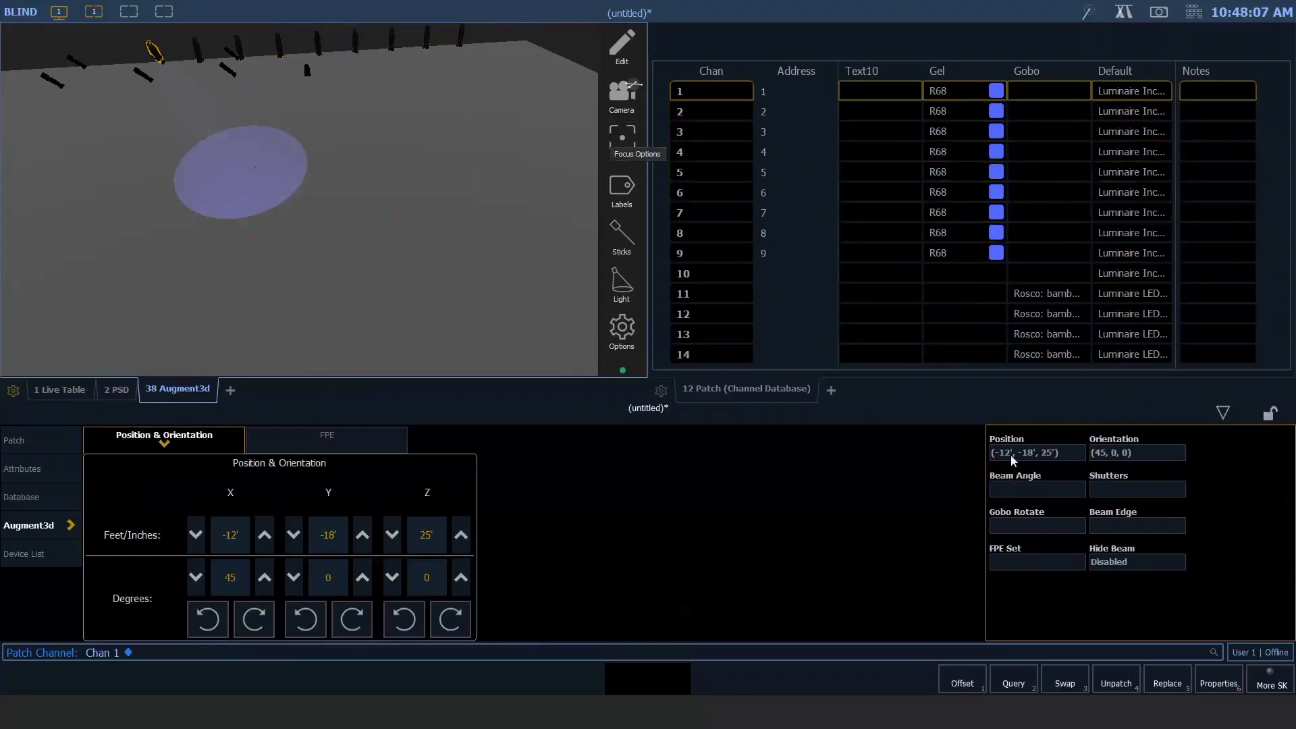
{"action": "left_click", "coordinate": [1119, 562]}
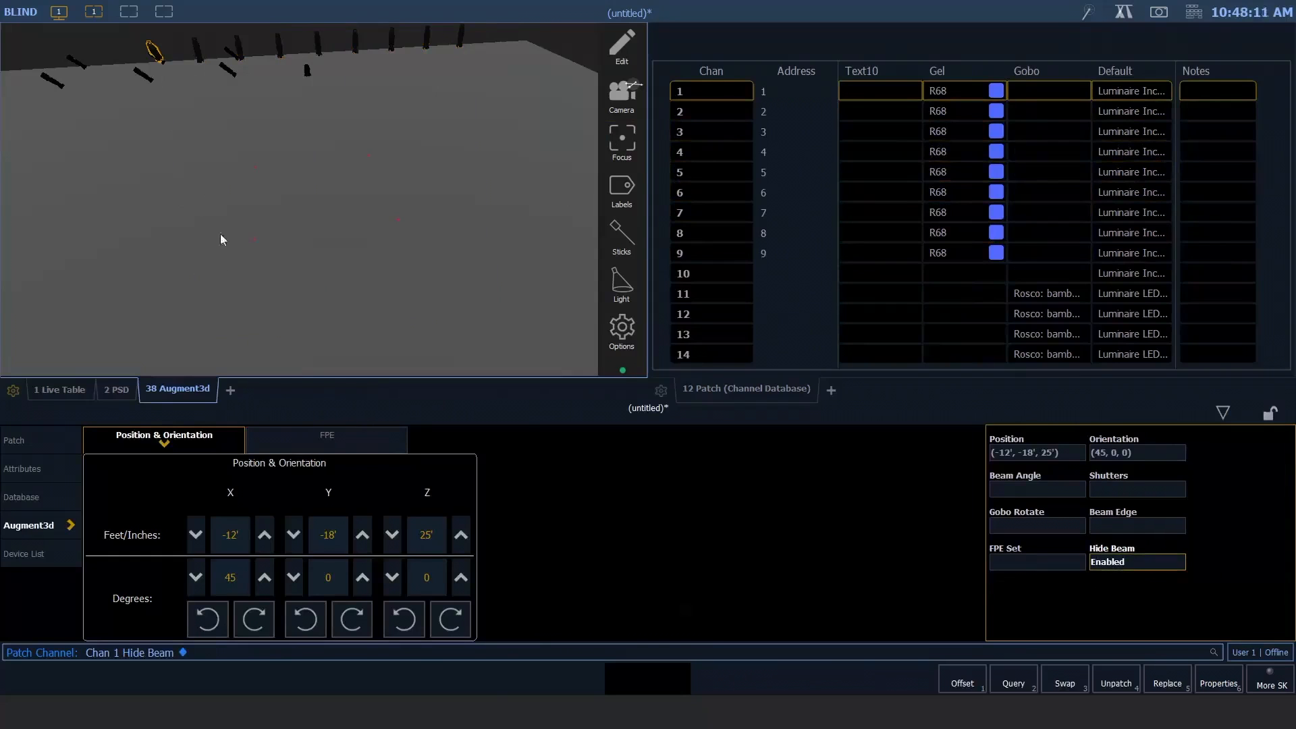
{"action": "left_click_drag", "start_coordinate": [236, 214], "coordinate": [435, 230]}
{"action": "left_click_drag", "start_coordinate": [436, 139], "coordinate": [432, 242]}
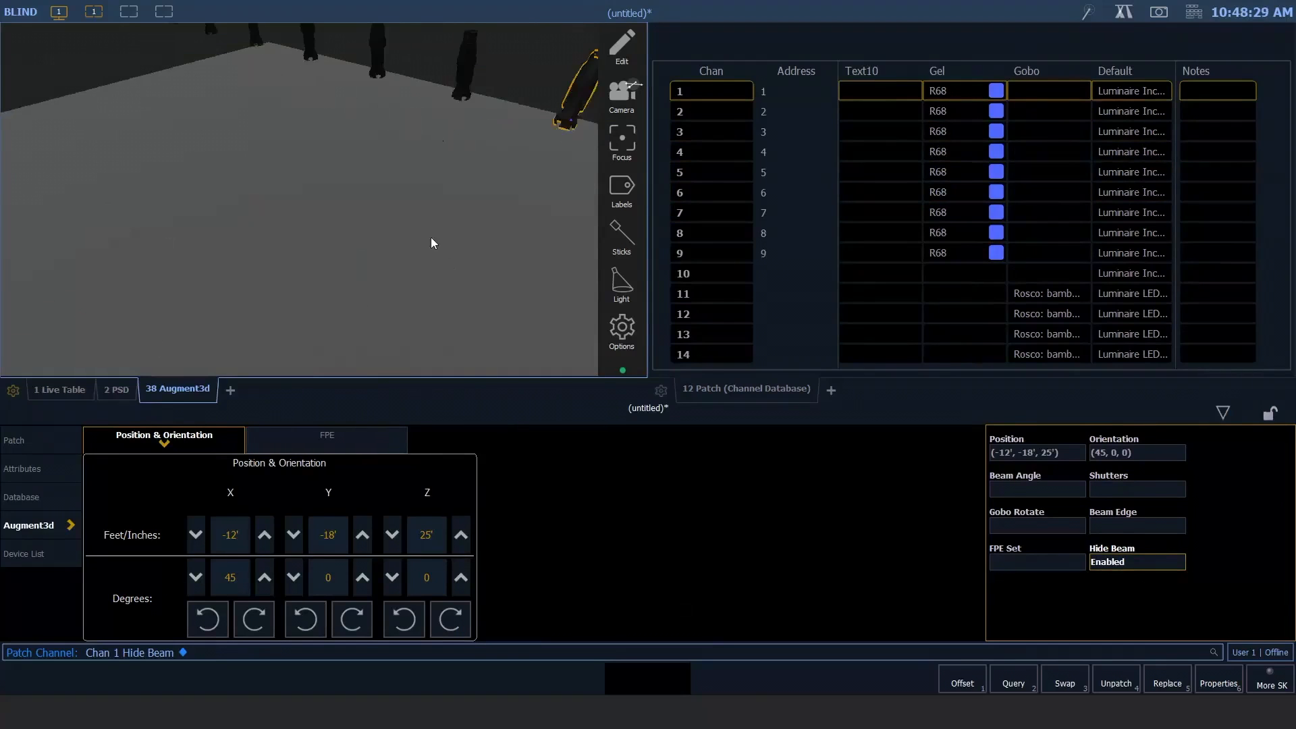
{"action": "left_click_drag", "start_coordinate": [559, 150], "coordinate": [448, 297]}
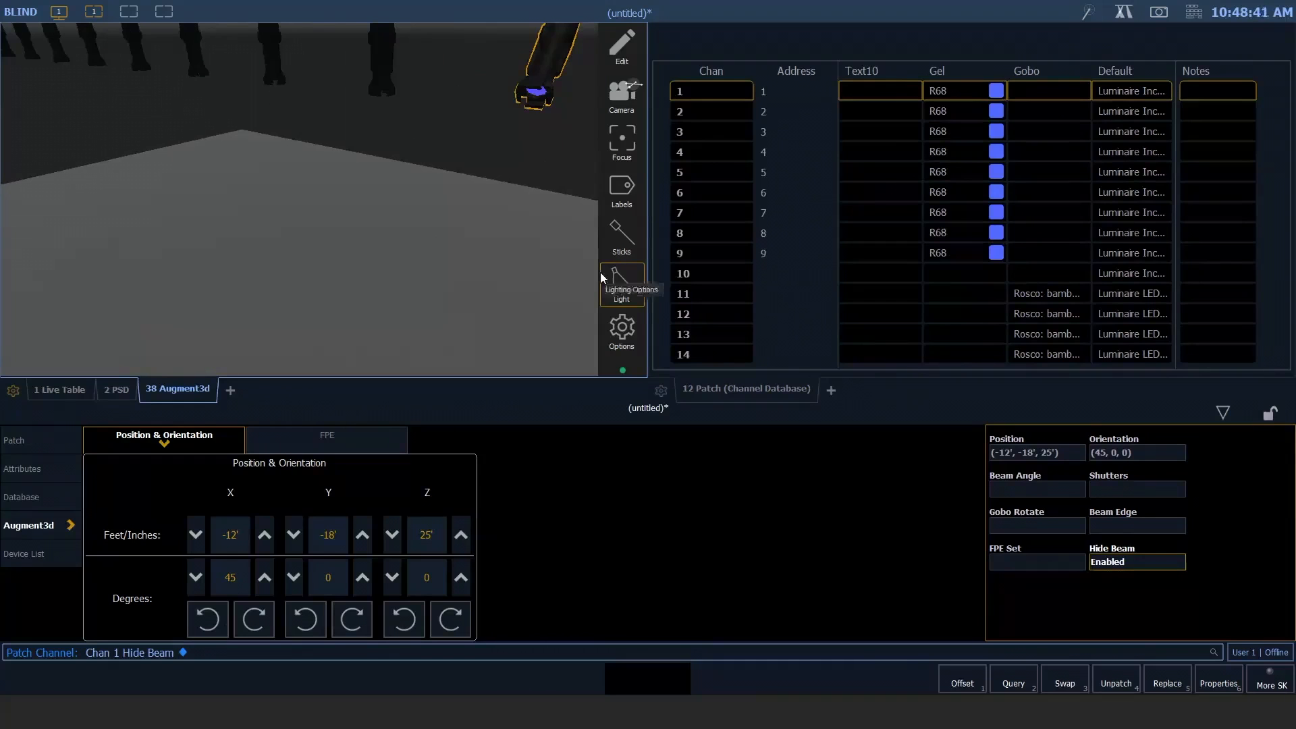
Step: Bring channels 1 thru 9 to full intensity in Live while showing the Augment3d view
{"action": "key", "text": "F1"}
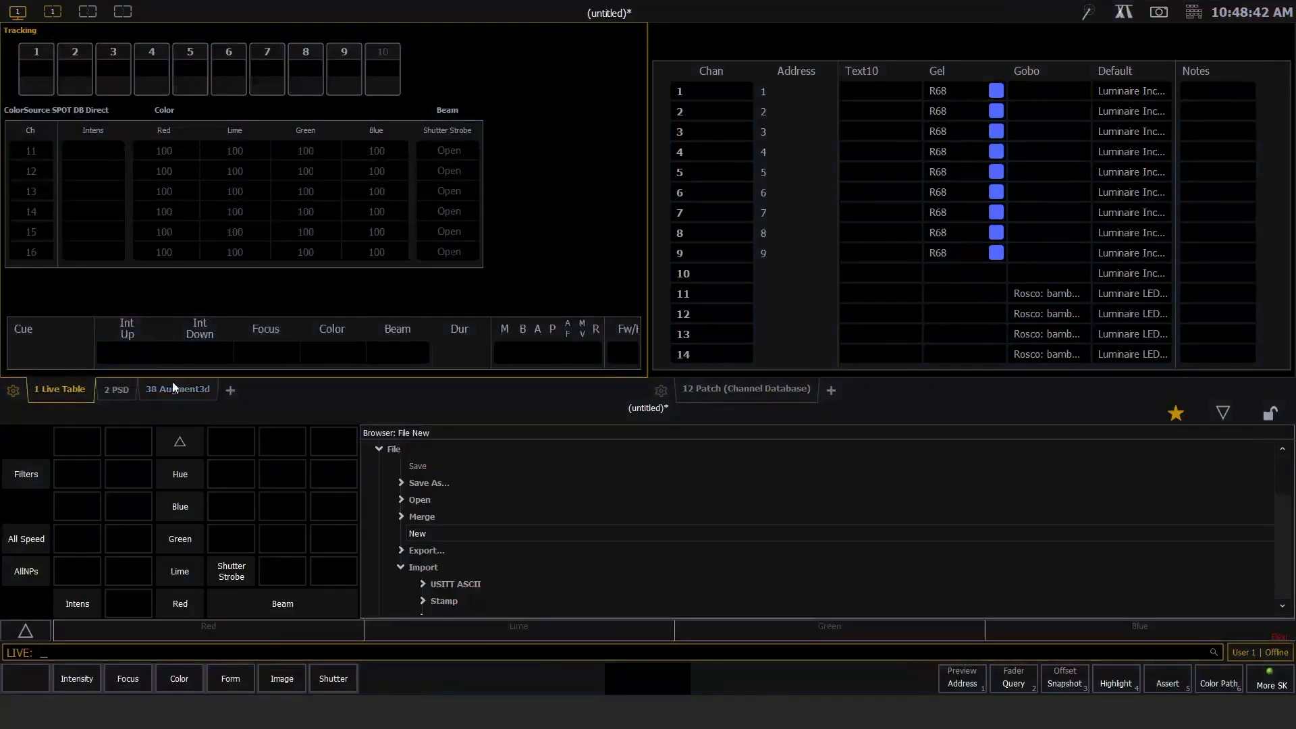
{"action": "left_click", "coordinate": [172, 389]}
{"action": "key", "text": "1"}
{"action": "key", "text": "t"}
{"action": "key", "text": "9"}
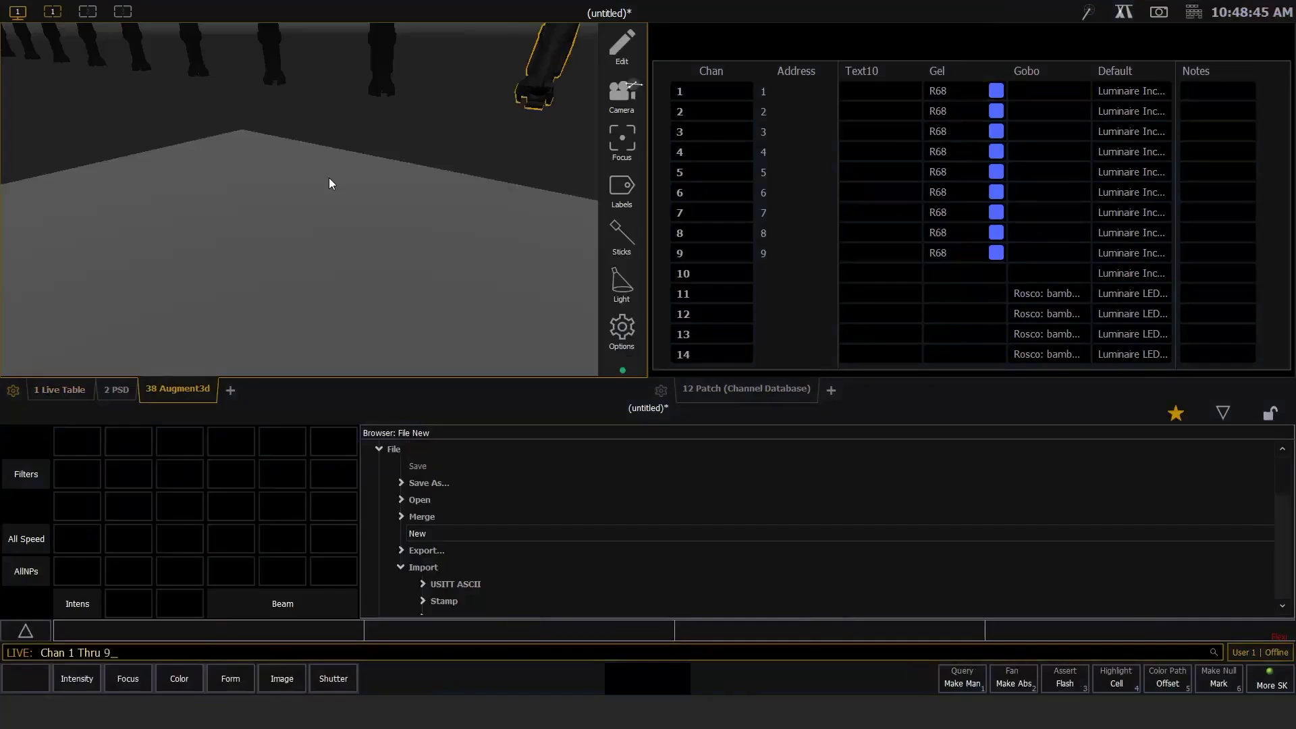
{"action": "key", "text": "f"}
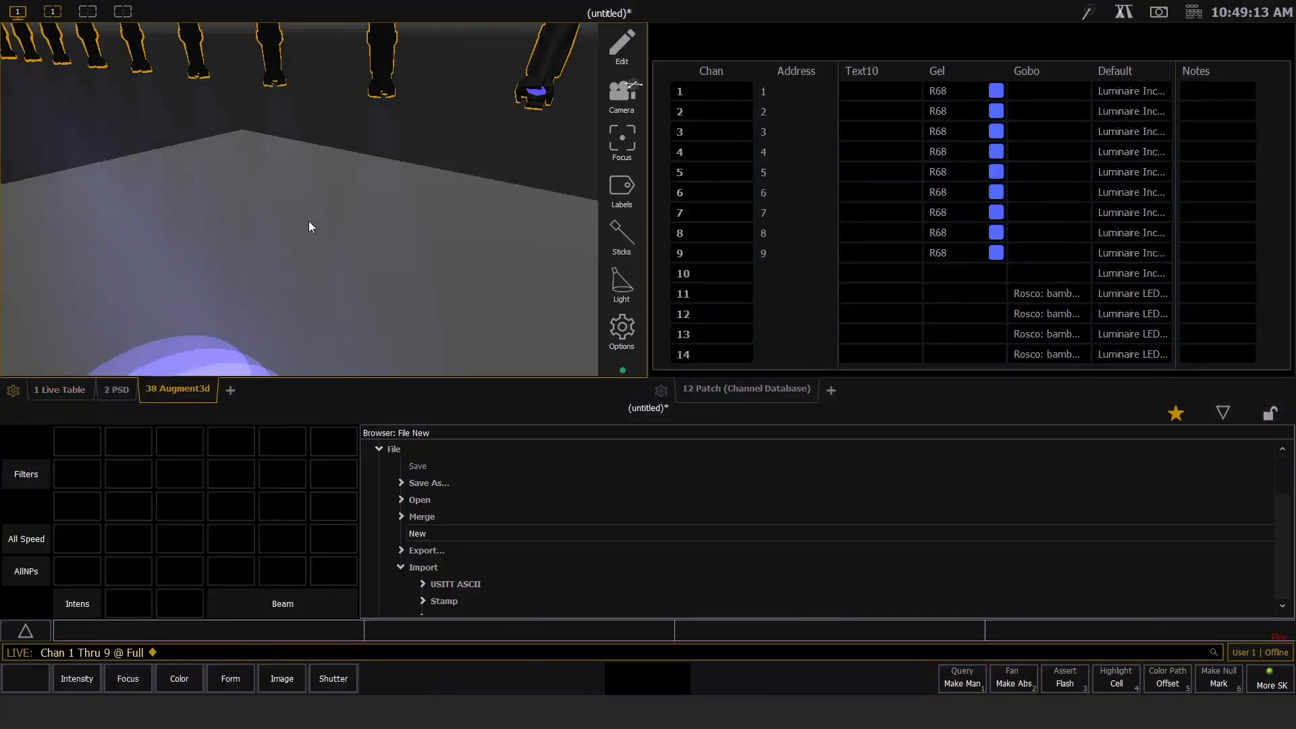
Step: Step through channels 1 to 8 in the patch to examine each one's beam and position, and review the points of the FPE set
{"action": "left_click_drag", "start_coordinate": [512, 230], "coordinate": [468, 261]}
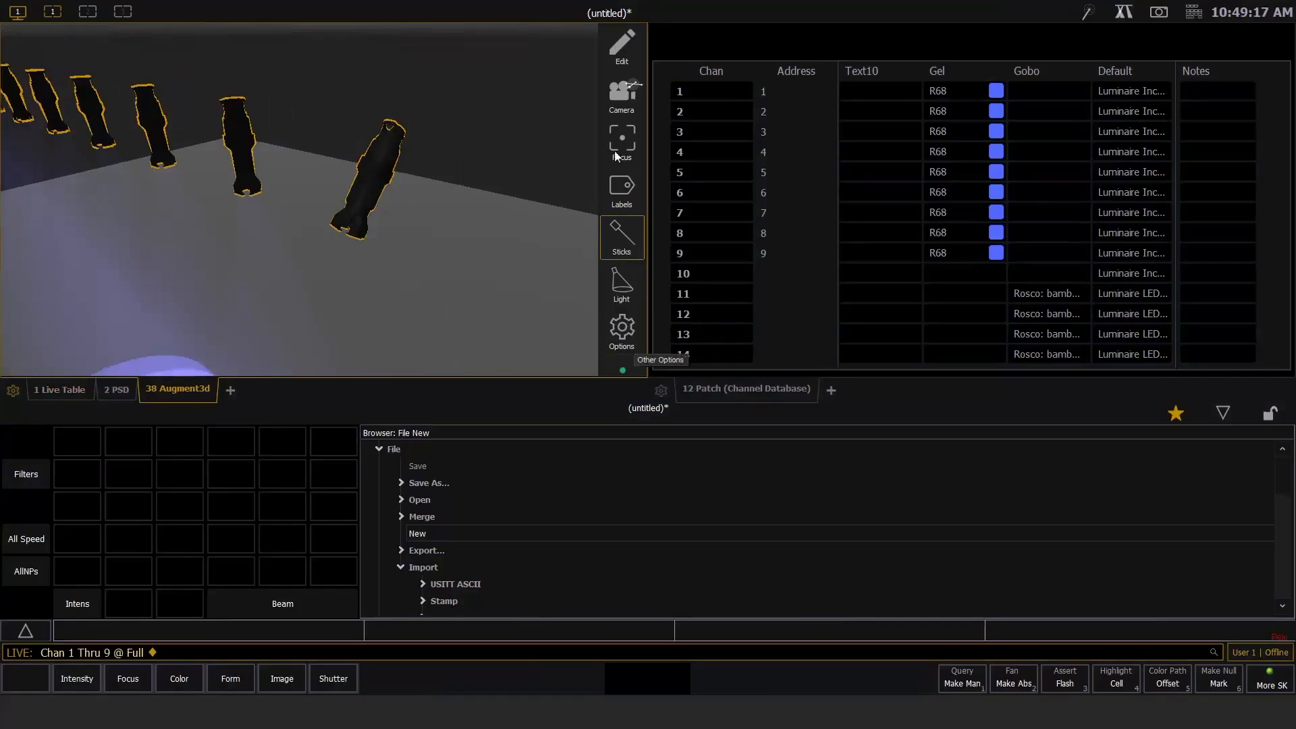
{"action": "left_click", "coordinate": [621, 95]}
{"action": "left_click", "coordinate": [273, 136]}
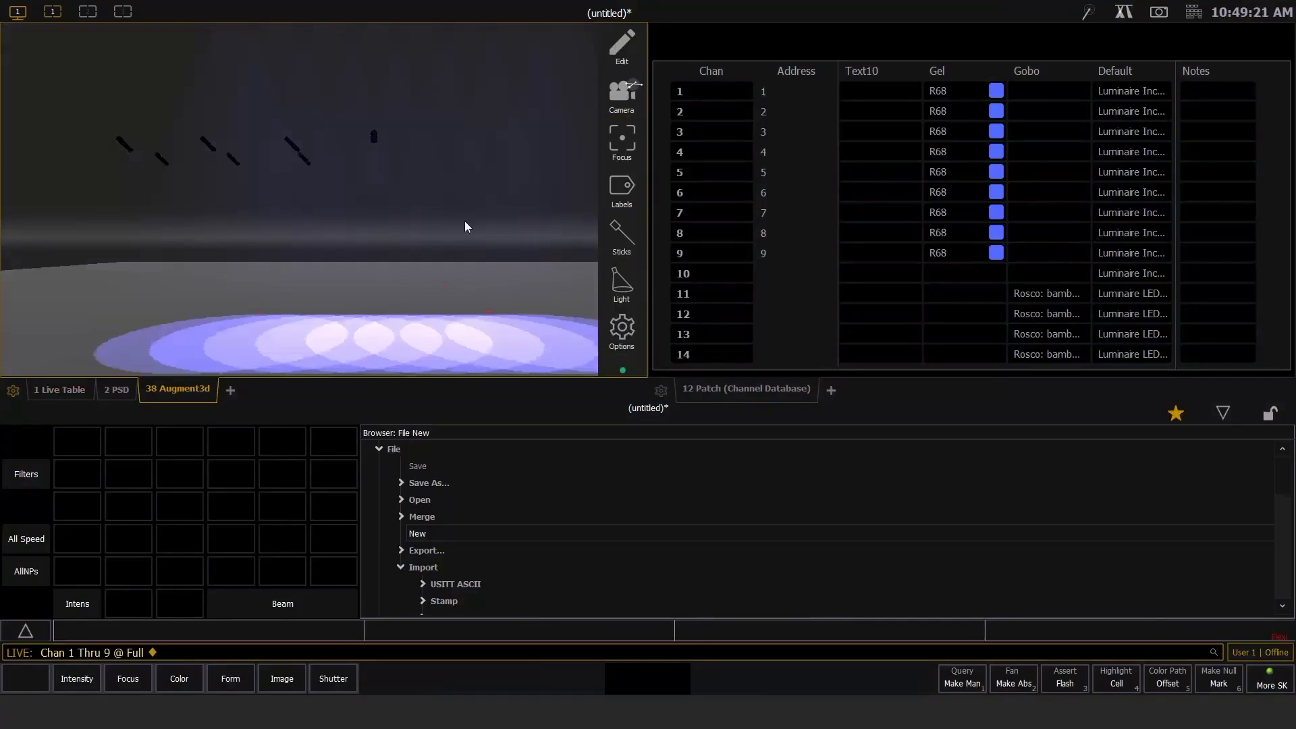
{"action": "left_click_drag", "start_coordinate": [464, 221], "coordinate": [386, 287]}
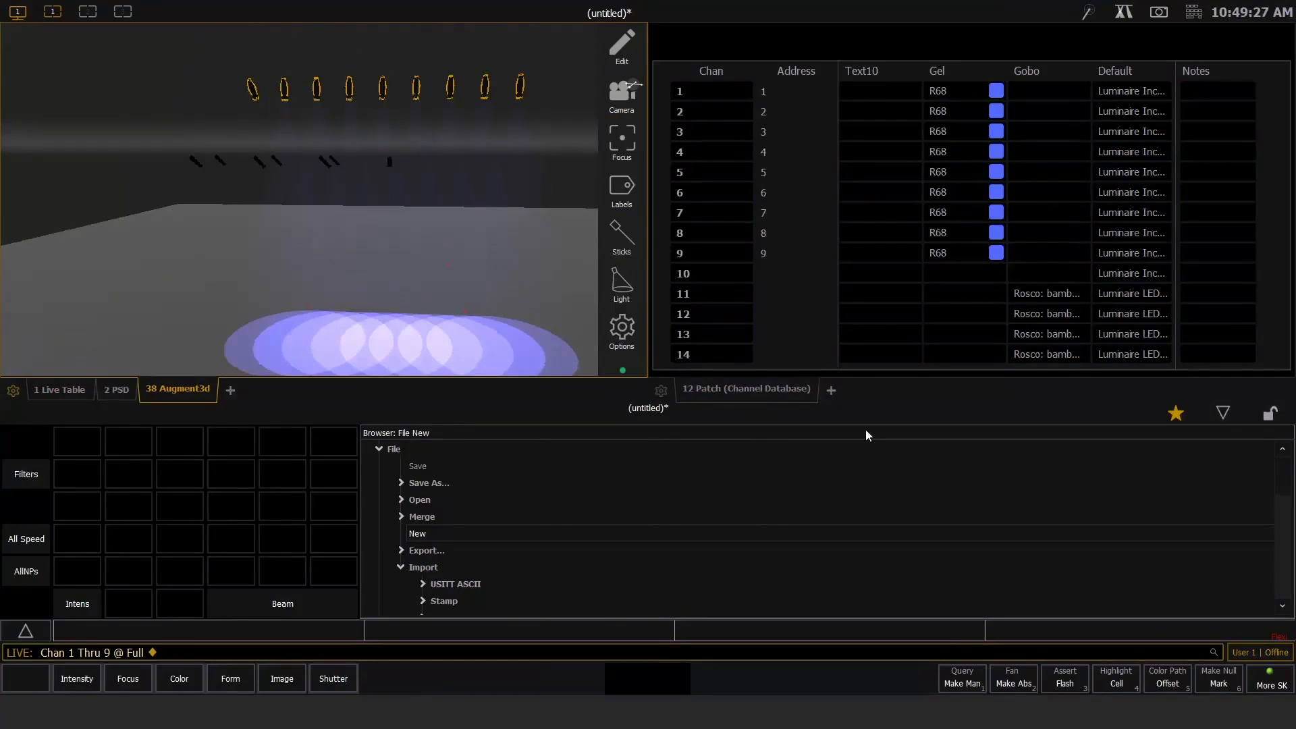
{"action": "left_click", "coordinate": [735, 390]}
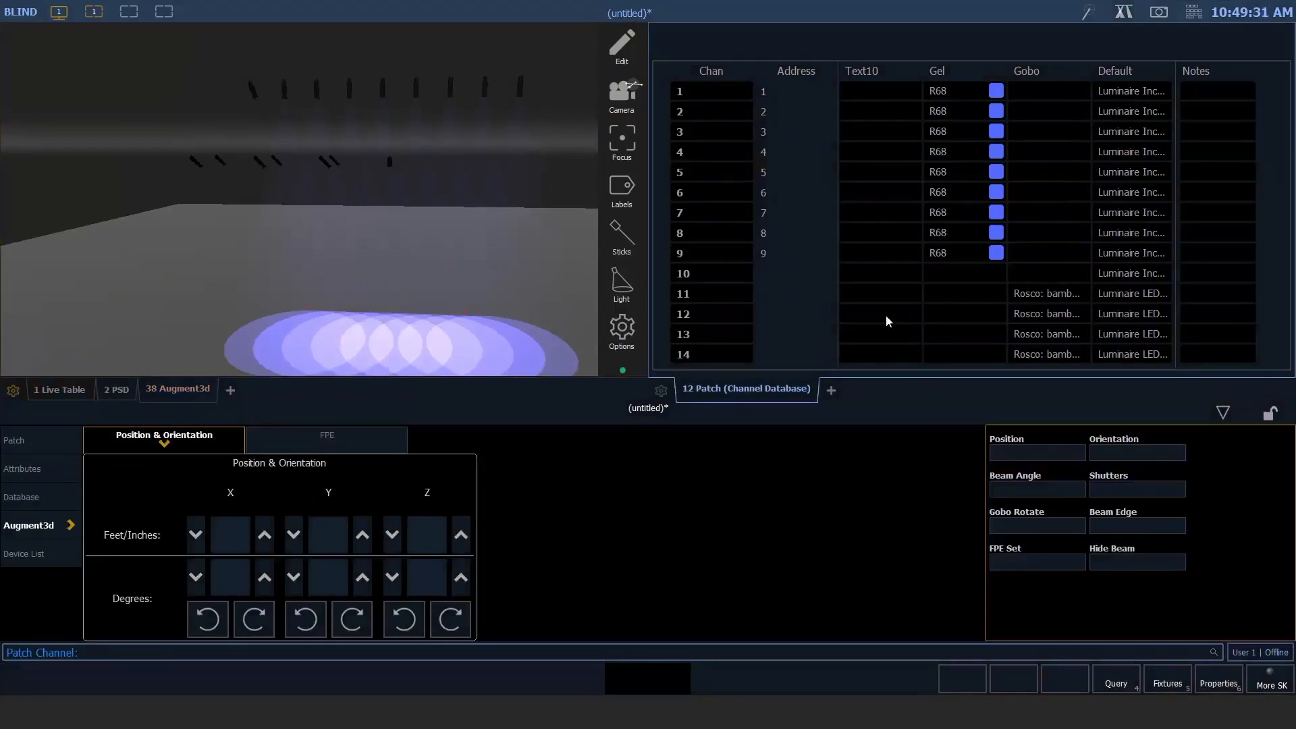
{"action": "key", "text": "Page_Down"}
{"action": "key", "text": "Page_Down"}
{"action": "key", "text": "Page_Down"}
{"action": "key", "text": "Page_Down"}
{"action": "key", "text": "Page_Down"}
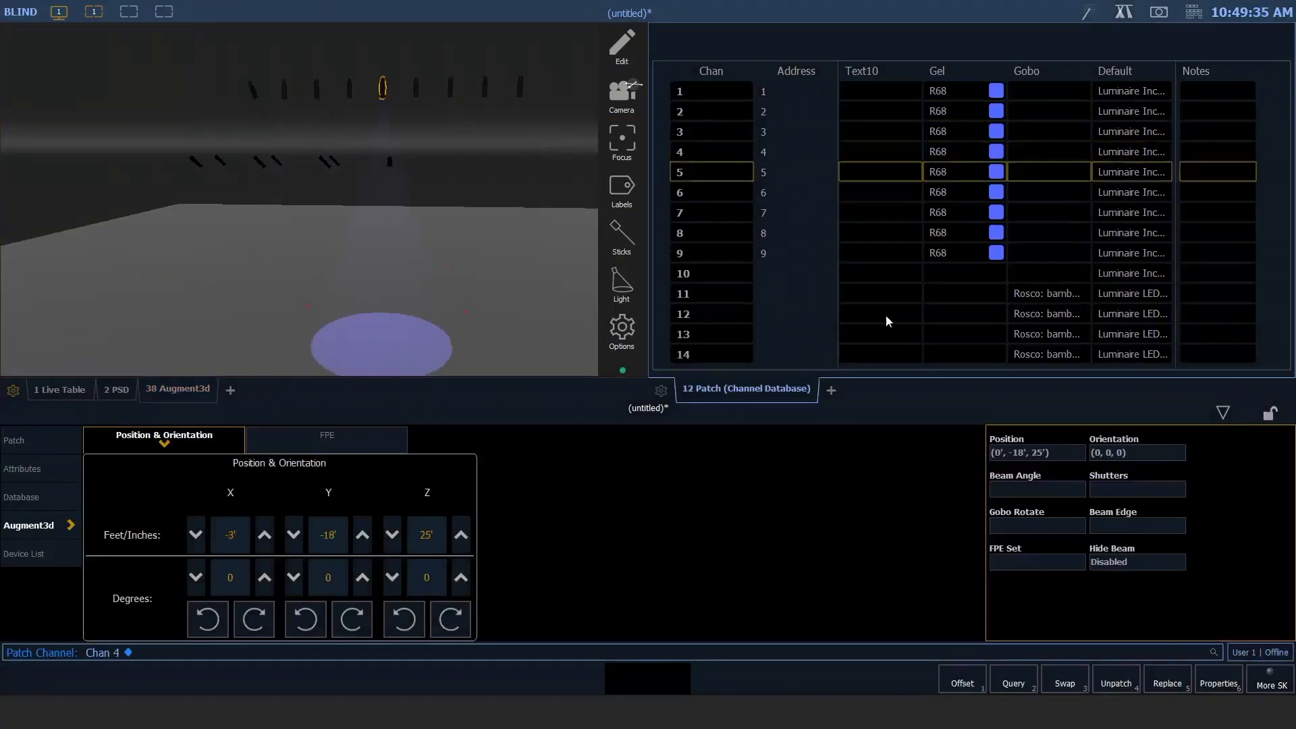
{"action": "key", "text": "Page_Down"}
{"action": "key", "text": "Page_Down"}
{"action": "key", "text": "Page_Down"}
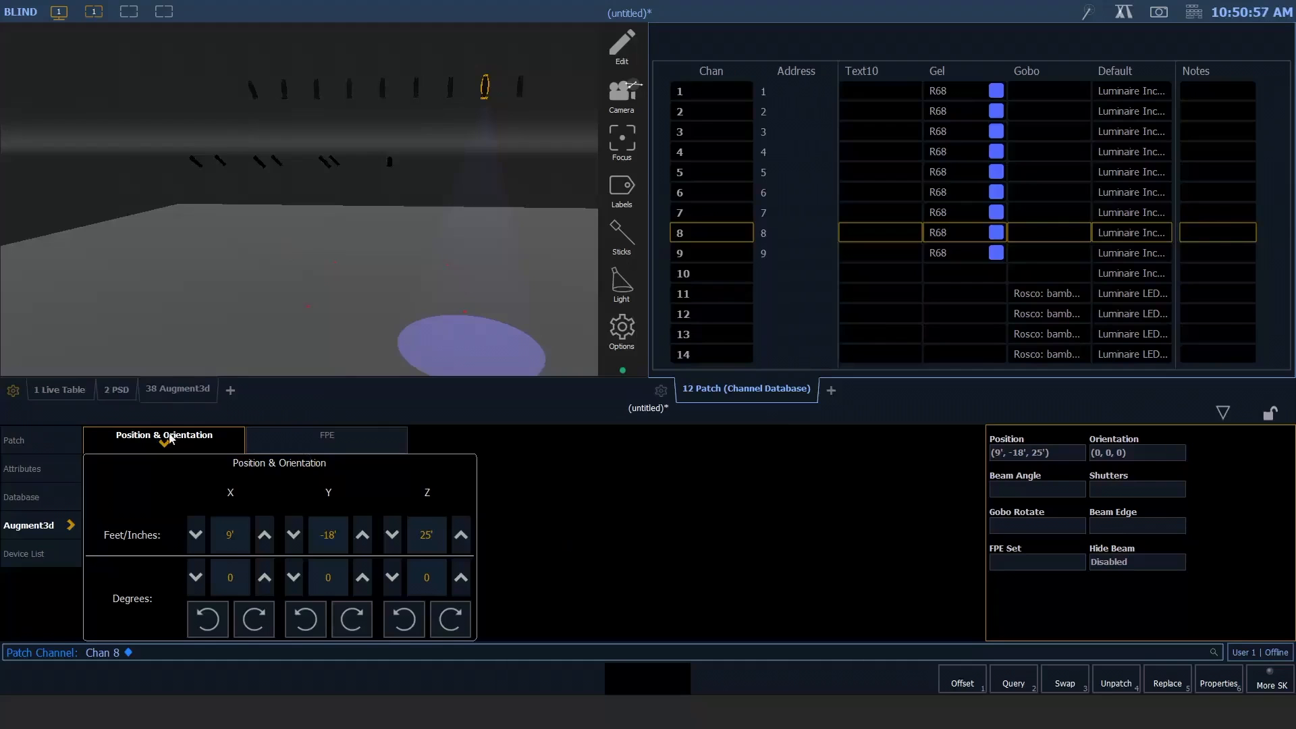
{"action": "left_click", "coordinate": [342, 442]}
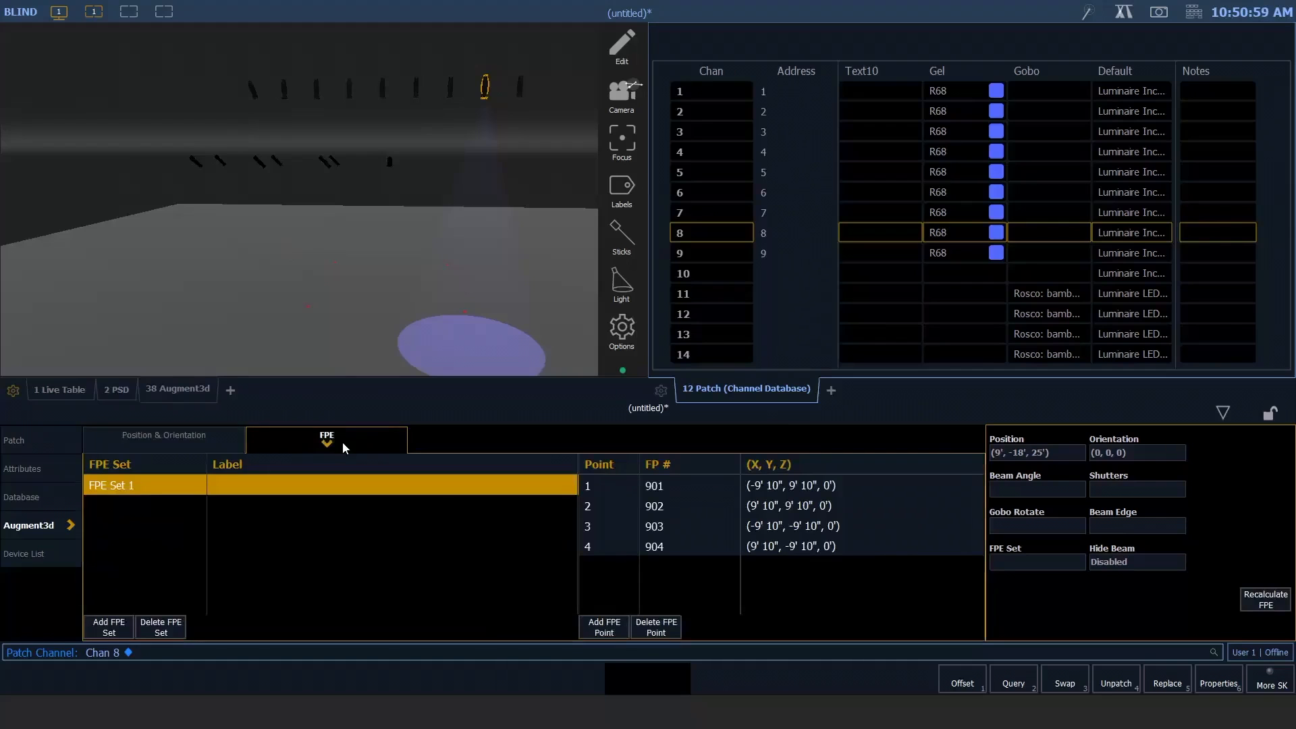
{"action": "left_click", "coordinate": [187, 442]}
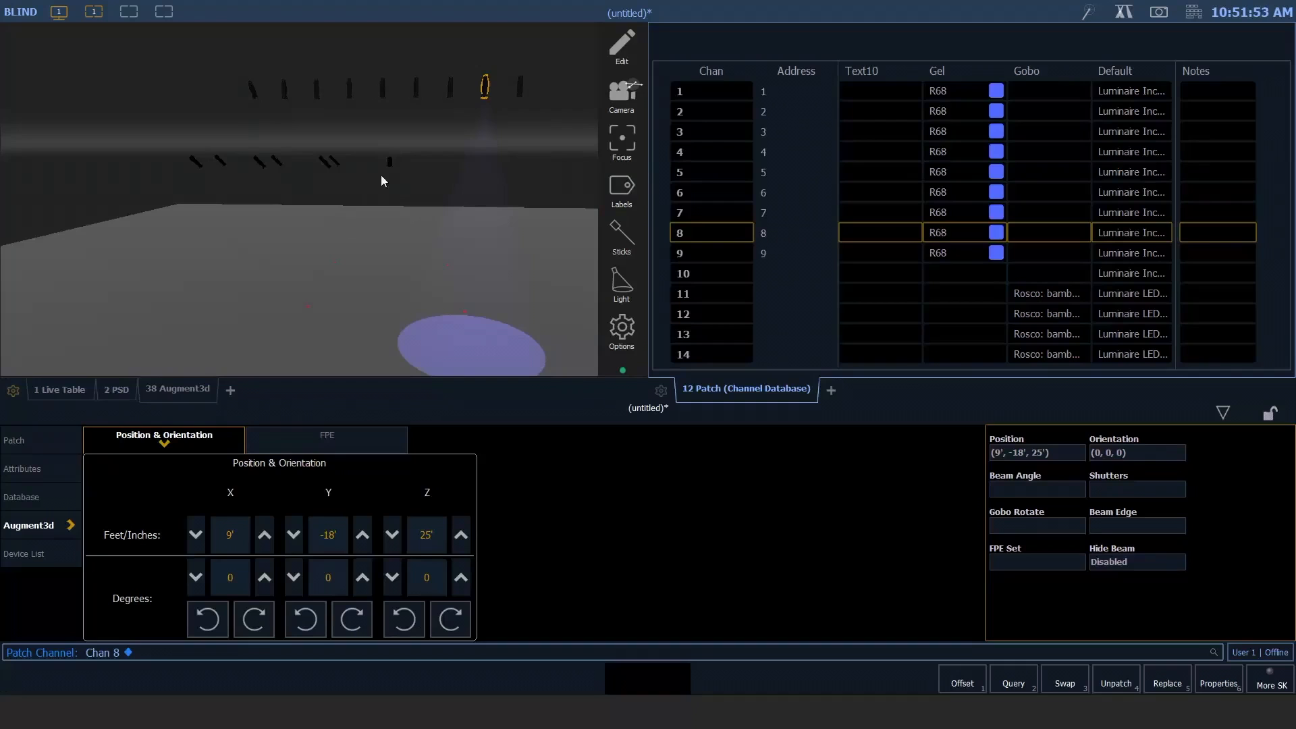
Step: Set the beam angle of the channel 18 Parcan to 50° in its Augment3d patch settings
{"action": "key", "text": "F1"}
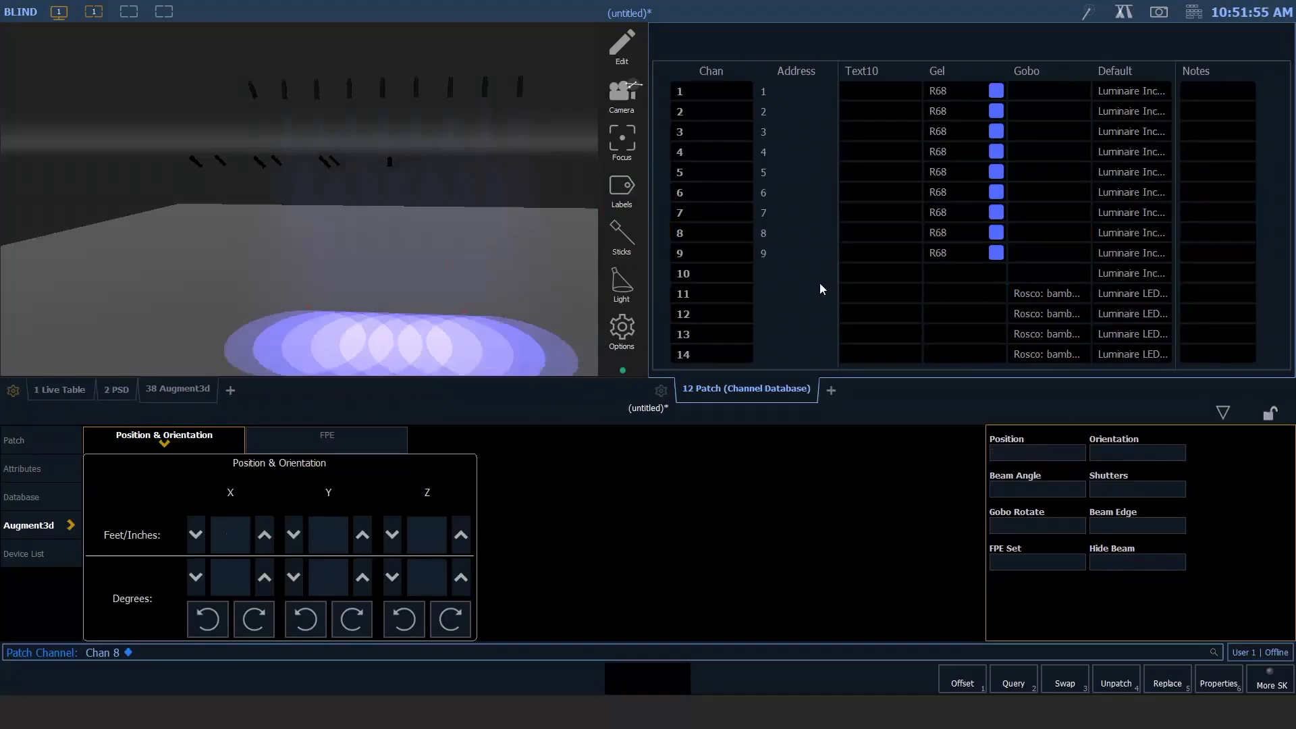
{"action": "key", "text": "Page_Down"}
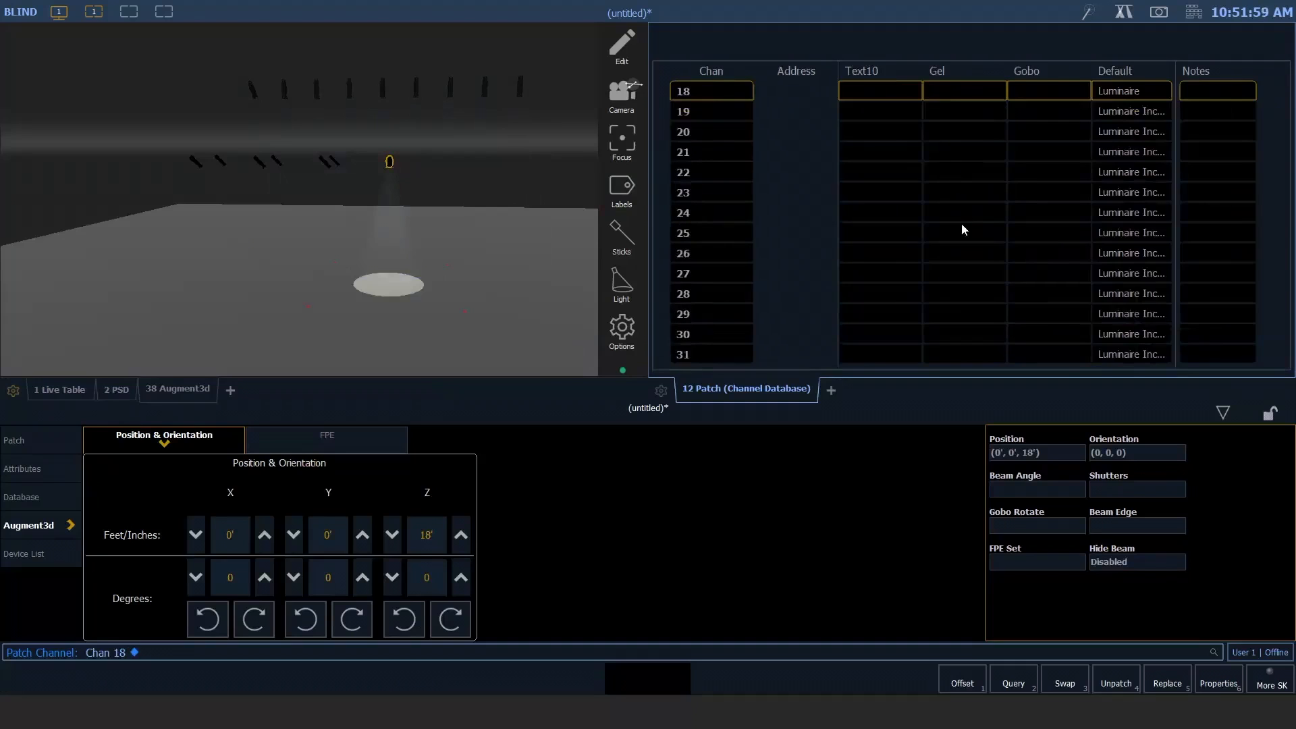
{"action": "scroll", "coordinate": [962, 227], "scroll_direction": "up", "scroll_amount": 5}
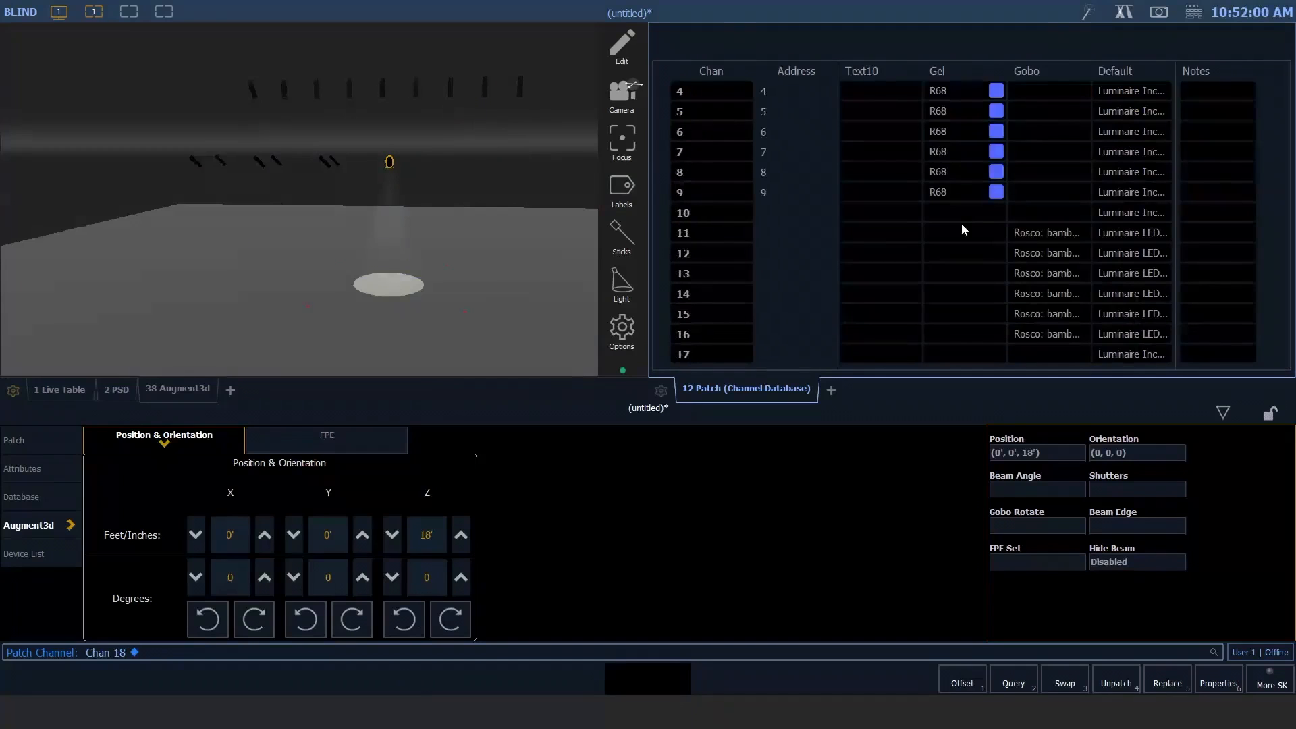
{"action": "scroll", "coordinate": [962, 224], "scroll_direction": "down", "scroll_amount": 5}
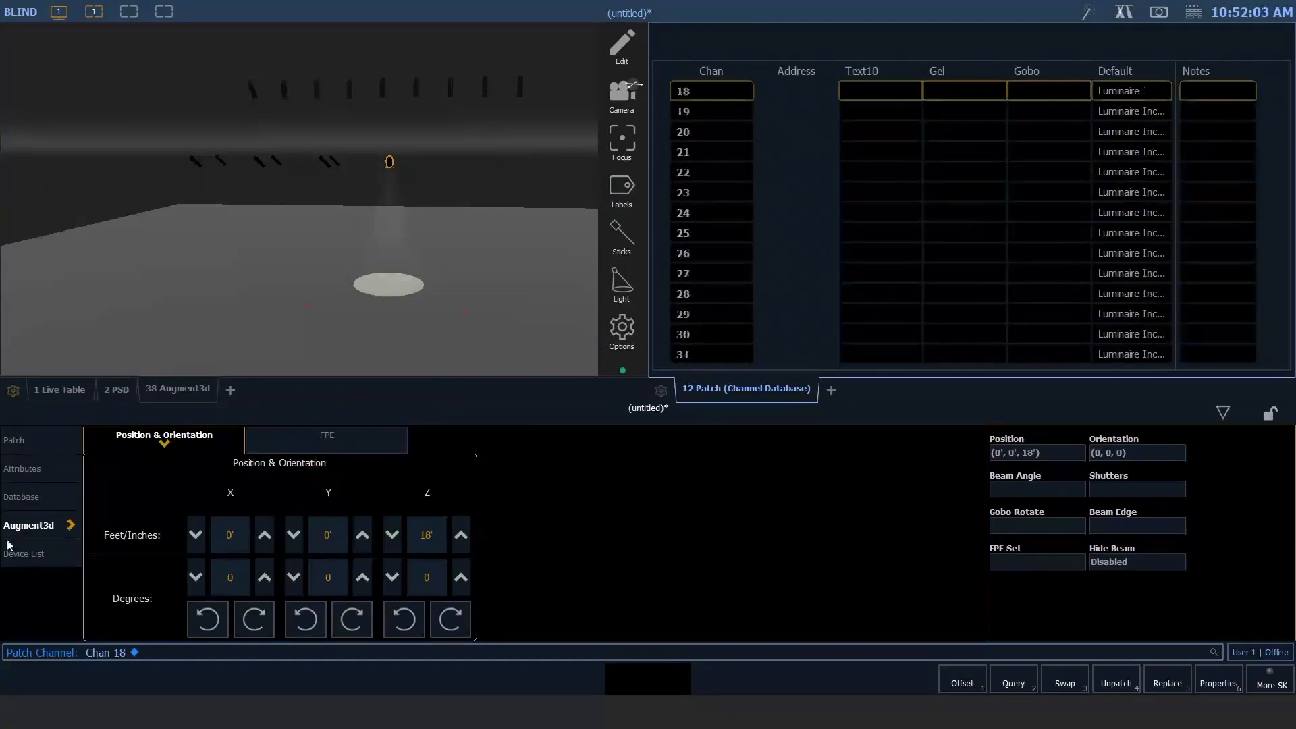
{"action": "left_click", "coordinate": [35, 444]}
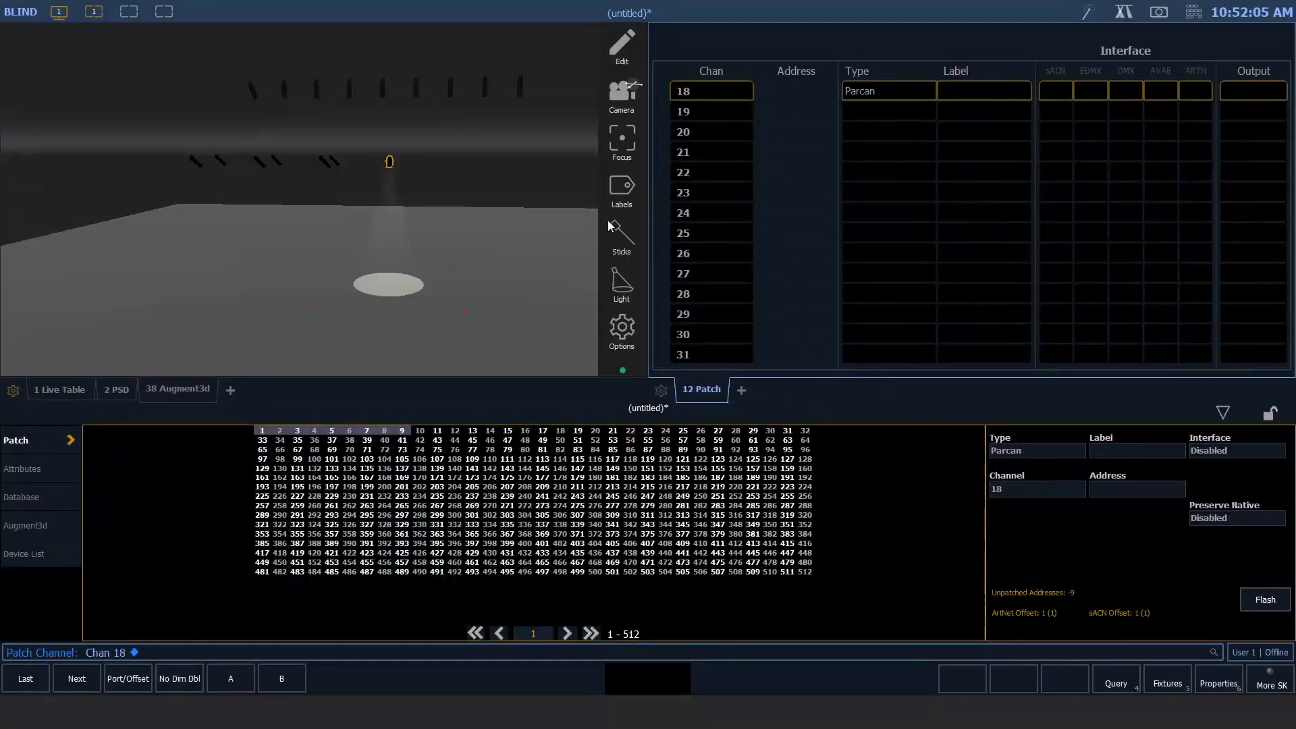
{"action": "type", "text": "1"}
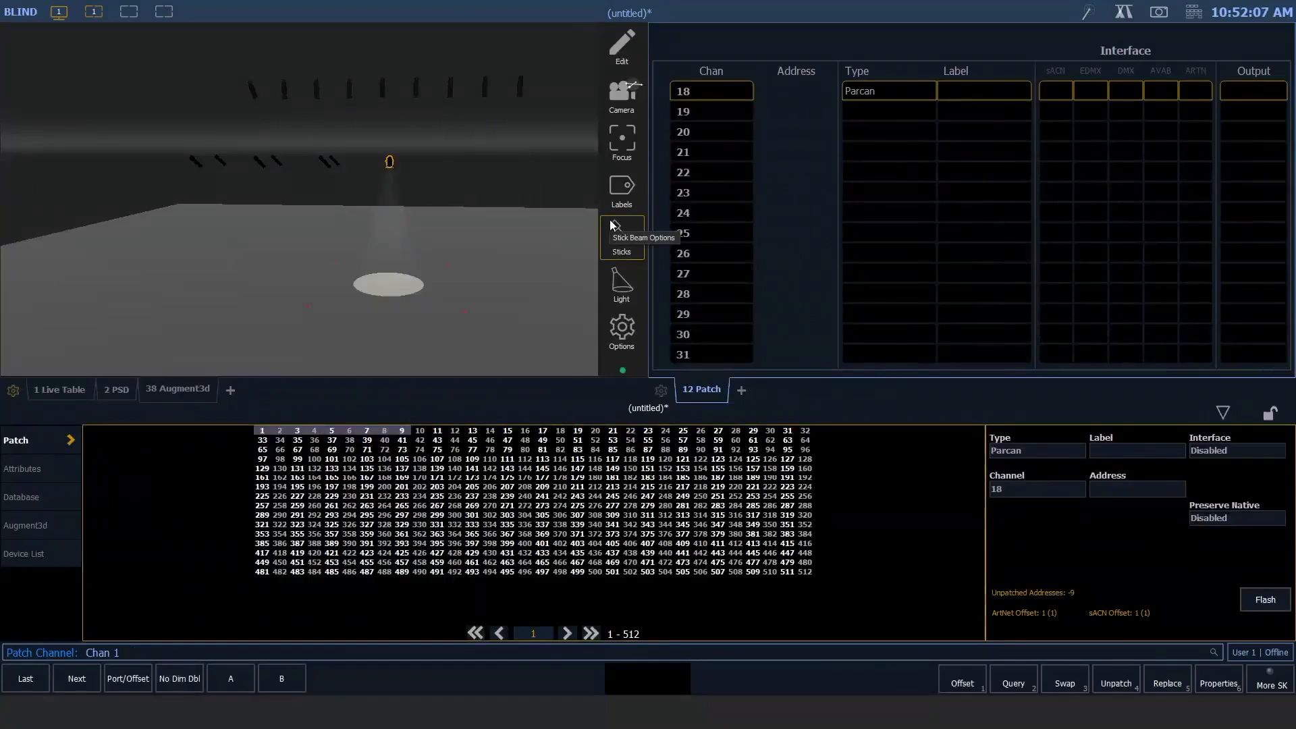
{"action": "type", "text": "8"}
{"action": "key", "text": "Return"}
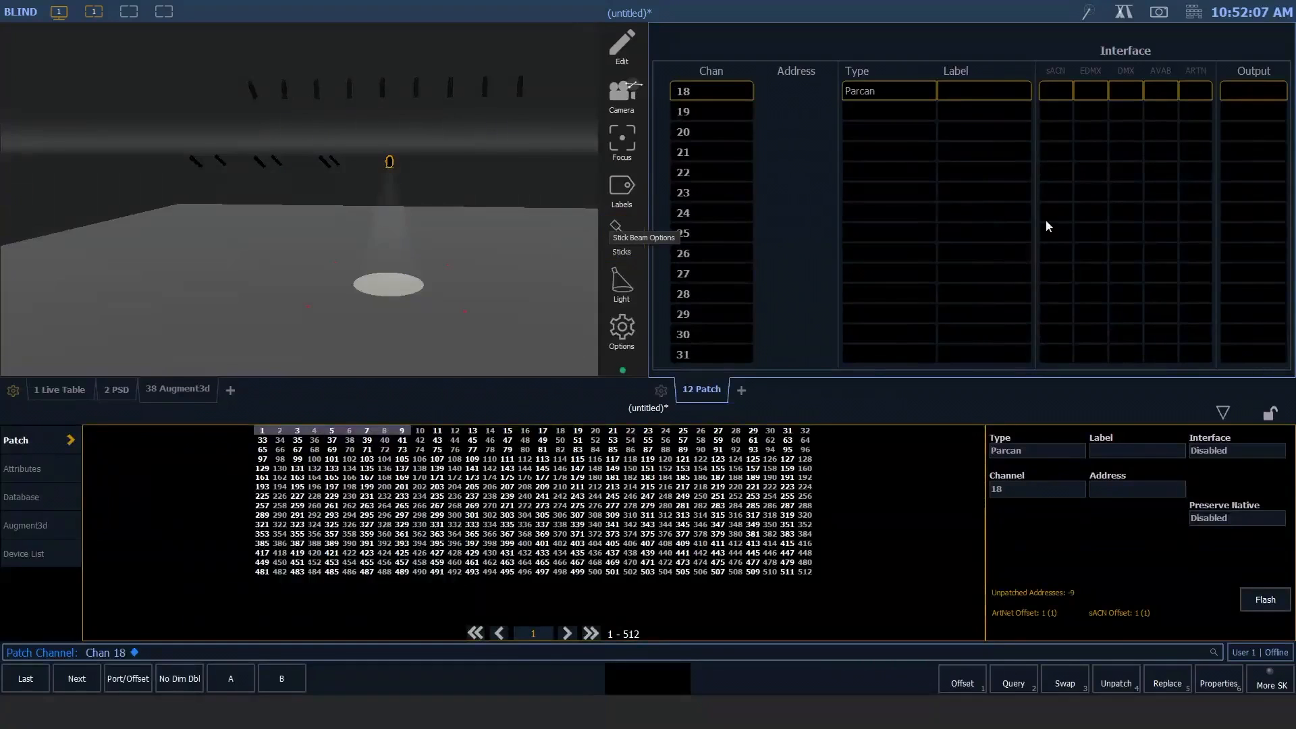
{"action": "left_click", "coordinate": [41, 528]}
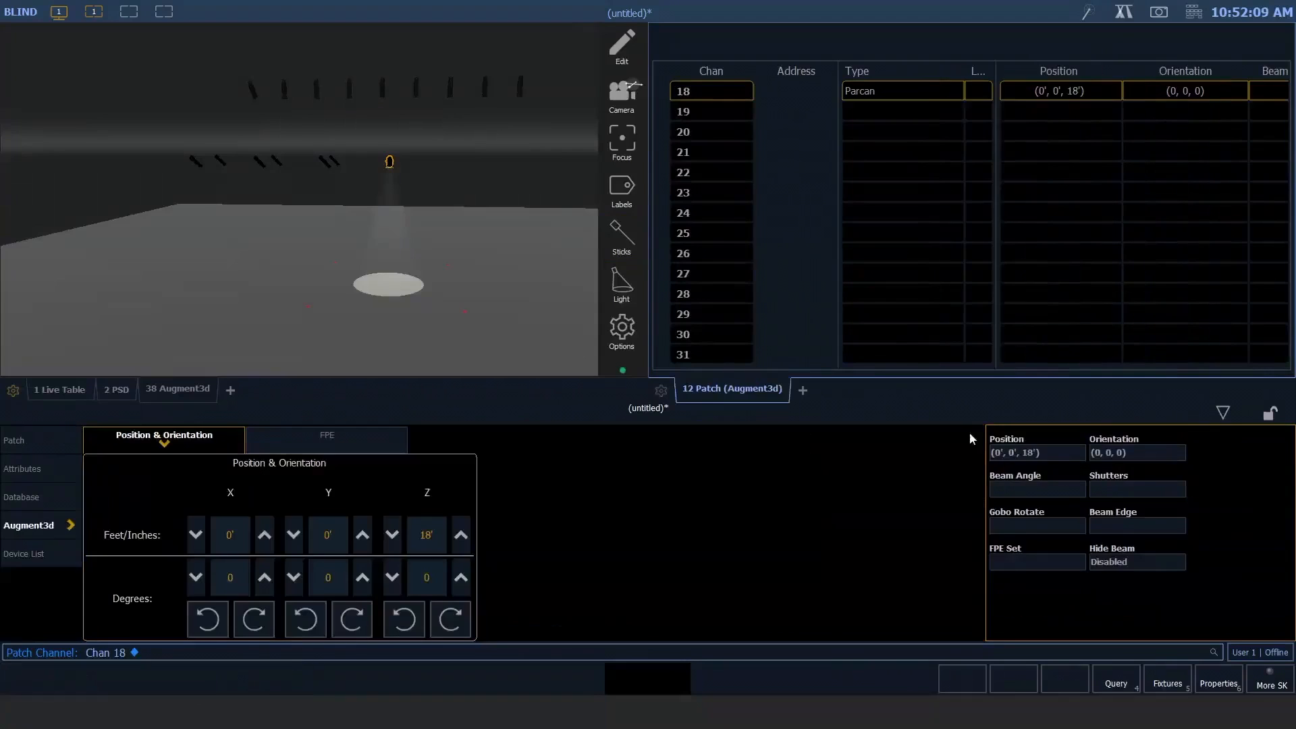
{"action": "left_click", "coordinate": [1031, 489]}
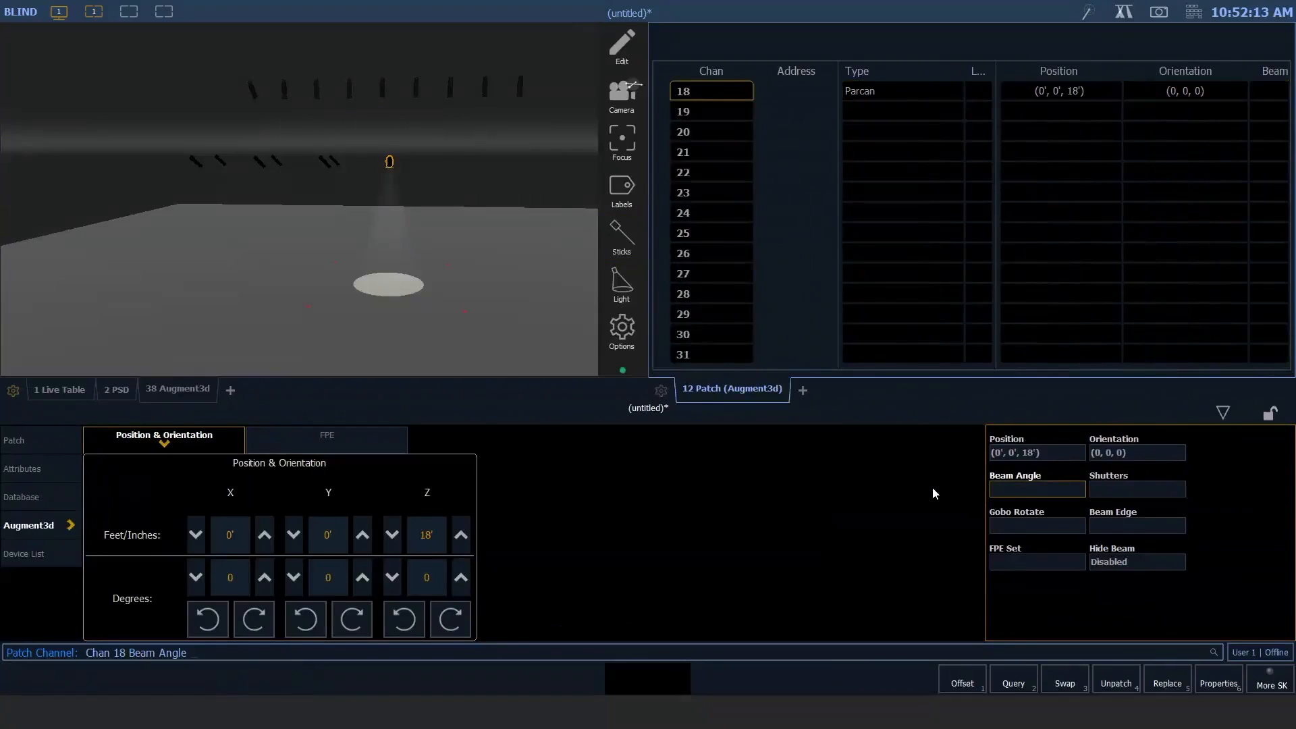
{"action": "type", "text": "50"}
{"action": "key", "text": "Return"}
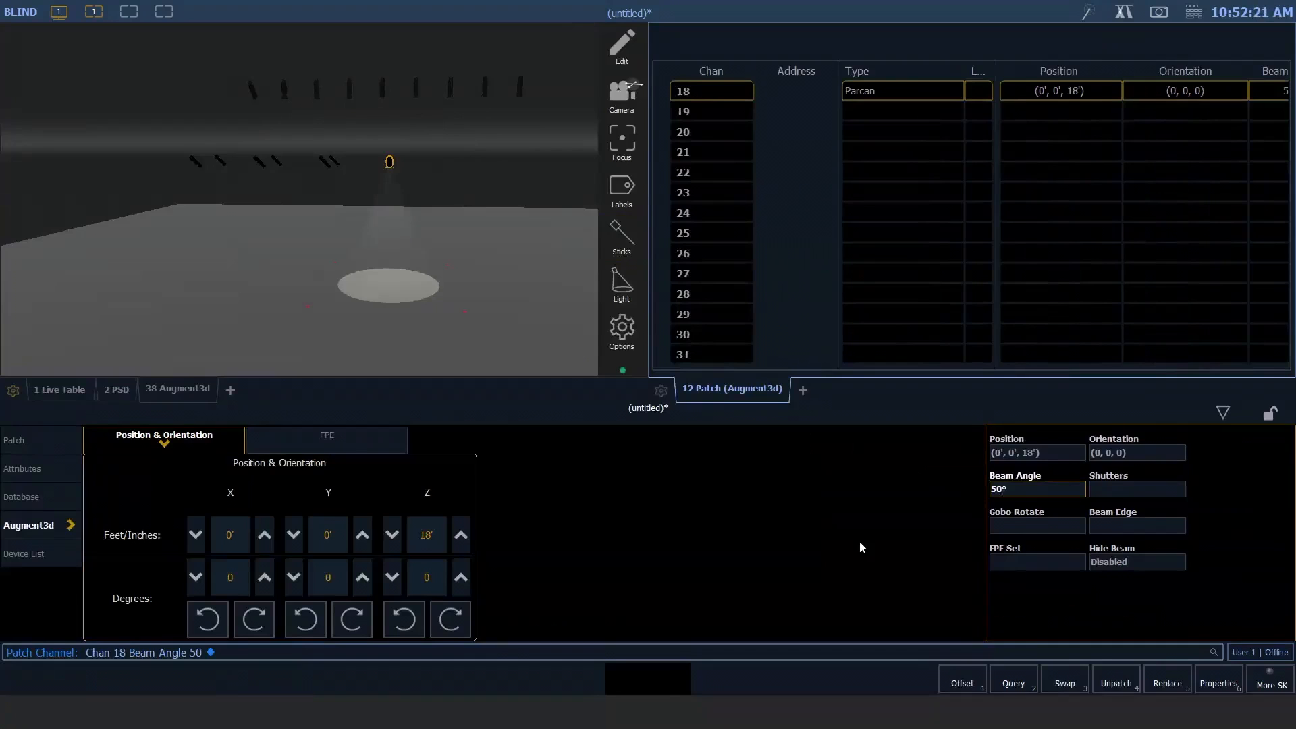
Step: Open the shutter controls for channel 18 and set frame A's thrust to 0
{"action": "left_click", "coordinate": [1142, 489]}
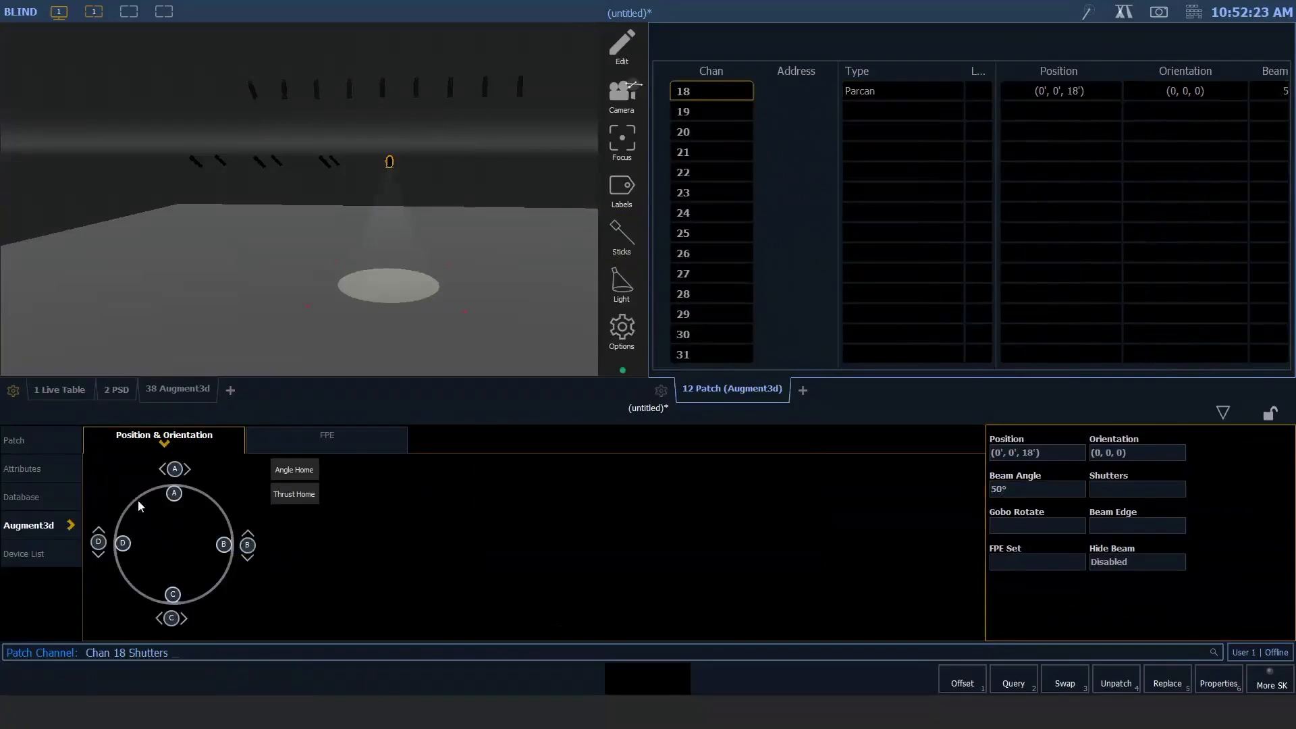
{"action": "left_click_drag", "start_coordinate": [174, 494], "coordinate": [200, 411]}
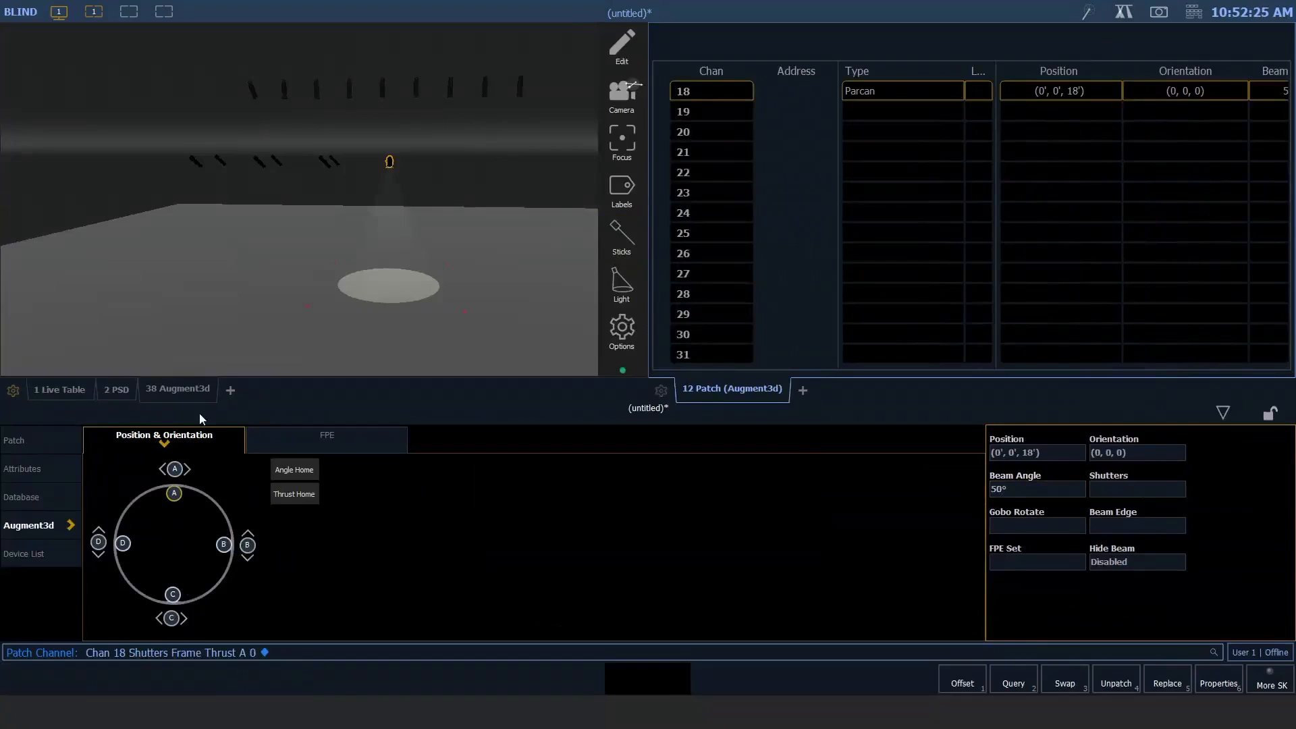
{"action": "left_click", "coordinate": [1121, 488]}
{"action": "left_click", "coordinate": [172, 727]}
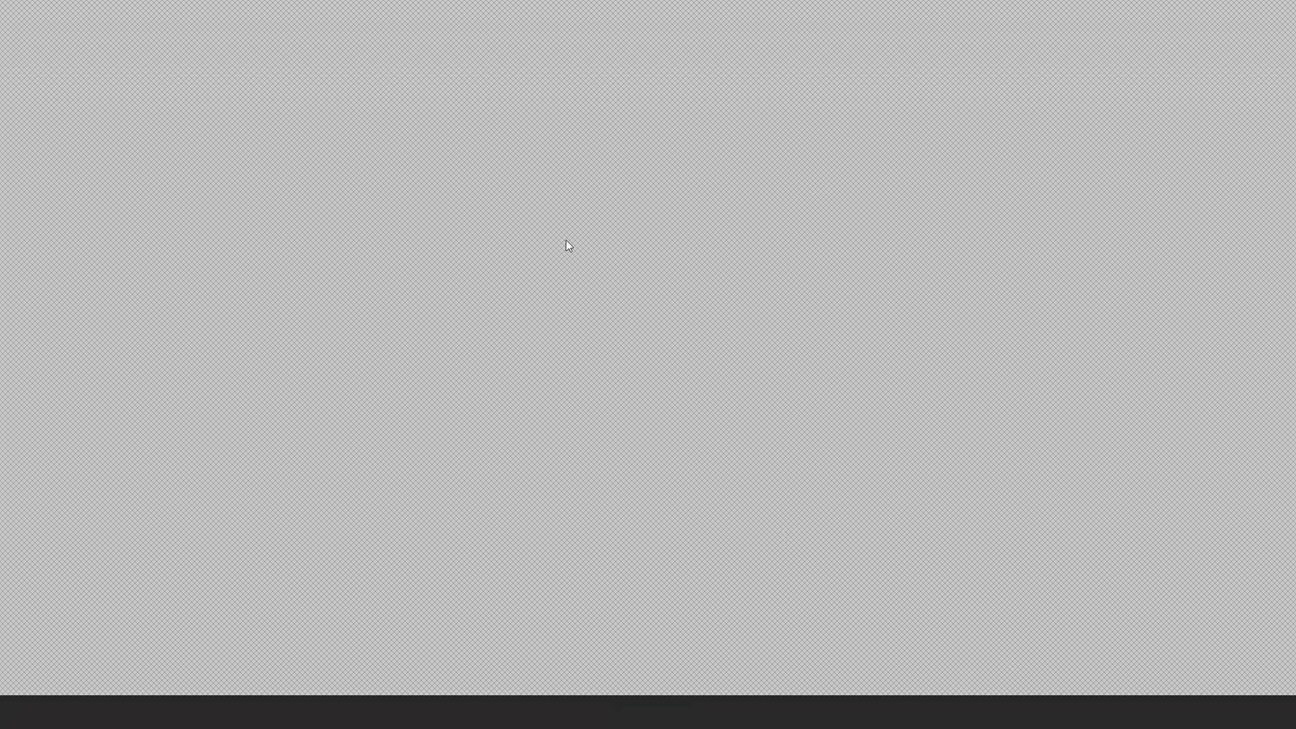
{"action": "key", "text": "alt+Tab"}
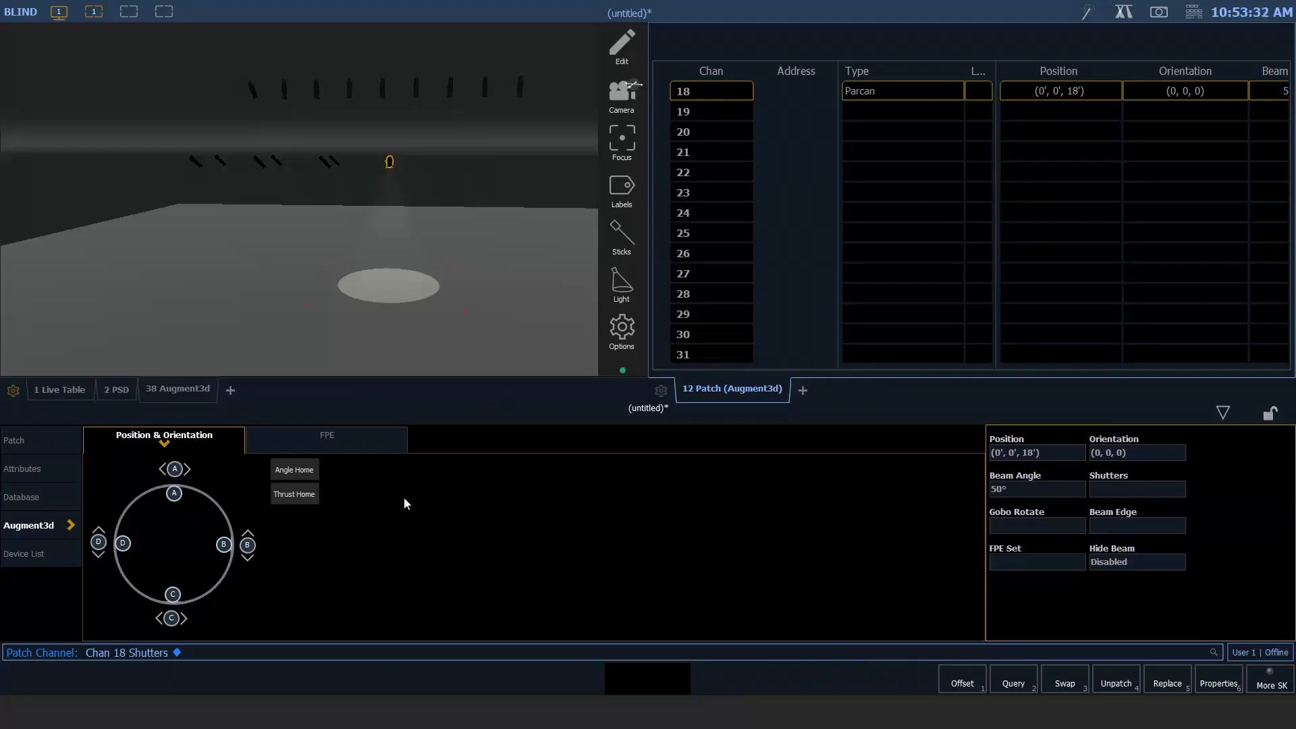
Step: Change the gel of channel 2 to R119 in the patch database
{"action": "key", "text": "1"}
{"action": "key", "text": "Return"}
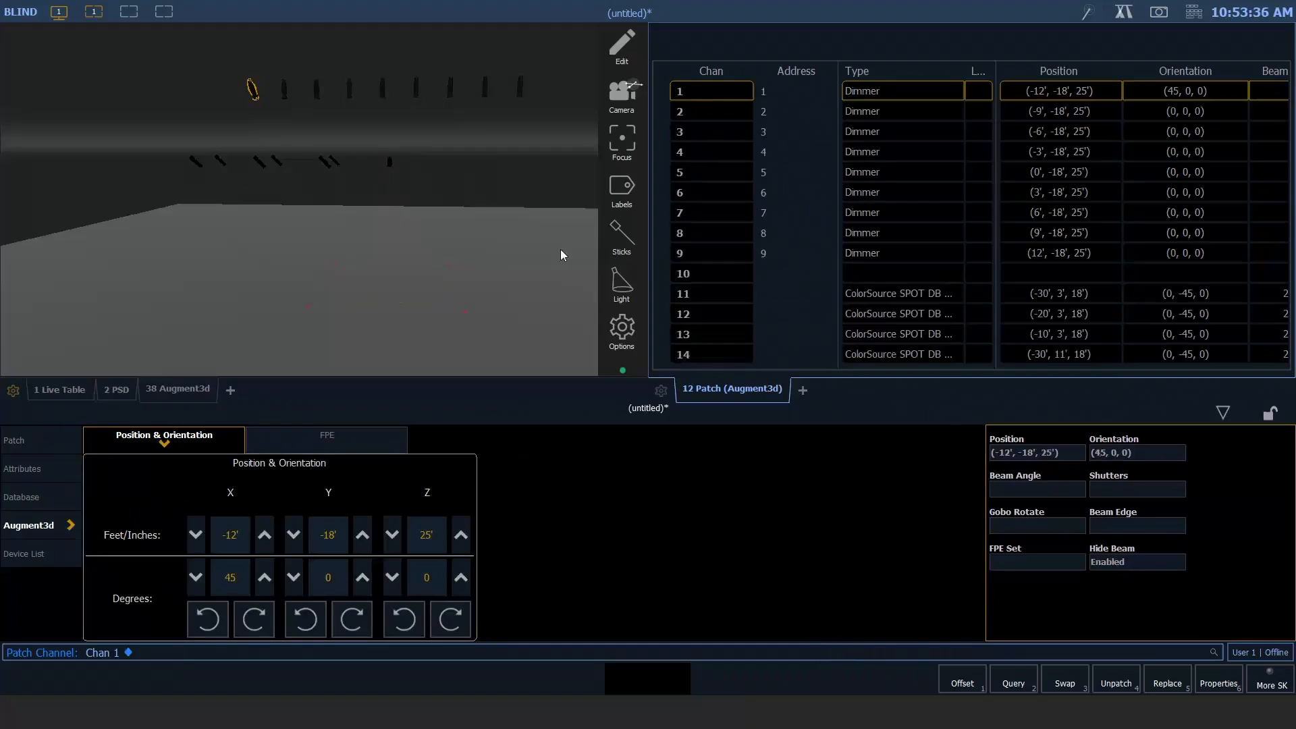
{"action": "key", "text": "2"}
{"action": "key", "text": "Return"}
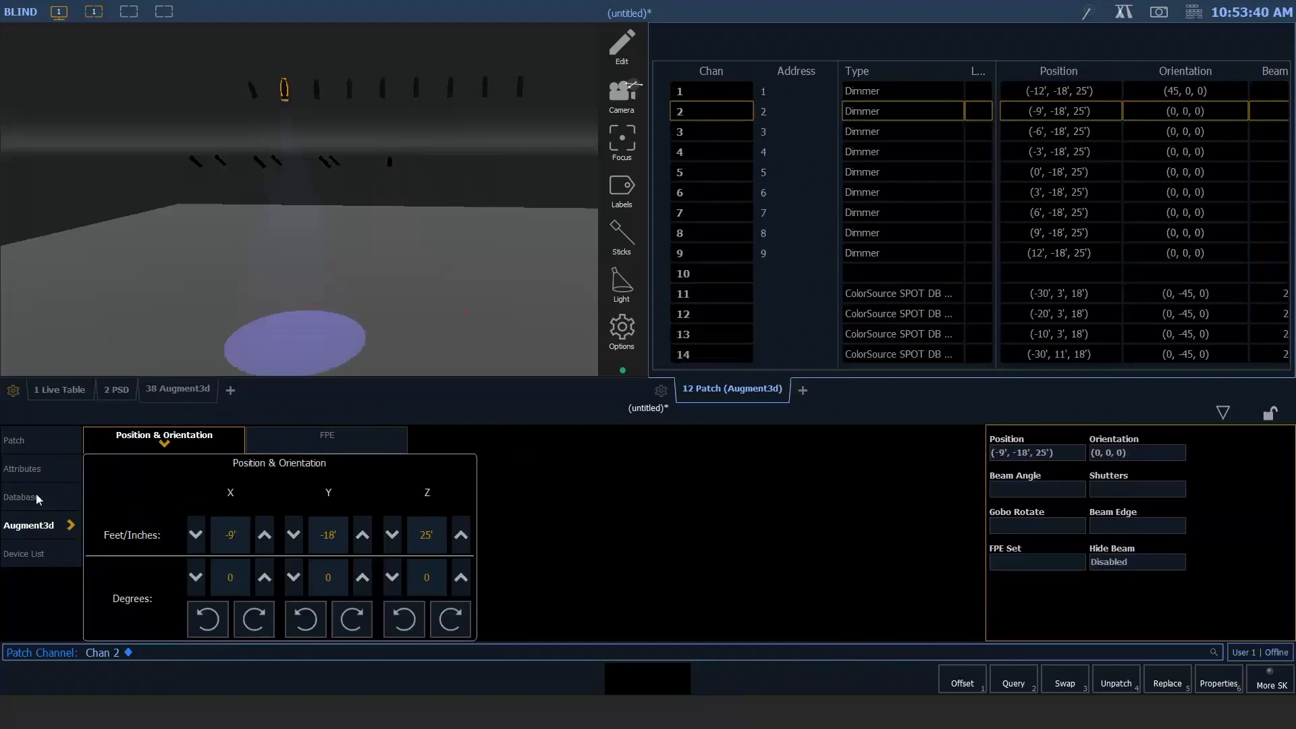
{"action": "left_click", "coordinate": [38, 472]}
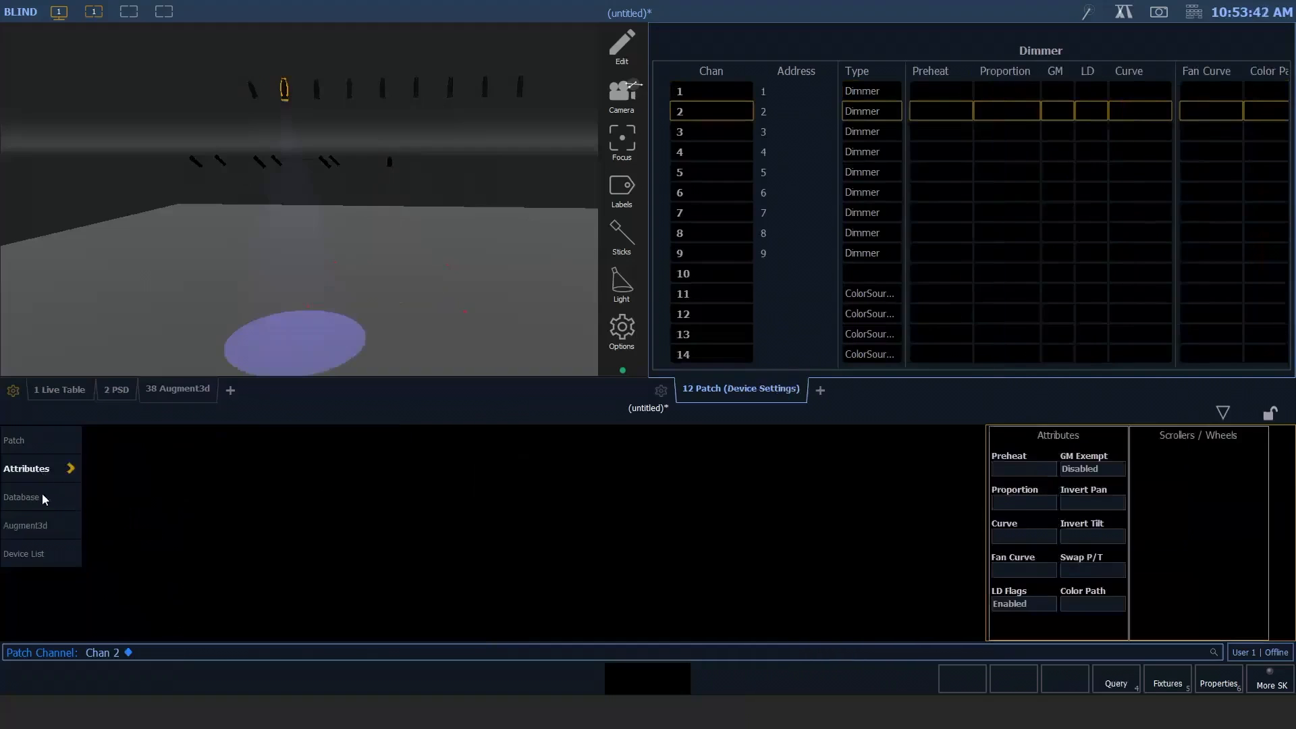
{"action": "left_click", "coordinate": [42, 496]}
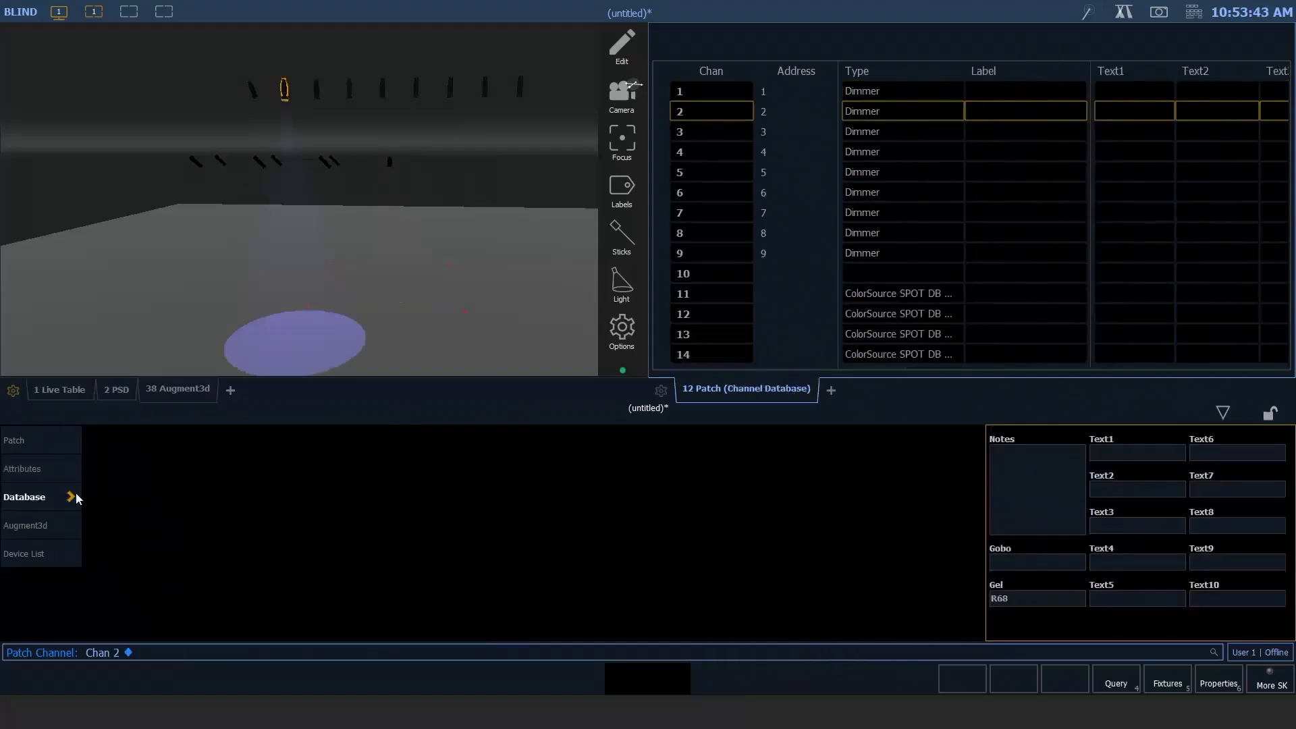
{"action": "left_click", "coordinate": [1025, 601]}
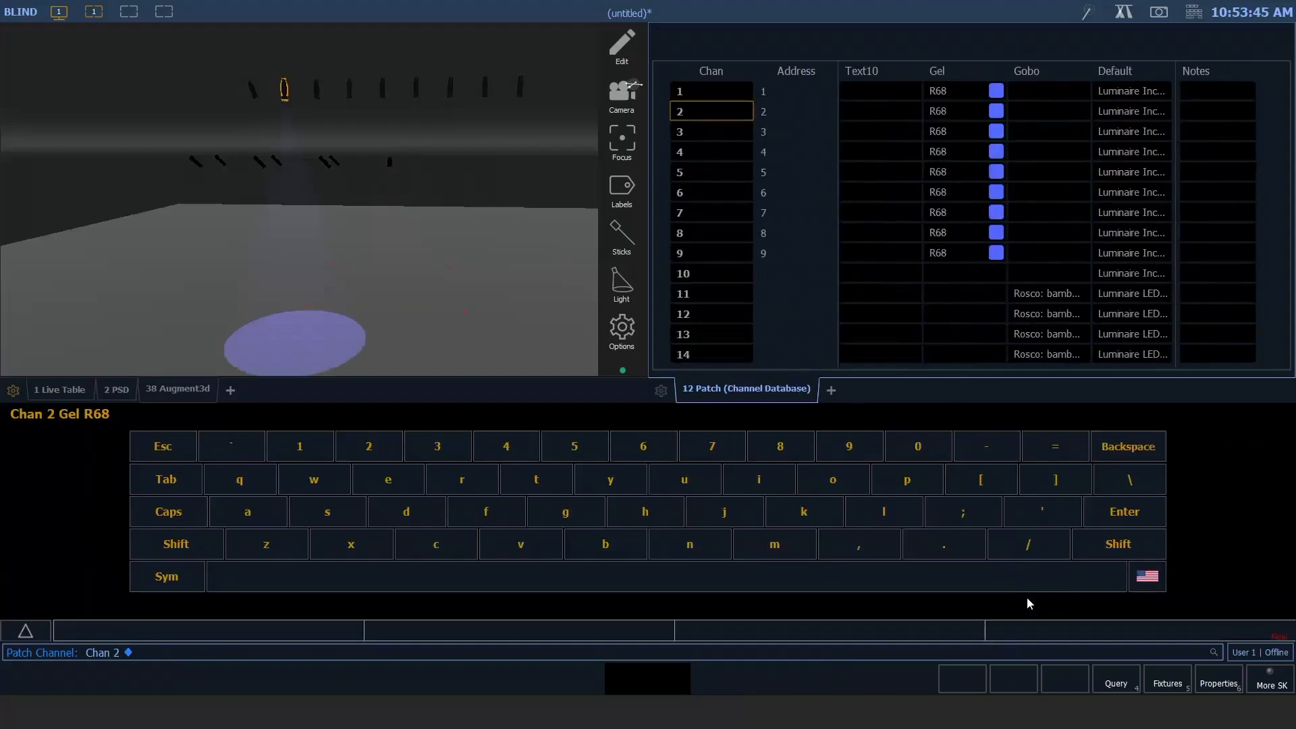
{"action": "key", "text": "BackSpace"}
{"action": "key", "text": "BackSpace"}
{"action": "type", "text": "119"}
{"action": "key", "text": "Return"}
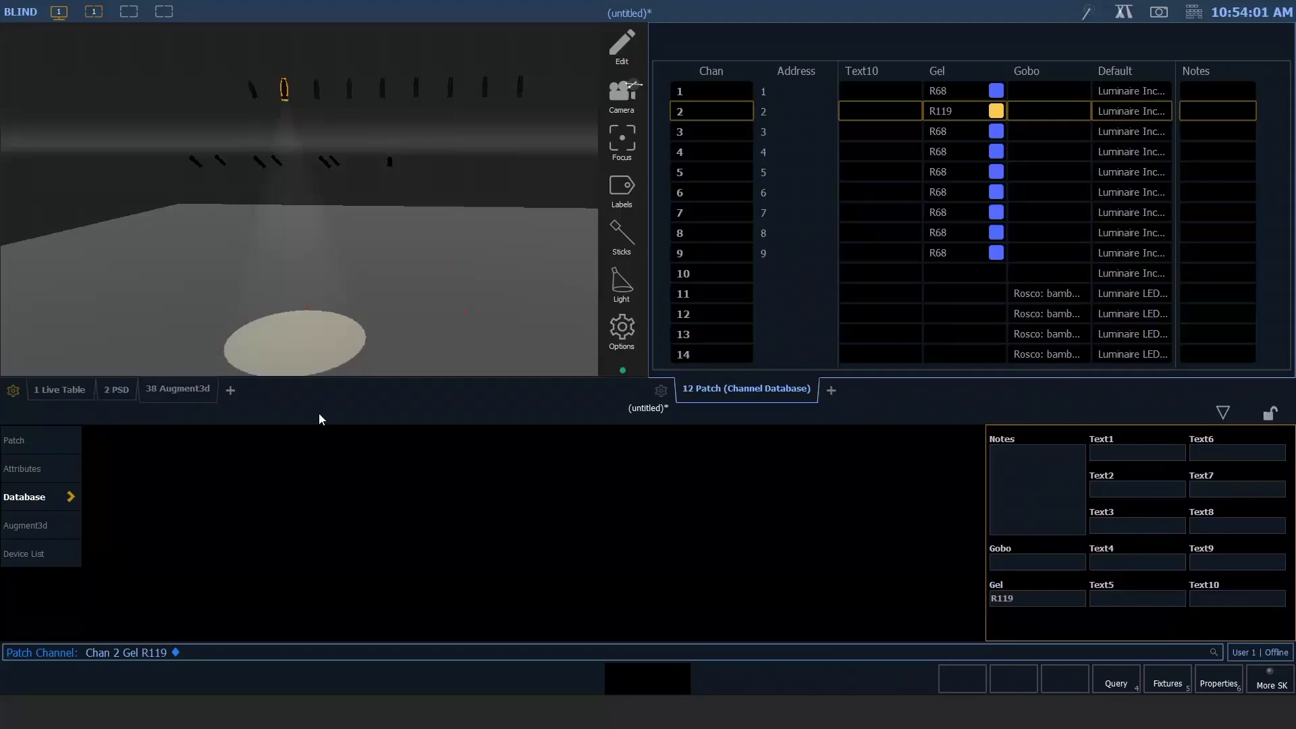
Step: Set the beam edge of channel 2 to 0 in its Augment3d patch settings
{"action": "left_click", "coordinate": [34, 444]}
{"action": "left_click", "coordinate": [30, 525]}
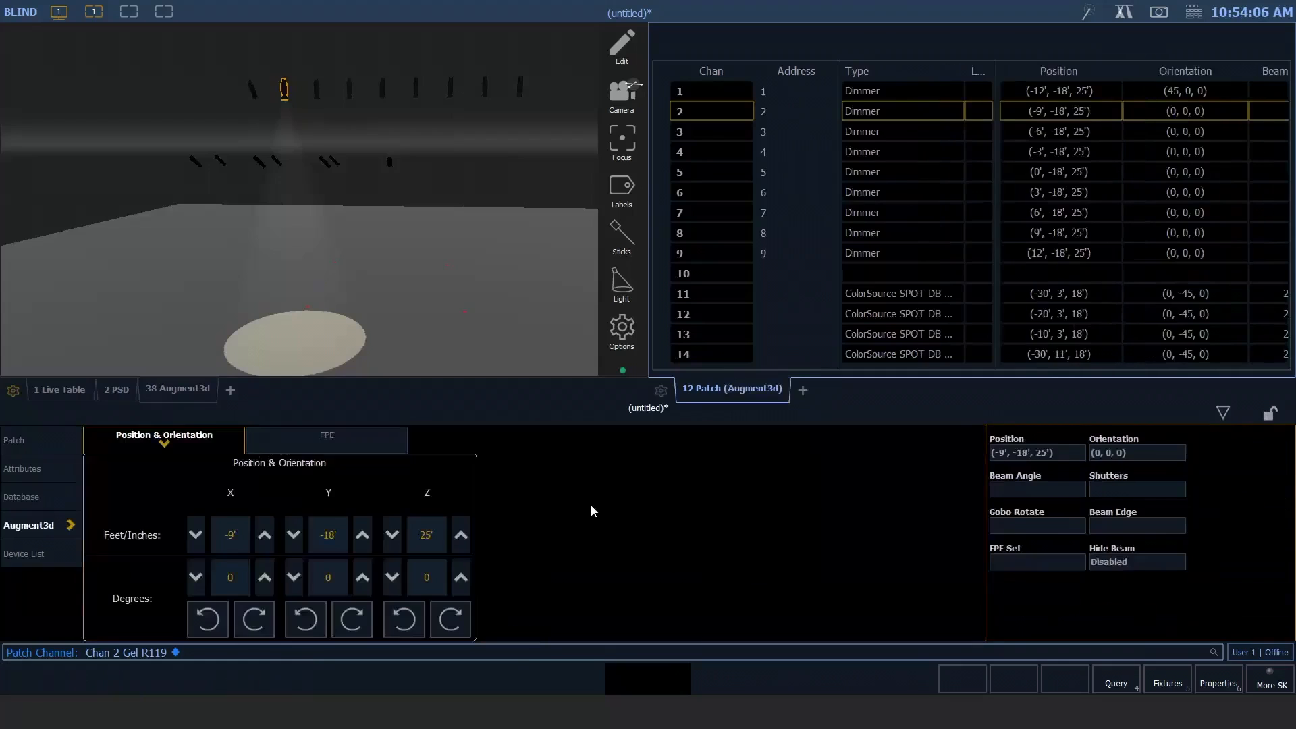
{"action": "left_click", "coordinate": [1141, 528]}
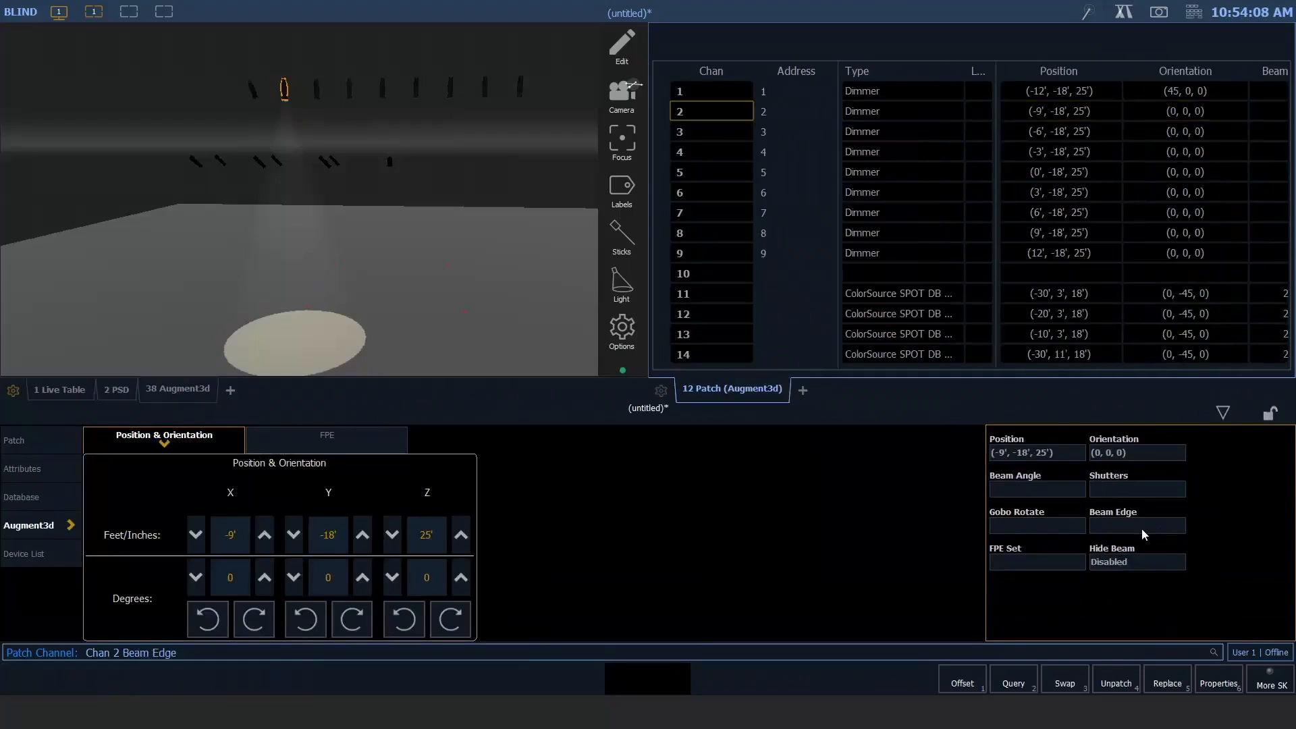
{"action": "type", "text": "0"}
{"action": "key", "text": "Return"}
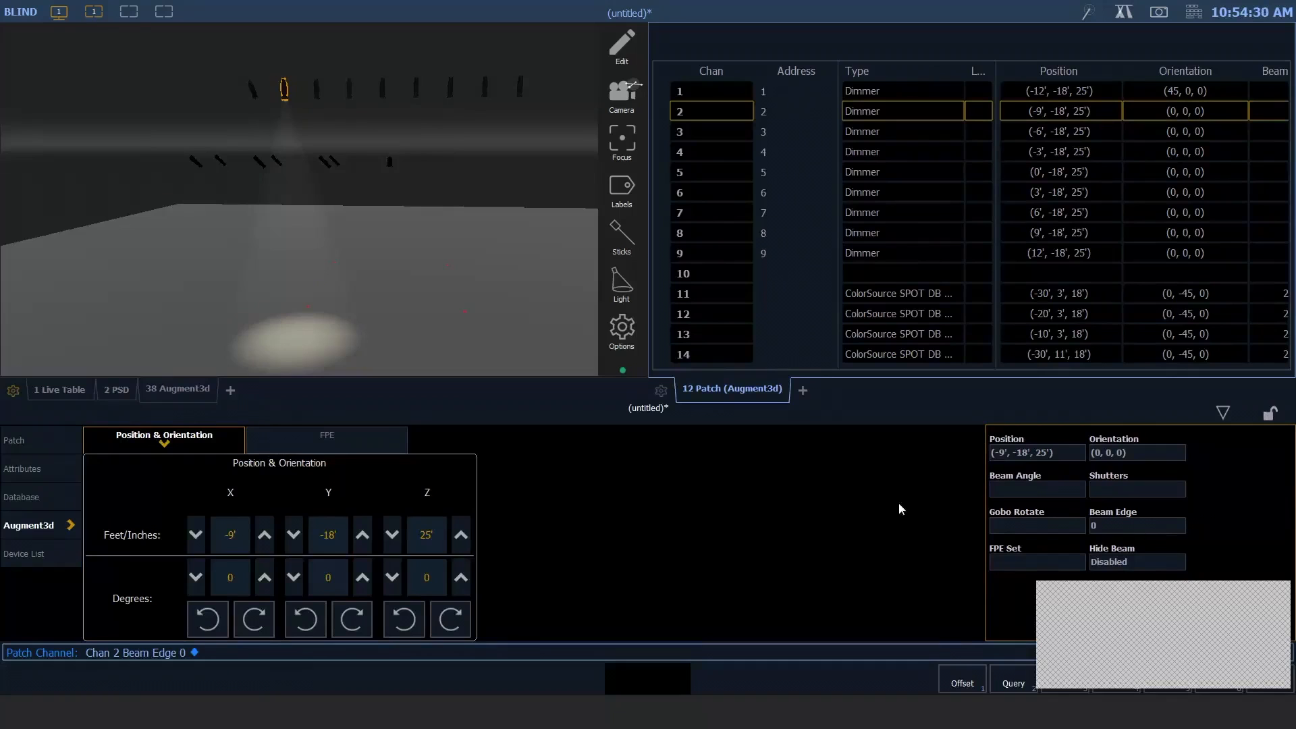
{"action": "left_click", "coordinate": [27, 469]}
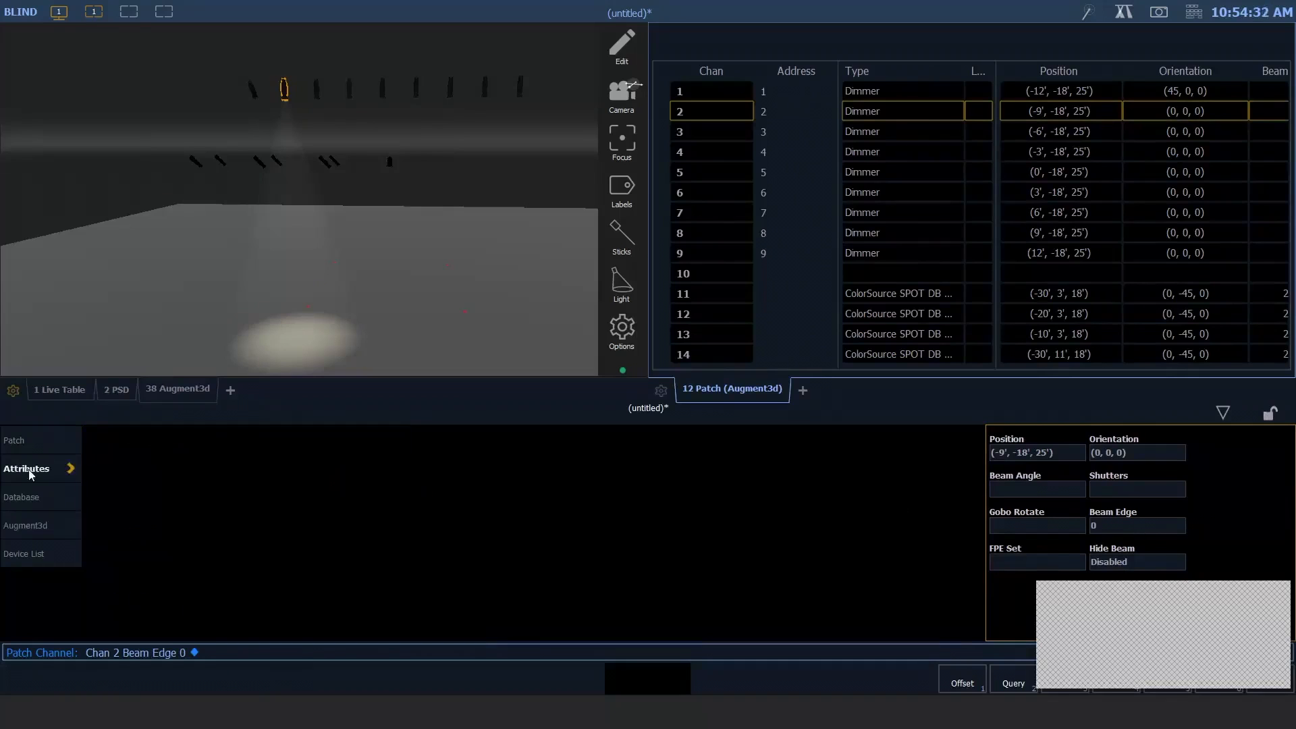
{"action": "left_click", "coordinate": [46, 524]}
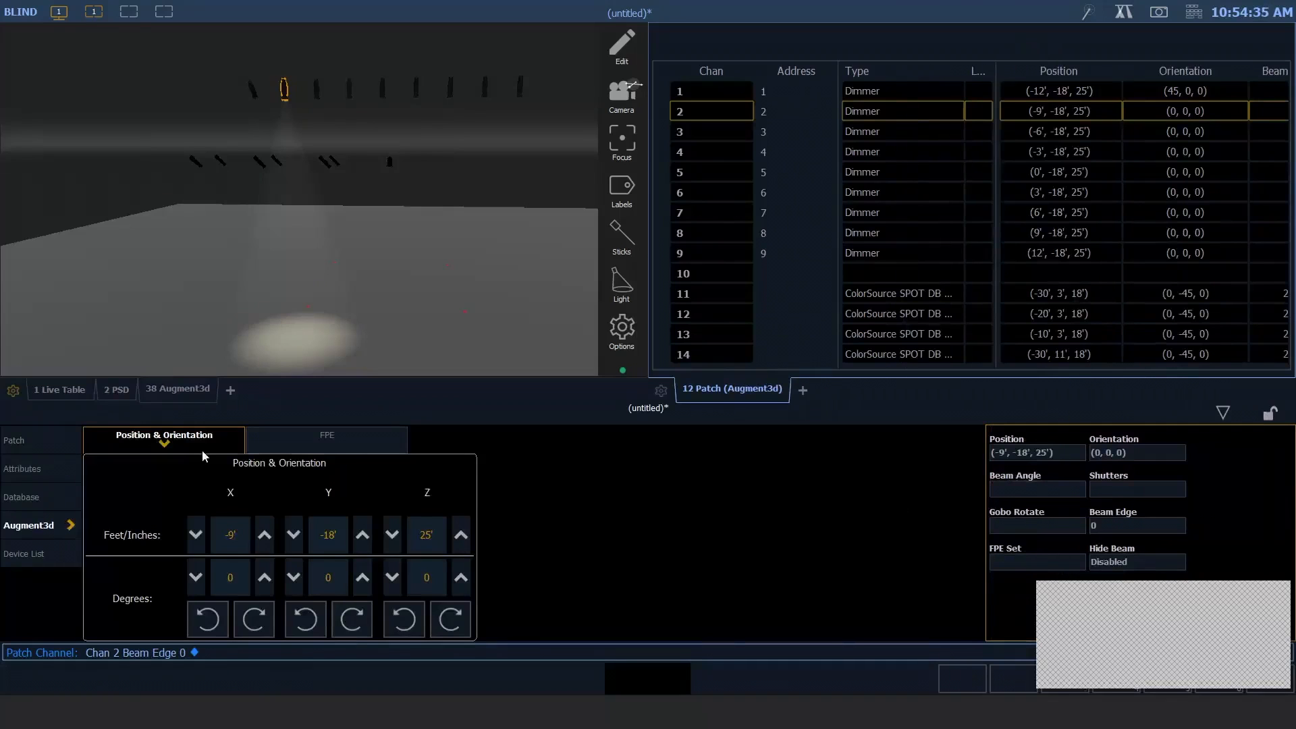
Step: Replace the gel of channel 2 with the custom entry 3/26 in the patch database
{"action": "type", "text": "2"}
{"action": "key", "text": "Return"}
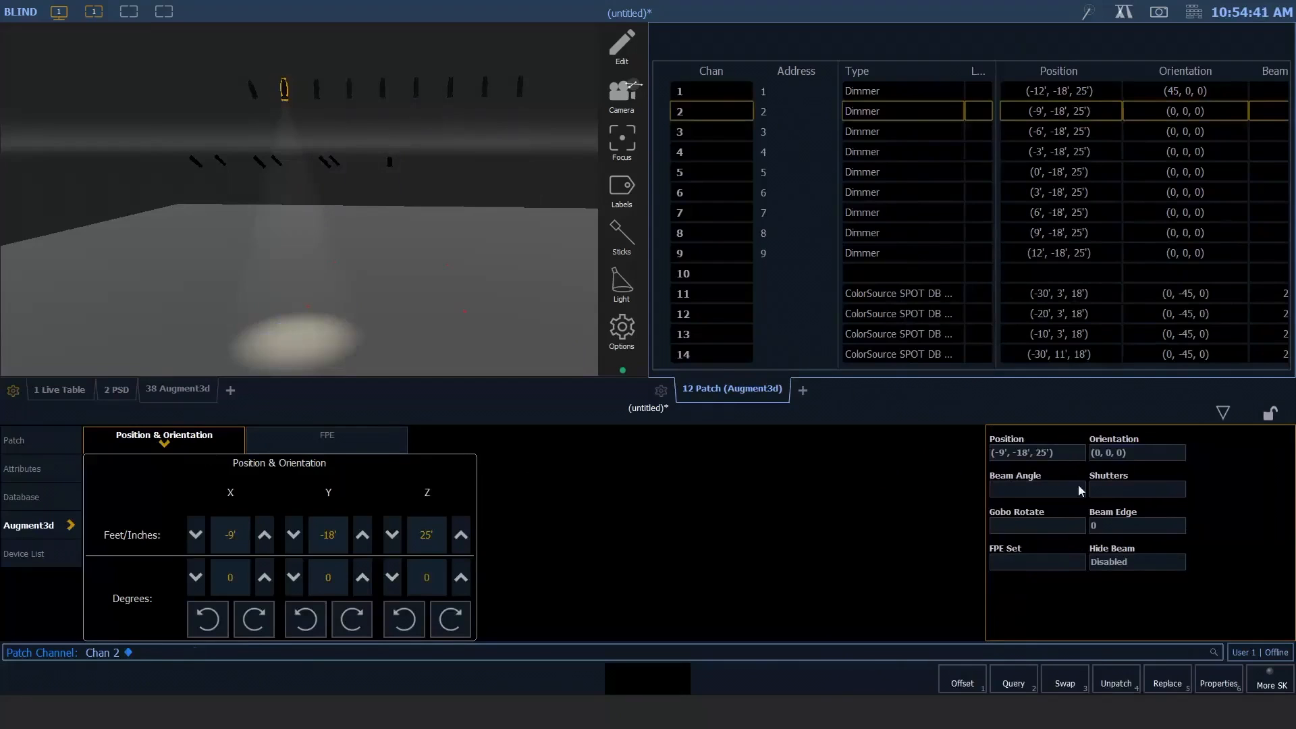
{"action": "left_click", "coordinate": [24, 472]}
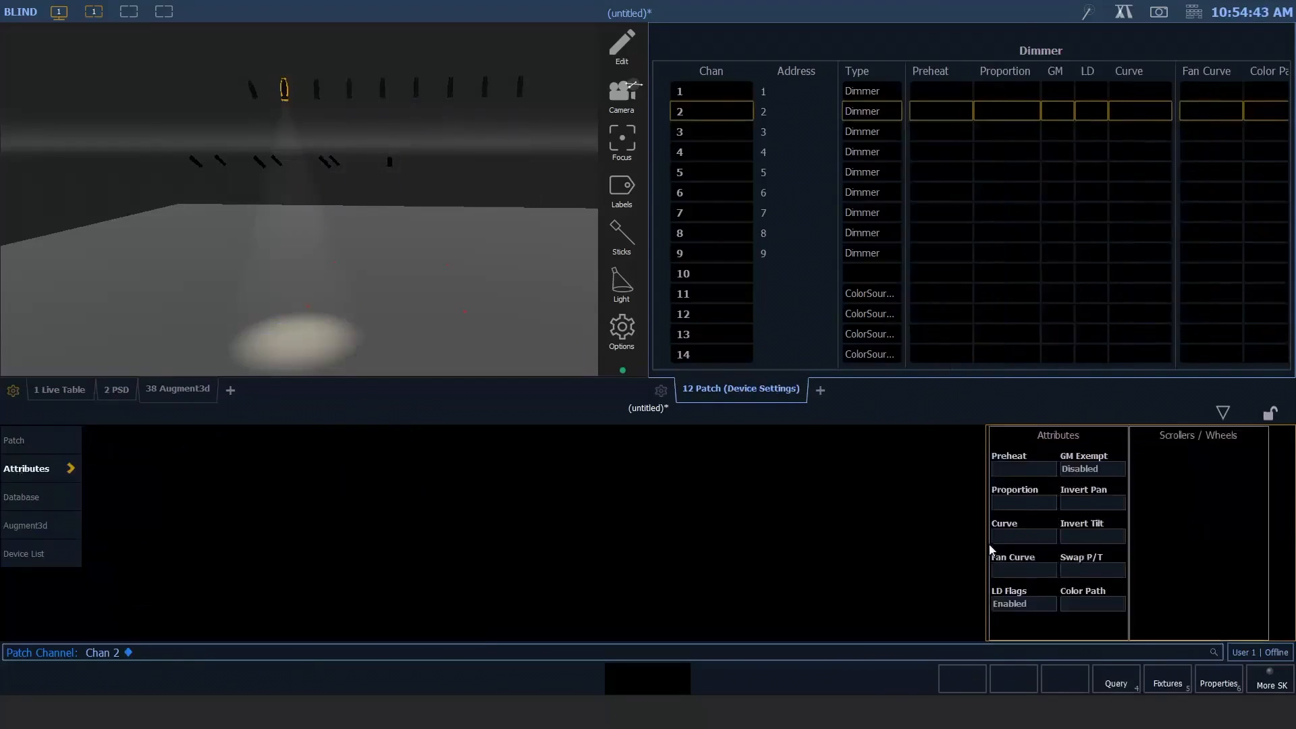
{"action": "left_click", "coordinate": [24, 497]}
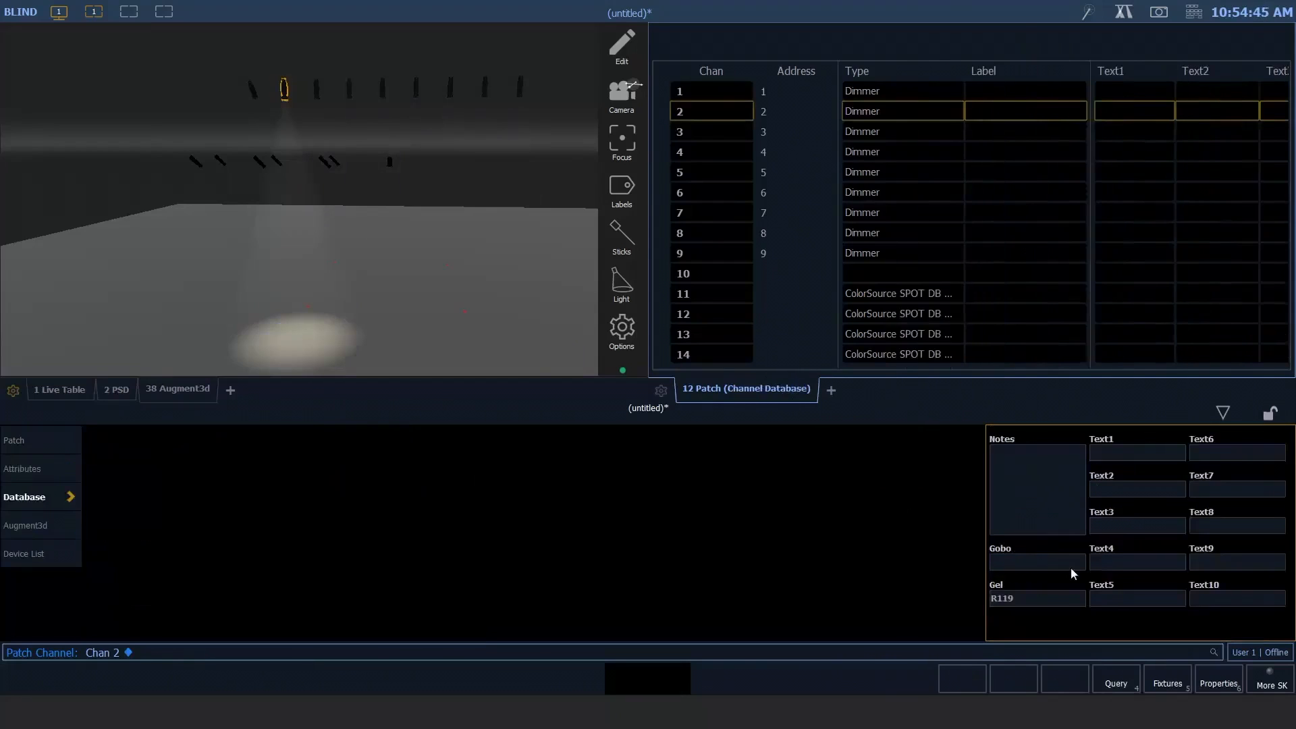
{"action": "left_click", "coordinate": [1006, 600]}
{"action": "key", "text": "BackSpace"}
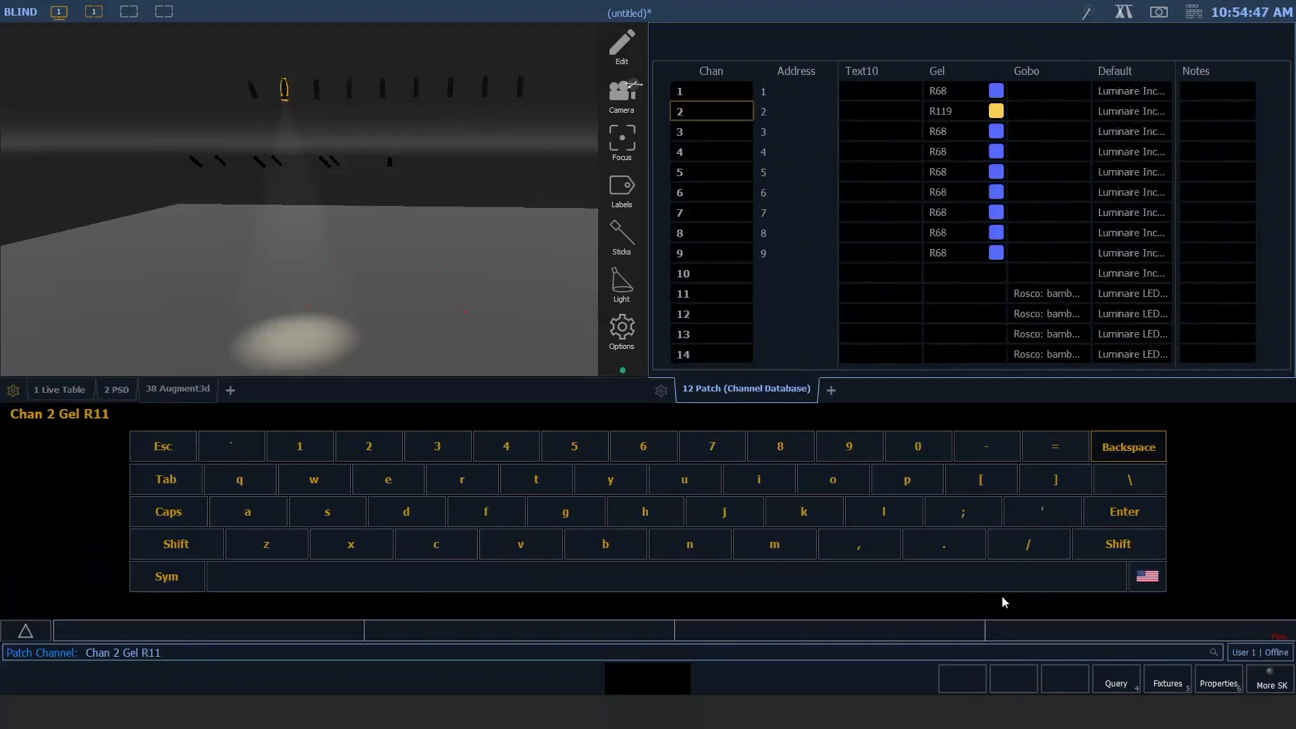
{"action": "key", "text": "BackSpace"}
{"action": "key", "text": "BackSpace"}
{"action": "key", "text": "BackSpace"}
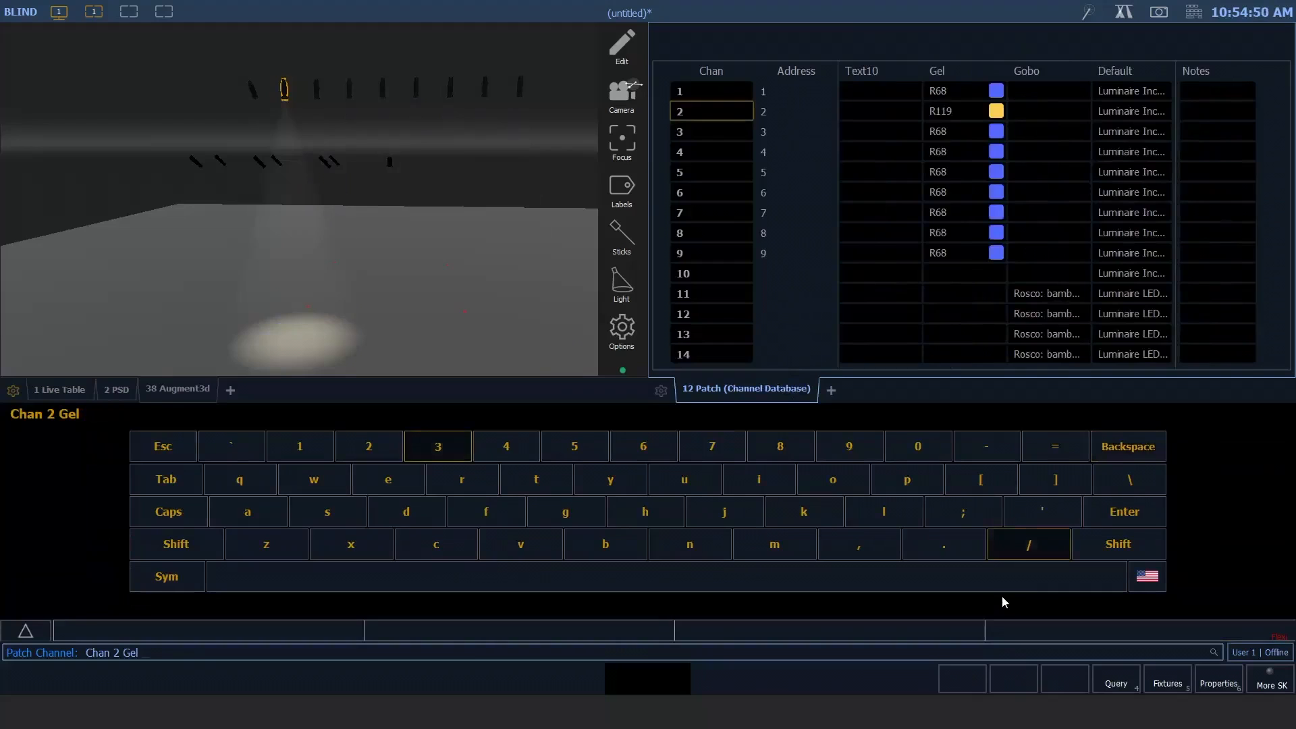
{"action": "type", "text": "3/"}
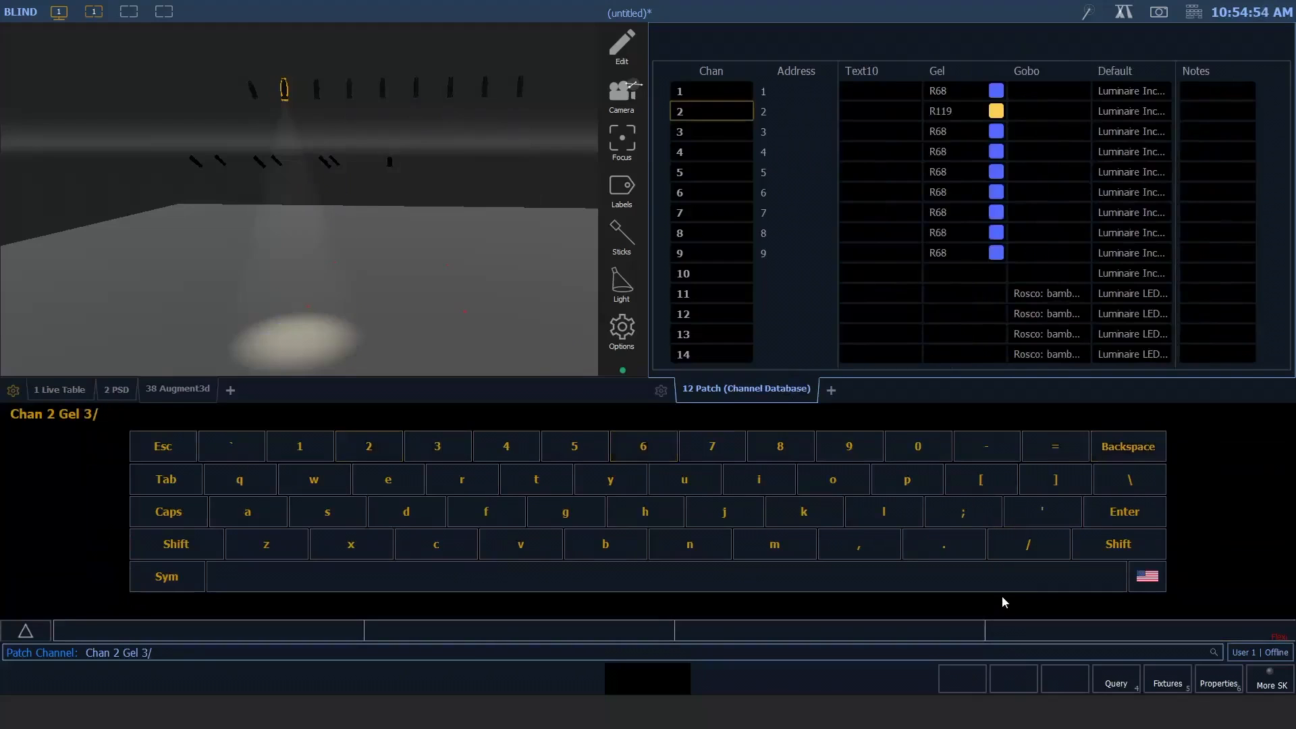
{"action": "type", "text": "26"}
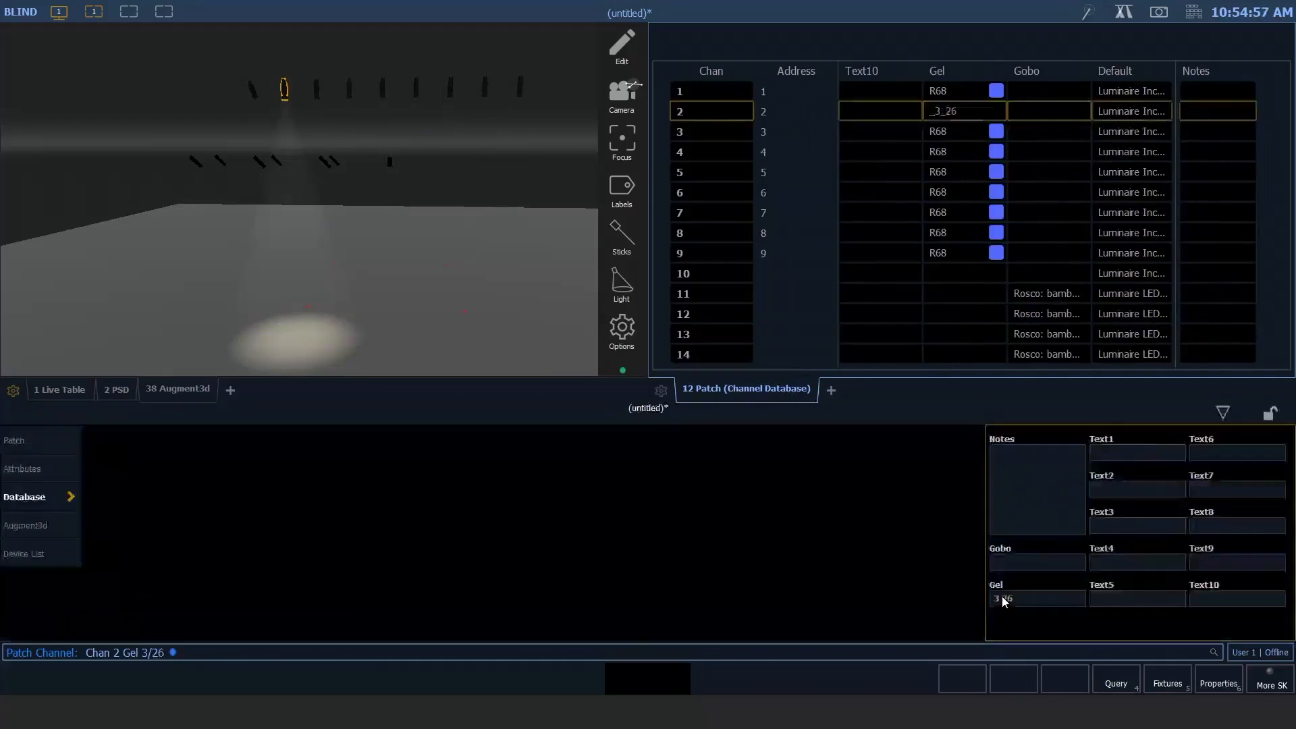
{"action": "key", "text": "Return"}
{"action": "key", "text": "Return"}
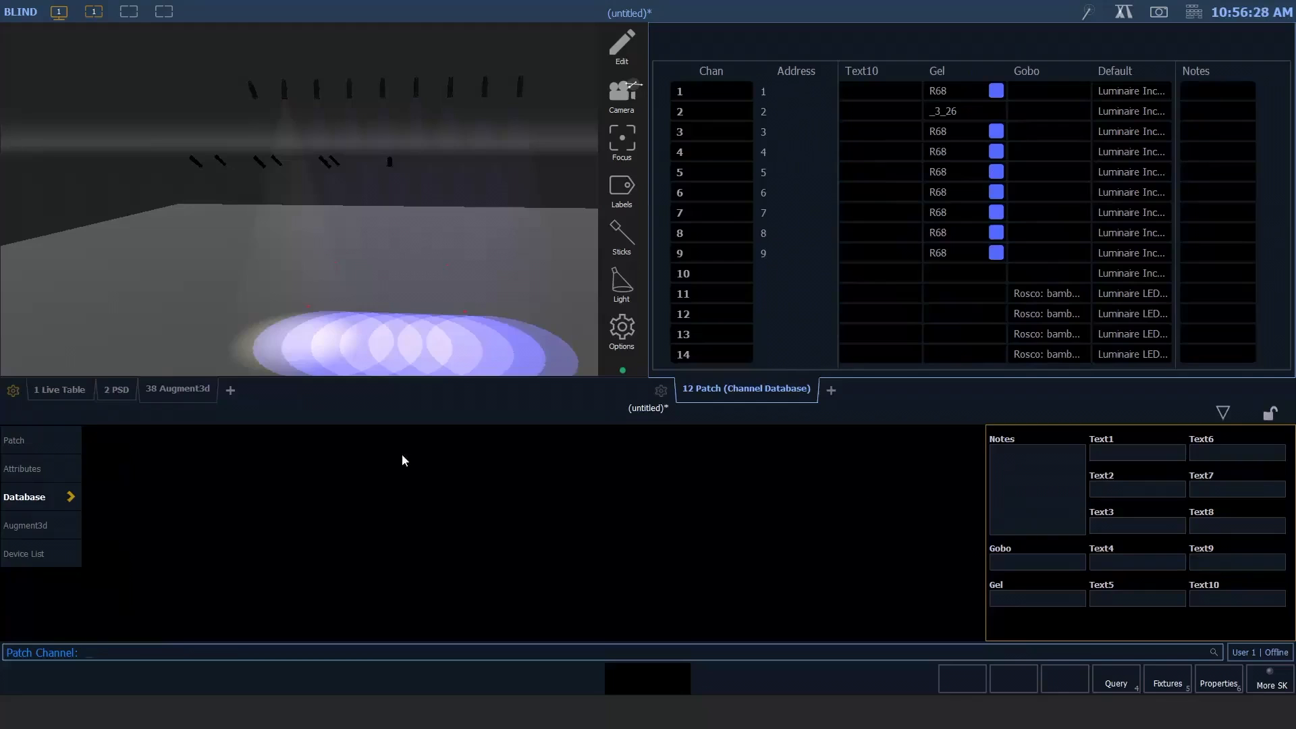
Step: Browse the gobo catalogues for channel 1 in the patch database, including Rosco's glass and steel gobos and the other manufacturers
{"action": "type", "text": "1"}
{"action": "key", "text": "Return"}
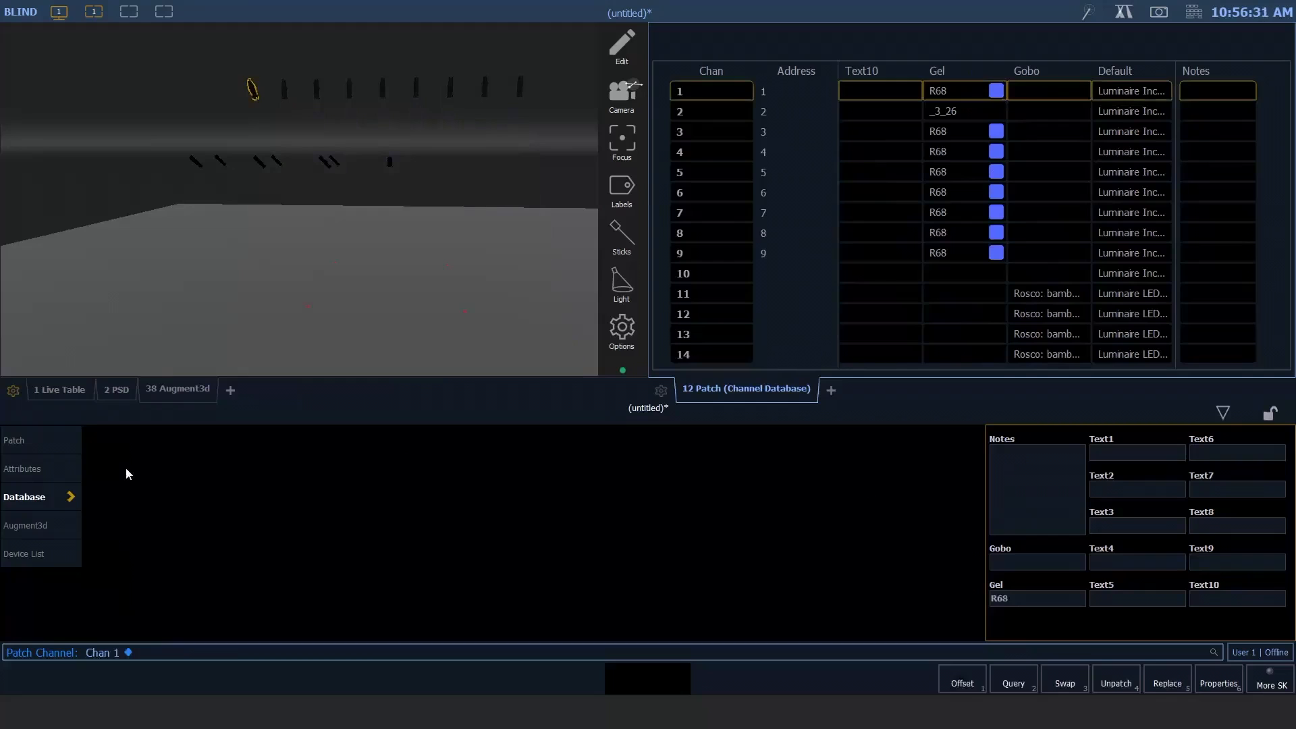
{"action": "left_click", "coordinate": [1044, 564]}
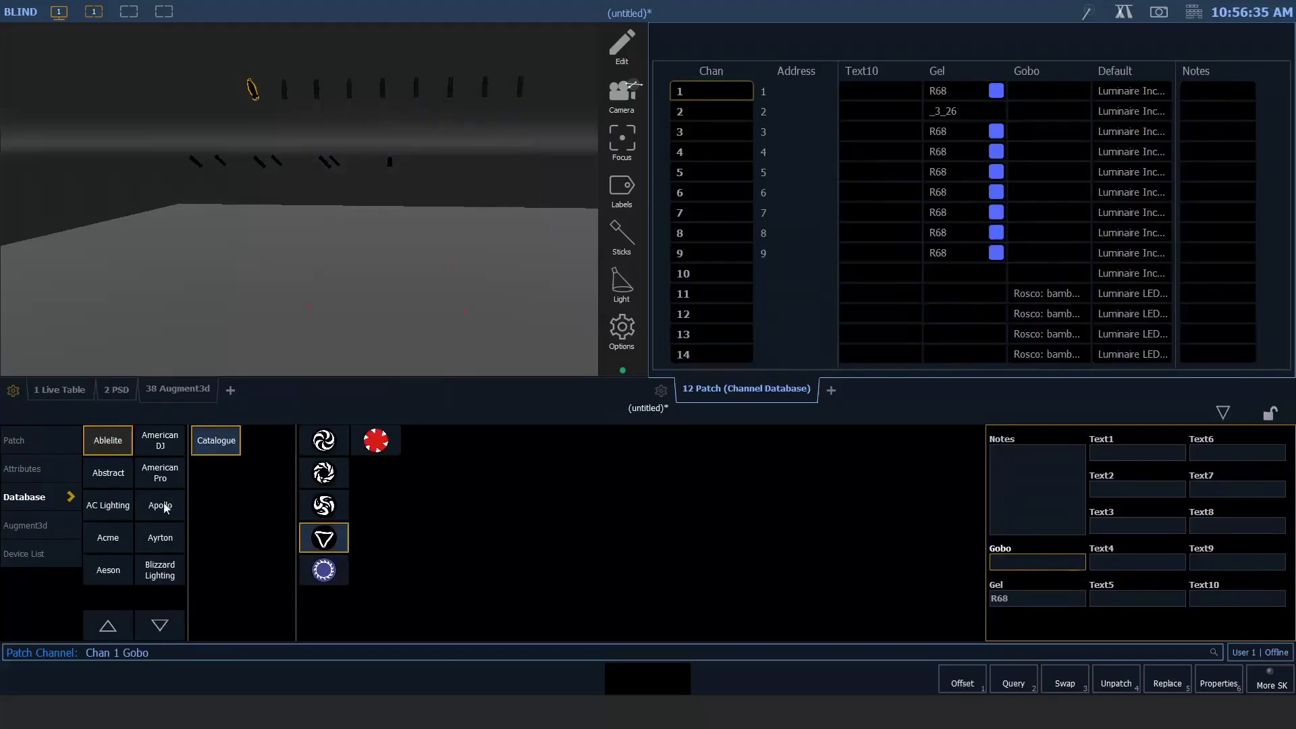
{"action": "left_click", "coordinate": [109, 636]}
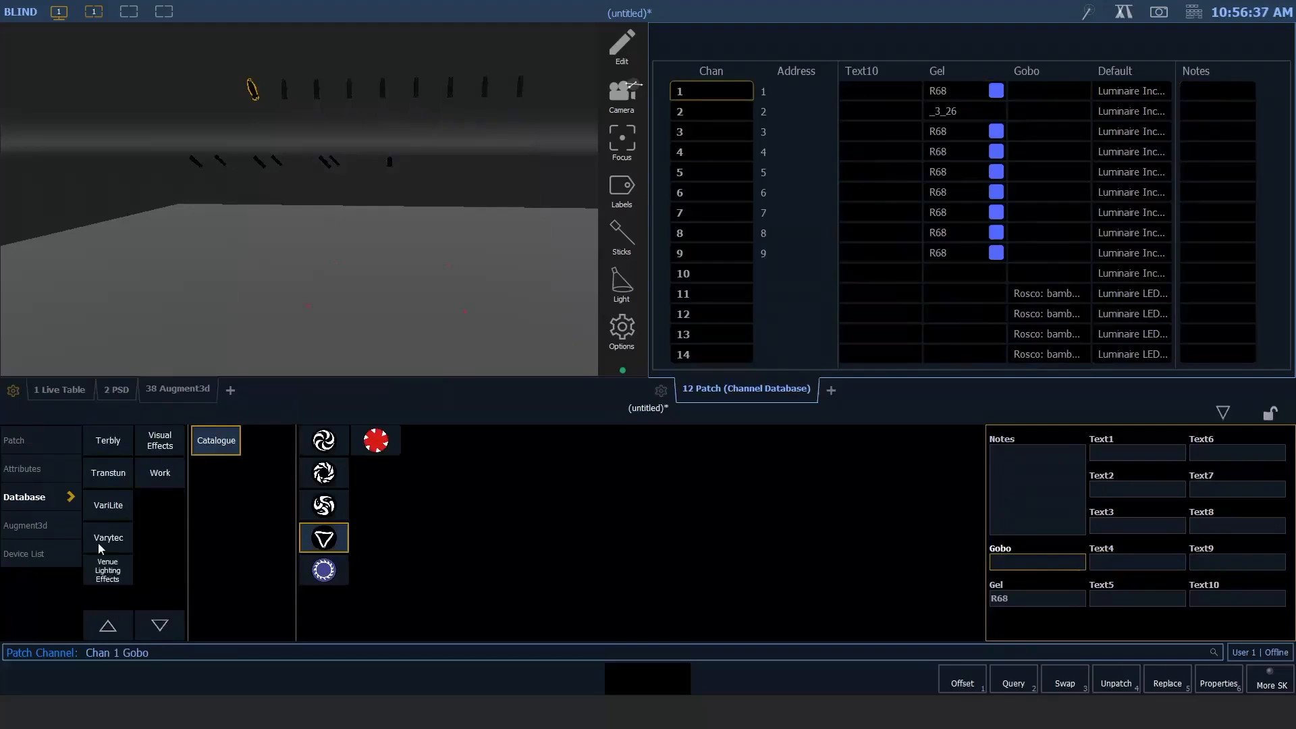
{"action": "left_click", "coordinate": [107, 628]}
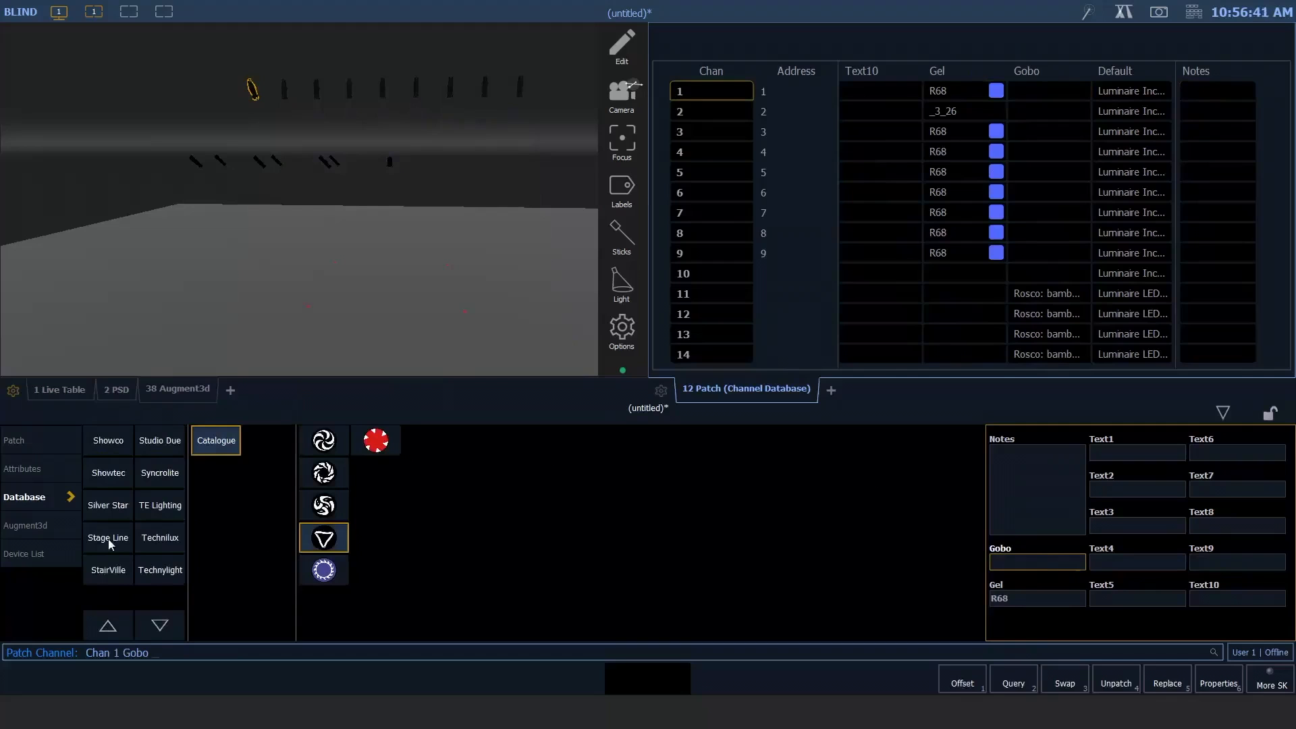
{"action": "left_click", "coordinate": [108, 629]}
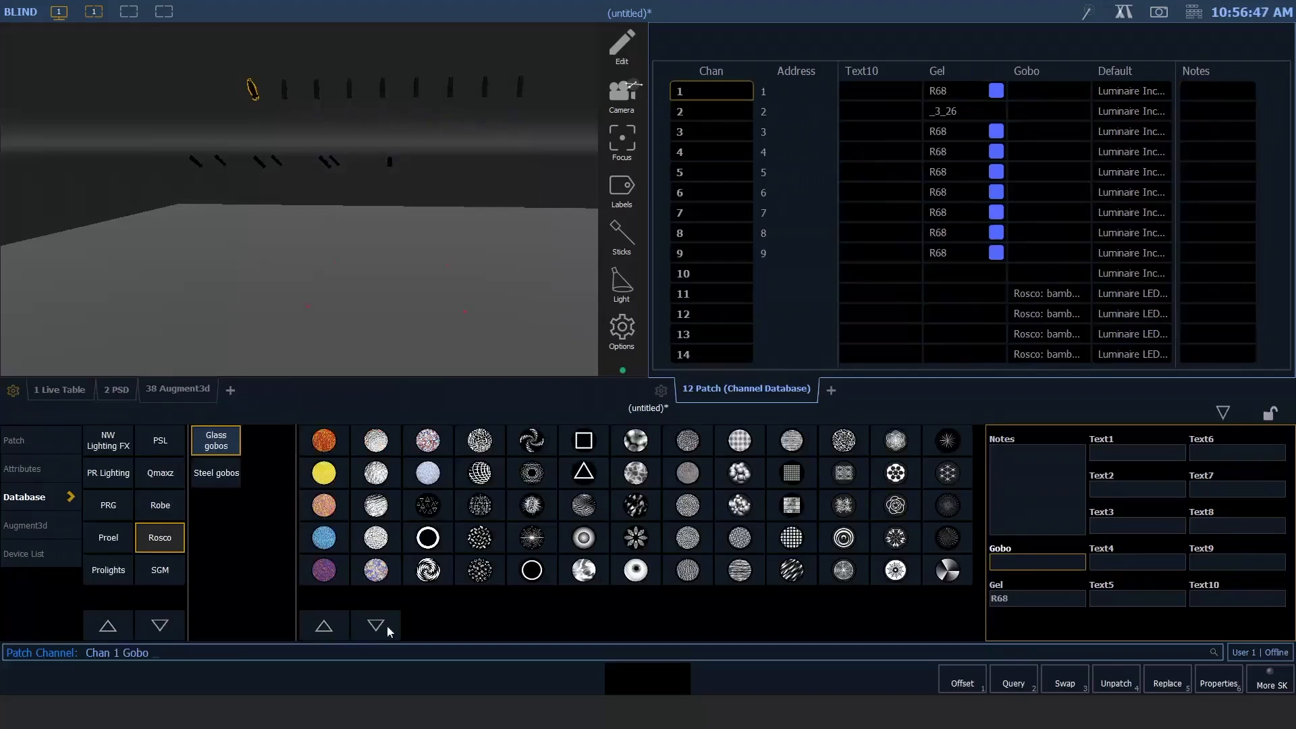
{"action": "left_click", "coordinate": [330, 626]}
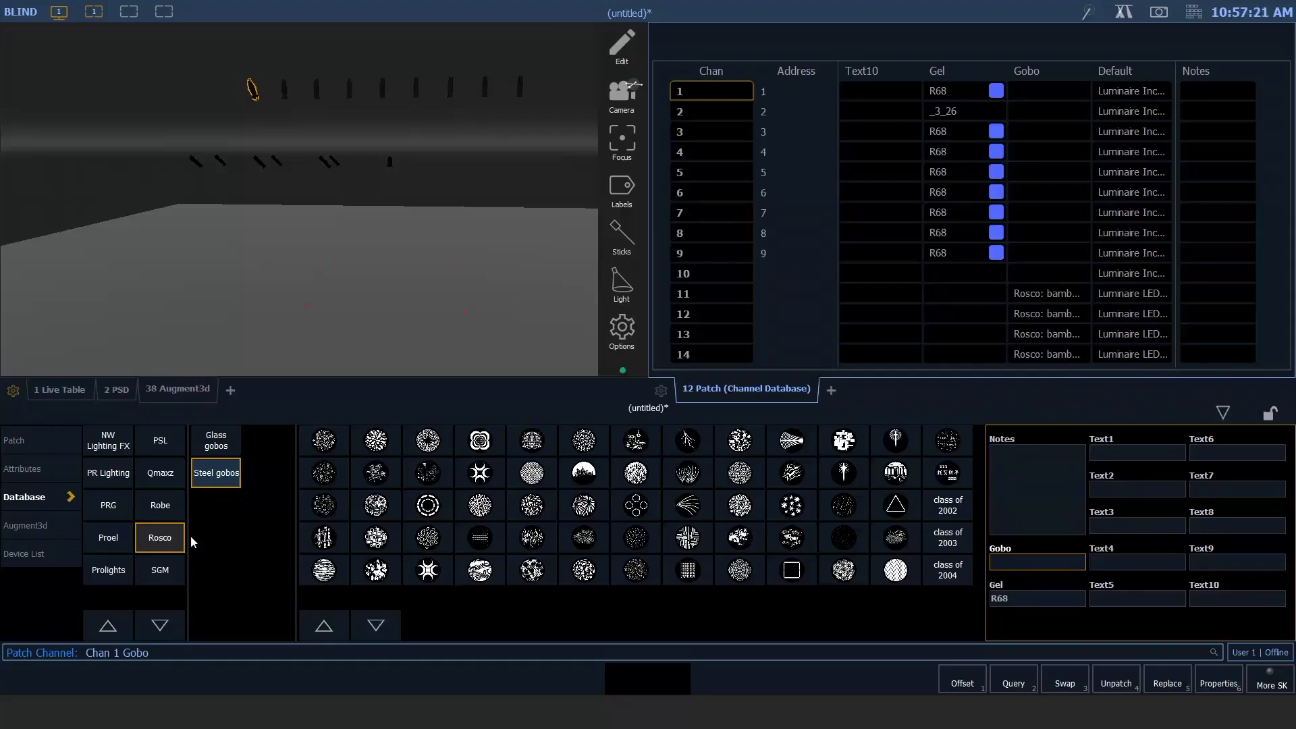
{"action": "left_click", "coordinate": [160, 625]}
{"action": "left_click", "coordinate": [160, 625]}
{"action": "left_click", "coordinate": [160, 625]}
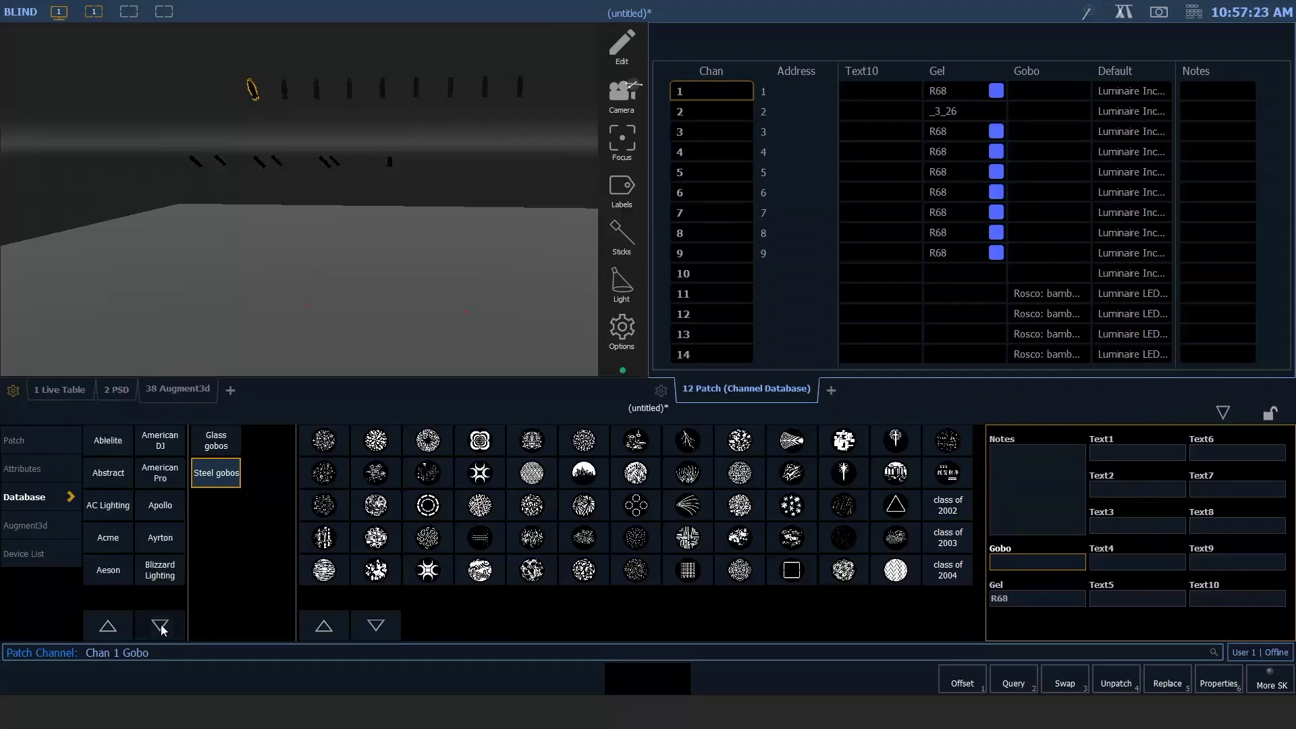
{"action": "left_click", "coordinate": [160, 625]}
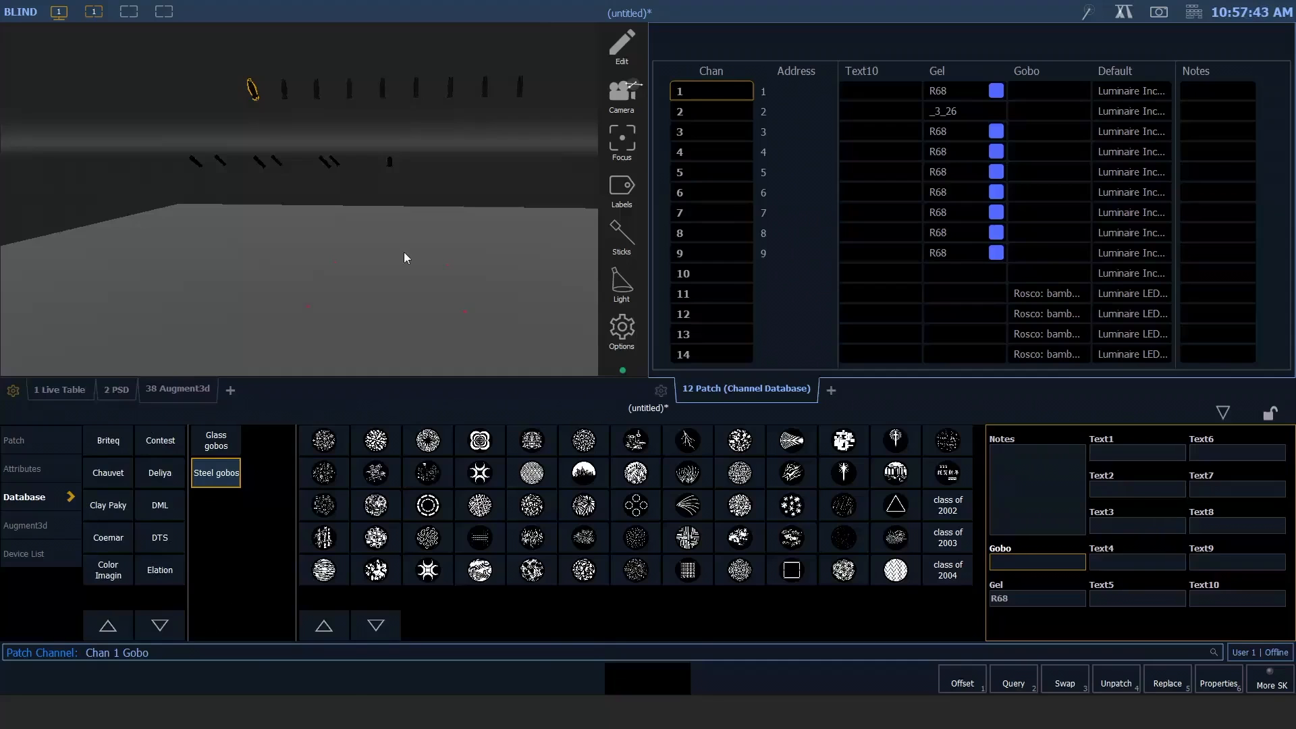
Step: Check the live channel table and the Augment3d view in Live, and return to the patch database
{"action": "key", "text": "F1"}
{"action": "left_click", "coordinate": [189, 390]}
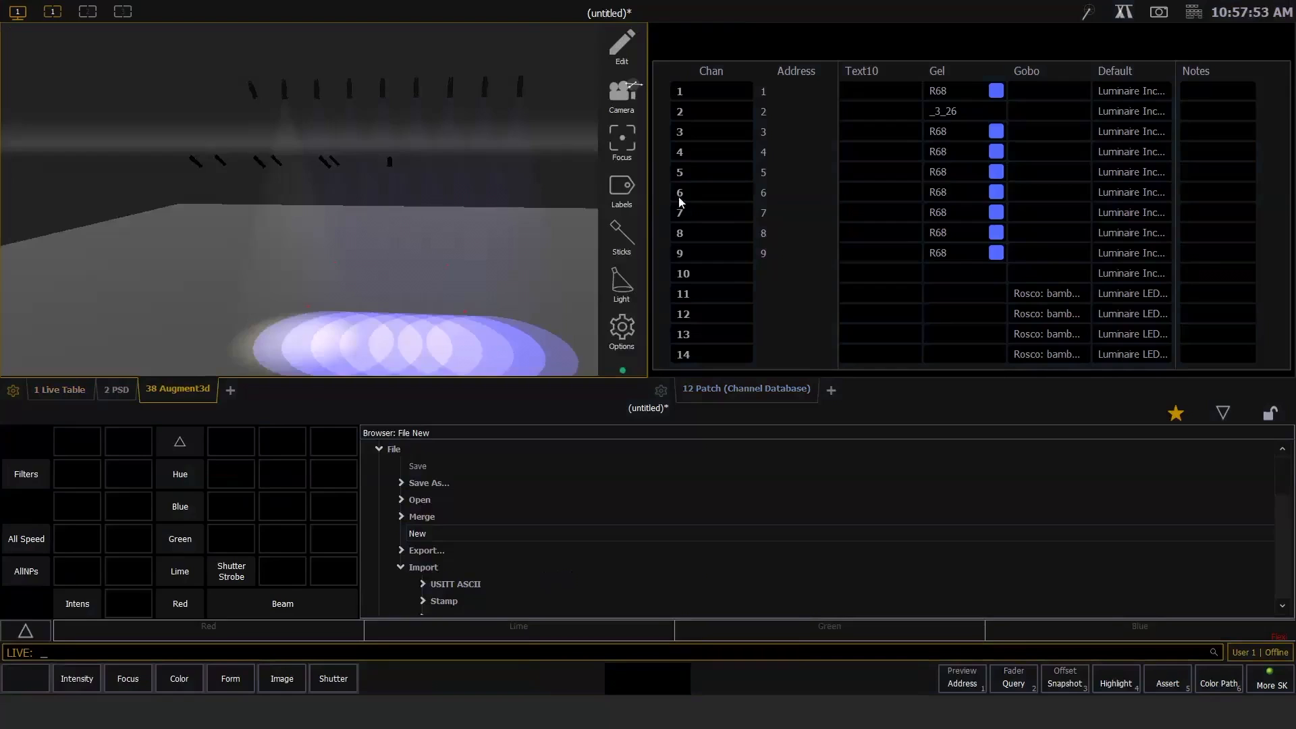
{"action": "left_click", "coordinate": [749, 393]}
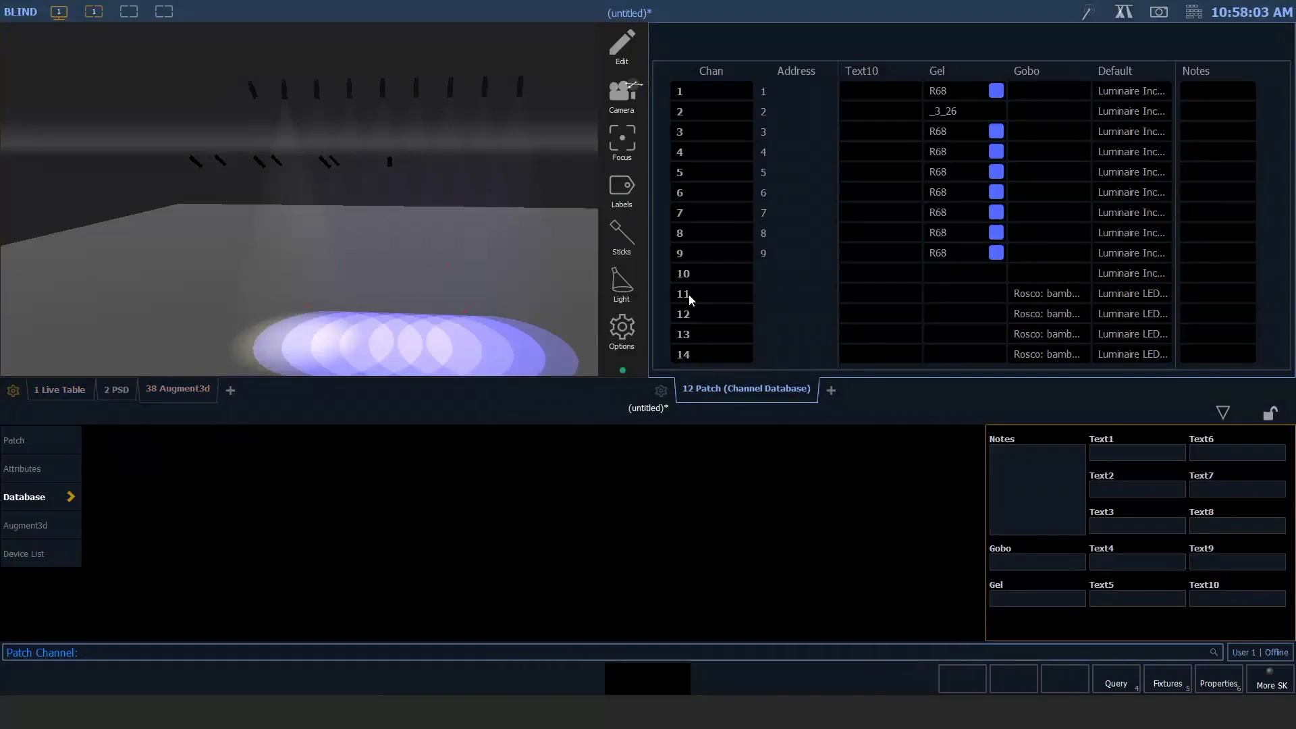
{"action": "key", "text": "F1"}
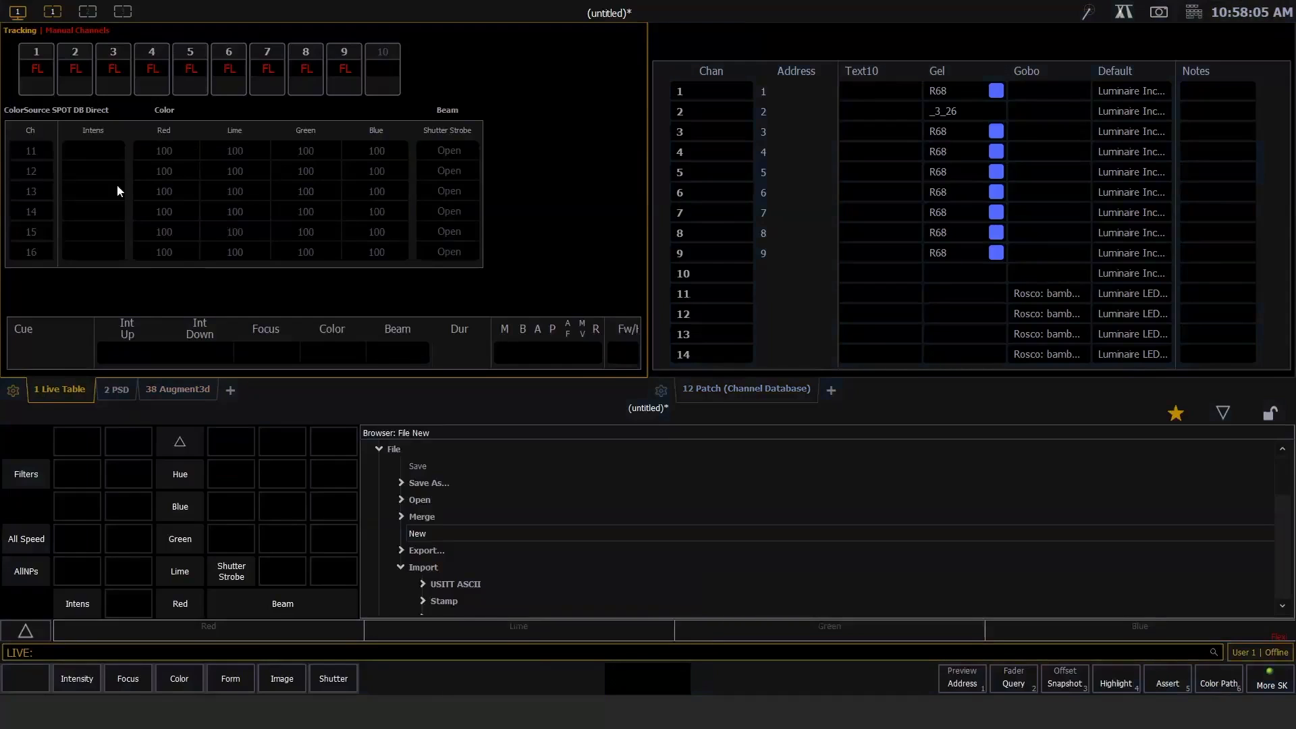
{"action": "left_click", "coordinate": [162, 389]}
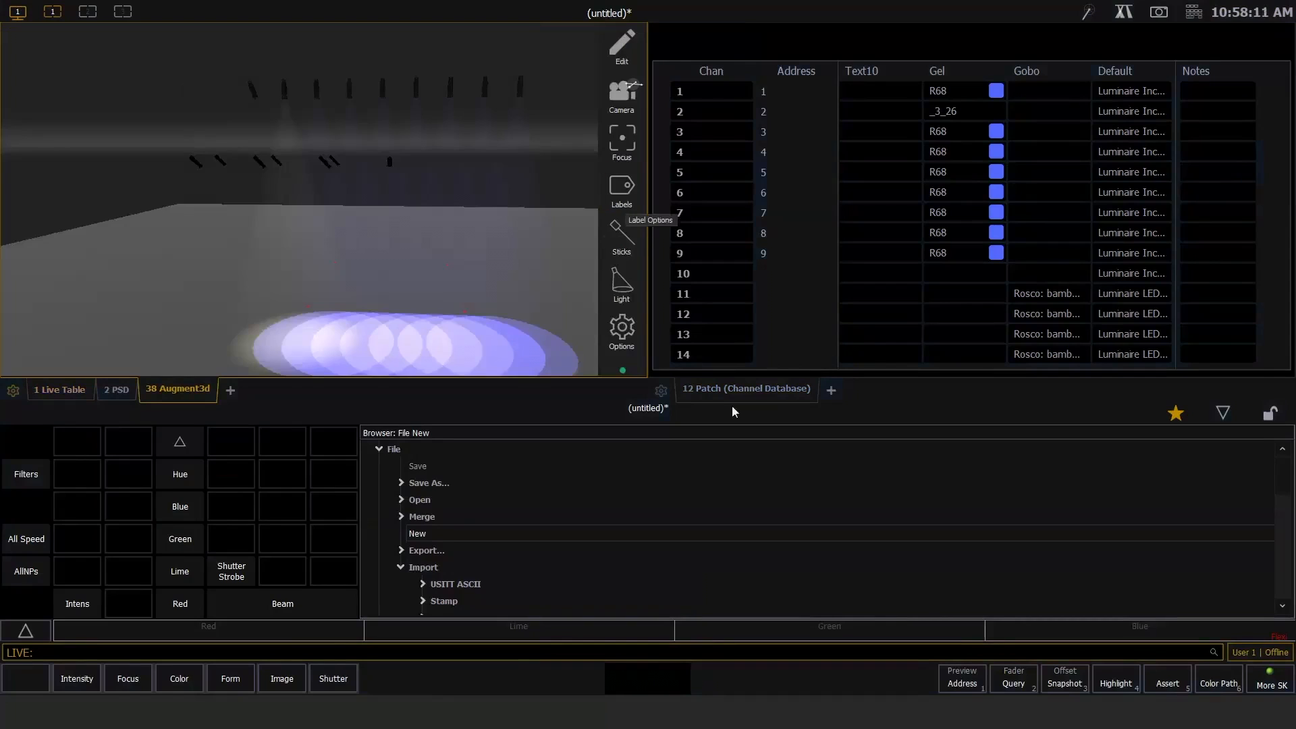
{"action": "left_click", "coordinate": [764, 395]}
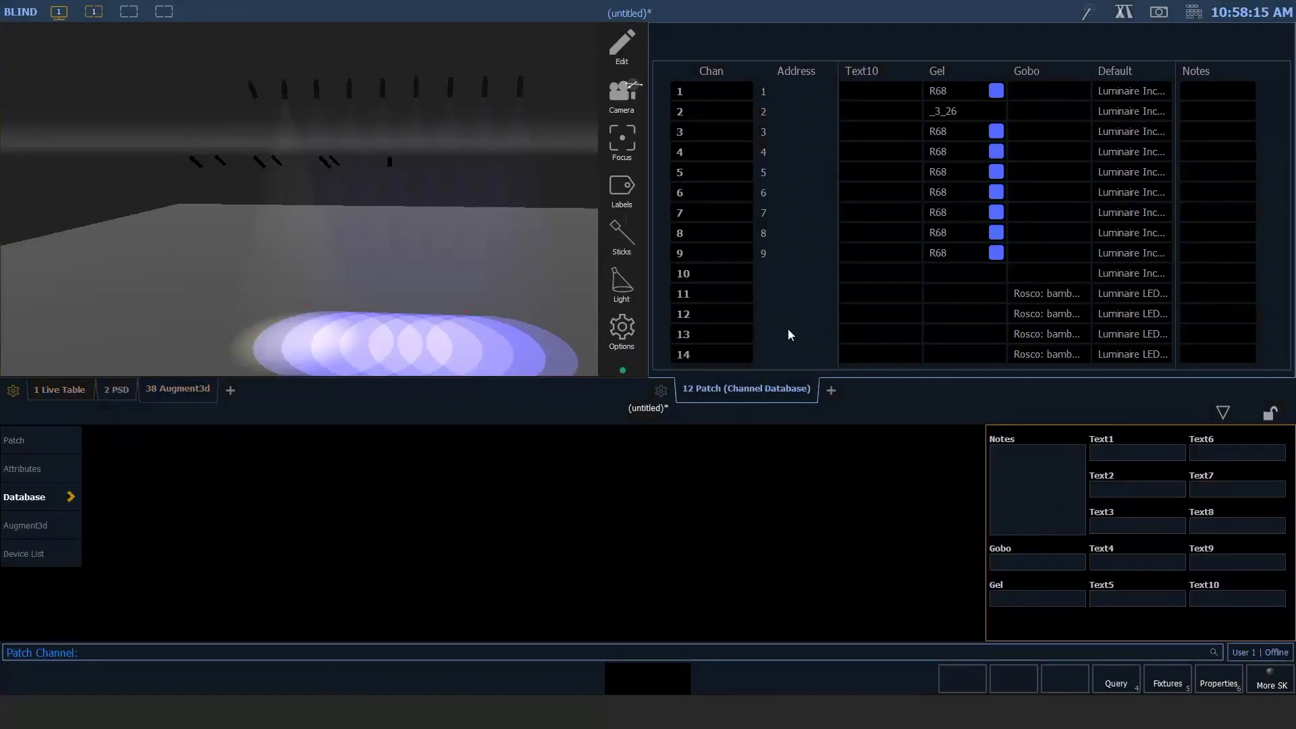
Step: Select channel 1 in the patch and step through the following channels one at a time up to channel 7
{"action": "type", "text": "1"}
{"action": "key", "text": "Return"}
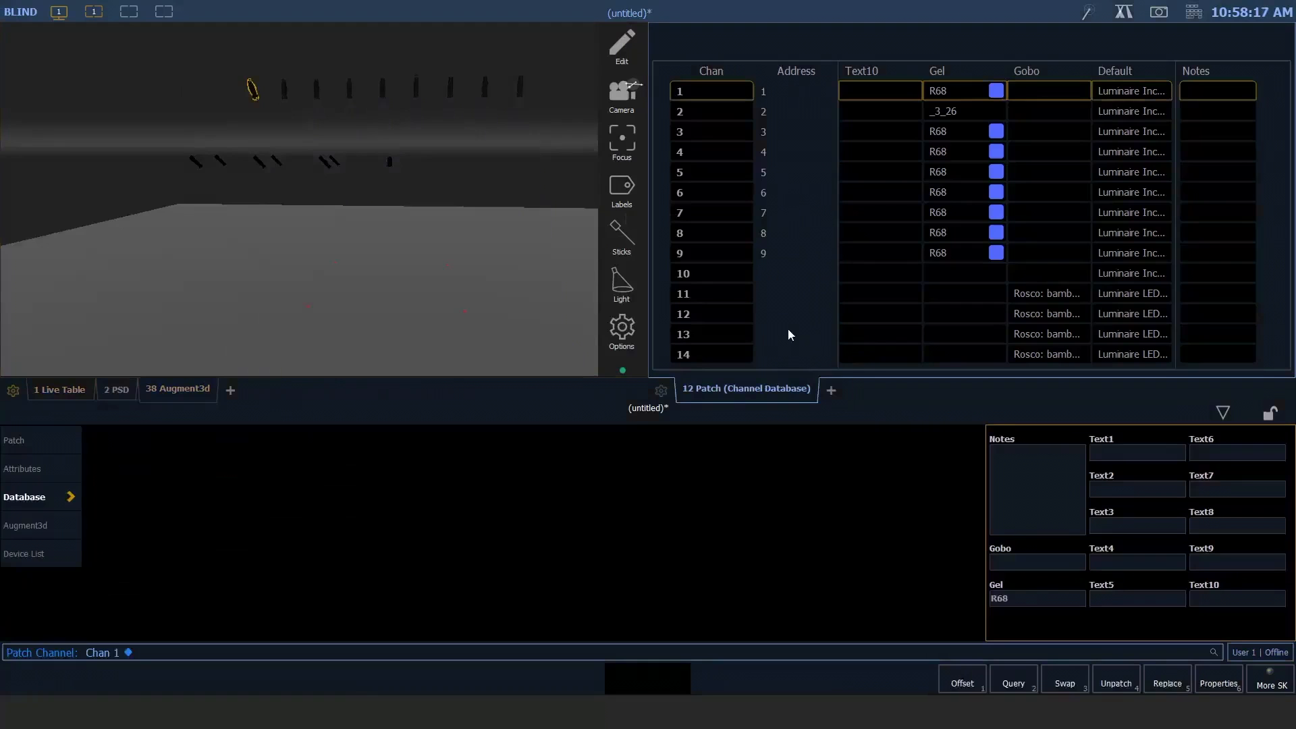
{"action": "key", "text": "Down"}
{"action": "key", "text": "Down"}
{"action": "key", "text": "Down"}
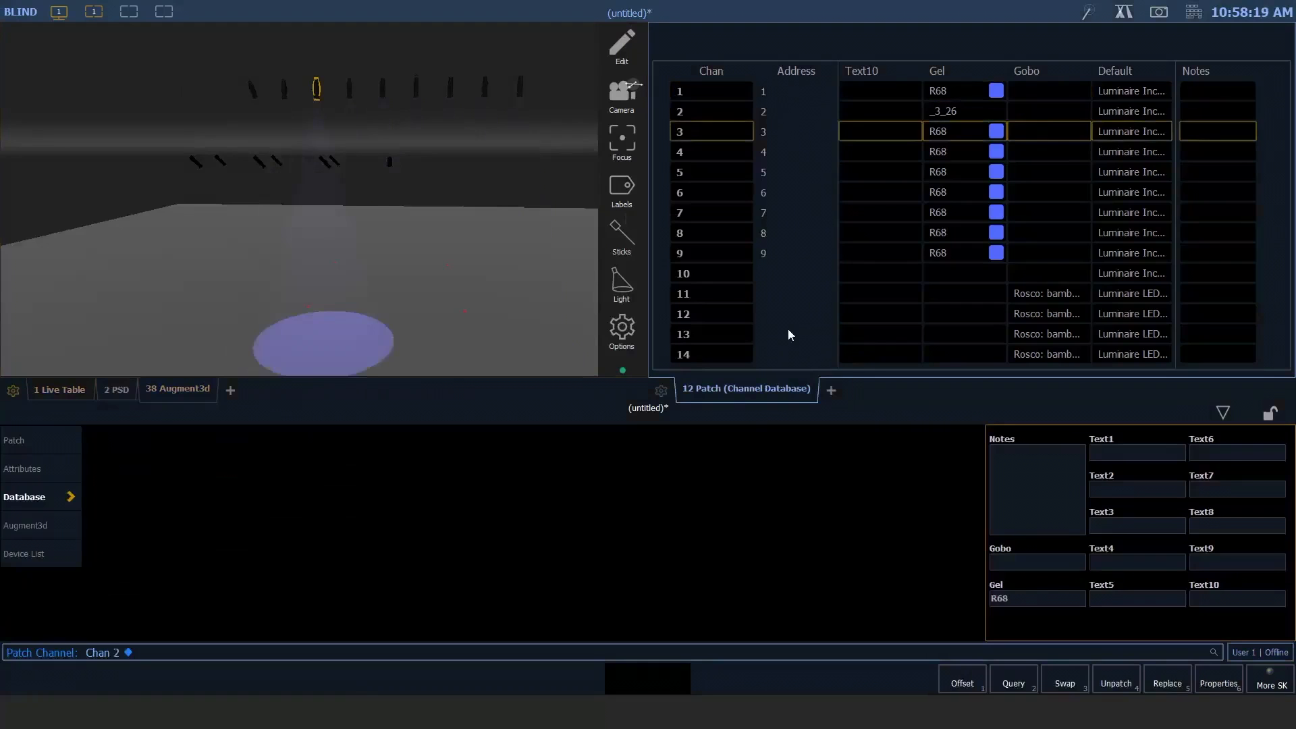
{"action": "key", "text": "Down"}
{"action": "key", "text": "Down"}
{"action": "key", "text": "Down"}
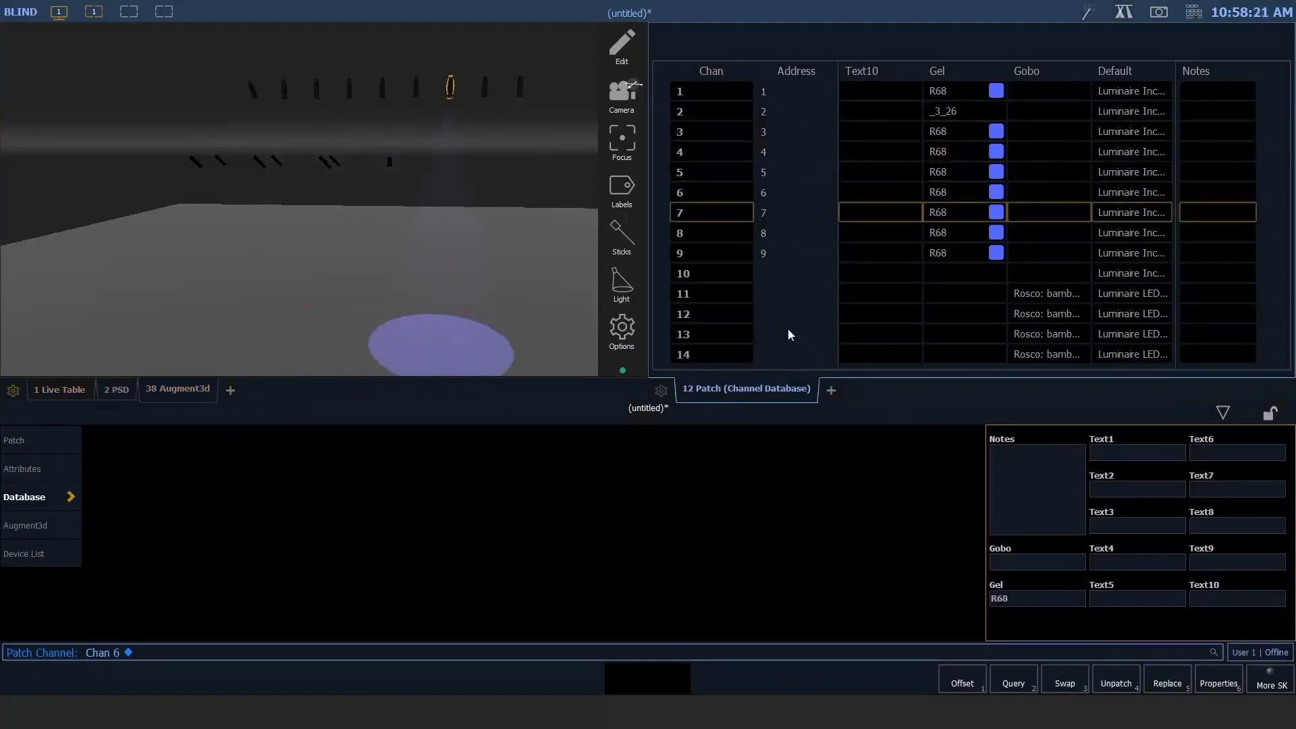
Step: Select channels 1 through 9, step through the selection one channel at a time up to channel 7, and clear the command line
{"action": "key", "text": "t"}
{"action": "key", "text": "9"}
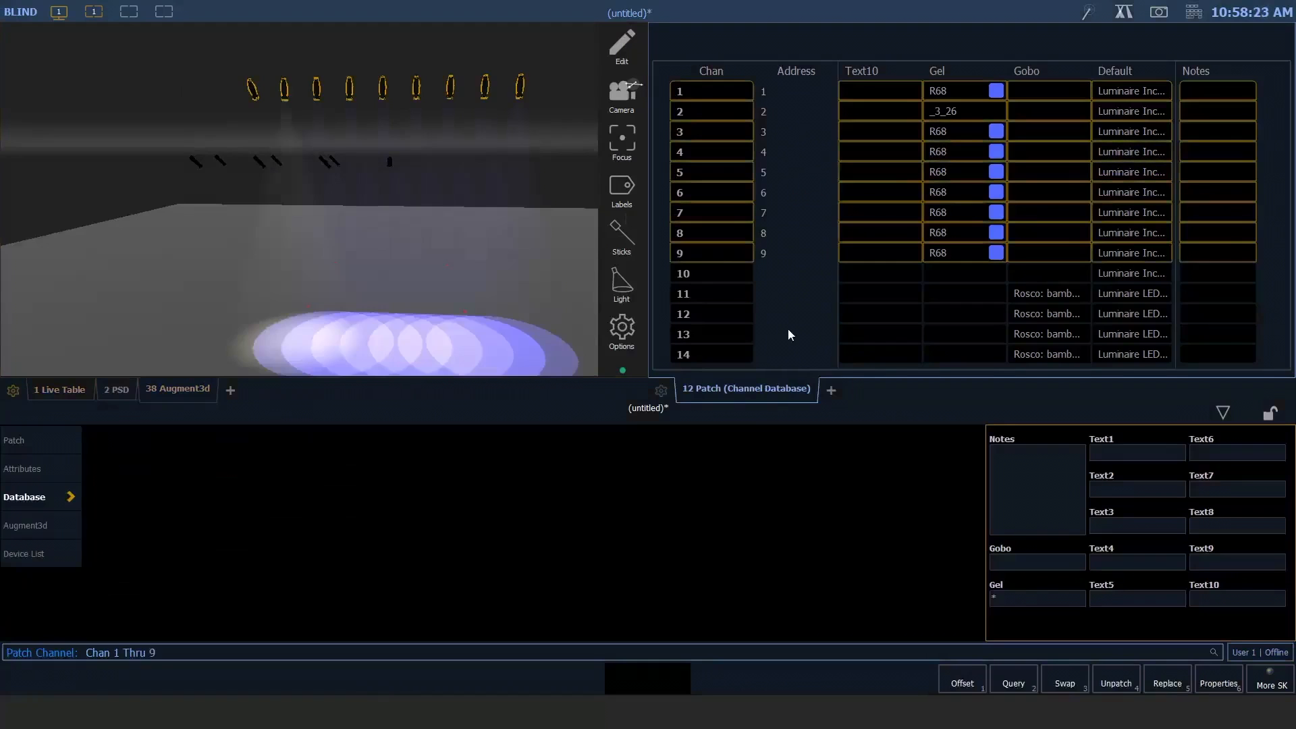
{"action": "key", "text": "Page_Down"}
{"action": "key", "text": "Page_Down"}
{"action": "key", "text": "Page_Down"}
{"action": "key", "text": "Page_Down"}
{"action": "key", "text": "Page_Down"}
{"action": "key", "text": "Page_Down"}
{"action": "key", "text": "Page_Down"}
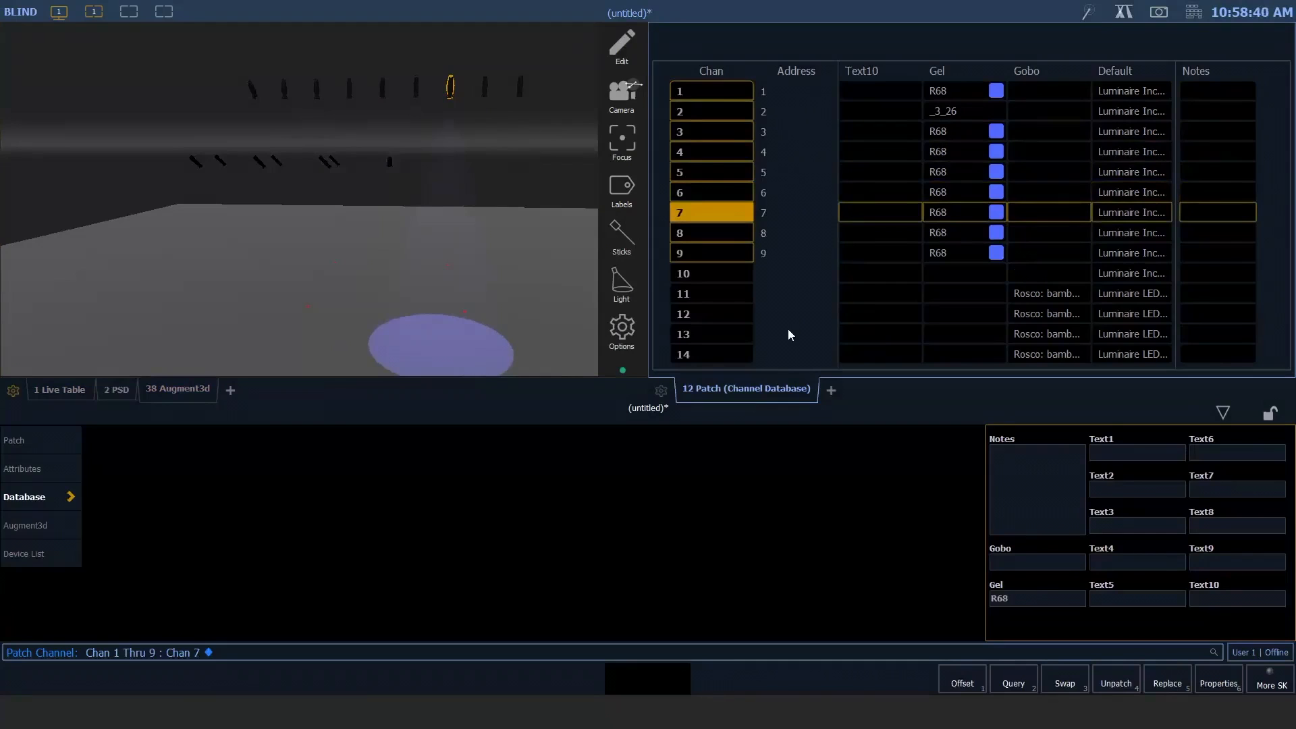
{"action": "key", "text": "BackSpace"}
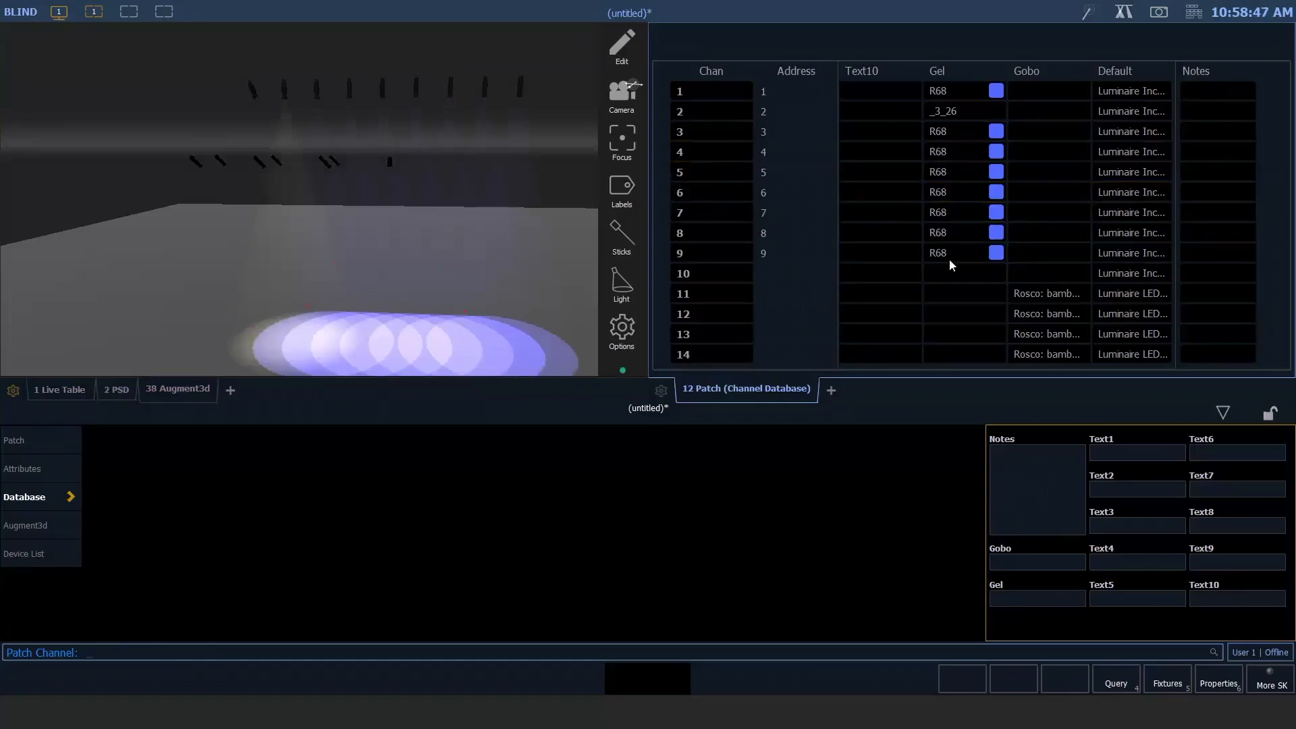
Step: Select channels 101 through 105 and open the fixture type search for them in the patch
{"action": "type", "text": "101t"}
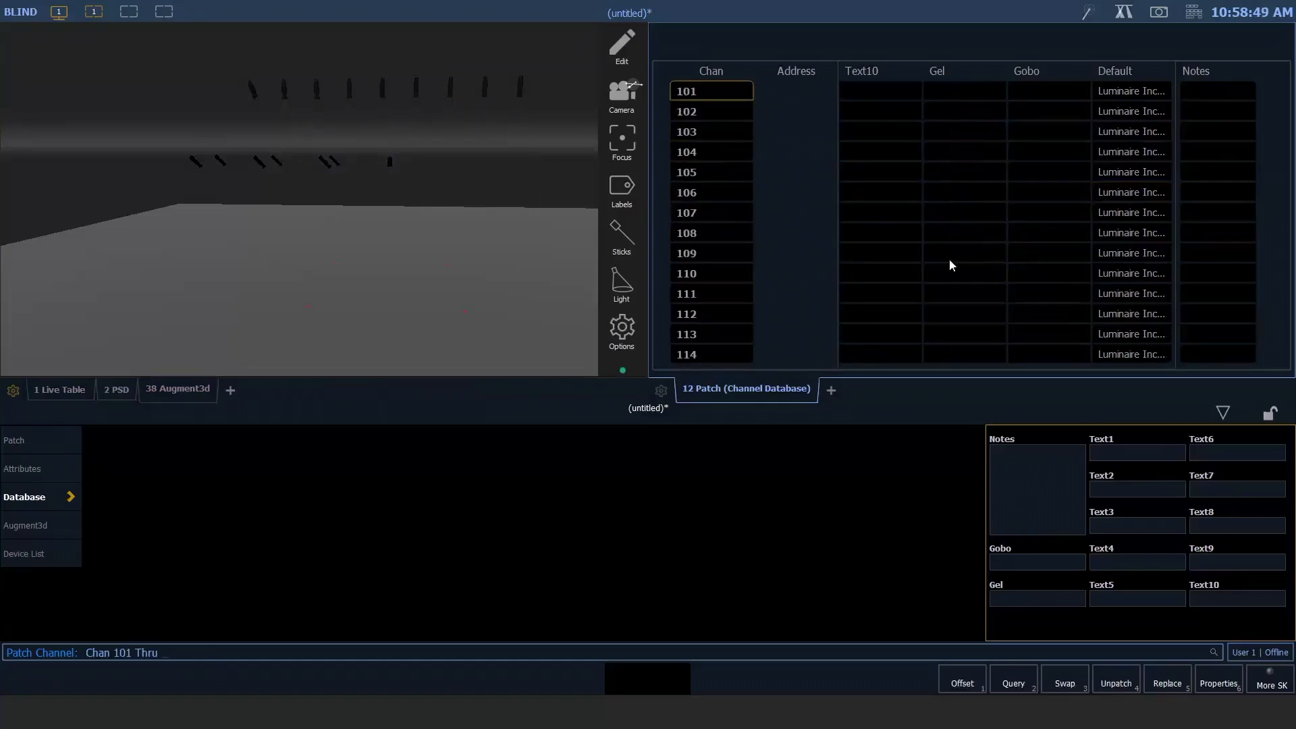
{"action": "type", "text": "105"}
{"action": "key", "text": "Return"}
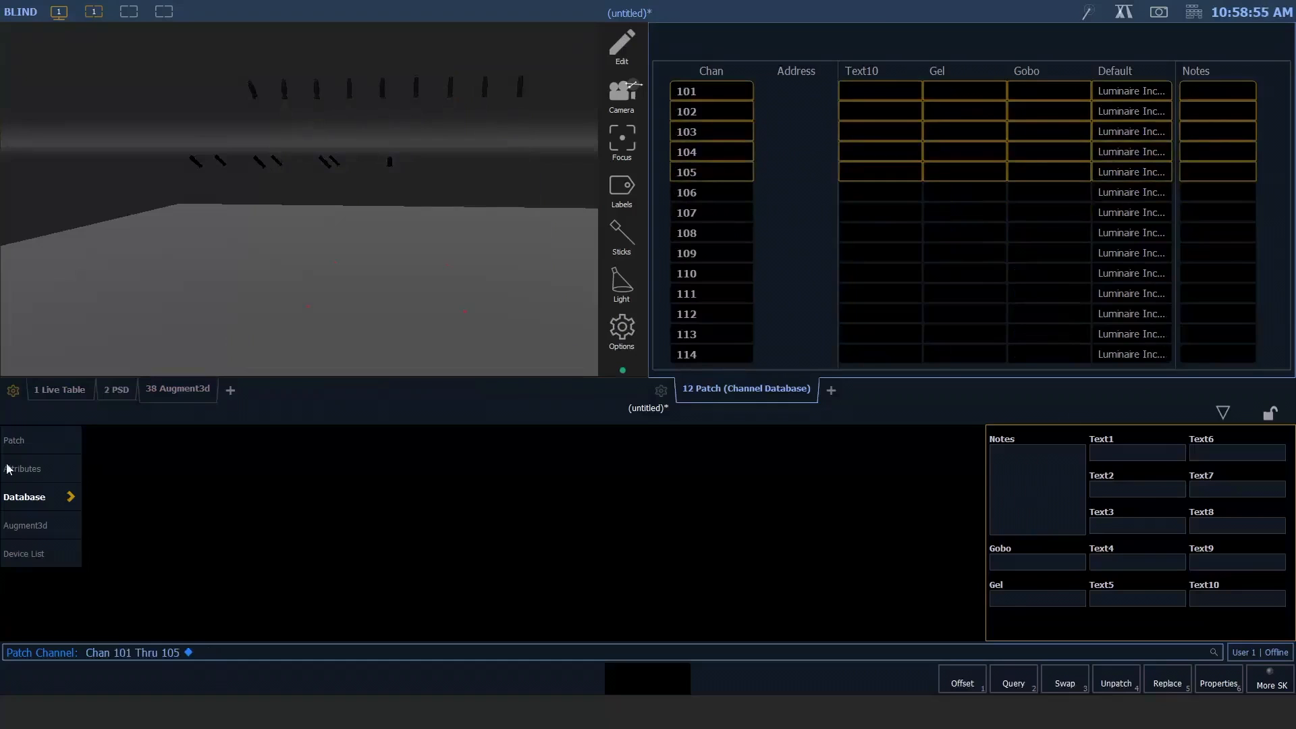
{"action": "left_click", "coordinate": [37, 440]}
{"action": "left_click", "coordinate": [1052, 453]}
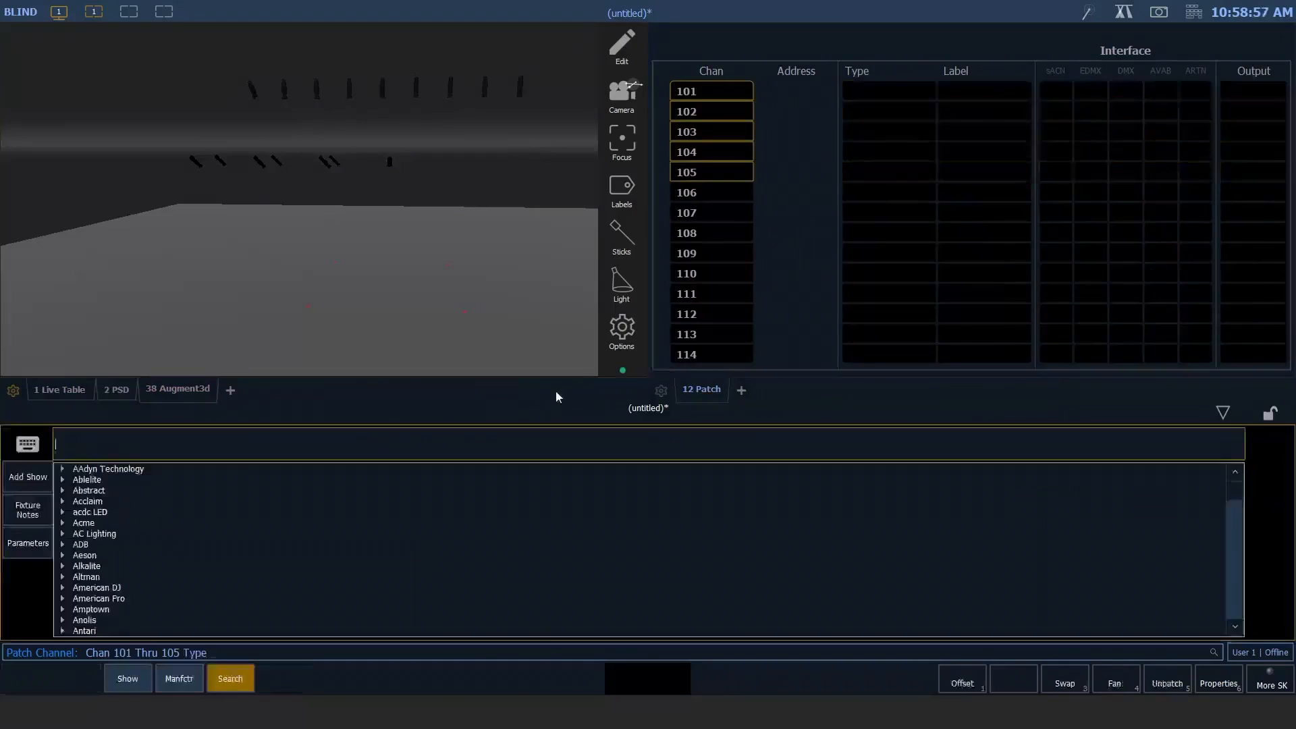
Step: Search the fixture types for "solaframe 1000", and widen the search back to "solaframe"
{"action": "type", "text": "solaframe"}
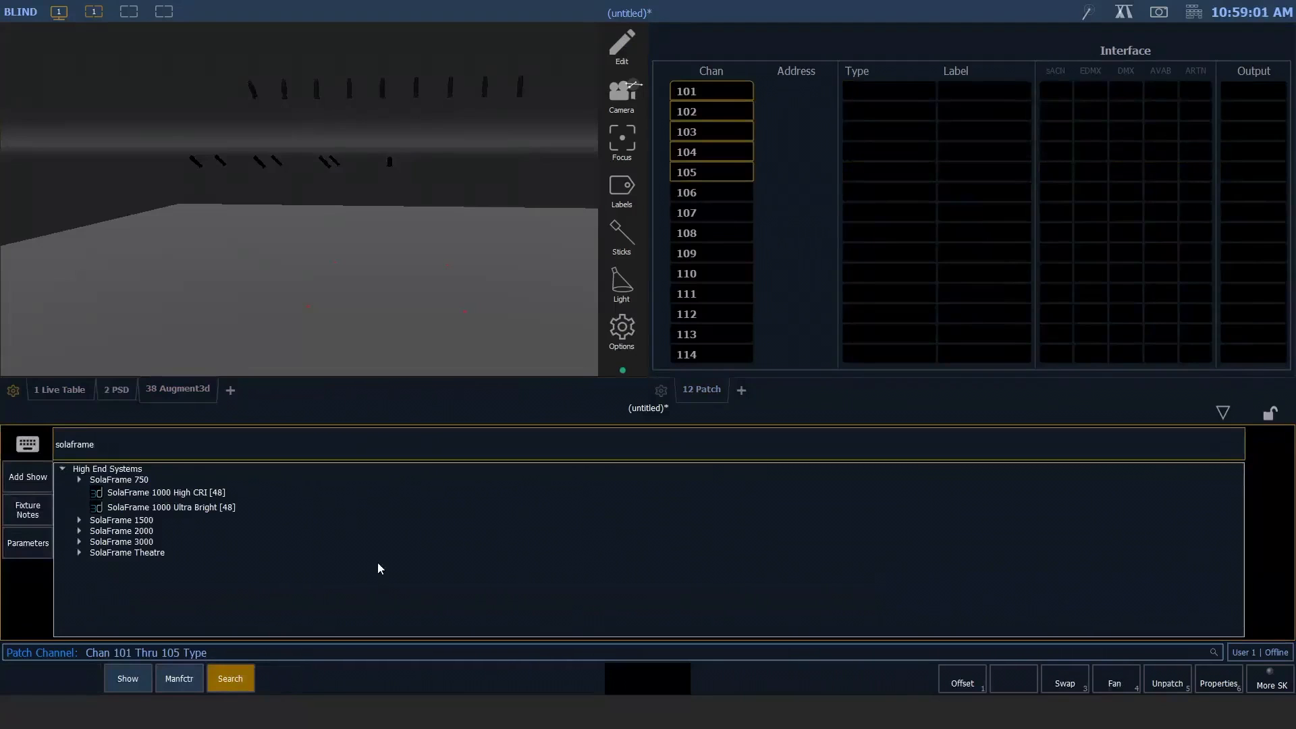
{"action": "type", "text": " 1000"}
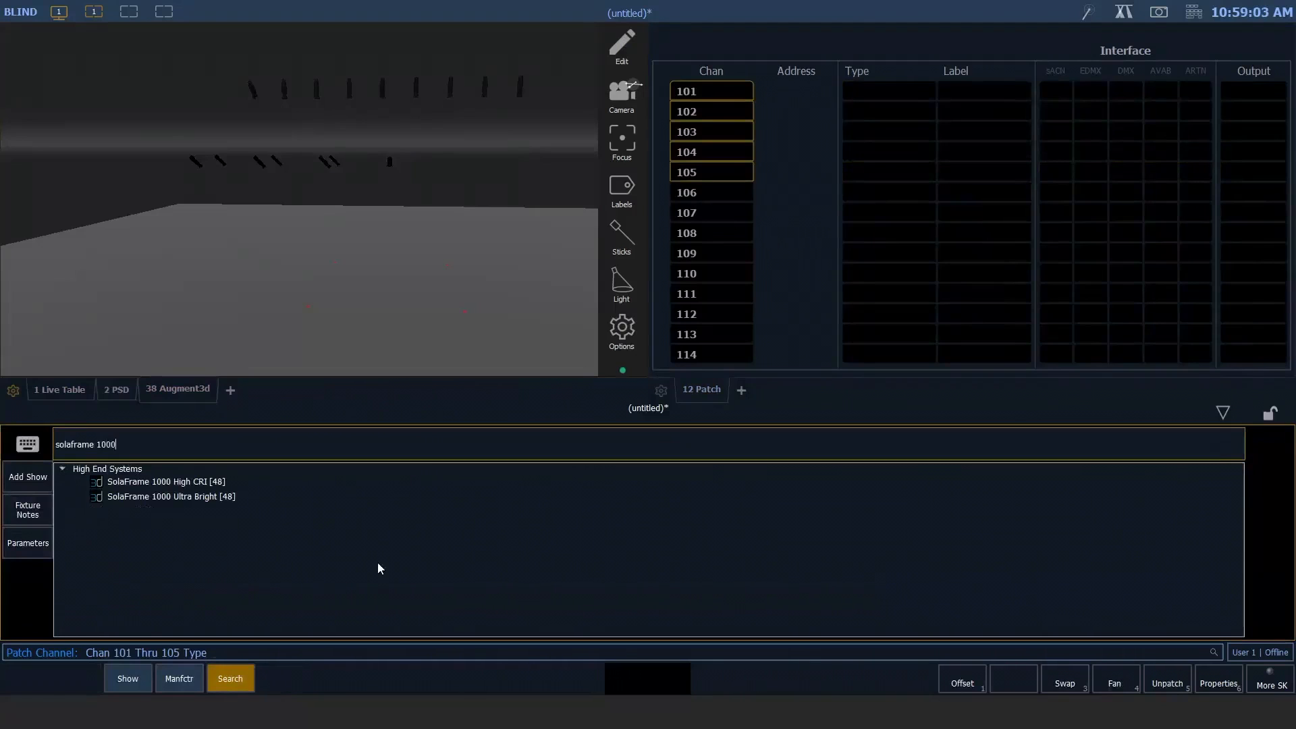
{"action": "key", "text": "BackSpace"}
{"action": "key", "text": "BackSpace"}
{"action": "key", "text": "BackSpace"}
{"action": "key", "text": "BackSpace"}
{"action": "key", "text": "BackSpace"}
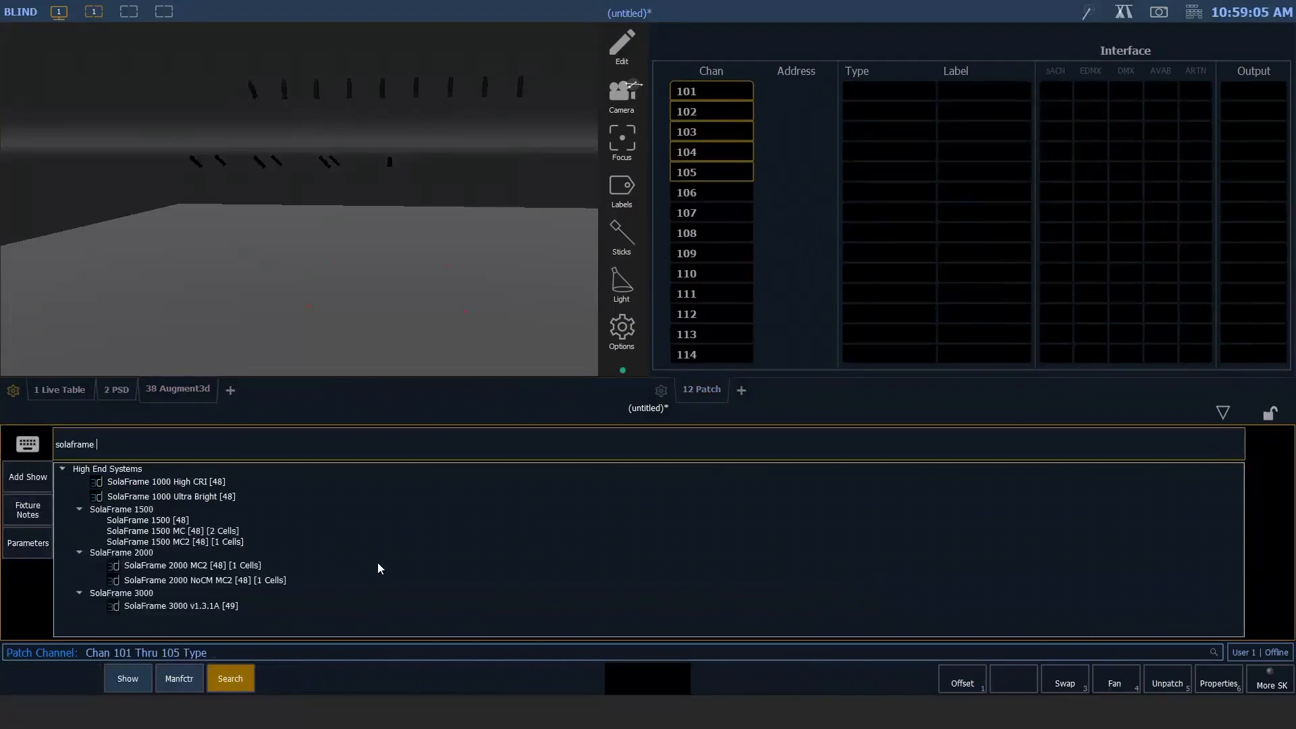
Step: Browse the High End Systems search results, expanding the SolaFrame 1500 and SolaFrame 2000 families
{"action": "key", "text": "Down"}
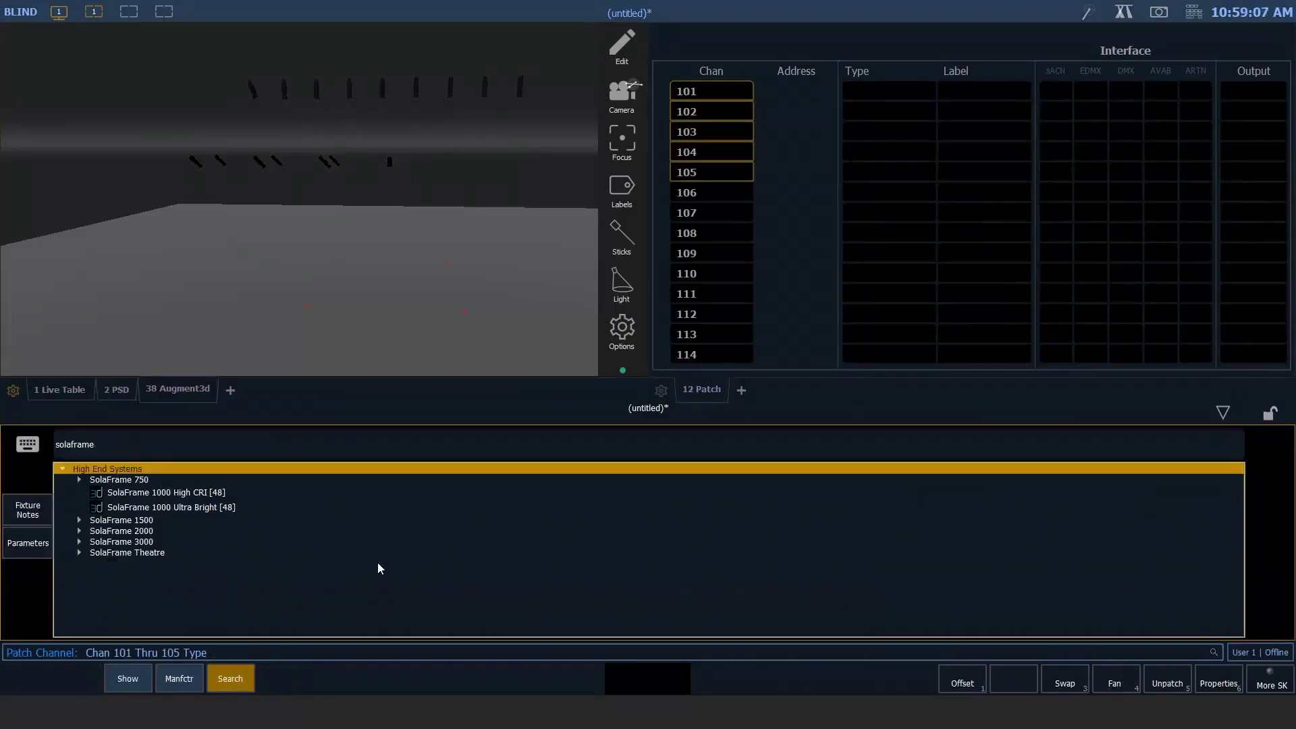
{"action": "key", "text": "Down"}
{"action": "key", "text": "Down"}
{"action": "key", "text": "Down"}
{"action": "key", "text": "Down"}
{"action": "key", "text": "Right"}
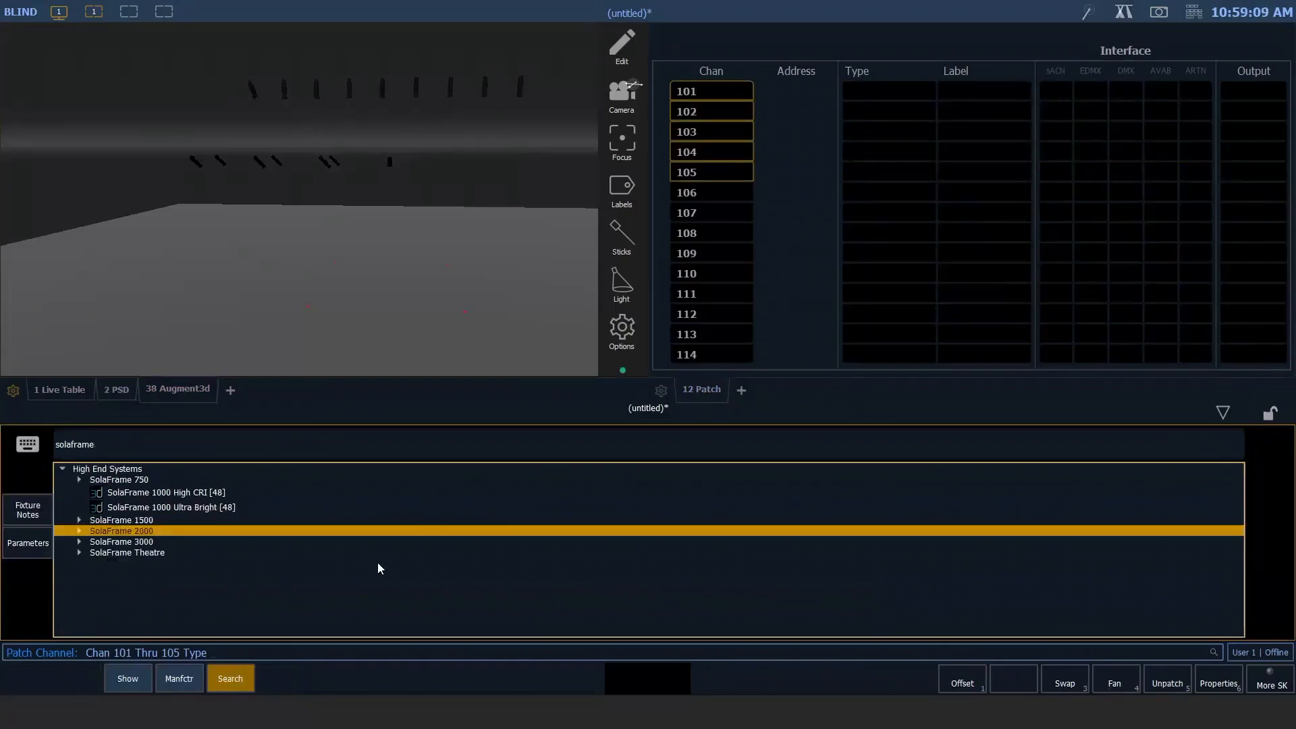
{"action": "key", "text": "Up"}
{"action": "key", "text": "Up"}
{"action": "key", "text": "Down"}
{"action": "key", "text": "Down"}
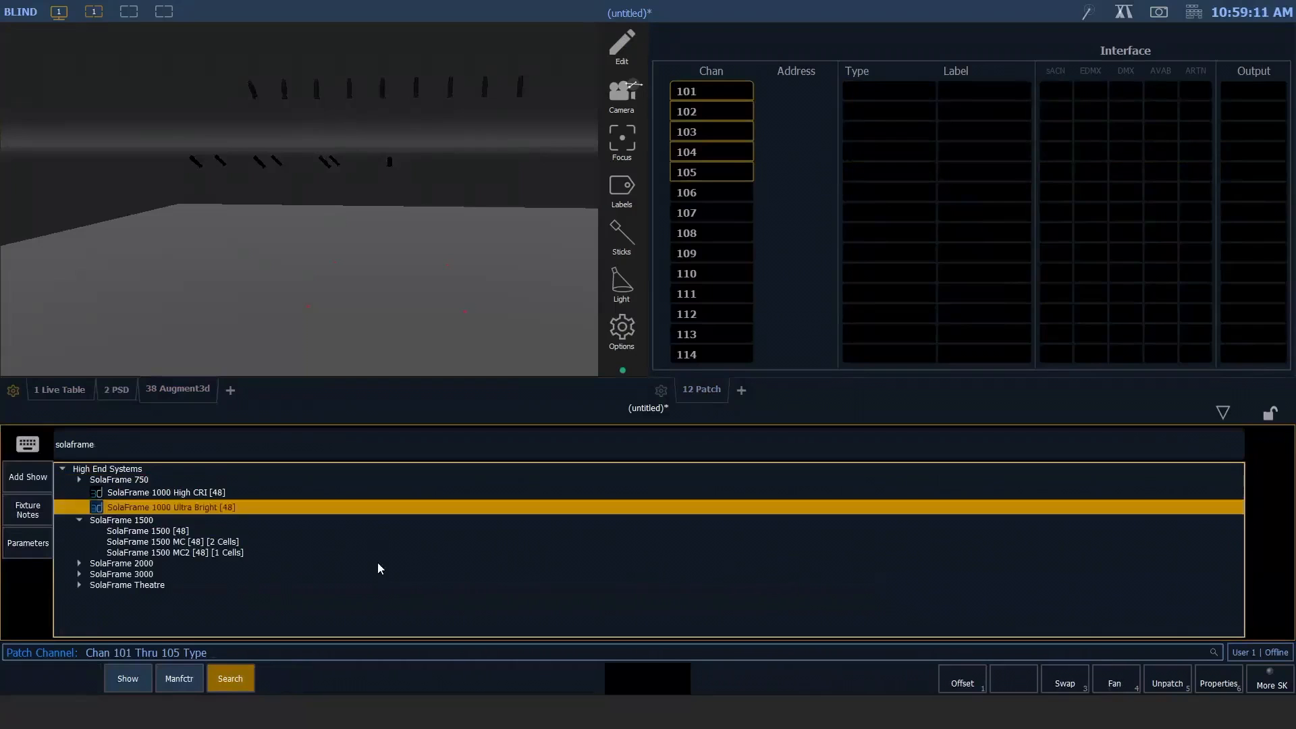
{"action": "left_click", "coordinate": [378, 563]}
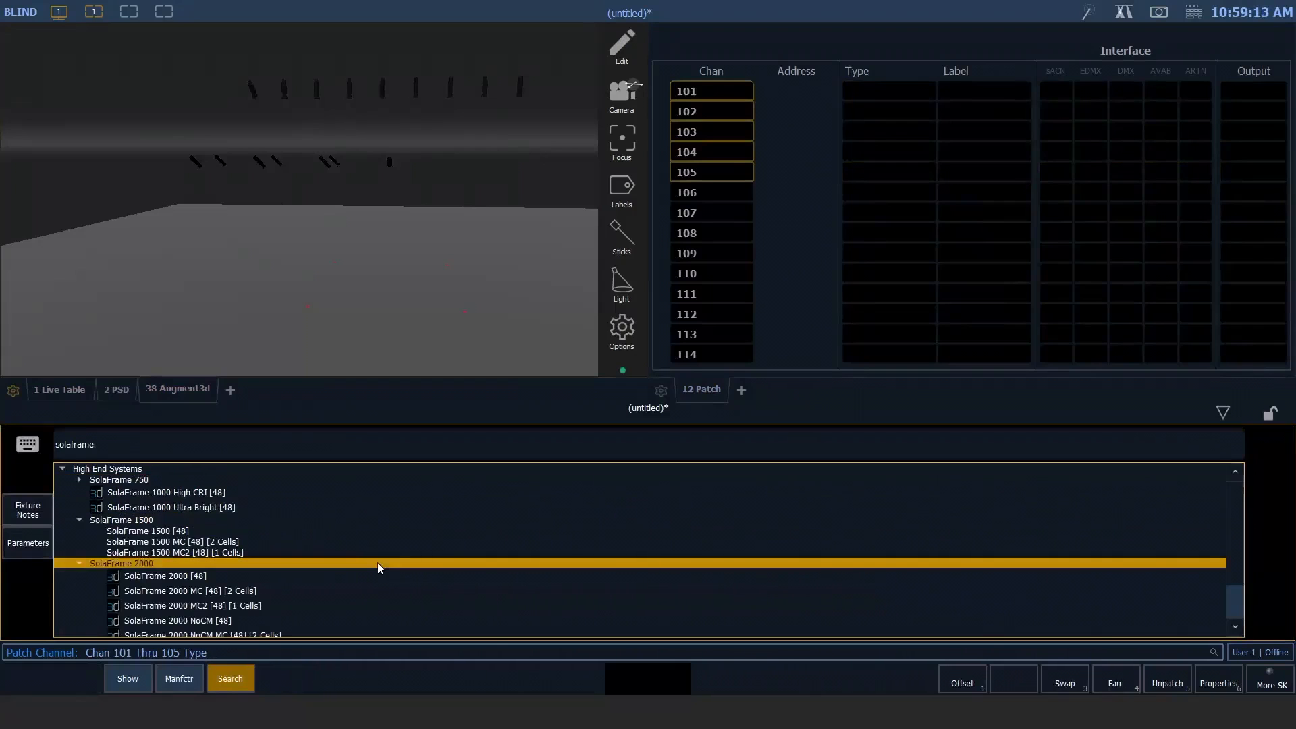
Step: Set the fixture type of channels 101 through 105 to High End Systems SolaFrame 1000 Ultra Bright
{"action": "key", "text": "Up"}
{"action": "key", "text": "Up"}
{"action": "key", "text": "Up"}
{"action": "key", "text": "Up"}
{"action": "key", "text": "Up"}
{"action": "key", "text": "Up"}
{"action": "key", "text": "Up"}
{"action": "key", "text": "Up"}
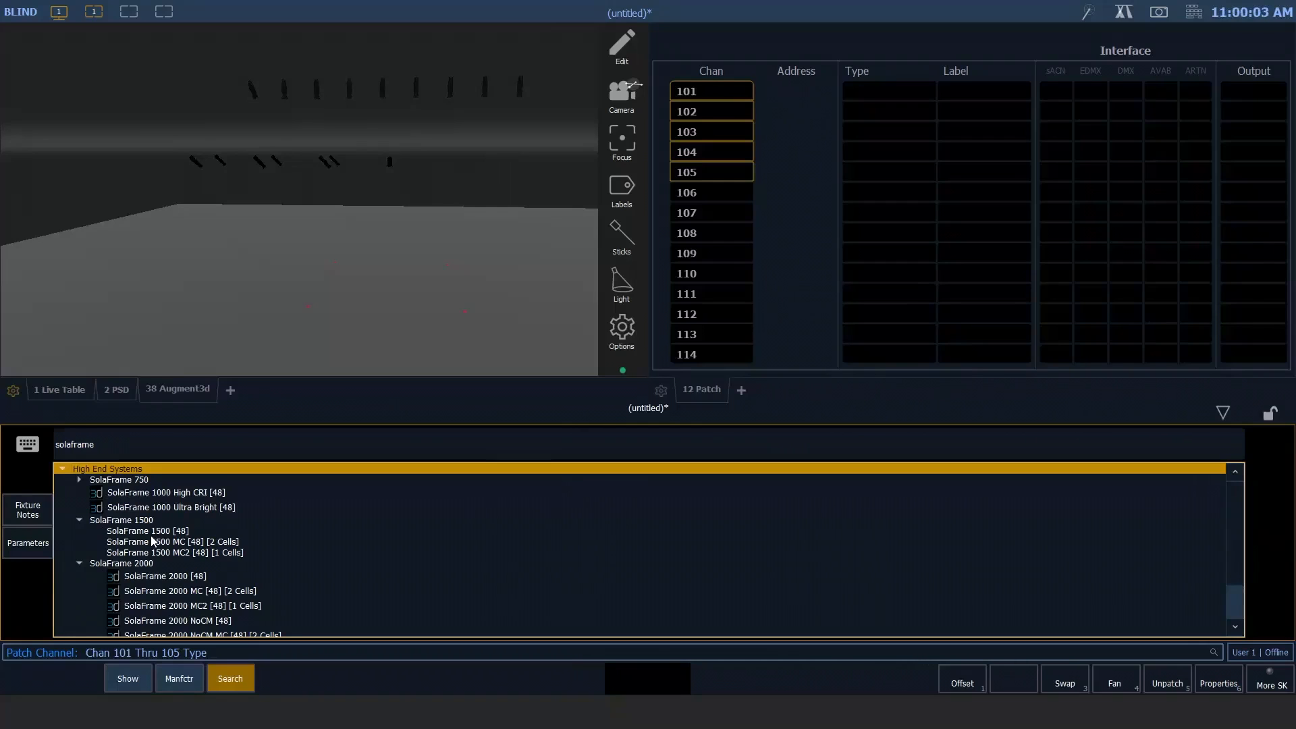
{"action": "key", "text": "Down"}
{"action": "key", "text": "Down"}
{"action": "key", "text": "Down"}
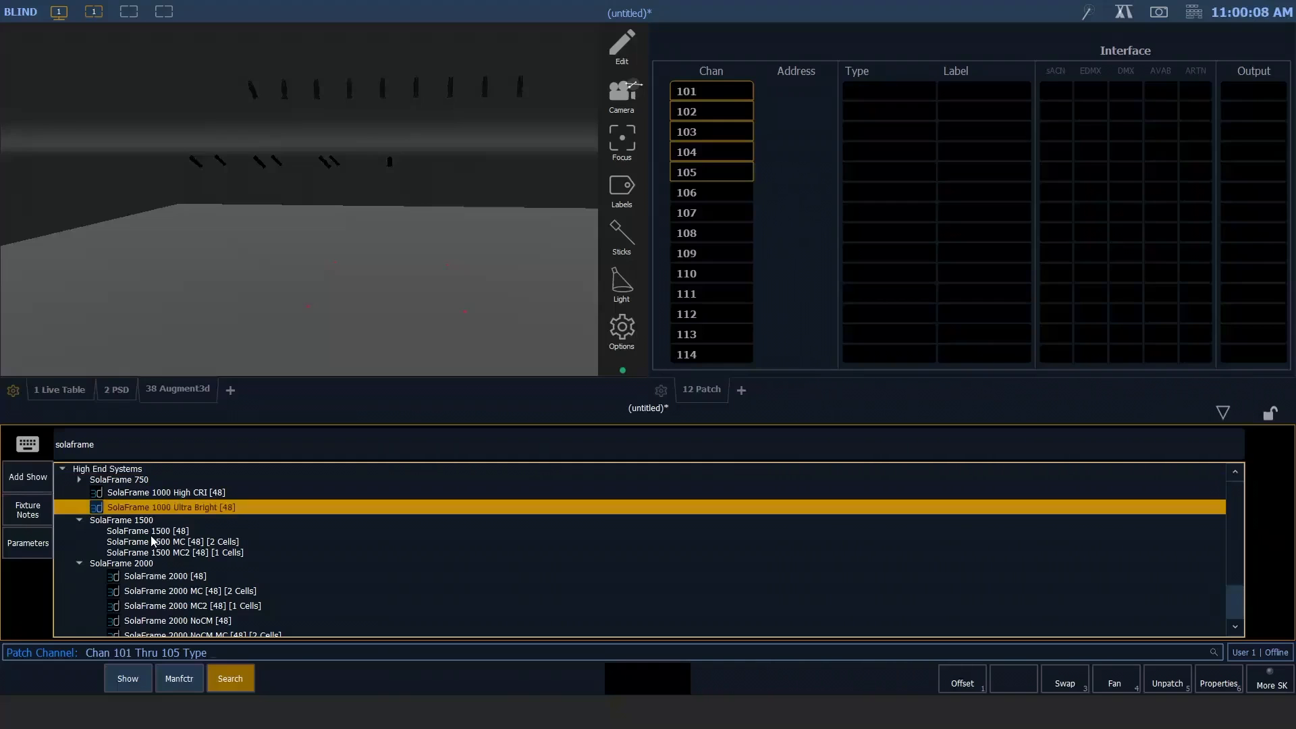
{"action": "key", "text": "Return"}
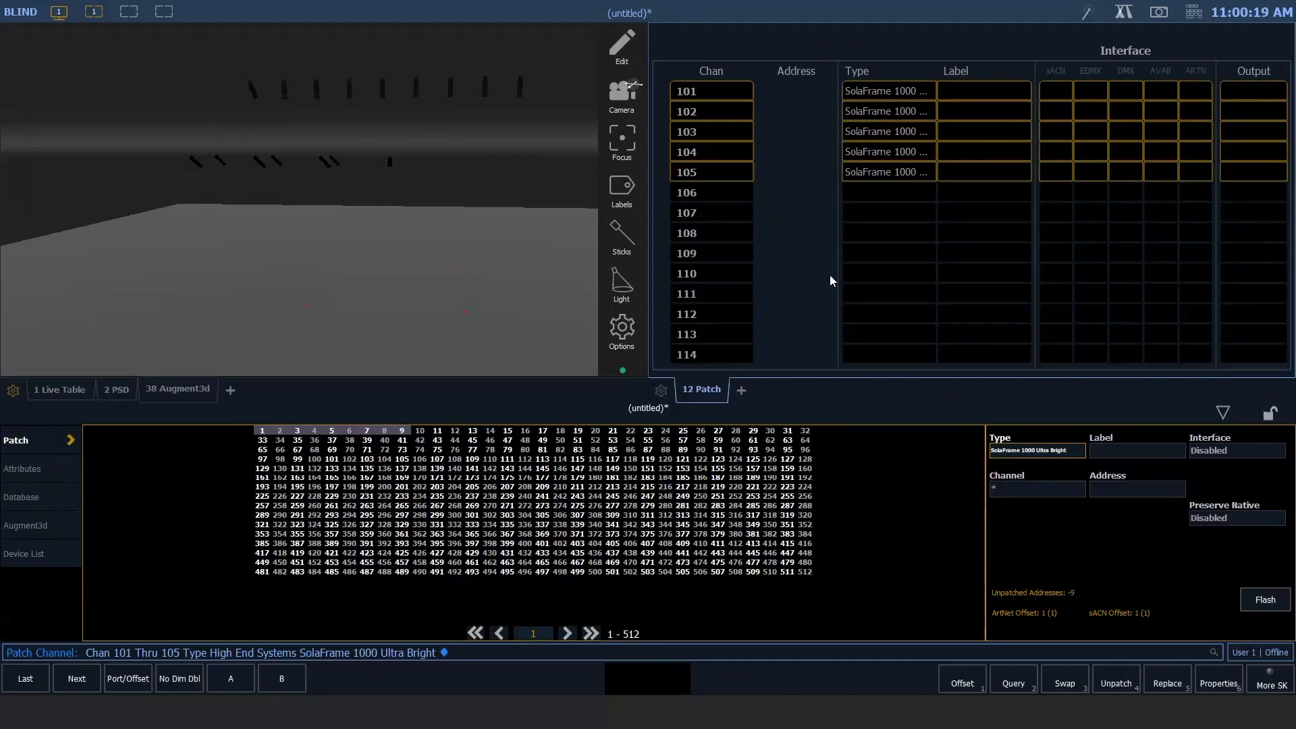
Step: Address channels 101 through 105 starting at 2/201 with an offset of 50
{"action": "key", "text": "shift+2"}
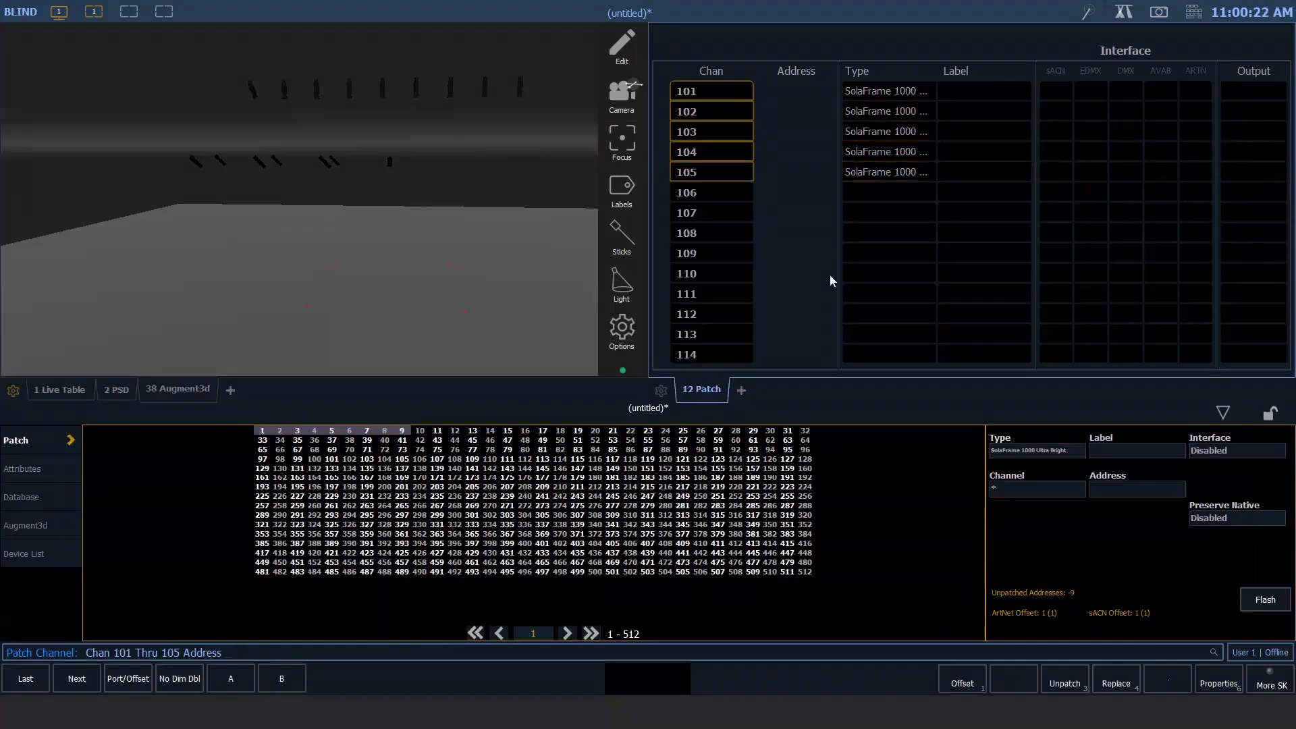
{"action": "type", "text": "2 / 201"}
{"action": "left_click", "coordinate": [951, 687]}
{"action": "type", "text": "50"}
{"action": "key", "text": "Return"}
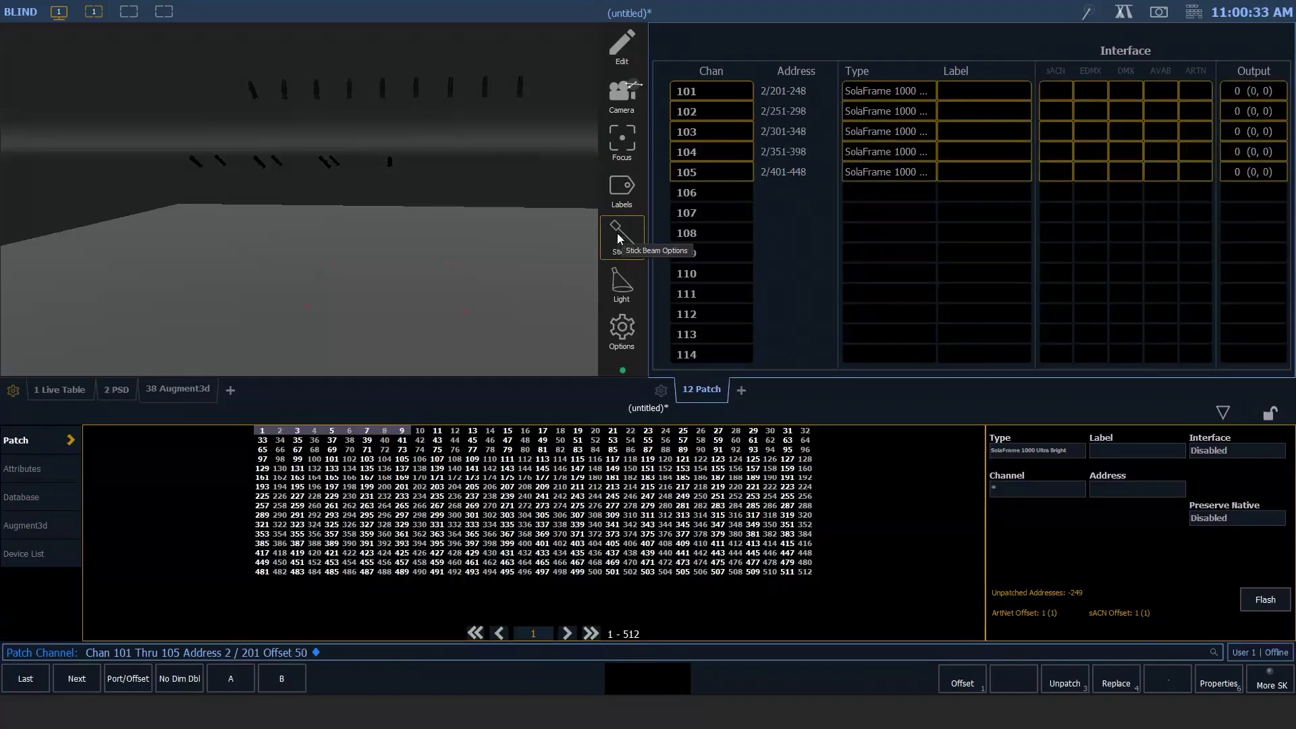
Step: In the Augment3d patch, position channels 101 through 105 in feet from -20 / -25 / 24 through 20 / -25 / 24
{"action": "left_click", "coordinate": [28, 526]}
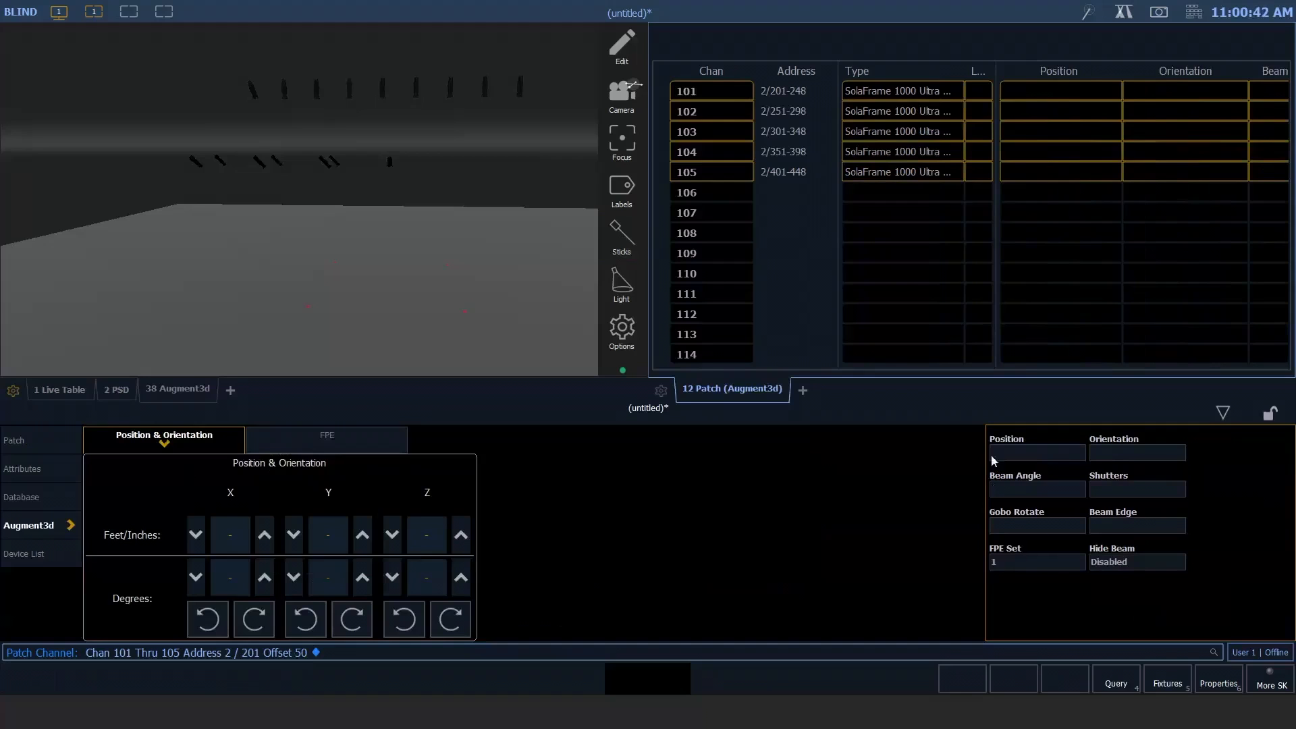
{"action": "left_click", "coordinate": [1043, 457]}
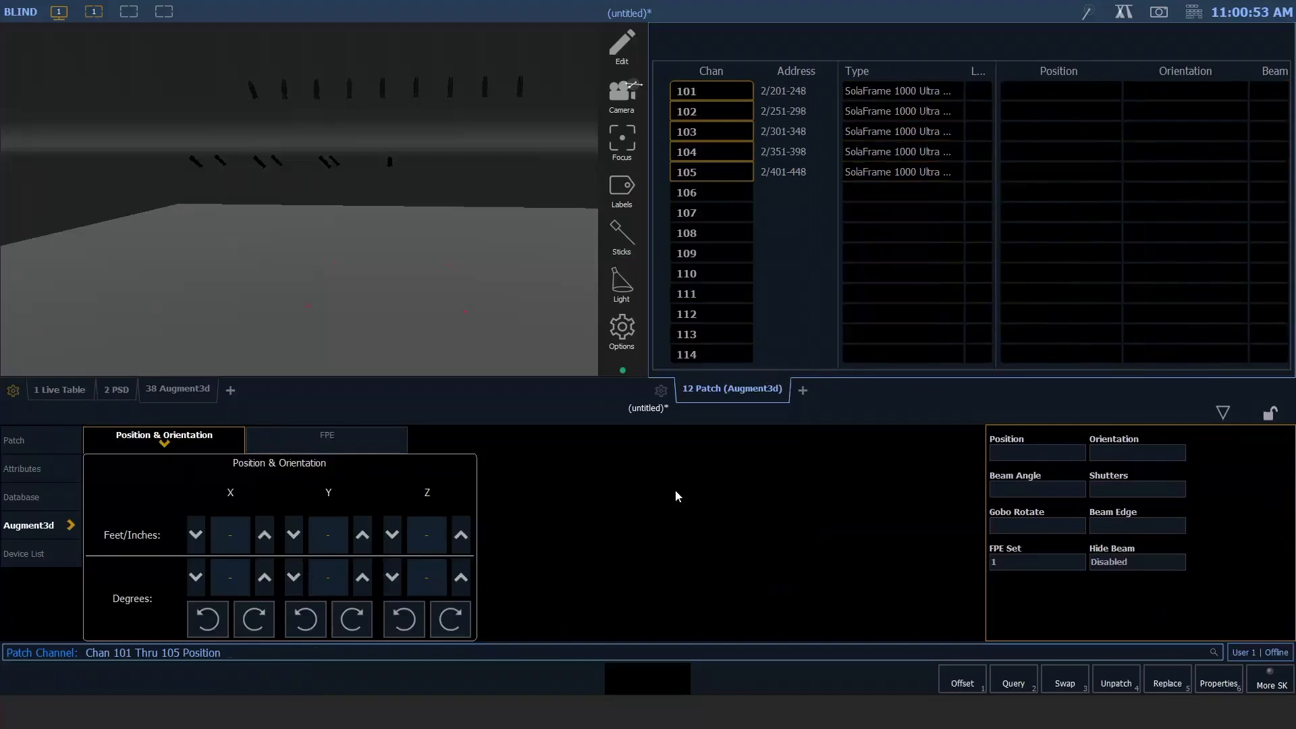
{"action": "type", "text": "20 / -"}
{"action": "type", "text": "25 /"}
{"action": "type", "text": "24t20 /"}
{"action": "type", "text": "25 / 24"}
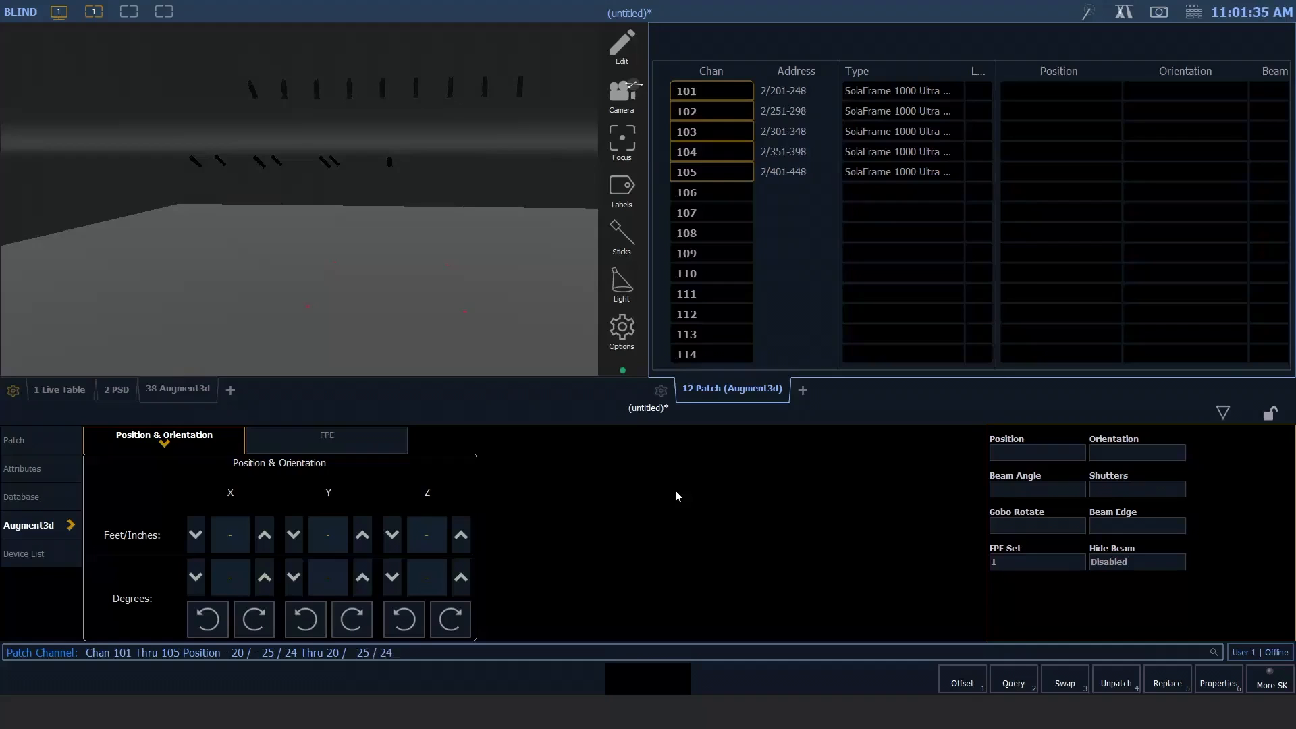
{"action": "key", "text": "Return"}
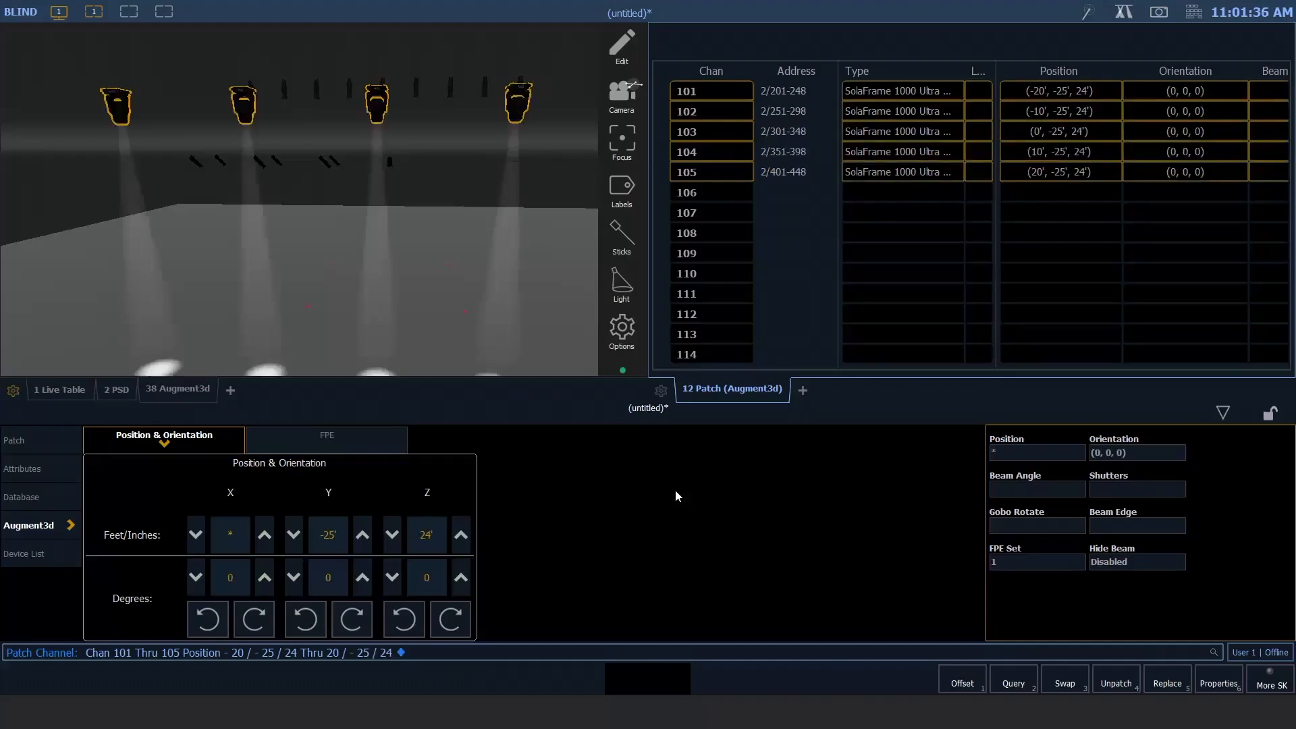
{"action": "scroll", "coordinate": [444, 309], "scroll_direction": "down", "scroll_amount": 3}
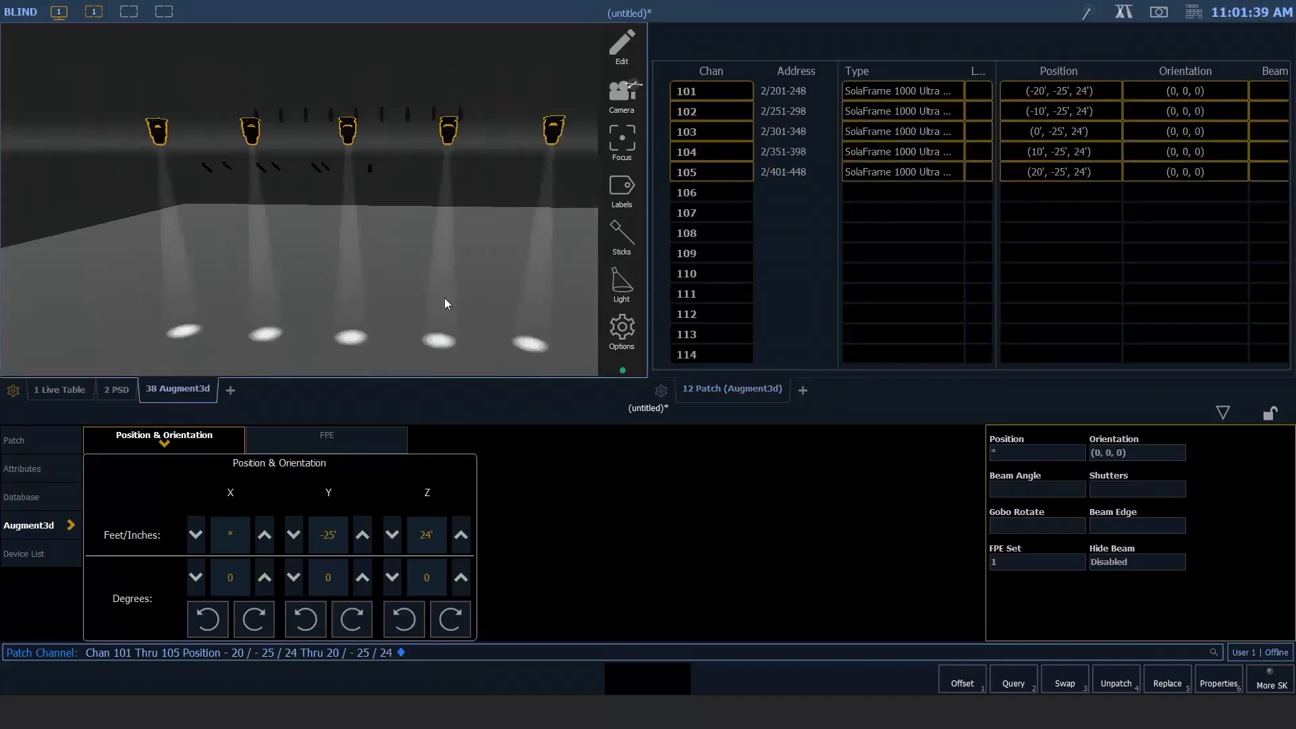
{"action": "left_click_drag", "start_coordinate": [444, 294], "coordinate": [316, 322]}
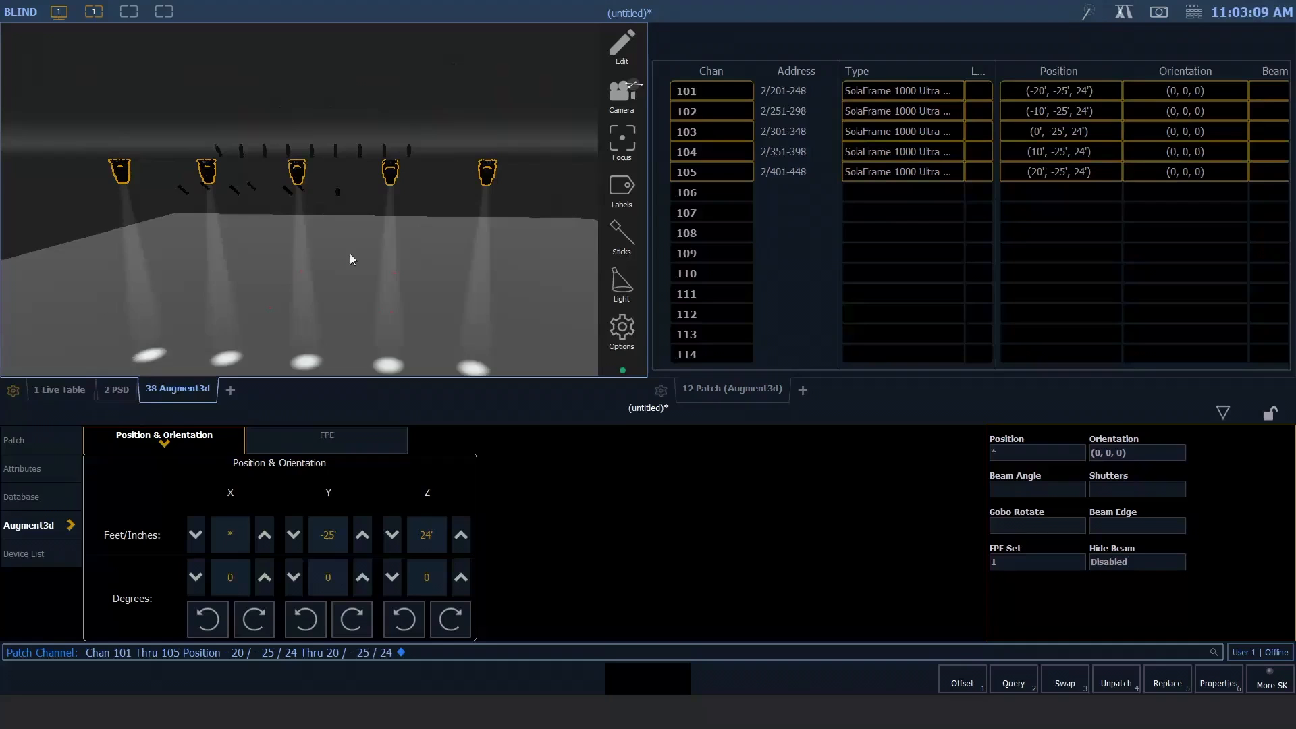
Step: Switch to Live and show the Augment3d view in a single full-width workspace, framing all the fixtures
{"action": "key", "text": "F1"}
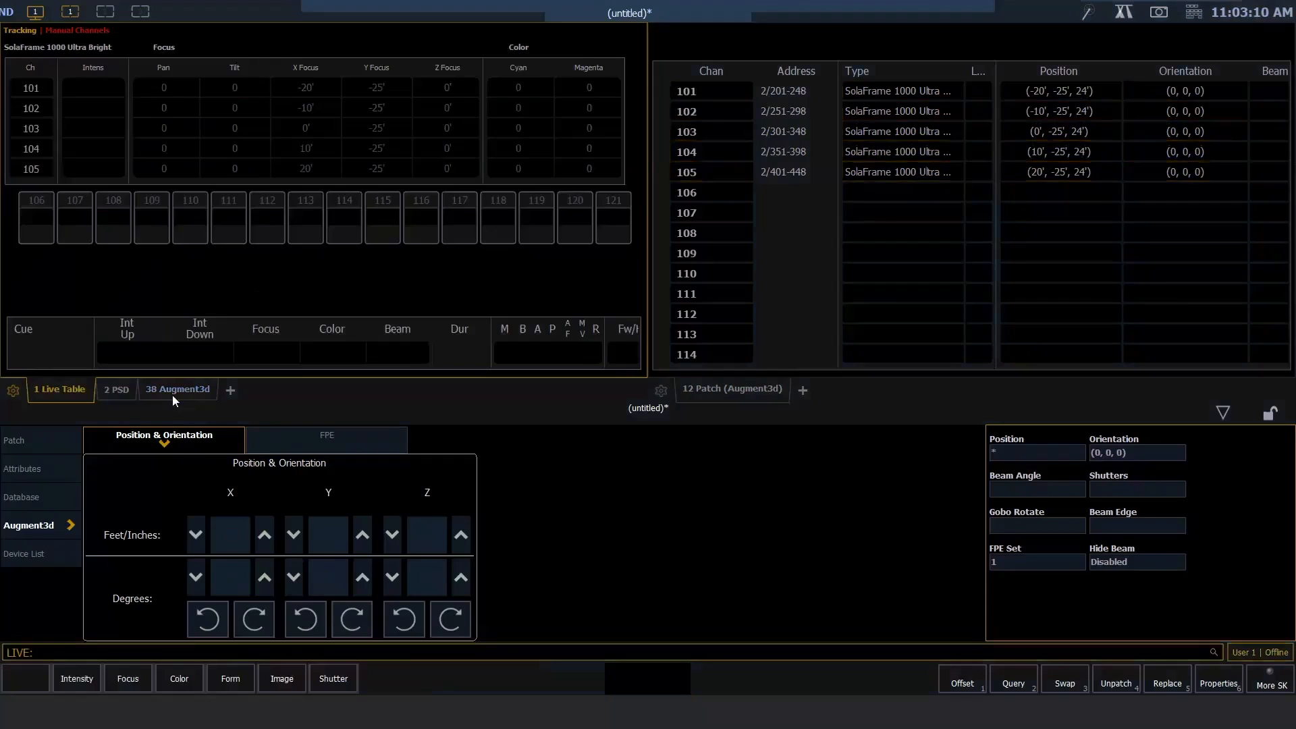
{"action": "left_click", "coordinate": [185, 394]}
{"action": "left_click", "coordinate": [42, 11]}
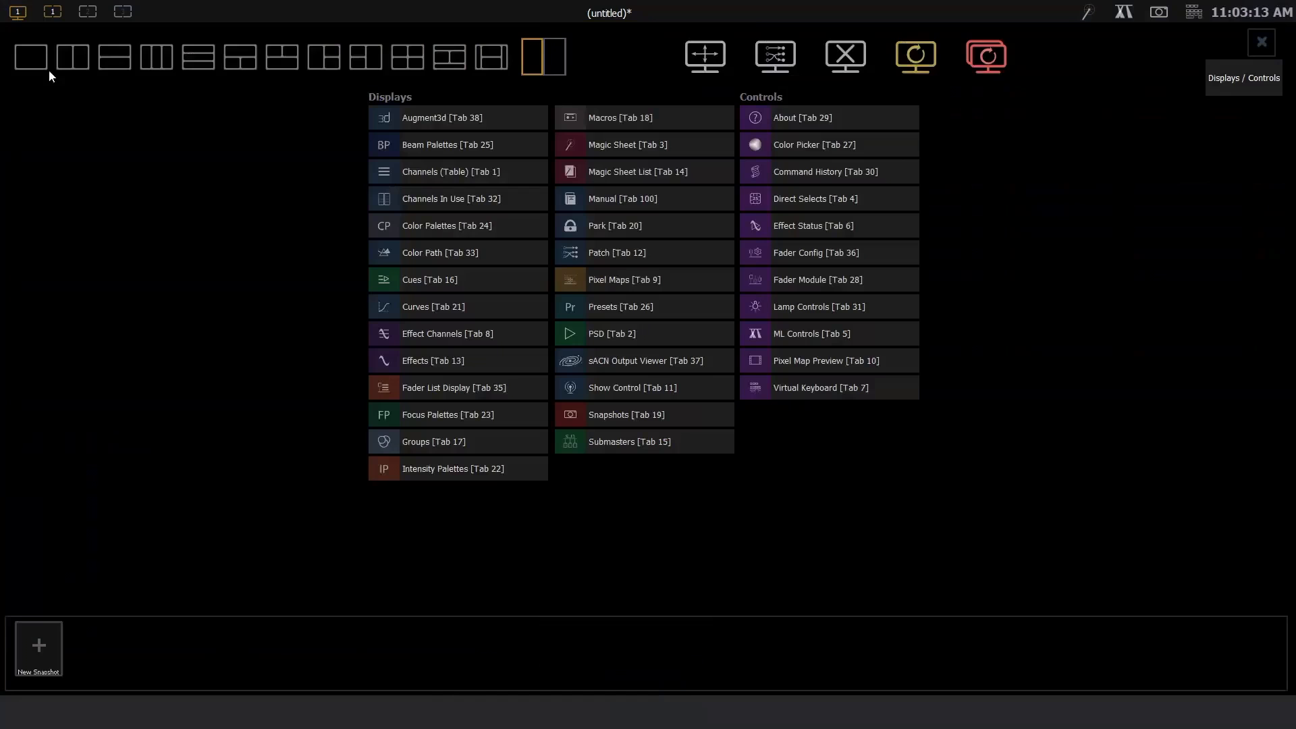
{"action": "left_click", "coordinate": [30, 58]}
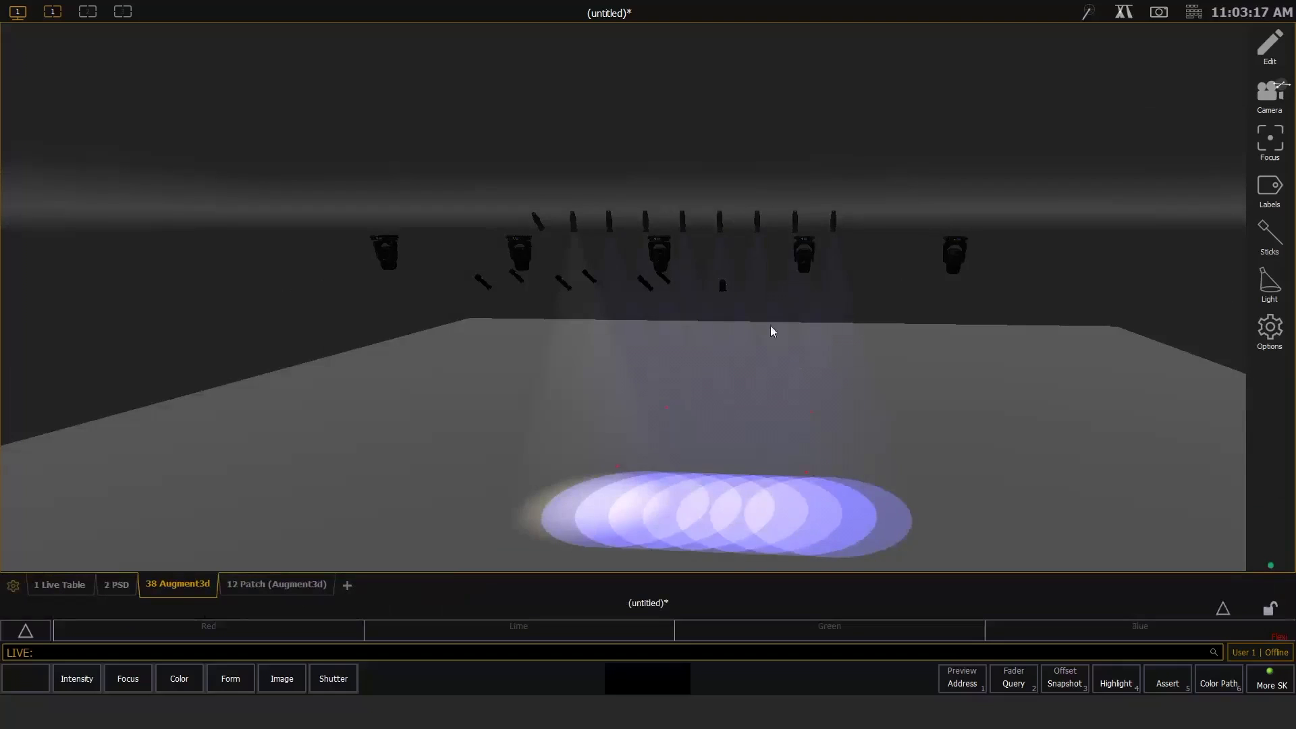
{"action": "right_click_drag", "start_coordinate": [771, 325], "coordinate": [982, 430]}
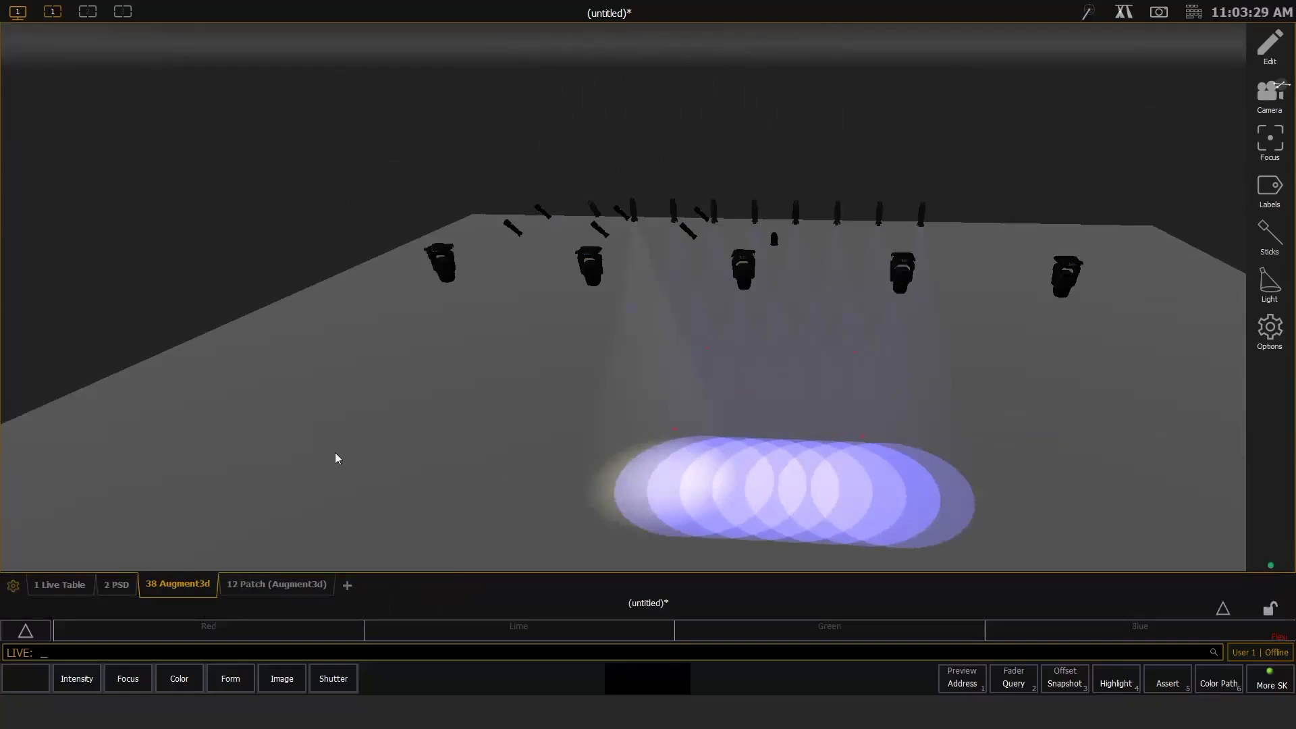
Step: Run Go To Cue Out and set channels 101 through 105 at Full
{"action": "key", "text": "ctrl+shift+q"}
{"action": "key", "text": "0"}
{"action": "key", "text": "Return"}
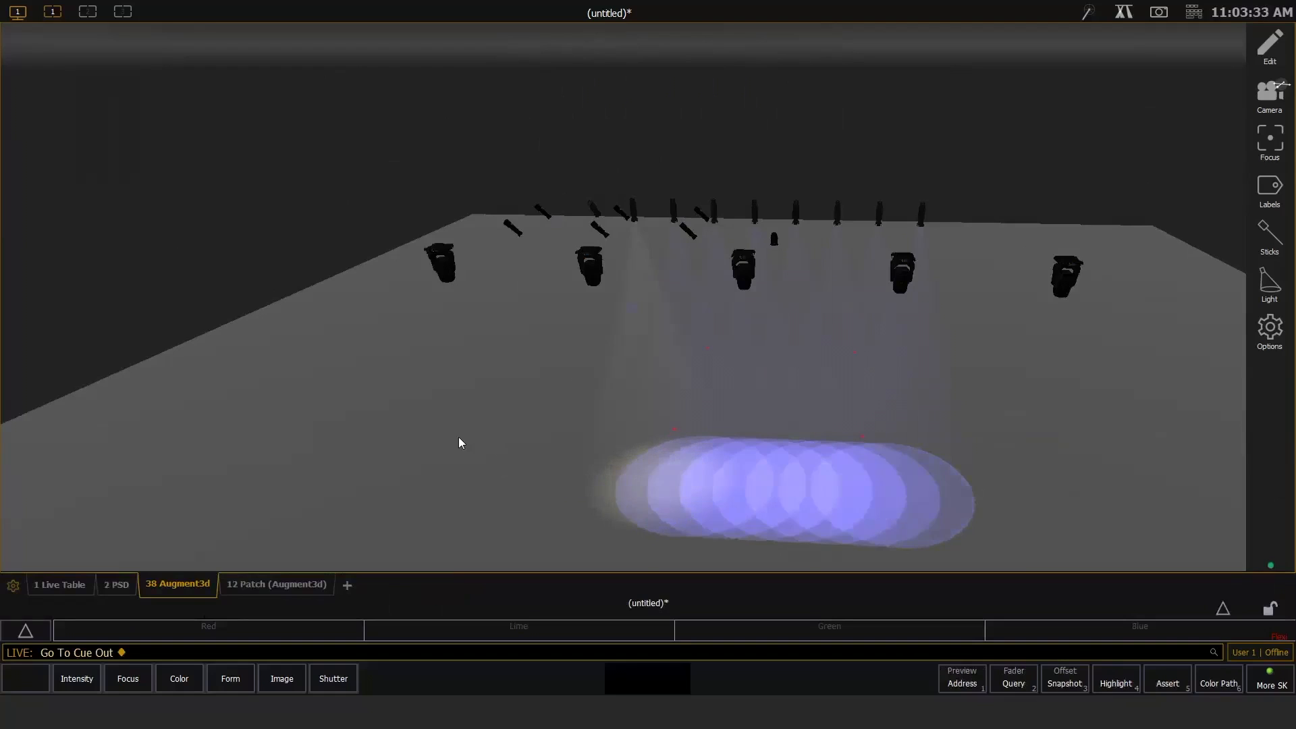
{"action": "type", "text": "101t"}
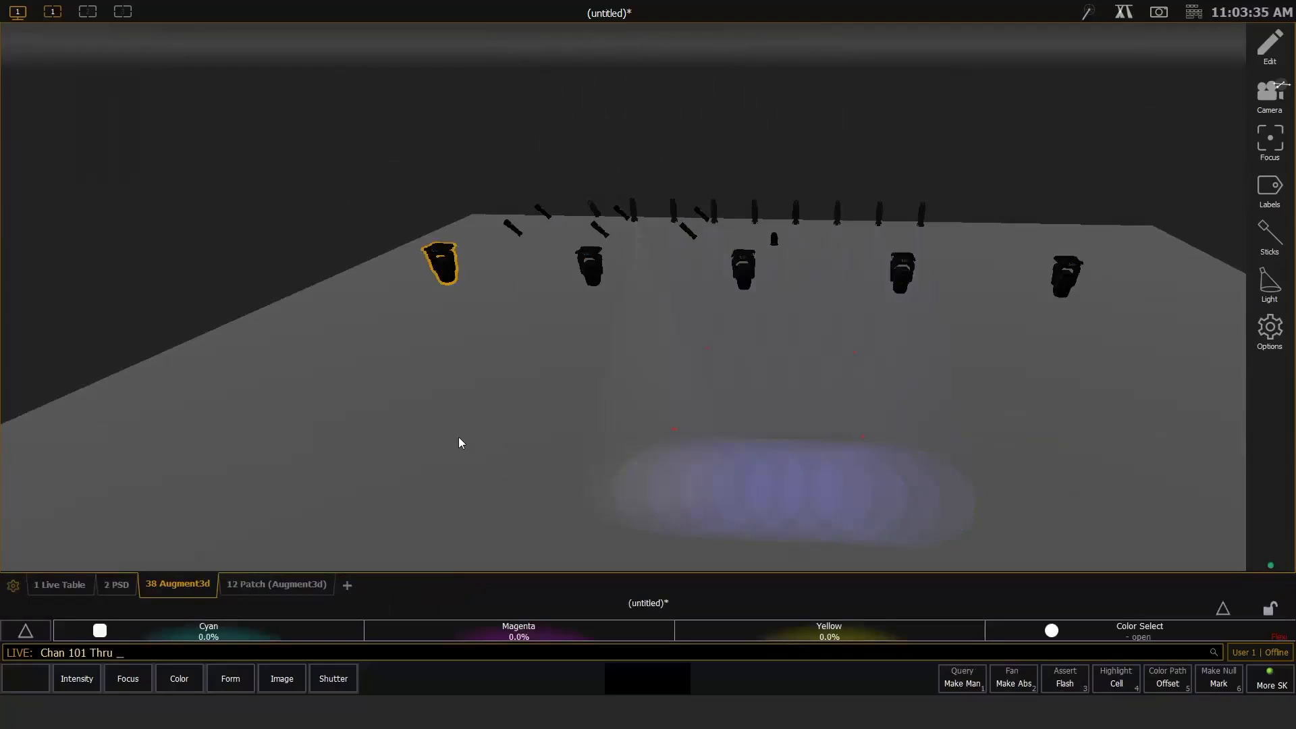
{"action": "type", "text": "105af"}
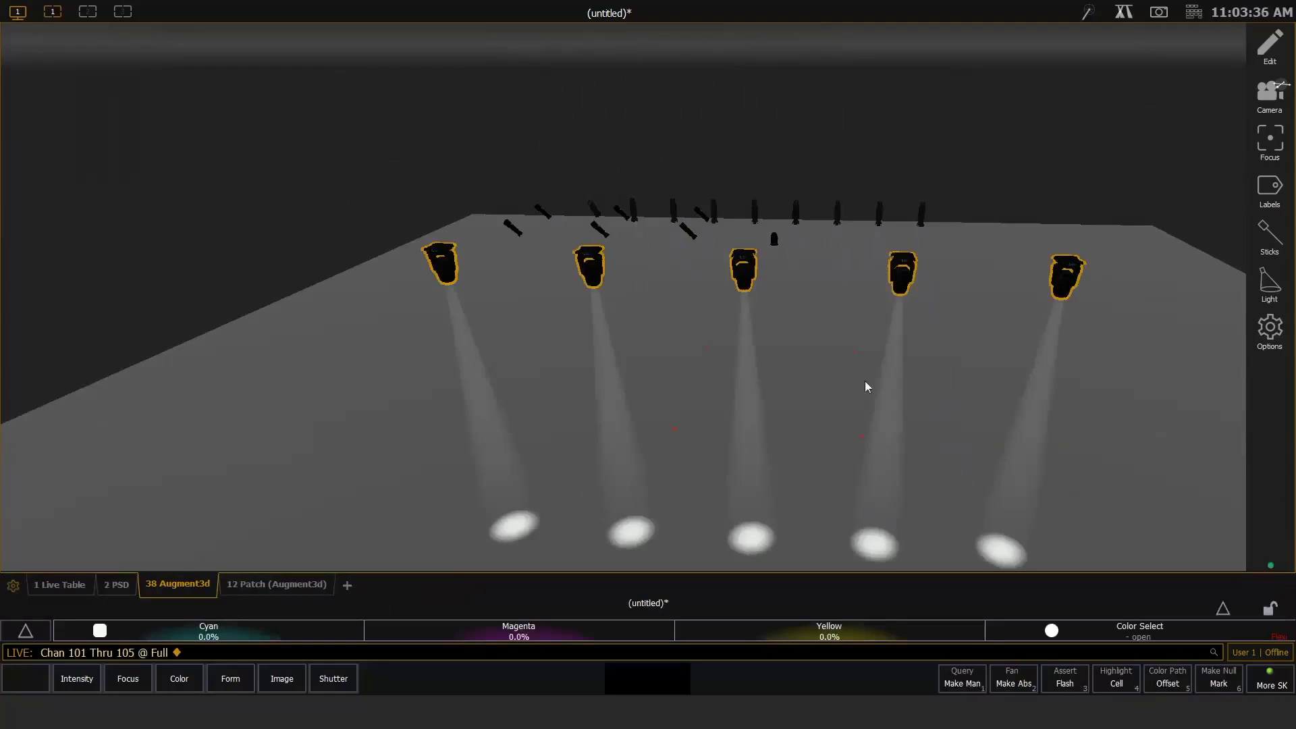
Step: Tilt the selected SolaFrame fixtures to about 26 degrees and adjust their pan slightly with the moving light controls
{"action": "left_click", "coordinate": [1122, 14]}
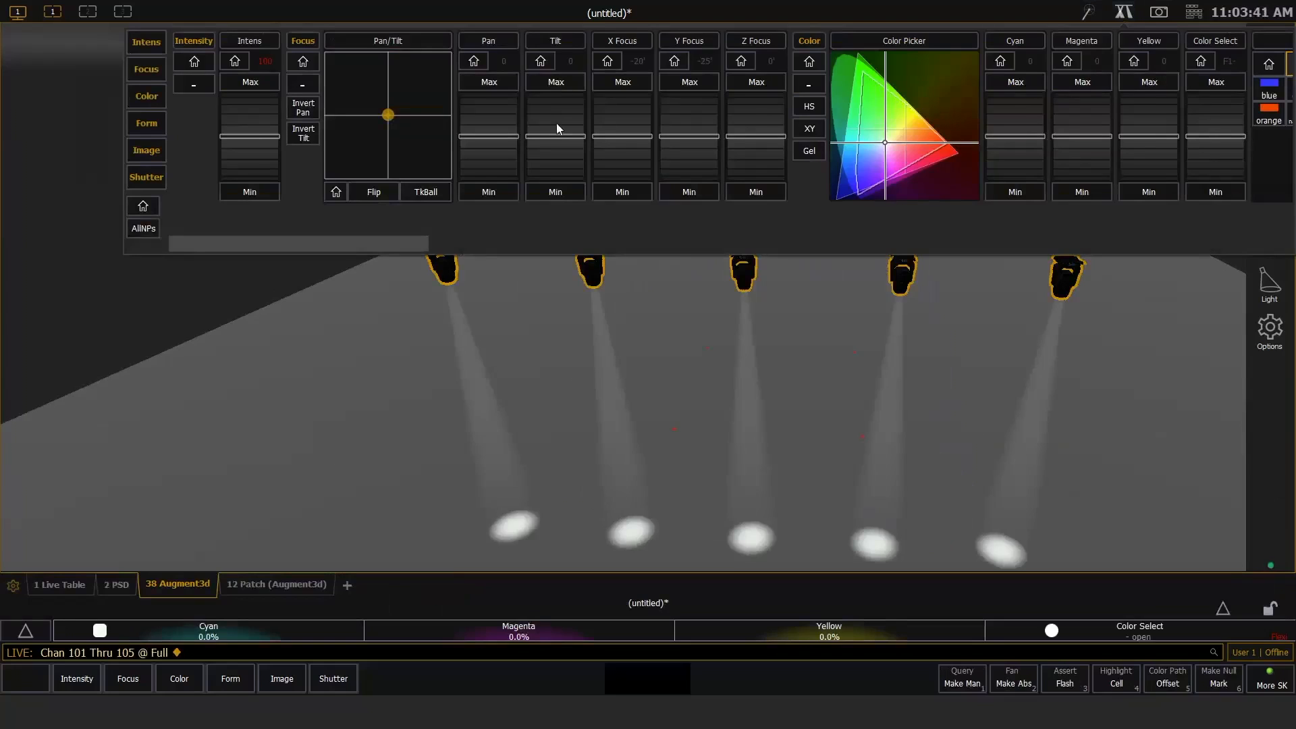
{"action": "scroll", "coordinate": [556, 120], "scroll_direction": "up", "scroll_amount": 1}
{"action": "scroll", "coordinate": [557, 119], "scroll_direction": "up", "scroll_amount": 10}
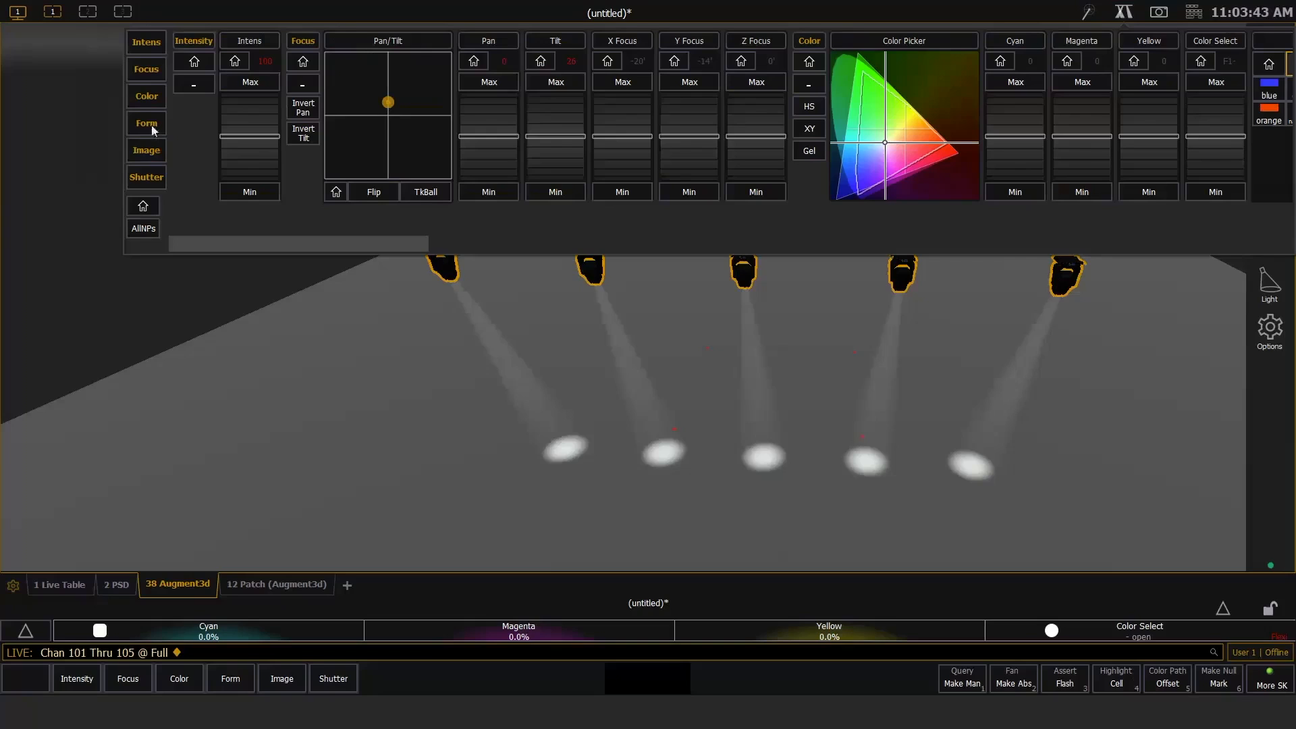
{"action": "scroll", "coordinate": [488, 123], "scroll_direction": "up", "scroll_amount": 11}
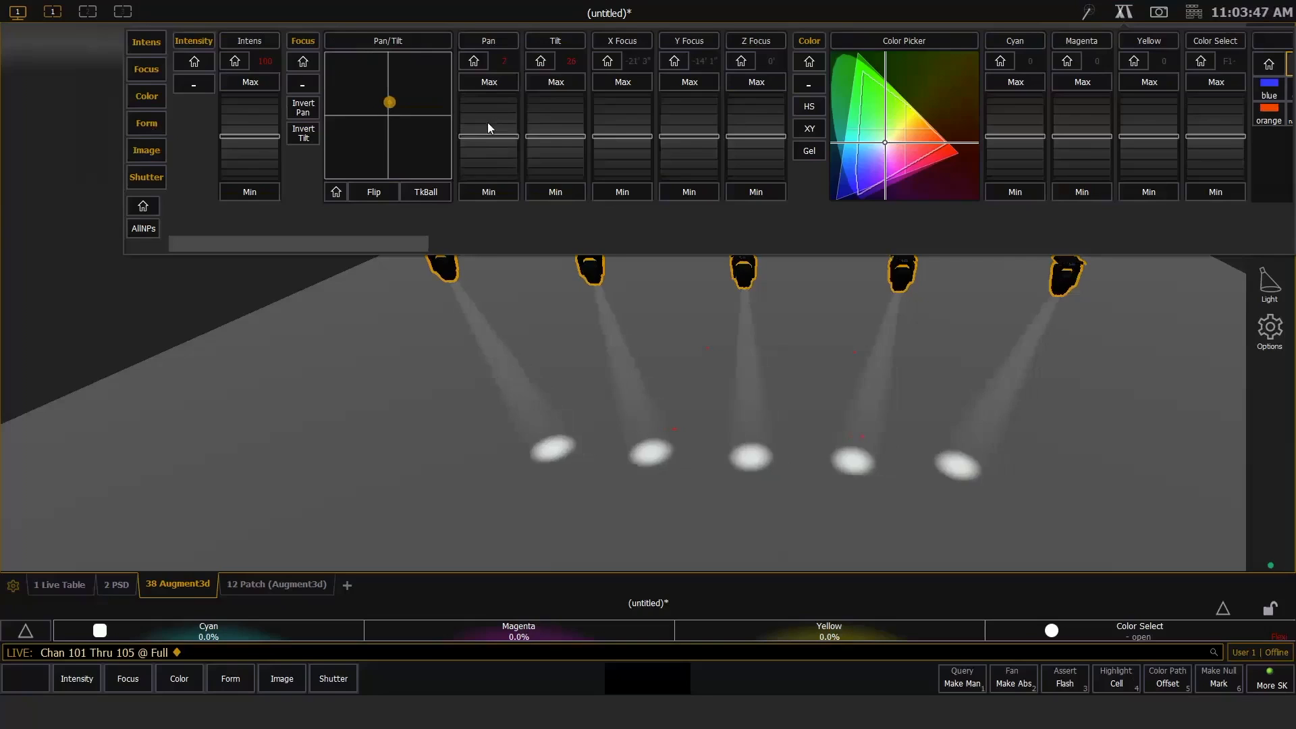
Step: Widen the zoom of channels 101 through 105 to about 35 degrees
{"action": "left_click", "coordinate": [145, 124]}
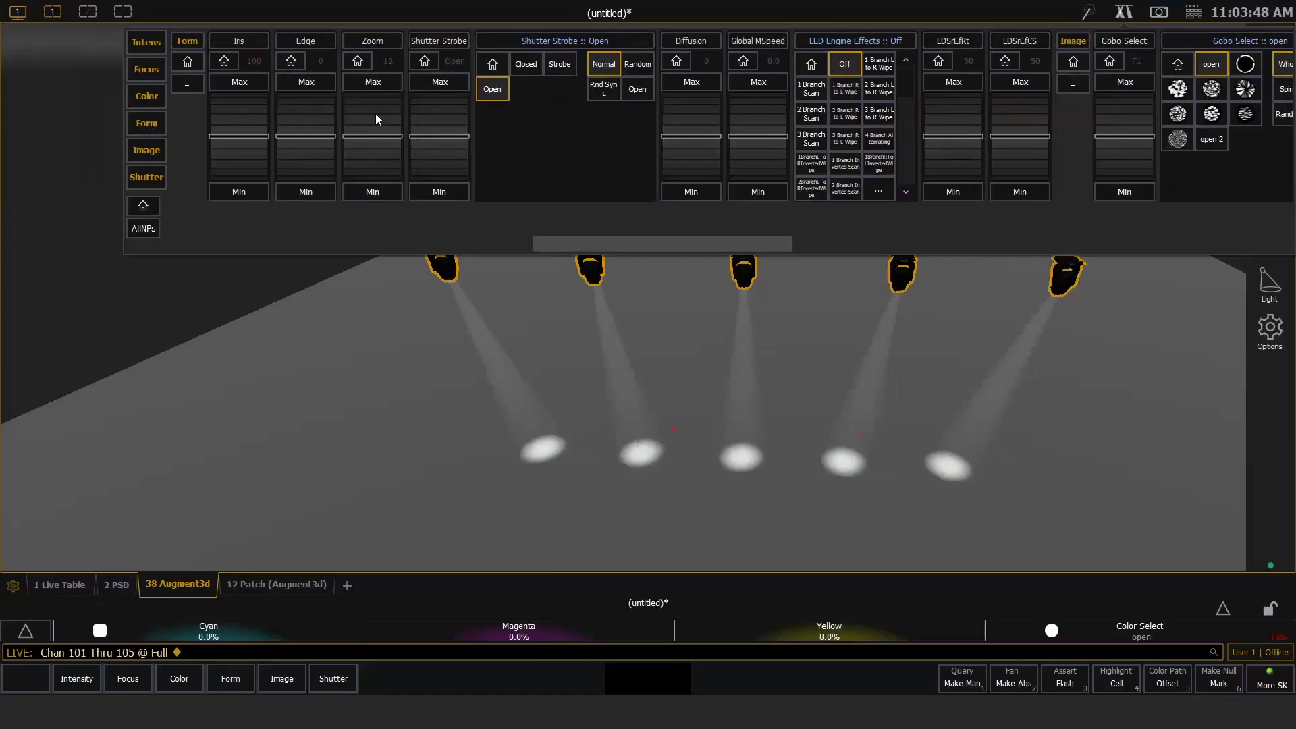
{"action": "scroll", "coordinate": [376, 122], "scroll_direction": "up", "scroll_amount": 11}
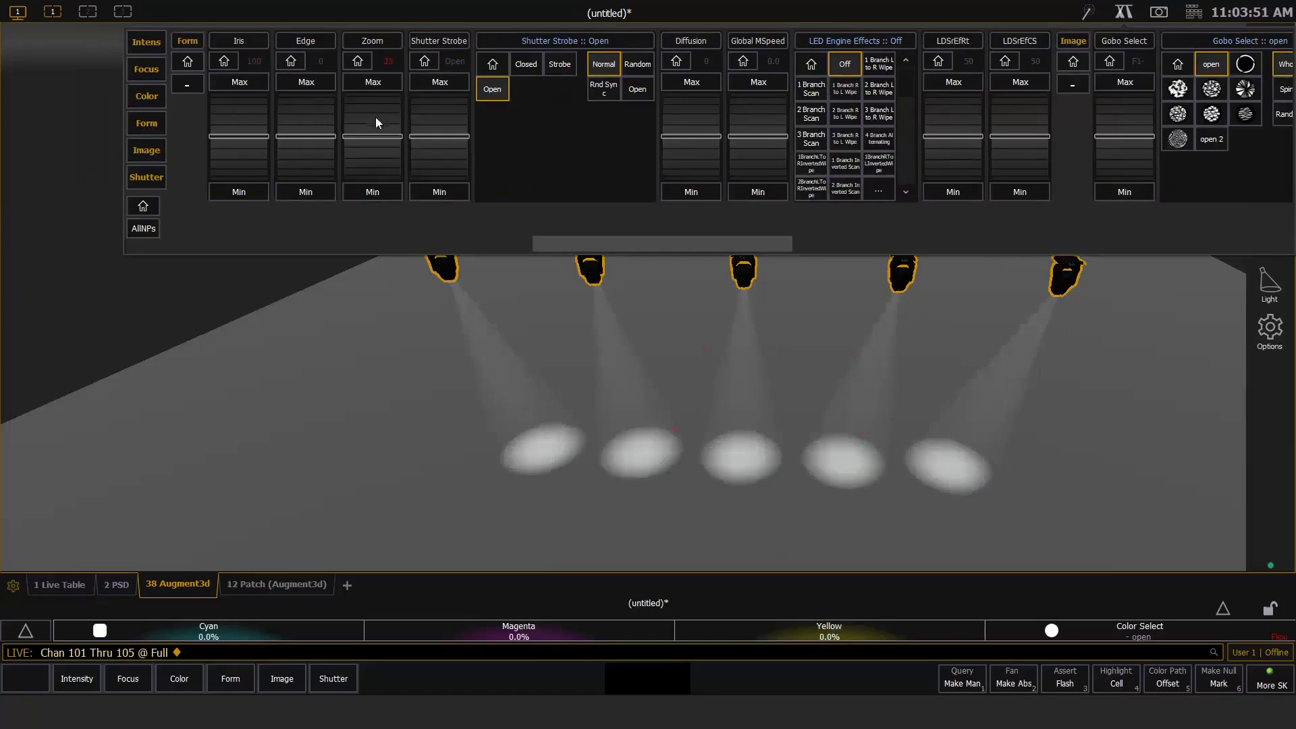
{"action": "scroll", "coordinate": [375, 116], "scroll_direction": "up", "scroll_amount": 12}
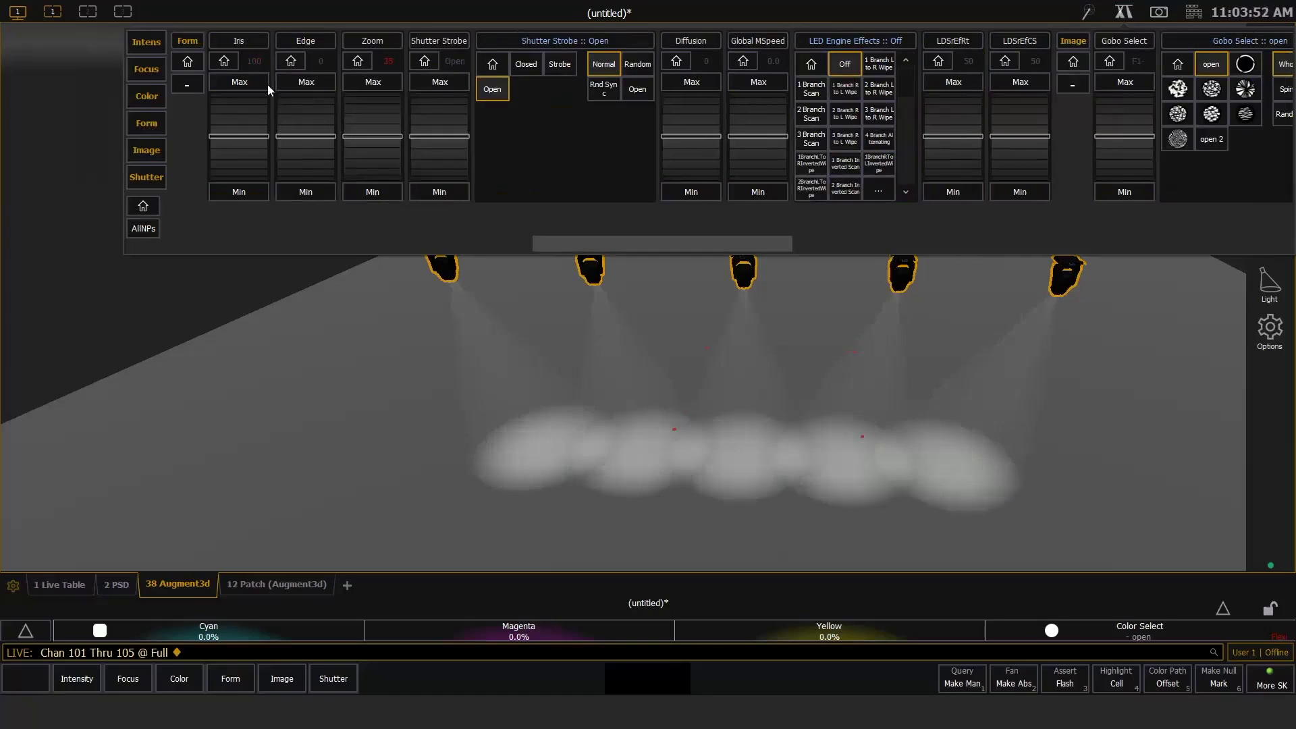
Step: Apply the organic gobo to channels 101 through 105, sharpen it with an Edge value of about 40, and close the moving light controls
{"action": "left_click", "coordinate": [143, 150]}
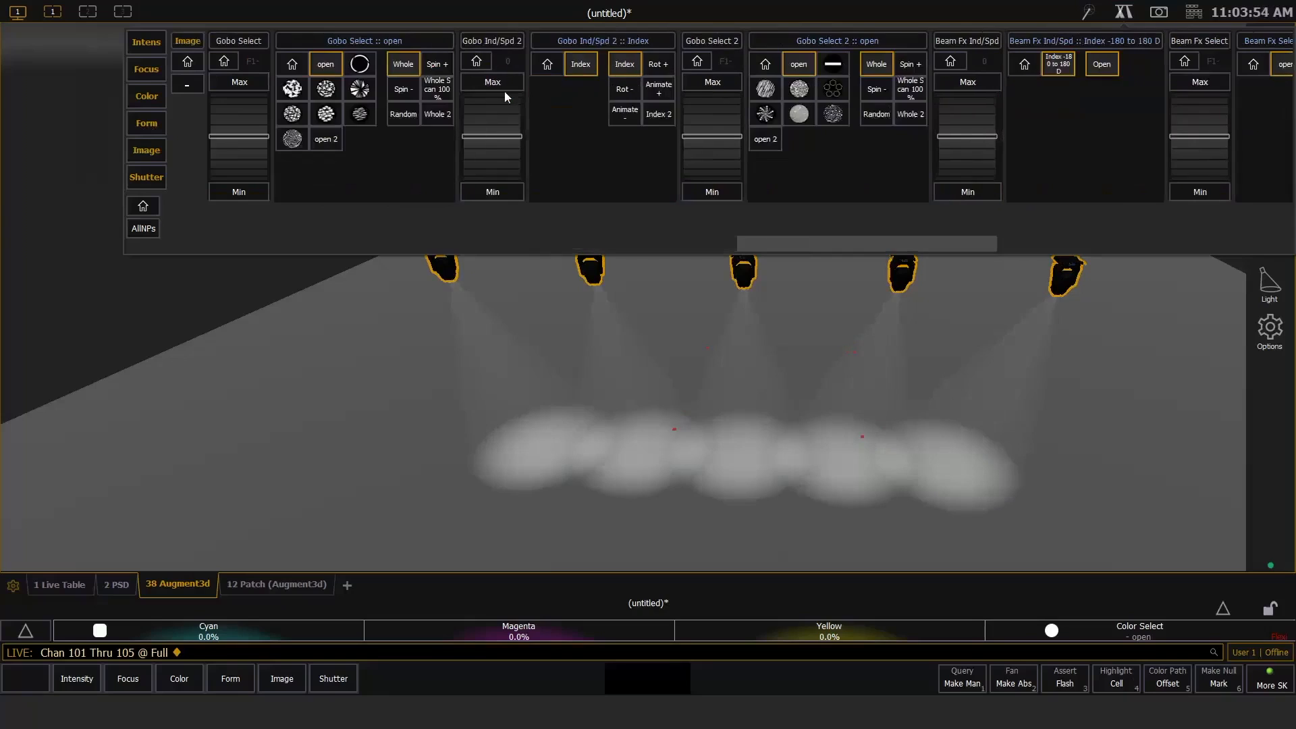
{"action": "left_click", "coordinate": [326, 90]}
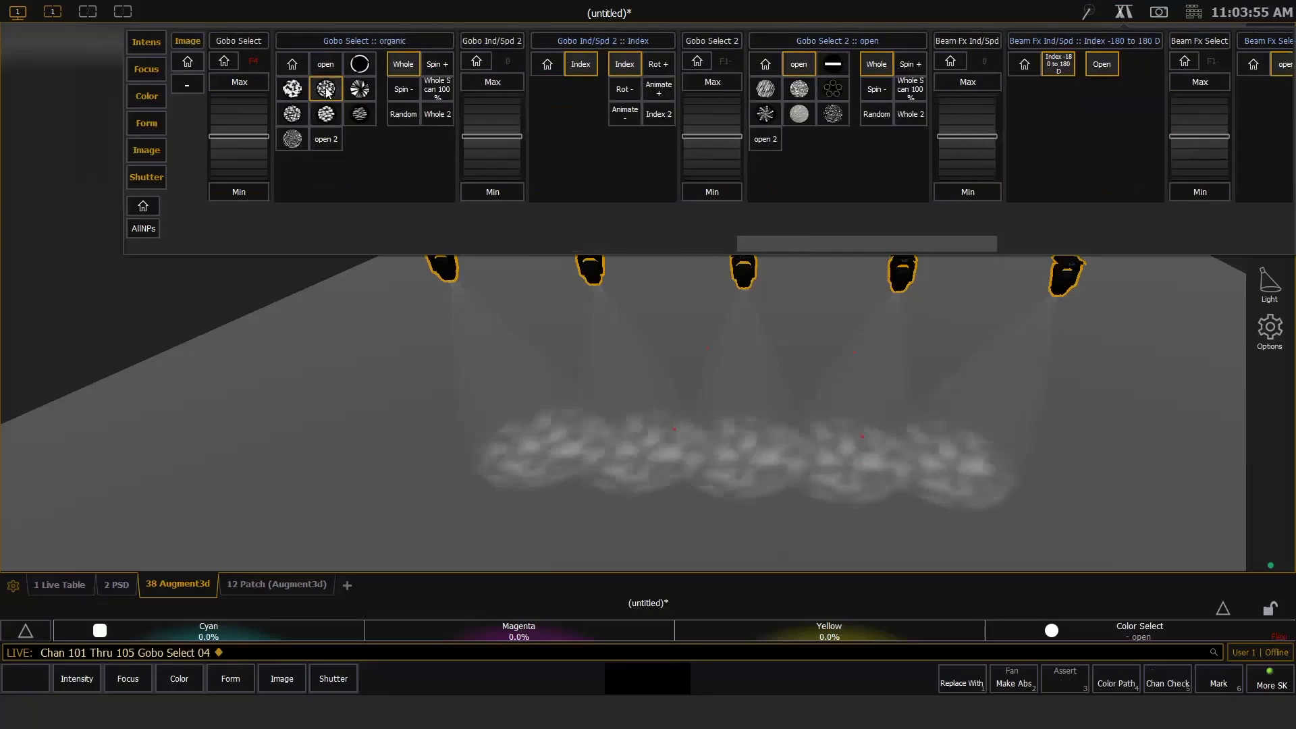
{"action": "left_click", "coordinate": [147, 126]}
{"action": "left_click_drag", "start_coordinate": [302, 133], "coordinate": [309, 122]}
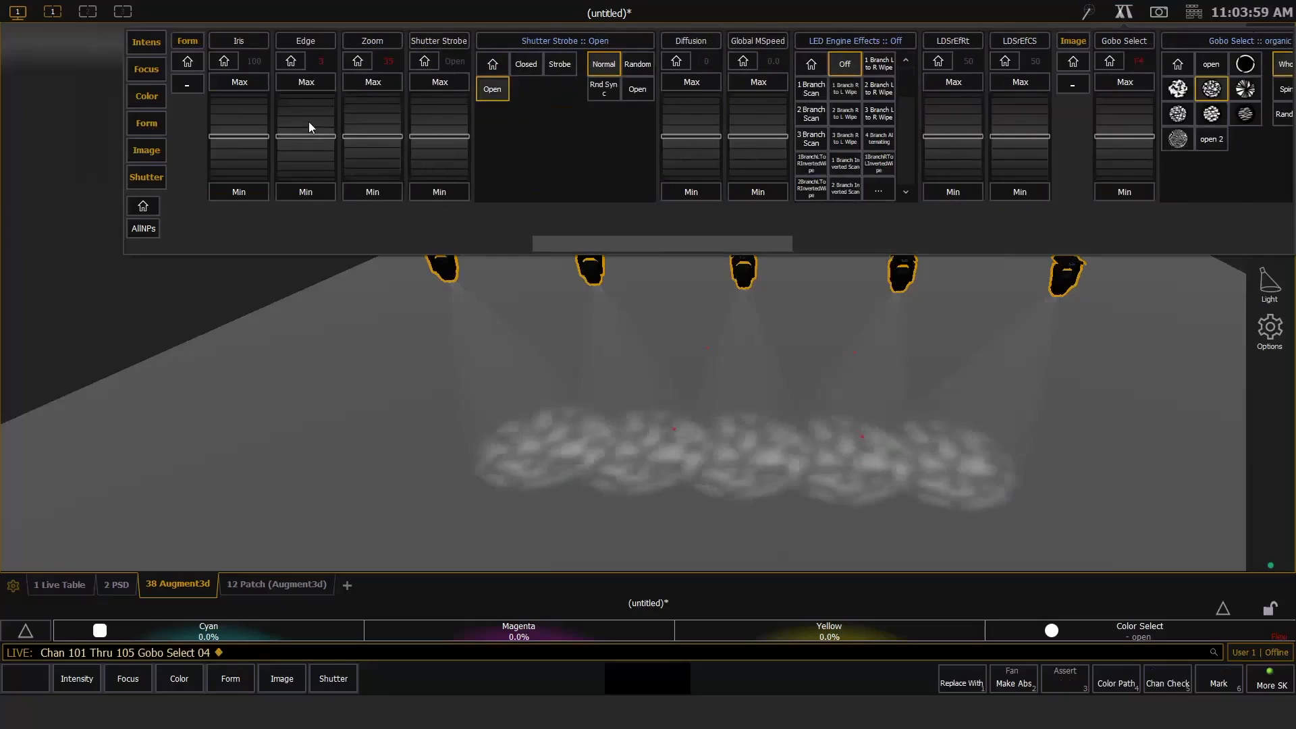
{"action": "scroll", "coordinate": [309, 123], "scroll_direction": "up", "scroll_amount": 7}
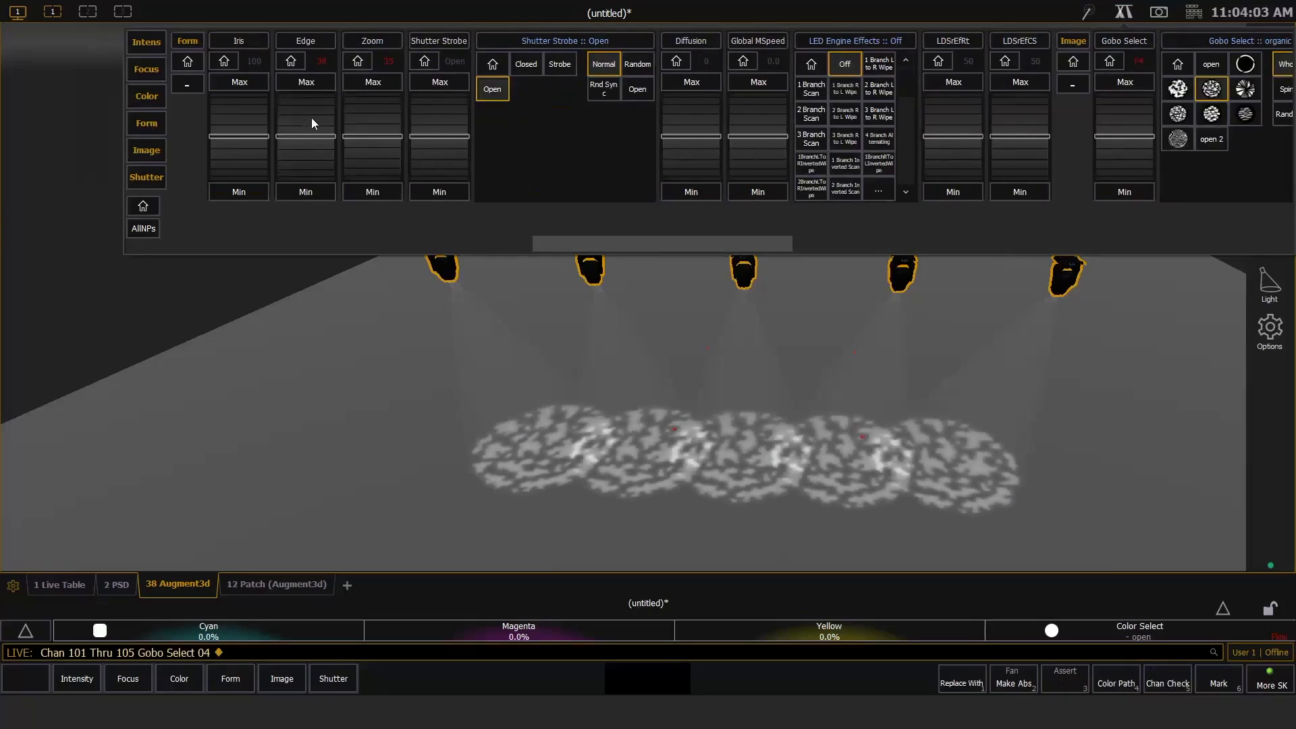
{"action": "scroll", "coordinate": [311, 118], "scroll_direction": "up", "scroll_amount": 2}
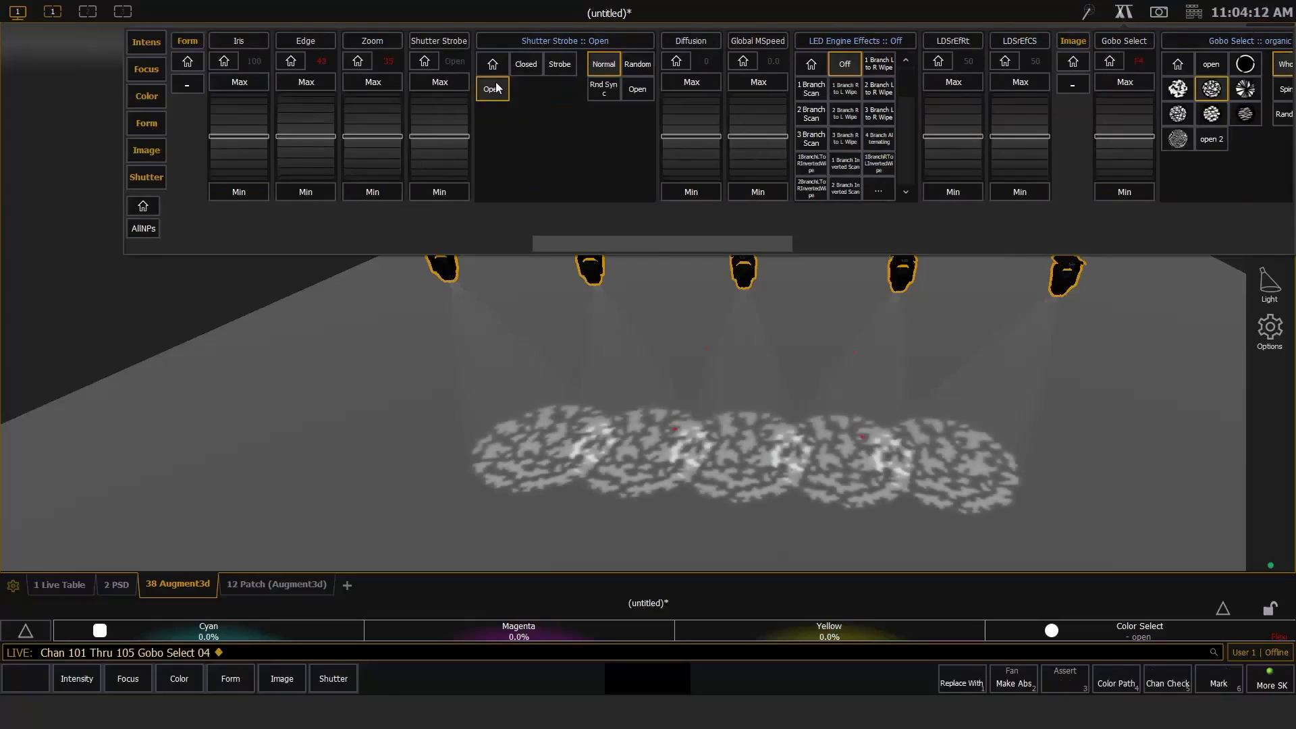
{"action": "left_click", "coordinate": [382, 441]}
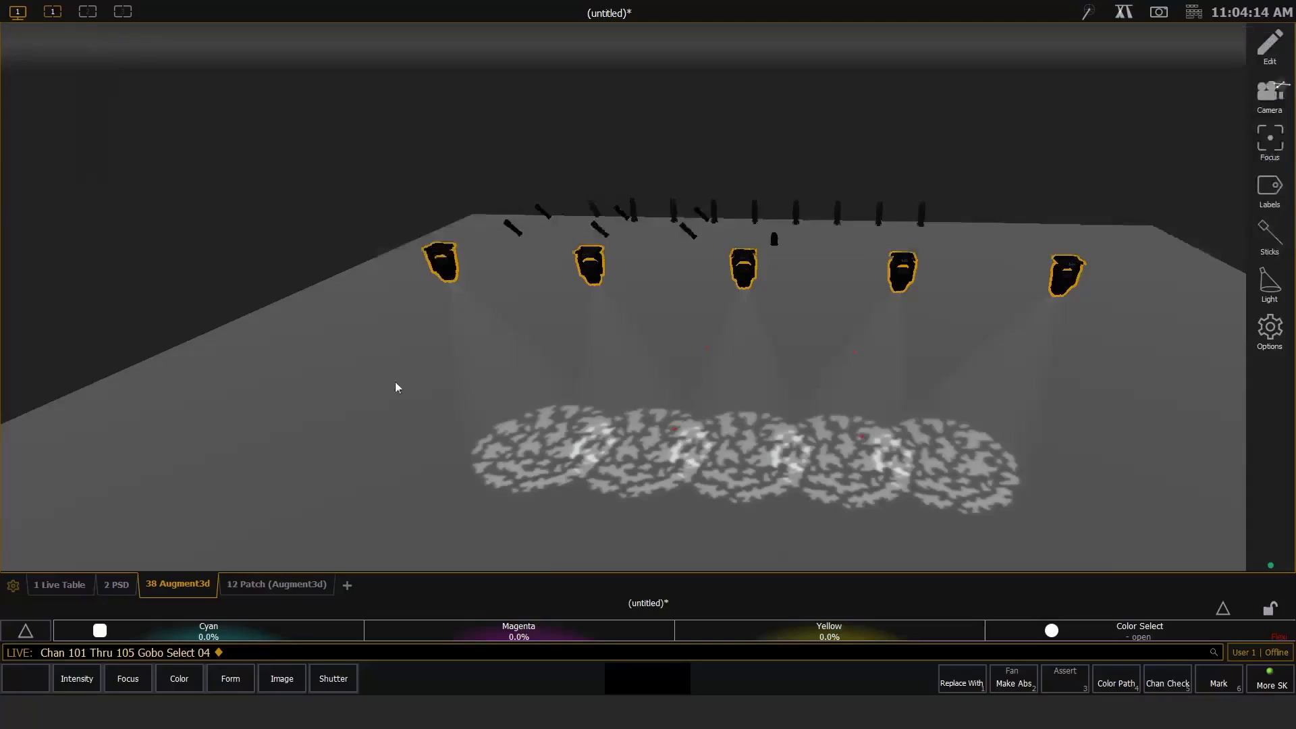
{"action": "left_click_drag", "start_coordinate": [395, 382], "coordinate": [286, 375]}
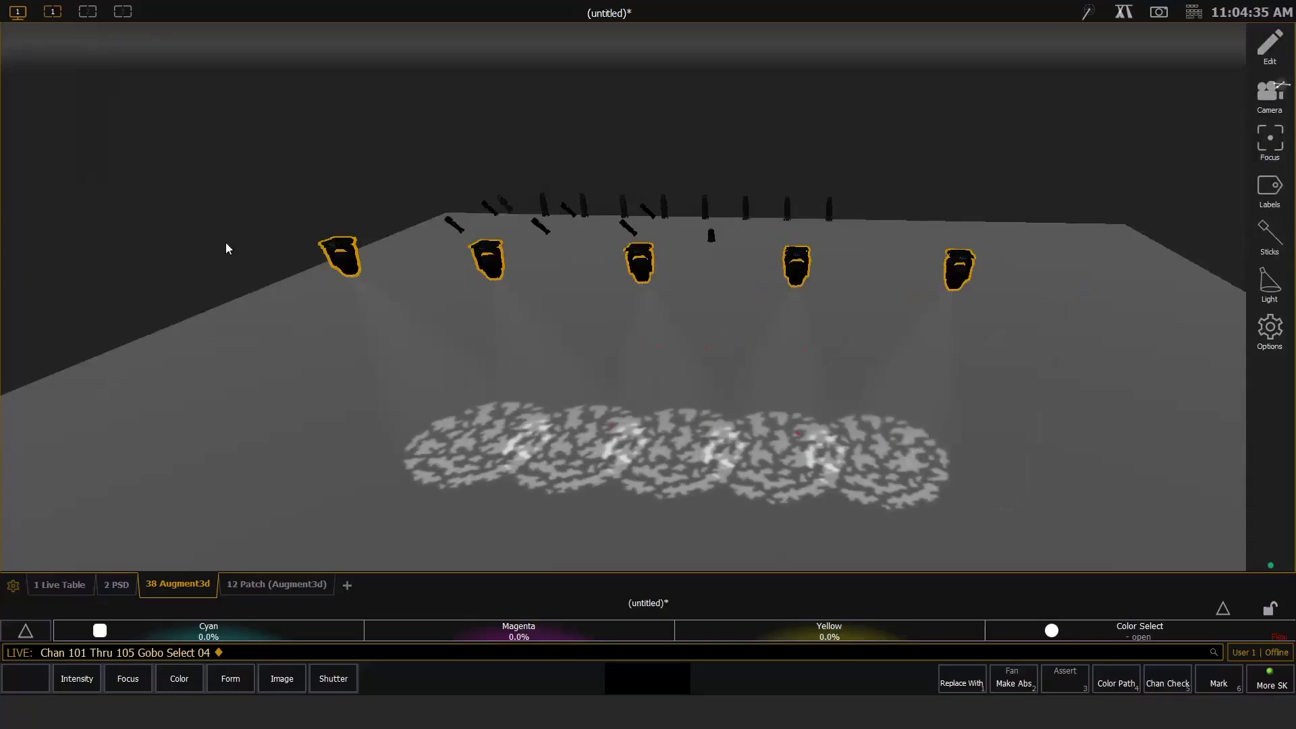
{"action": "middle_click_drag", "start_coordinate": [628, 377], "coordinate": [674, 363]}
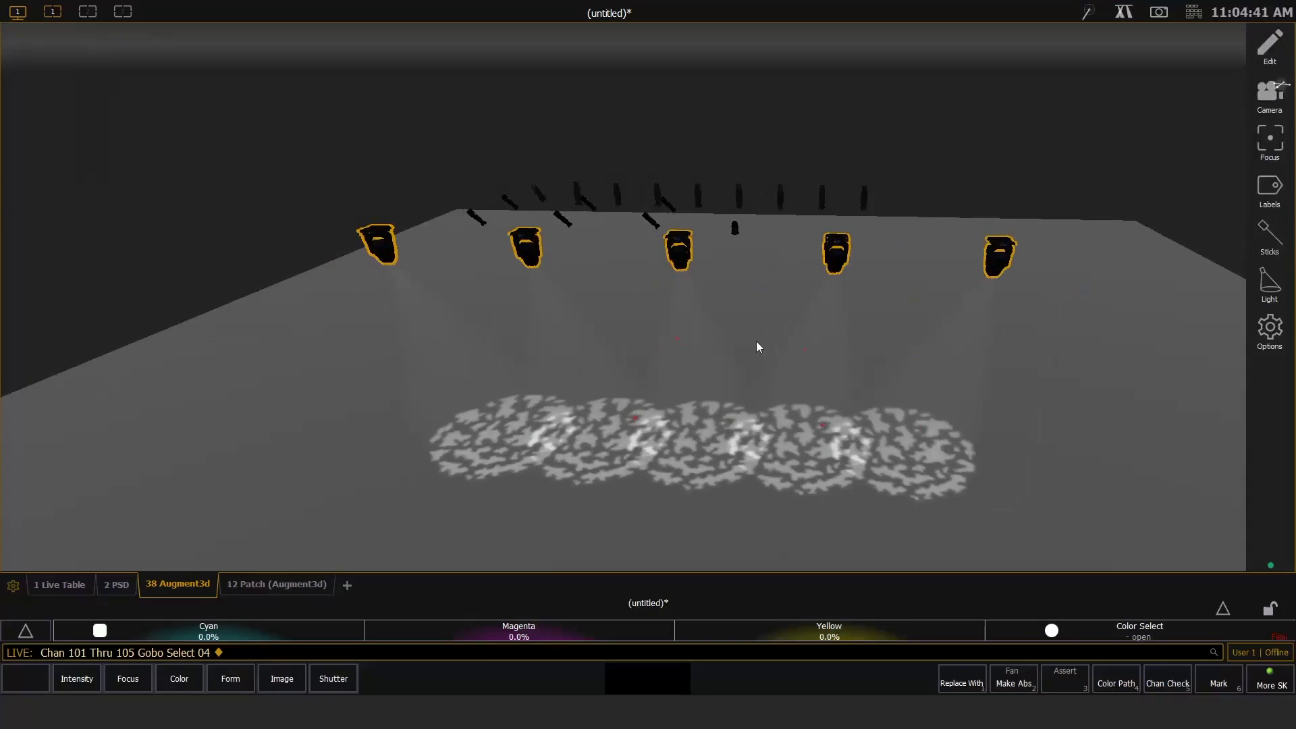
{"action": "middle_click_drag", "start_coordinate": [727, 350], "coordinate": [805, 333]}
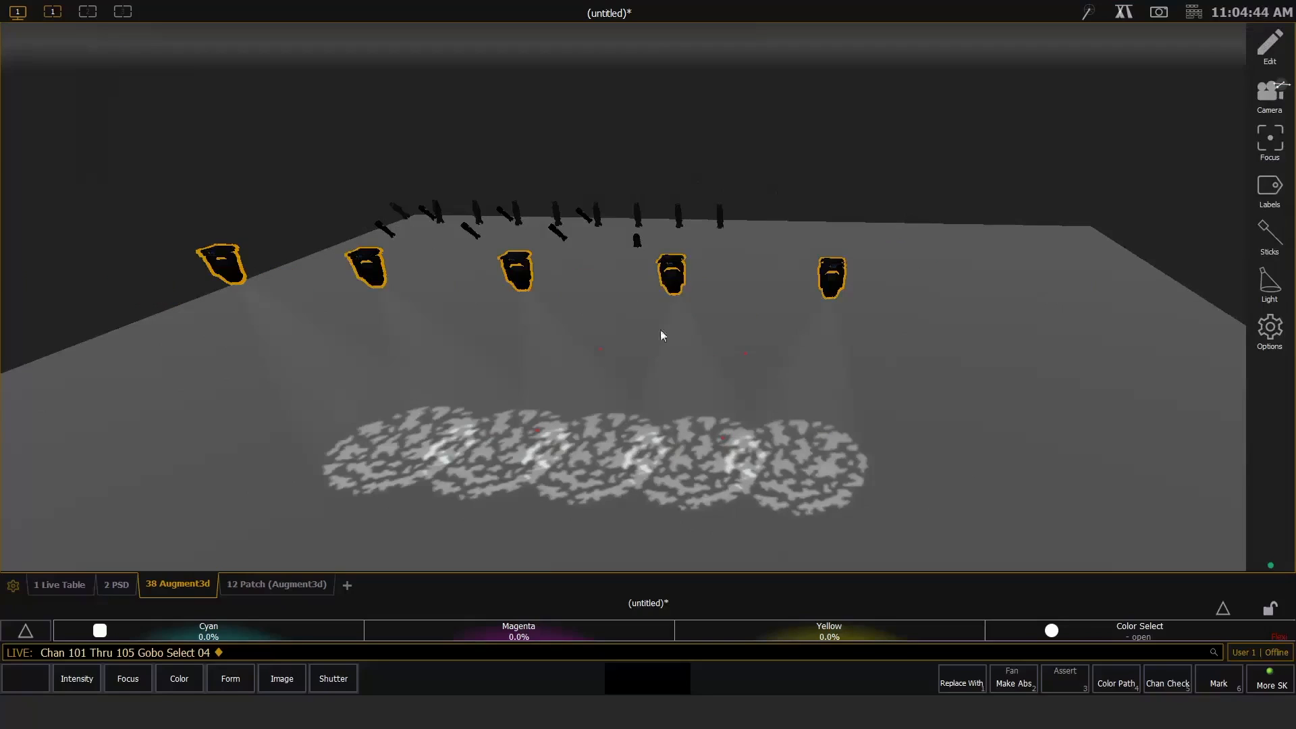
Step: Split the workspace into two columns with the Augment3d view beside the patch, and recenter the five fixtures in the view
{"action": "left_click", "coordinate": [8, 12]}
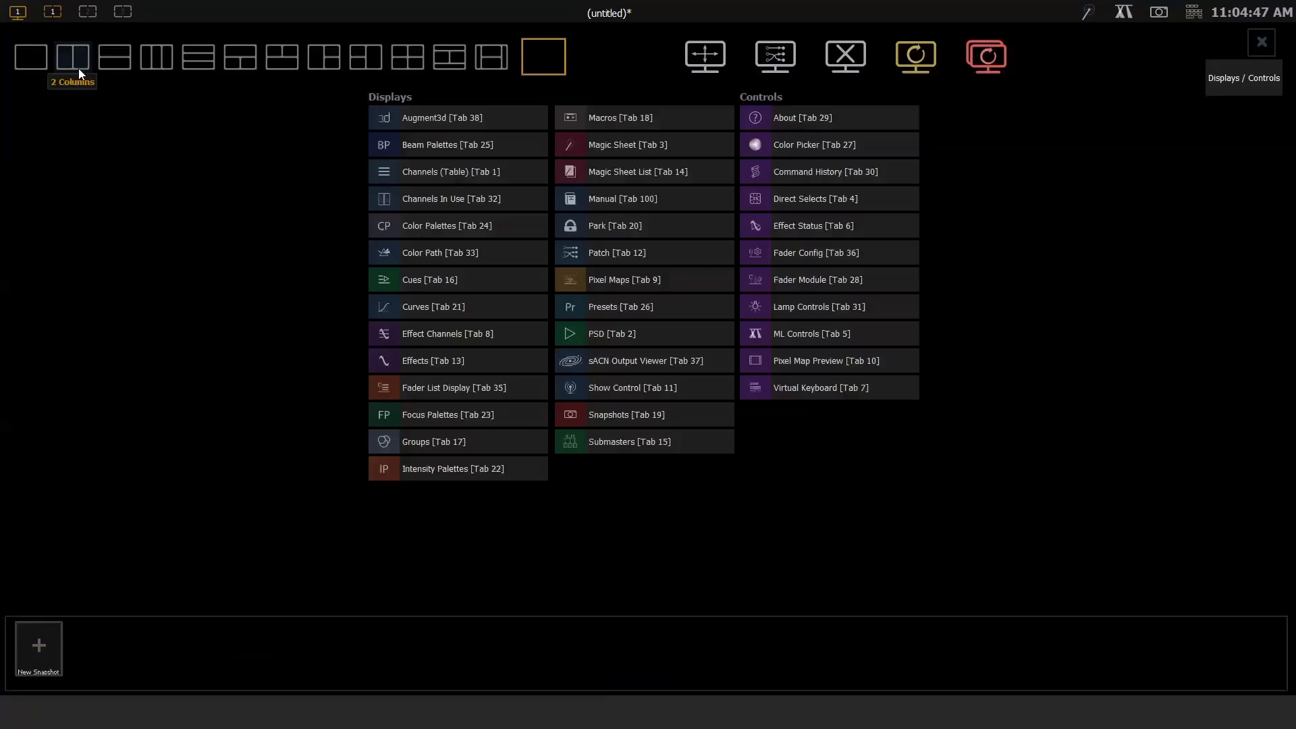
{"action": "left_click", "coordinate": [78, 72]}
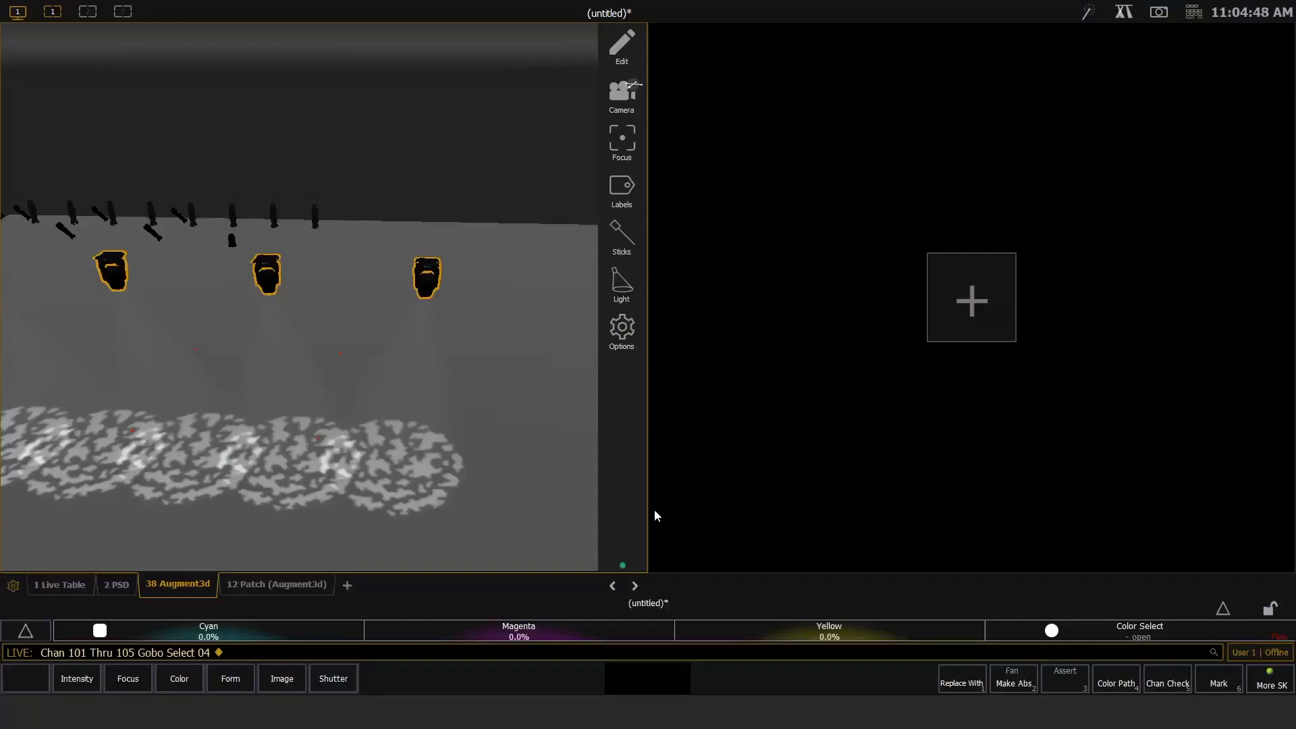
{"action": "left_click", "coordinate": [1225, 612]}
{"action": "left_click", "coordinate": [293, 393]}
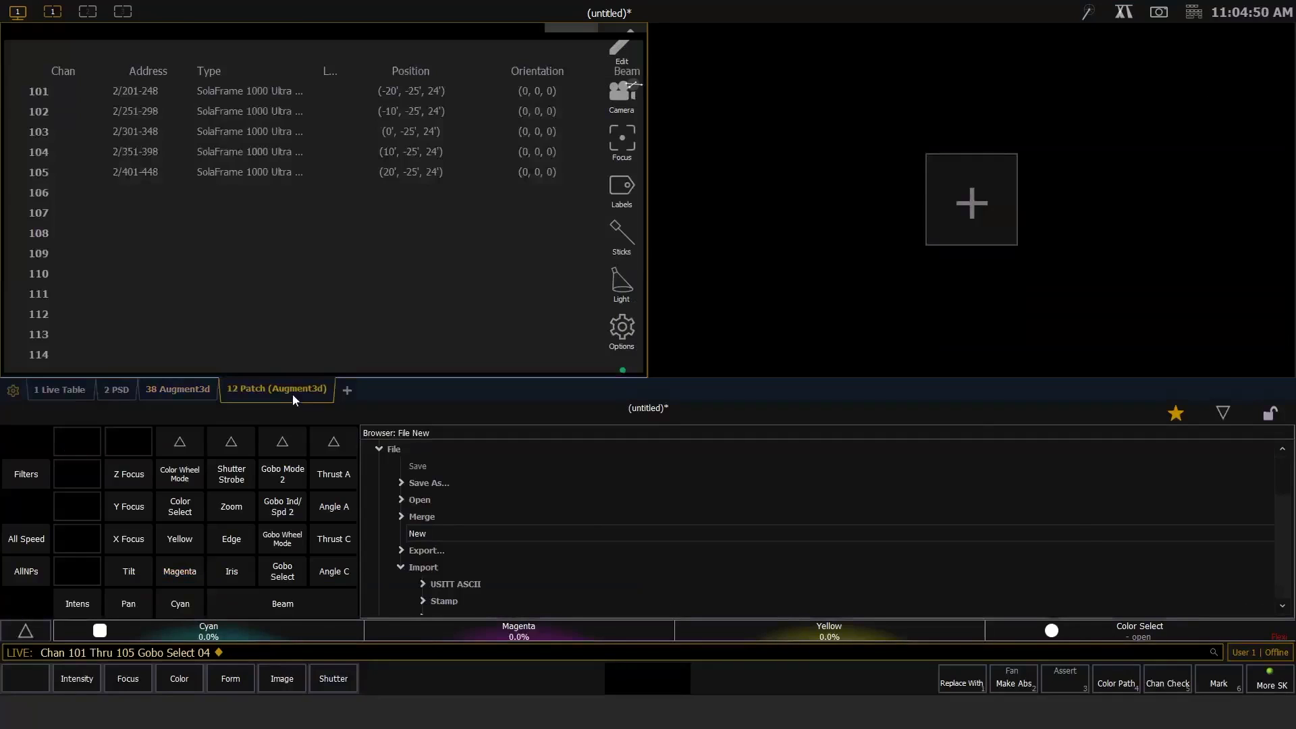
{"action": "key", "text": "shift+Tab"}
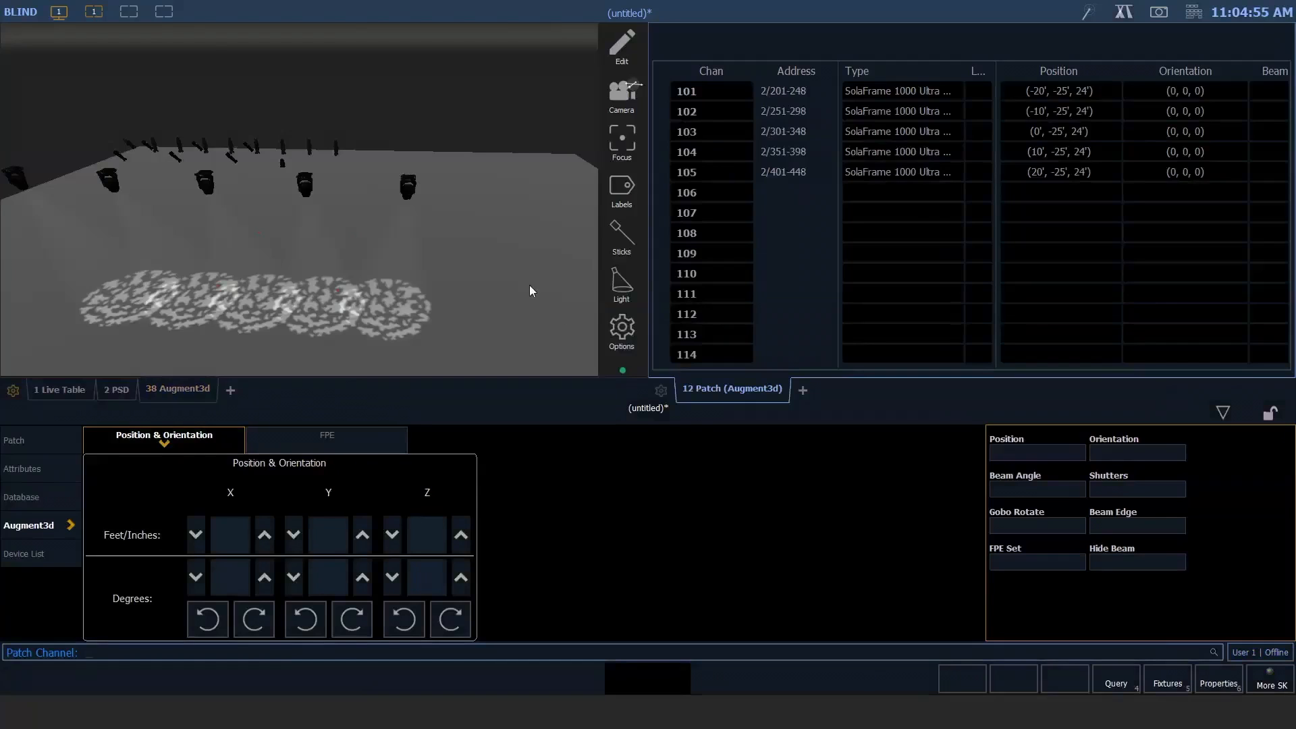
{"action": "left_click_drag", "start_coordinate": [173, 226], "coordinate": [508, 244]}
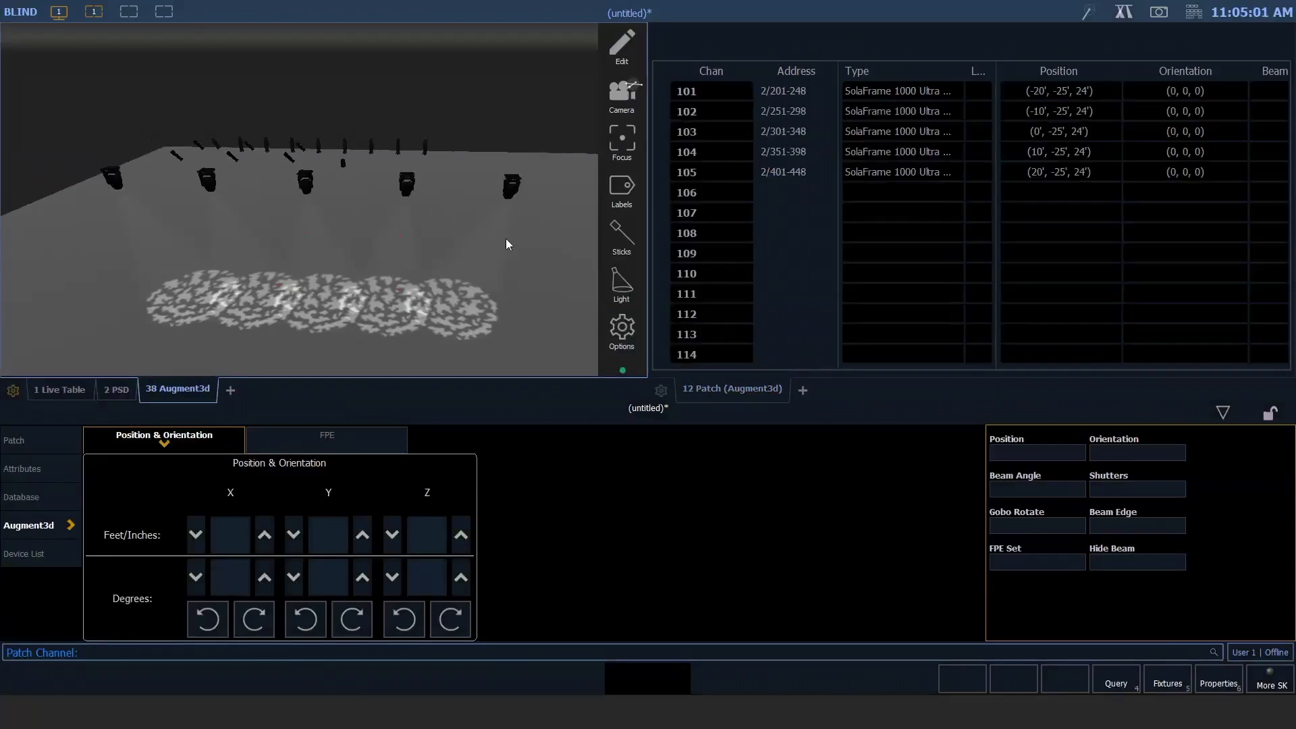
Step: Clear the DMX address of channel 101 while keeping its fixture type and position
{"action": "type", "text": "101"}
{"action": "key", "text": "Return"}
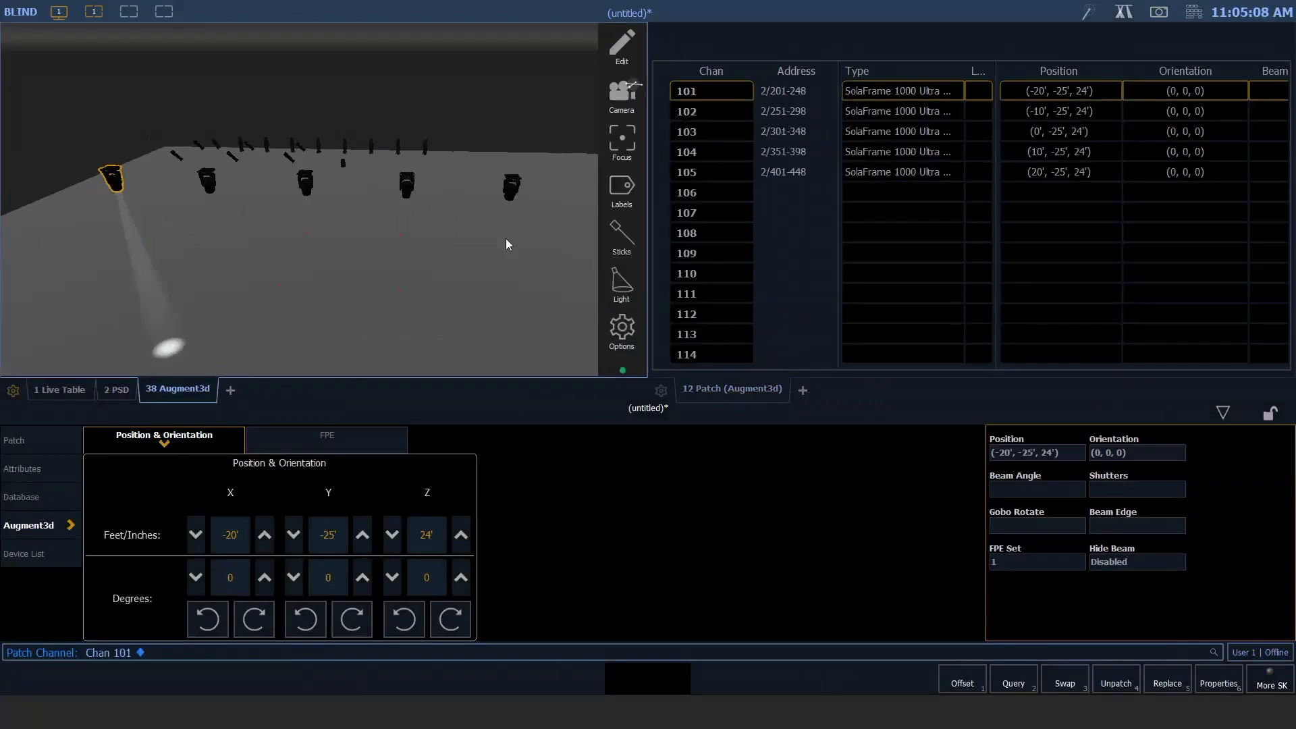
{"action": "key", "text": "a"}
{"action": "key", "text": "Return"}
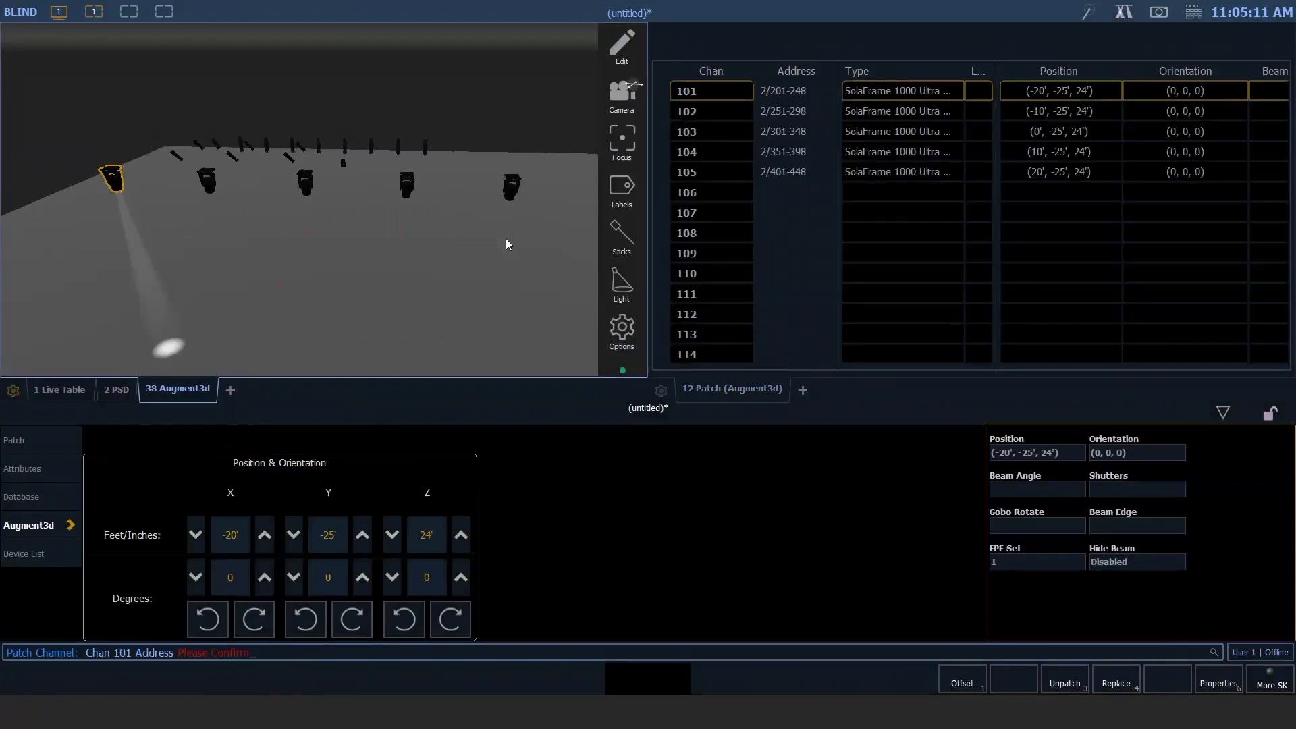
{"action": "key", "text": "Return"}
Step: Unpatch channel 102 completely and confirm the removal of its non-intensity show data
{"action": "type", "text": "102"}
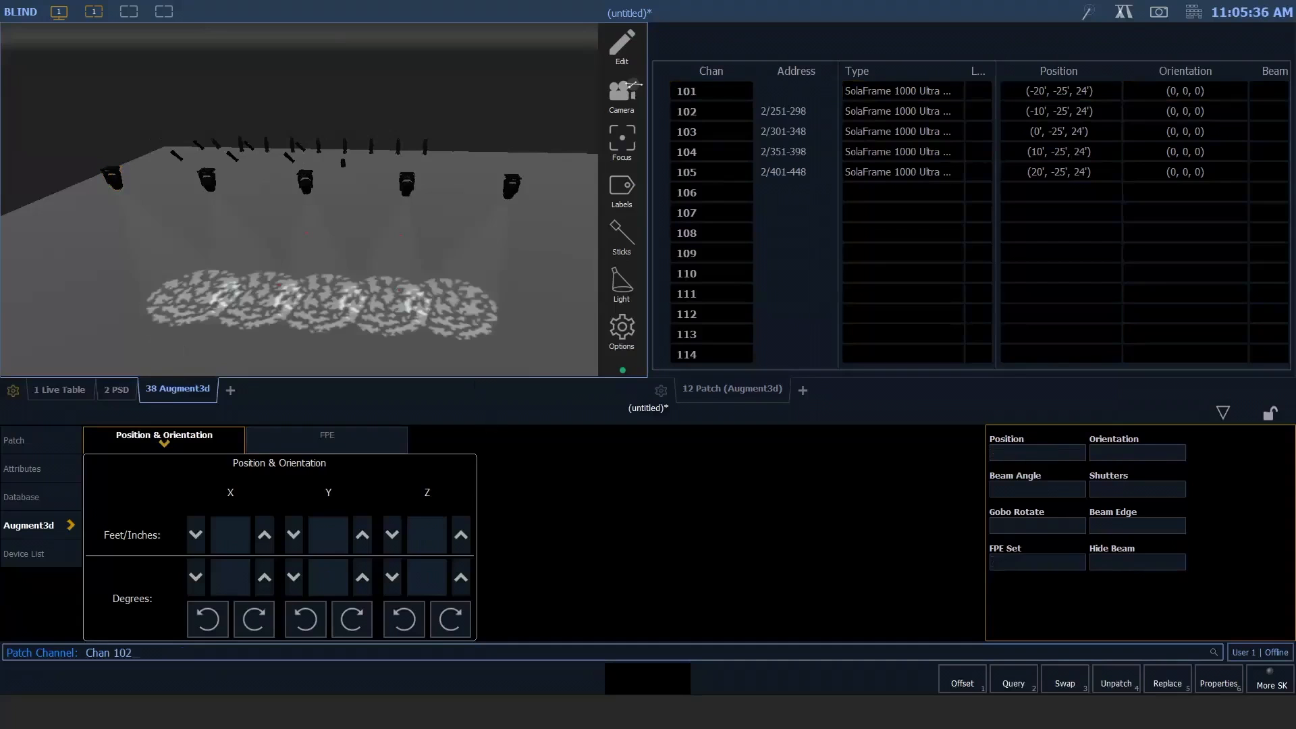
{"action": "left_click", "coordinate": [1116, 683]}
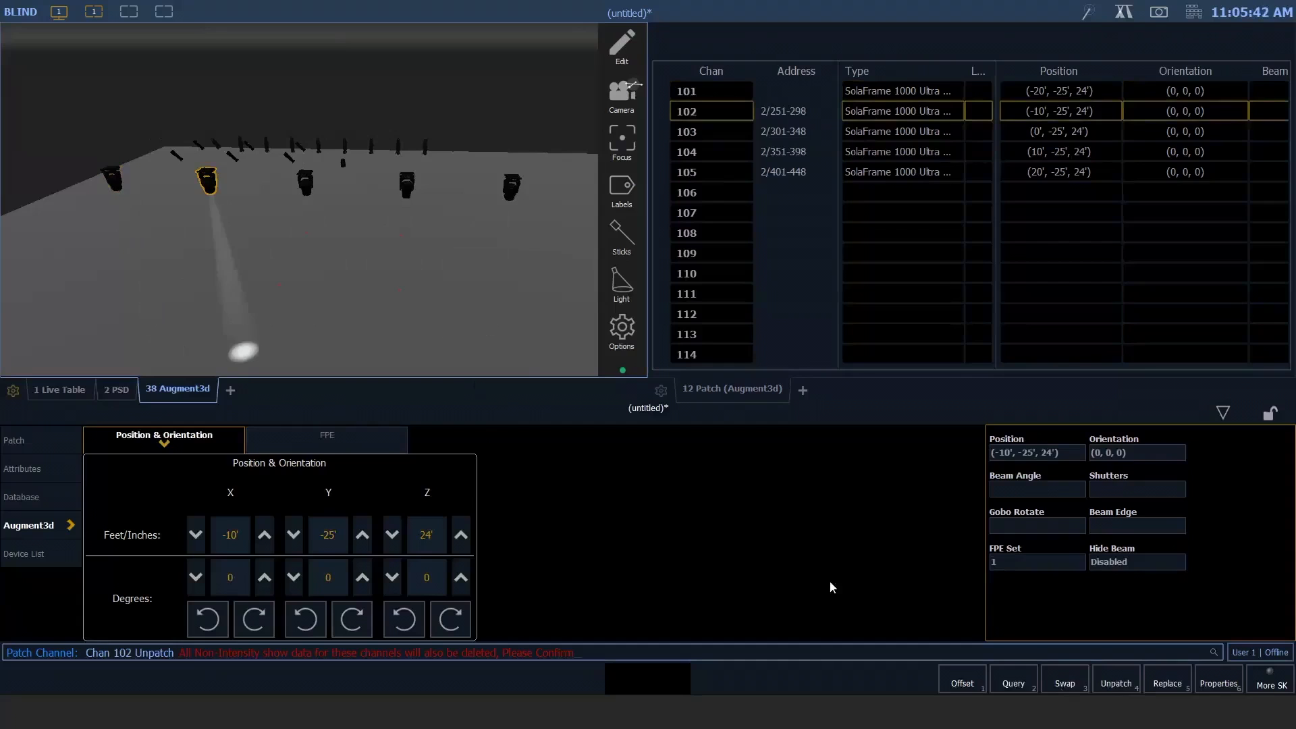
{"action": "key", "text": "Return"}
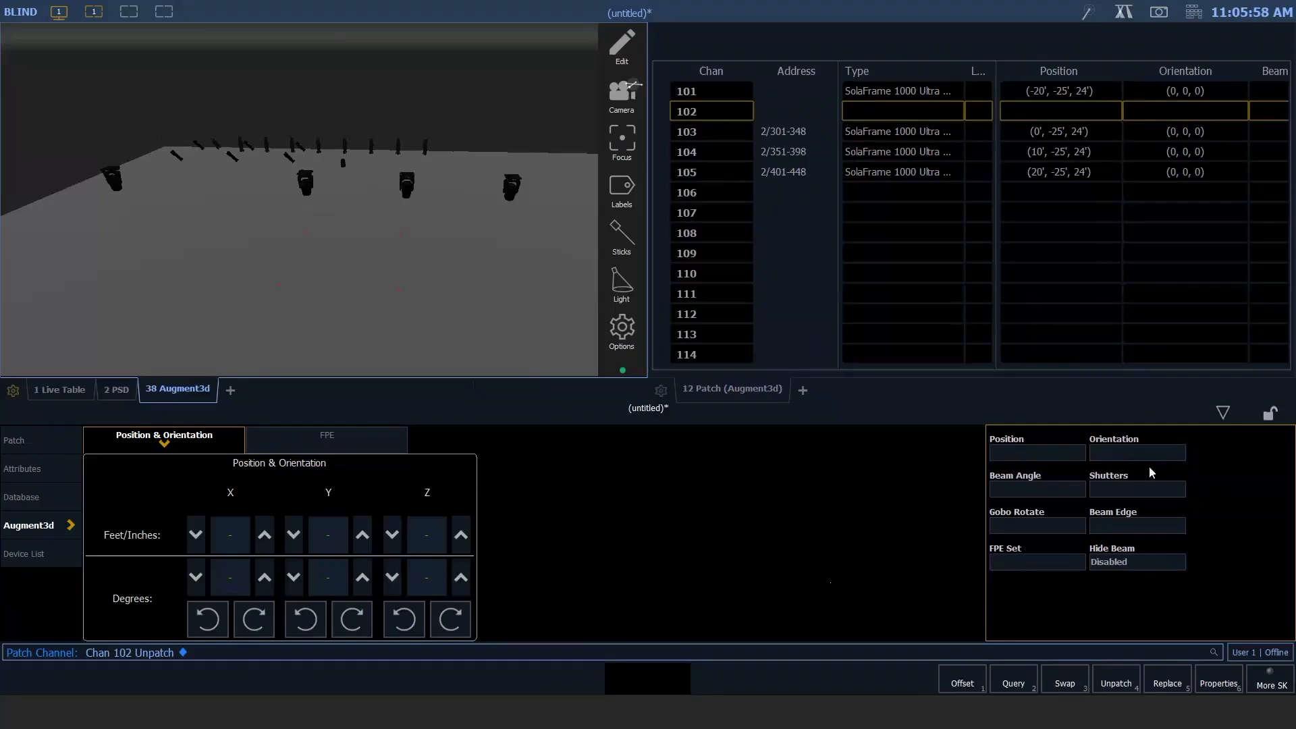
Step: Clear the Augment3d position of channel 103 so its fixture is removed from the model
{"action": "key", "text": "Page_Down"}
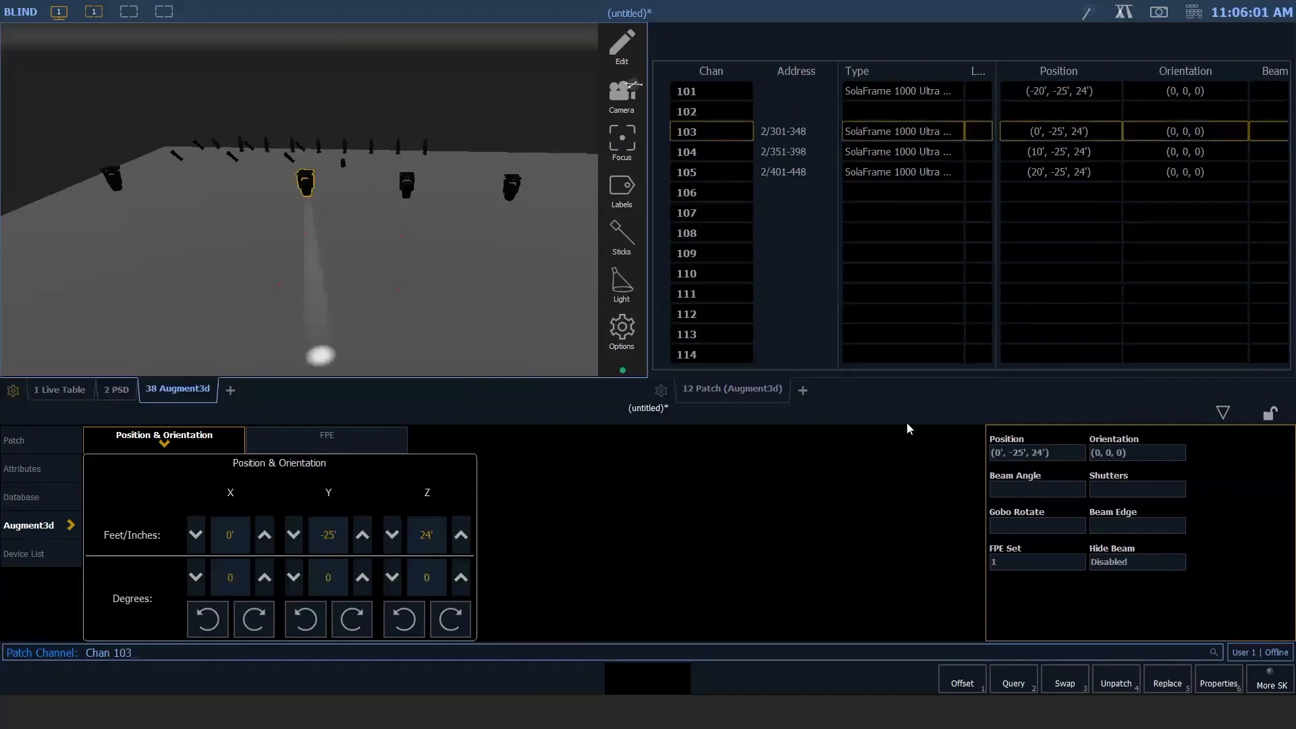
{"action": "key", "text": "Return"}
{"action": "left_click", "coordinate": [1050, 451]}
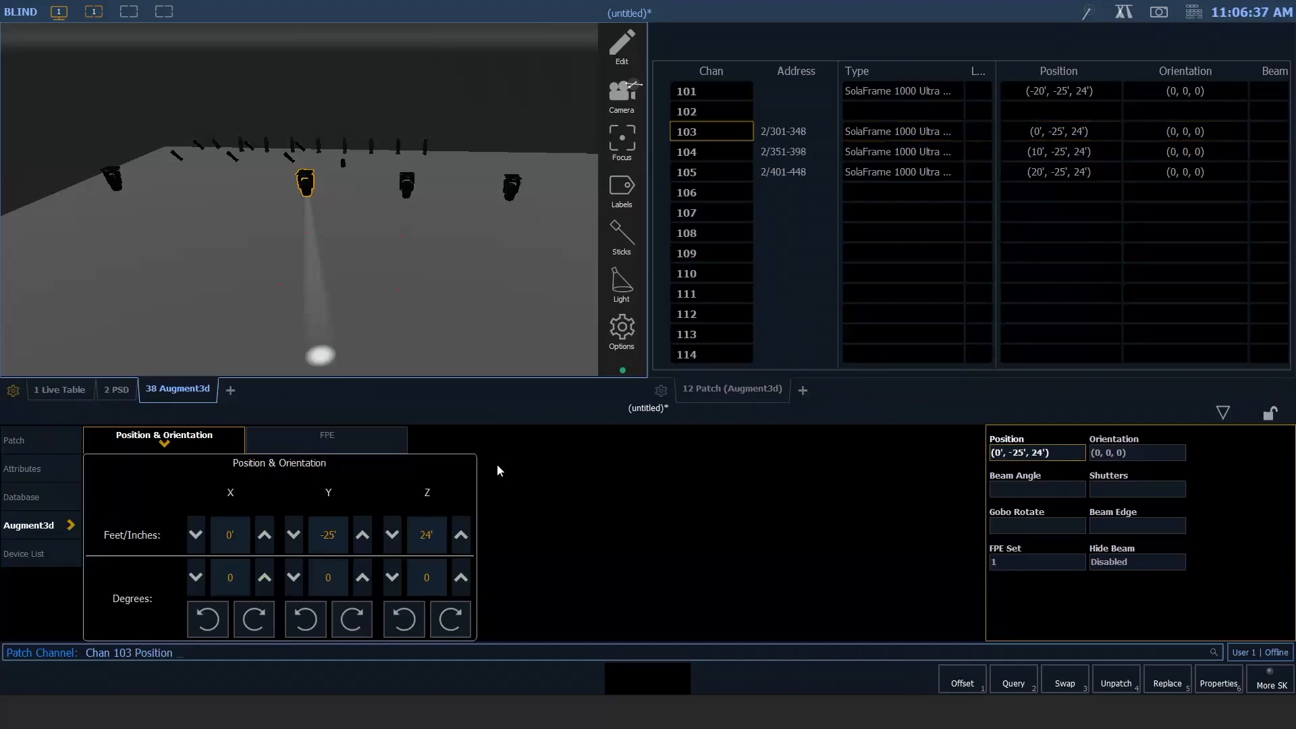
{"action": "key", "text": "Return"}
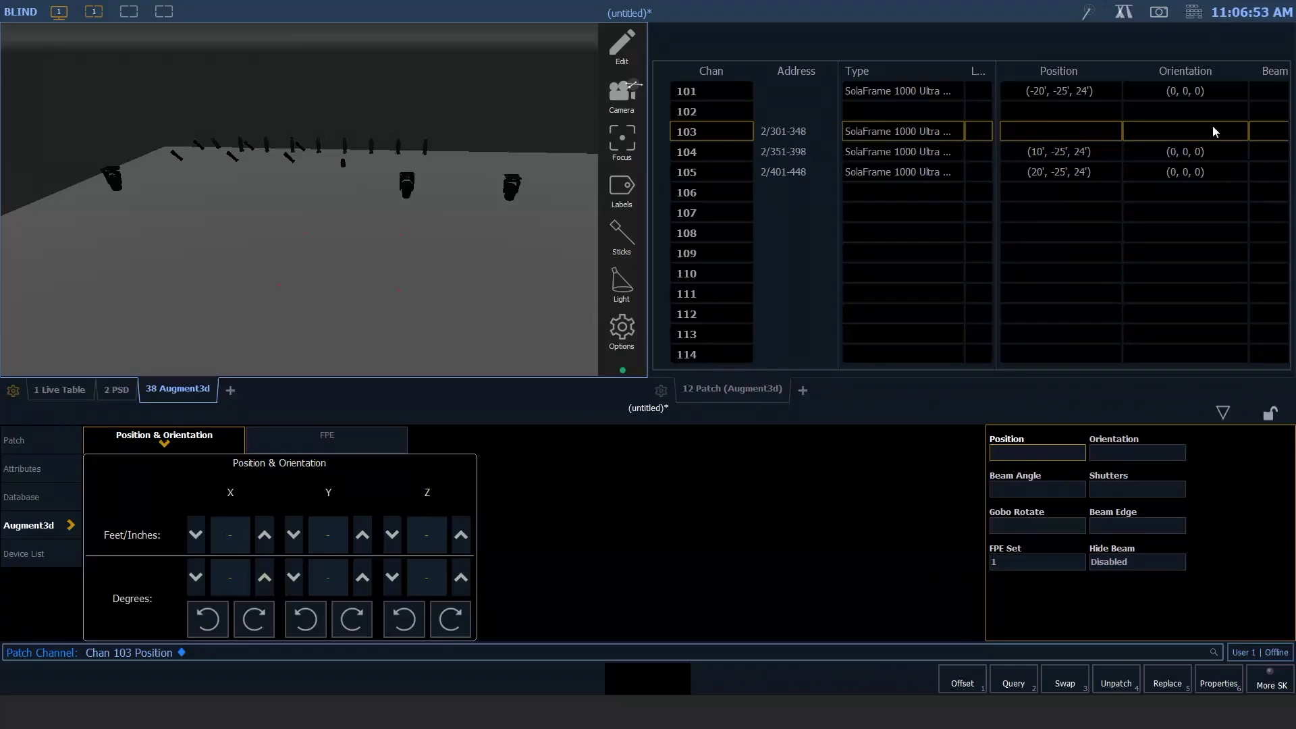
Step: Reset the orientation of dimmer channel 1 to its default of (0, 0, 0)
{"action": "type", "text": "1"}
{"action": "key", "text": "Return"}
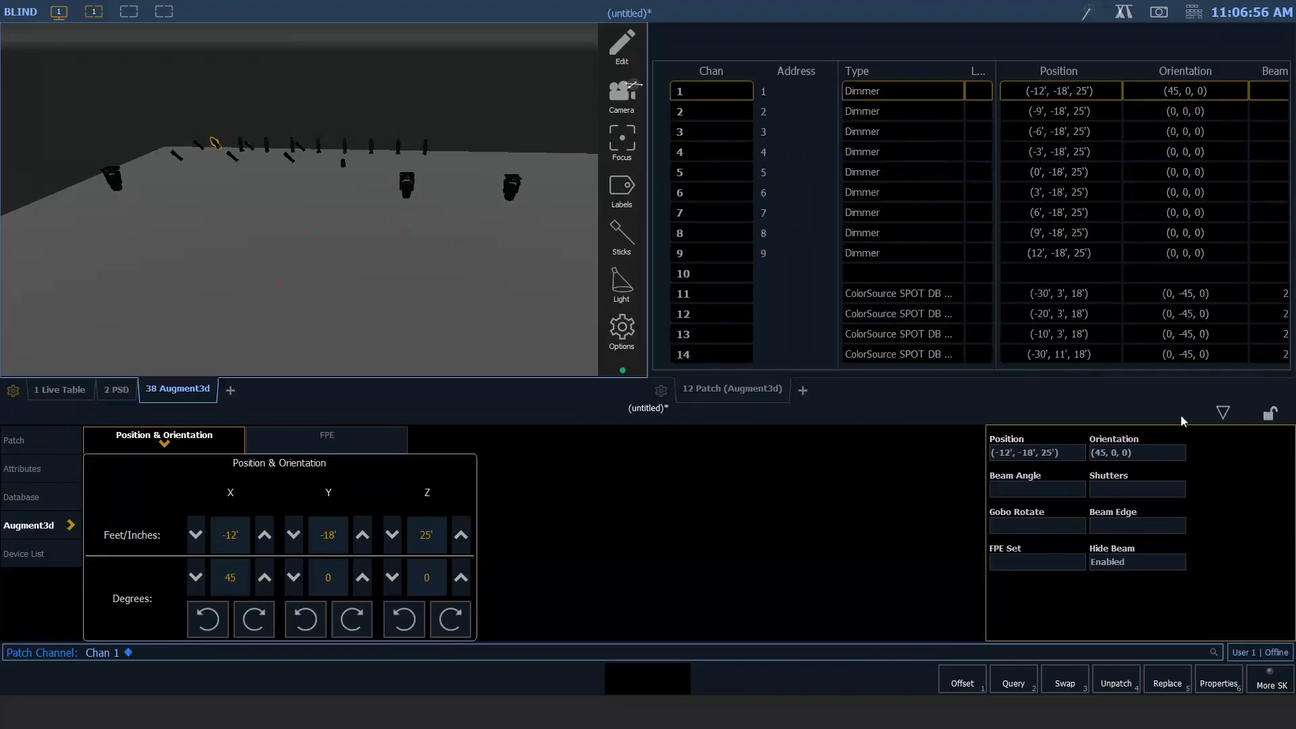
{"action": "left_click", "coordinate": [1137, 453]}
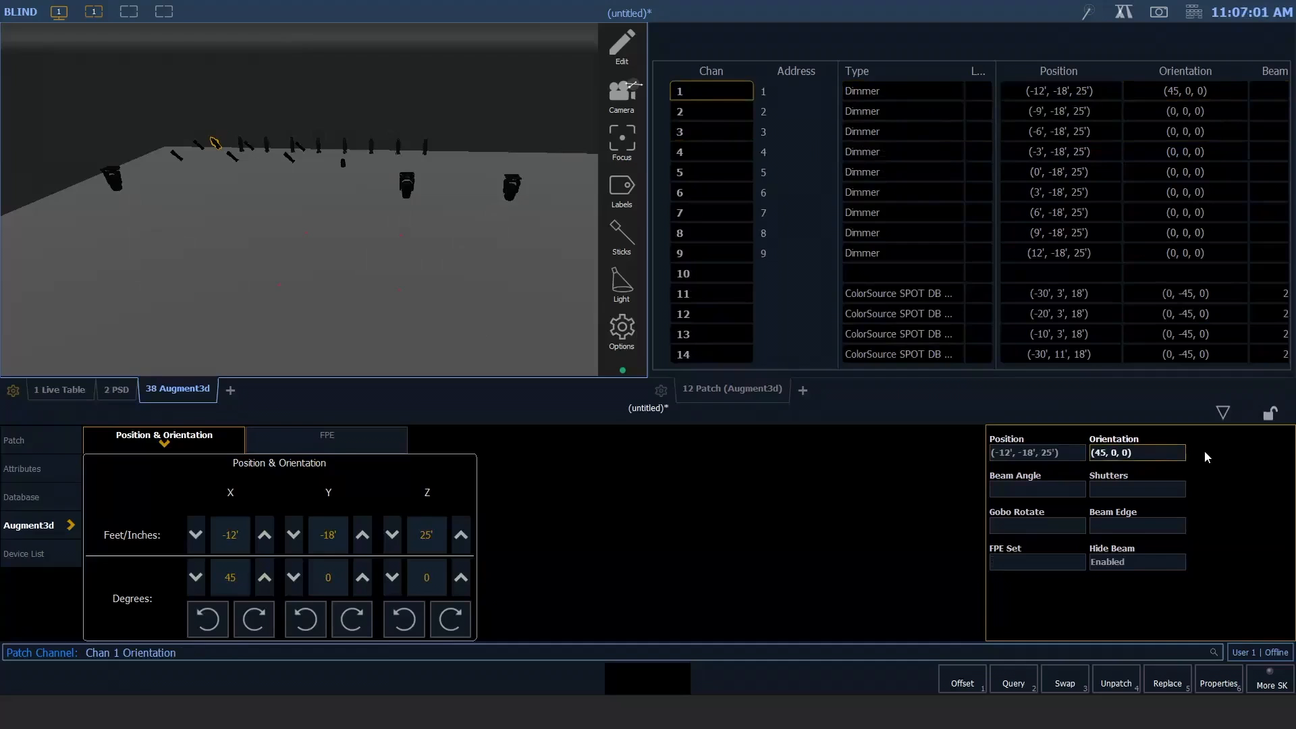
{"action": "key", "text": "Return"}
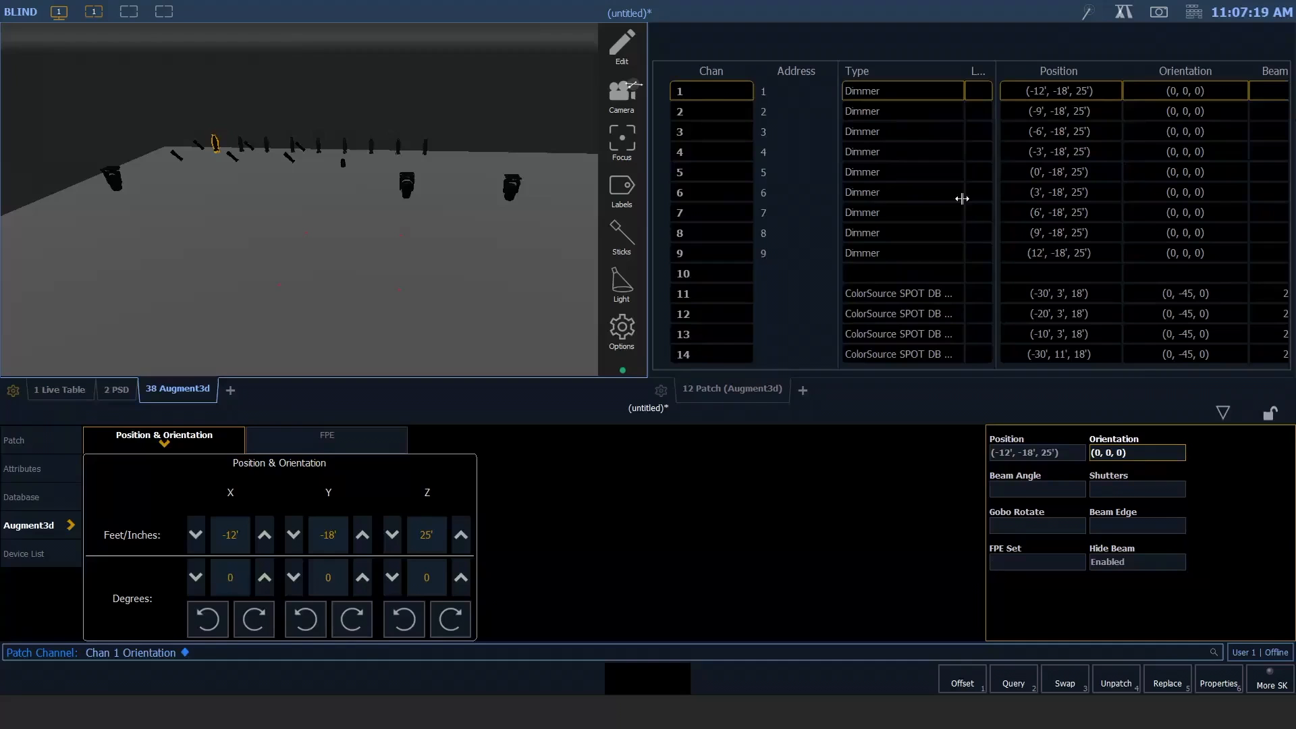
Step: Select channels 101, 102 and 103 in turn to compare the patch data each one still has
{"action": "type", "text": "01"}
{"action": "key", "text": "Return"}
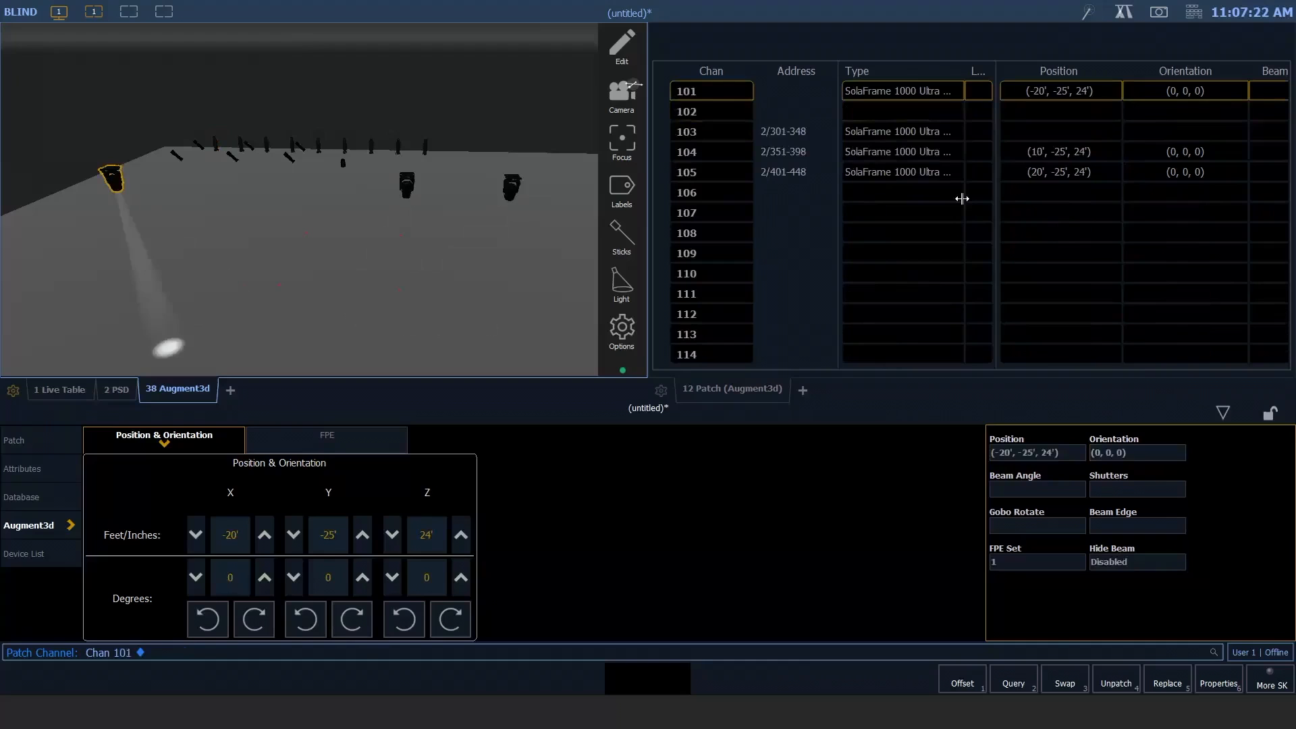
{"action": "key", "text": "Page_Down"}
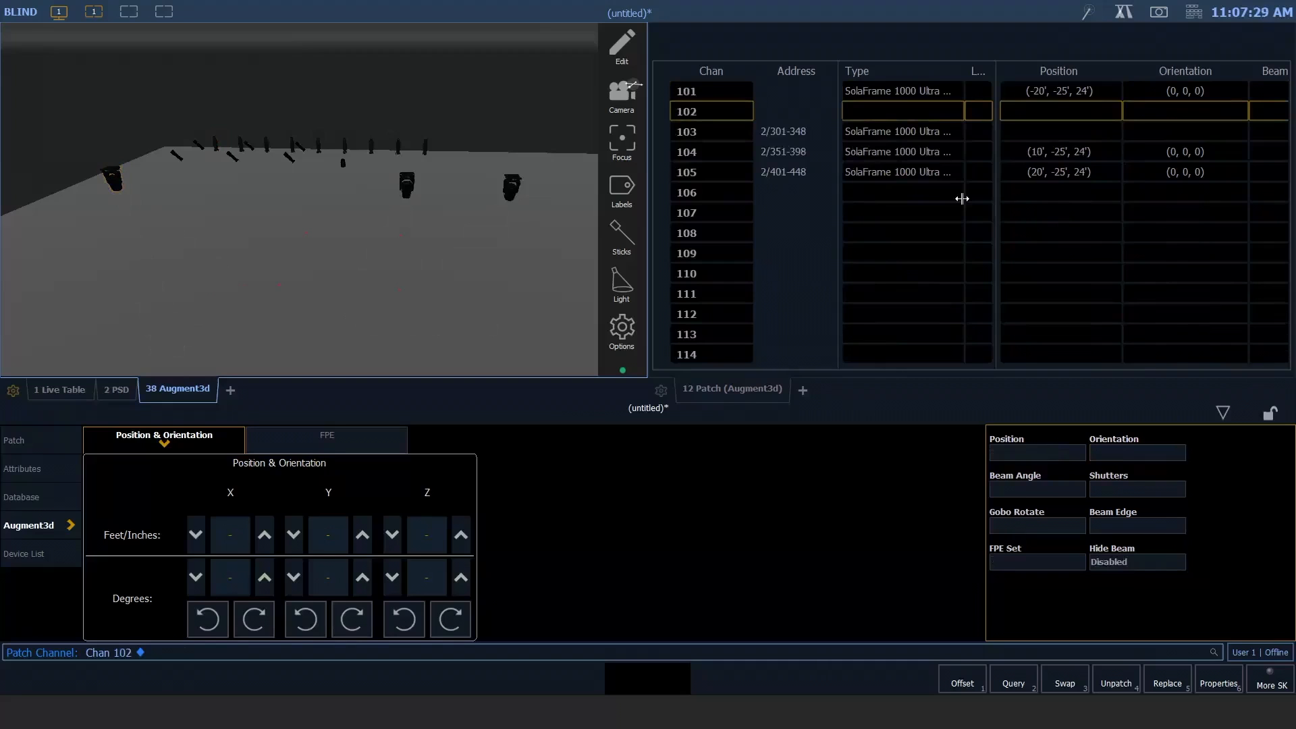
{"action": "key", "text": "Down"}
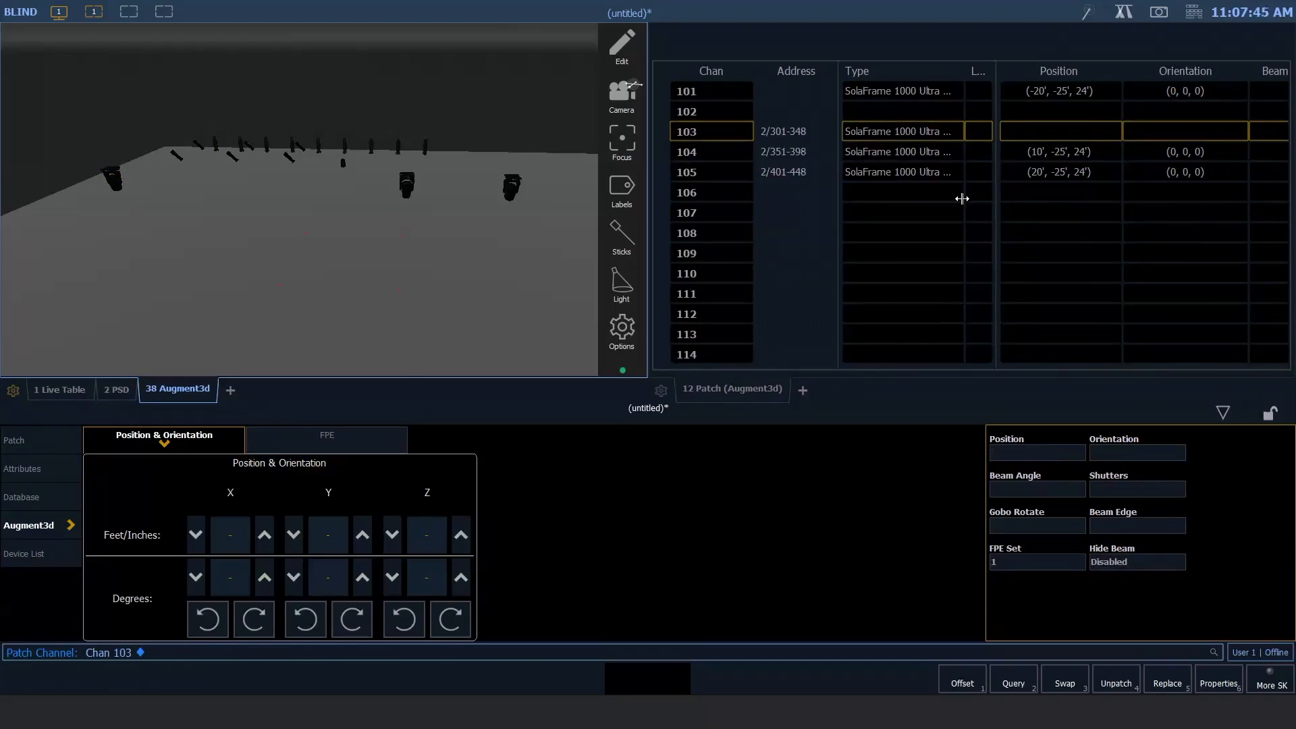
Step: Delete channel 104 from the patch and confirm the deletion of all its show data
{"action": "key", "text": "Page_Down"}
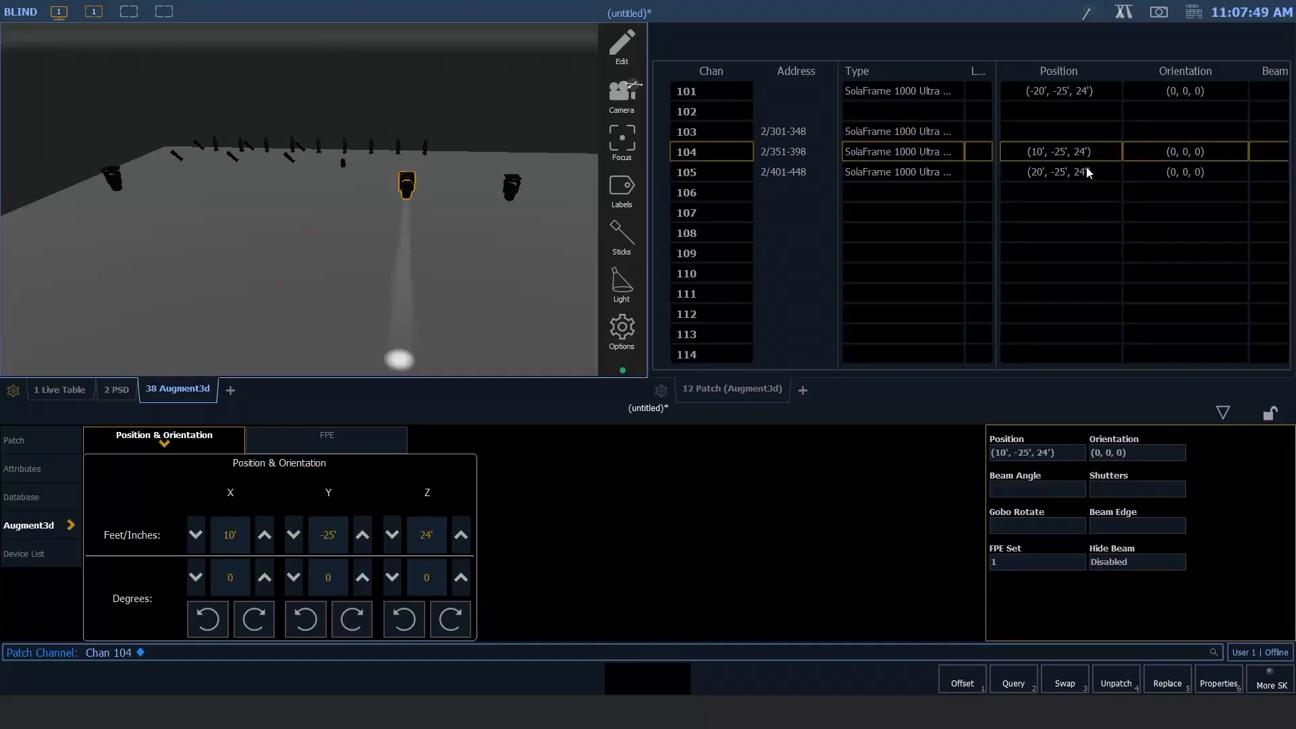
{"action": "key", "text": "Delete"}
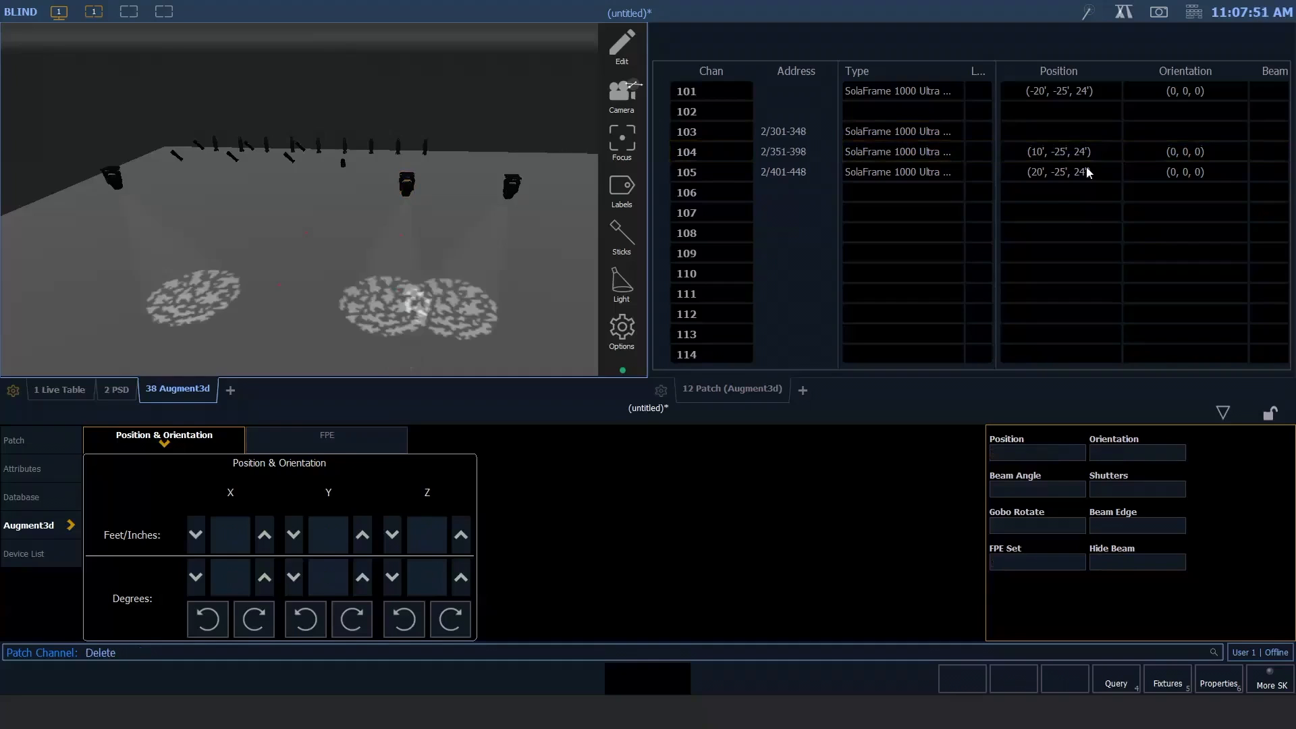
{"action": "type", "text": "104"}
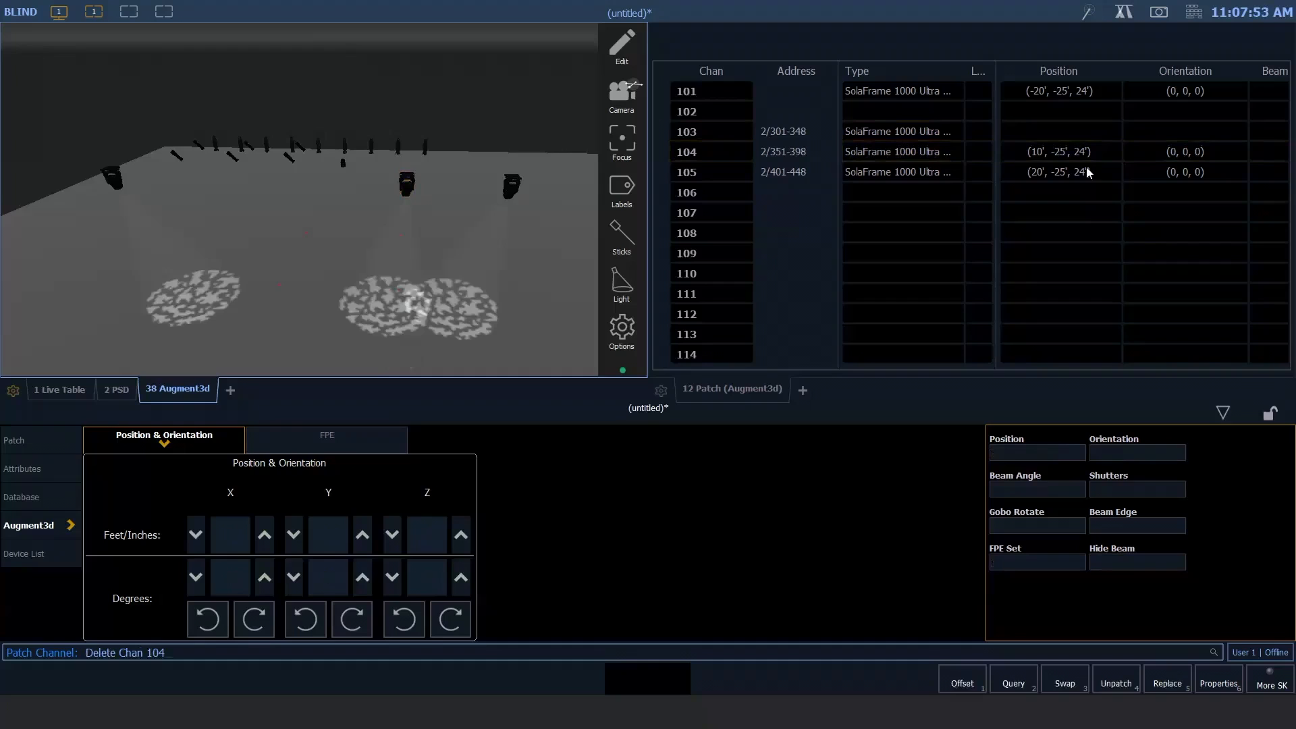
{"action": "key", "text": "Return"}
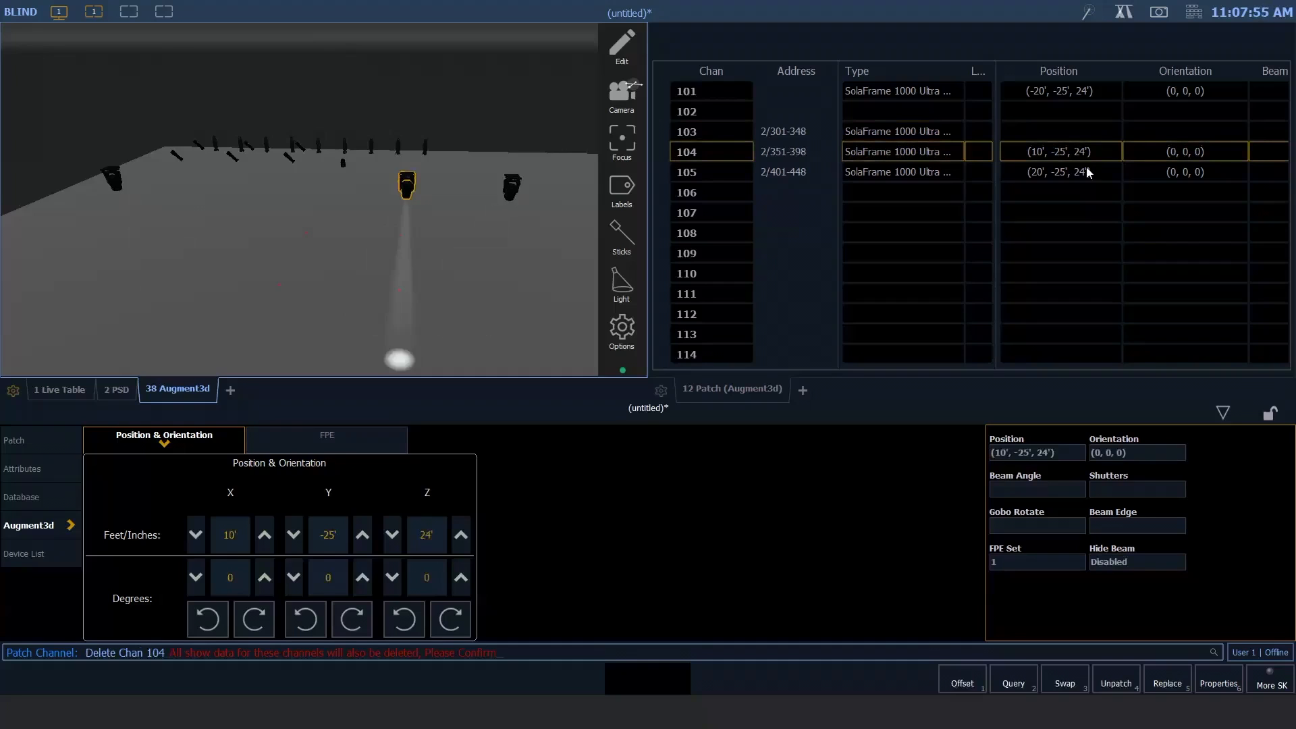
{"action": "key", "text": "Return"}
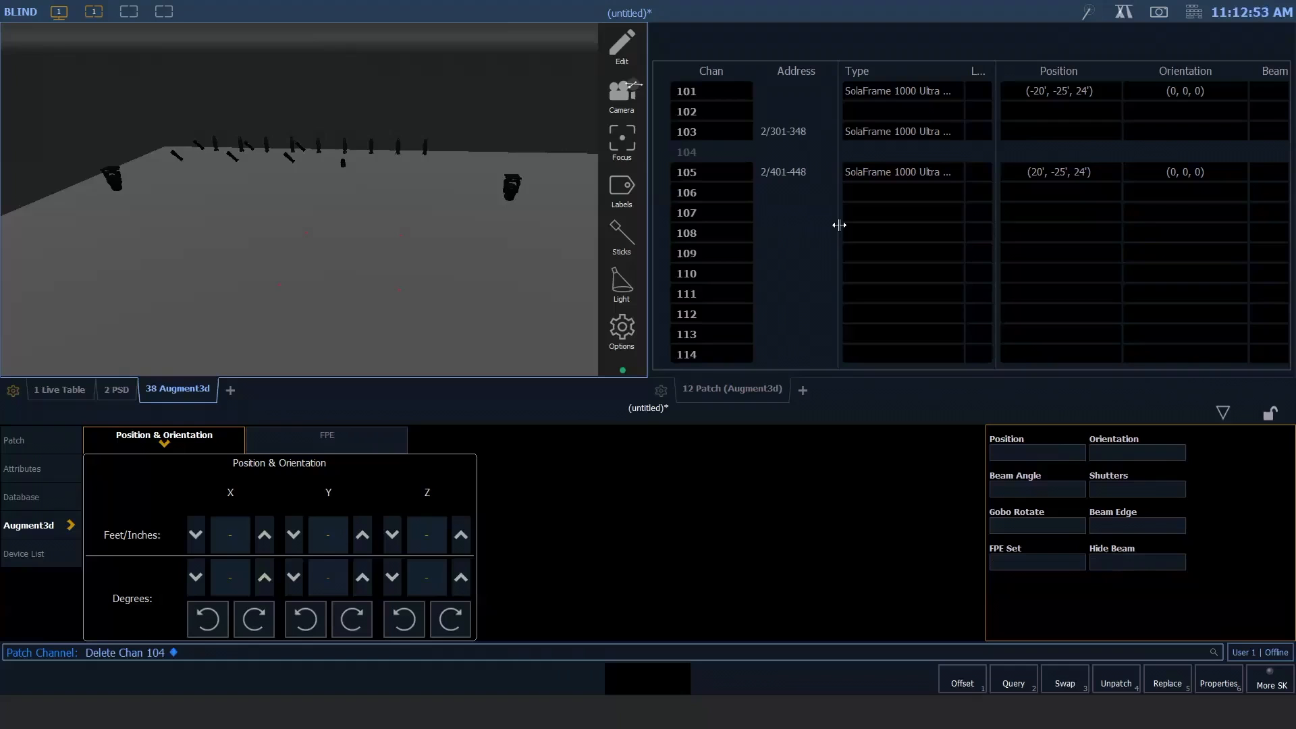
Step: Open the browser and examine the available file export formats
{"action": "key", "text": "F10"}
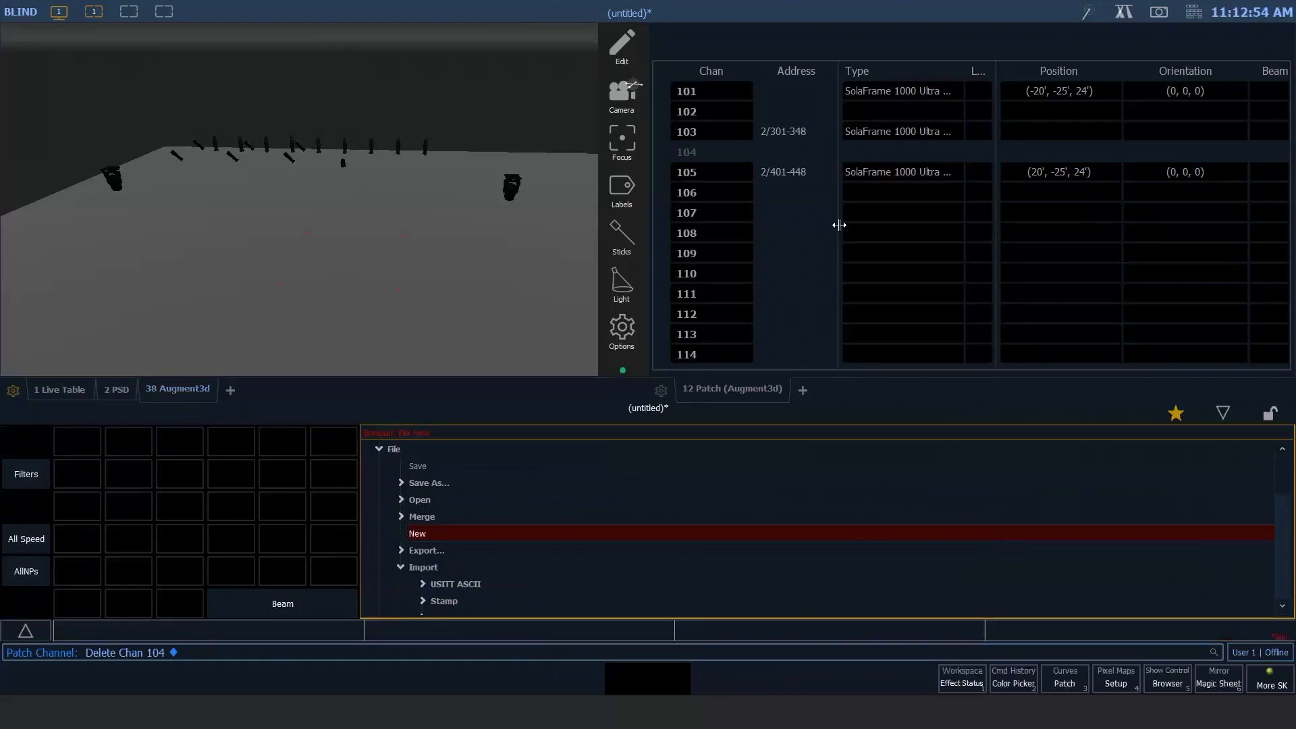
{"action": "left_click", "coordinate": [403, 552]}
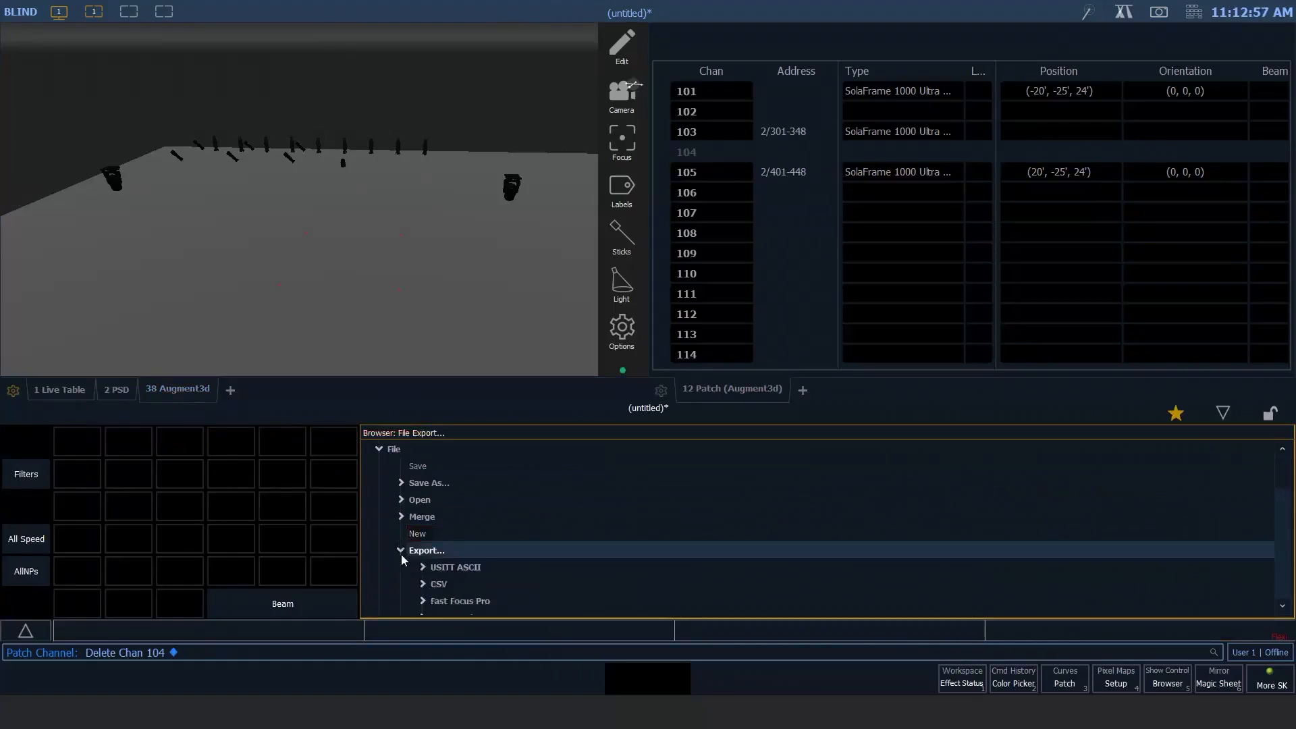
{"action": "scroll", "coordinate": [545, 525], "scroll_direction": "down", "scroll_amount": 2}
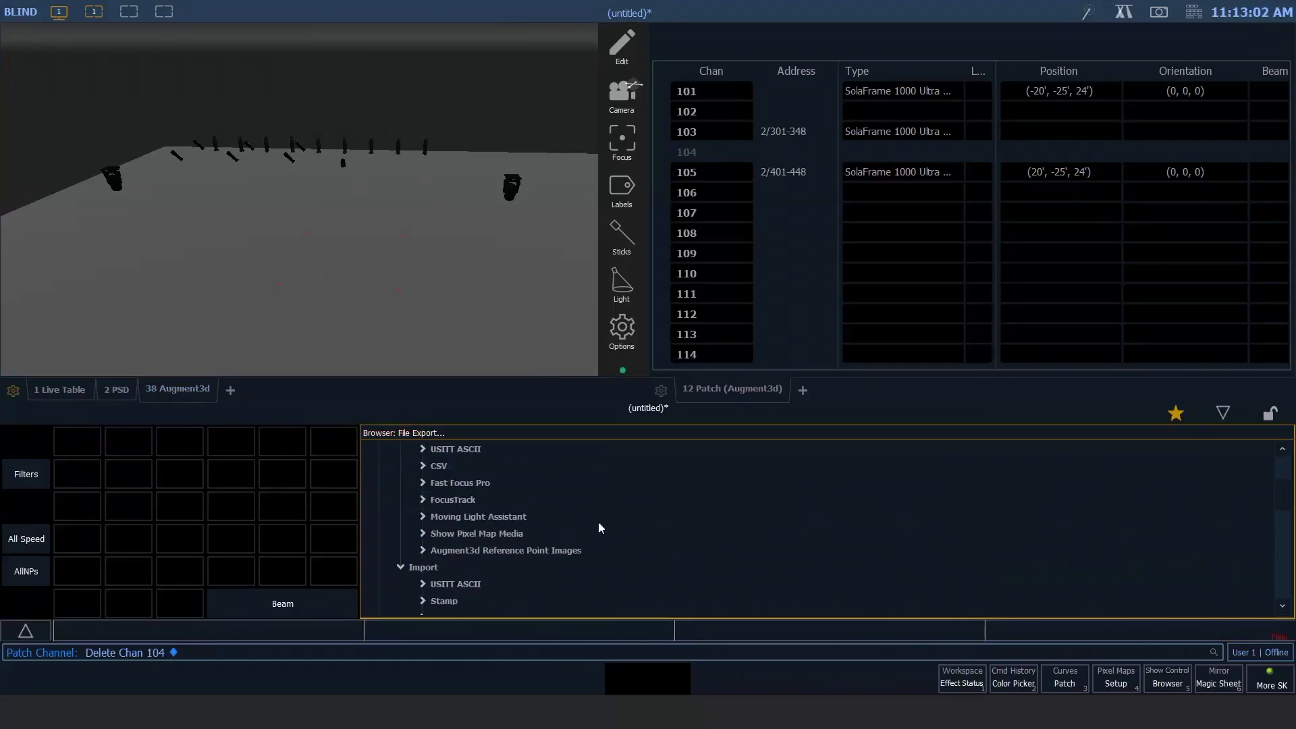
{"action": "scroll", "coordinate": [599, 521], "scroll_direction": "up", "scroll_amount": 1}
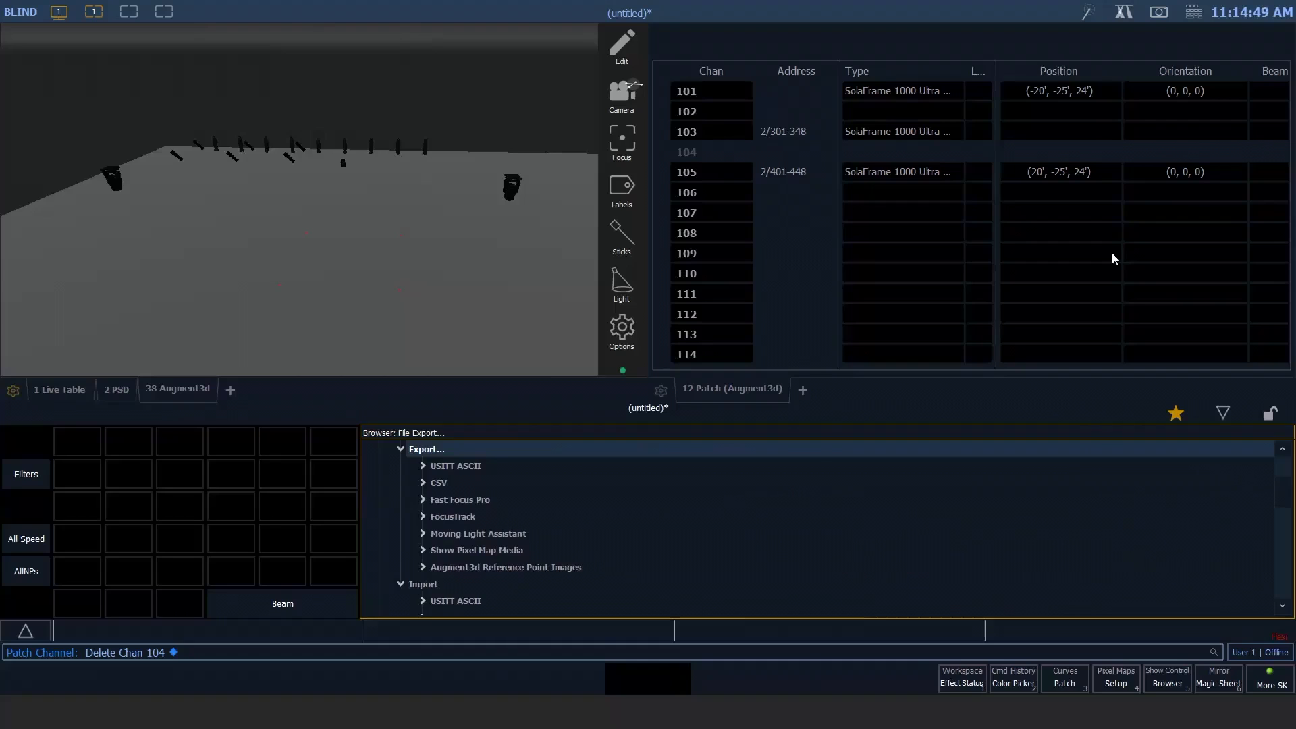
Step: Select channels 11 through 16 in the Augment3d patch and set their beam angle to 36 degrees
{"action": "left_click", "coordinate": [729, 390]}
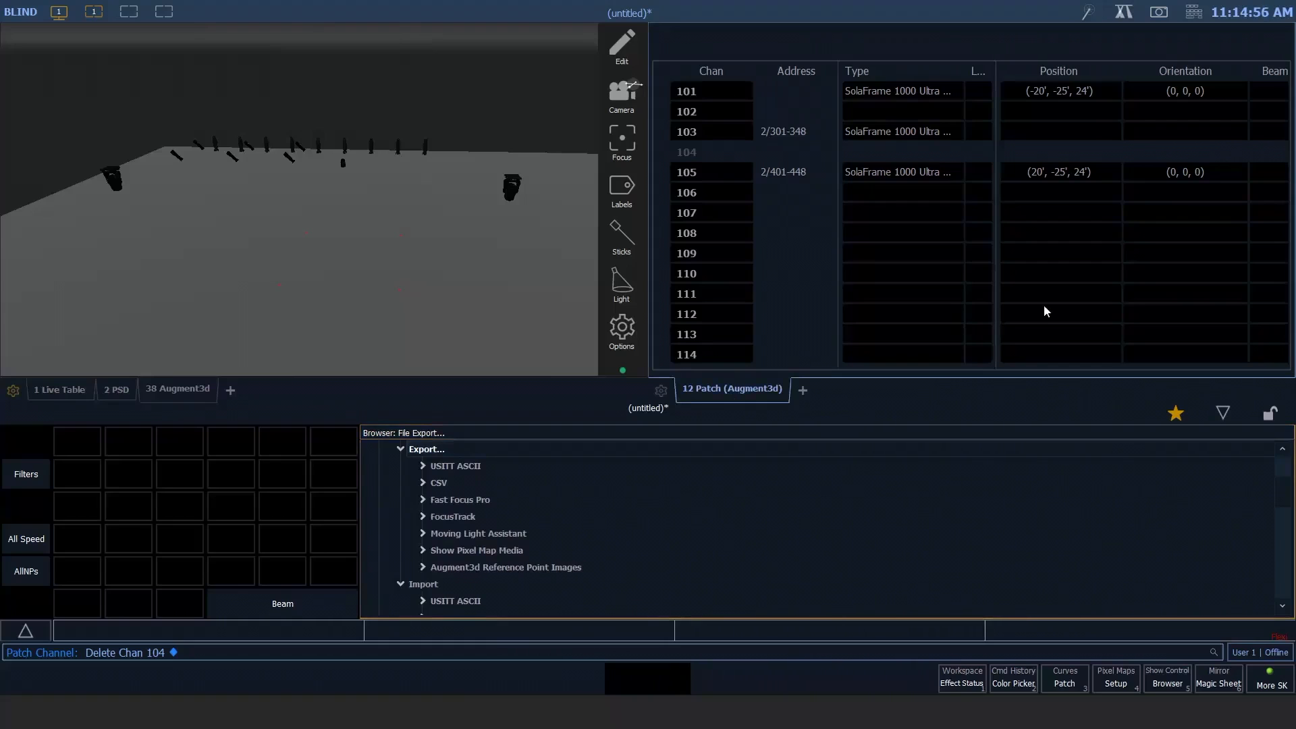
{"action": "type", "text": "11t16"}
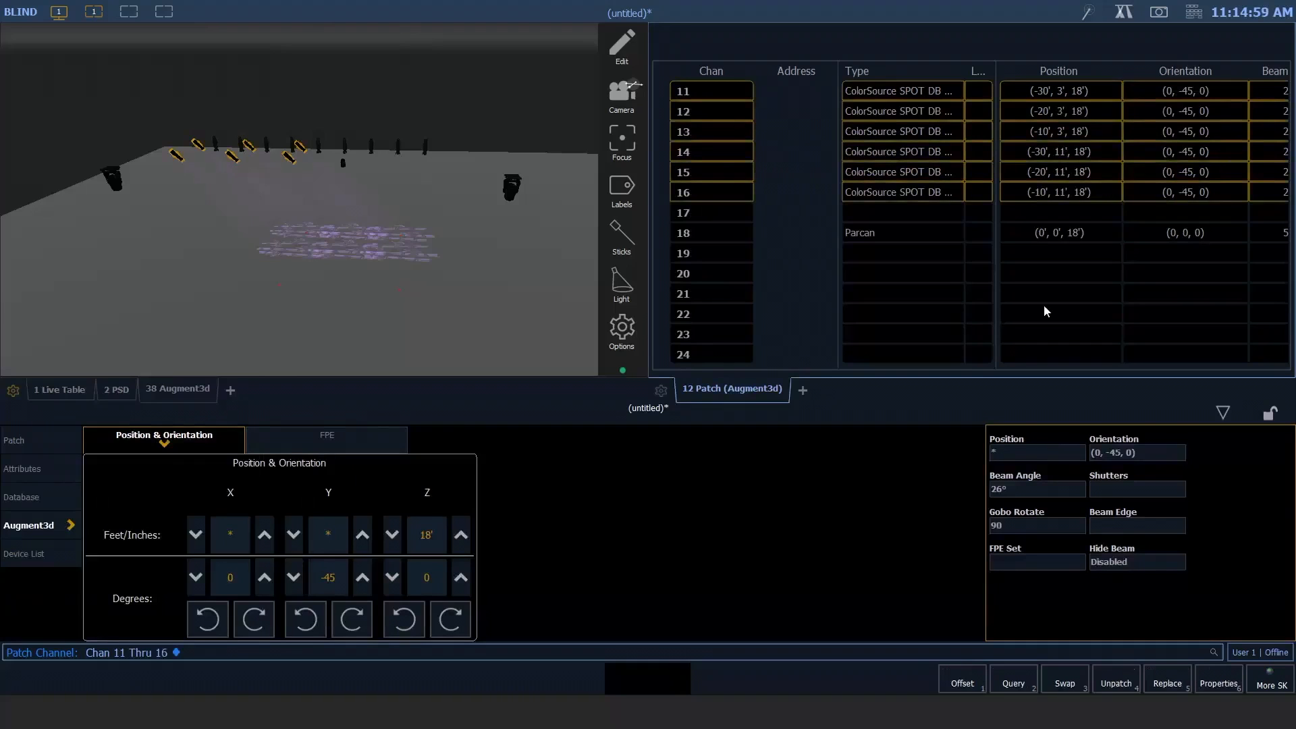
{"action": "scroll", "coordinate": [330, 230], "scroll_direction": "up", "scroll_amount": 10}
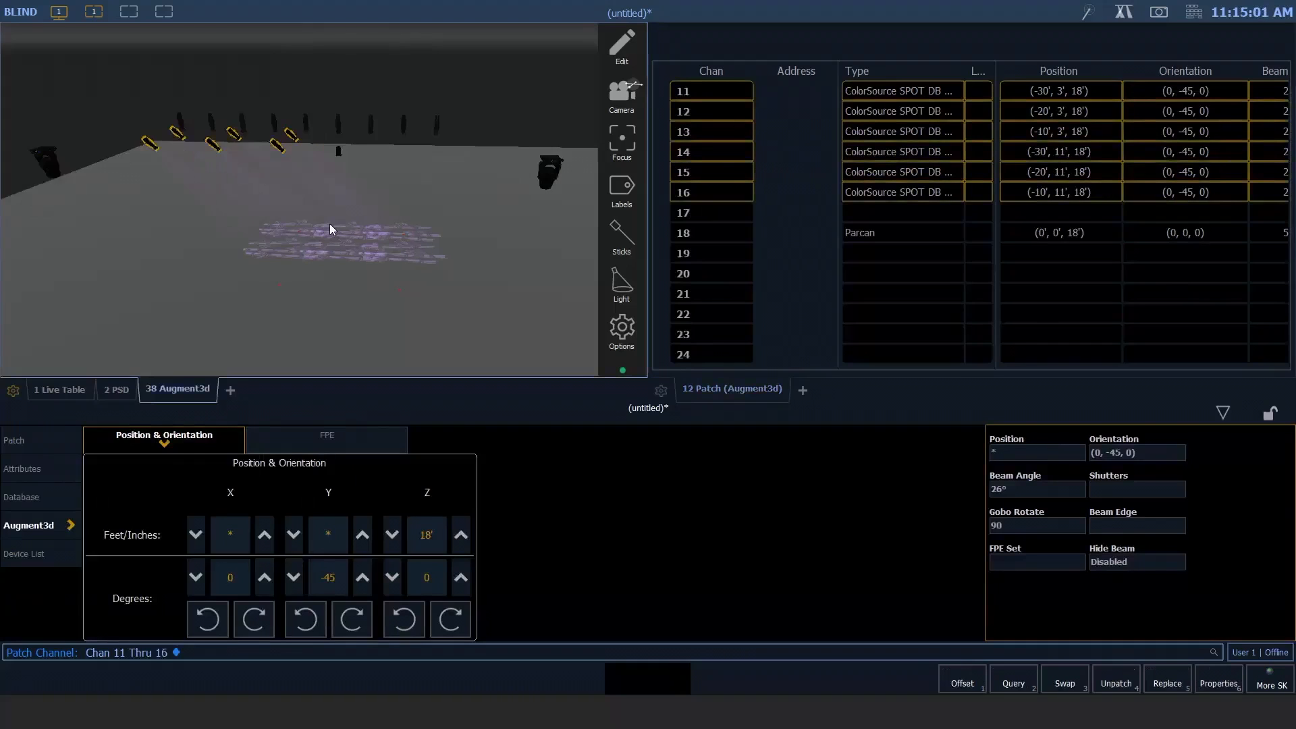
{"action": "scroll", "coordinate": [324, 243], "scroll_direction": "up", "scroll_amount": 3}
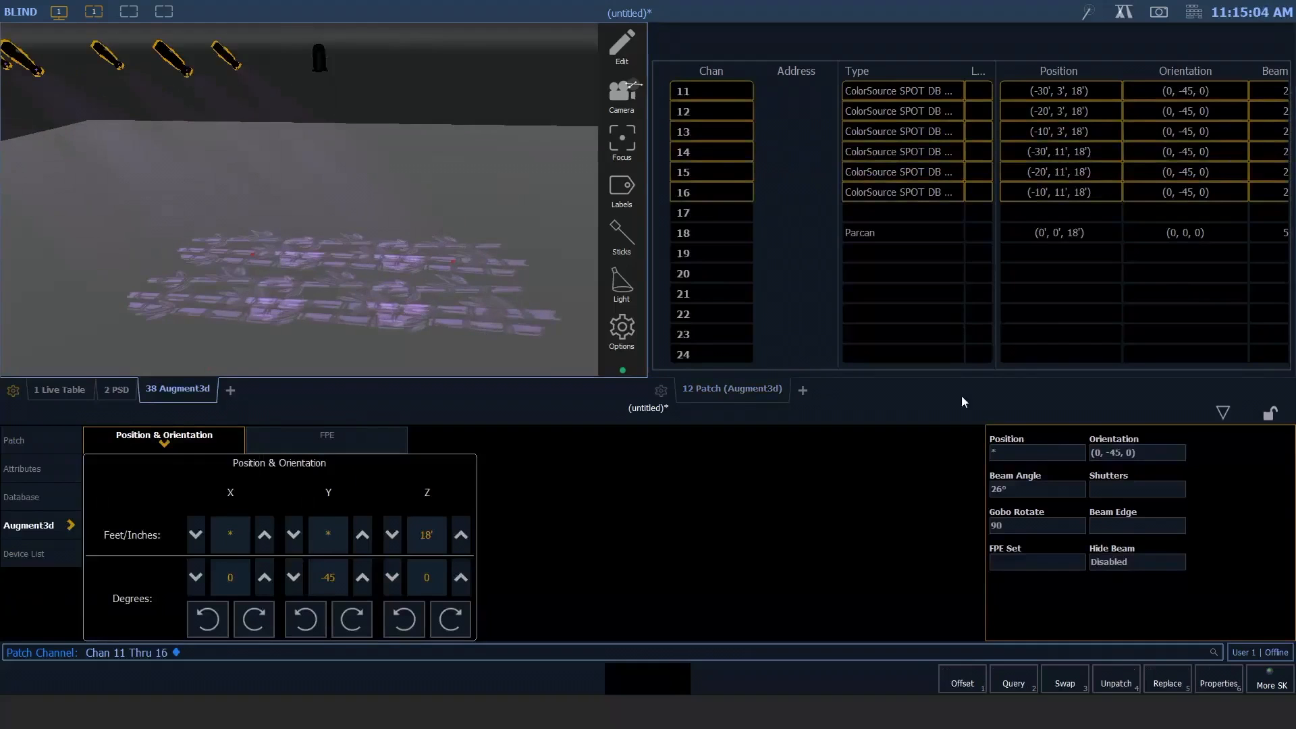
{"action": "left_click", "coordinate": [683, 388]}
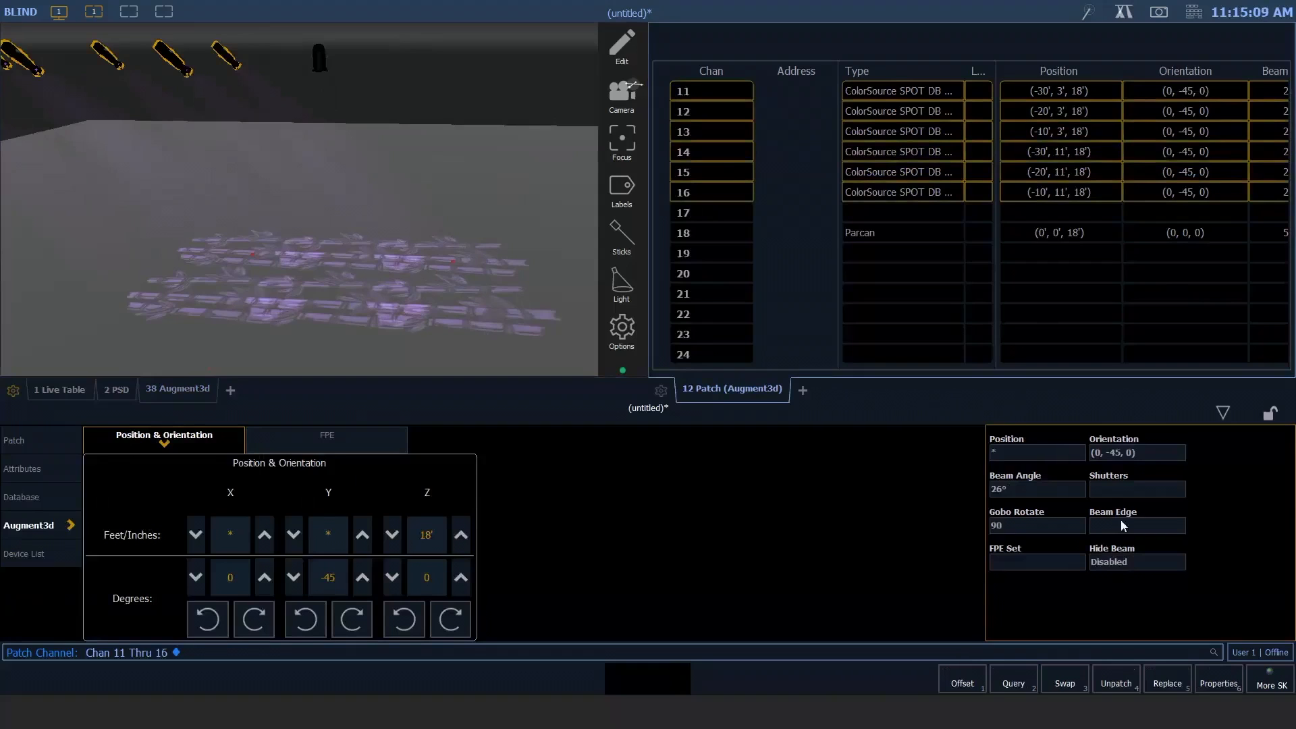
{"action": "left_click", "coordinate": [1027, 490]}
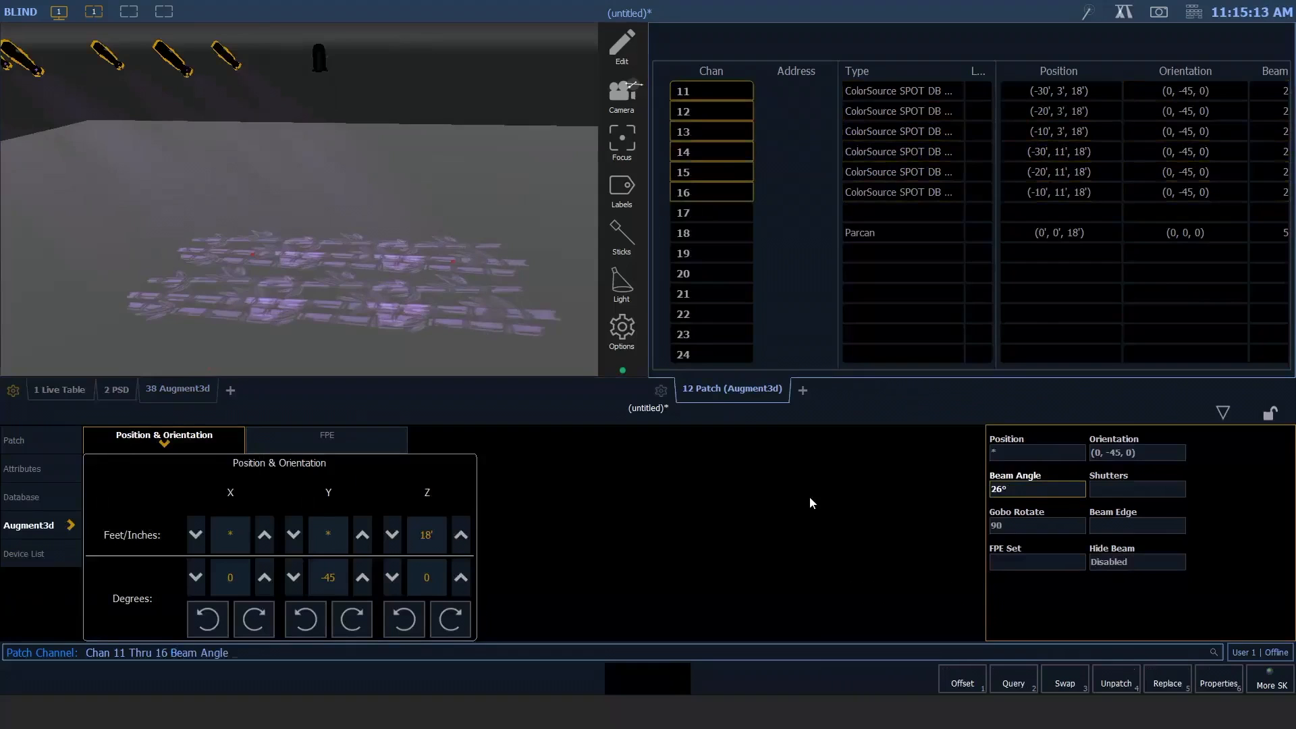
{"action": "type", "text": "36 ◆"}
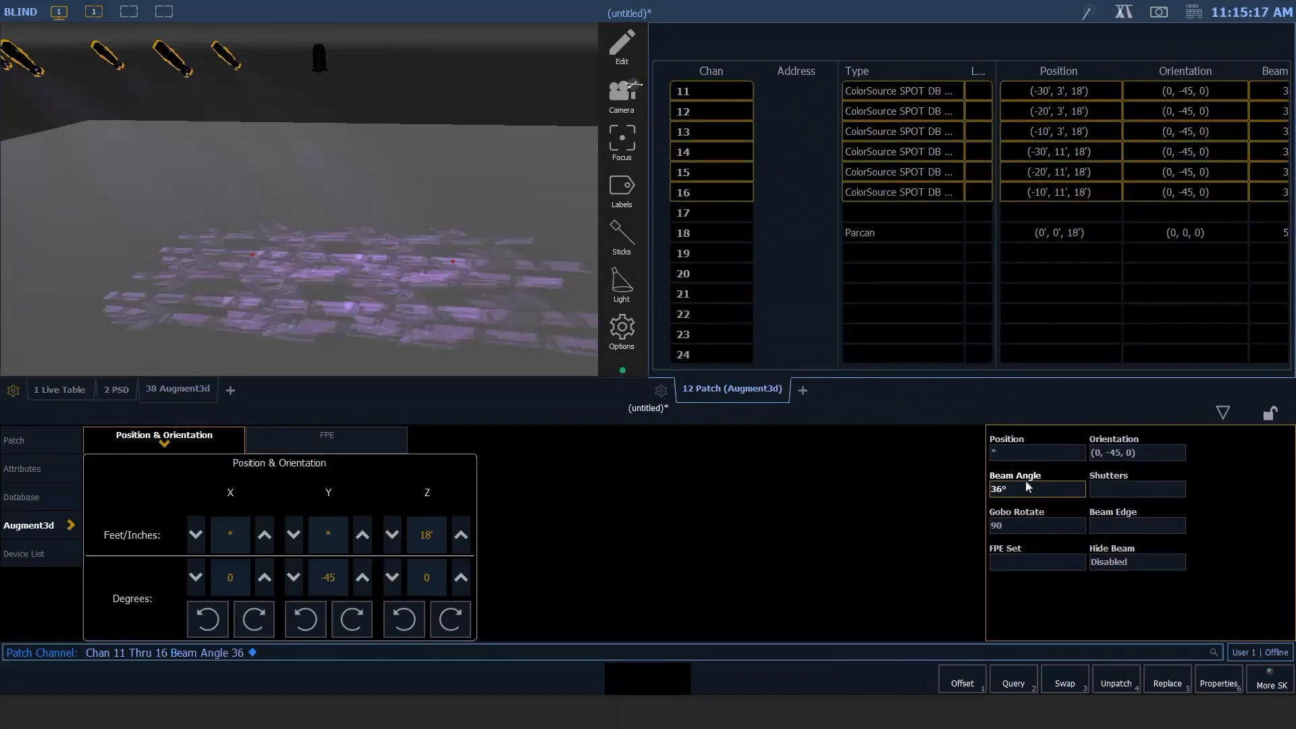
{"action": "key", "text": "Return"}
Step: Try a 14-degree beam angle on channels 11 through 16 and return it to 36 degrees
{"action": "type", "text": "14"}
{"action": "key", "text": "Return"}
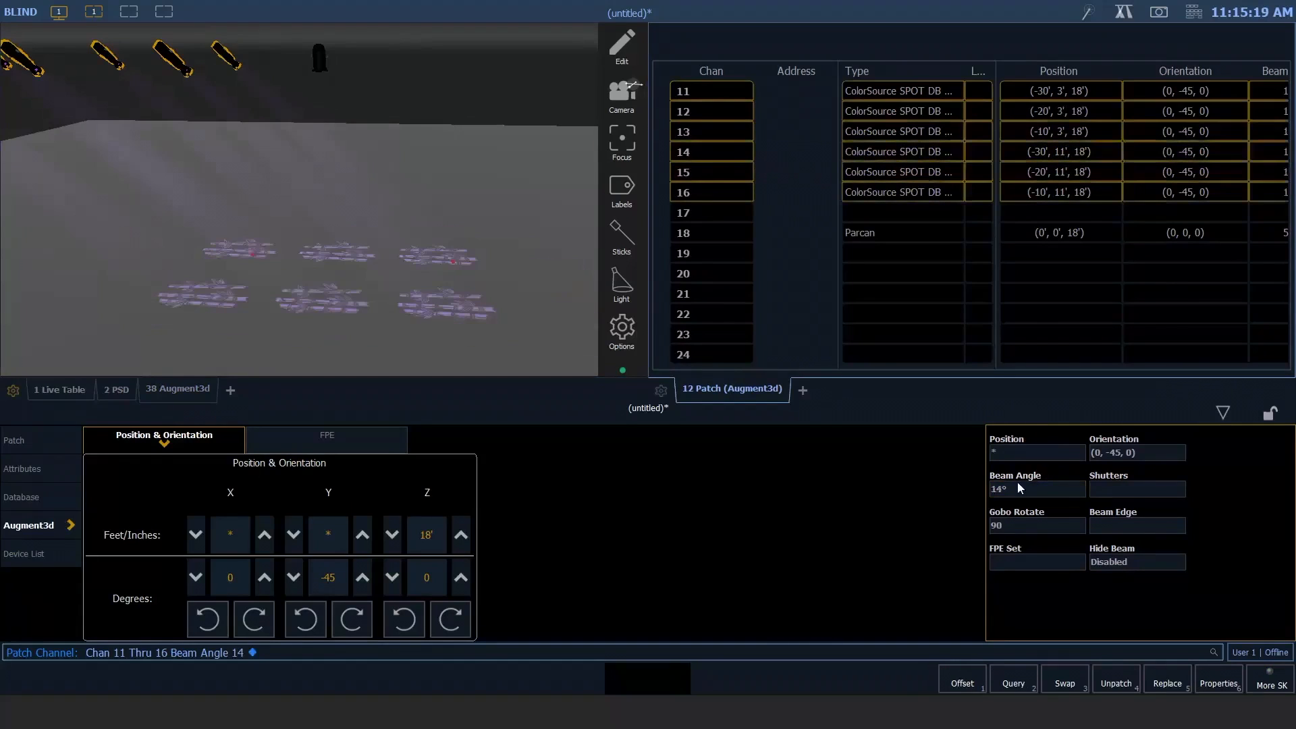
{"action": "key", "text": "BackSpace"}
{"action": "key", "text": "BackSpace"}
{"action": "key", "text": "BackSpace"}
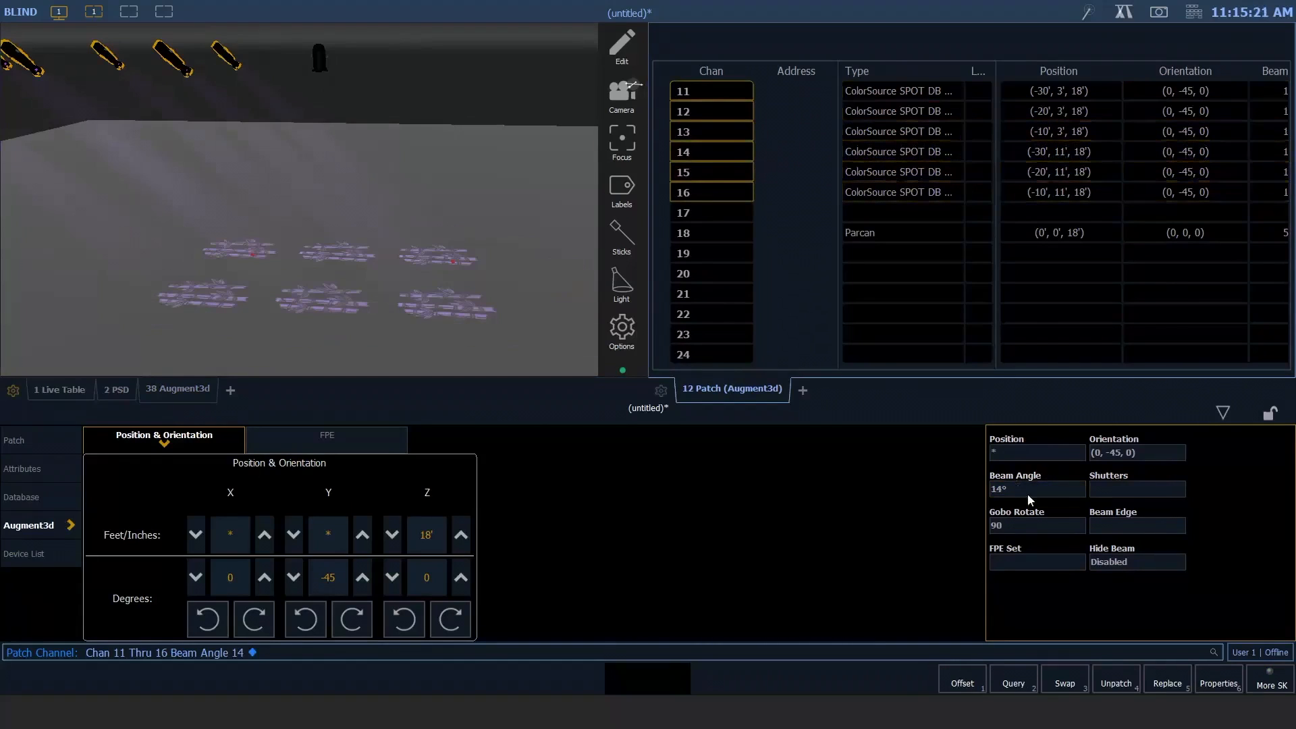
{"action": "type", "text": "36"}
{"action": "key", "text": "Return"}
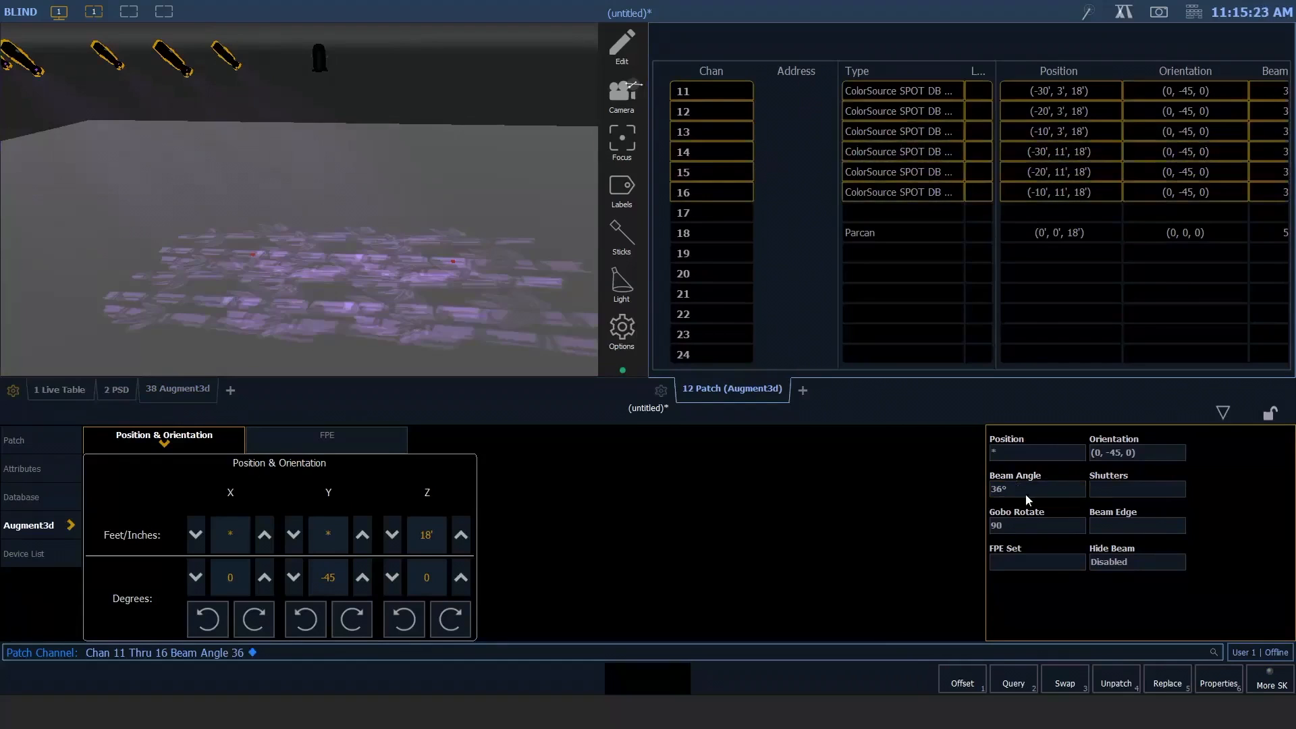
Step: Set the beam edge of channels 11 through 16 to 0 to soften their gobo projection
{"action": "left_click", "coordinate": [1130, 525]}
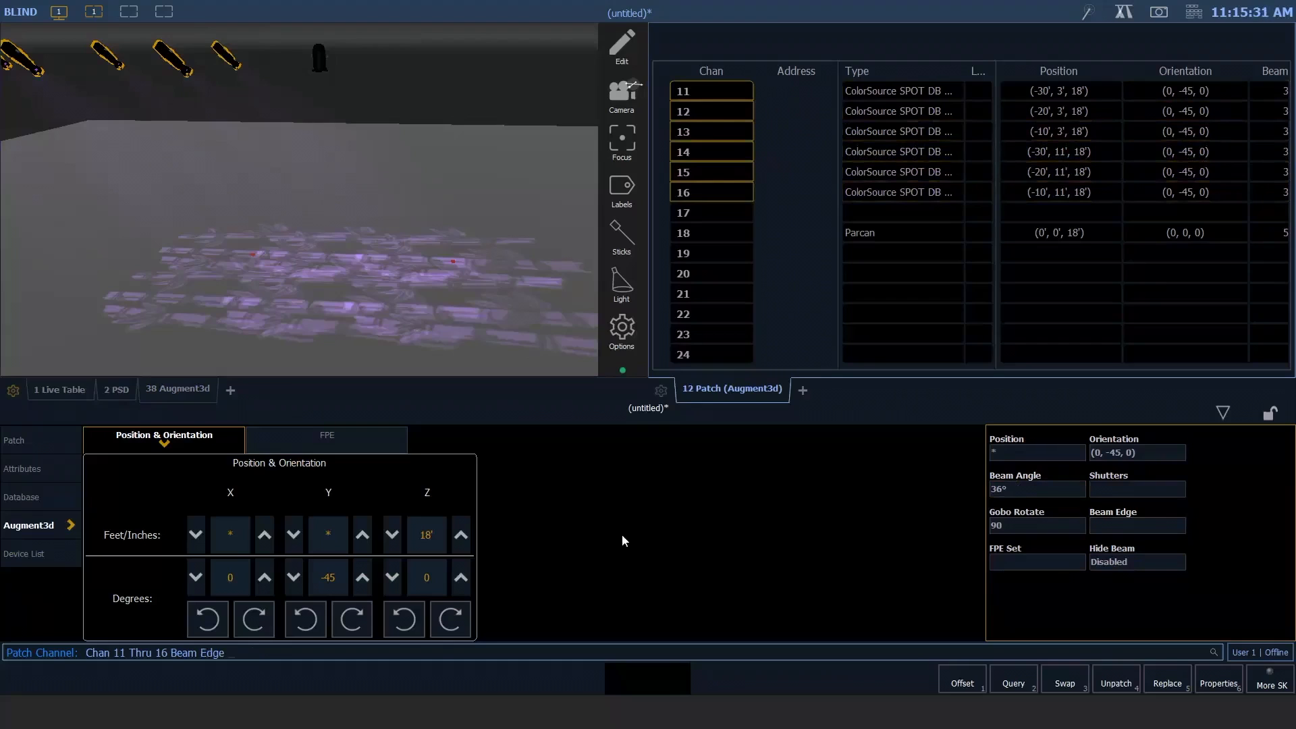
{"action": "type", "text": "0"}
{"action": "key", "text": "Return"}
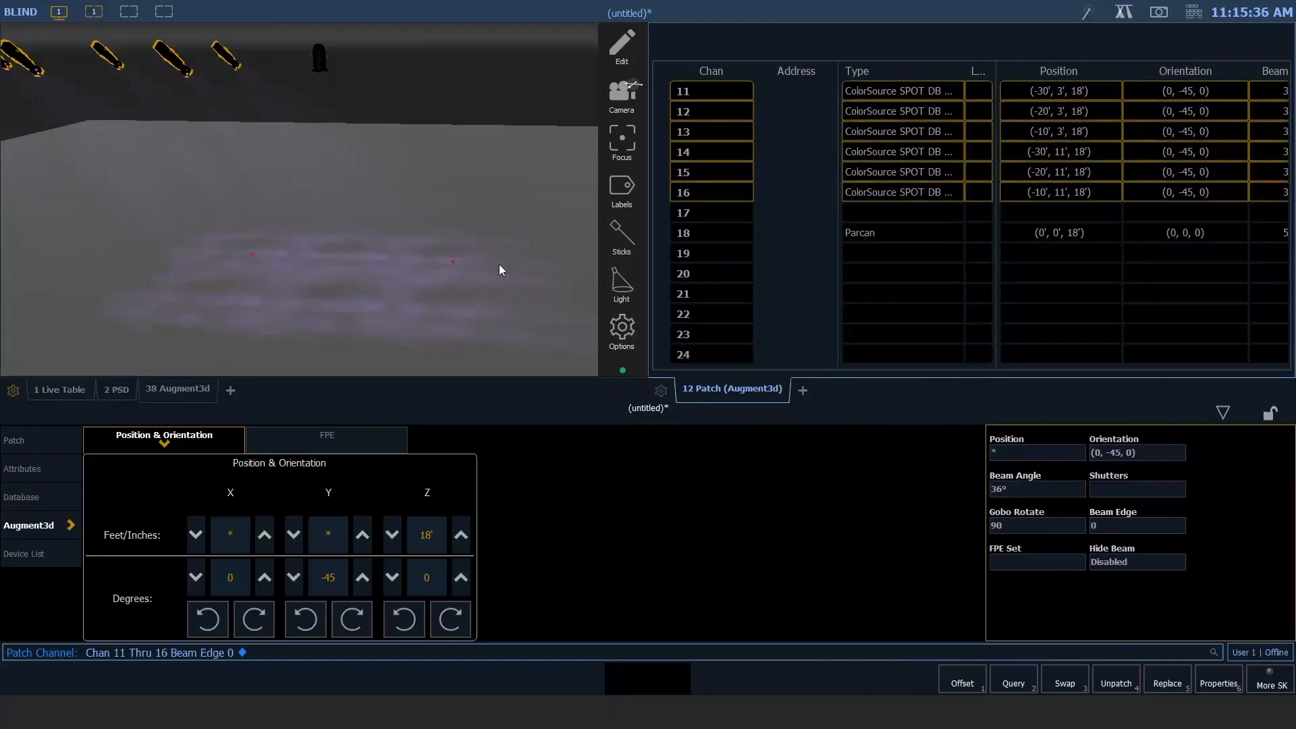
Step: Select channel 2 in the Augment3d patch and set its beam edge to 50 to sharpen the beam
{"action": "type", "text": "1t"}
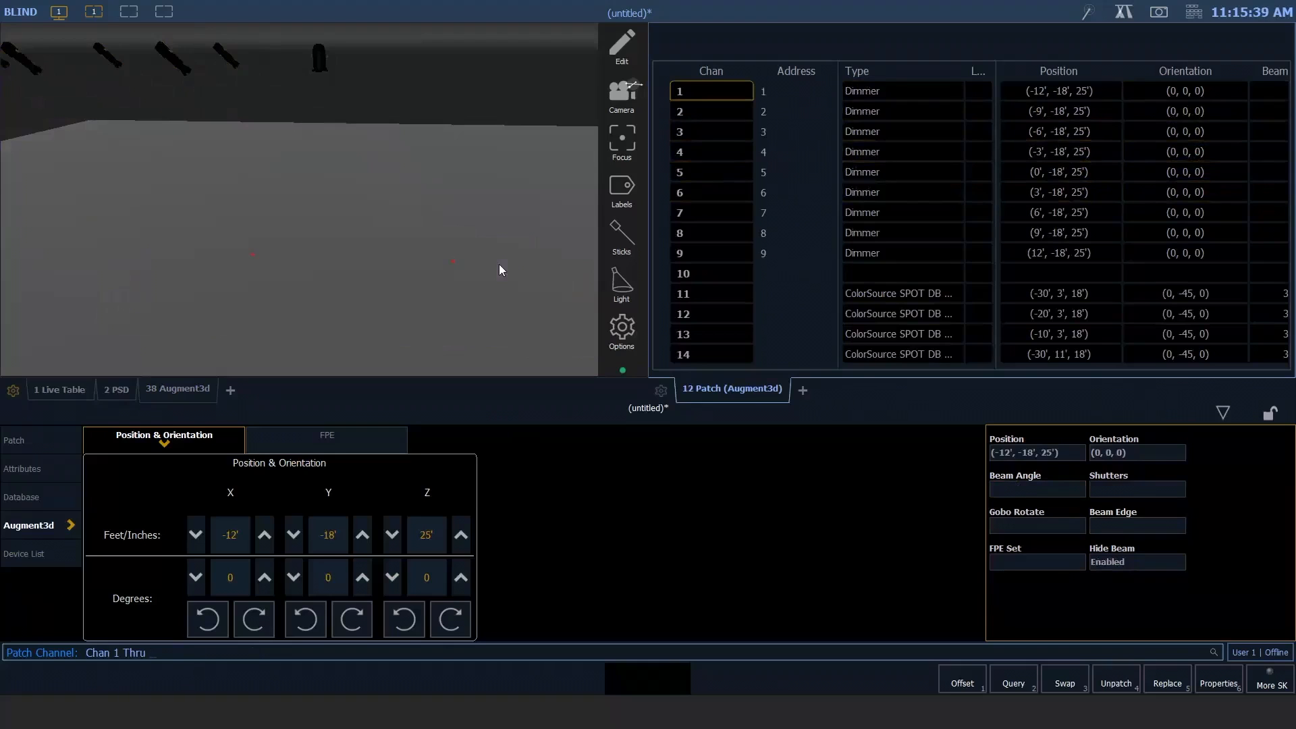
{"action": "key", "text": "BackSpace"}
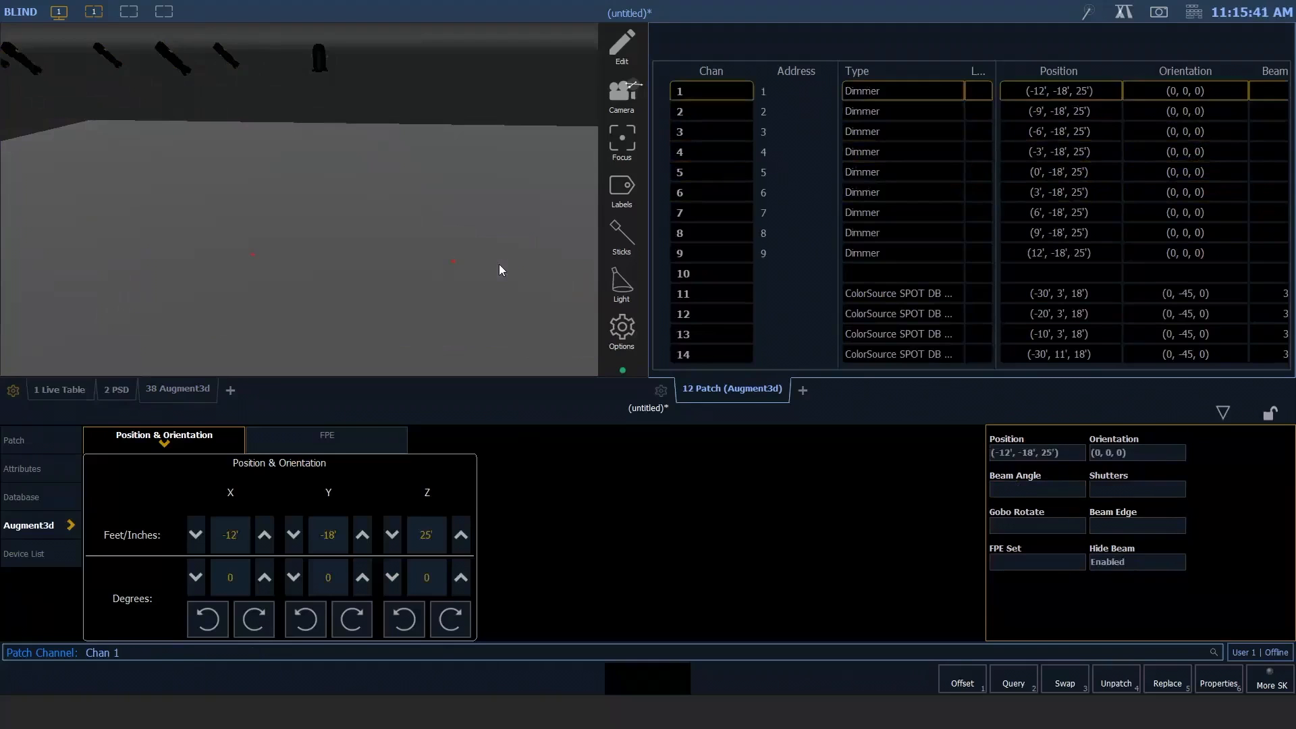
{"action": "middle_click_drag", "start_coordinate": [361, 264], "coordinate": [355, 209]}
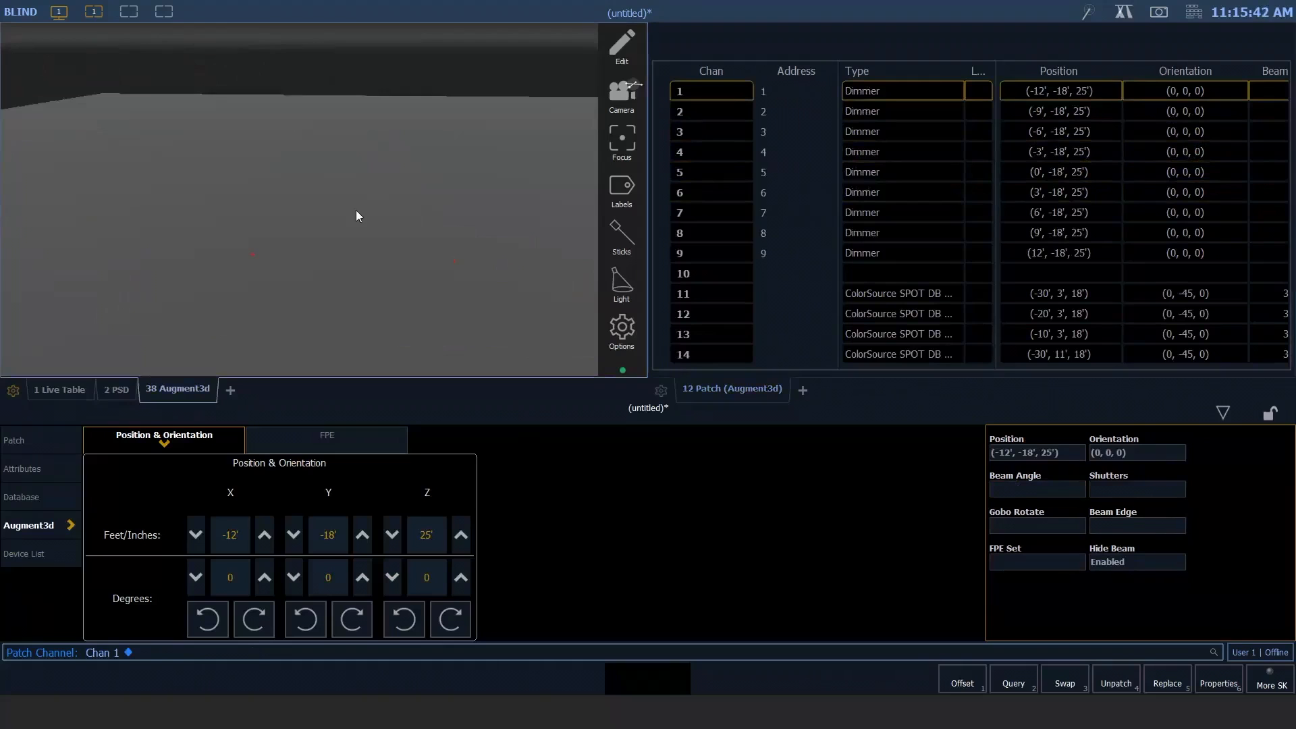
{"action": "scroll", "coordinate": [362, 270], "scroll_direction": "down", "scroll_amount": 3}
{"action": "left_click_drag", "start_coordinate": [375, 237], "coordinate": [407, 277]}
{"action": "key", "text": "Page_Down"}
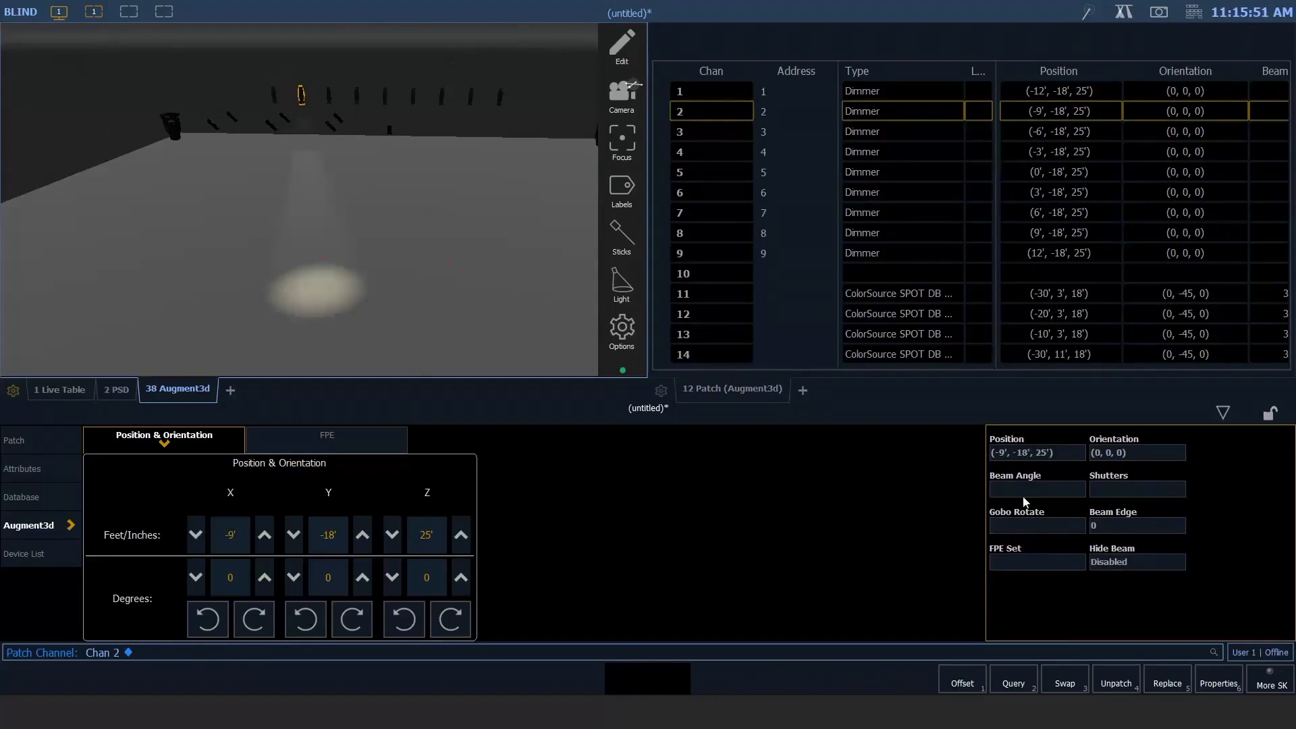
{"action": "left_click", "coordinate": [1121, 528]}
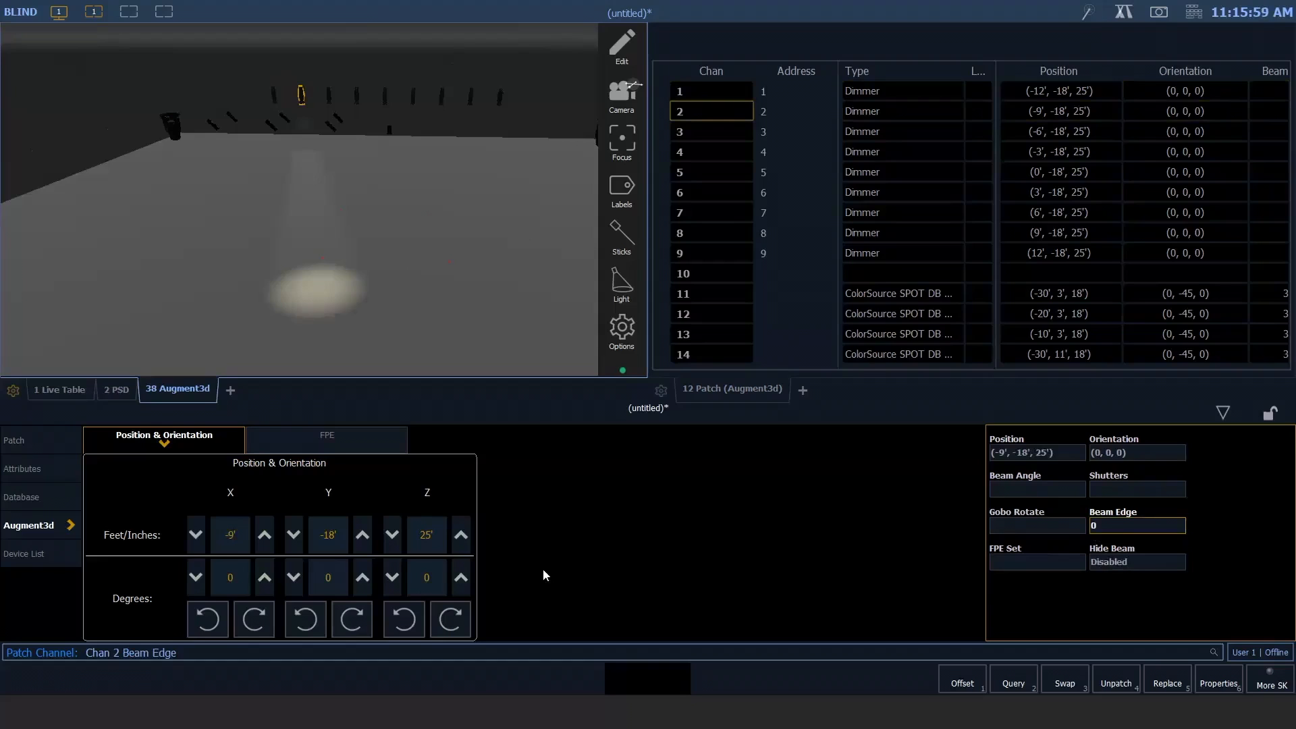
{"action": "type", "text": "50"}
{"action": "key", "text": "Return"}
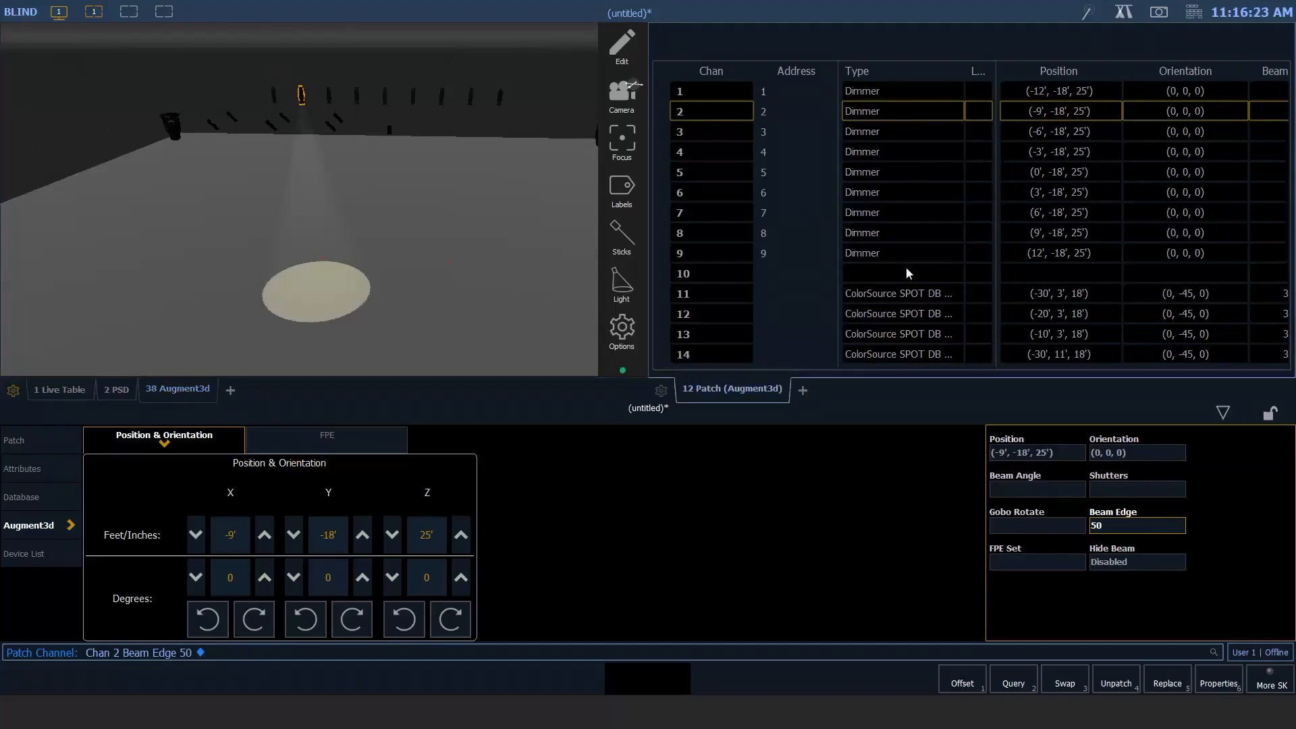
Step: Patch channel 19 with the Generic Fresnel fixture type, found by searching the fixture library for "fresnel"
{"action": "scroll", "coordinate": [906, 266], "scroll_direction": "down", "scroll_amount": 4}
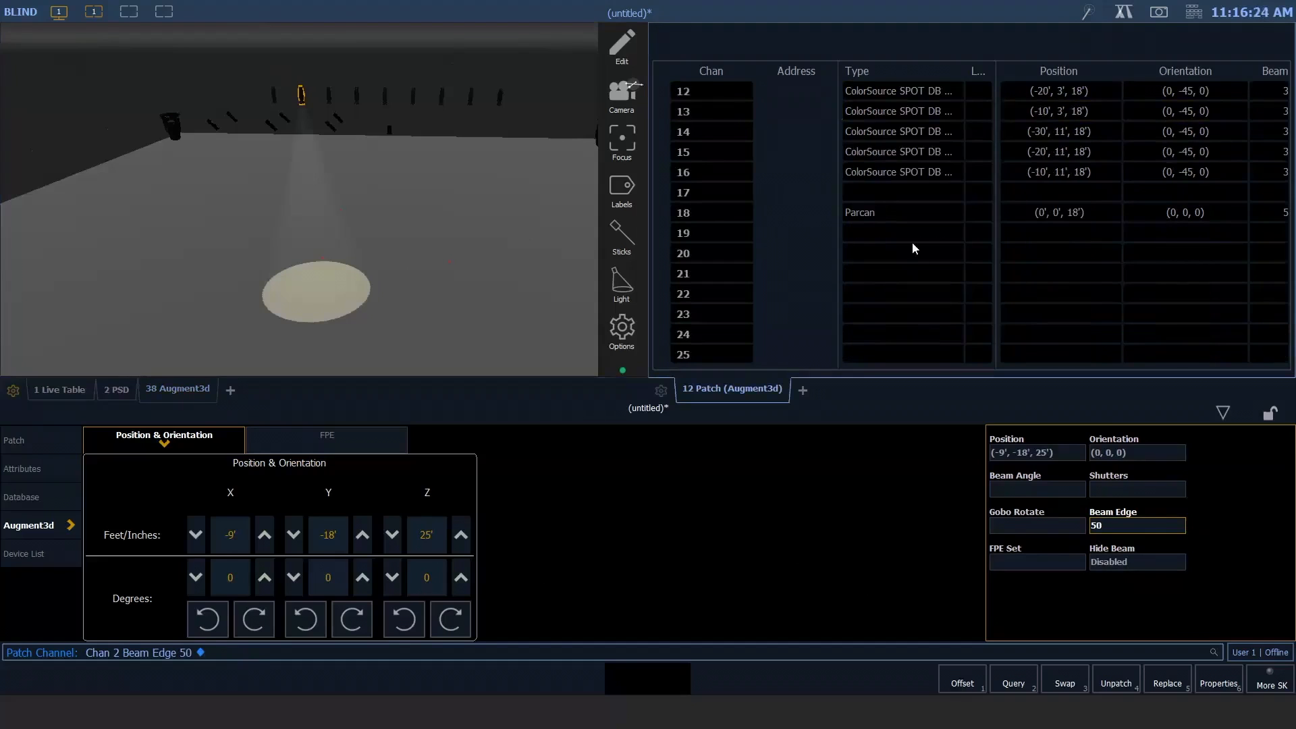
{"action": "type", "text": "19"}
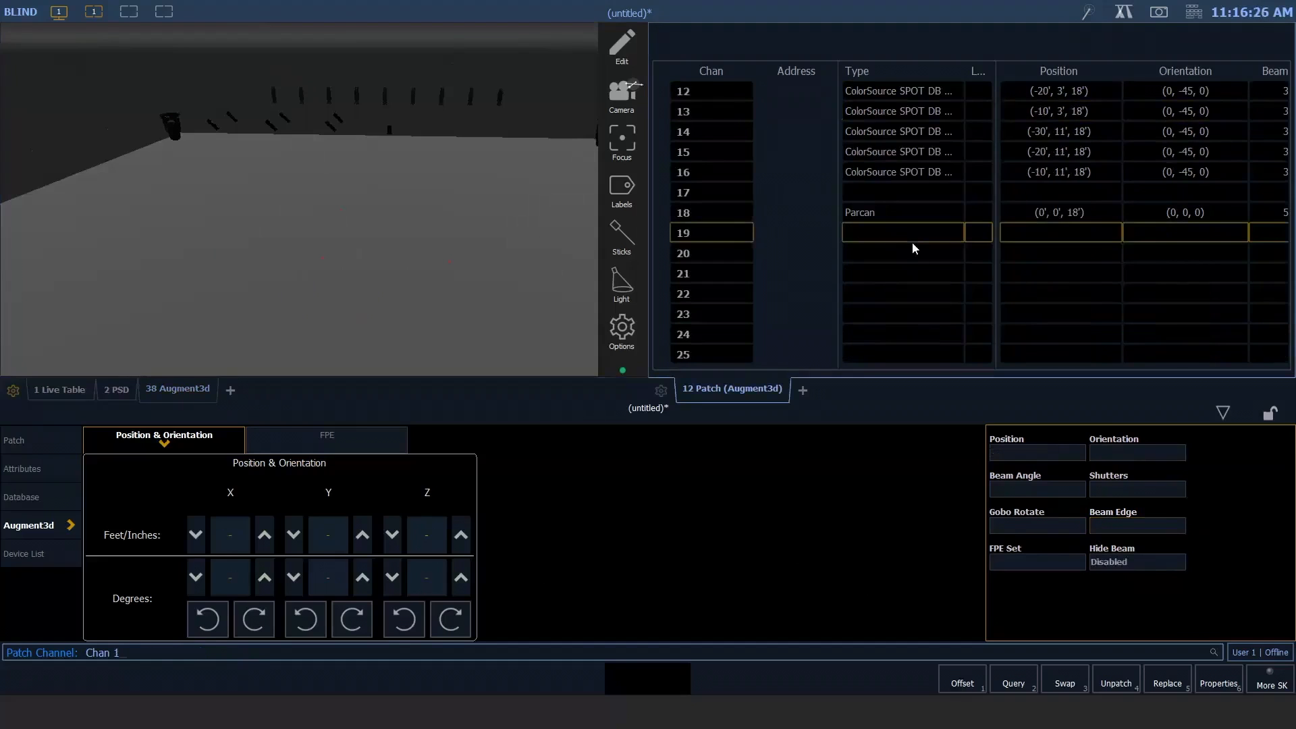
{"action": "left_click", "coordinate": [54, 446]}
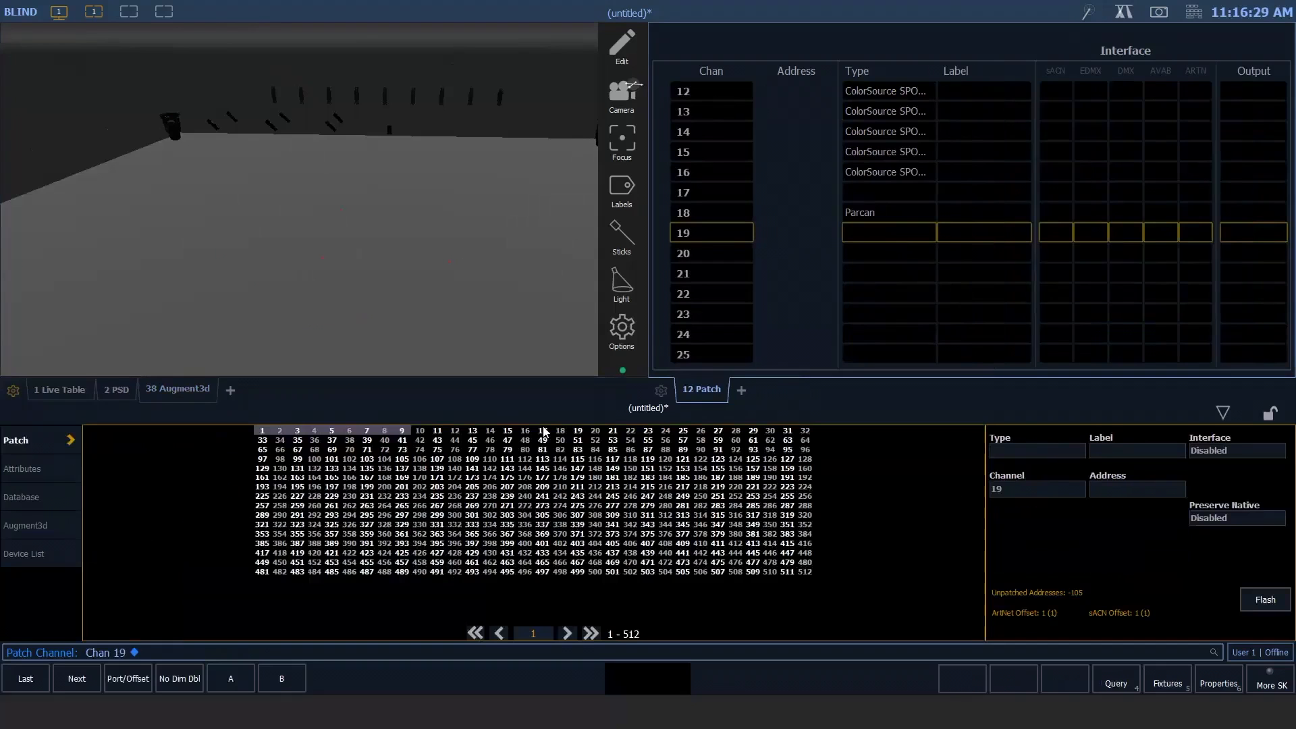
{"action": "left_click", "coordinate": [1048, 449]}
{"action": "type", "text": "fres"}
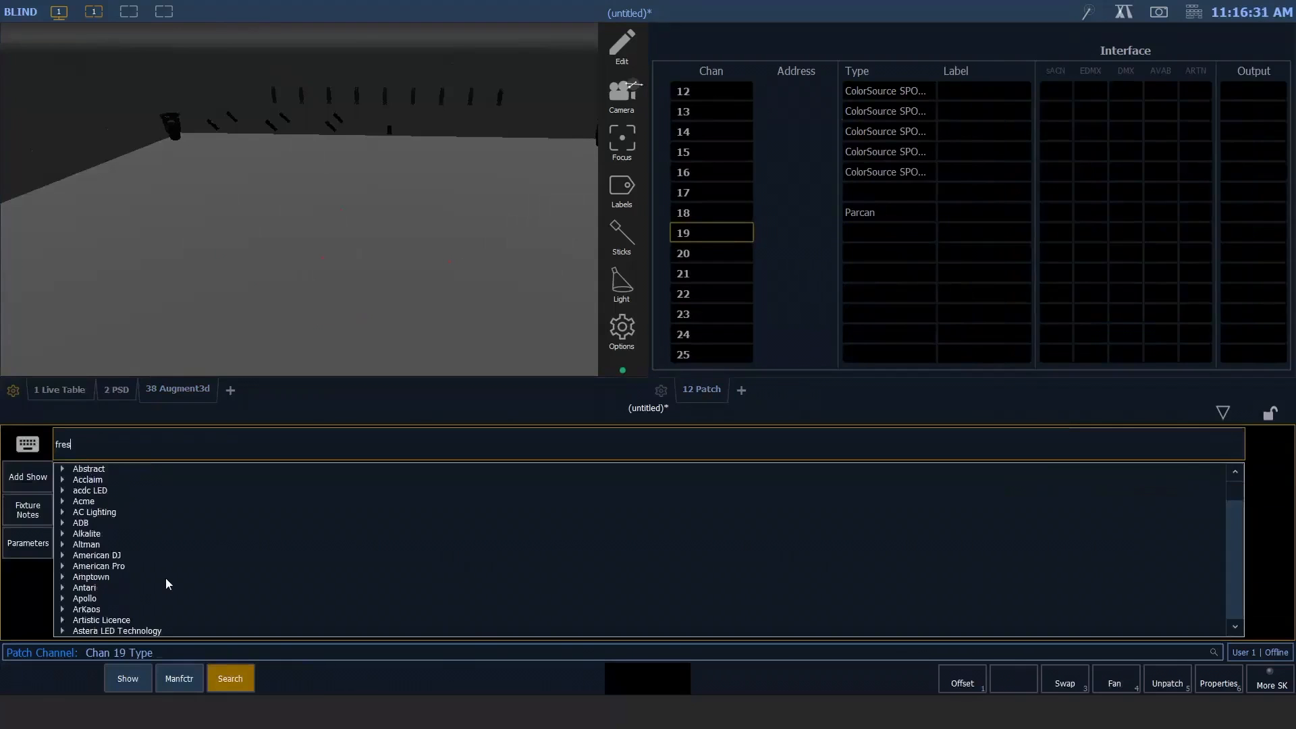
{"action": "type", "text": "nel"}
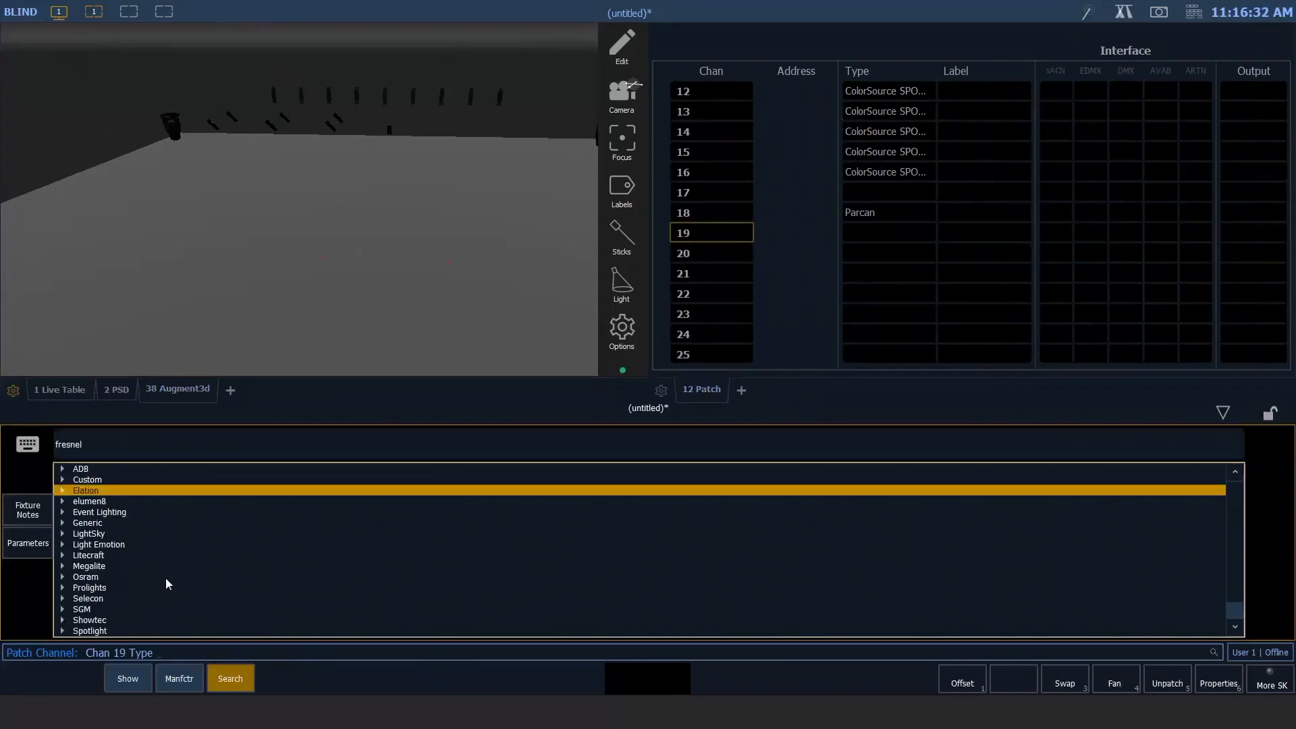
{"action": "key", "text": "Down"}
{"action": "key", "text": "Down"}
{"action": "key", "text": "Down"}
{"action": "key", "text": "Return"}
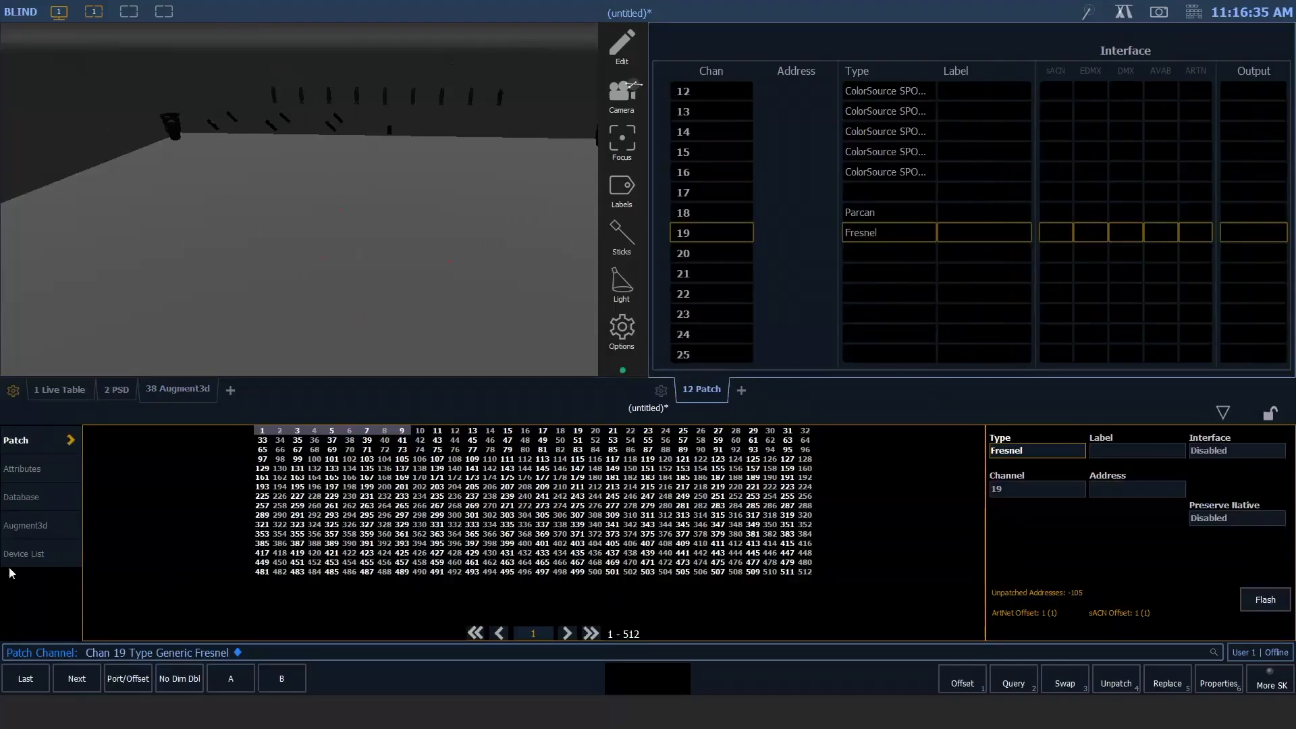
Step: Return to the Augment3d patch settings and set the Z position of channel 19 to 20 feet
{"action": "left_click", "coordinate": [35, 533]}
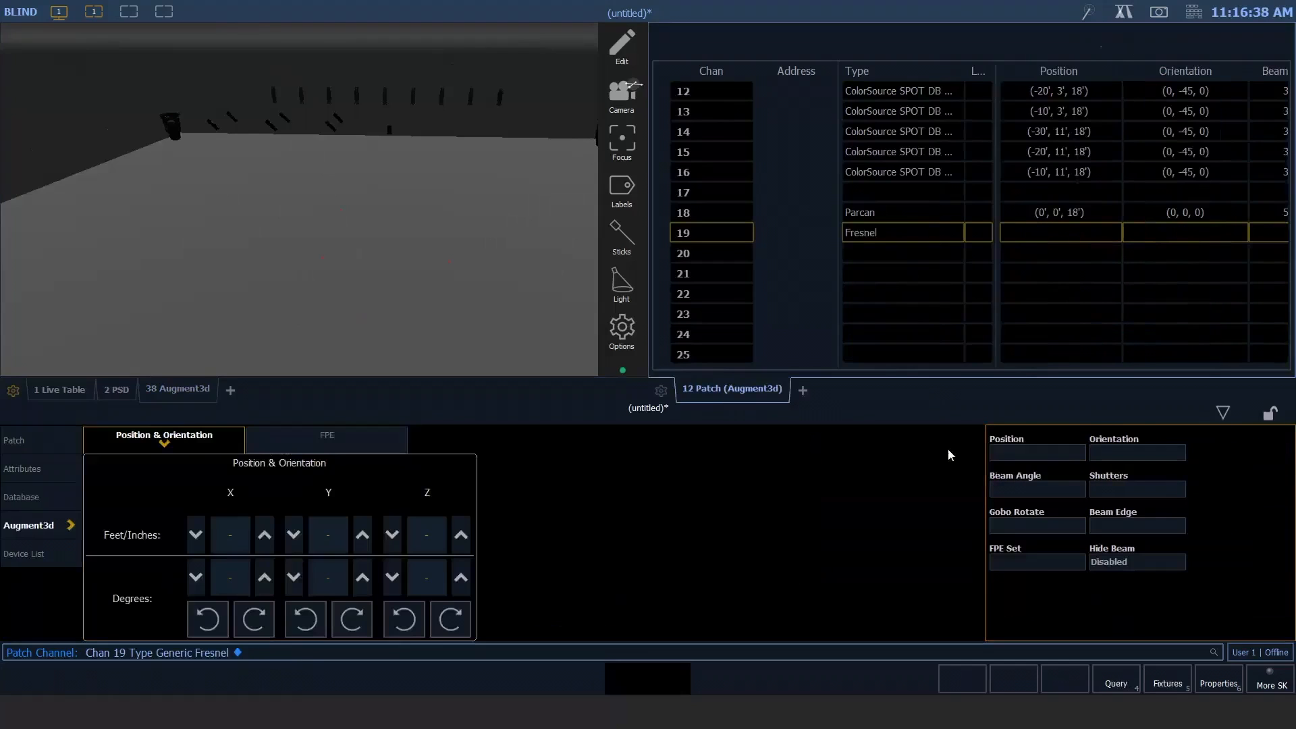
{"action": "left_click", "coordinate": [415, 535]}
{"action": "type", "text": "20"}
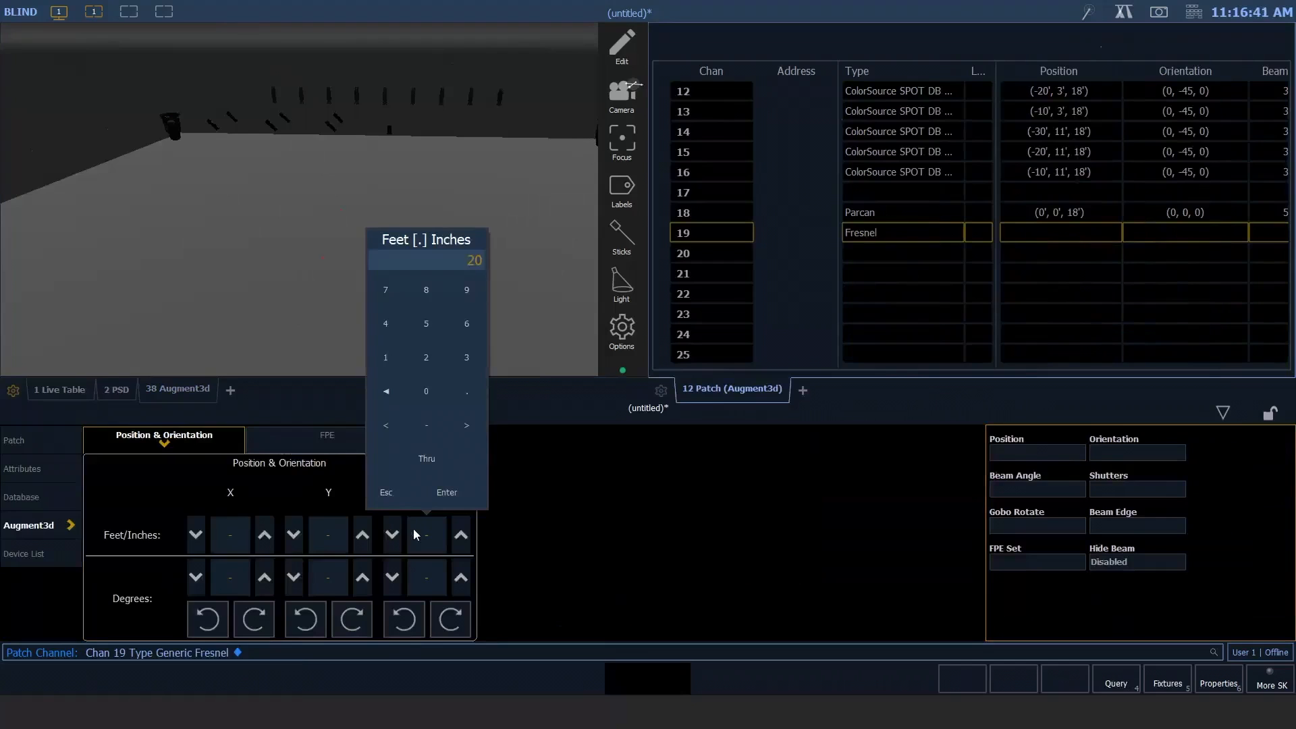
{"action": "key", "text": "Return"}
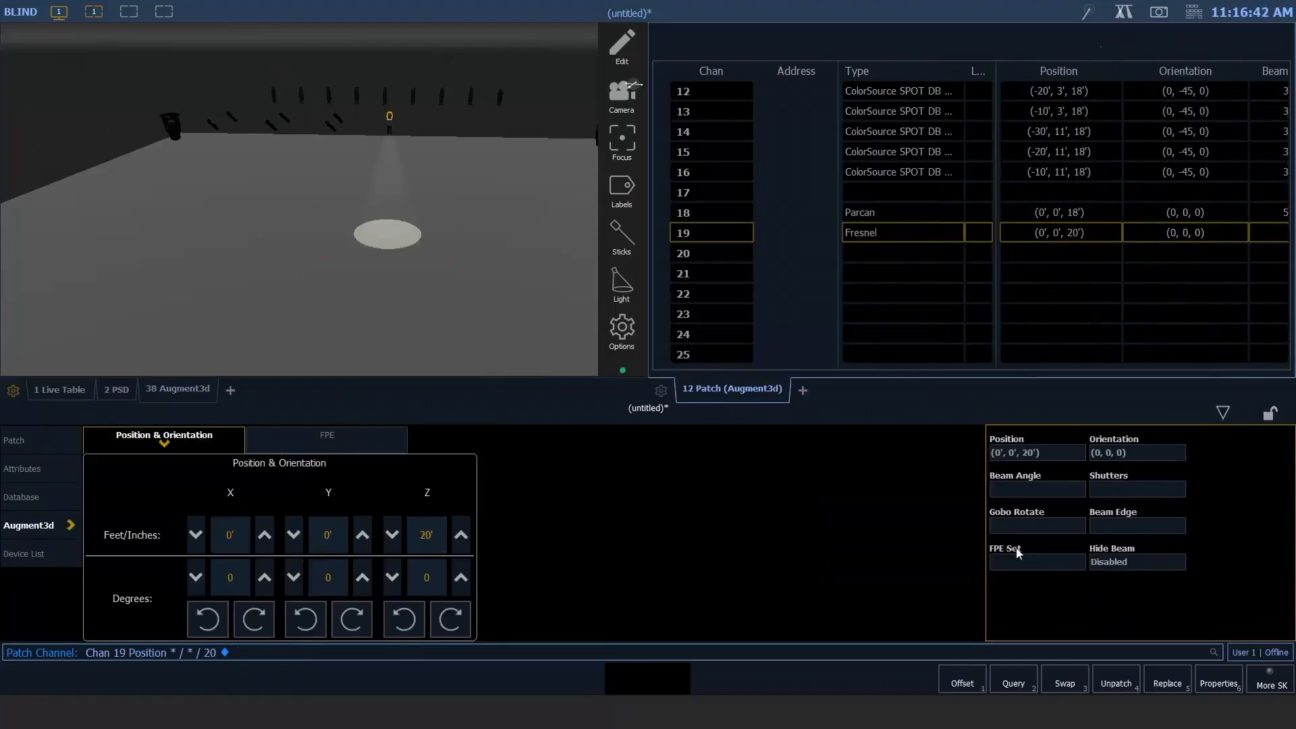
Step: Set the beam angle of the Fresnel on channel 19 to 50 degrees and its beam edge to 0
{"action": "left_click", "coordinate": [1010, 487]}
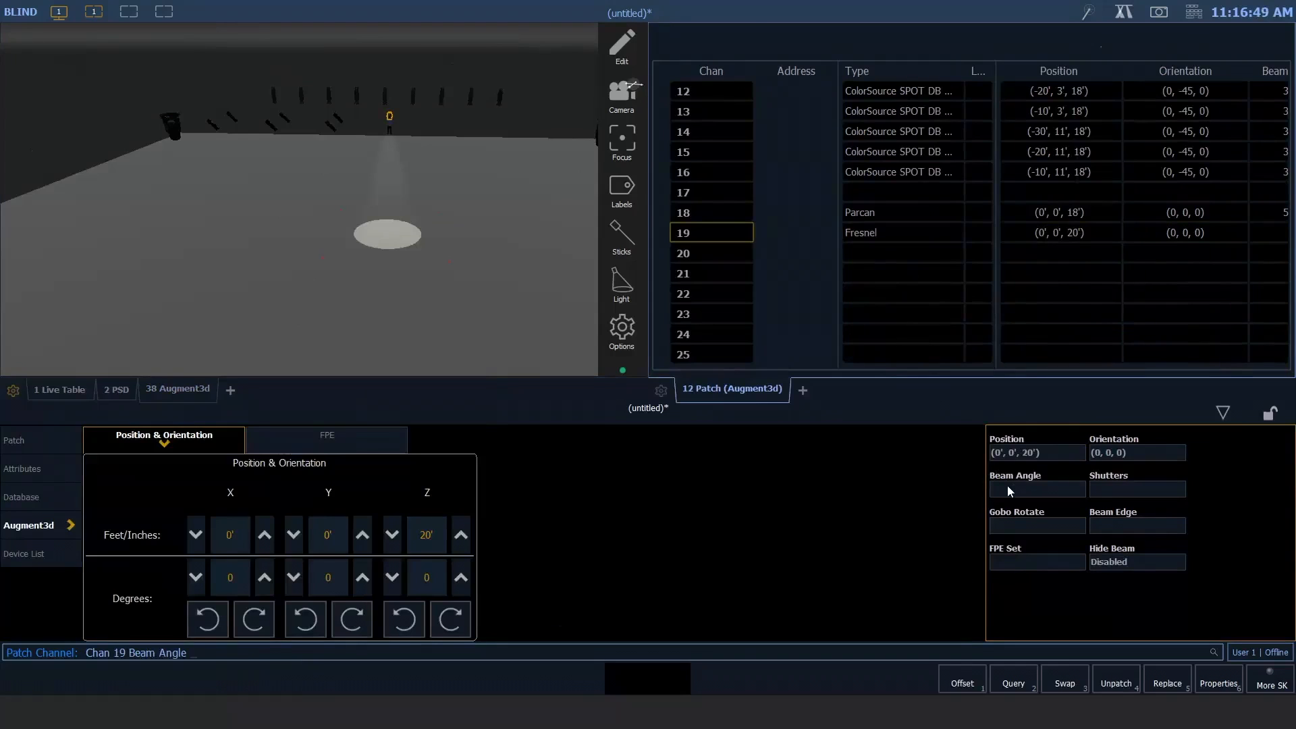
{"action": "type", "text": "50"}
{"action": "key", "text": "Return"}
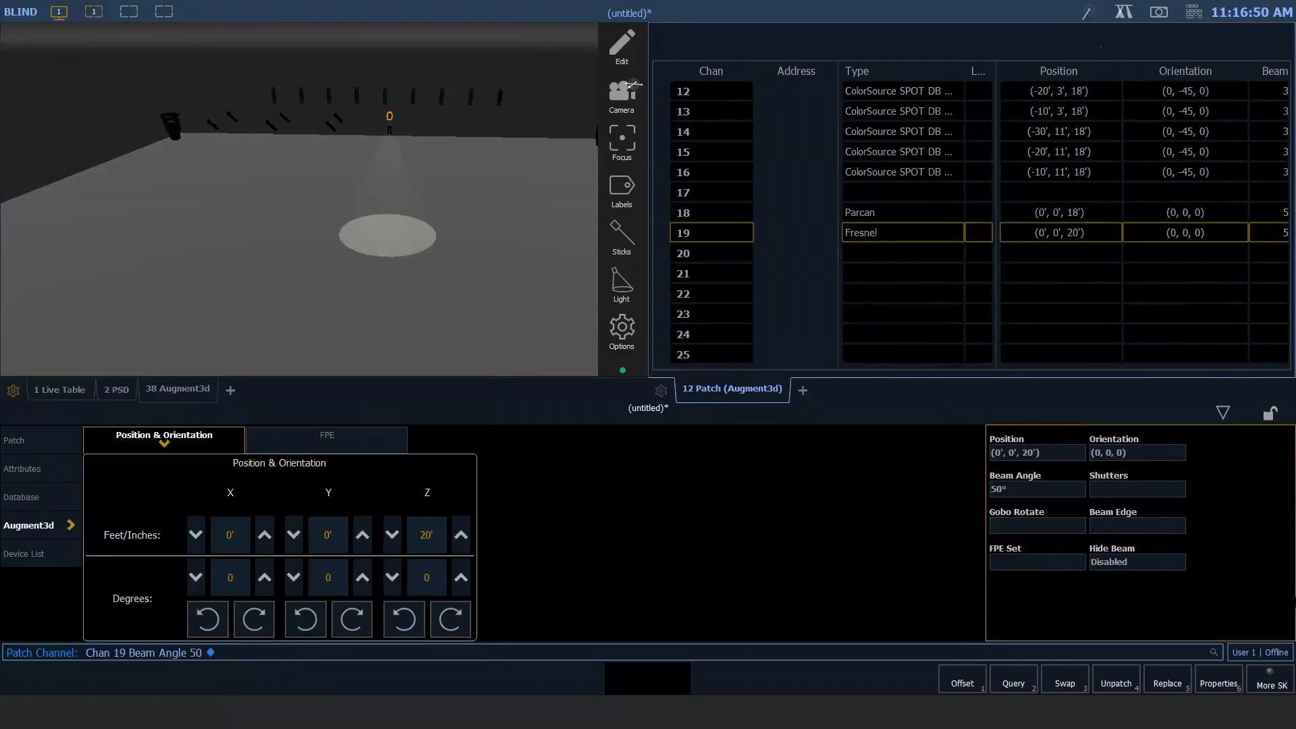
{"action": "left_click", "coordinate": [1118, 527]}
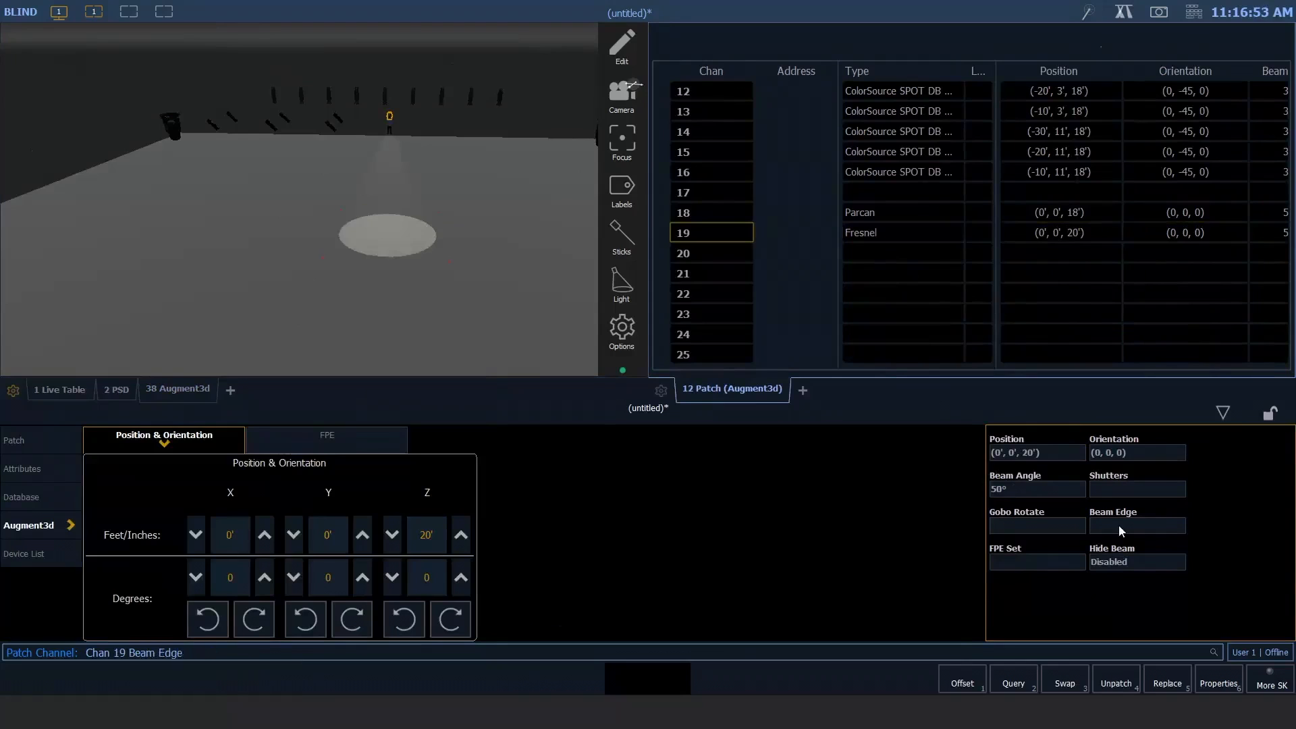
{"action": "type", "text": "0"}
{"action": "key", "text": "Return"}
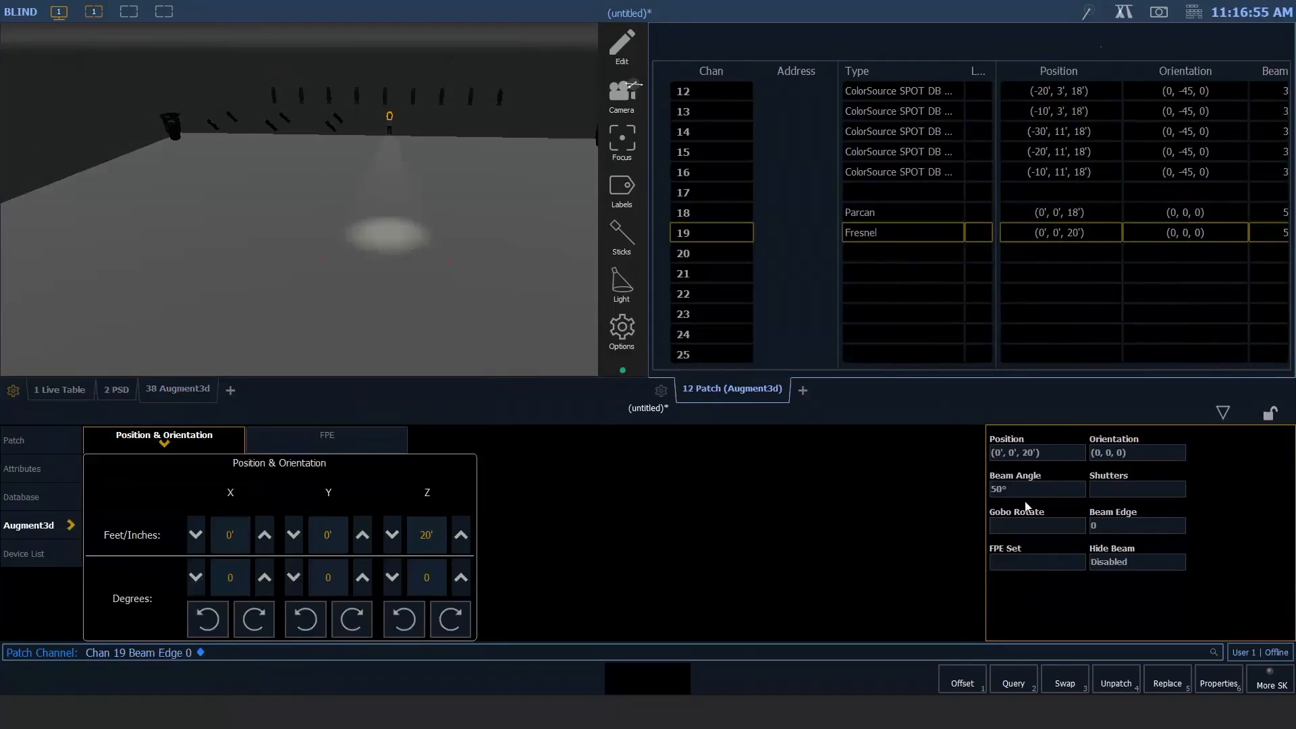
Step: Narrow the beam angle of the Fresnel on channel 19 to 19 degrees
{"action": "left_click", "coordinate": [1041, 488]}
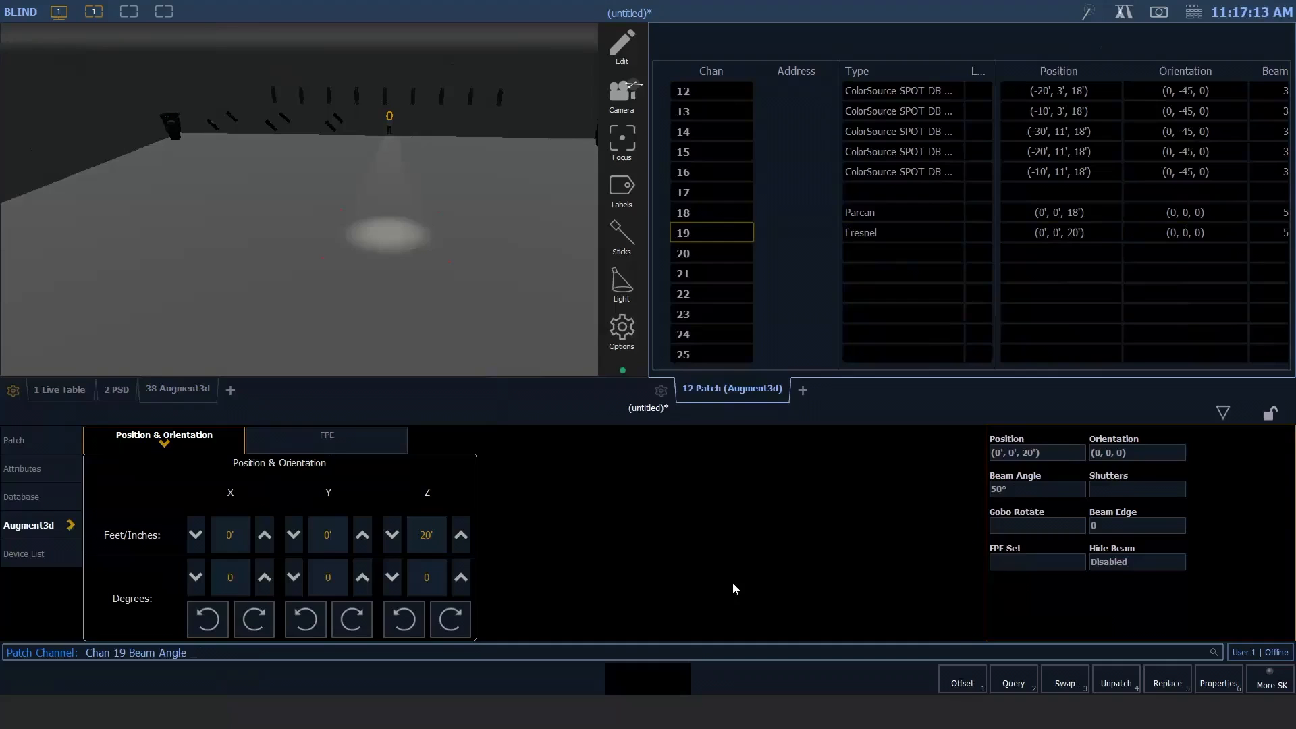
{"action": "left_click", "coordinate": [1003, 491]}
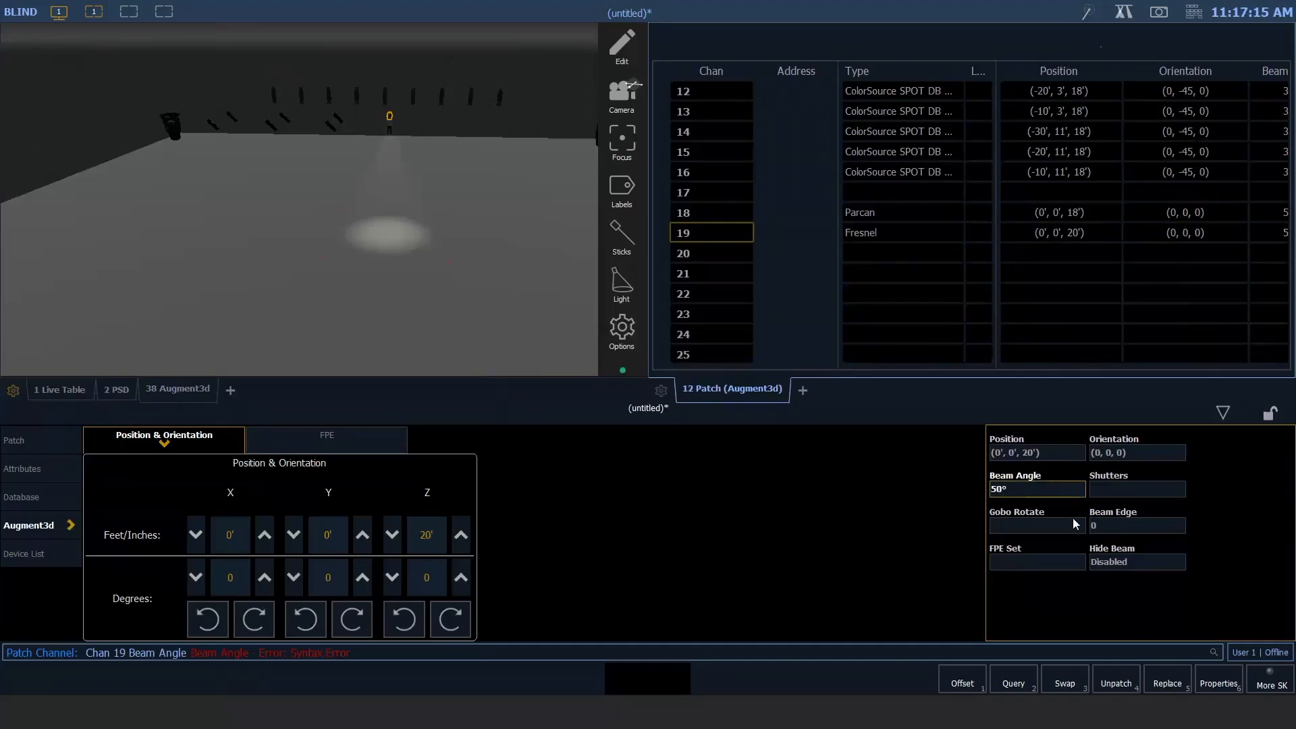
{"action": "type", "text": "19 Beam Angle 19"}
{"action": "key", "text": "Return"}
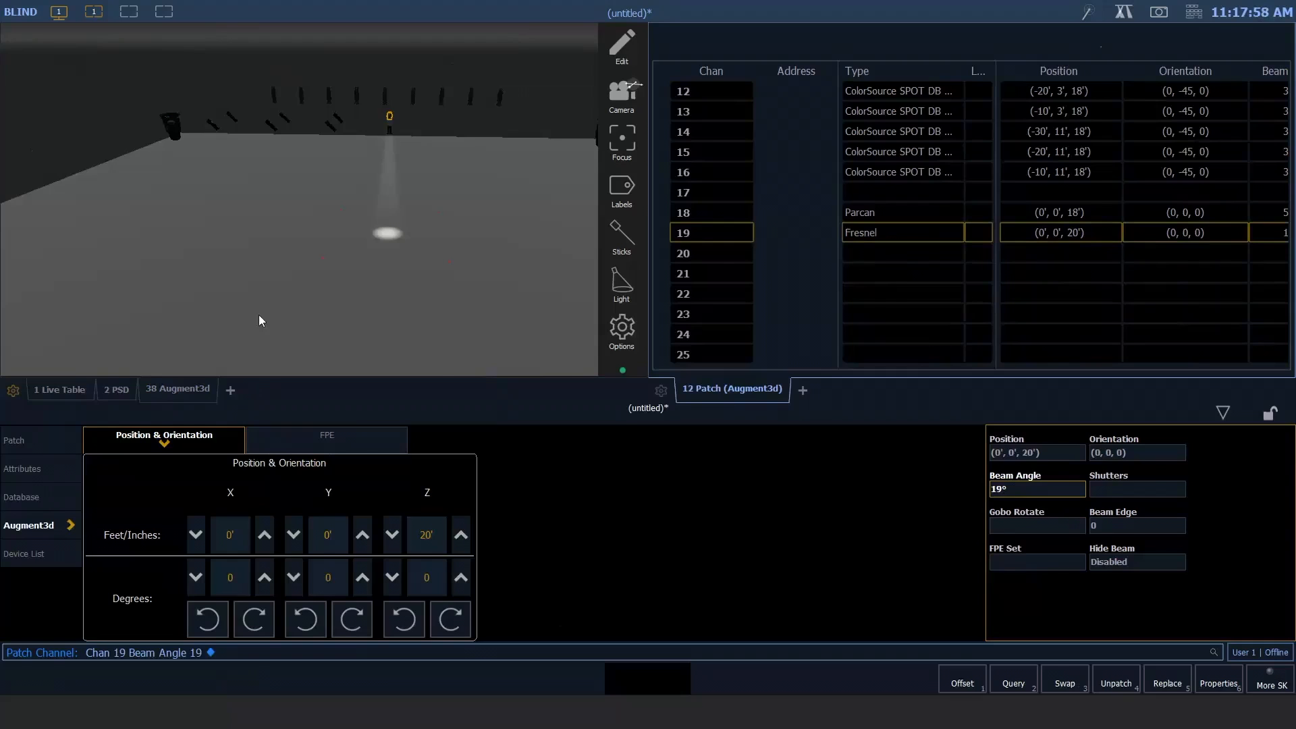
Step: Switch to live mode with the Augment3d view active and try to enter a park command for channel 101
{"action": "key", "text": "F1"}
{"action": "left_click", "coordinate": [200, 391]}
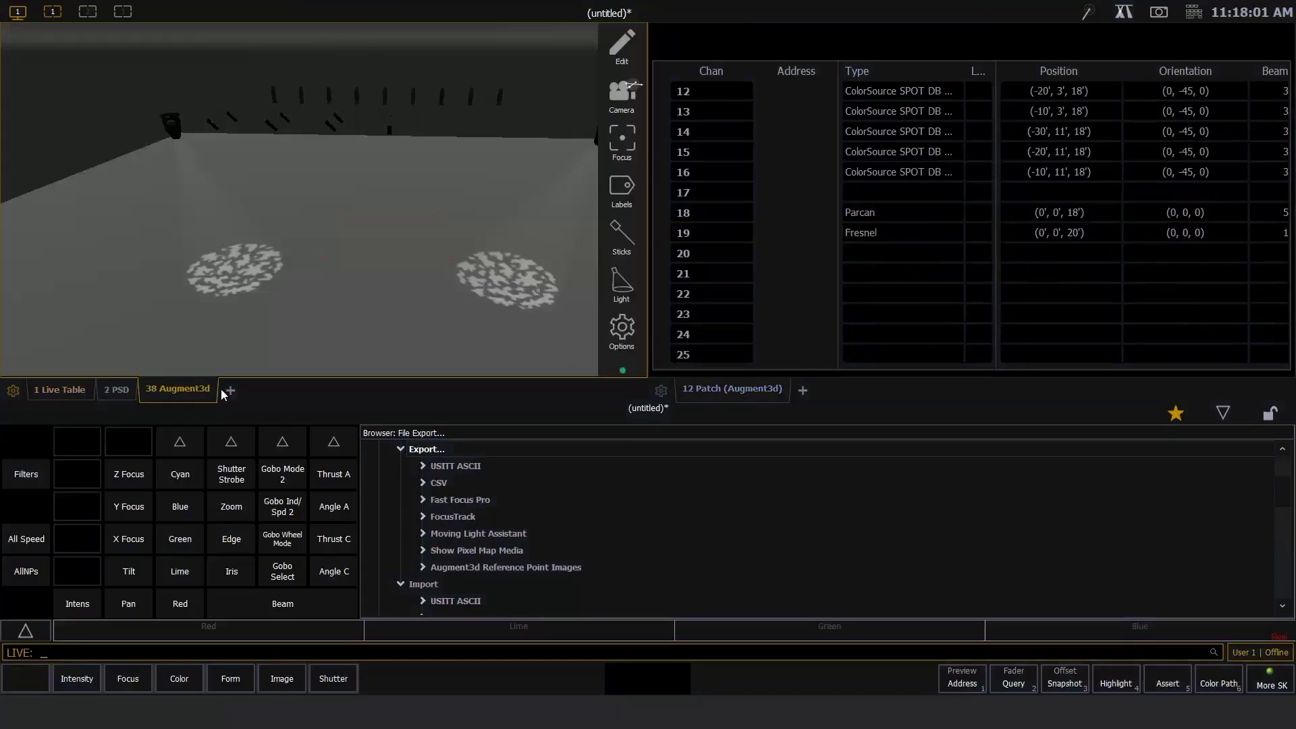
{"action": "type", "text": "1"}
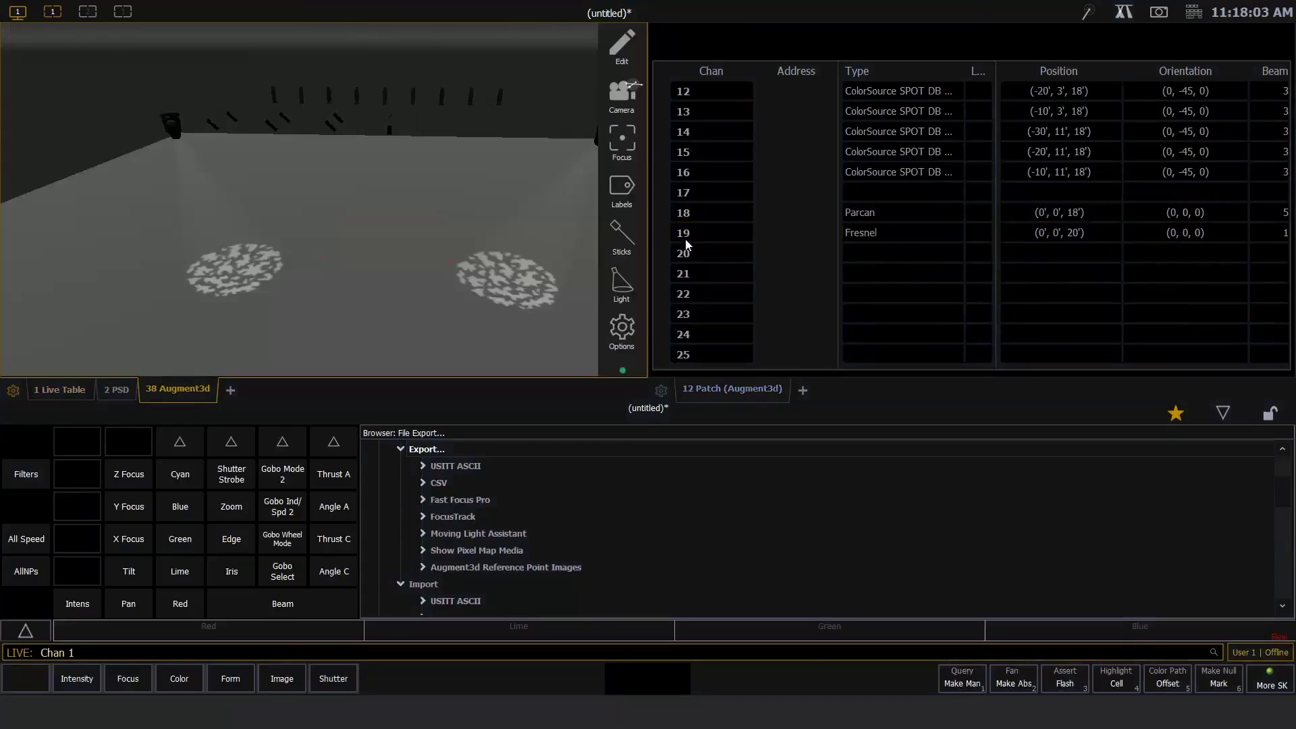
{"action": "key", "text": "BackSpace"}
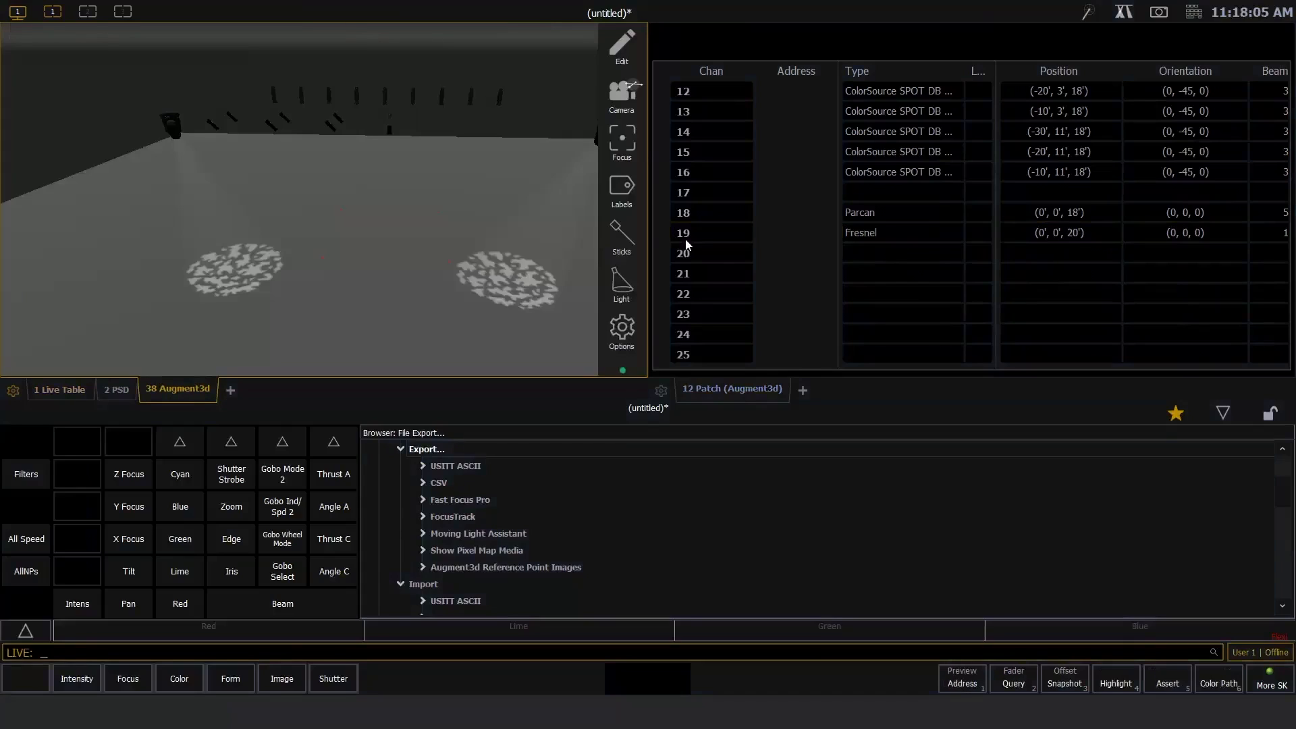
{"action": "type", "text": "101"}
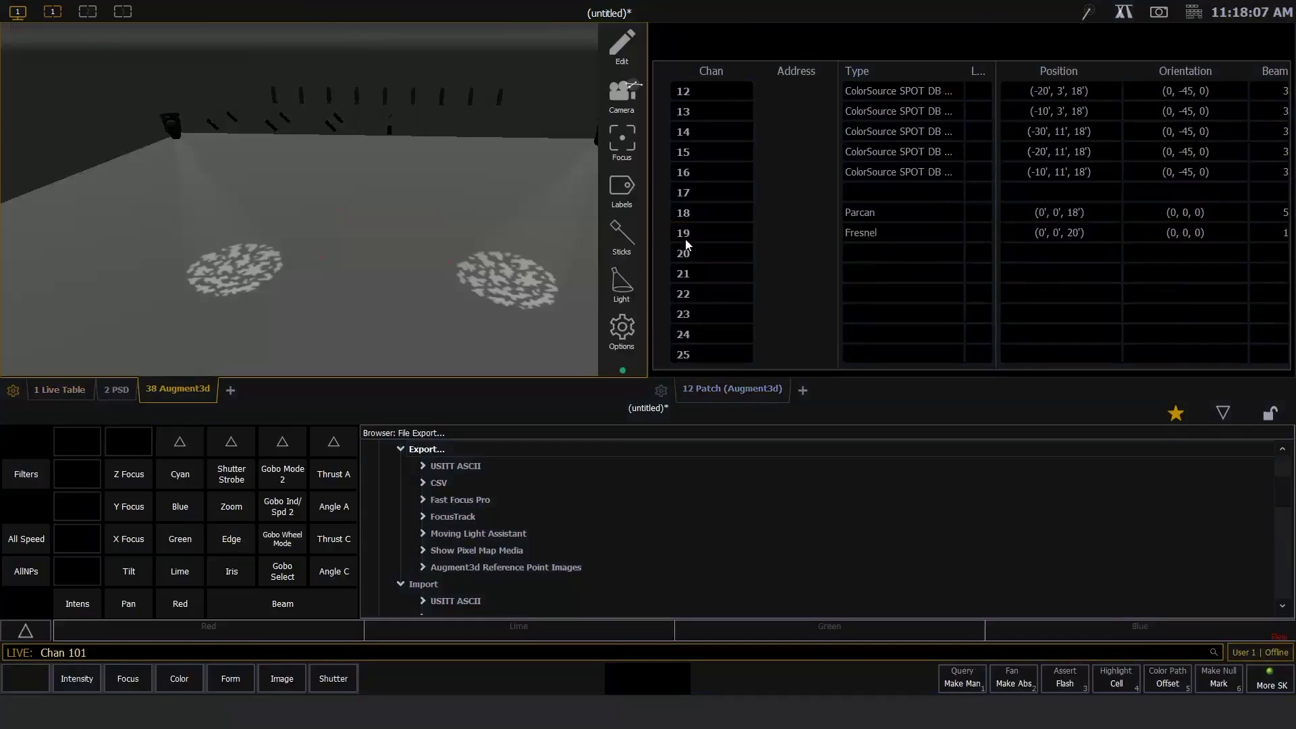
{"action": "type", "text": " @ Part - Error: Syntax Error"}
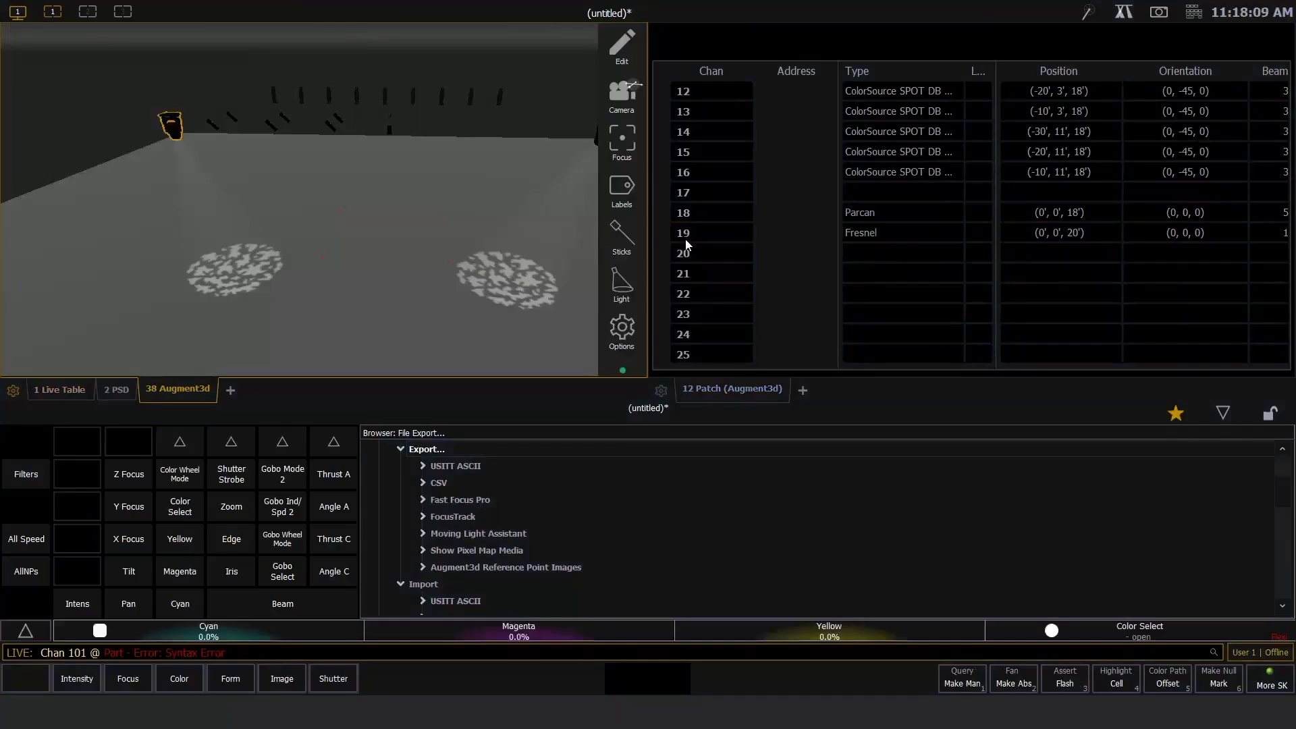
Step: Re-enter channel 101 without a level, park it with the virtual keypad, and close the keypad
{"action": "type", "text": "01 @ 0"}
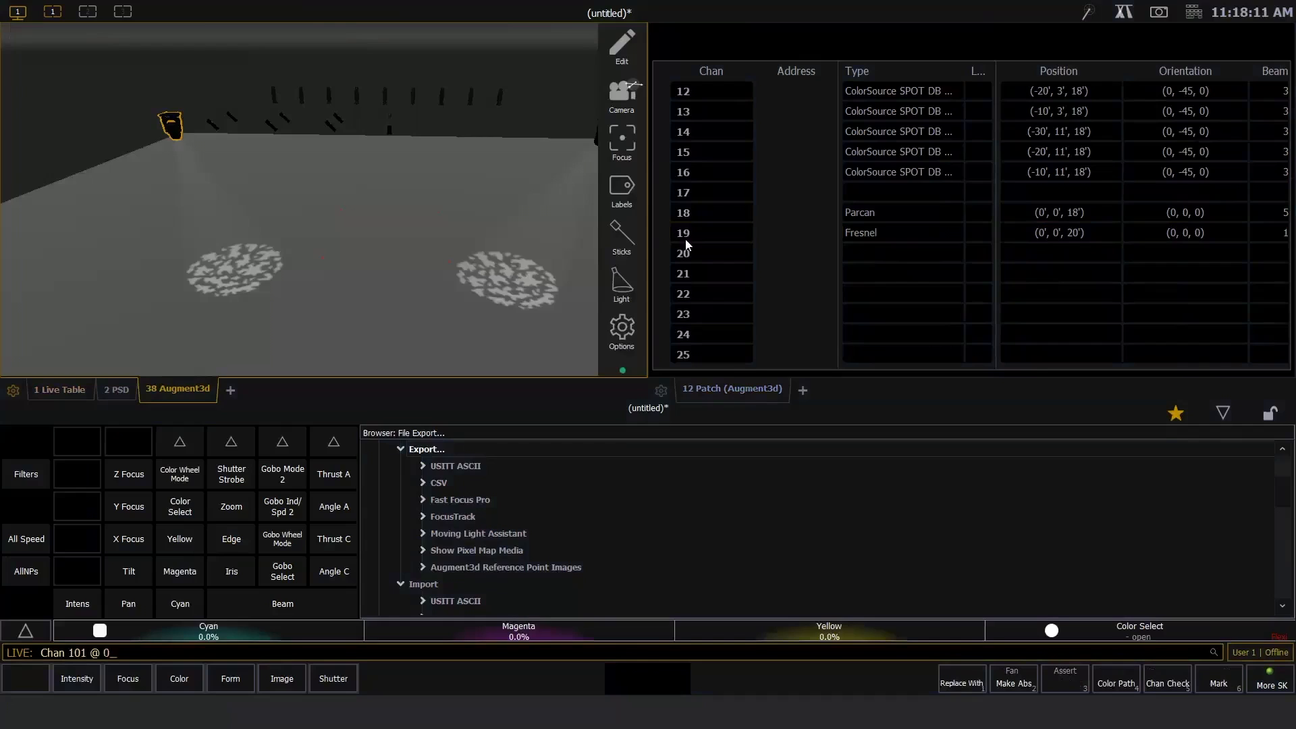
{"action": "key", "text": "ctrl+k"}
{"action": "key", "text": "BackSpace"}
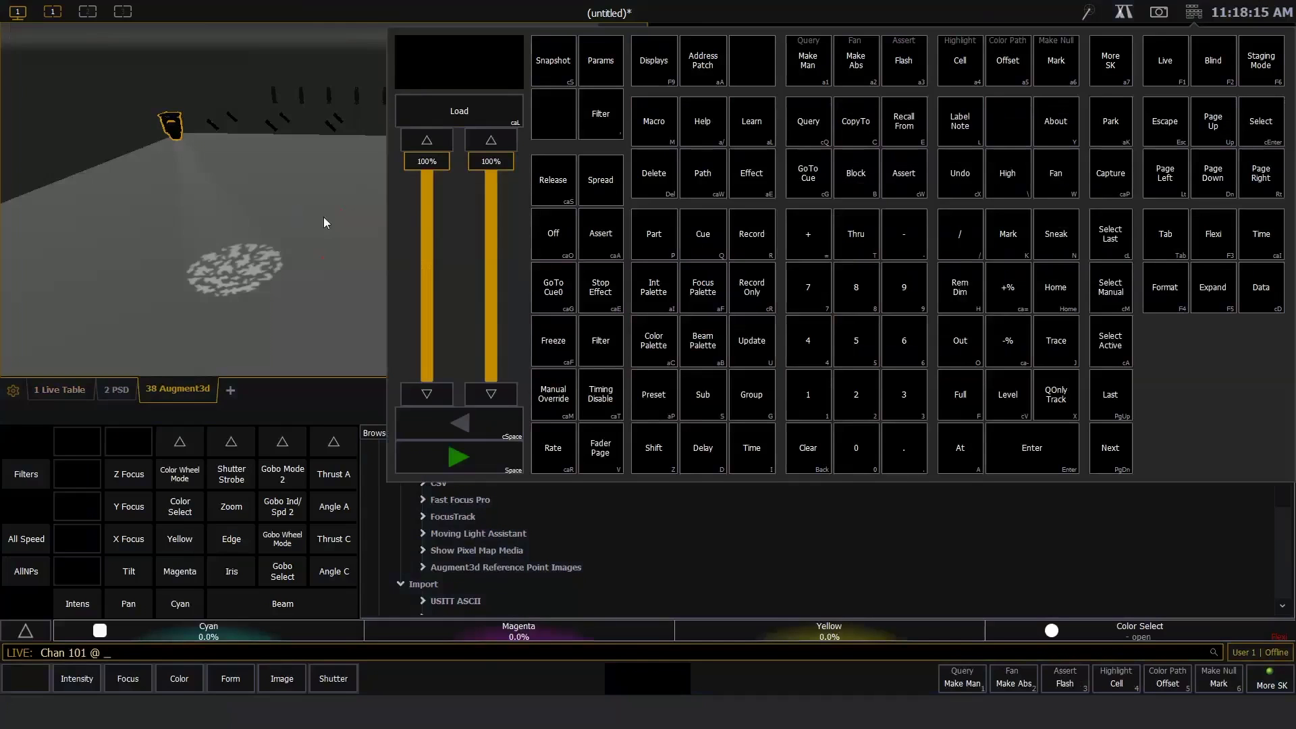
{"action": "left_click", "coordinate": [1192, 17]}
{"action": "left_click", "coordinate": [1192, 17]}
{"action": "left_click", "coordinate": [1193, 17]}
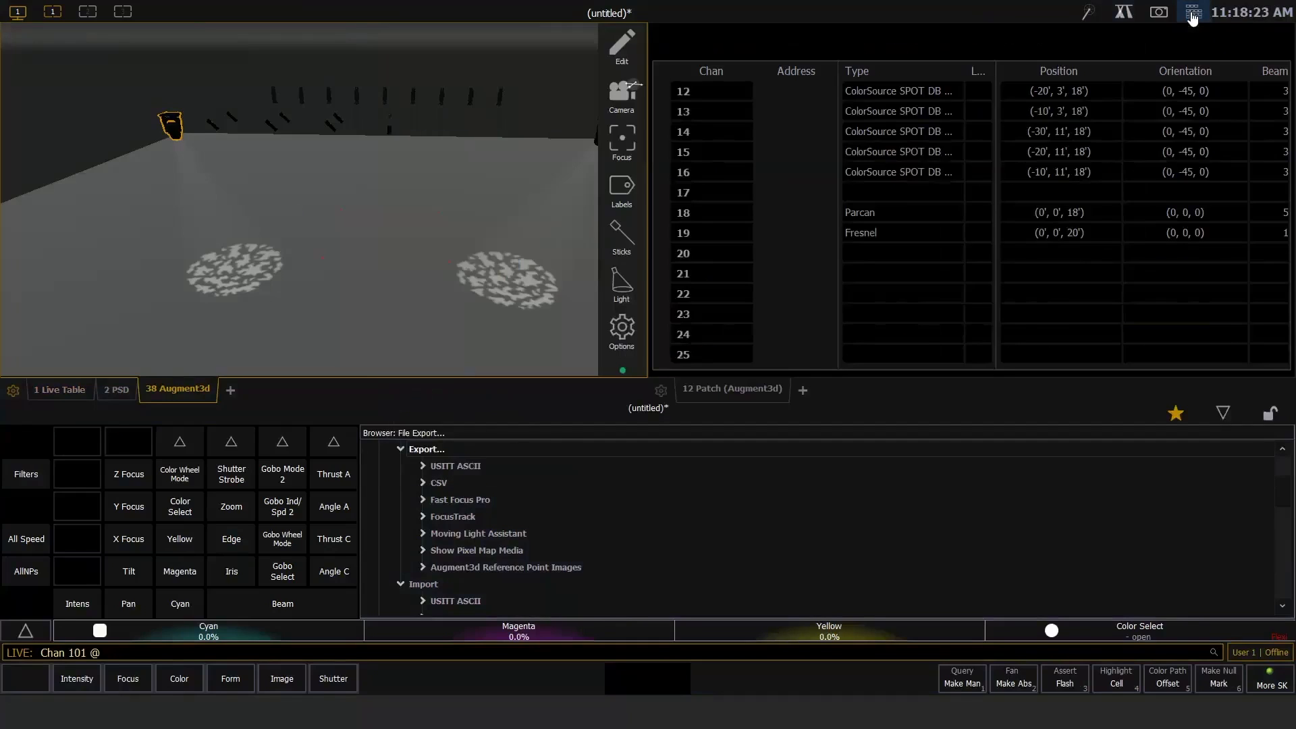
{"action": "left_click", "coordinate": [1192, 17]}
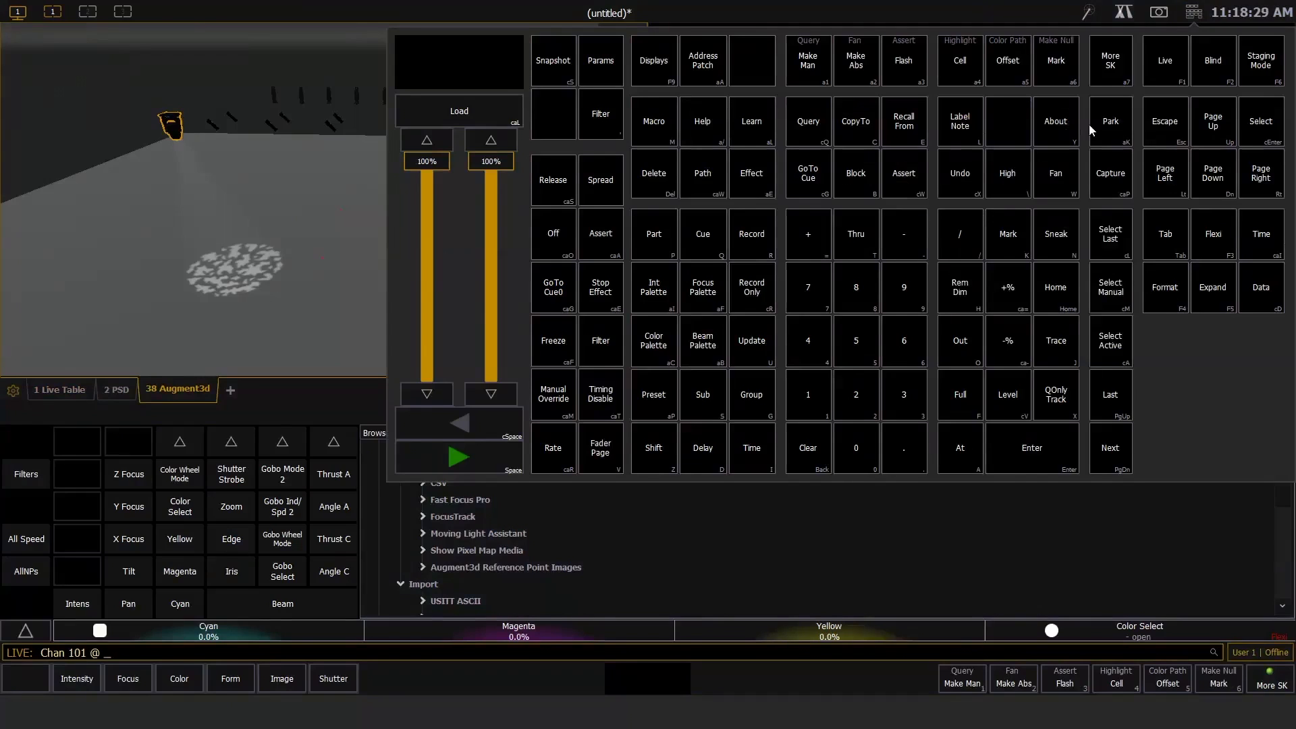
{"action": "left_click", "coordinate": [1107, 126]}
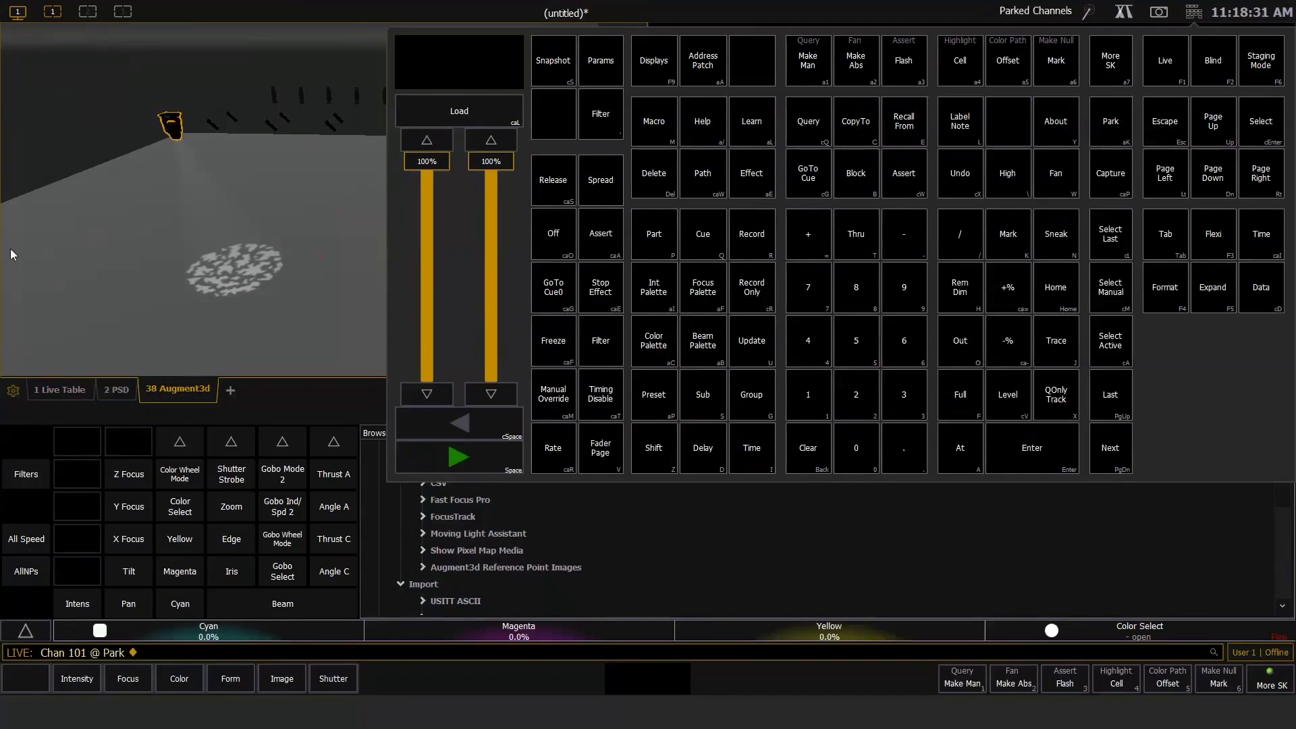
{"action": "left_click", "coordinate": [1195, 24]}
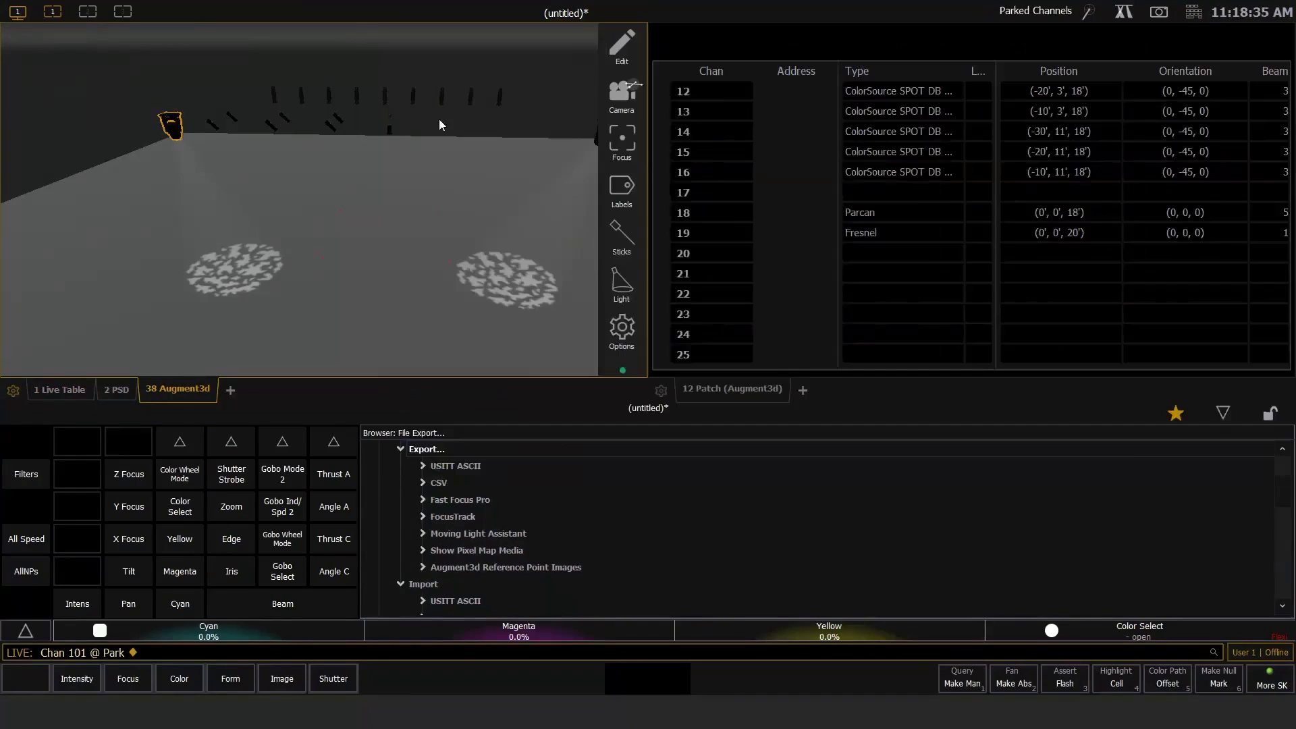
Step: Clear the channel selection and bring up the live table of channels
{"action": "left_click", "coordinate": [332, 231]}
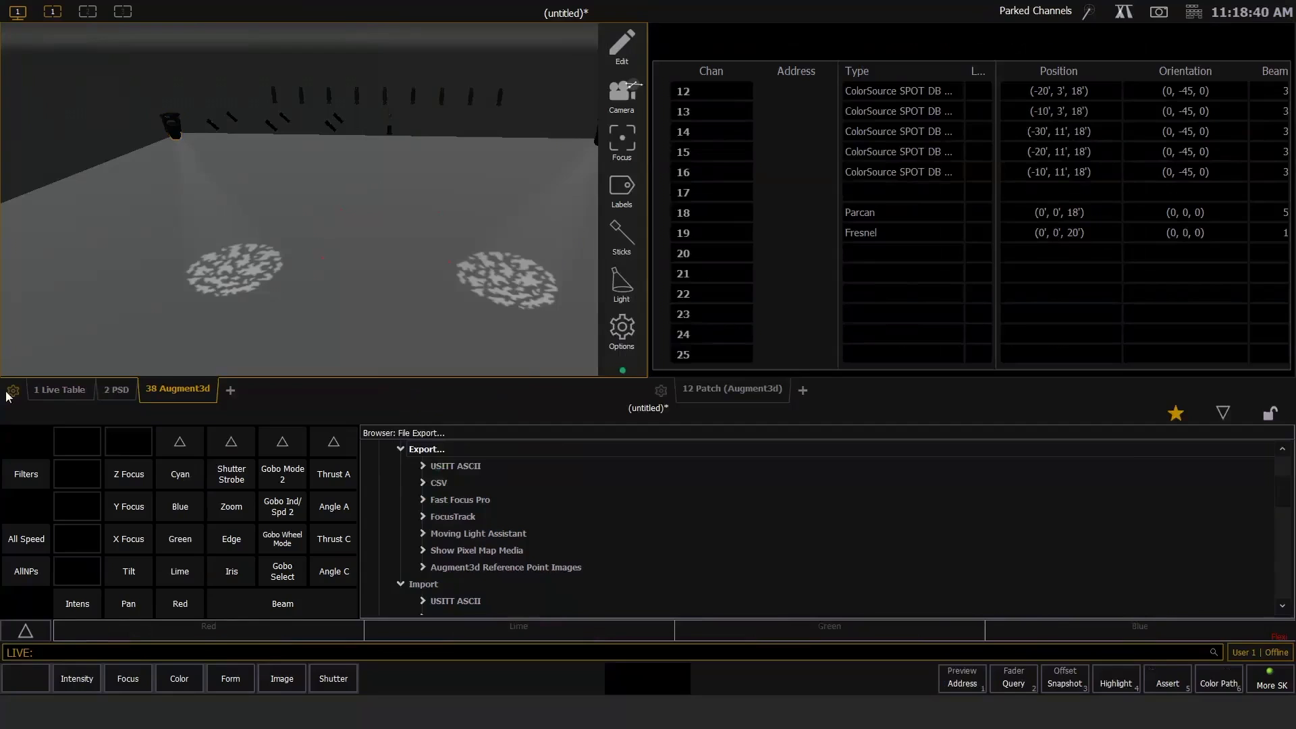
{"action": "left_click", "coordinate": [58, 394]}
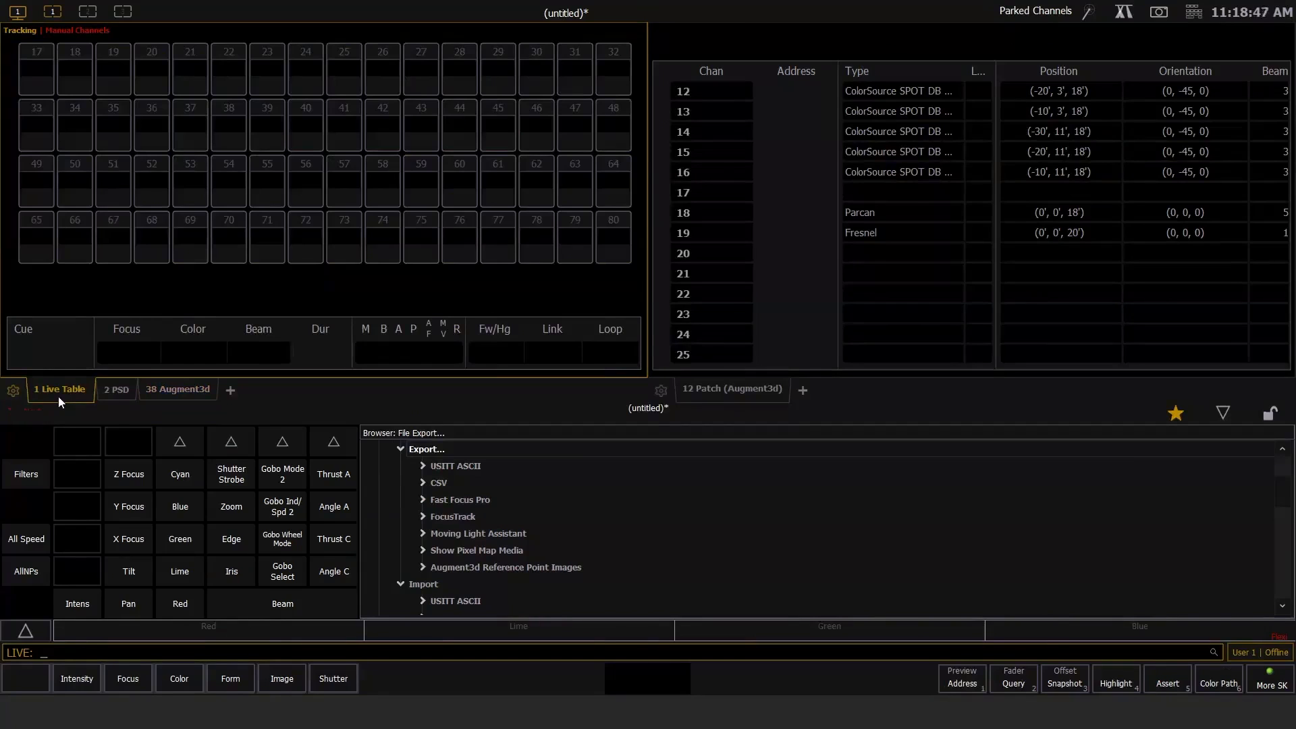
Step: Move the live table to the second workspace, show Augment3d in the first, and select channel 101
{"action": "key", "text": "Tab+Page_Down"}
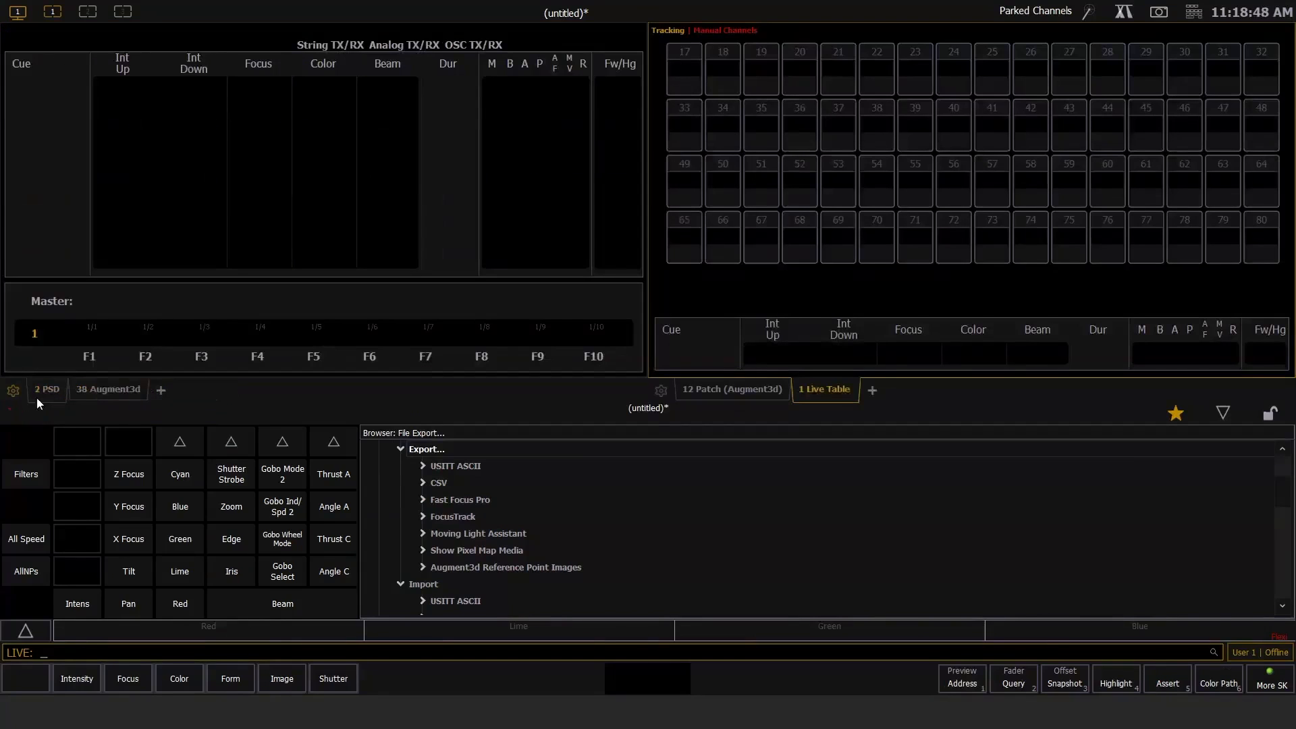
{"action": "left_click", "coordinate": [141, 386]}
{"action": "type", "text": "101"}
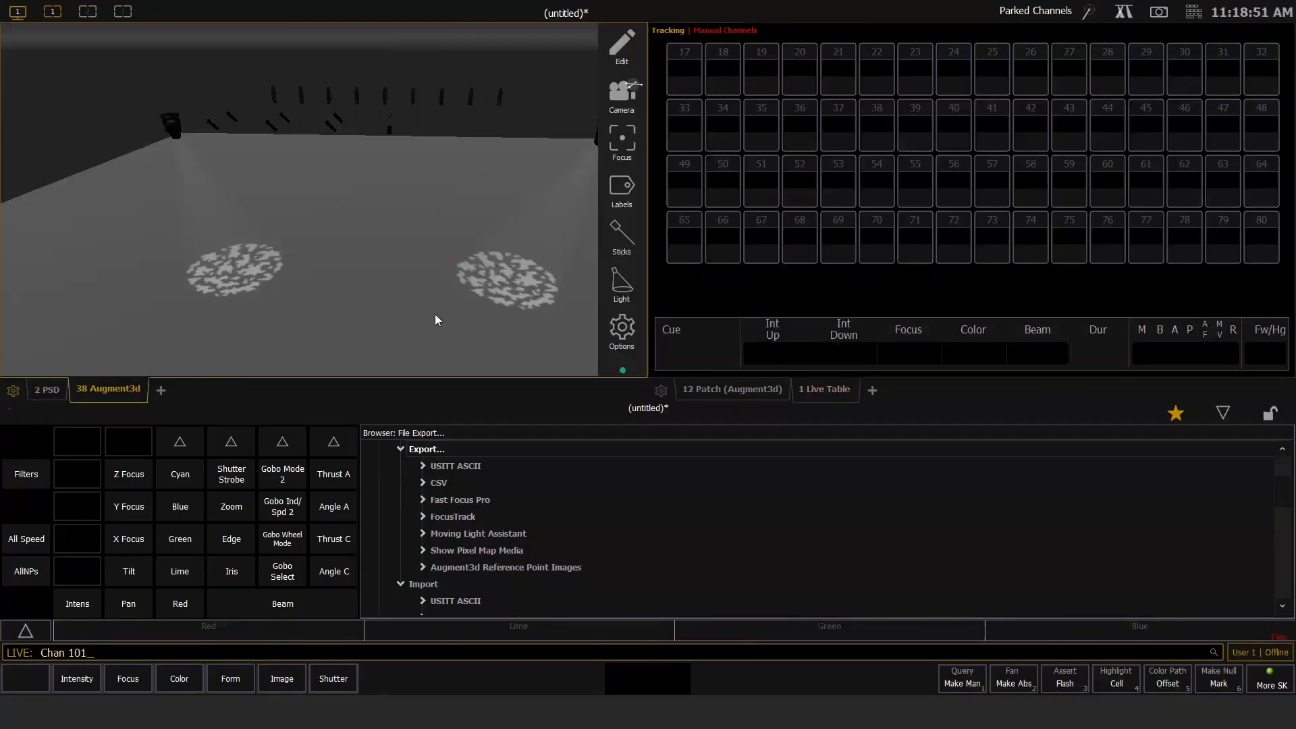
{"action": "key", "text": "Return"}
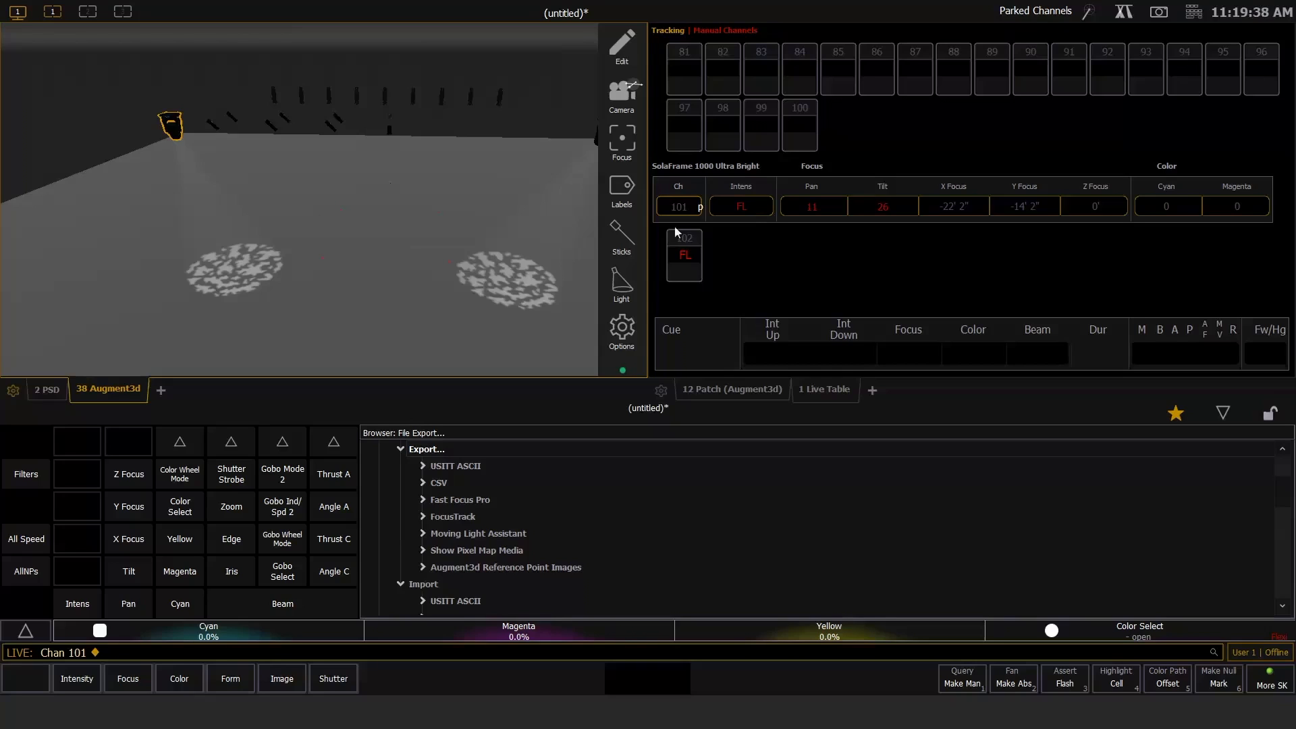
Step: Switch the patch to a full single workspace and open the physical data of the show's fixture types
{"action": "left_click", "coordinate": [736, 387]}
{"action": "left_click", "coordinate": [59, 12]}
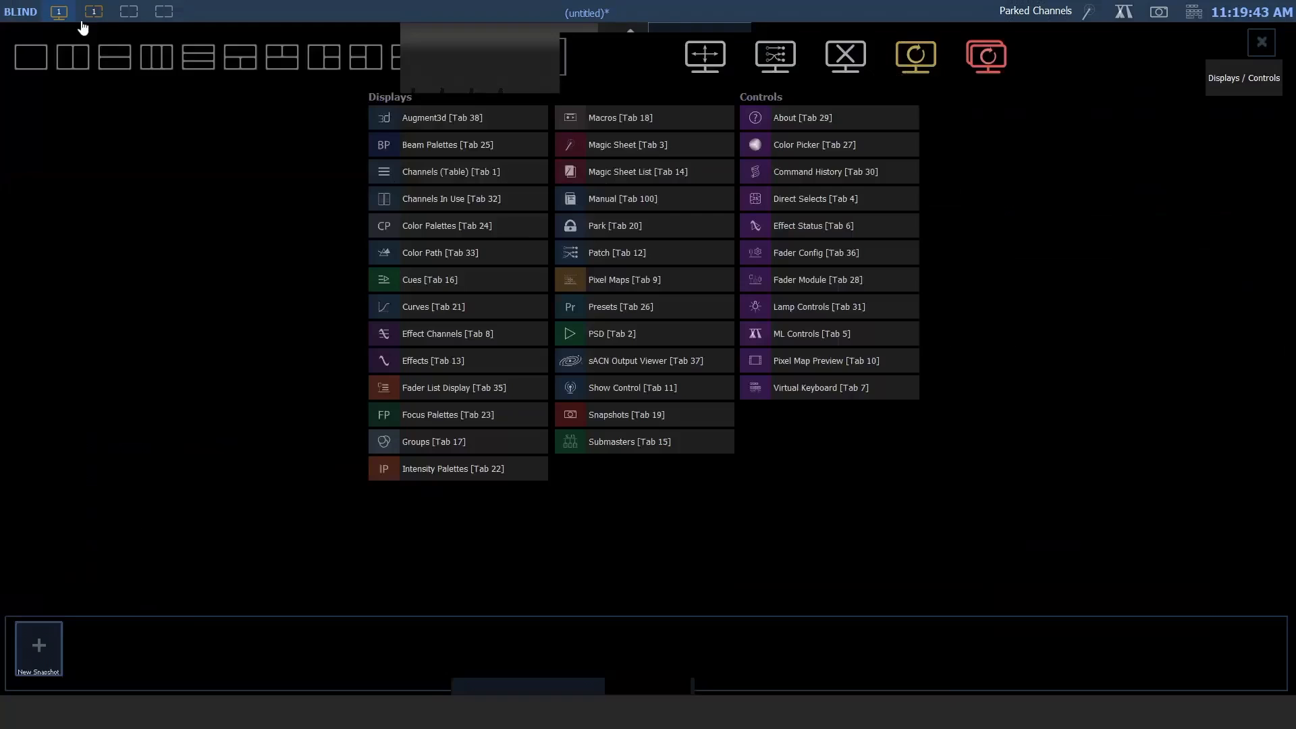
{"action": "left_click", "coordinate": [42, 57]}
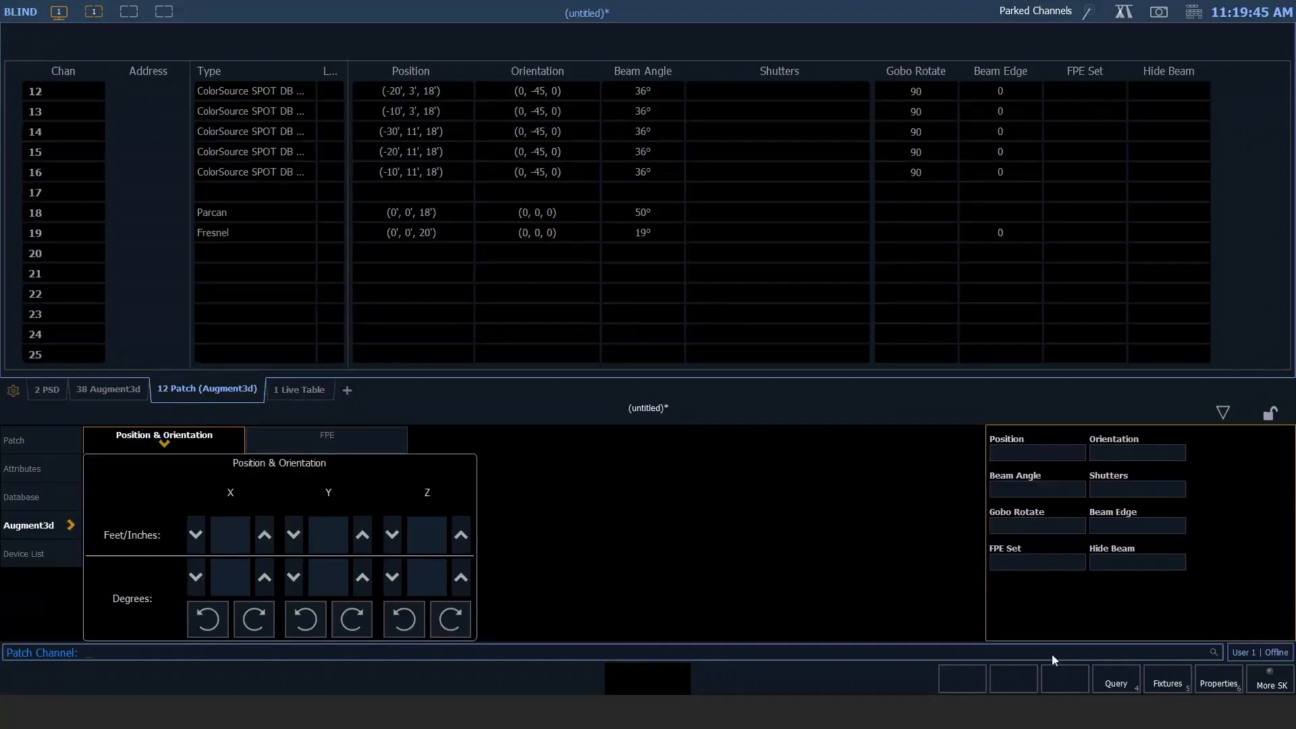
{"action": "left_click", "coordinate": [59, 558]}
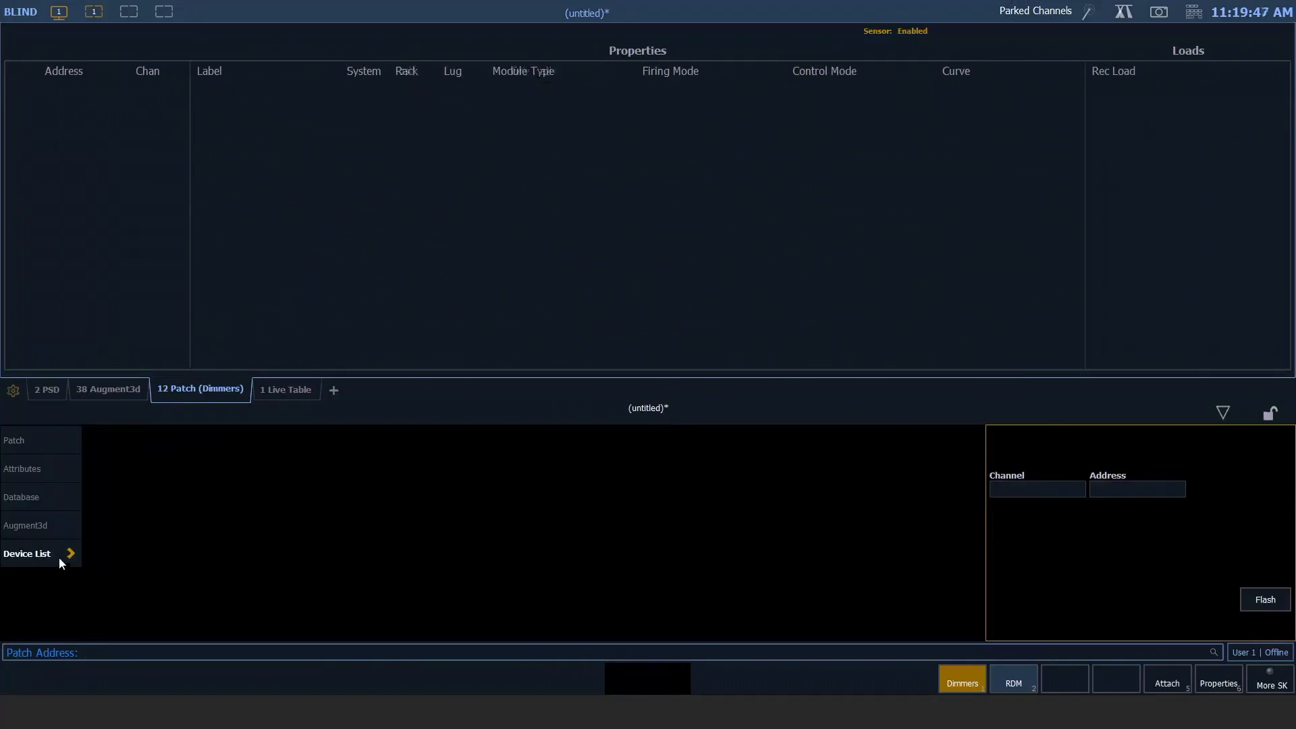
{"action": "left_click", "coordinate": [53, 440]}
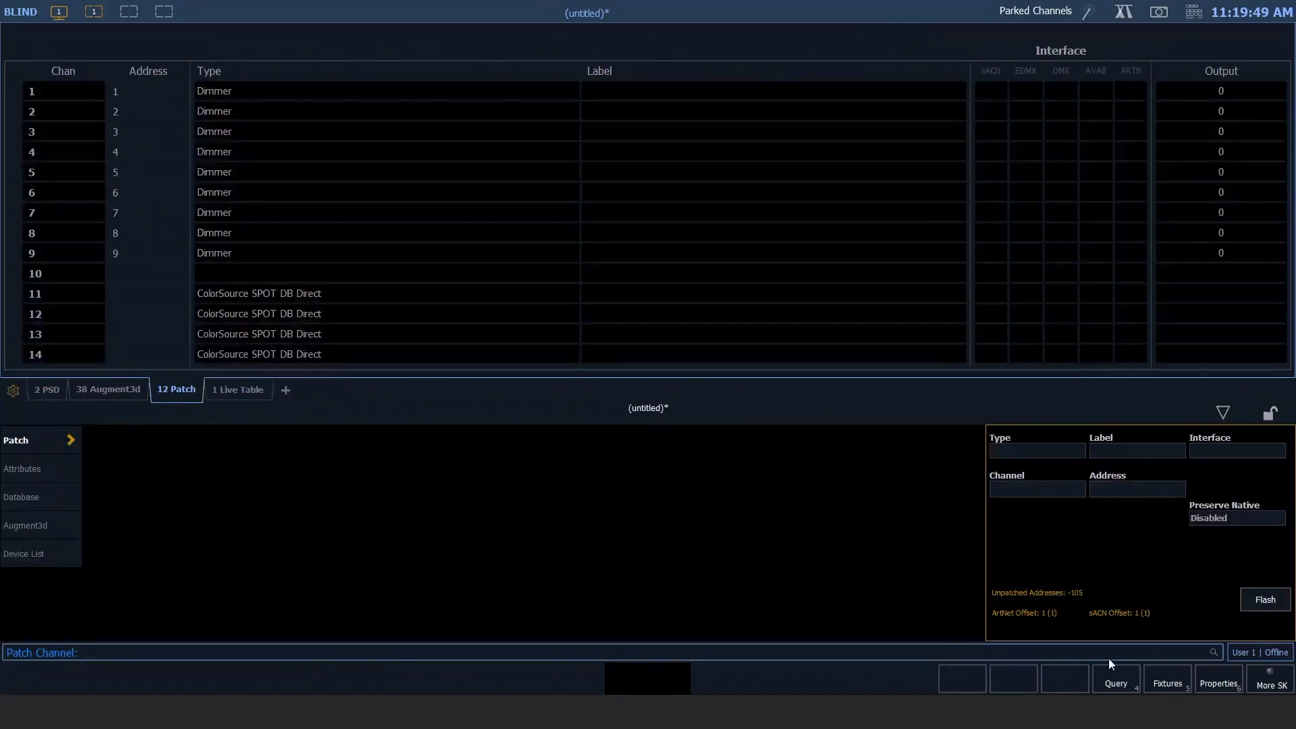
{"action": "left_click", "coordinate": [1167, 683]}
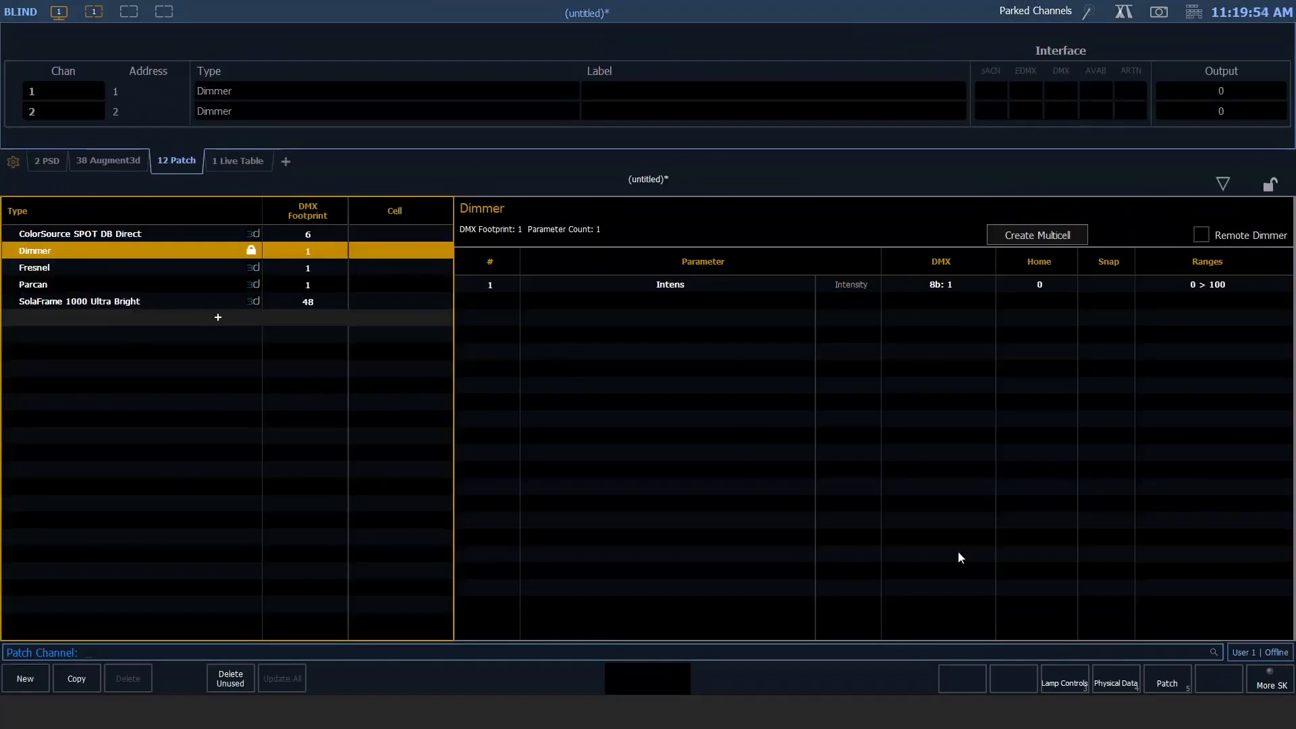
{"action": "left_click", "coordinate": [1126, 683]}
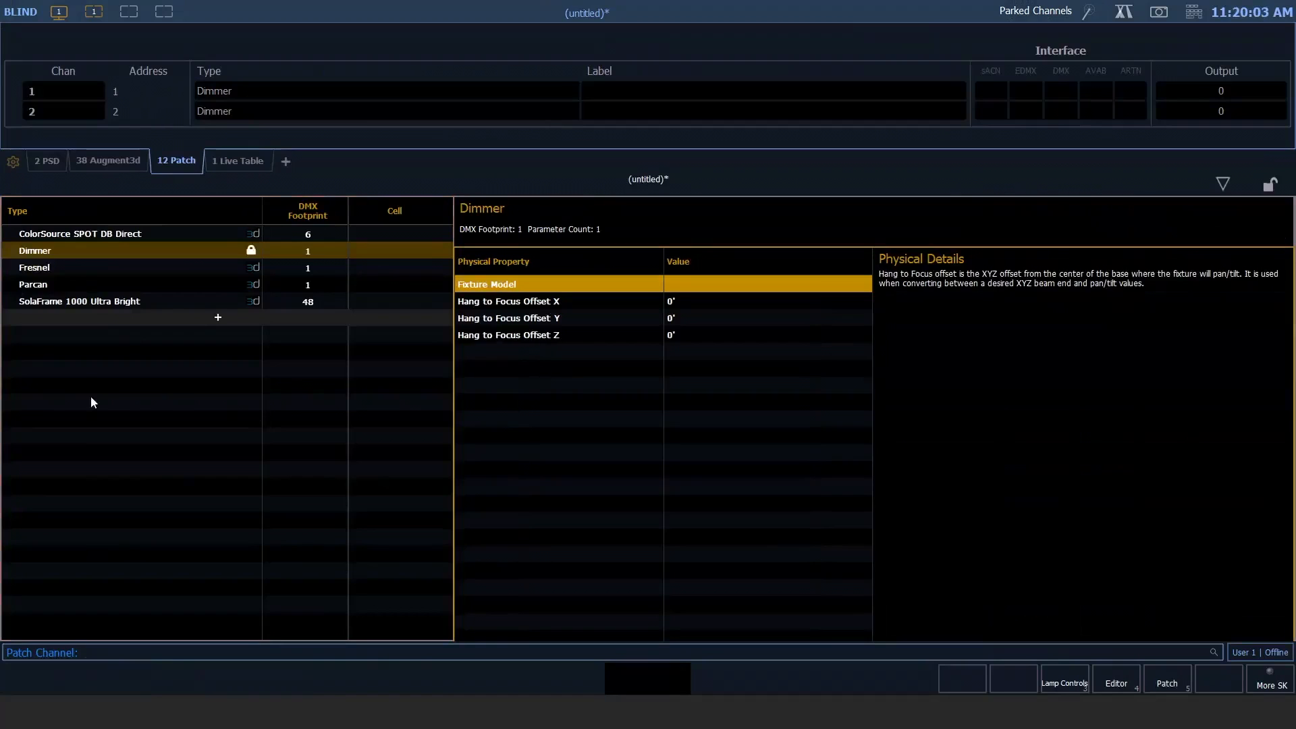
Step: Compare the fixture model and hang-to-focus offsets of the Fresnel, Parcan, Dimmer, ColorSource SPOT and SolaFrame fixture types
{"action": "left_click", "coordinate": [110, 268]}
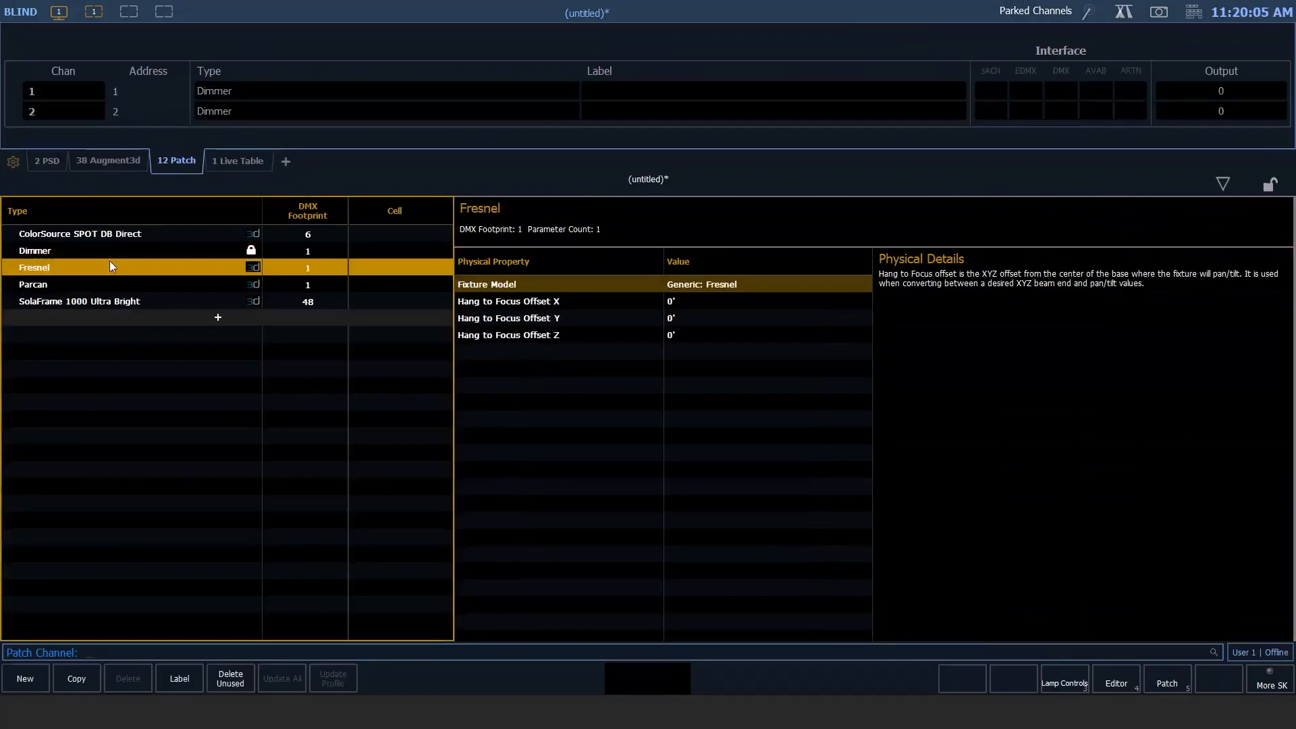
{"action": "left_click", "coordinate": [84, 286]}
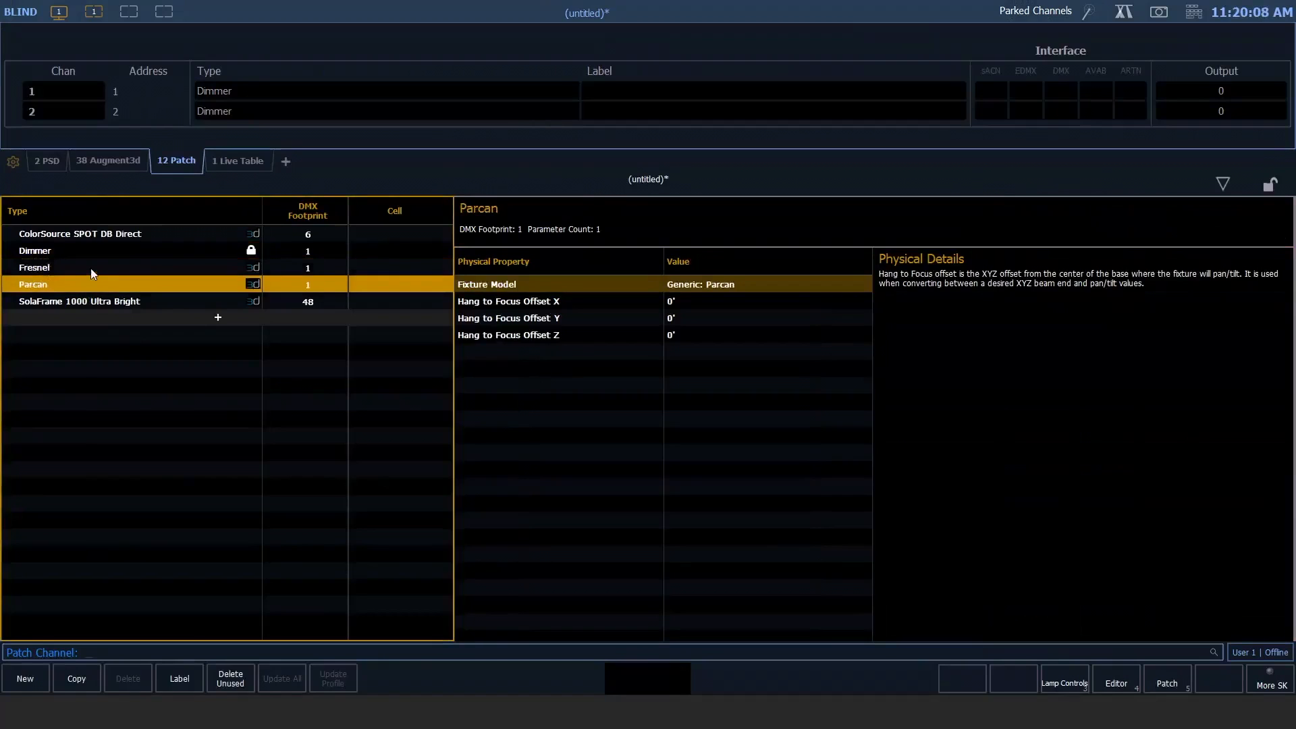
{"action": "left_click", "coordinate": [80, 266]}
{"action": "left_click", "coordinate": [70, 249]}
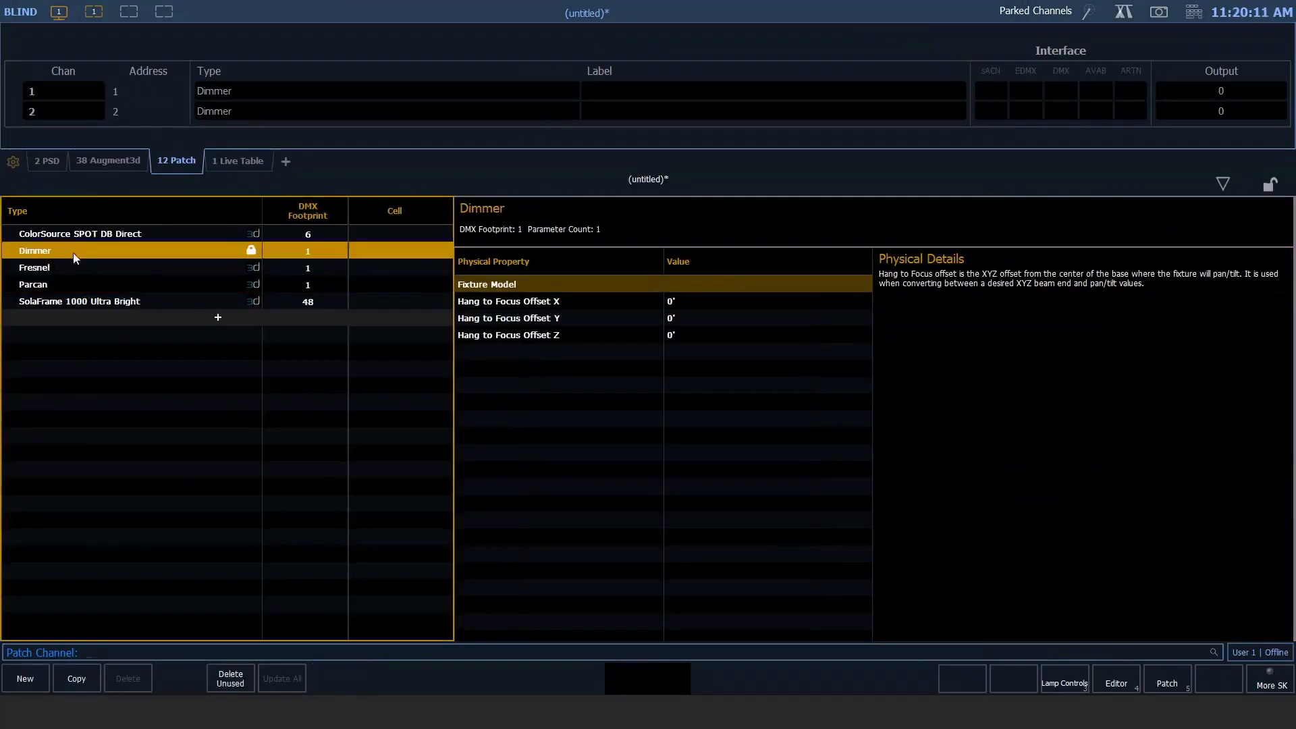
{"action": "left_click", "coordinate": [82, 235]}
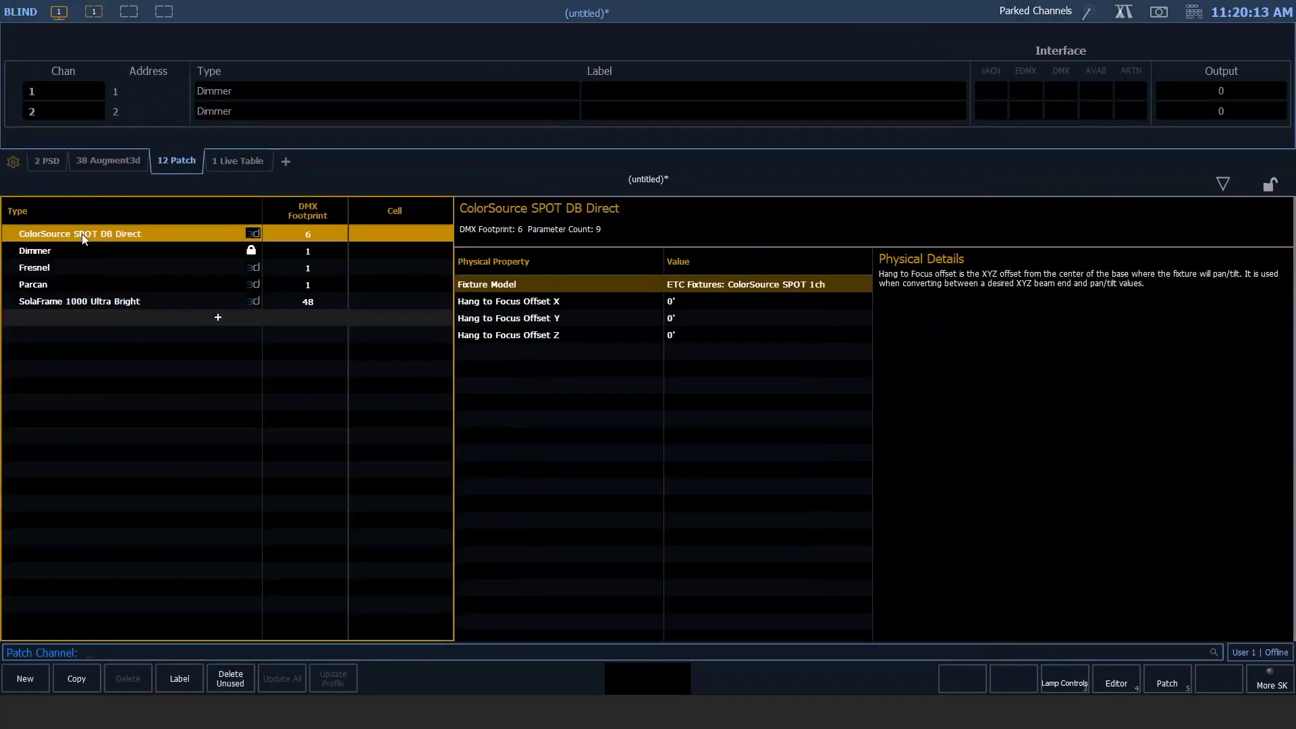
{"action": "left_click", "coordinate": [69, 303]}
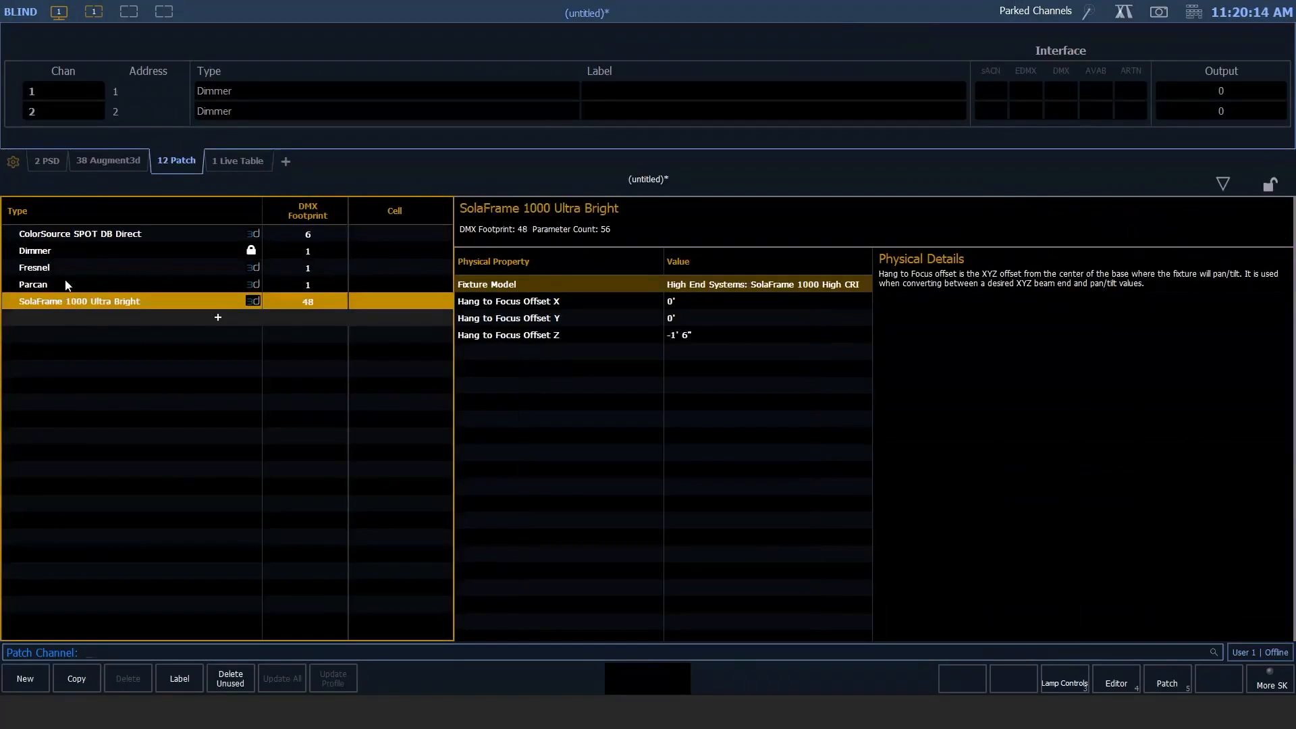
{"action": "left_click", "coordinate": [69, 284]}
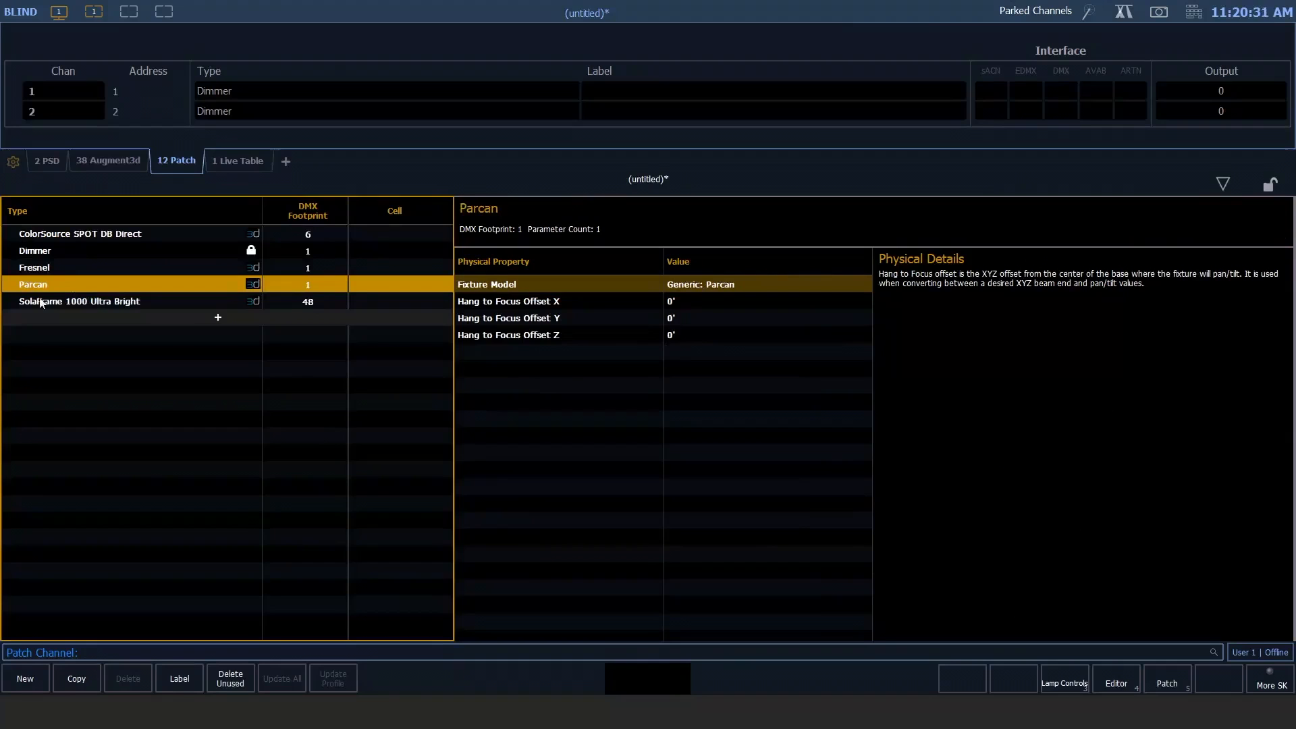
{"action": "left_click", "coordinate": [86, 301]}
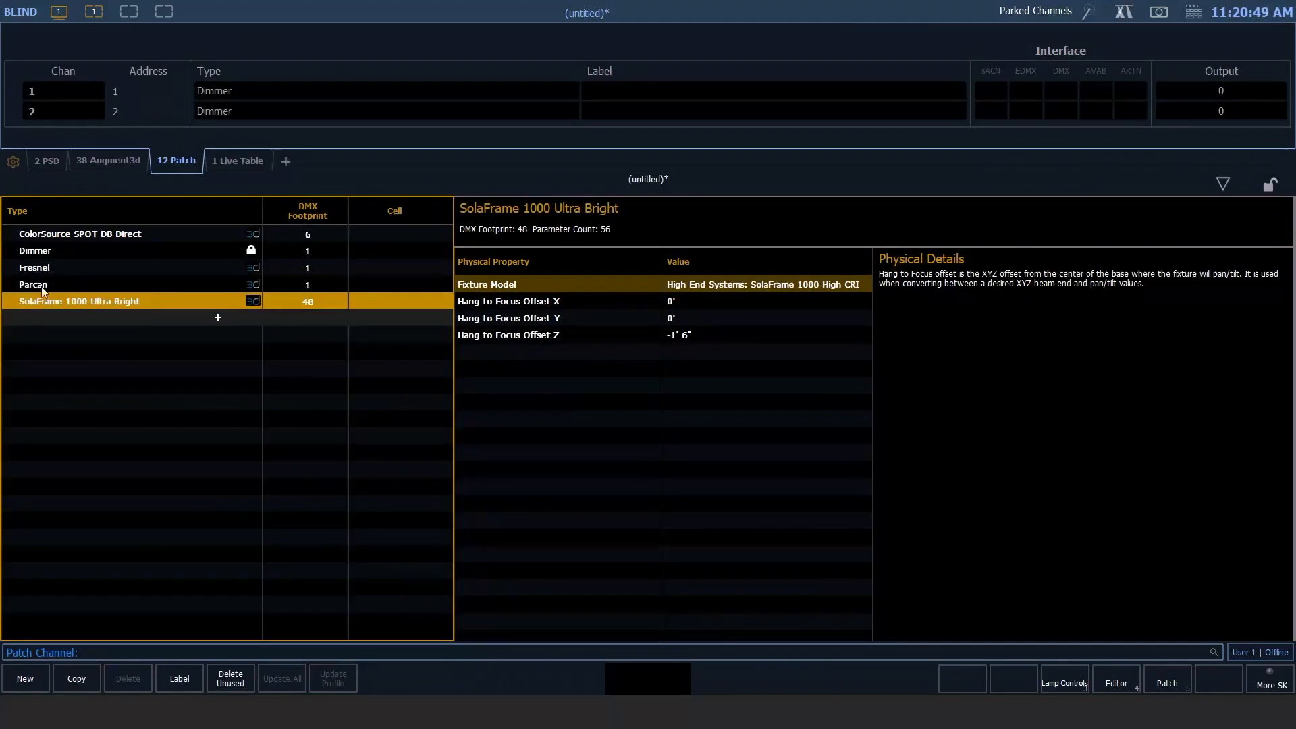
{"action": "left_click", "coordinate": [65, 252]}
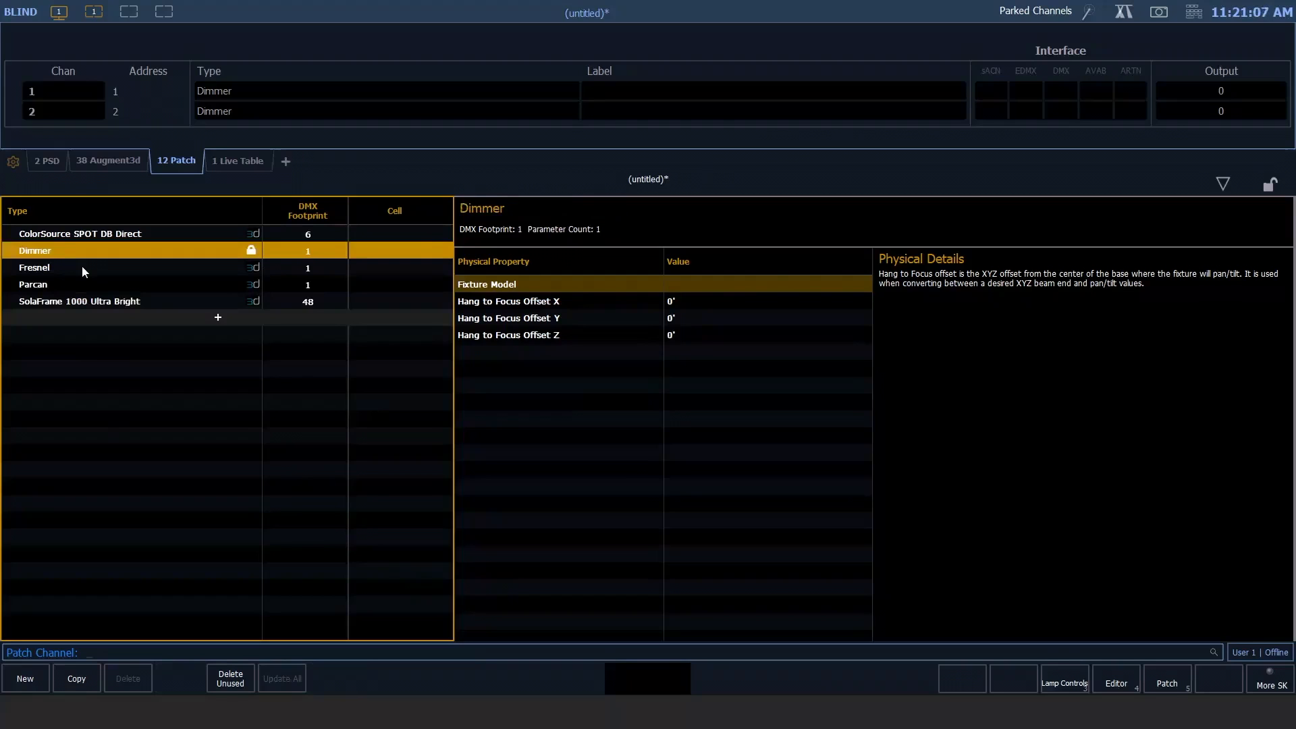
Step: Return to live, split the display into two workspaces, and place the patch beside the Augment3d view
{"action": "key", "text": "F1"}
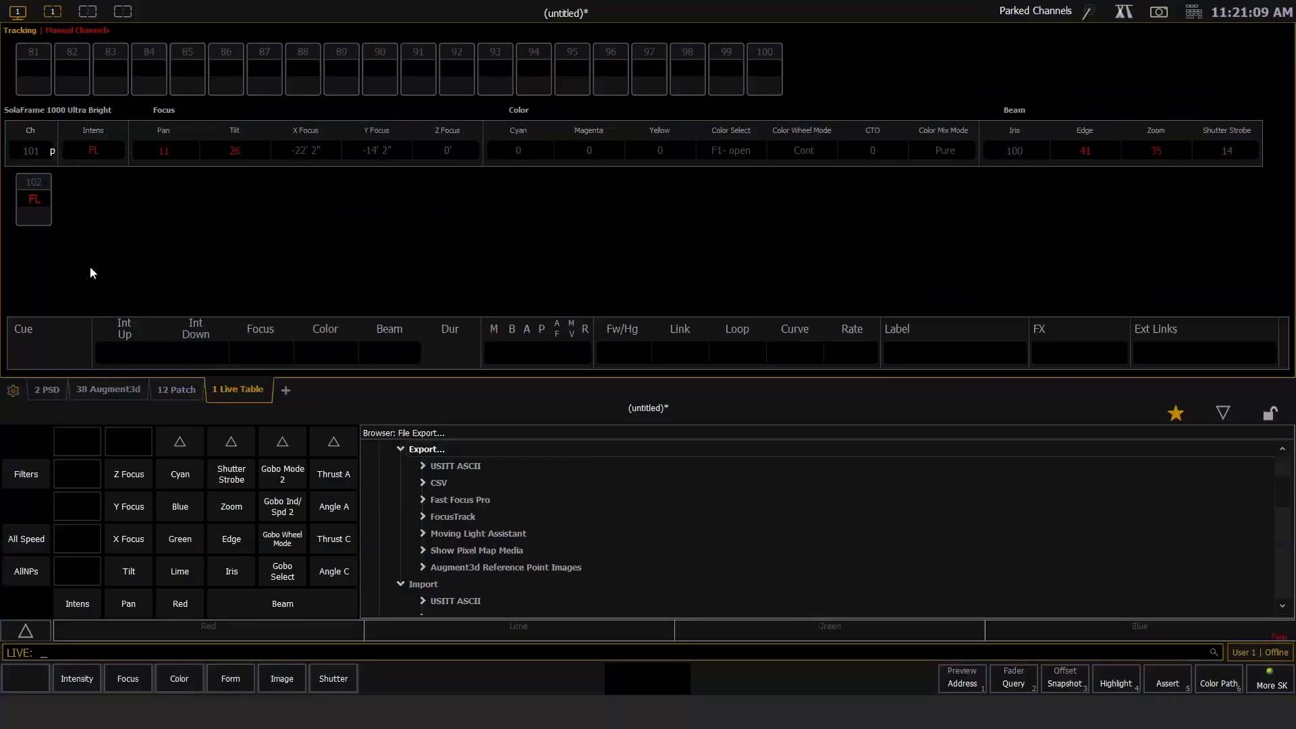
{"action": "left_click", "coordinate": [21, 15]}
{"action": "left_click", "coordinate": [83, 58]}
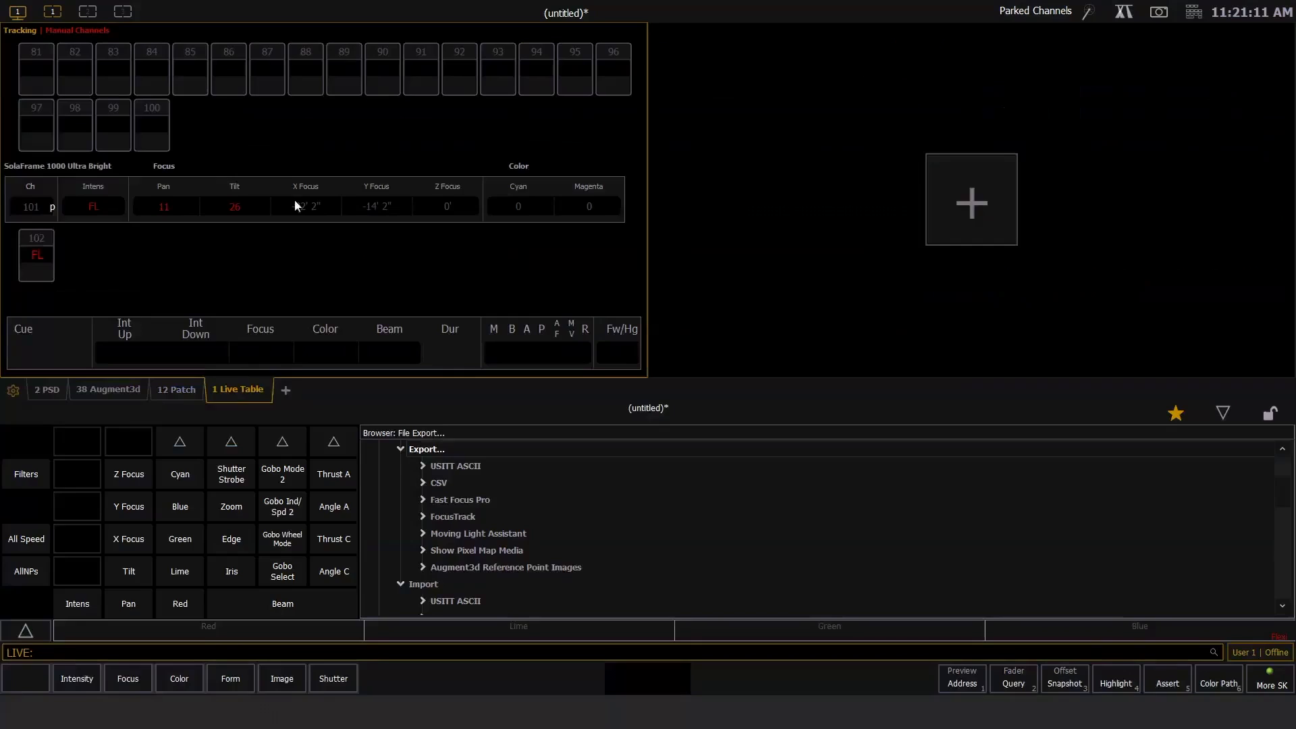
{"action": "left_click", "coordinate": [116, 394]}
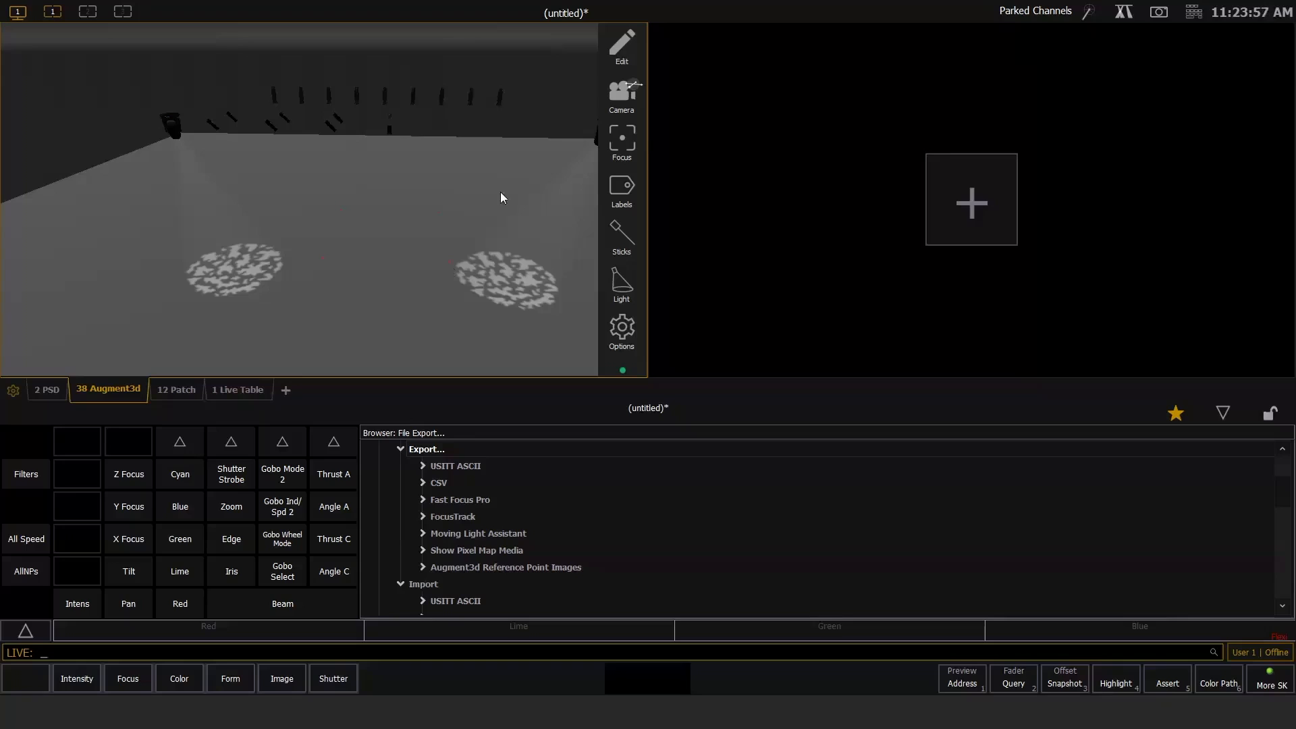
{"action": "left_click_drag", "start_coordinate": [501, 192], "coordinate": [435, 379]}
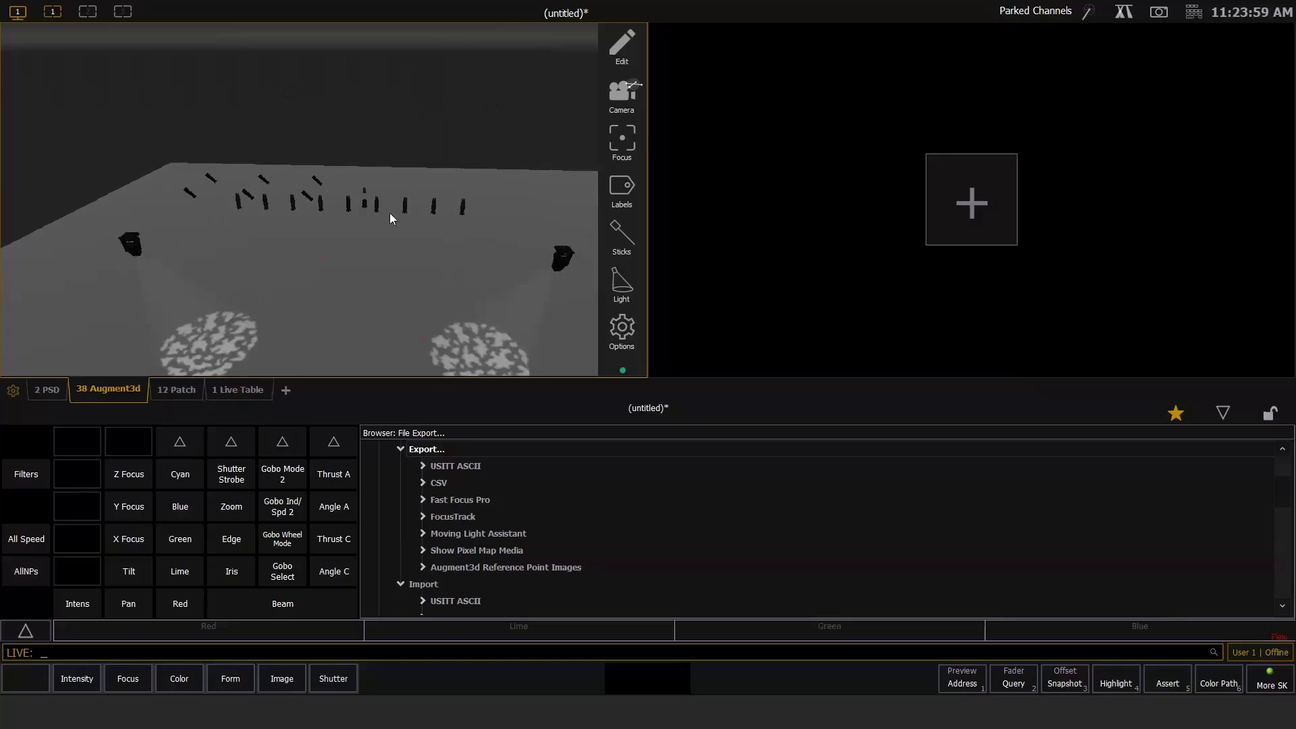
{"action": "left_click_drag", "start_coordinate": [390, 212], "coordinate": [452, 293]}
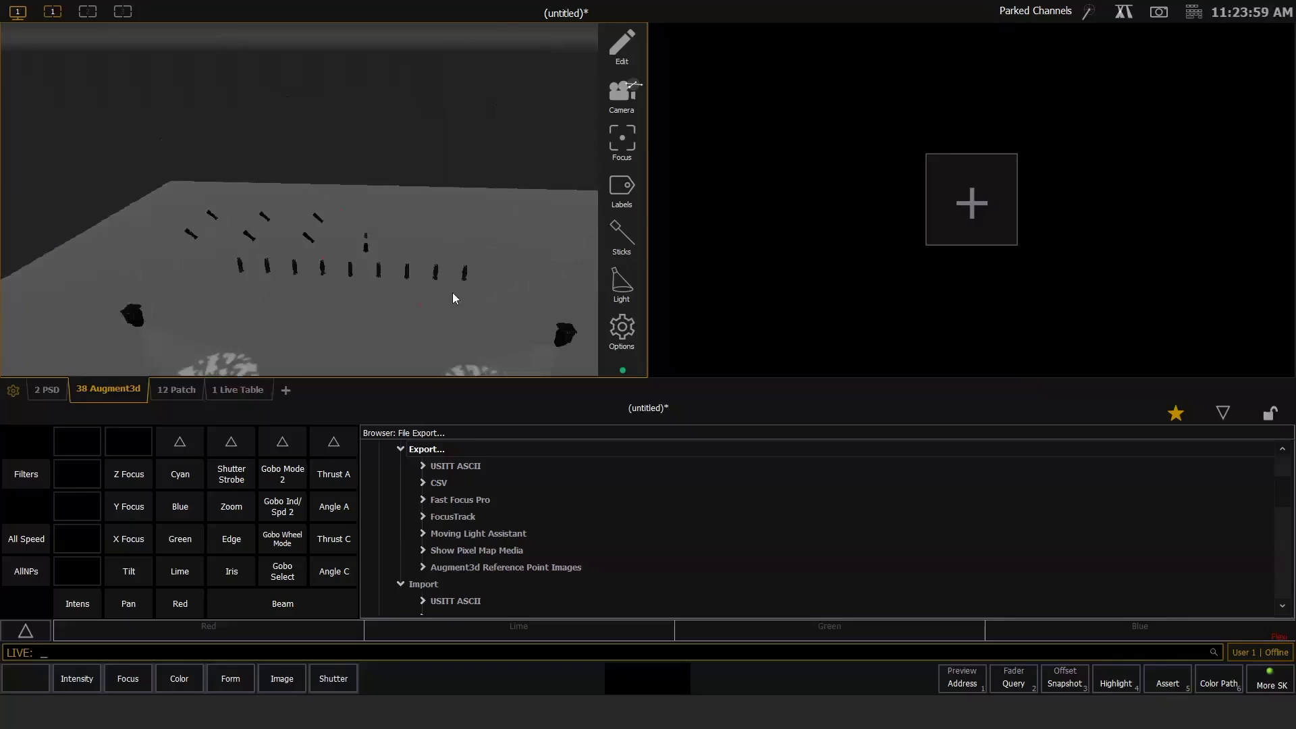
{"action": "left_click", "coordinate": [177, 393]}
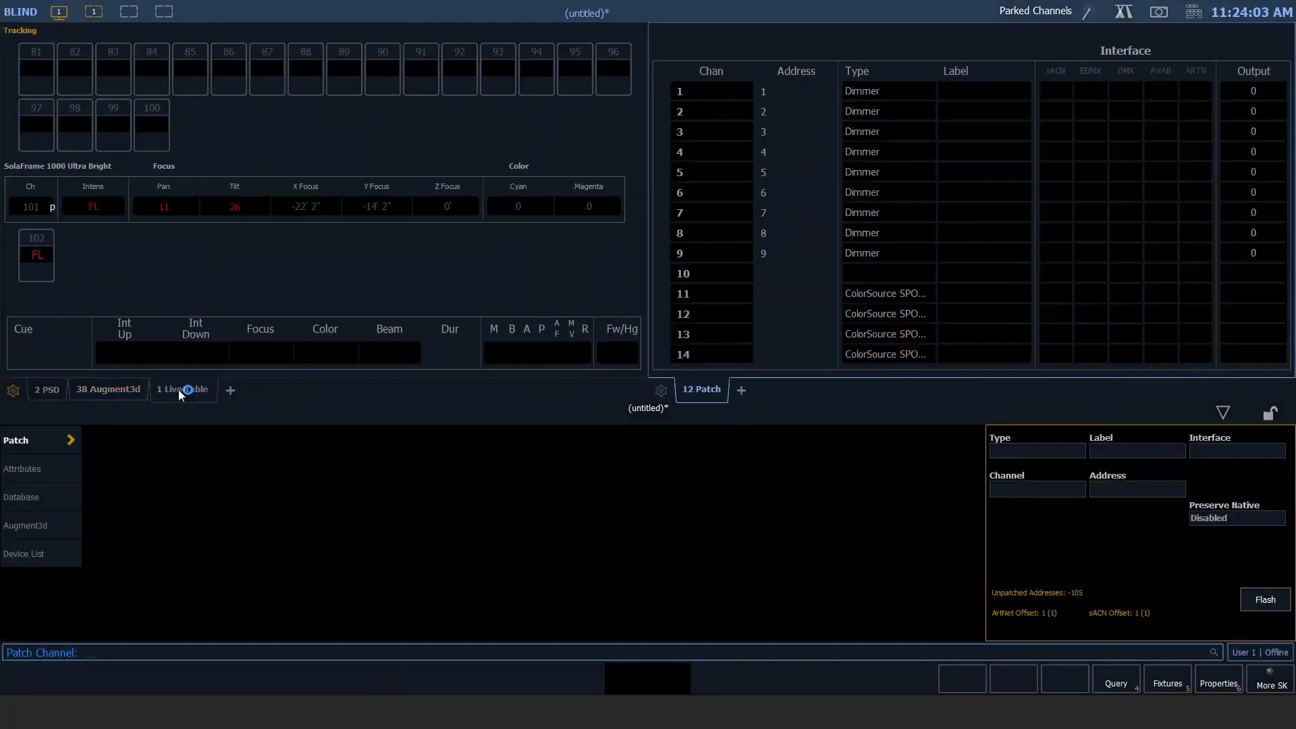
{"action": "left_click", "coordinate": [142, 388]}
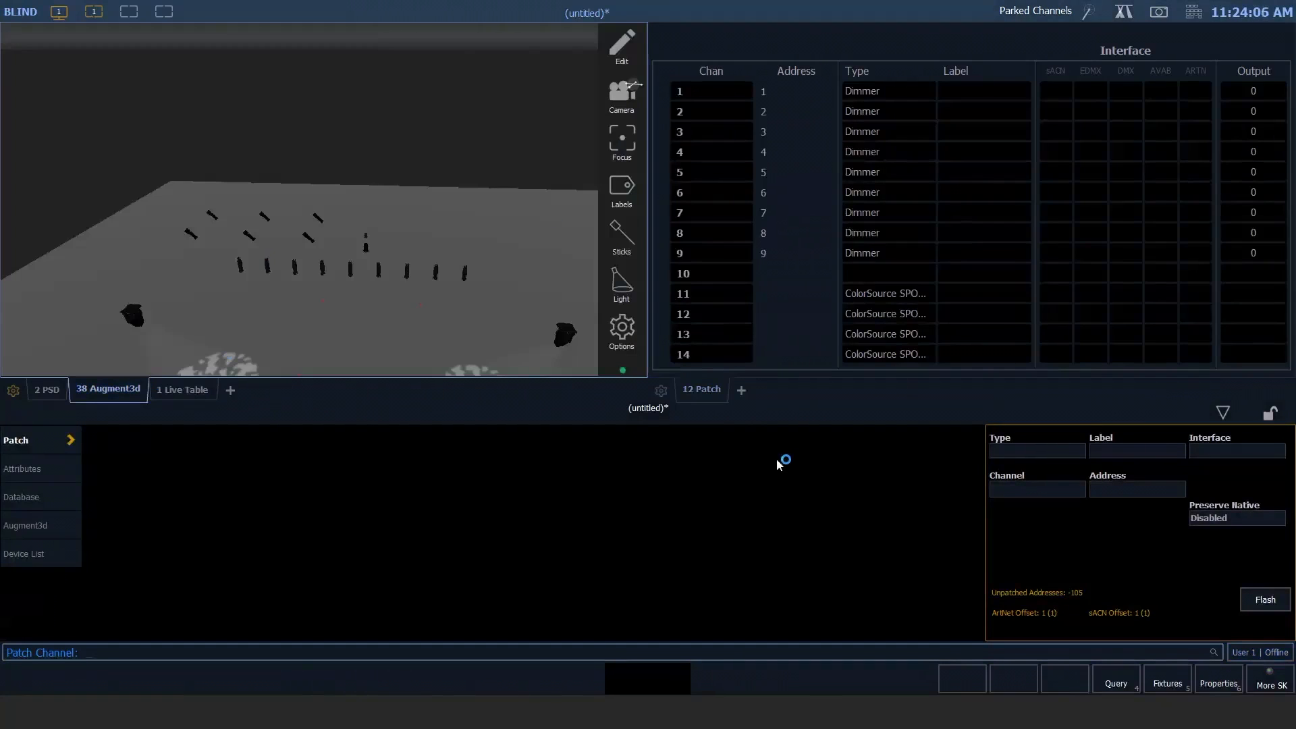
Step: Select channels 1 thru 9 in the Augment3d patch and raise their Z position by a relative 3 feet
{"action": "type", "text": "1t9"}
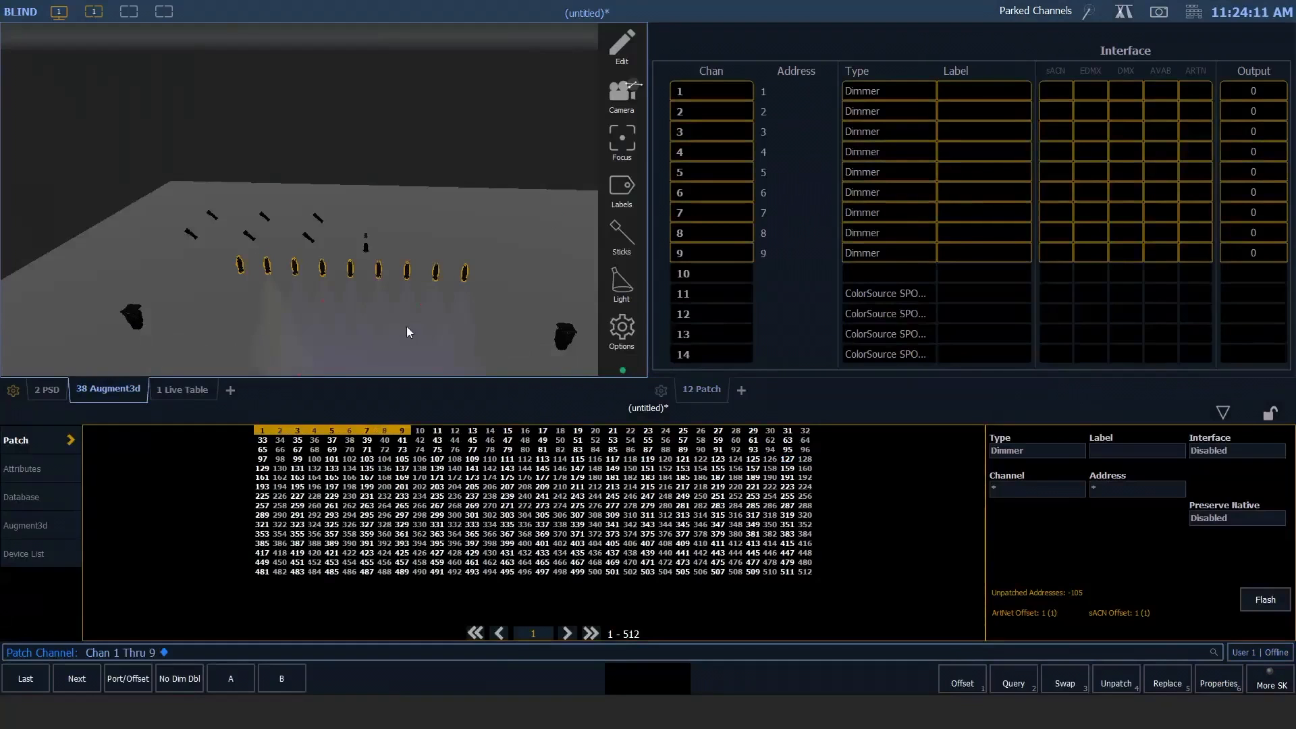
{"action": "left_click", "coordinate": [28, 526]}
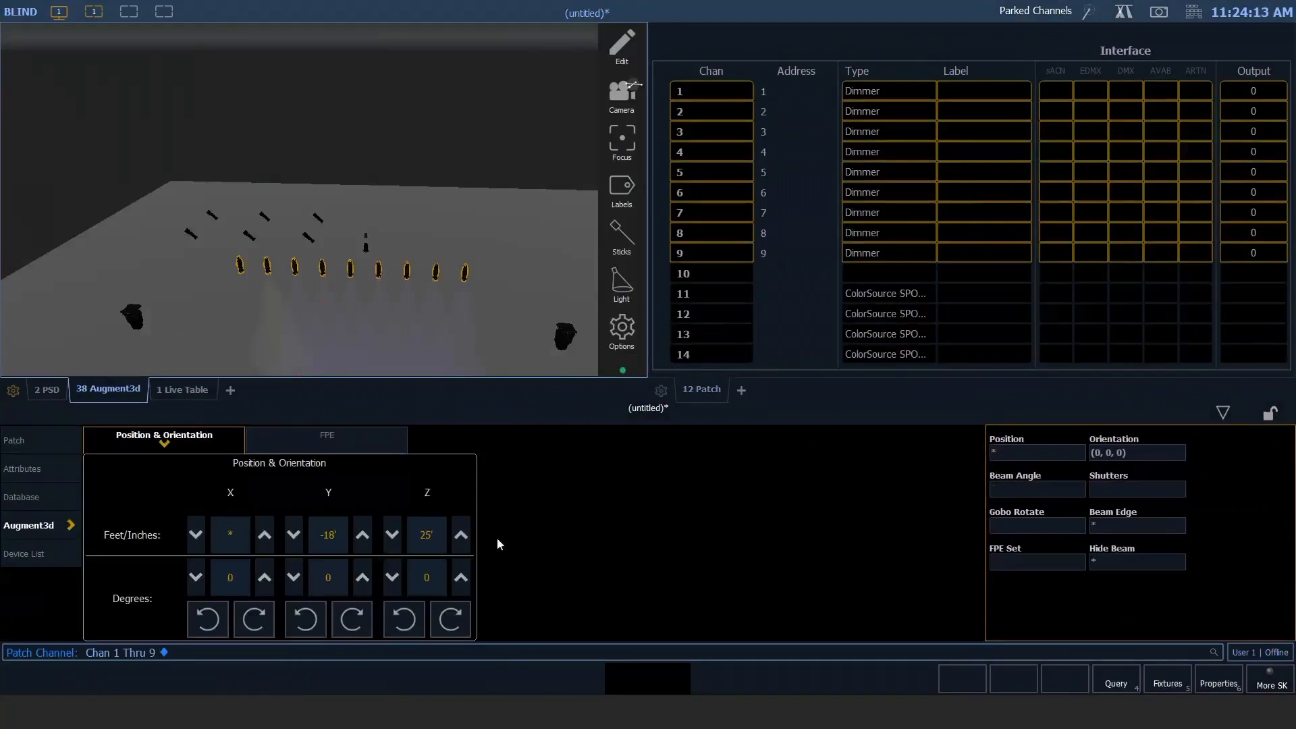
{"action": "left_click", "coordinate": [1037, 458]}
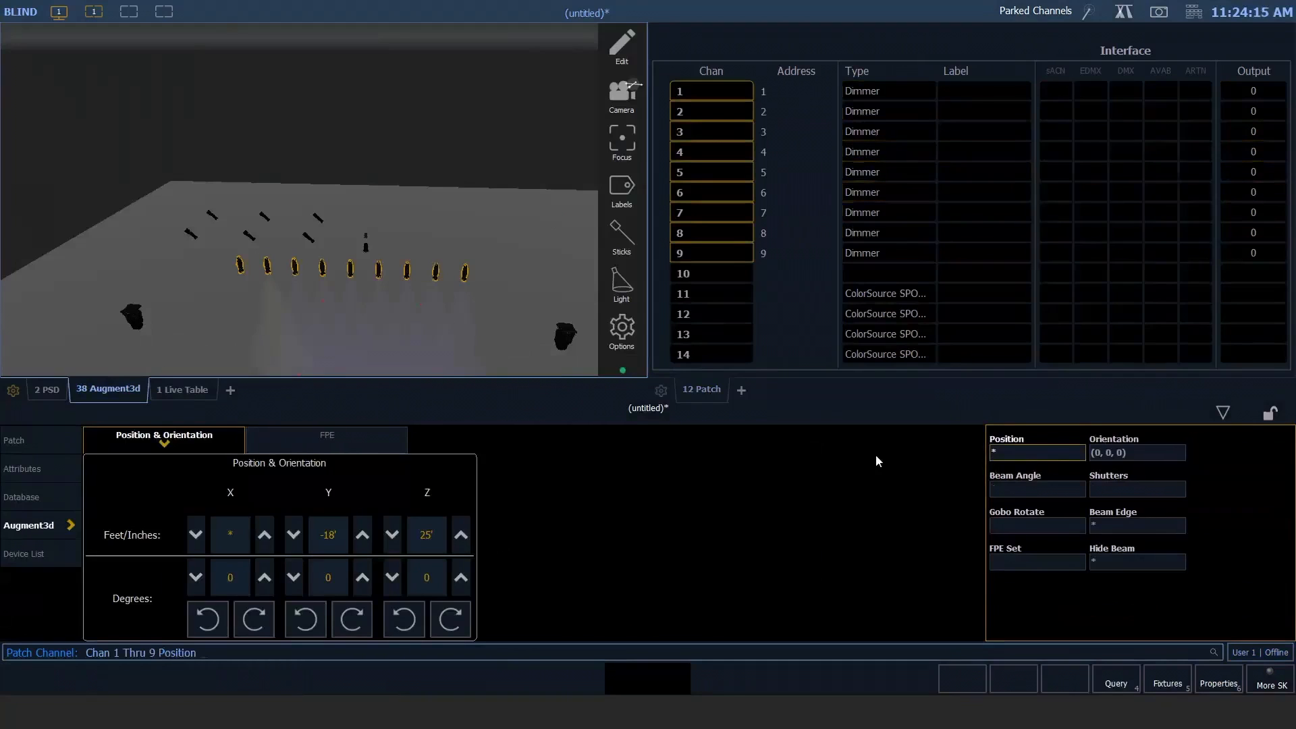
{"action": "type", "text": "/ * /"}
{"action": "key", "text": "Home"}
{"action": "type", "text": "+3"}
{"action": "key", "text": "Return"}
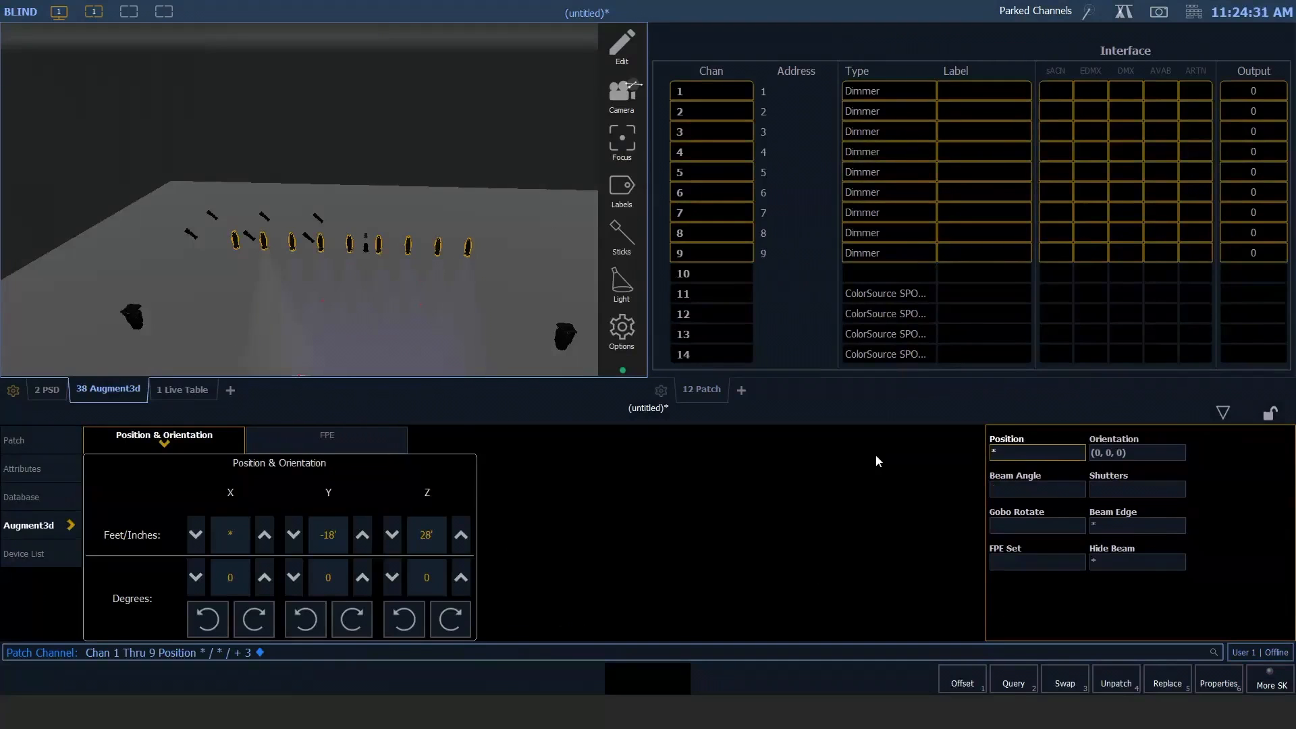
Step: Lower the Z position of channels 1 thru 9 with a relative offset of -3 feet
{"action": "left_click", "coordinate": [1087, 448]}
{"action": "type", "text": "/"}
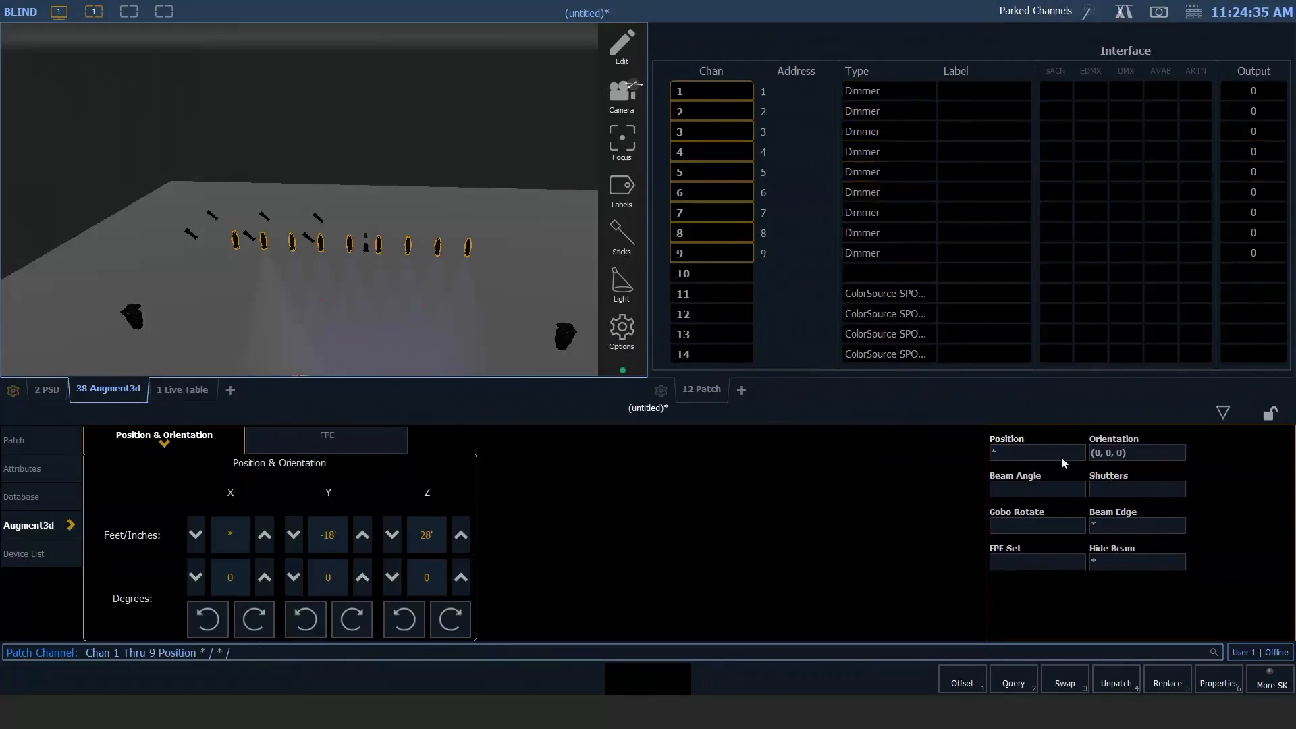
{"action": "type", "text": "/+-3"}
{"action": "key", "text": "Return"}
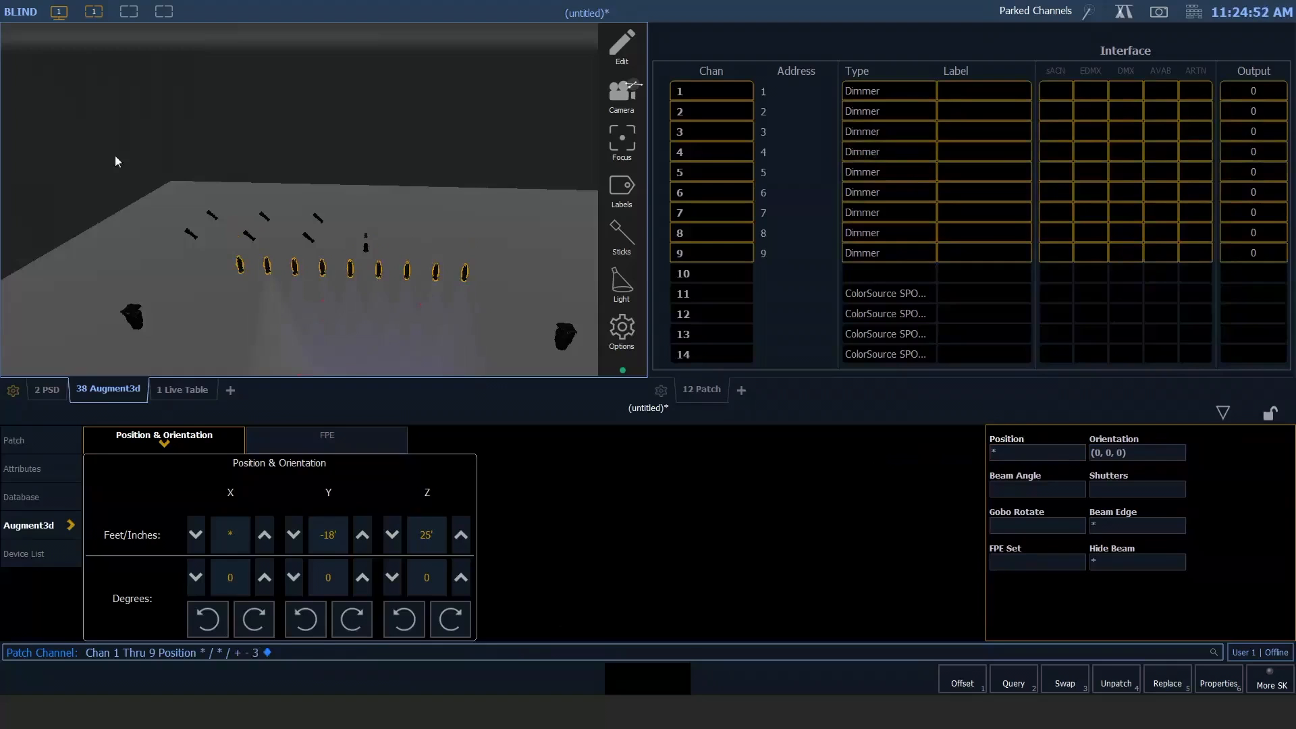
Step: Return to live with a full single workspace showing the Augment3d model, framing all fixtures and both gobo beams
{"action": "key", "text": "F1"}
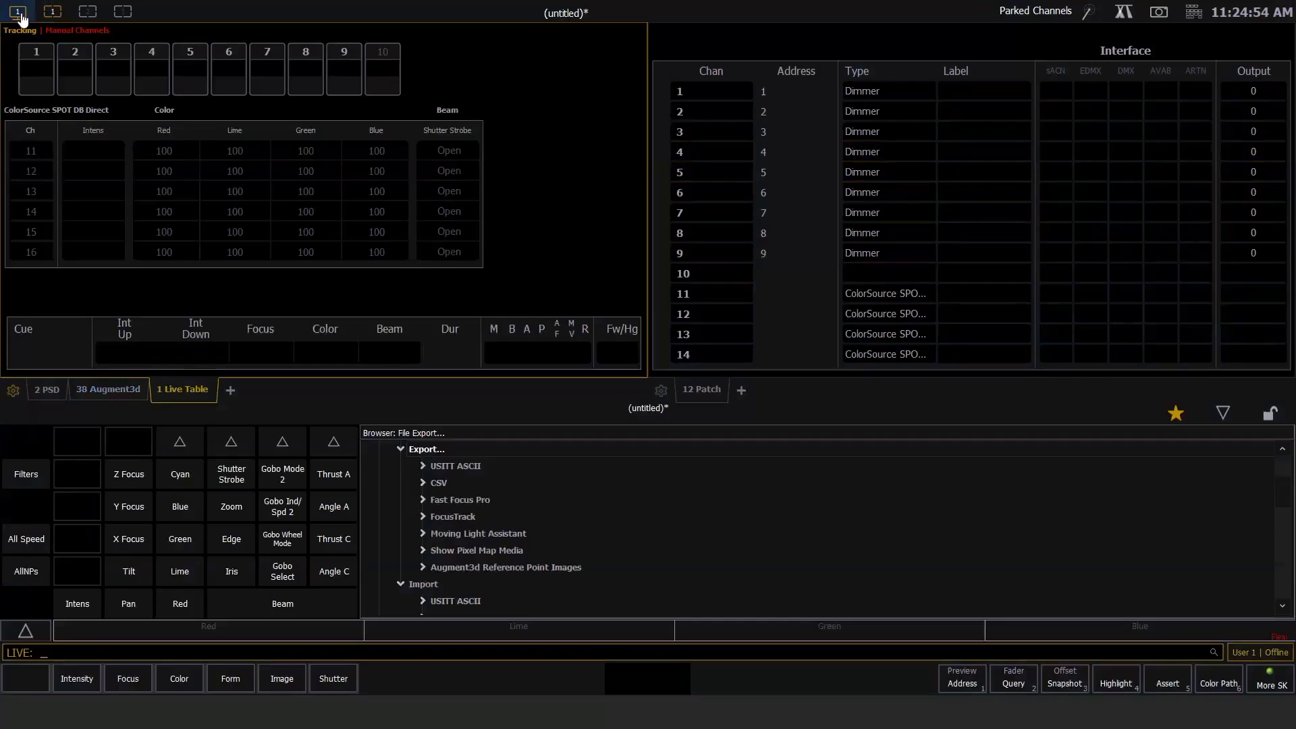
{"action": "left_click", "coordinate": [20, 15]}
{"action": "left_click", "coordinate": [23, 11]}
{"action": "left_click", "coordinate": [23, 11]}
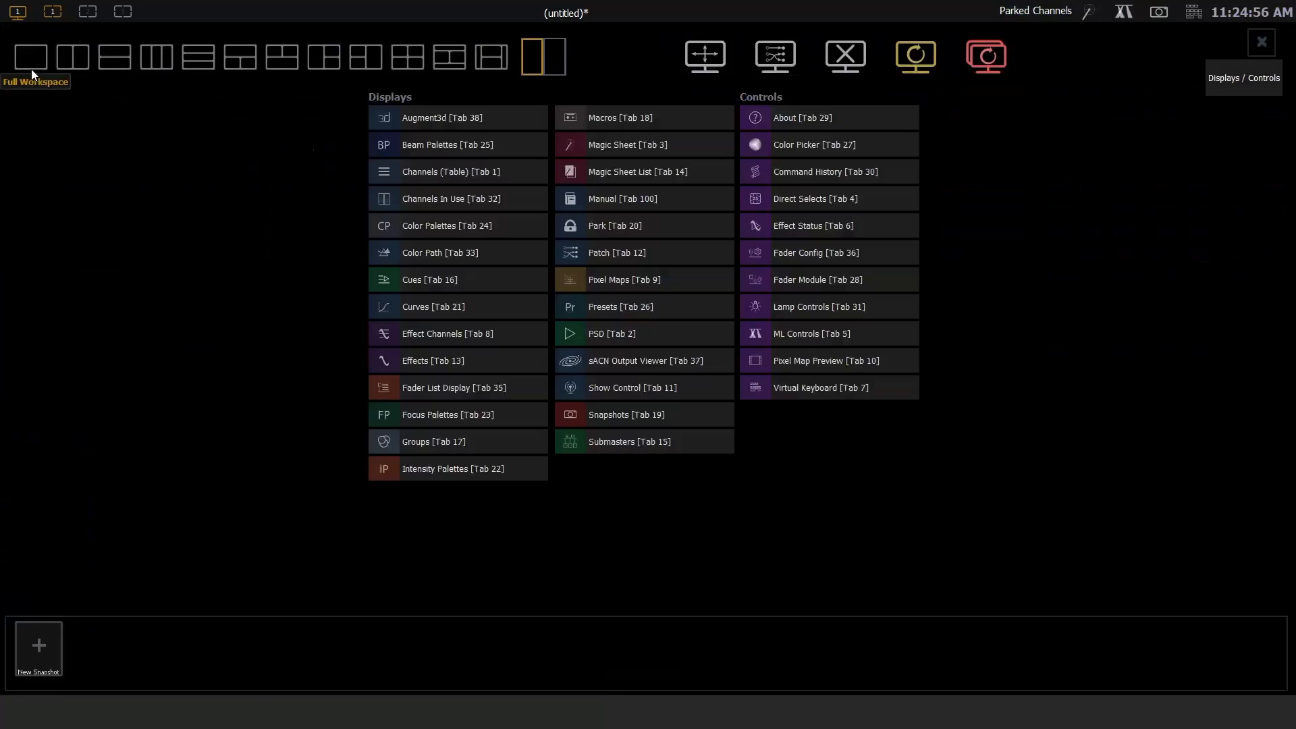
{"action": "left_click", "coordinate": [31, 69]}
{"action": "left_click", "coordinate": [105, 390]}
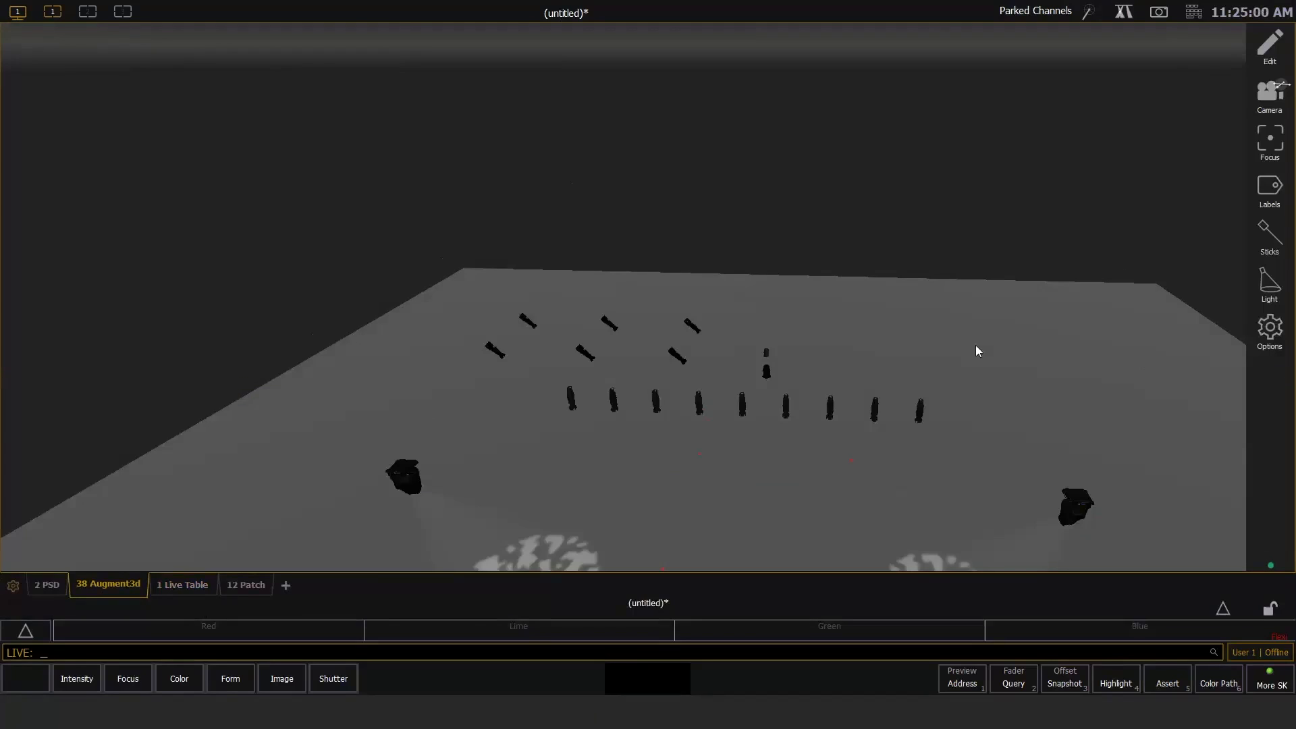
{"action": "middle_click_drag", "start_coordinate": [976, 346], "coordinate": [932, 215]}
{"action": "scroll", "coordinate": [882, 321], "scroll_direction": "down", "scroll_amount": 2}
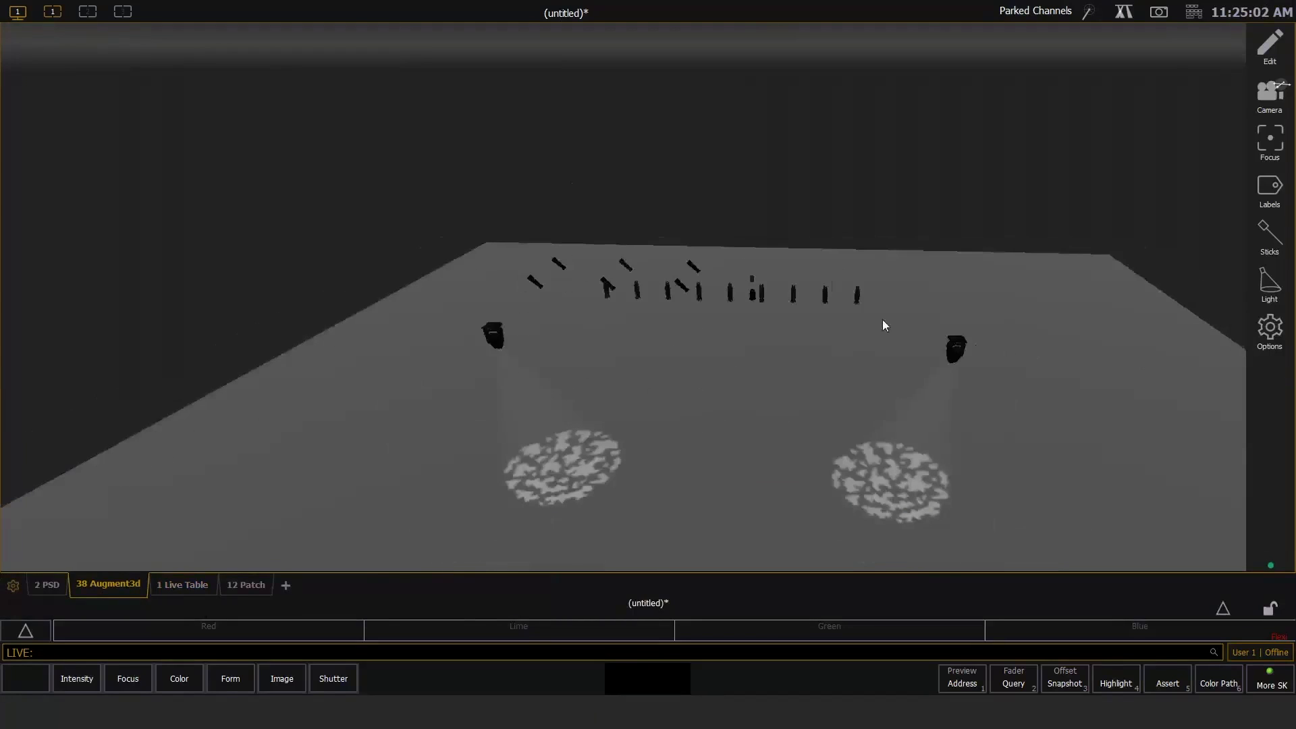
{"action": "scroll", "coordinate": [882, 320], "scroll_direction": "down", "scroll_amount": 1}
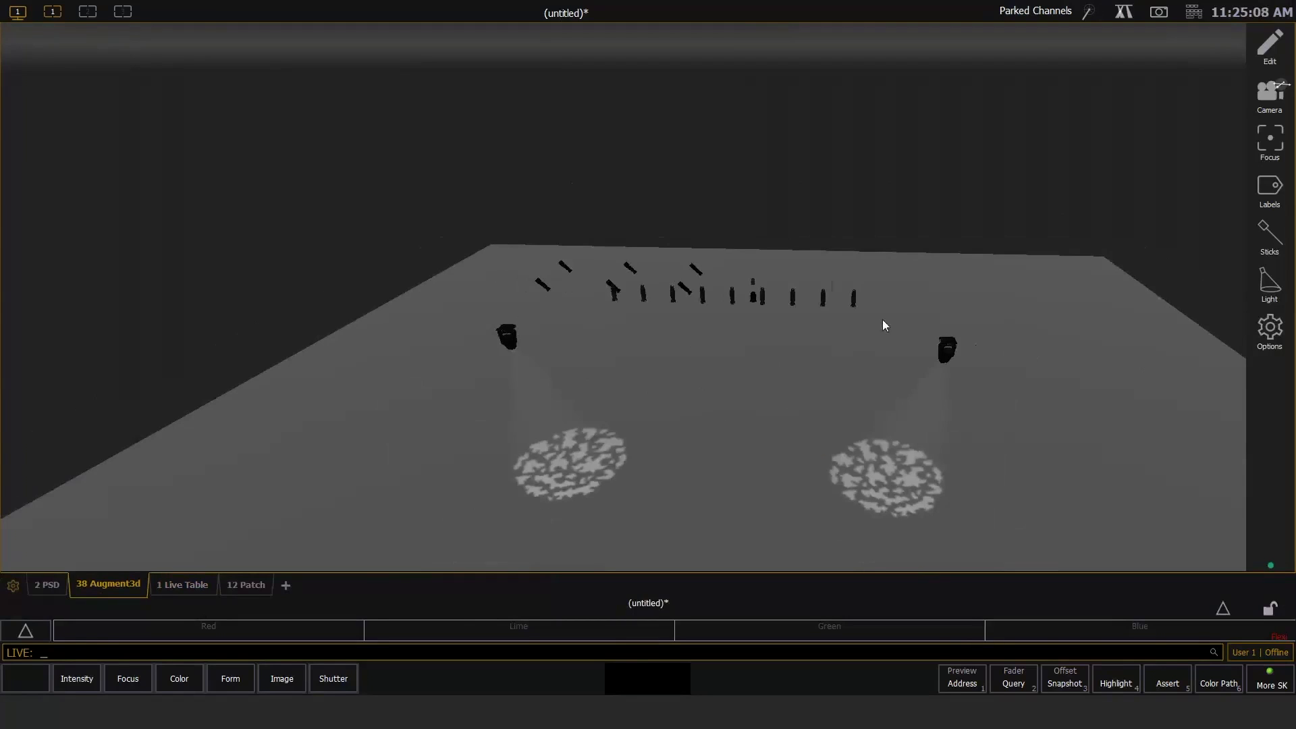
Step: Run Go To Cue Out to clear the live look in the Augment3d model
{"action": "key", "text": "ctrl+shift+g"}
{"action": "key", "text": "o"}
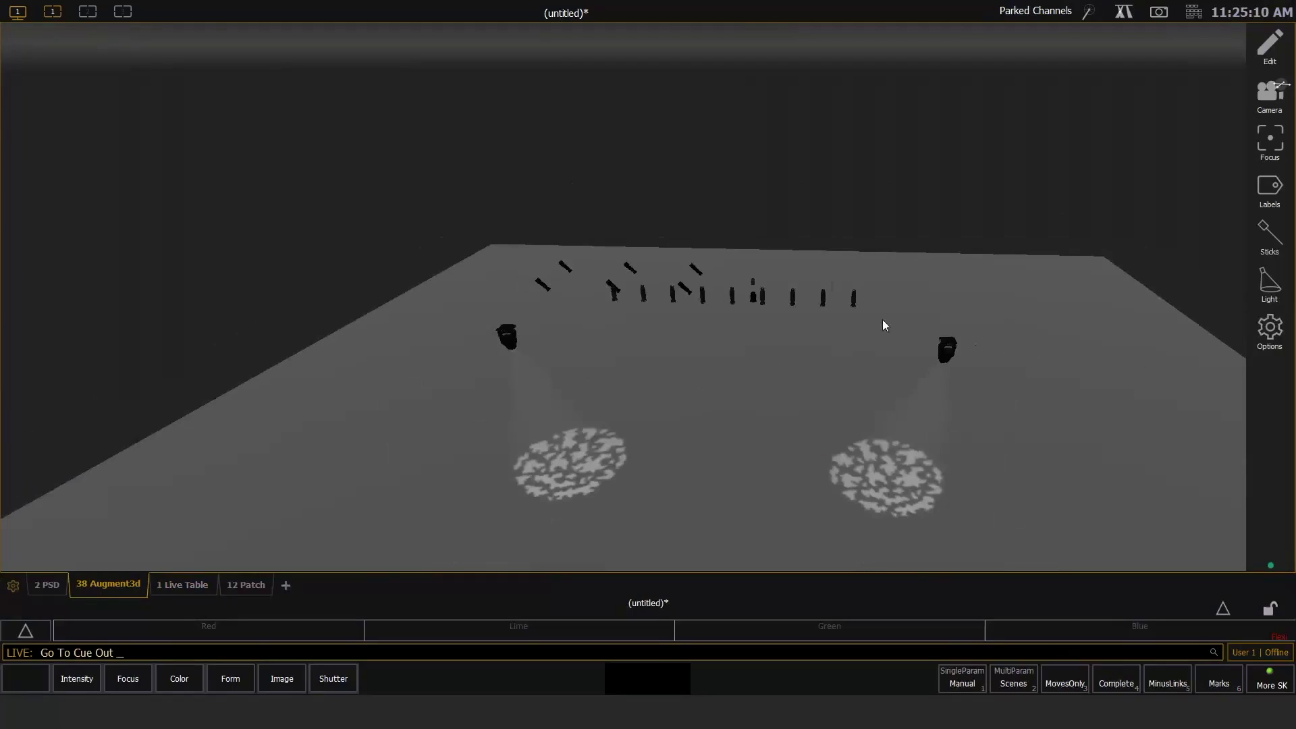
{"action": "key", "text": "Return"}
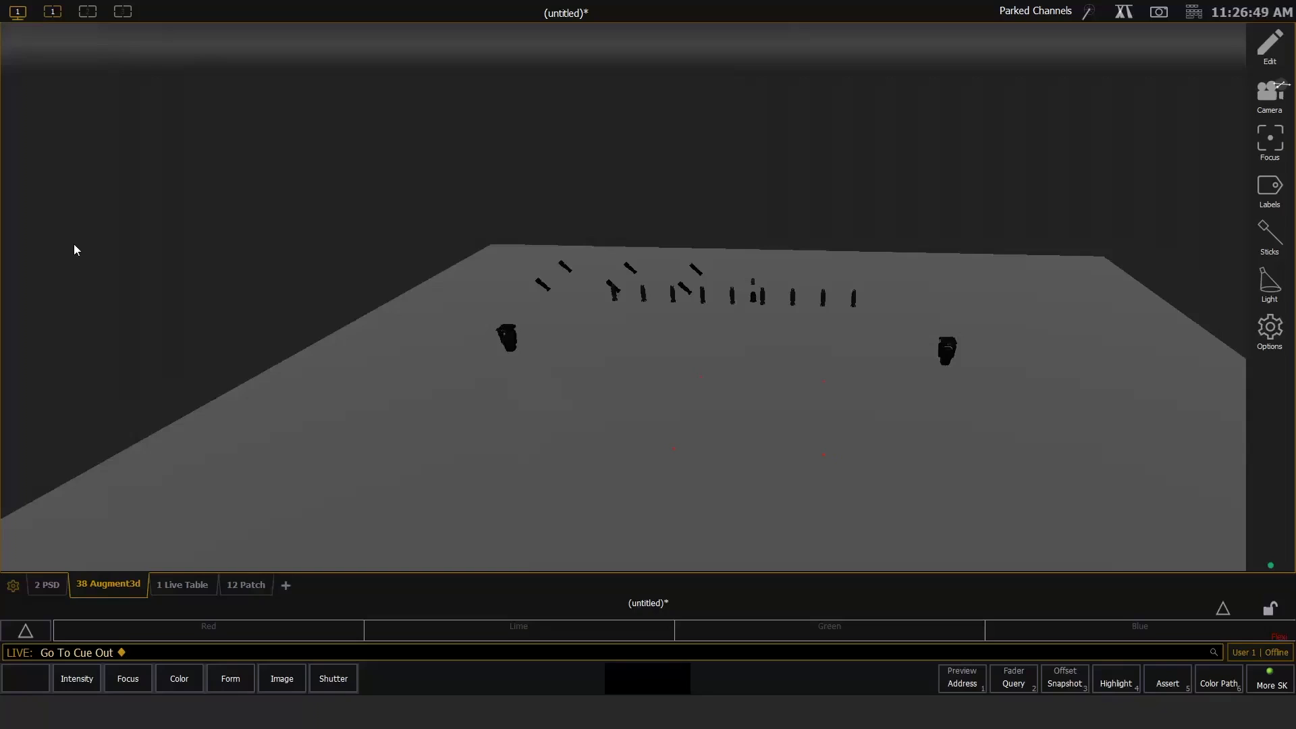
{"action": "middle_click_drag", "start_coordinate": [783, 436], "coordinate": [797, 545]}
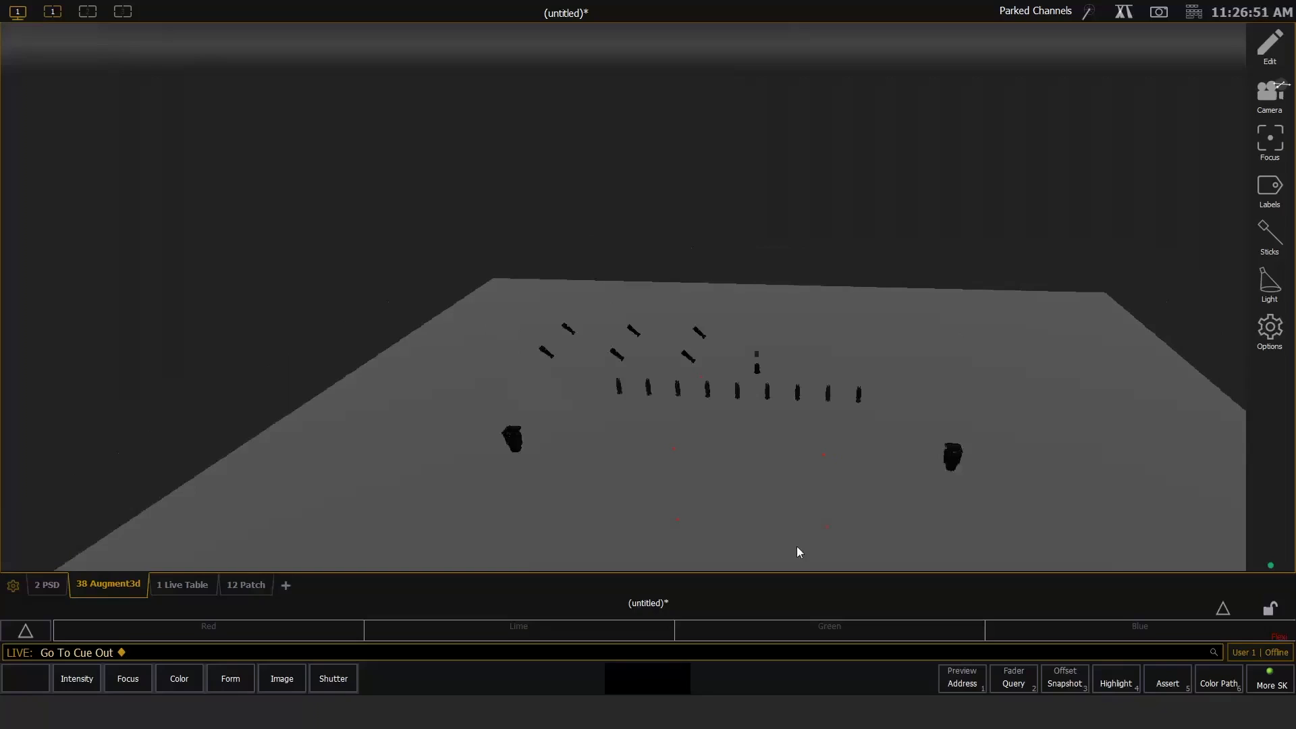
{"action": "middle_click_drag", "start_coordinate": [783, 443], "coordinate": [804, 363]}
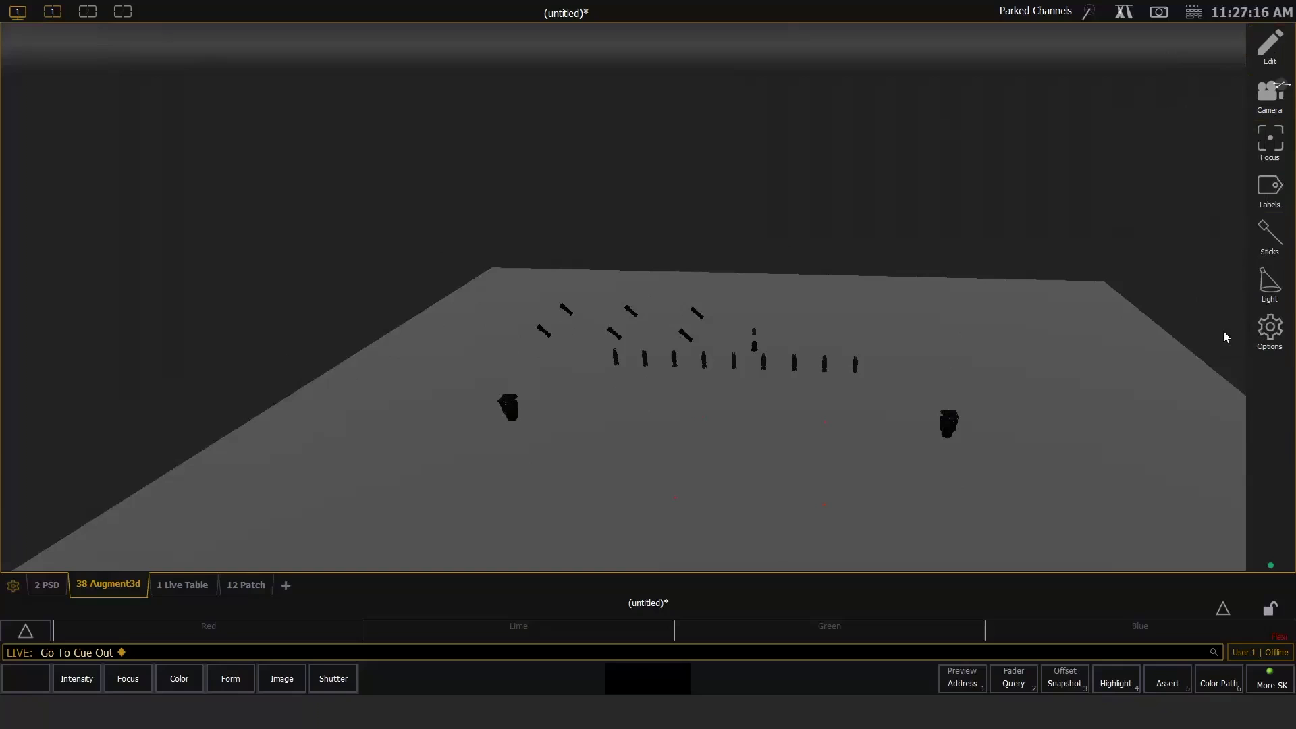
Step: Look at the cue preview and rendering quality options of the Augment3d view, then dismiss them
{"action": "left_click", "coordinate": [1260, 332]}
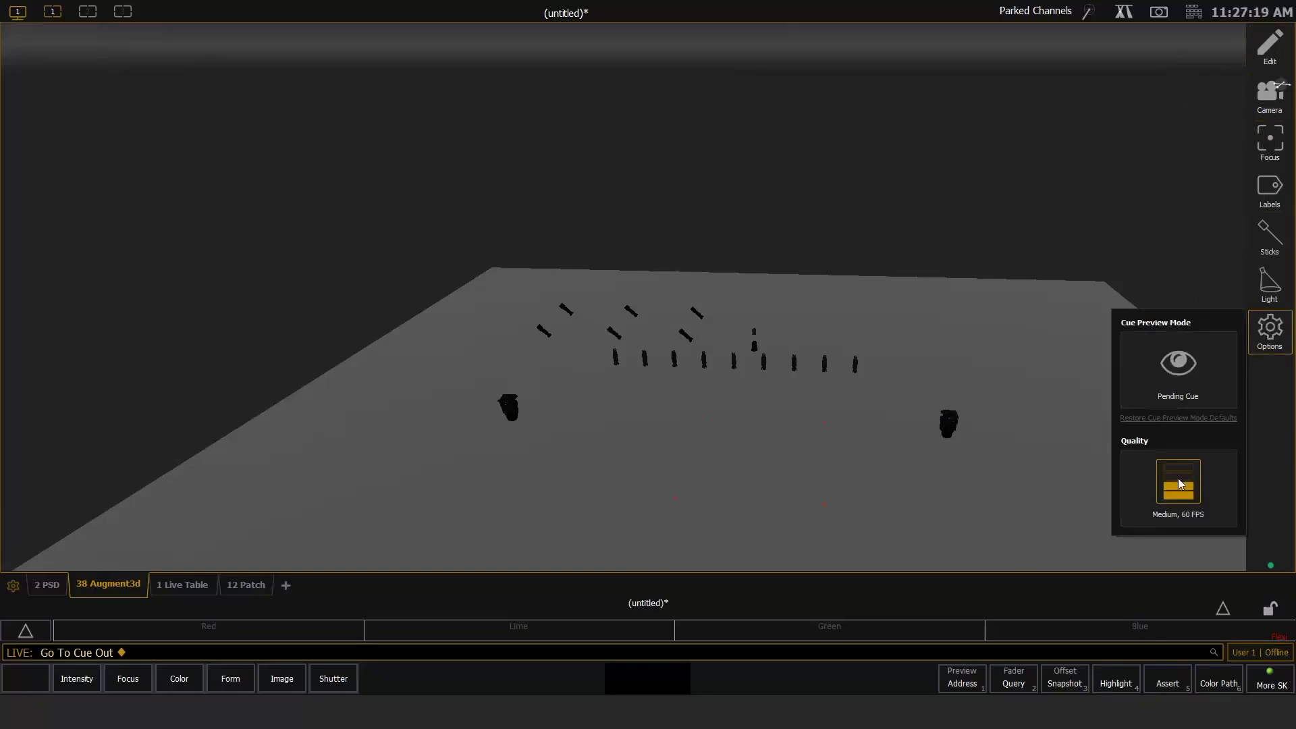
{"action": "left_click", "coordinate": [1181, 471]}
{"action": "left_click", "coordinate": [955, 140]}
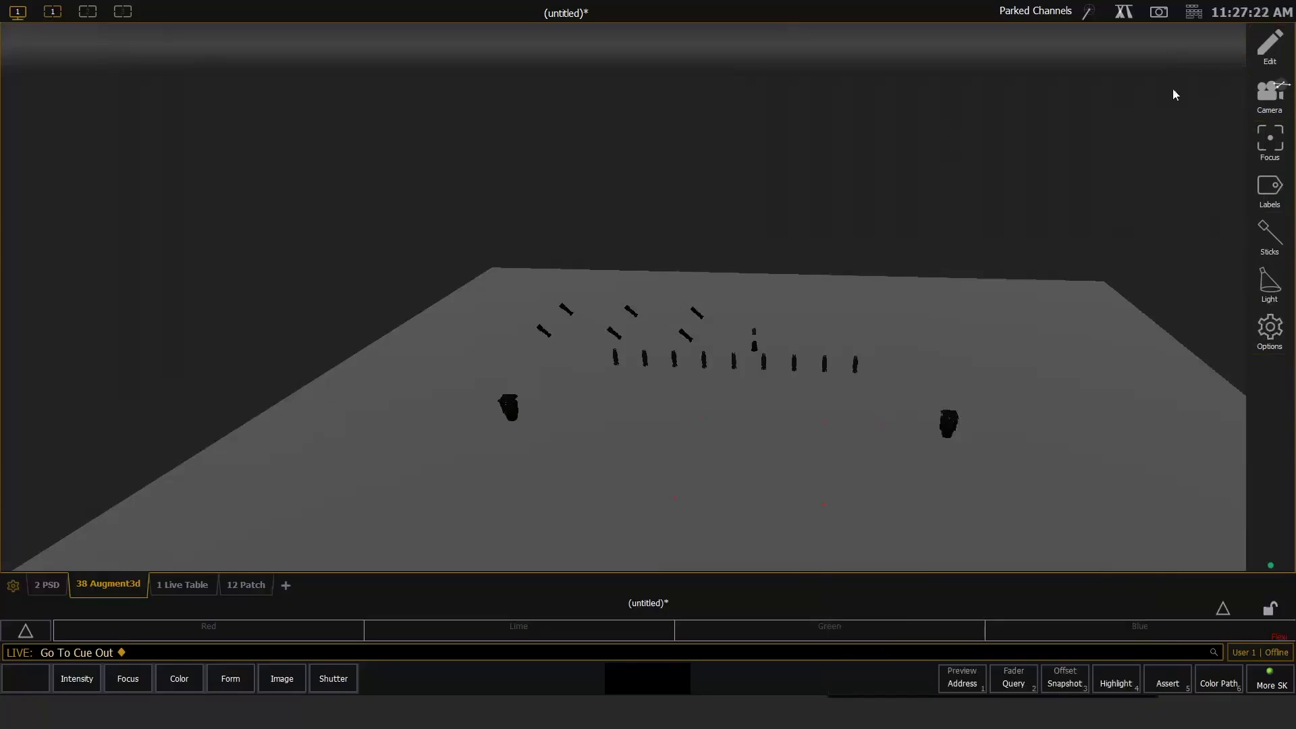
Step: Enter Augment3d edit mode and look over the available file, edit and window commands
{"action": "left_click", "coordinate": [1273, 52]}
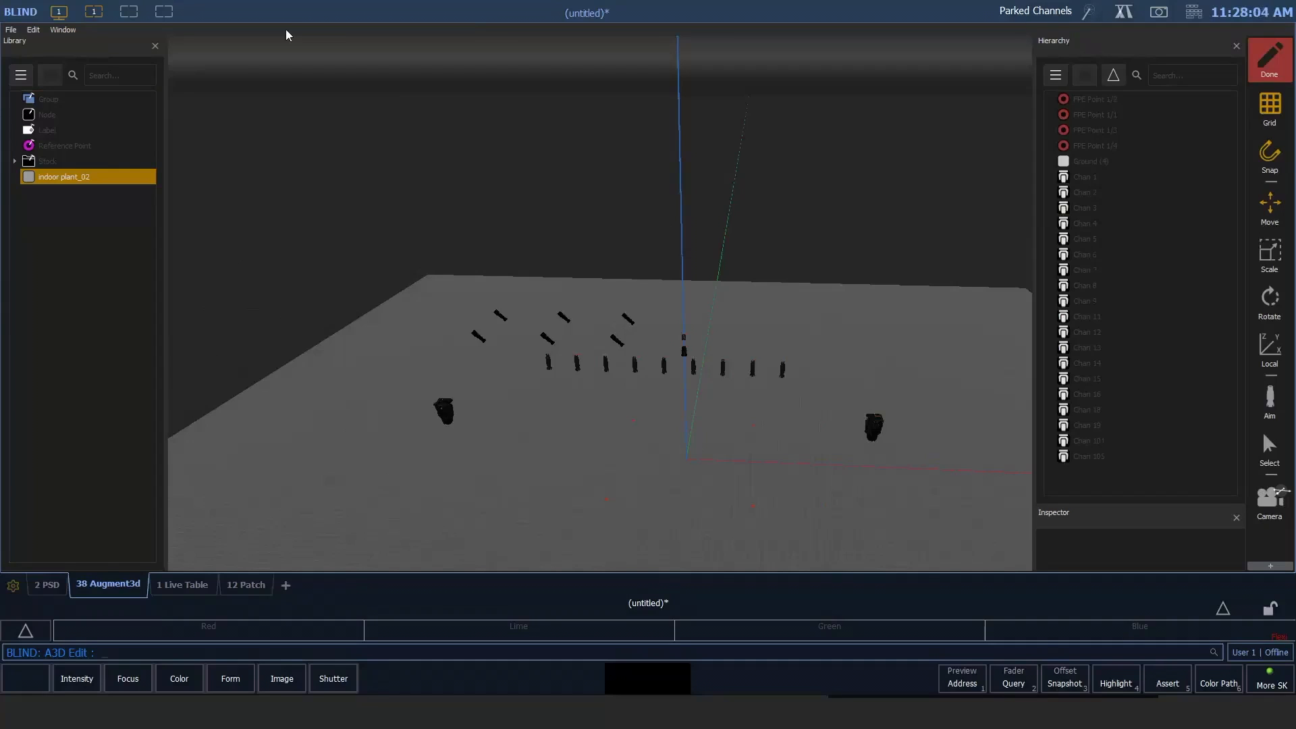
{"action": "left_click", "coordinate": [11, 31]}
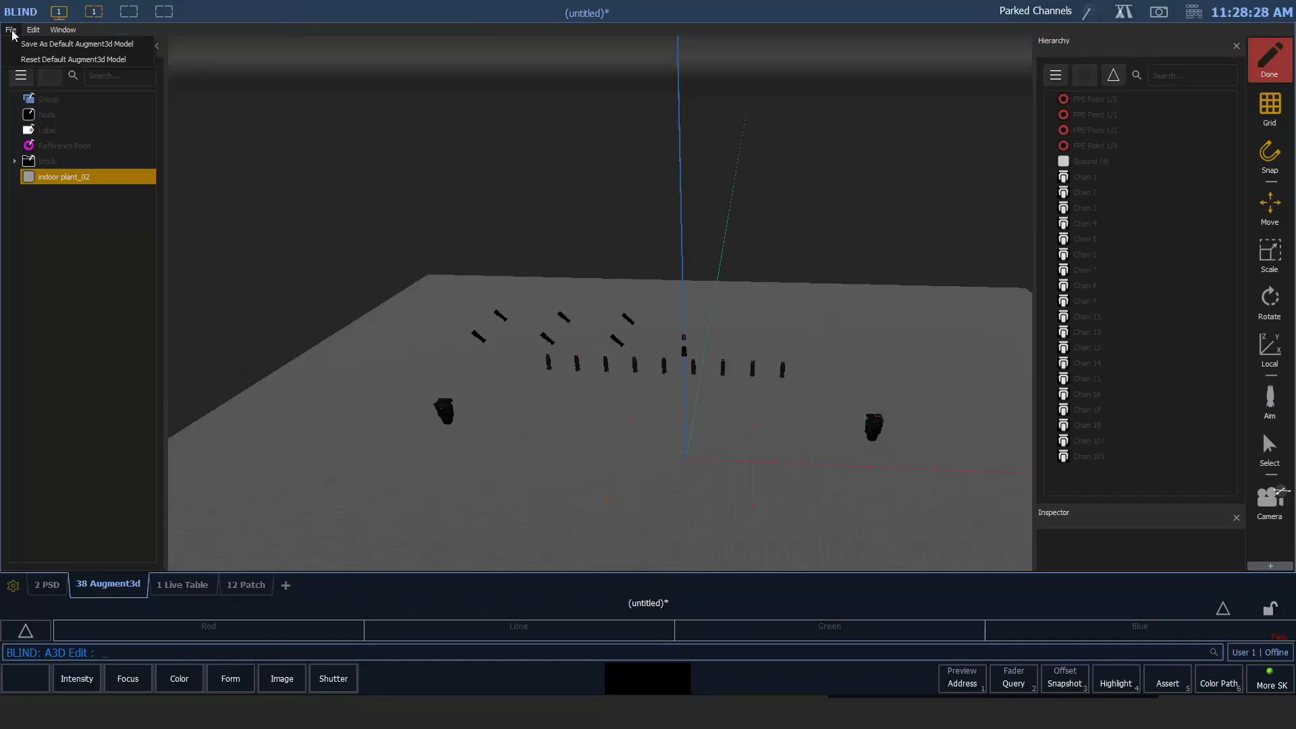
{"action": "mouse_move", "coordinate": [37, 32]}
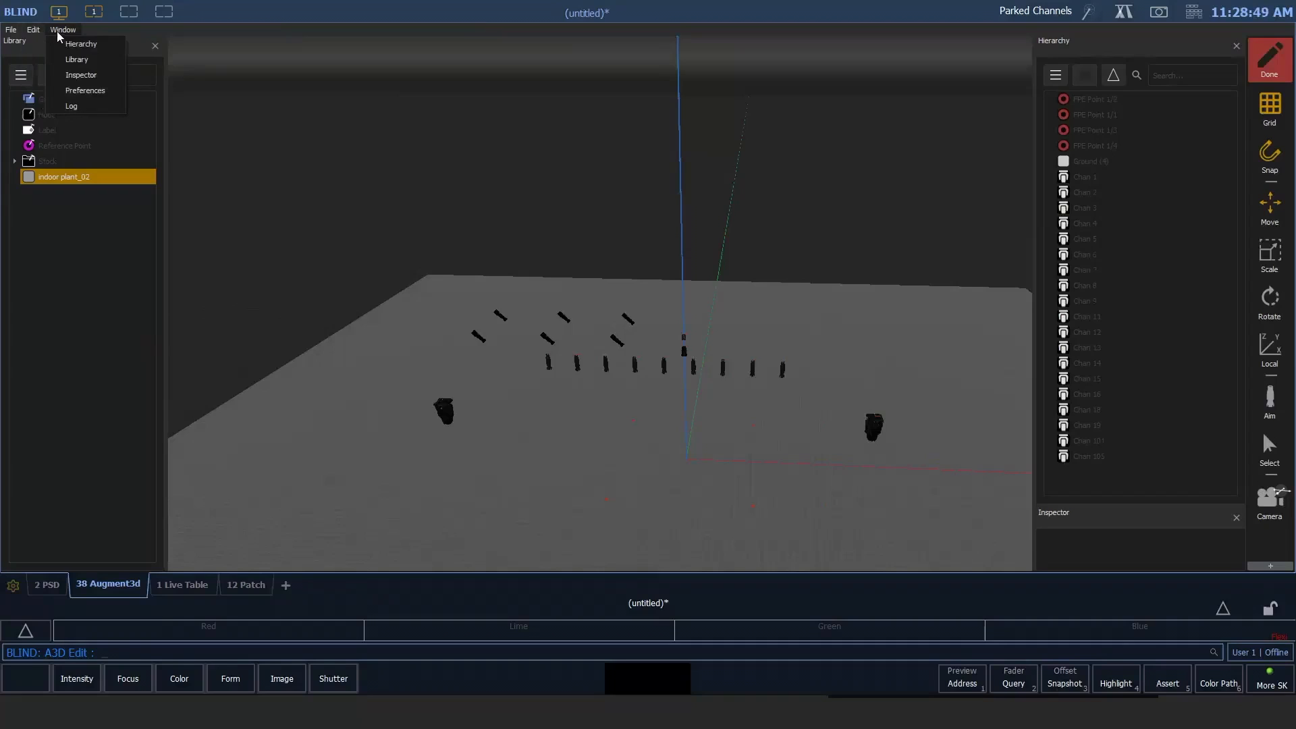
{"action": "left_click", "coordinate": [101, 31]}
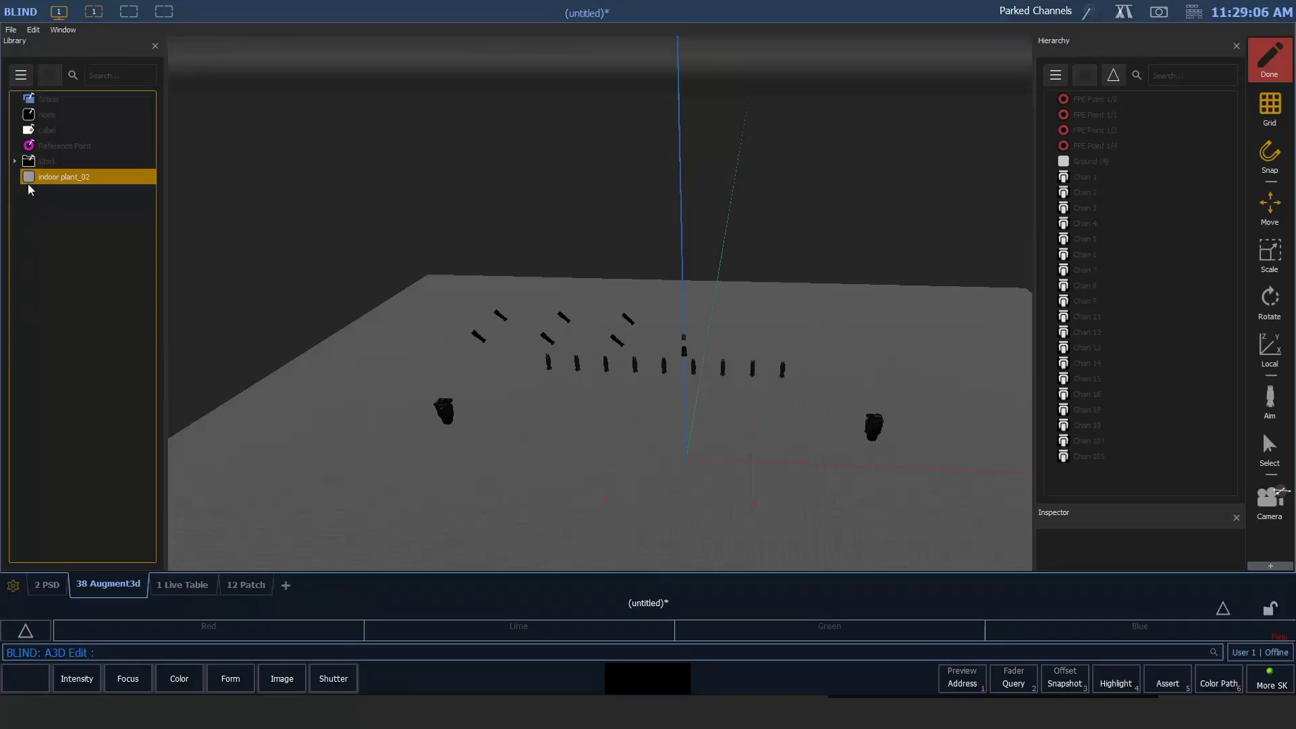
Step: Expand the stock objects in the library and delete the indoor plant_02 model, confirming the deletion
{"action": "left_click", "coordinate": [15, 162]}
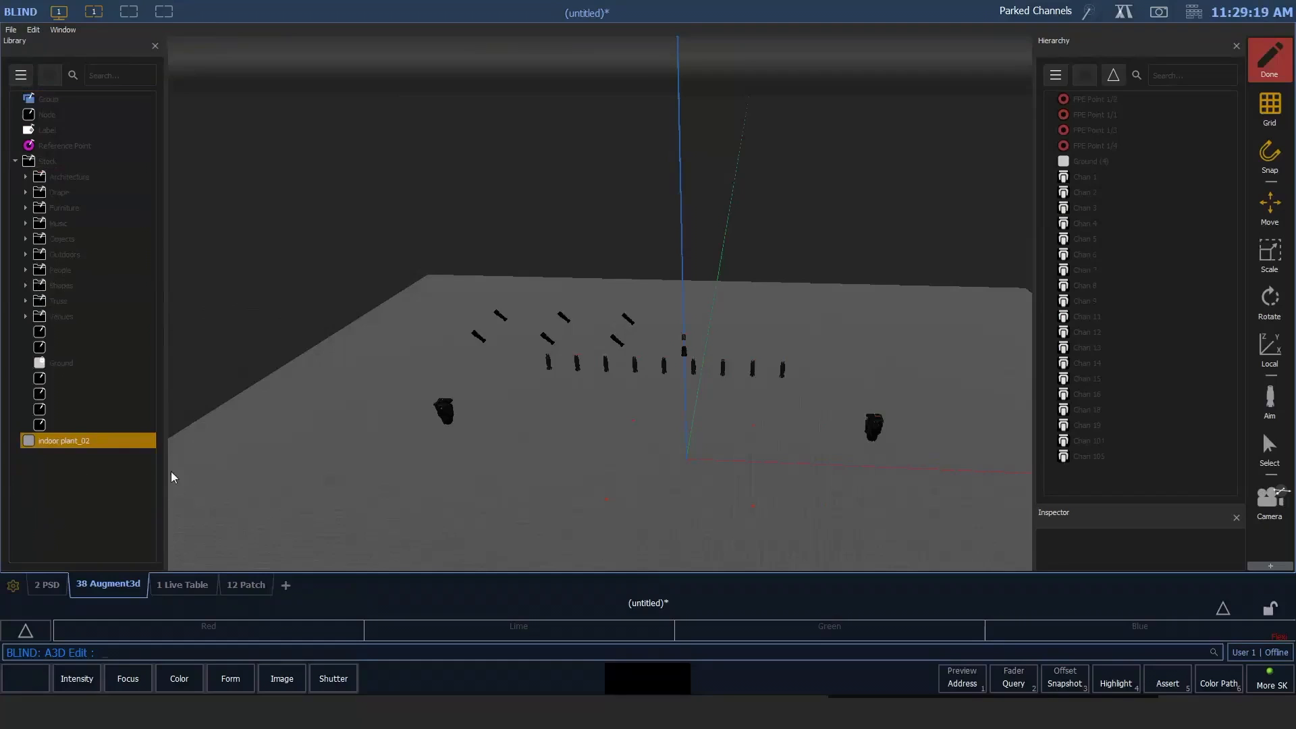
{"action": "right_click", "coordinate": [72, 444]}
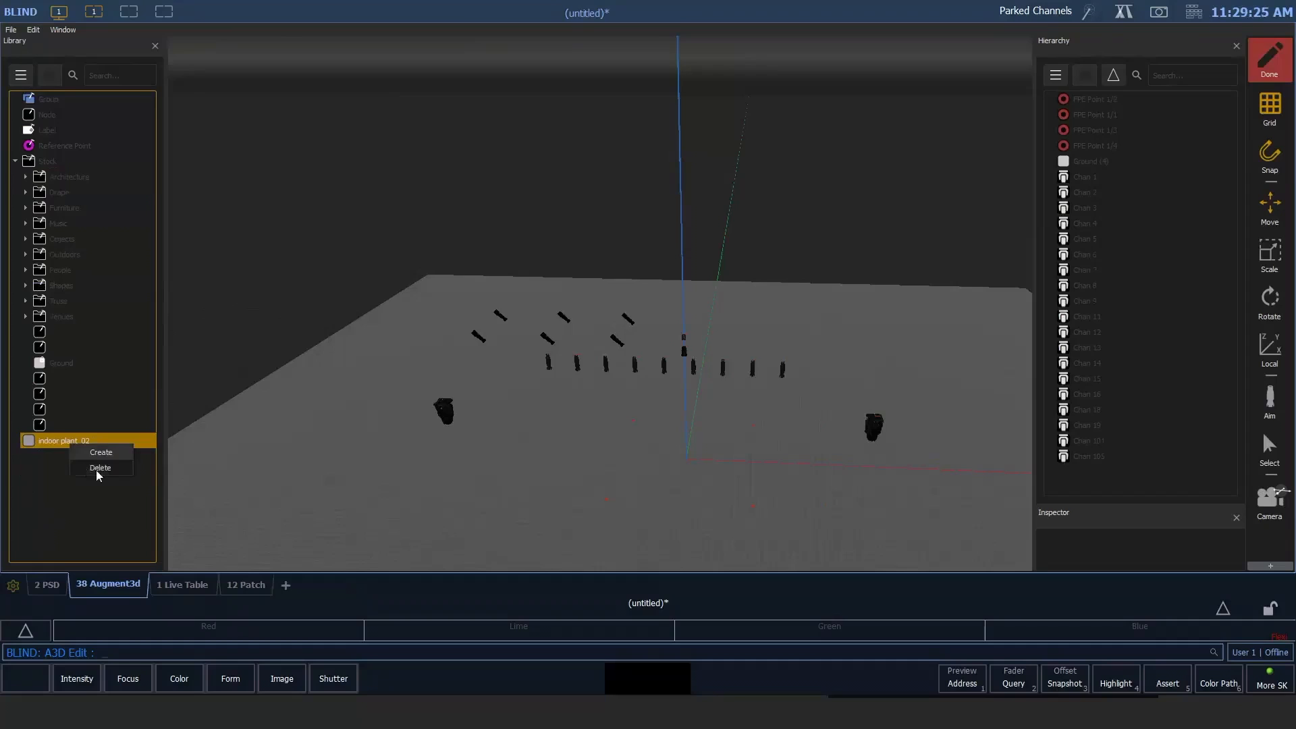
{"action": "left_click", "coordinate": [99, 468]}
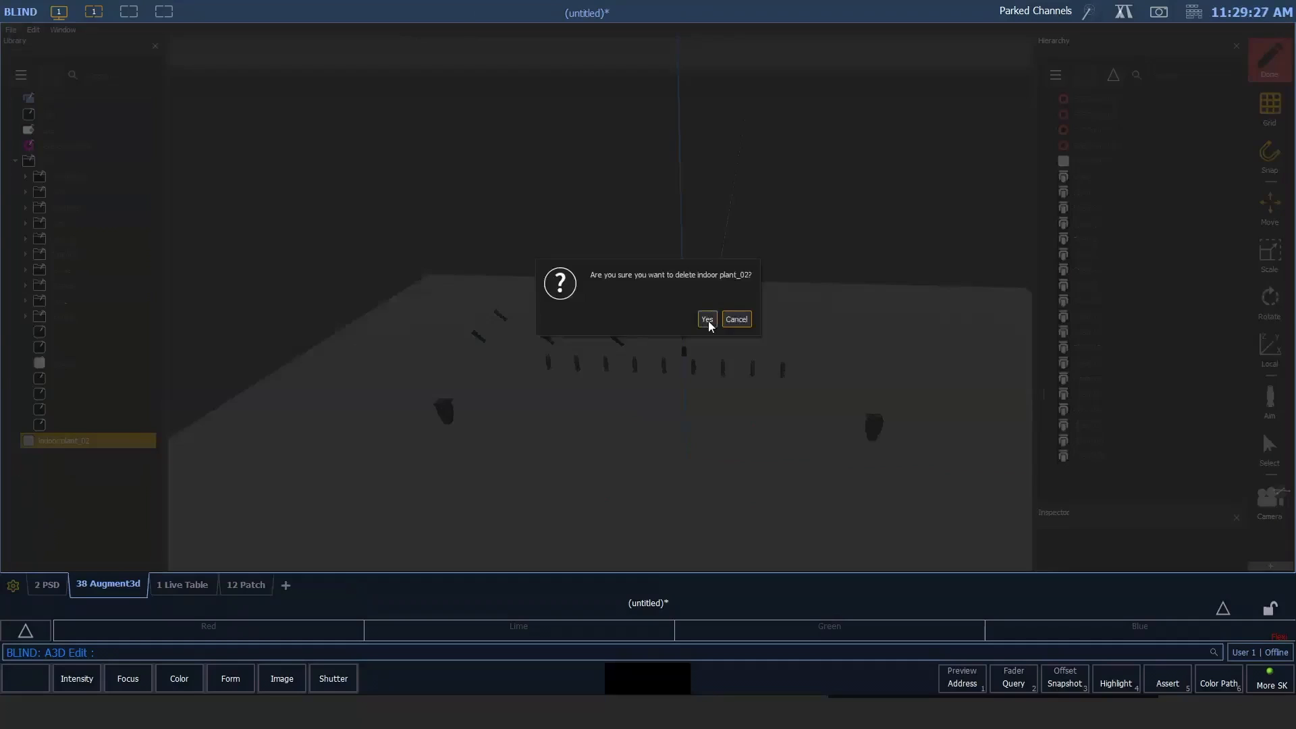
{"action": "left_click", "coordinate": [707, 320]}
{"action": "left_click", "coordinate": [15, 161]}
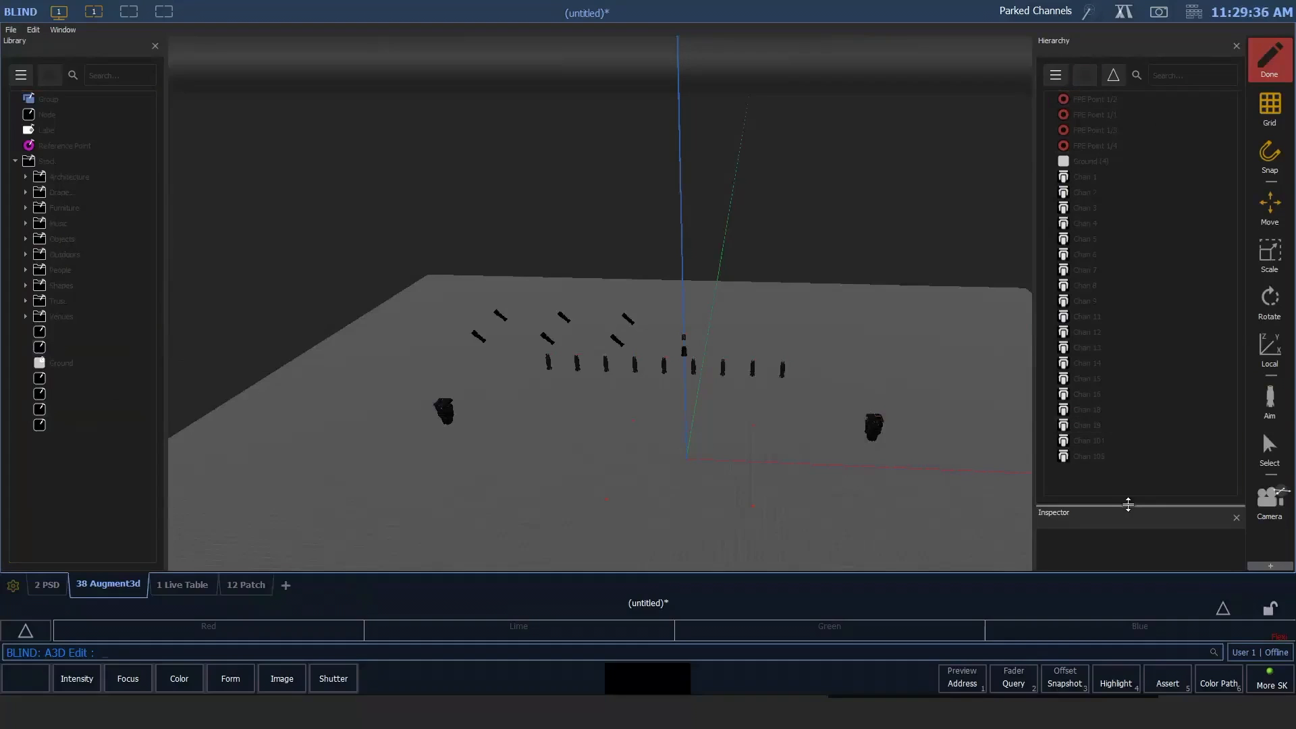
Step: Enlarge the Inspector and examine the properties of Ground and channels 1 thru 4 from the Hierarchy
{"action": "left_click_drag", "start_coordinate": [1134, 502], "coordinate": [1209, 346]}
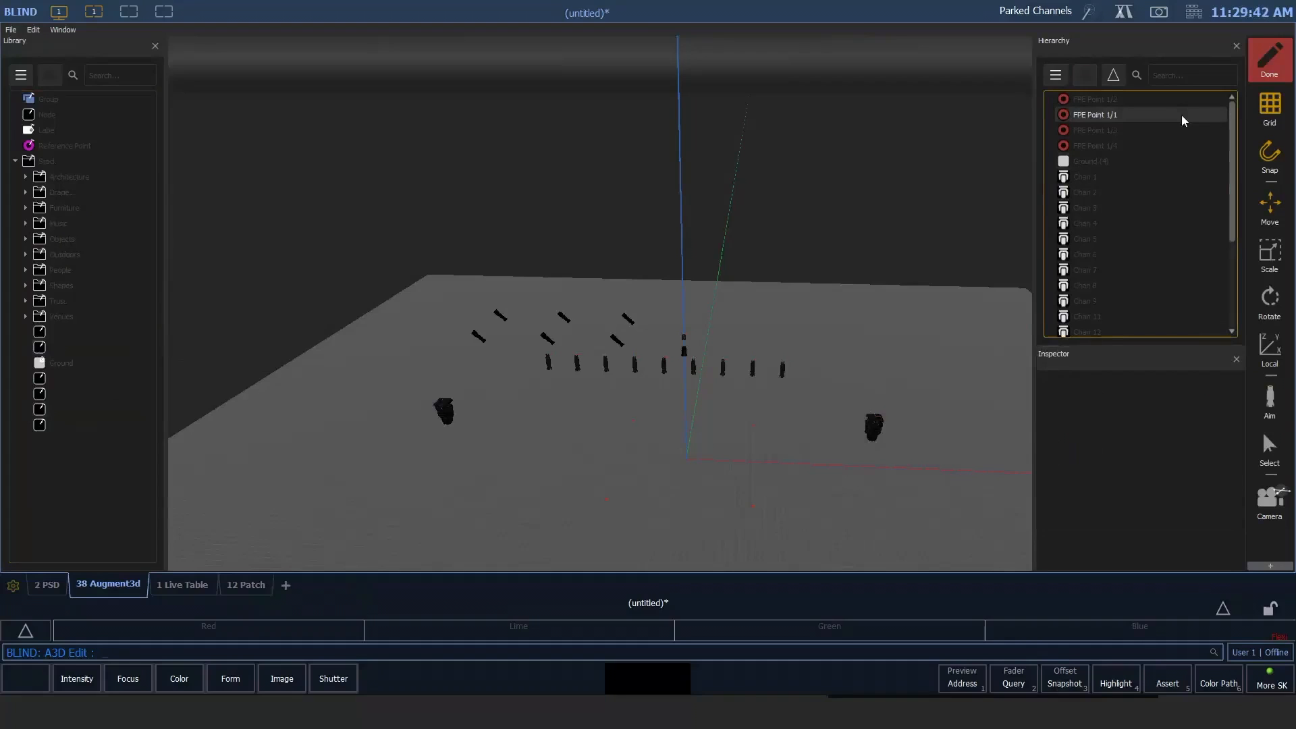
{"action": "left_click", "coordinate": [1146, 161]}
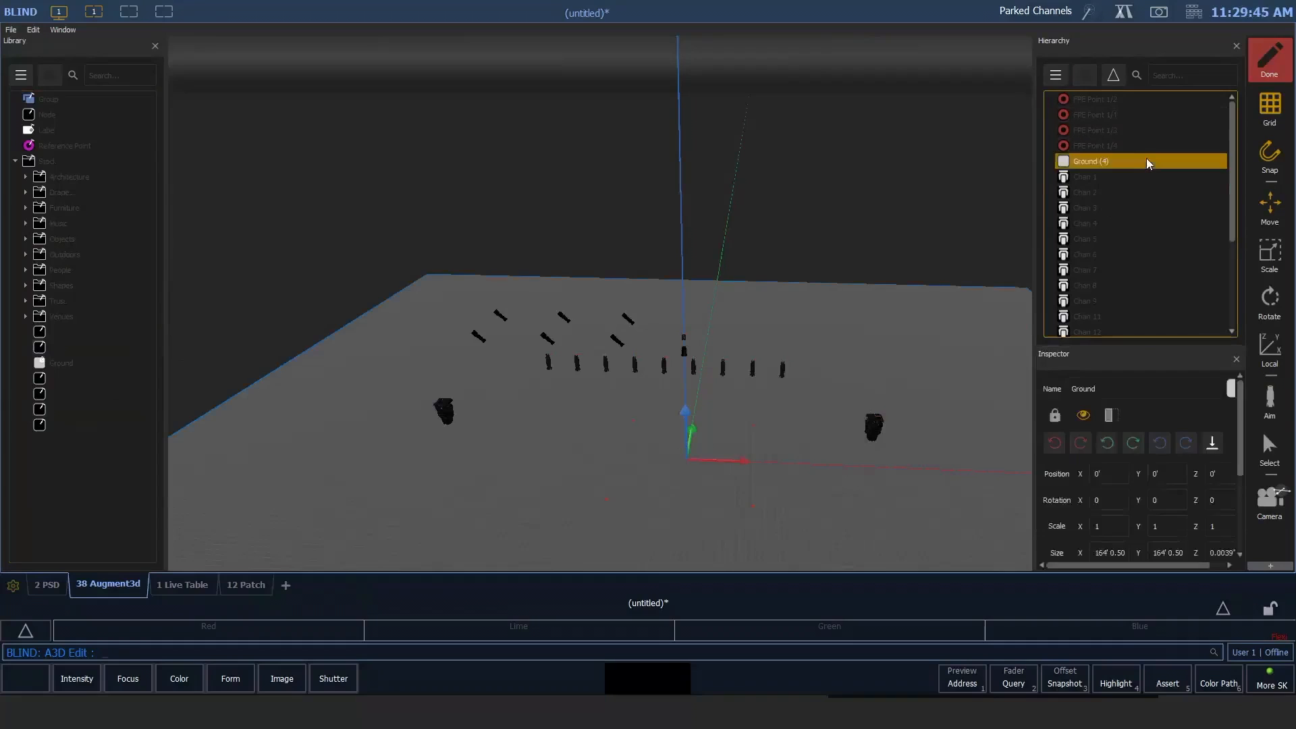
{"action": "left_click", "coordinate": [1117, 178]}
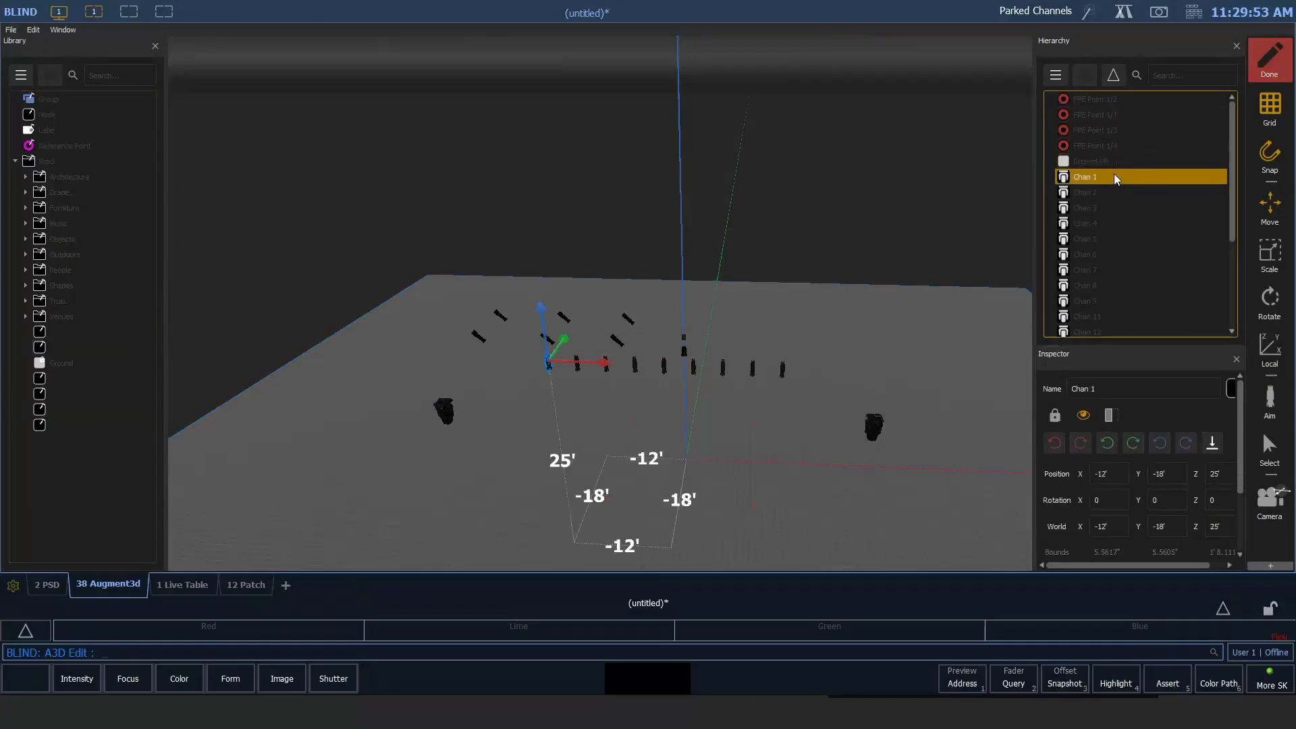
{"action": "left_click", "coordinate": [1098, 193]}
{"action": "left_click", "coordinate": [1083, 210]}
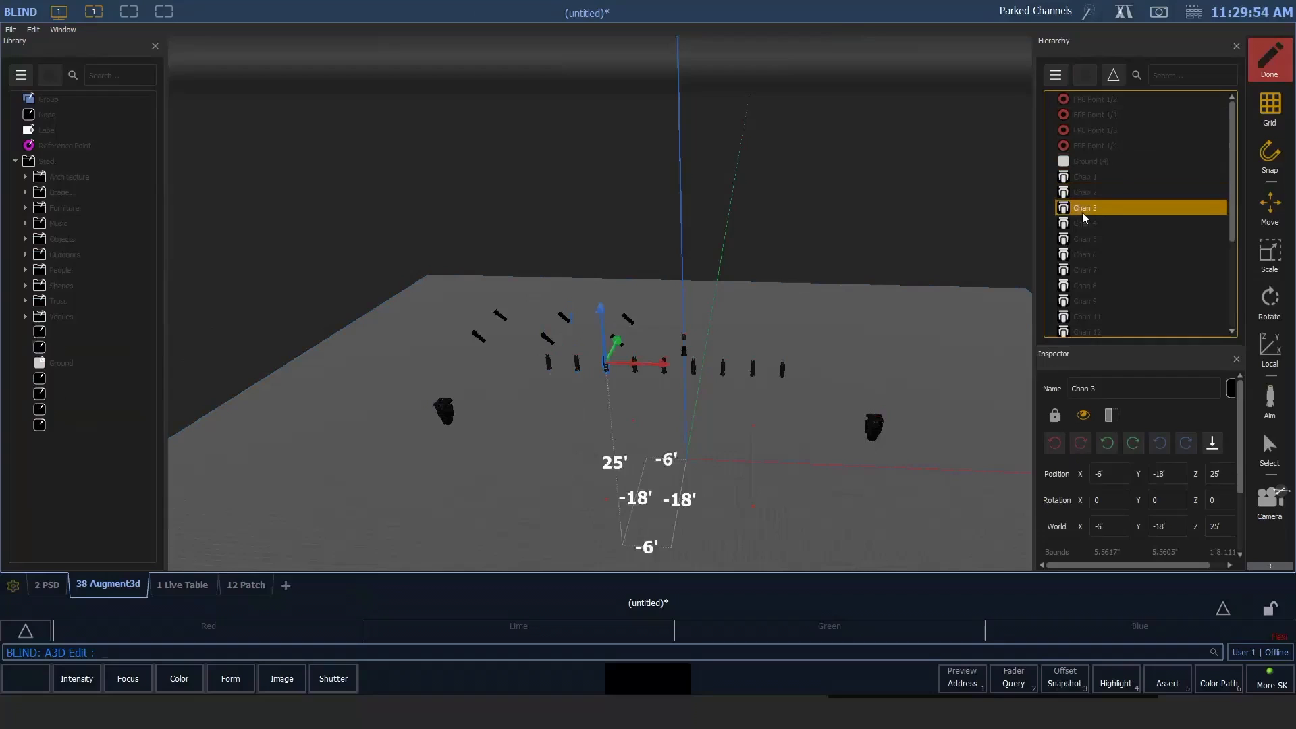
{"action": "left_click", "coordinate": [1081, 223]}
Step: Select channel 13 in the Hierarchy and enlarge the Inspector further to show its position, rotation and tags
{"action": "scroll", "coordinate": [1137, 229], "scroll_direction": "down", "scroll_amount": 3}
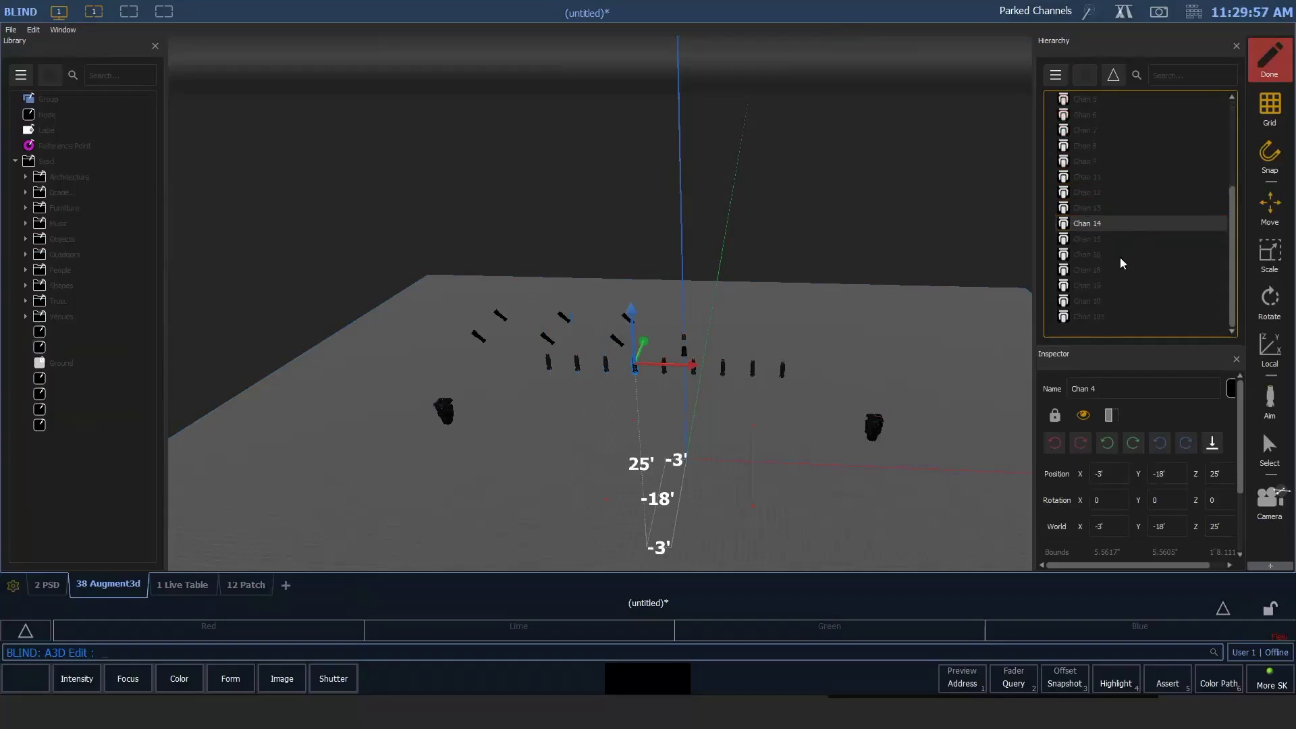
{"action": "left_click", "coordinate": [1103, 207]}
{"action": "scroll", "coordinate": [1143, 203], "scroll_direction": "up", "scroll_amount": 3}
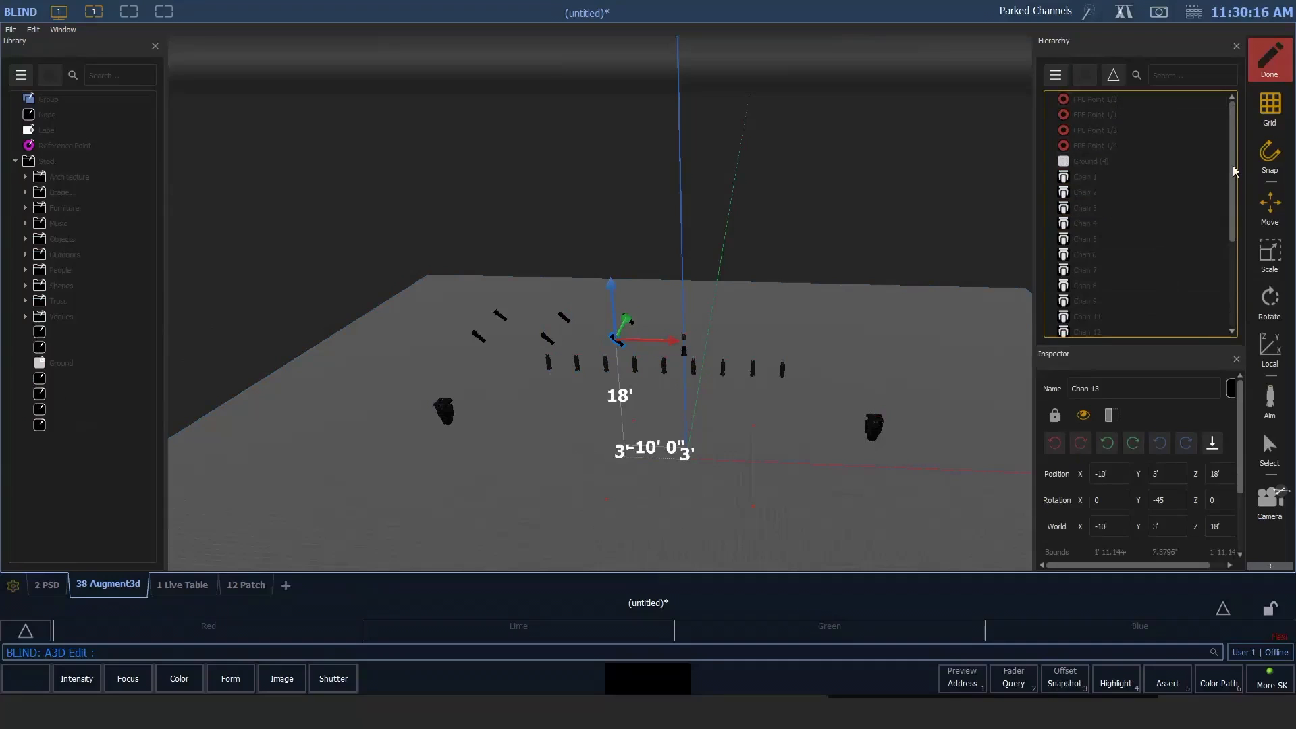
{"action": "left_click_drag", "start_coordinate": [1234, 162], "coordinate": [1233, 248]}
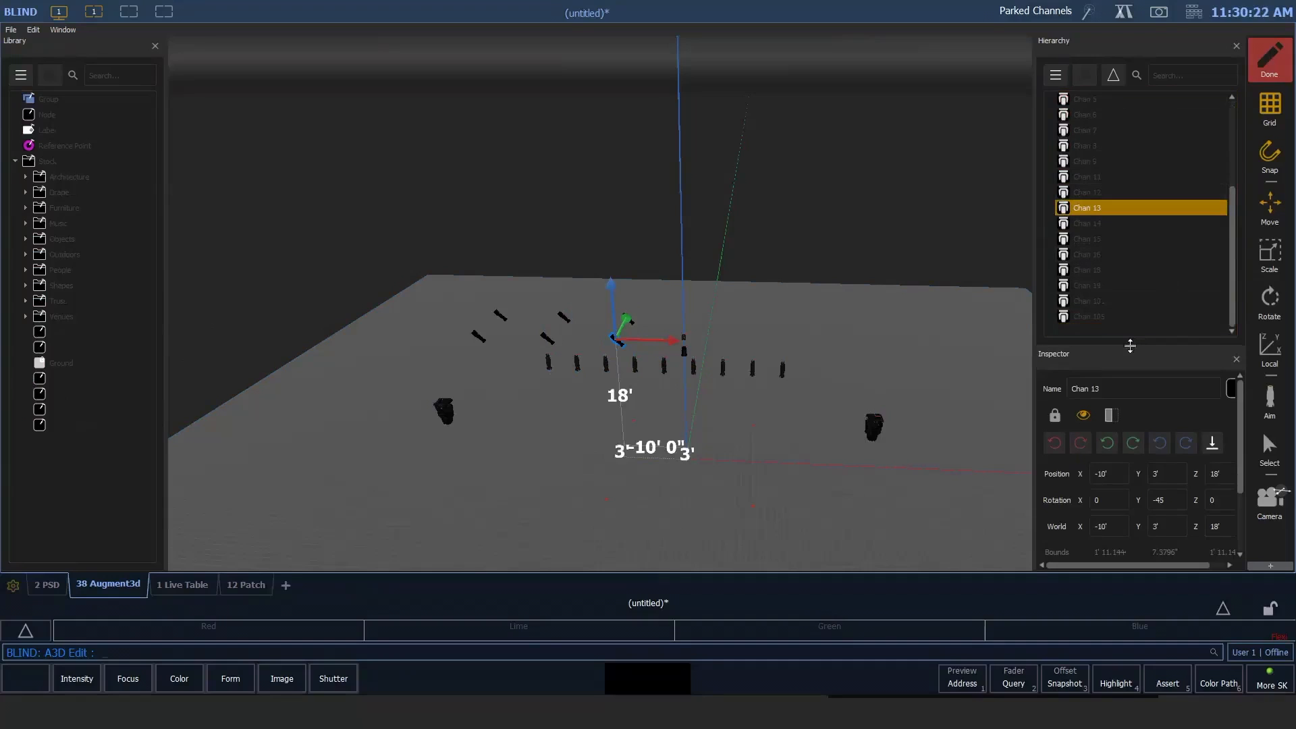
{"action": "left_click_drag", "start_coordinate": [1130, 346], "coordinate": [1130, 265]}
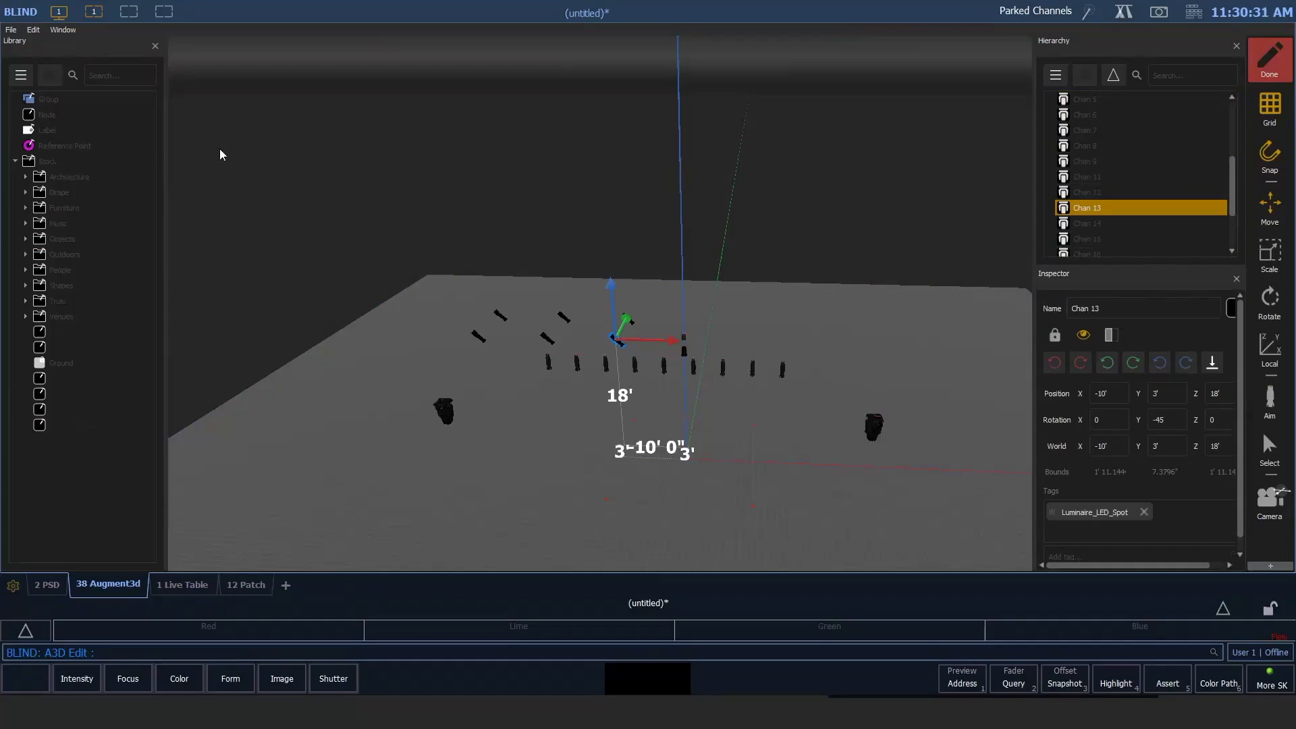
Step: Show the Preferences beneath the Library, widen their dock and review the editor and graphics settings
{"action": "left_click", "coordinate": [64, 31]}
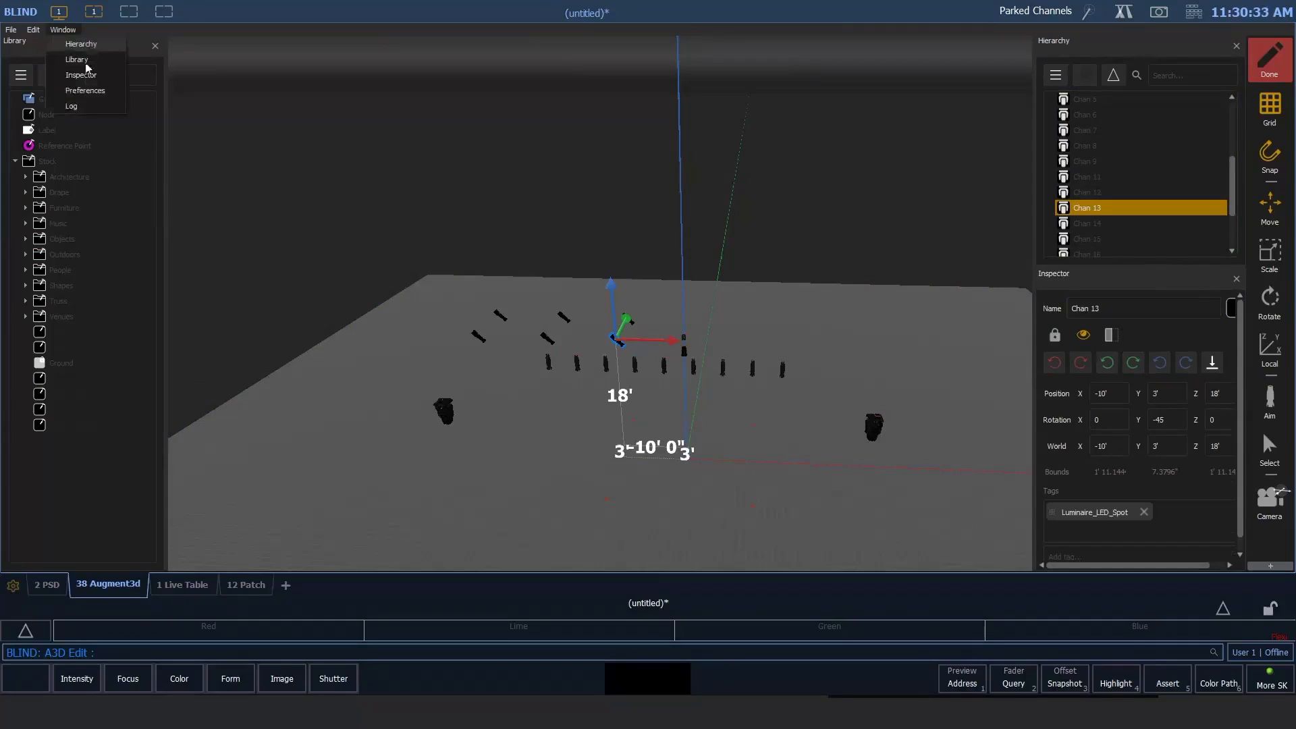
{"action": "left_click", "coordinate": [85, 90]}
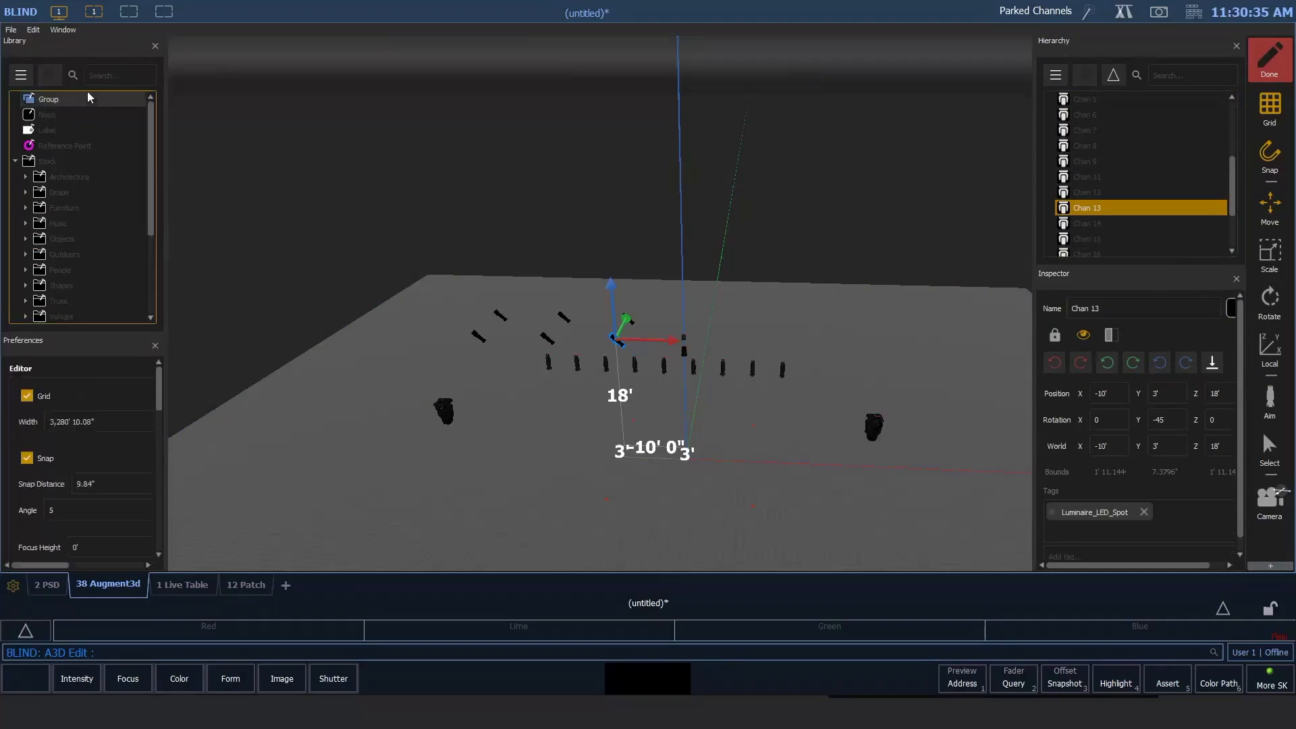
{"action": "left_click_drag", "start_coordinate": [166, 364], "coordinate": [412, 352]}
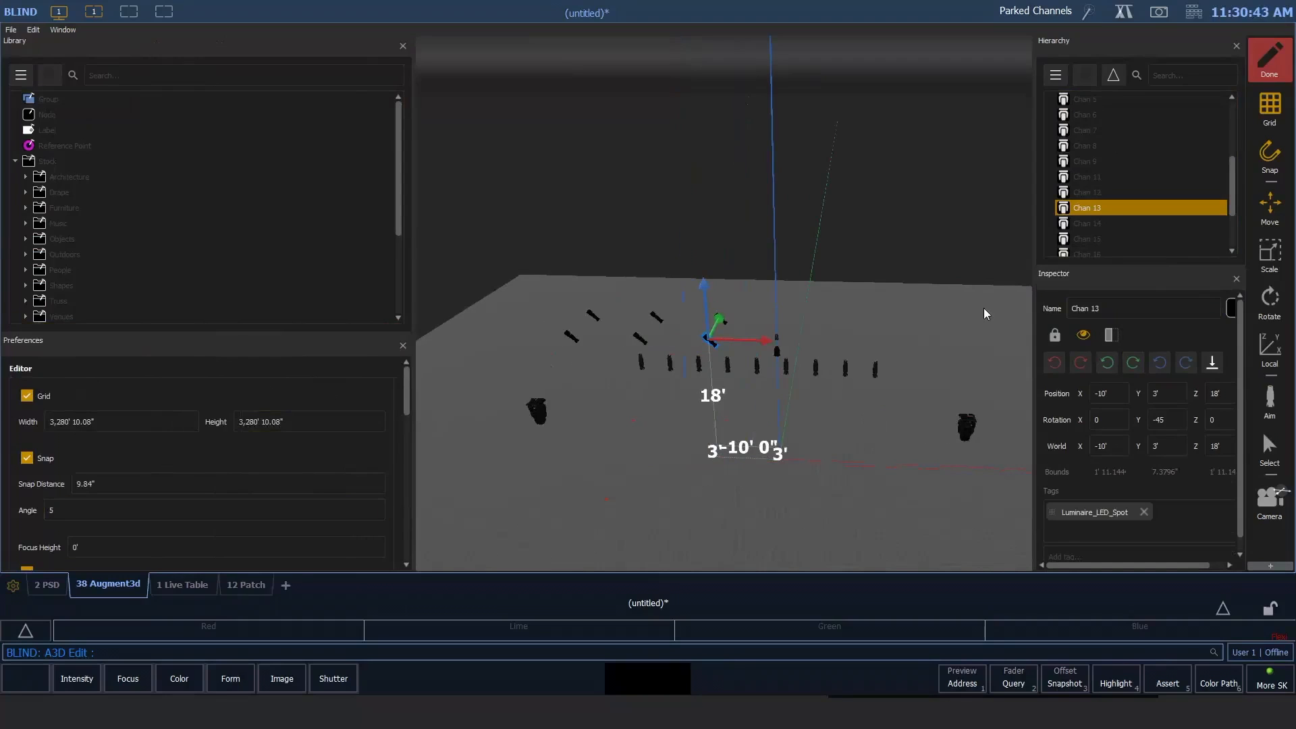
{"action": "scroll", "coordinate": [274, 459], "scroll_direction": "down", "scroll_amount": 1}
{"action": "scroll", "coordinate": [290, 462], "scroll_direction": "down", "scroll_amount": 2}
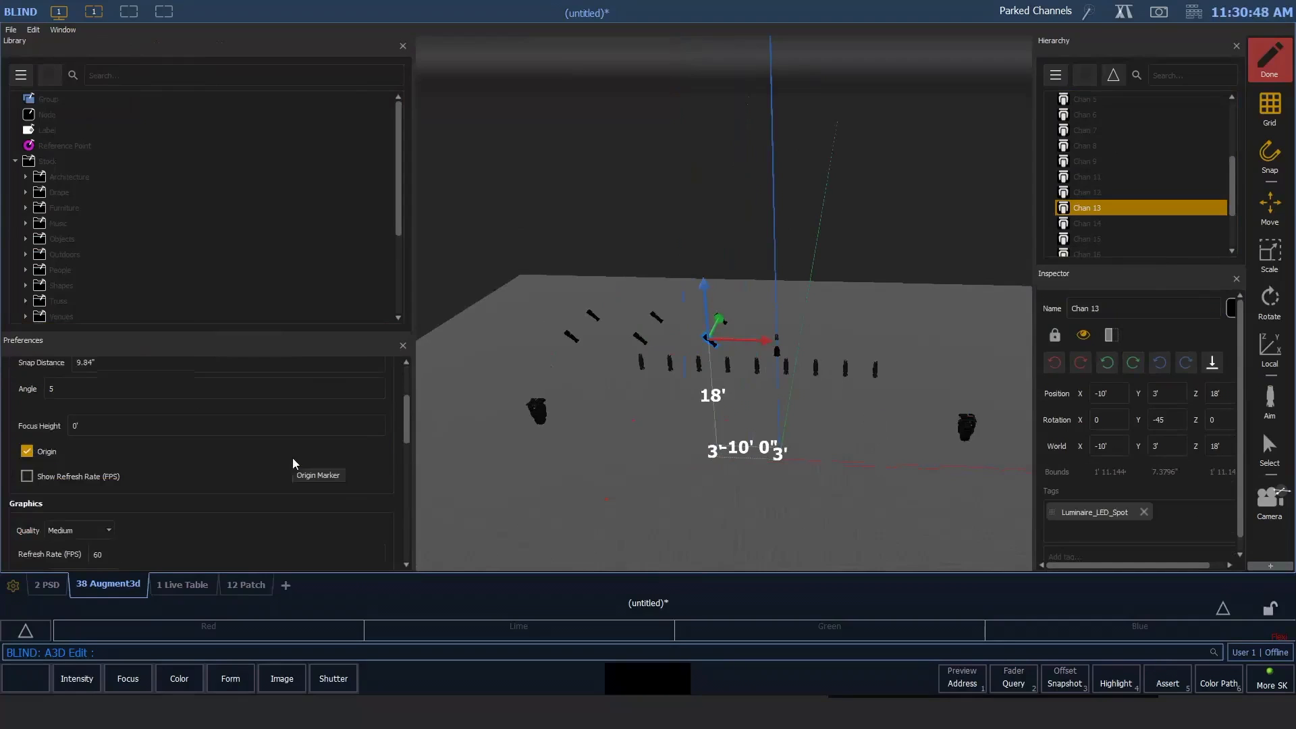
{"action": "scroll", "coordinate": [293, 457], "scroll_direction": "up", "scroll_amount": 3}
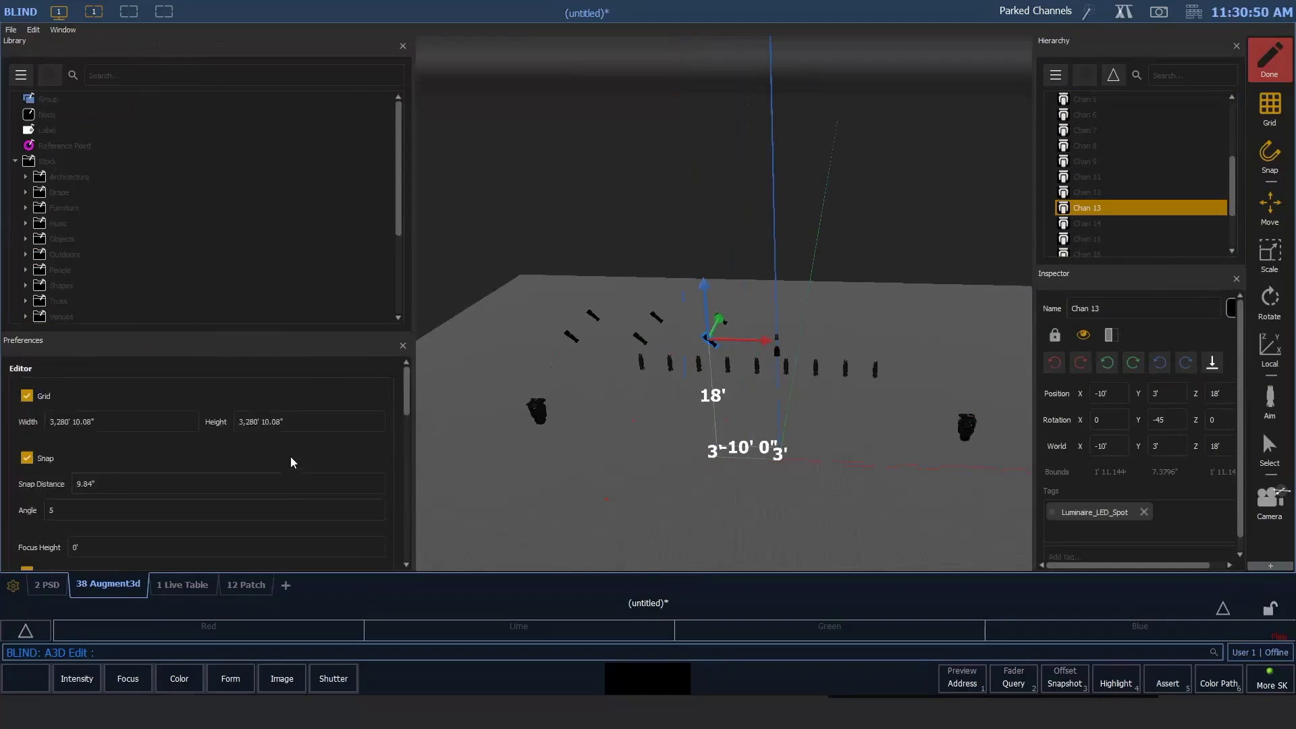
Step: Open the Augment3d log, look through its entries and close it again
{"action": "left_click", "coordinate": [63, 30]}
{"action": "left_click", "coordinate": [71, 106]}
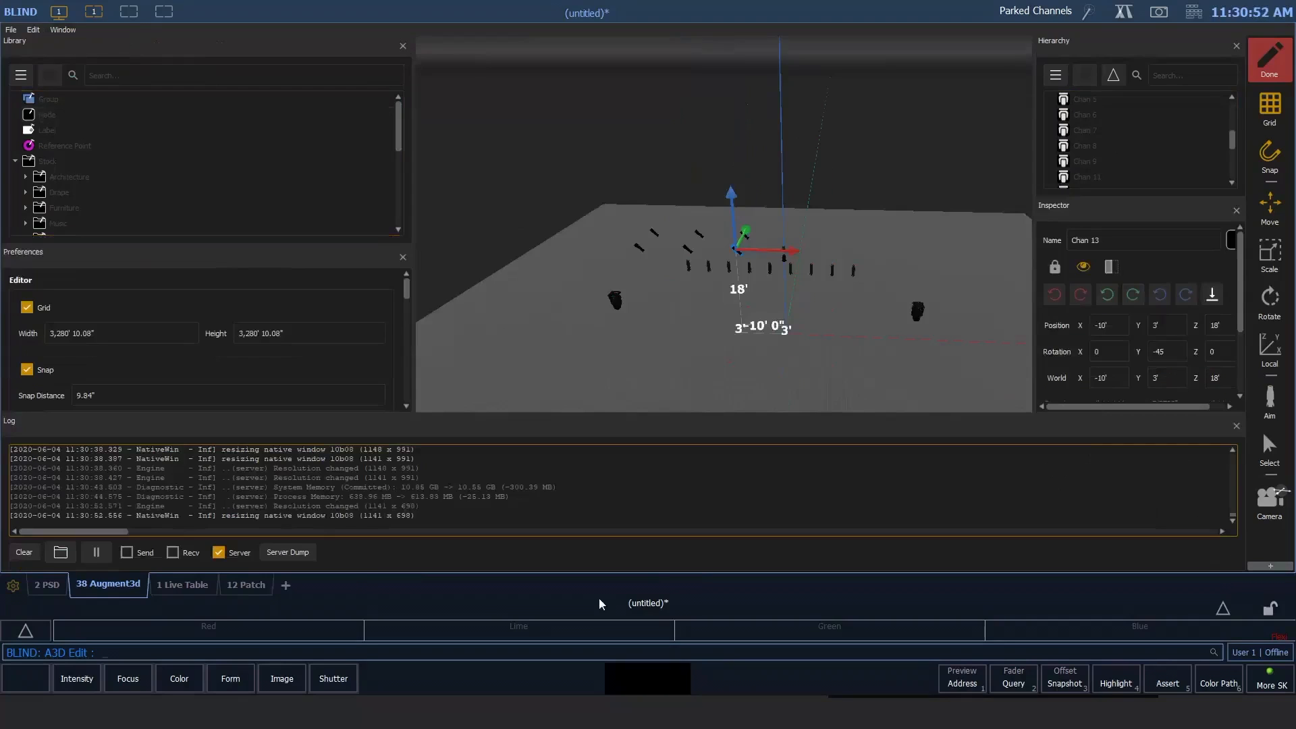
{"action": "scroll", "coordinate": [476, 495], "scroll_direction": "up", "scroll_amount": 3}
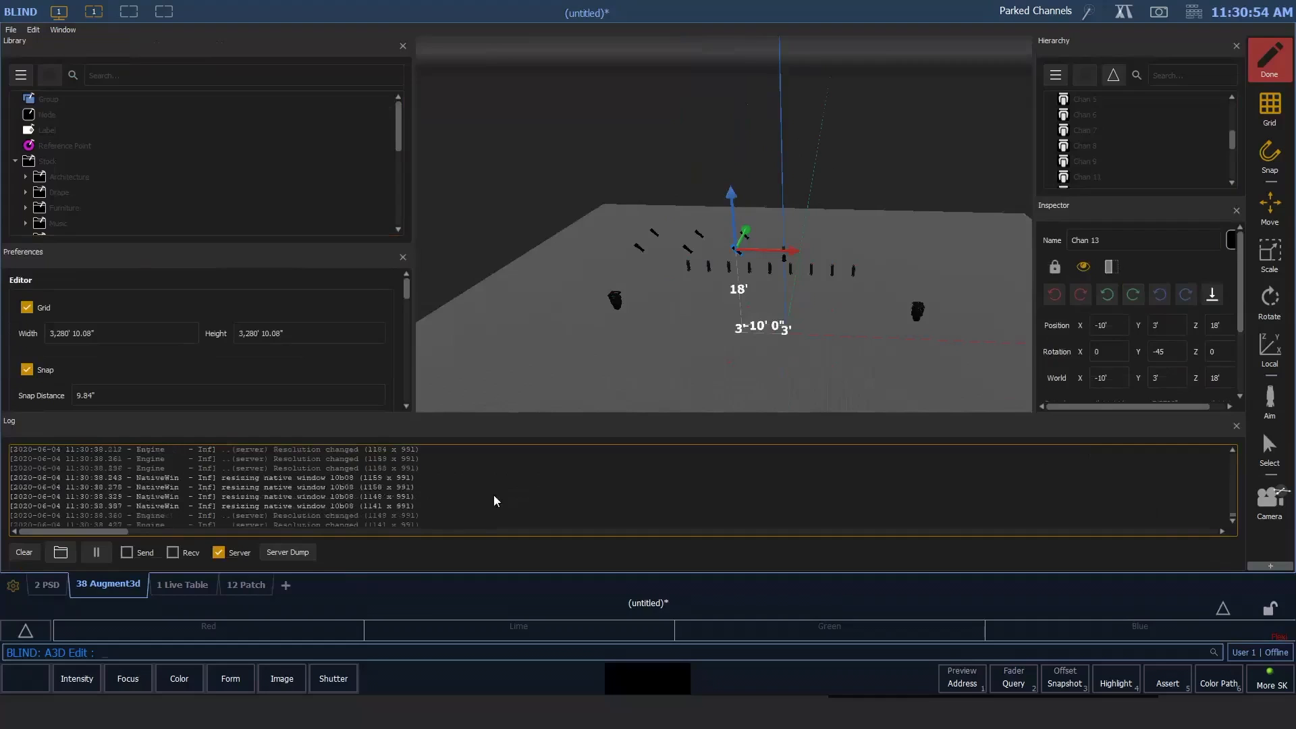
{"action": "scroll", "coordinate": [495, 500], "scroll_direction": "down", "scroll_amount": 3}
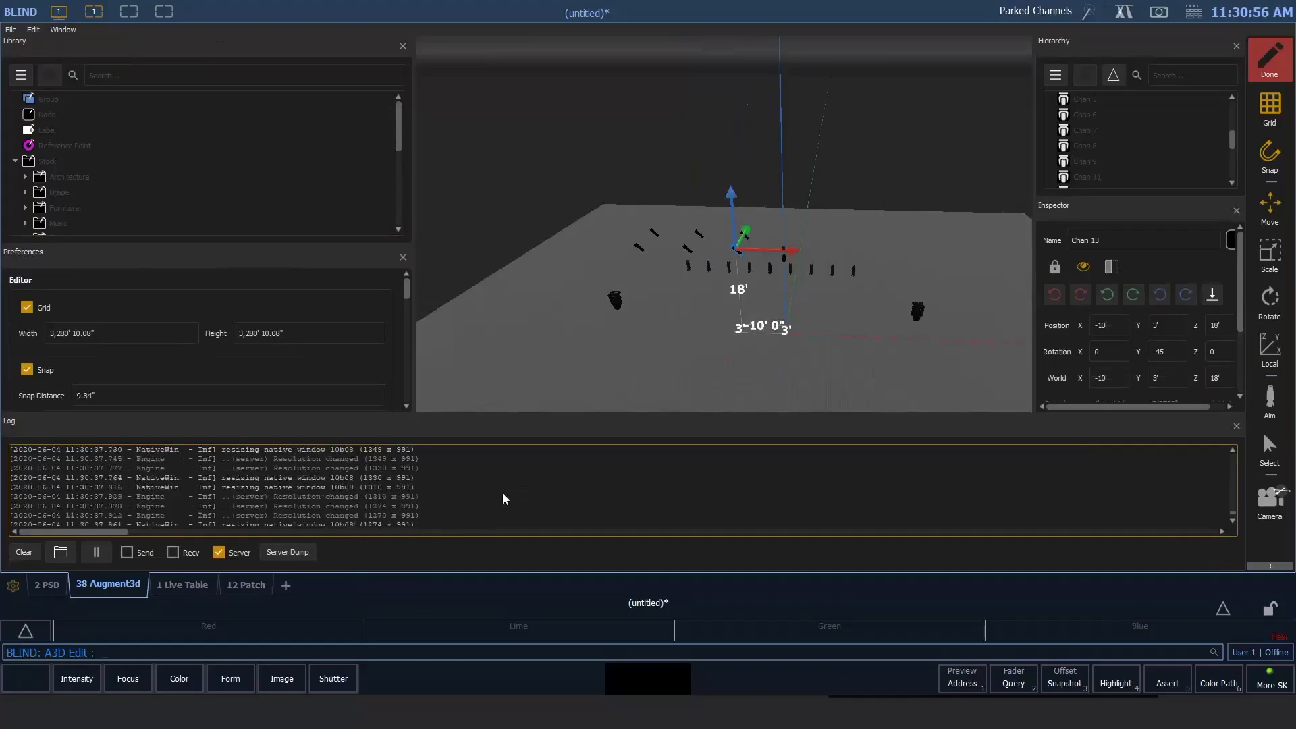
{"action": "scroll", "coordinate": [504, 489], "scroll_direction": "down", "scroll_amount": 5}
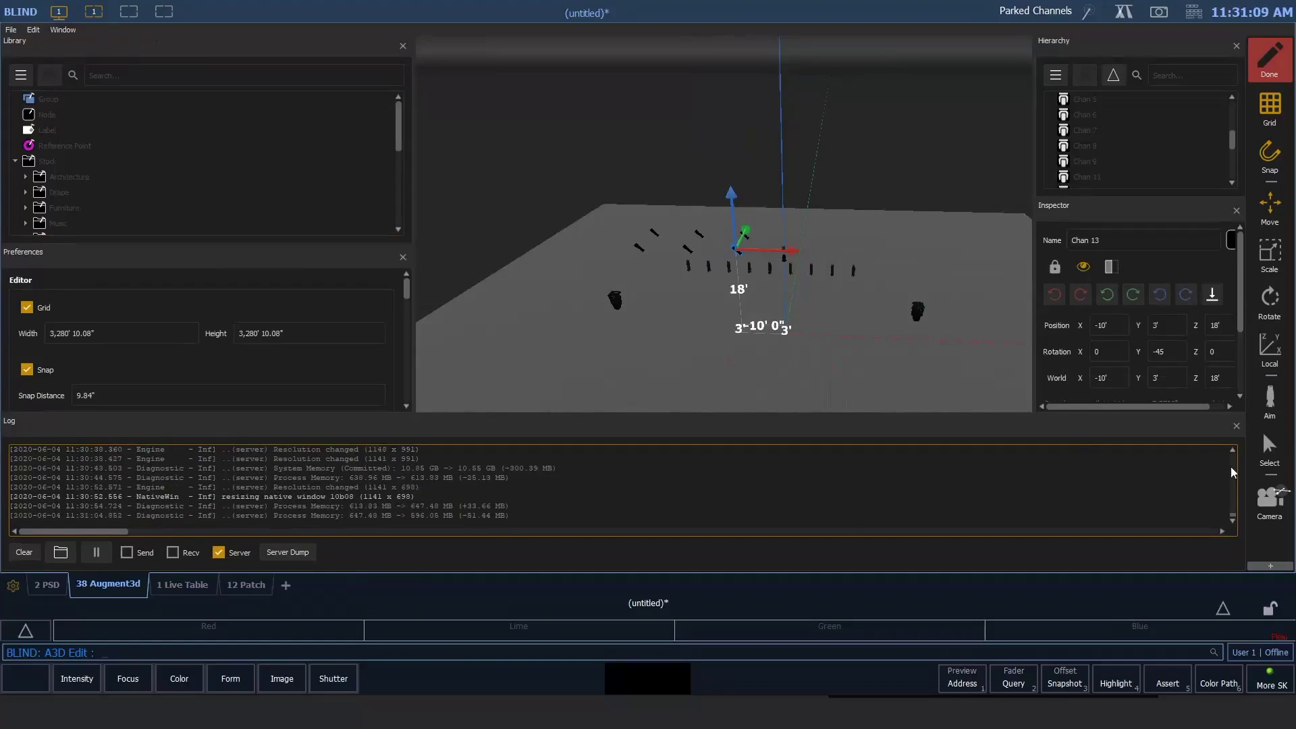
{"action": "left_click", "coordinate": [1236, 426]}
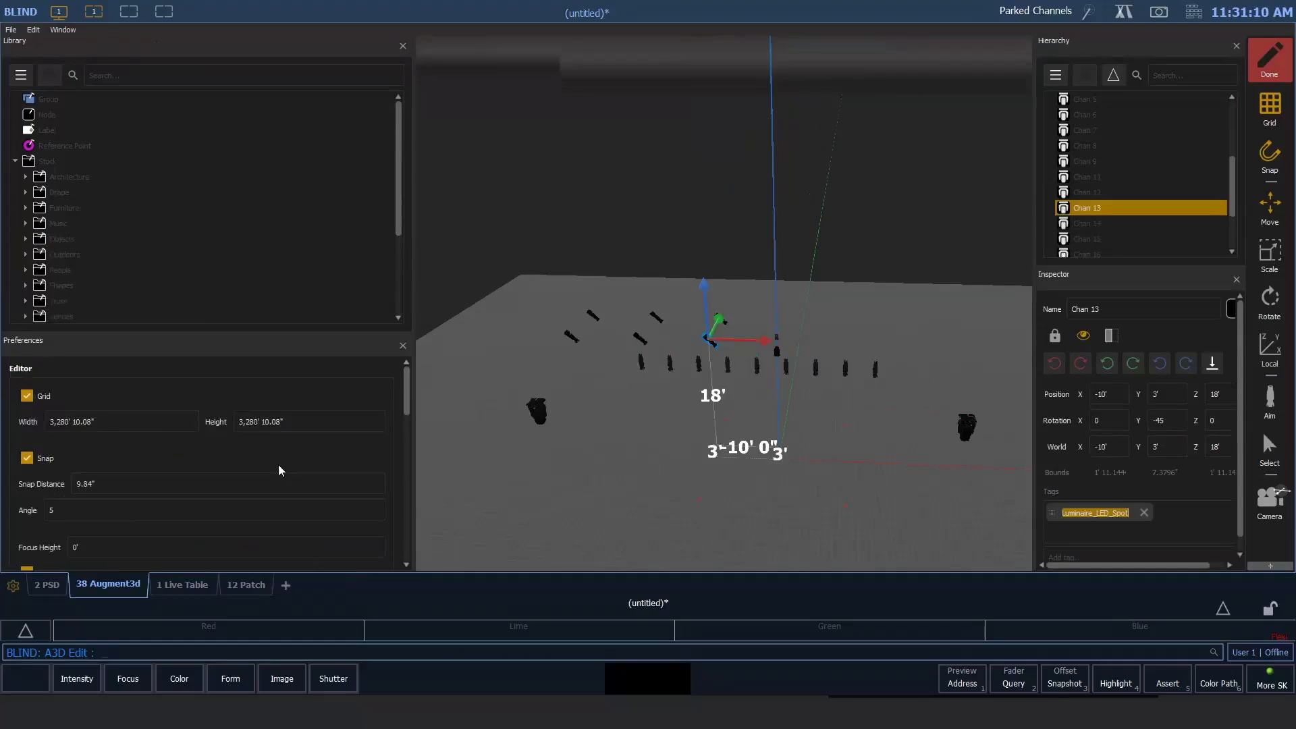
Step: Narrow the Library dock and move the Preferences between the Hierarchy and the Inspector
{"action": "left_click_drag", "start_coordinate": [413, 349], "coordinate": [242, 353]}
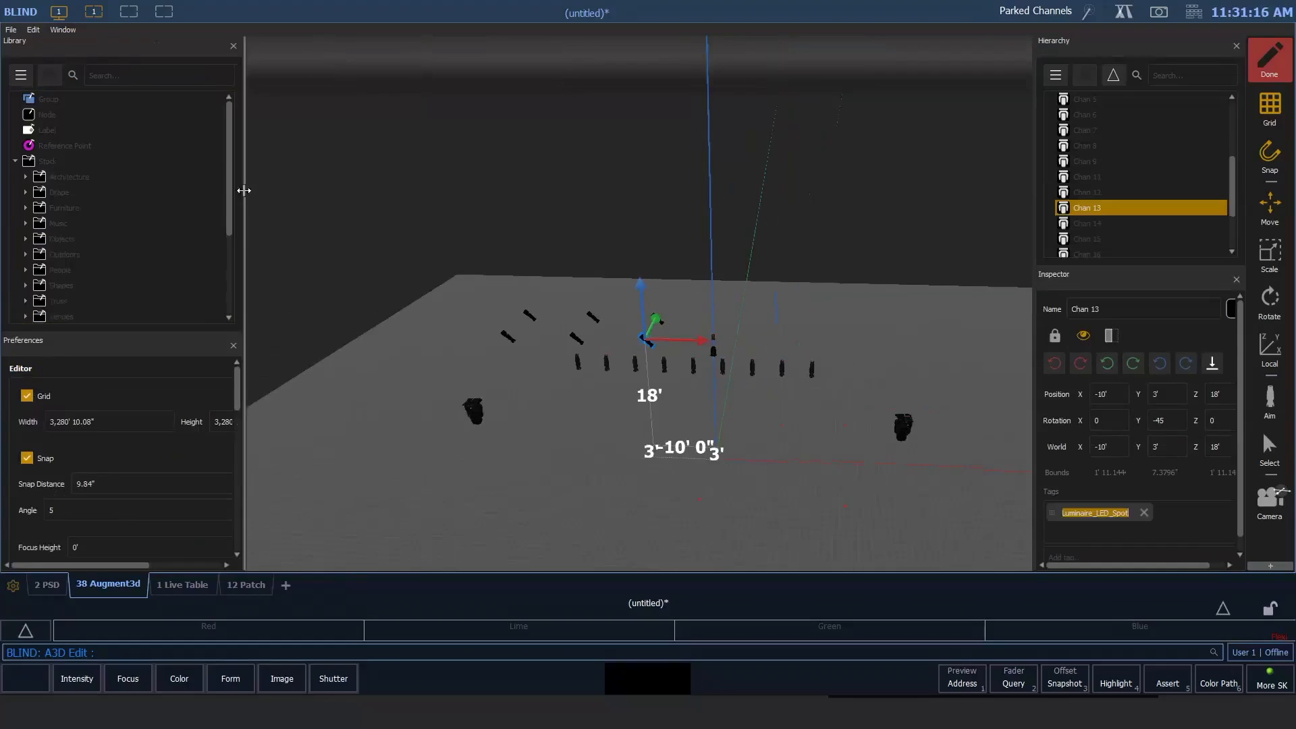
{"action": "mouse_move", "coordinate": [243, 193]}
{"action": "left_mouse_down"}
{"action": "mouse_move", "coordinate": [346, 192]}
{"action": "mouse_move", "coordinate": [226, 198]}
{"action": "left_mouse_up"}
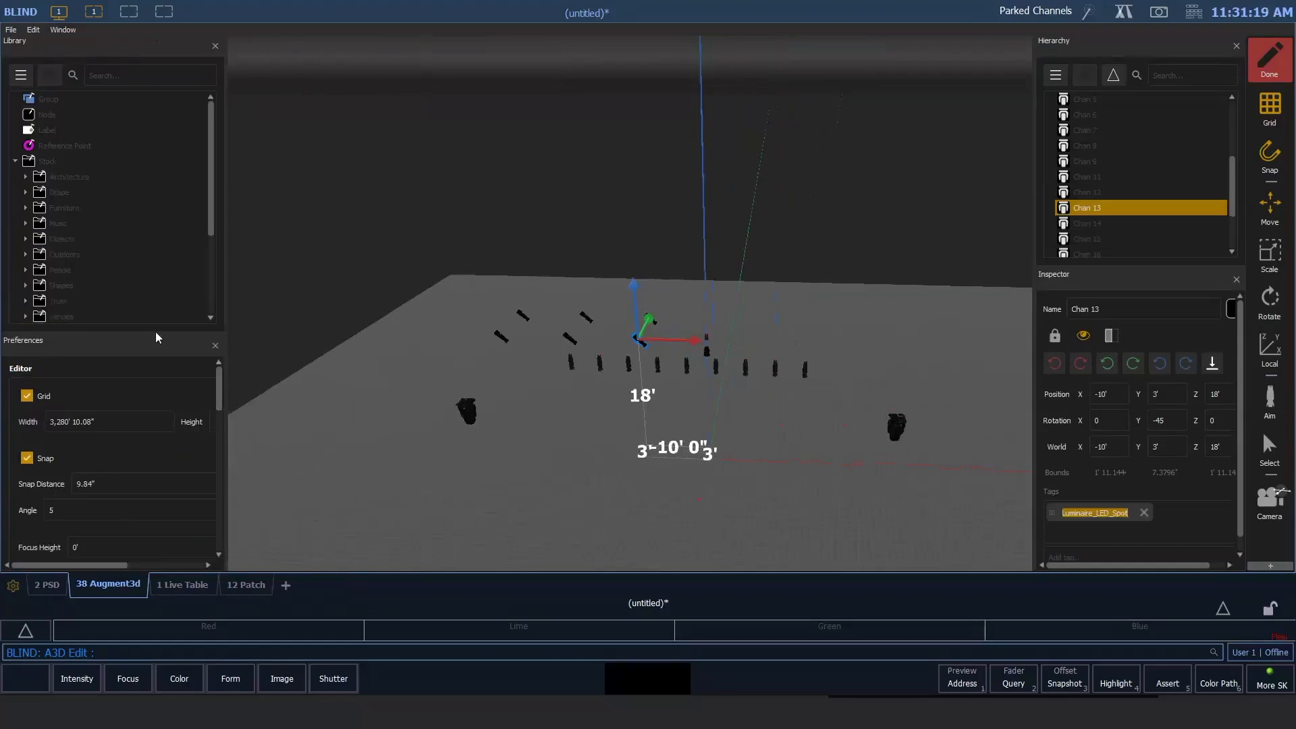
{"action": "left_click_drag", "start_coordinate": [154, 335], "coordinate": [1030, 424]}
{"action": "left_click_drag", "start_coordinate": [1039, 468], "coordinate": [1144, 254]}
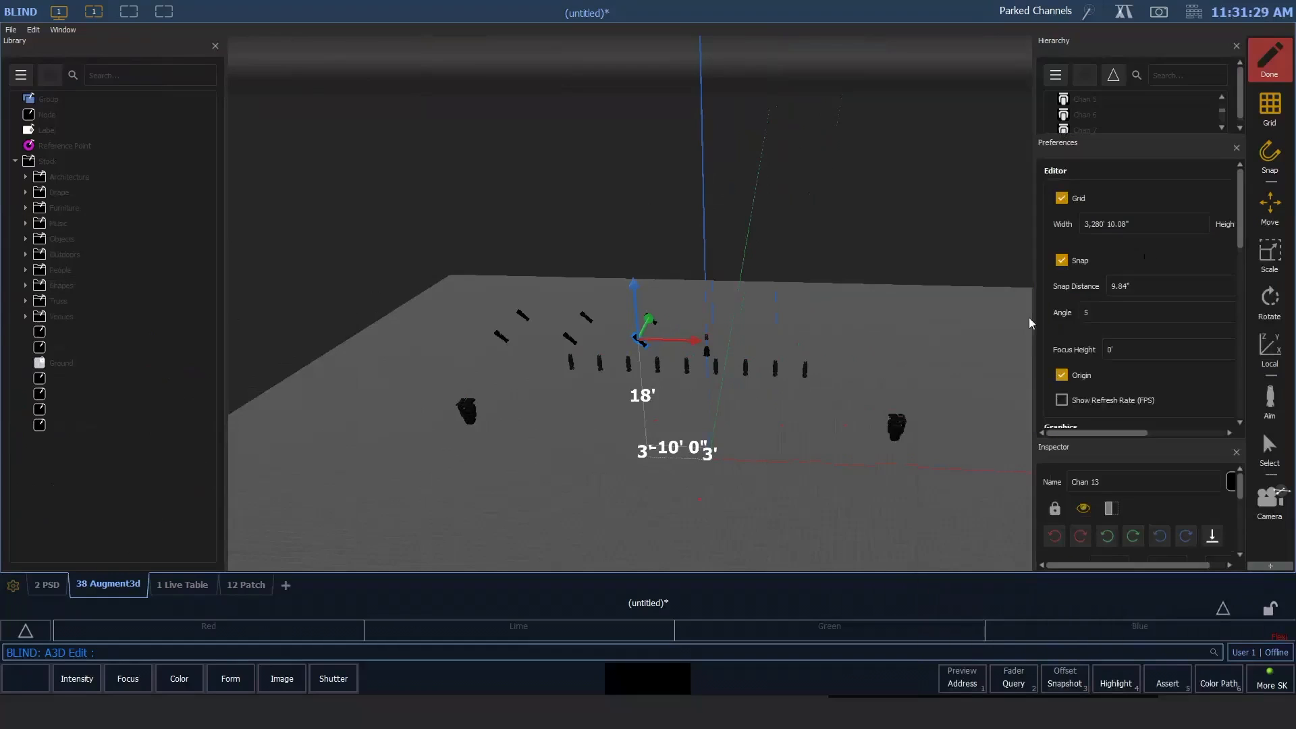
Step: Enlarge the Hierarchy, stack the Preferences into the same dock space, and switch between the two windows, ending on the Hierarchy
{"action": "left_click_drag", "start_coordinate": [1141, 136], "coordinate": [1183, 183]}
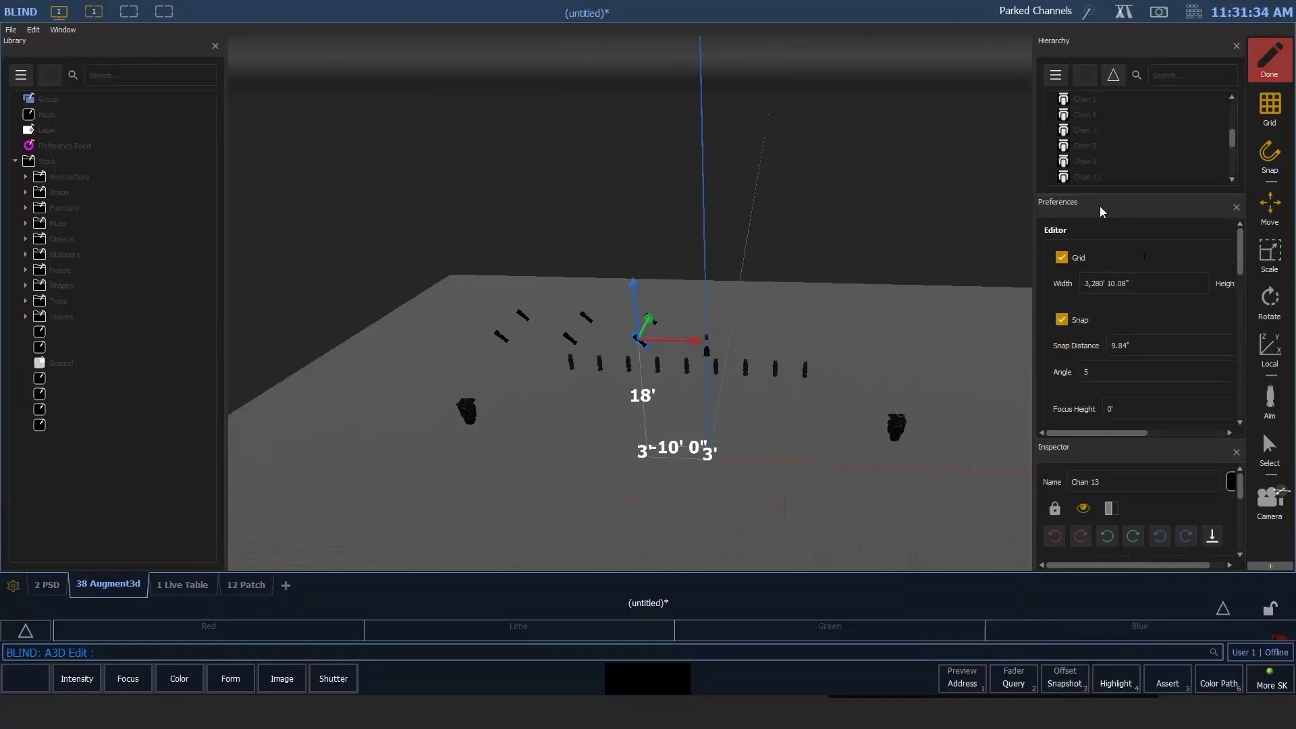
{"action": "left_click_drag", "start_coordinate": [1125, 206], "coordinate": [1099, 96]}
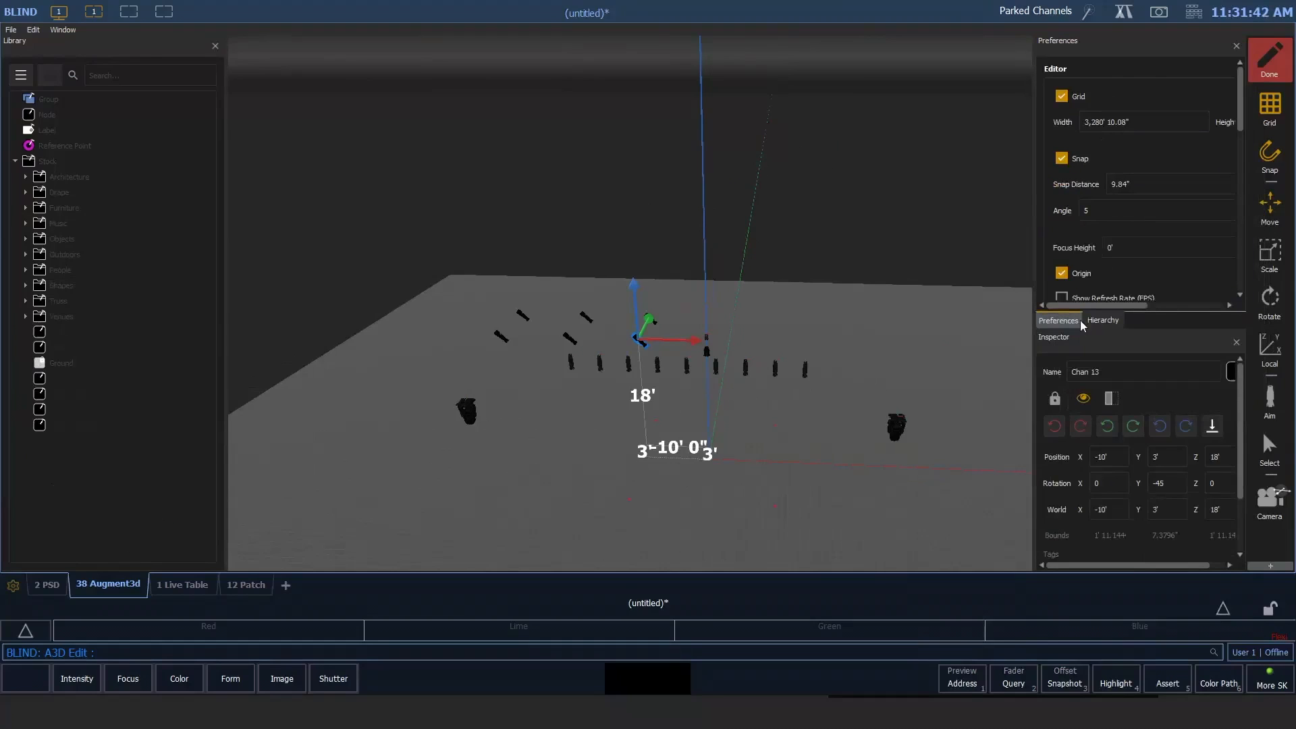
{"action": "left_click", "coordinate": [1100, 320]}
{"action": "left_click", "coordinate": [1056, 320]}
{"action": "left_click", "coordinate": [1107, 320]}
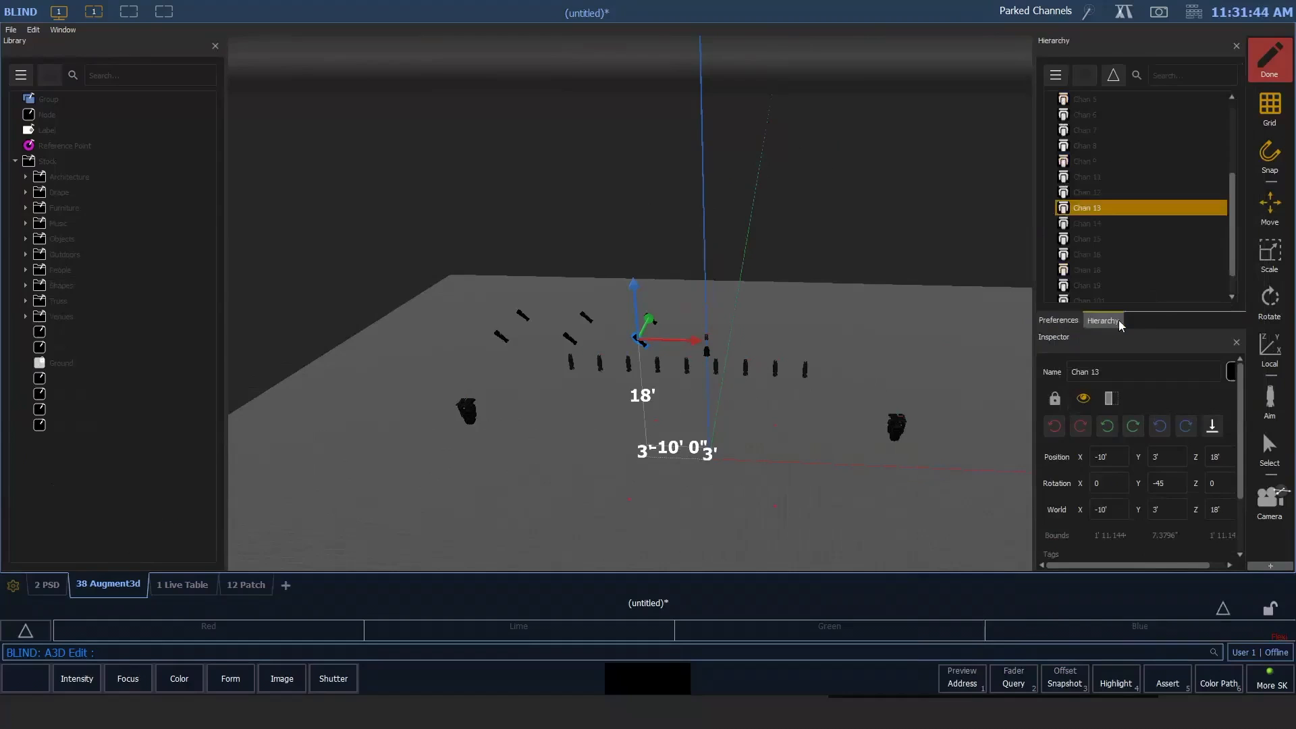
Step: Reorder the stacked windows so the Hierarchy comes before the Preferences, and check both by switching between them
{"action": "left_click_drag", "start_coordinate": [1119, 320], "coordinate": [1070, 320]}
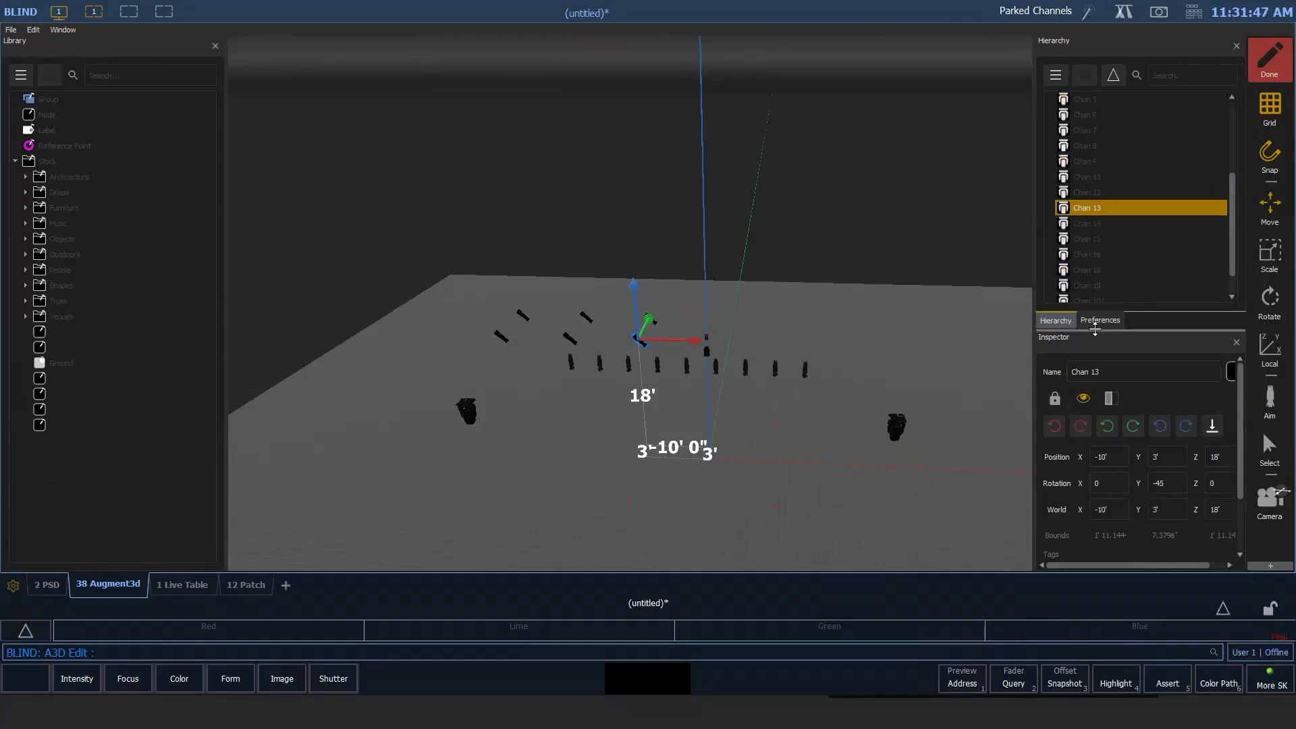
{"action": "left_click", "coordinate": [1101, 319]}
{"action": "left_click", "coordinate": [1059, 319]}
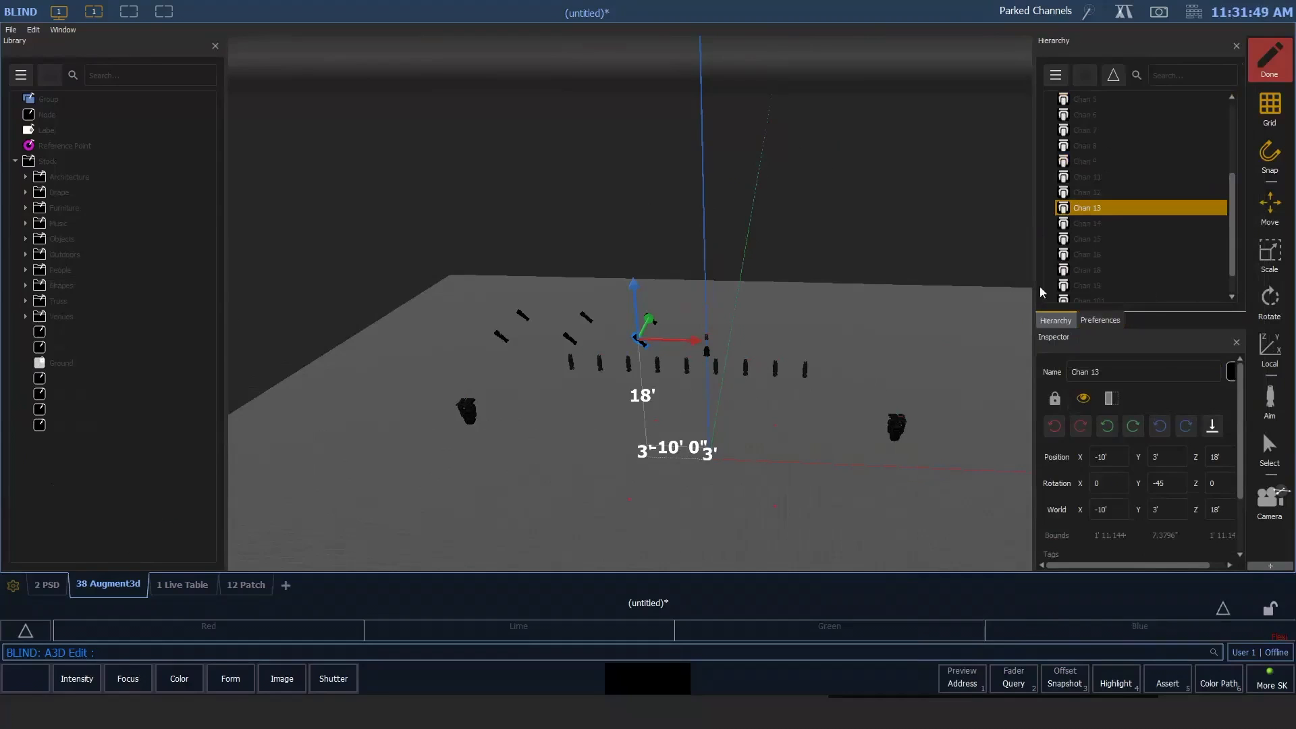
Step: Widen the Hierarchy and Inspector dock, move the Preferences back beneath the Library, and give the Library more height
{"action": "left_click_drag", "start_coordinate": [1035, 286], "coordinate": [999, 286]}
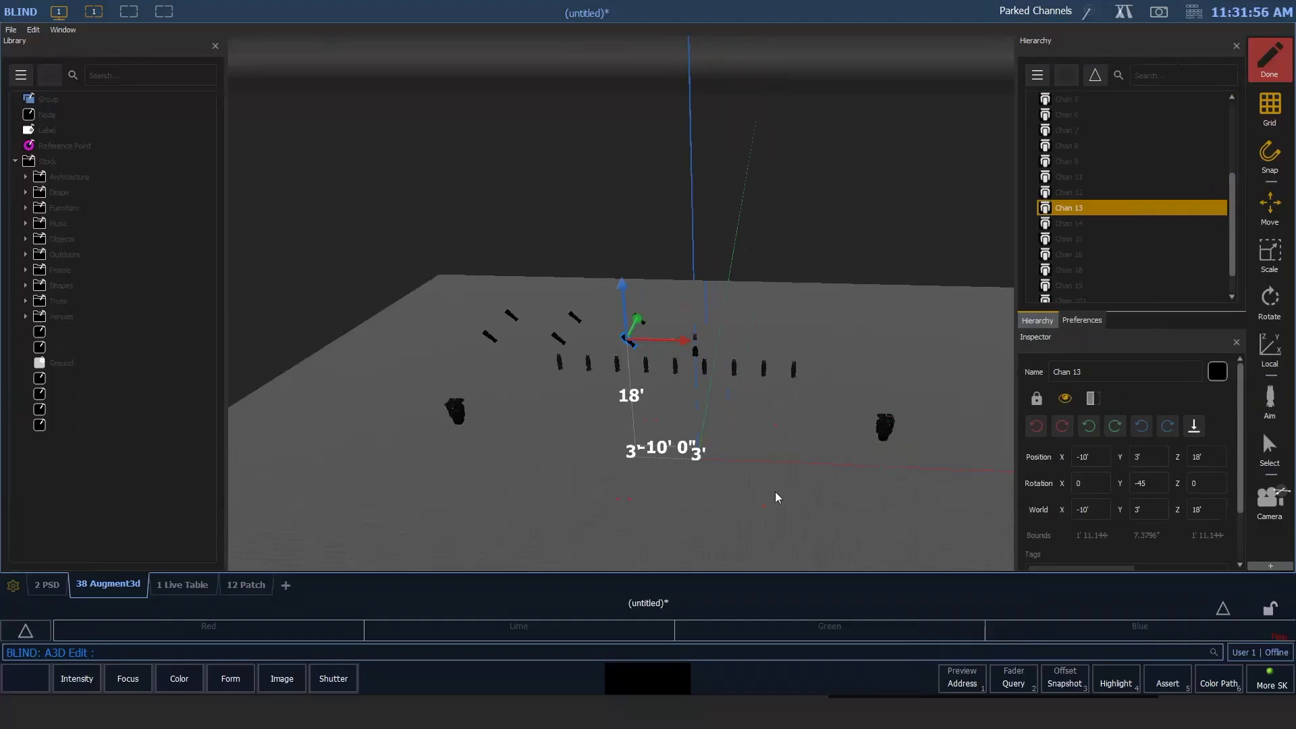
{"action": "left_click", "coordinate": [1096, 321]}
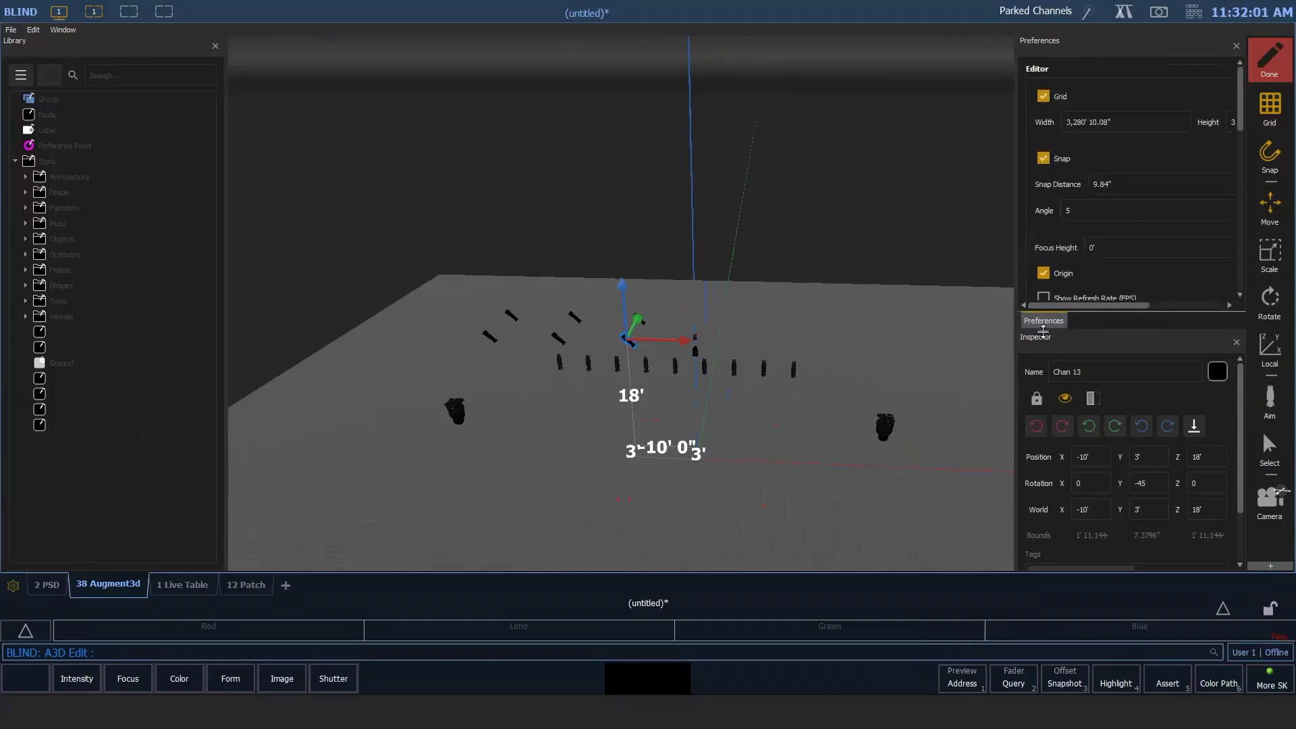
{"action": "left_click_drag", "start_coordinate": [1094, 319], "coordinate": [102, 508]}
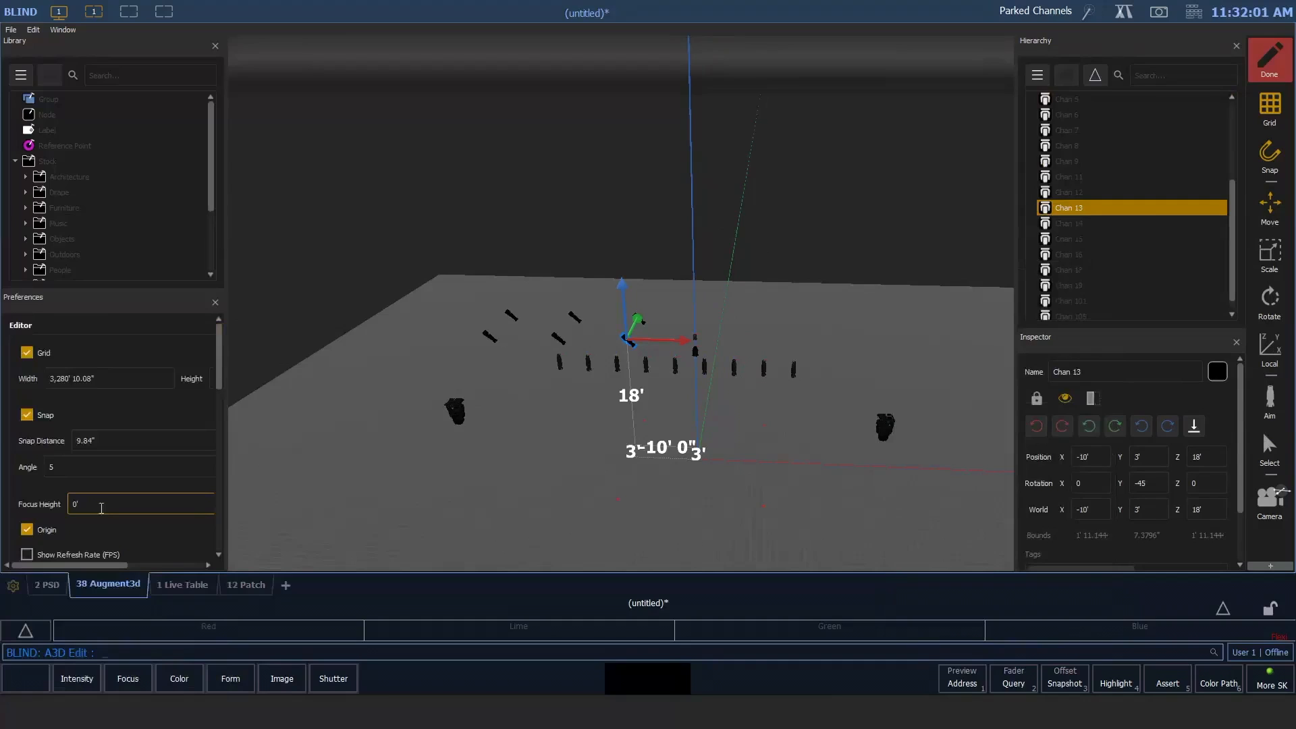
{"action": "left_click_drag", "start_coordinate": [132, 290], "coordinate": [133, 356]}
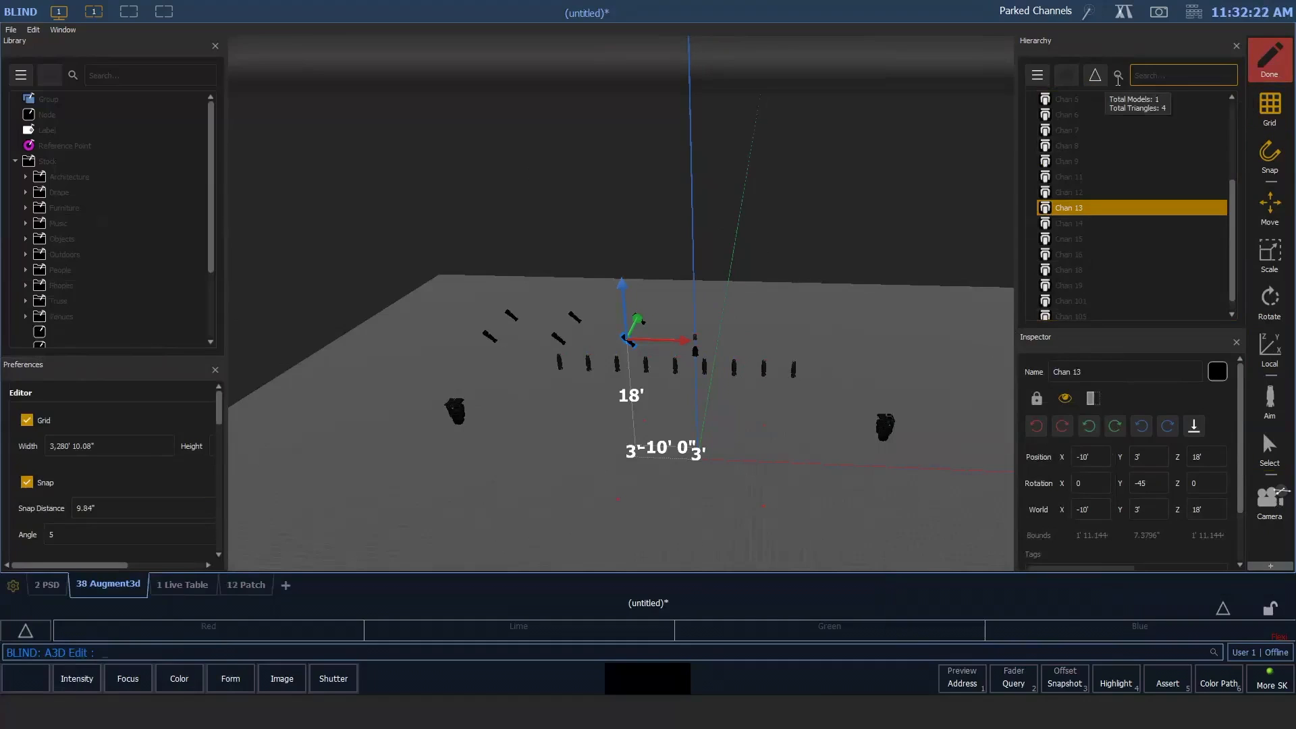
Step: Look at the choices for applying or reverting the model changes, then dismiss them and deselect channel 13
{"action": "left_click", "coordinate": [1278, 61]}
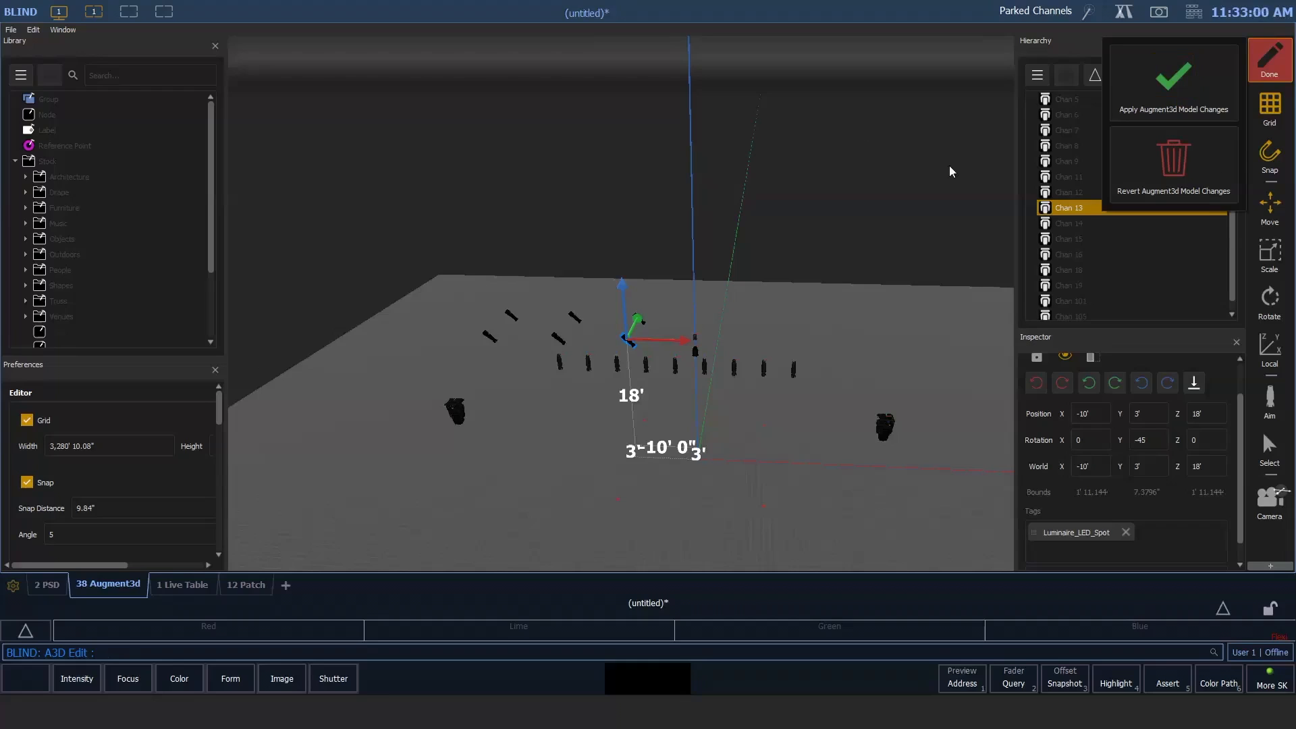
{"action": "left_click", "coordinate": [868, 120]}
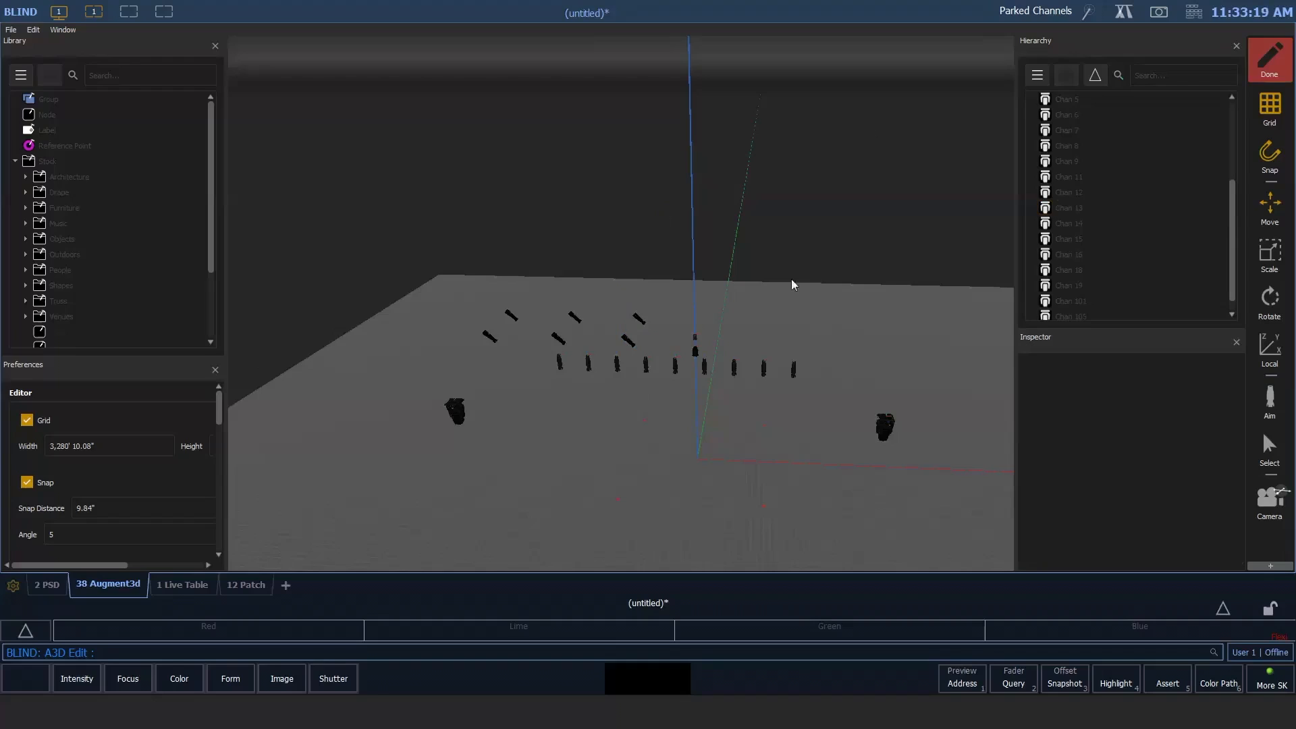
Step: Toggle the floor grid off and on repeatedly, leaving it switched on
{"action": "left_click", "coordinate": [1276, 108]}
{"action": "left_click", "coordinate": [1275, 108]}
{"action": "left_click", "coordinate": [1275, 109]}
{"action": "left_click", "coordinate": [1276, 109]}
Step: Widen the Library and Preferences dock and review the grid's width, height and visibility settings
{"action": "left_click_drag", "start_coordinate": [226, 338], "coordinate": [374, 339]}
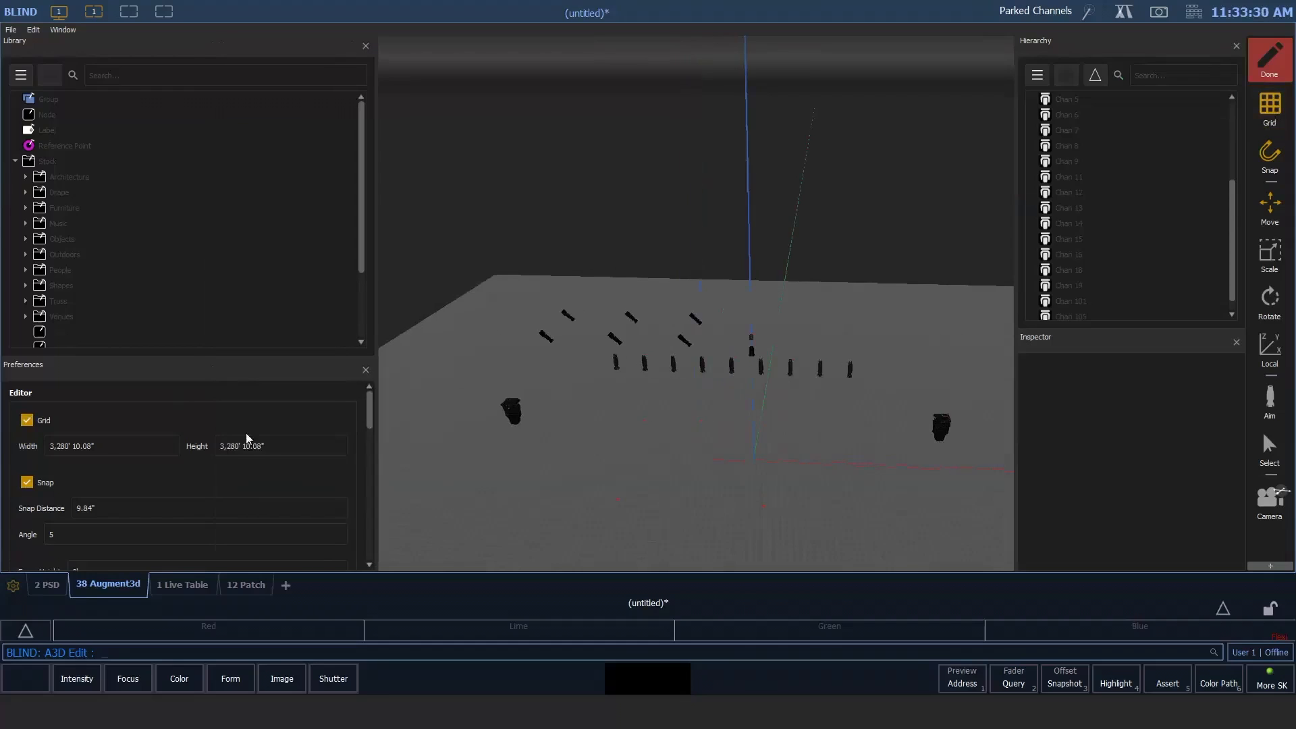
{"action": "left_click", "coordinate": [258, 443]}
{"action": "key", "text": "shift+Tab"}
{"action": "left_click", "coordinate": [511, 286]}
{"action": "left_click", "coordinate": [27, 424]}
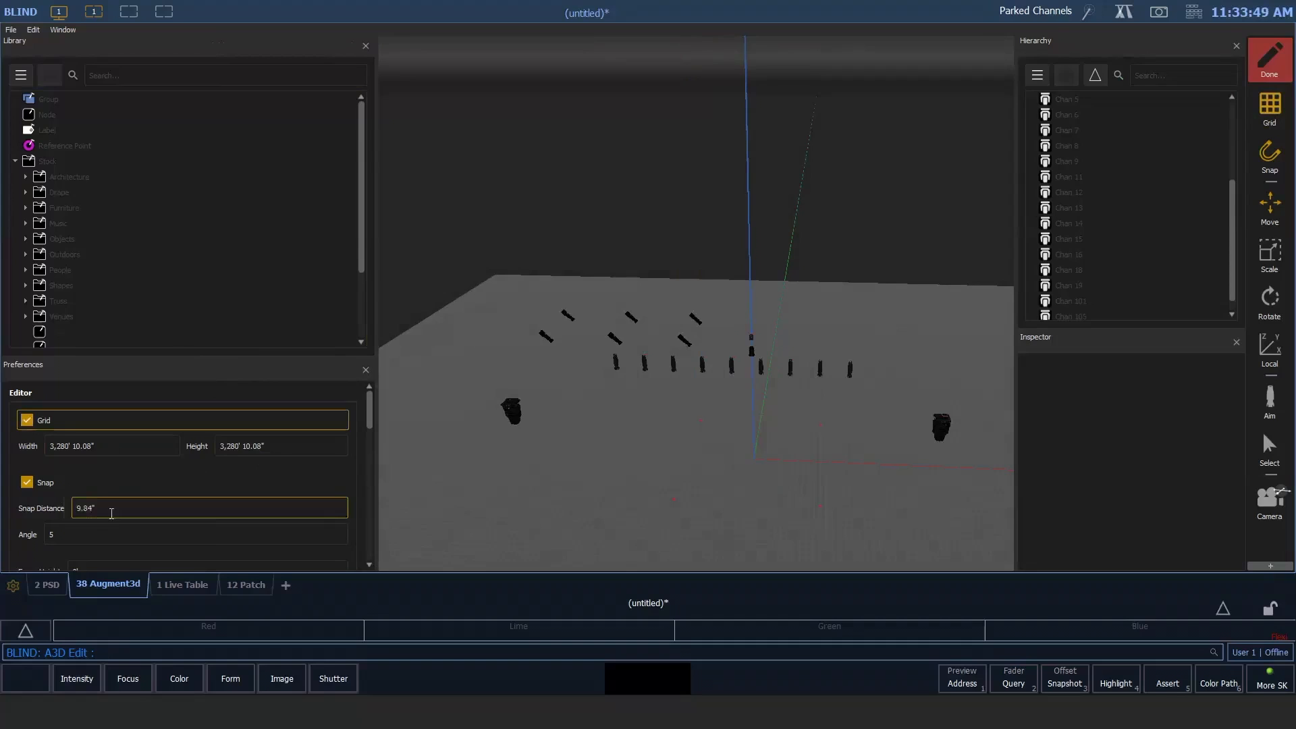
Step: Set the snap distance to 6" in the editor preferences and narrow the dock again
{"action": "left_click", "coordinate": [78, 507]}
{"action": "type", "text": "6"}
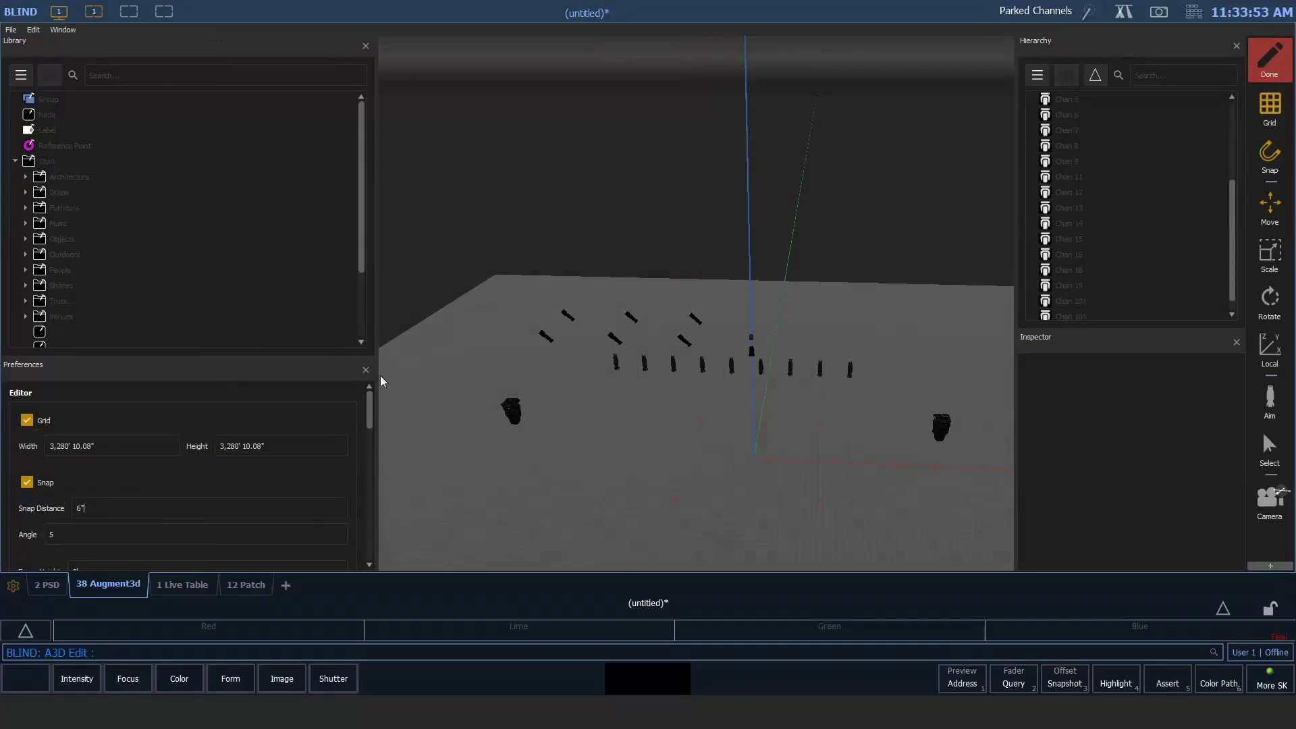
{"action": "left_click_drag", "start_coordinate": [377, 376], "coordinate": [216, 382]}
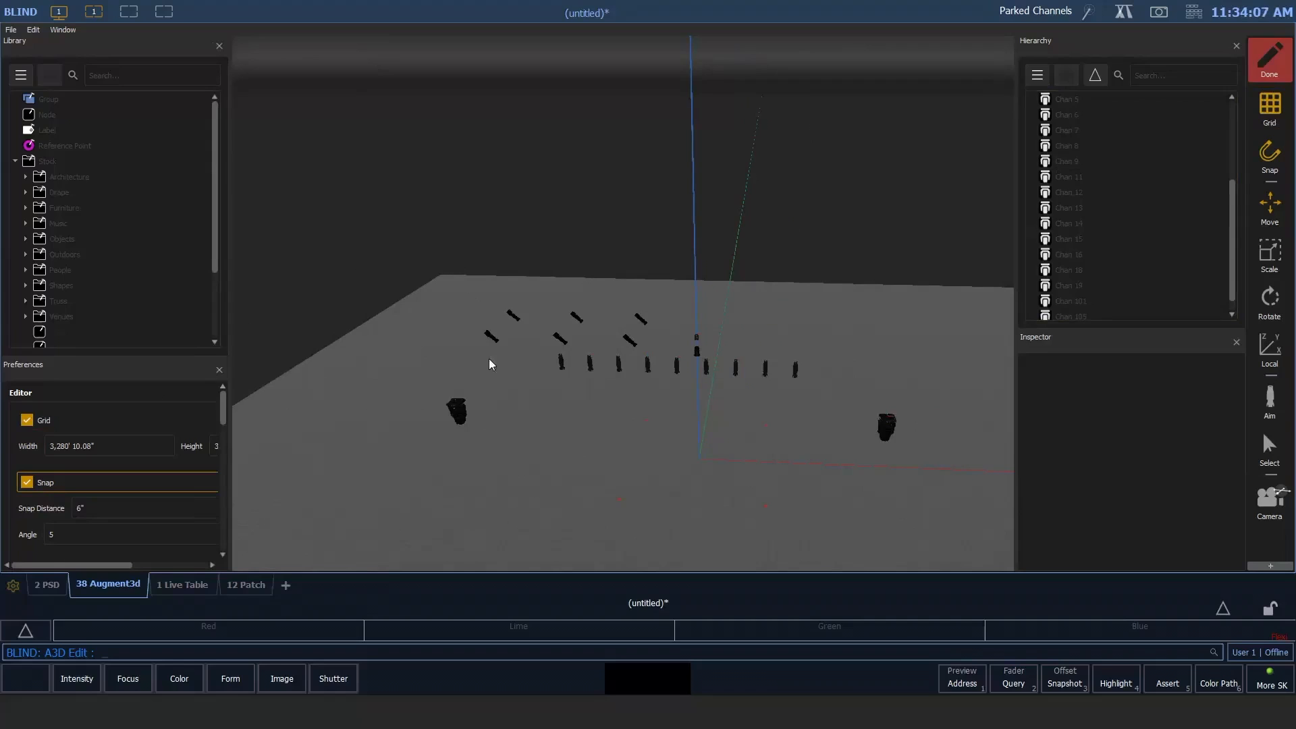
Step: Select the channel 13 fixture in the 3D model and frame it closely in view
{"action": "middle_click_drag", "start_coordinate": [678, 436], "coordinate": [791, 416]}
{"action": "scroll", "coordinate": [680, 333], "scroll_direction": "up", "scroll_amount": 6}
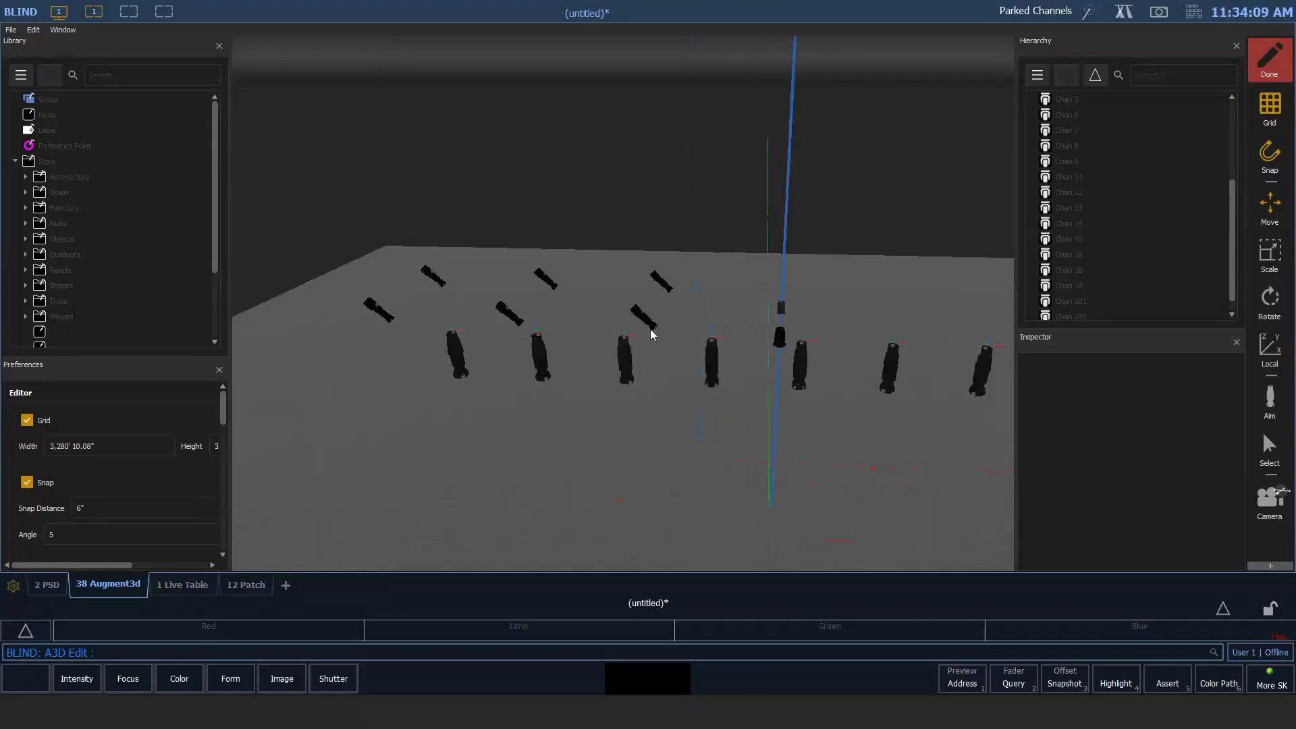
{"action": "right_click_drag", "start_coordinate": [633, 332], "coordinate": [747, 442]}
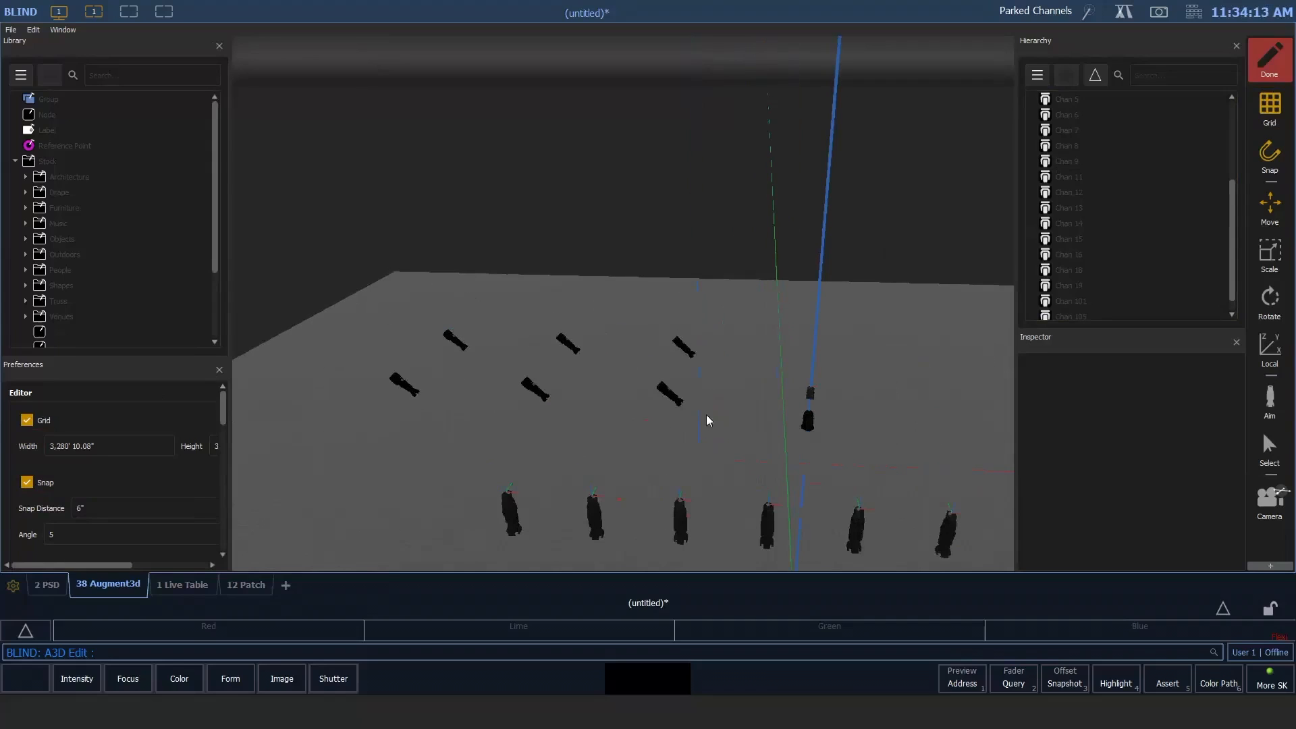
{"action": "middle_click_drag", "start_coordinate": [697, 432], "coordinate": [642, 431]}
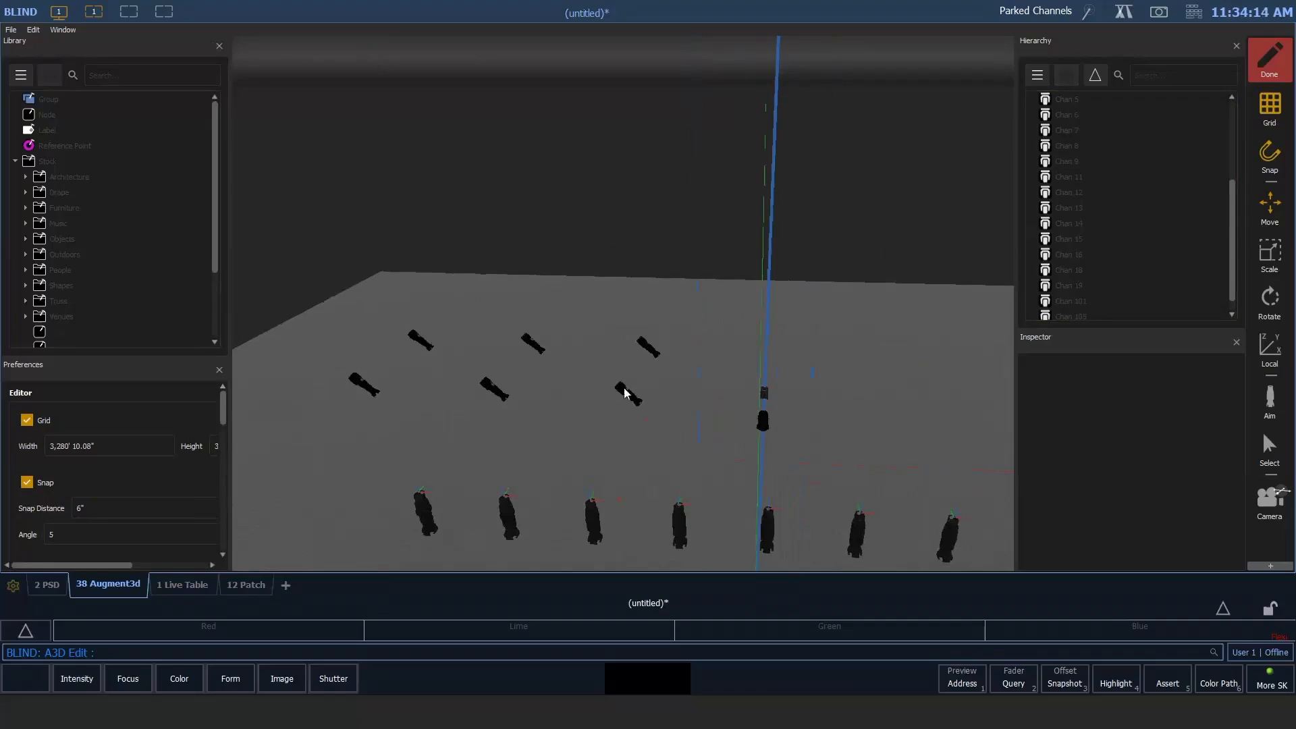
{"action": "left_click", "coordinate": [614, 405]}
{"action": "scroll", "coordinate": [610, 413], "scroll_direction": "up", "scroll_amount": 2}
{"action": "scroll", "coordinate": [716, 459], "scroll_direction": "up", "scroll_amount": 2}
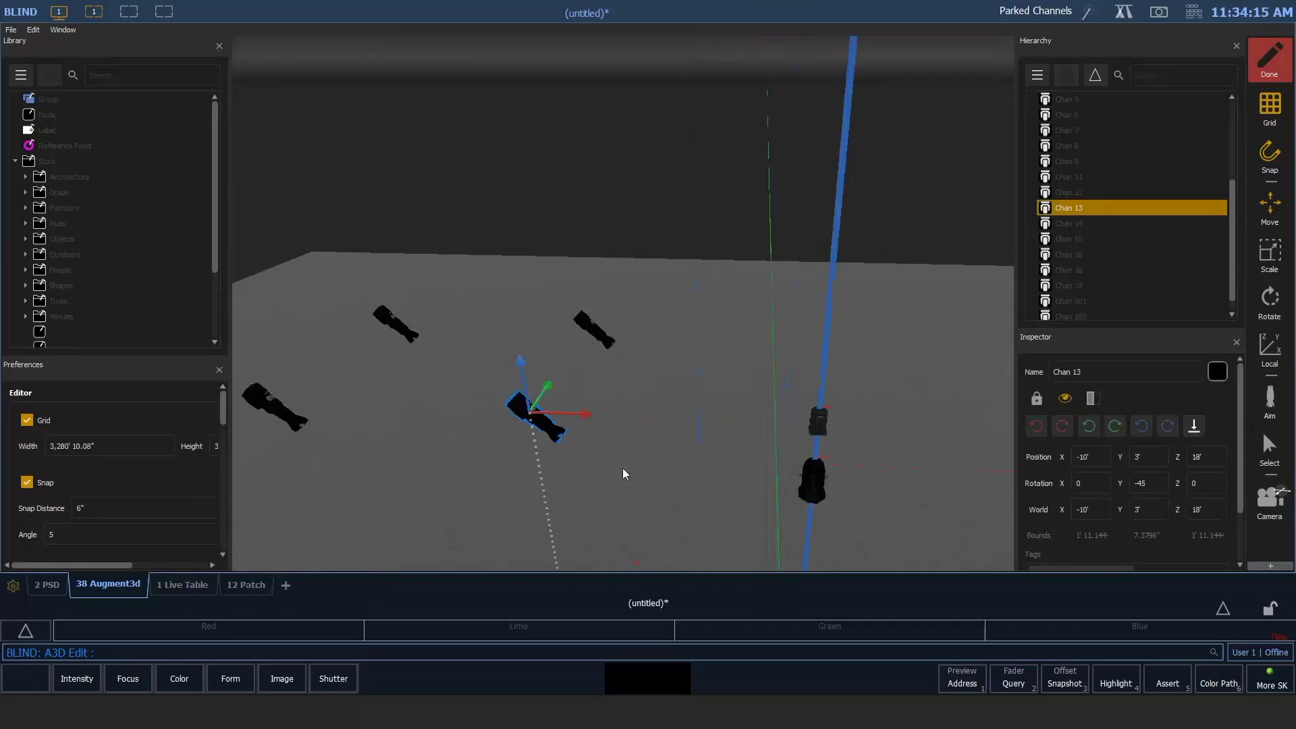
{"action": "middle_click_drag", "start_coordinate": [627, 469], "coordinate": [636, 432]}
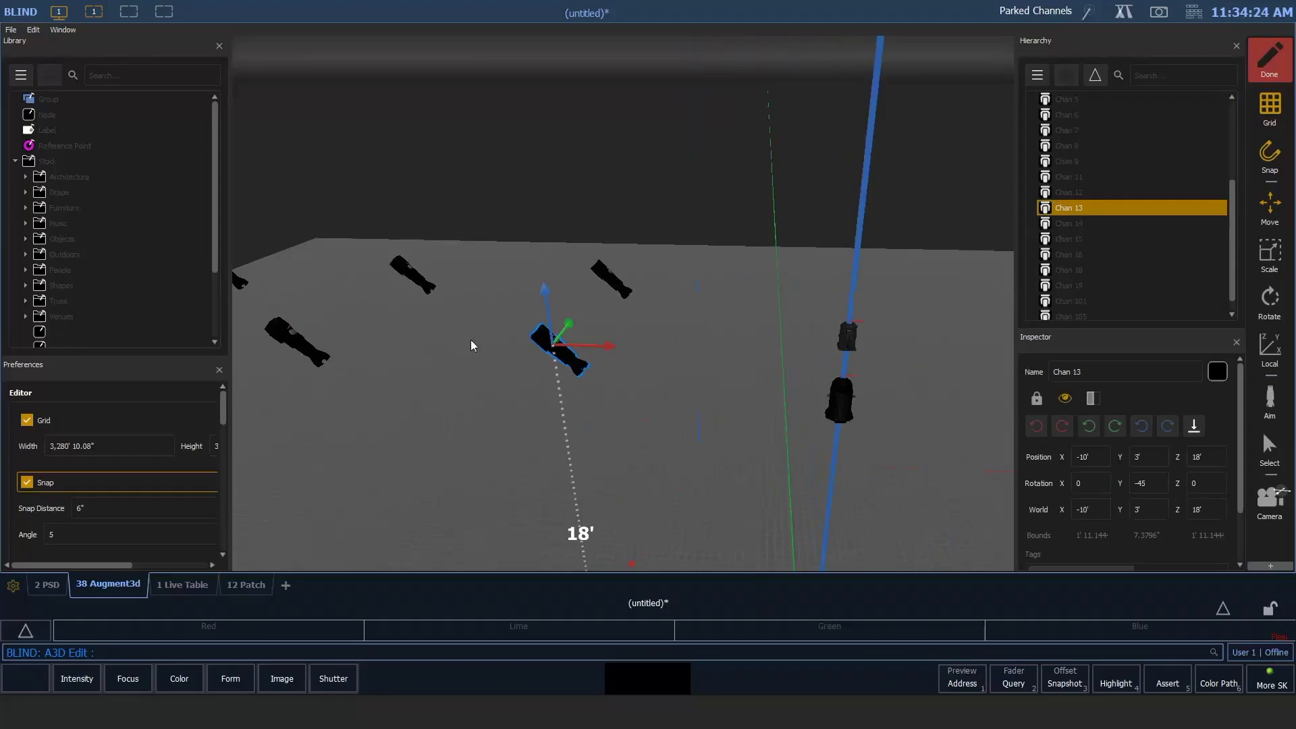
Step: Select neighbouring fixtures in the model, including channel 12, and then reselect channel 13
{"action": "left_click", "coordinate": [298, 337]}
{"action": "left_click", "coordinate": [413, 274]}
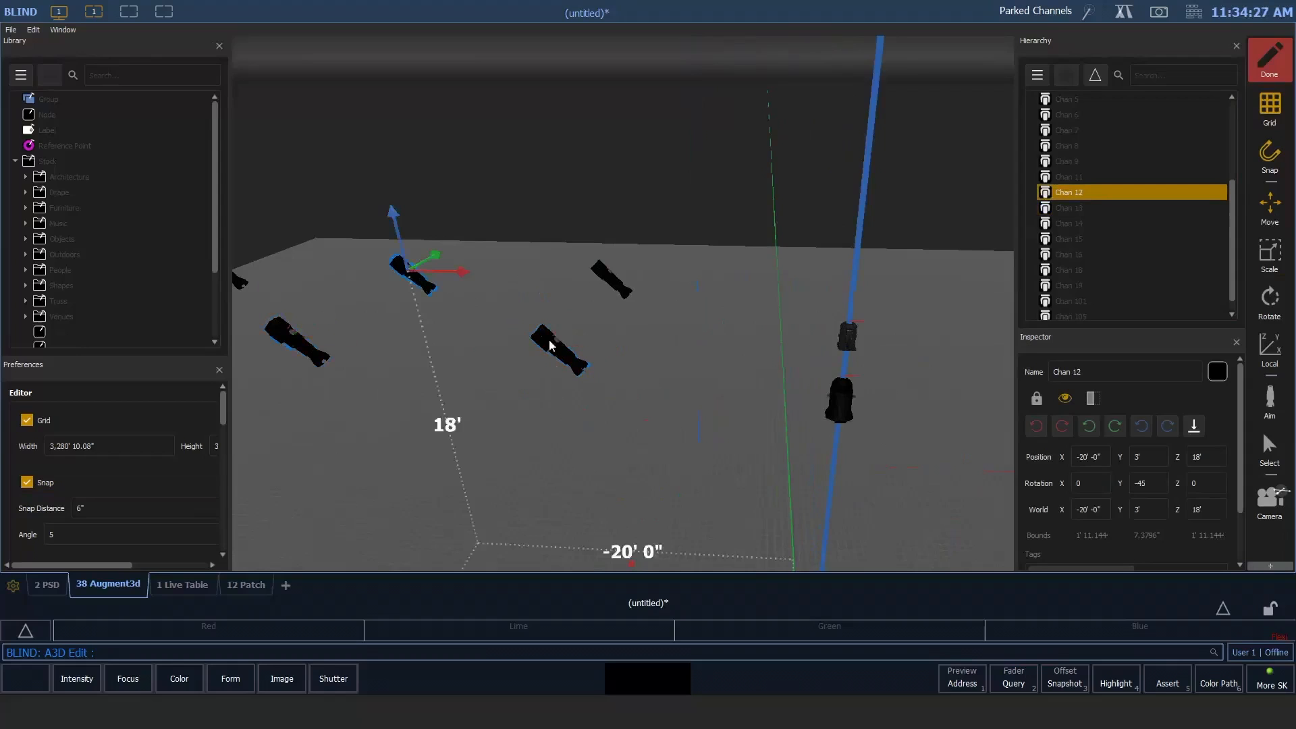
{"action": "left_click", "coordinate": [550, 344]}
{"action": "left_click", "coordinate": [547, 338]}
Step: With snapping on, move channel 13 along its axes to X -13' 6", Y 21' and Z 10' 6"
{"action": "middle_click_drag", "start_coordinate": [650, 434], "coordinate": [638, 371]}
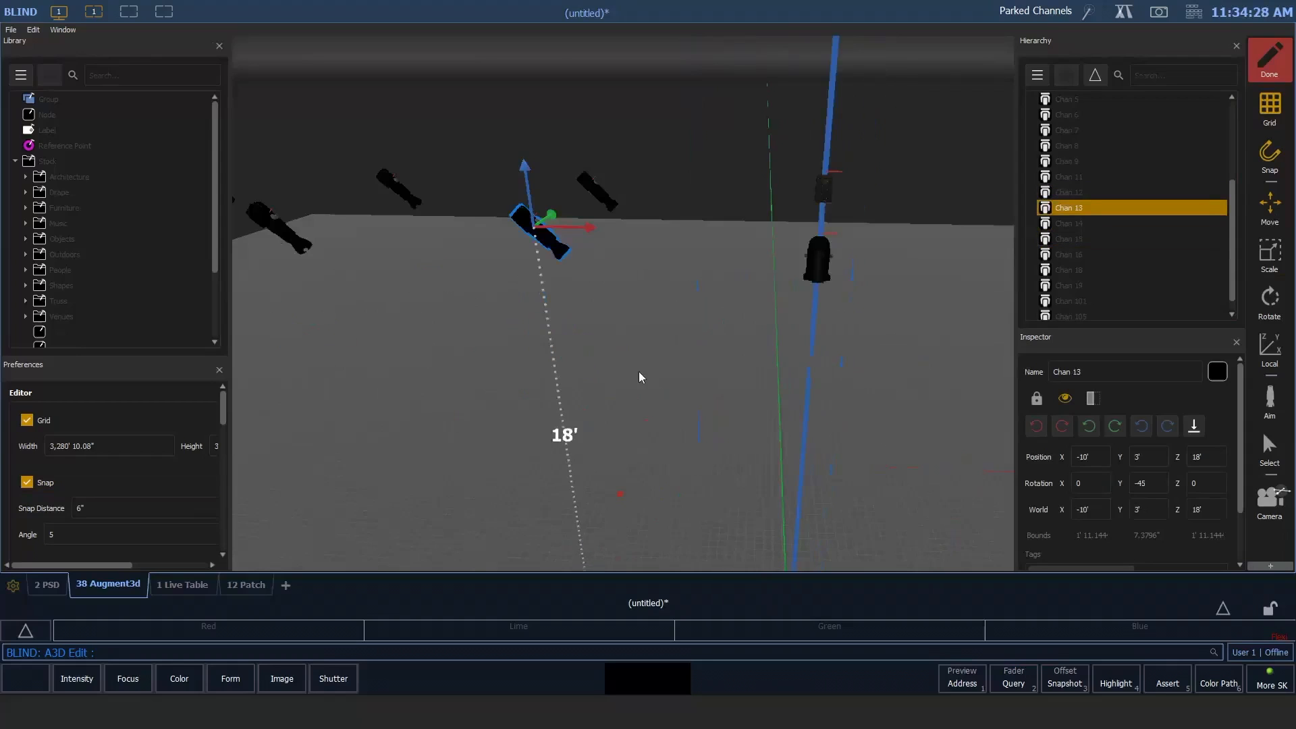
{"action": "scroll", "coordinate": [639, 371], "scroll_direction": "down", "scroll_amount": 4}
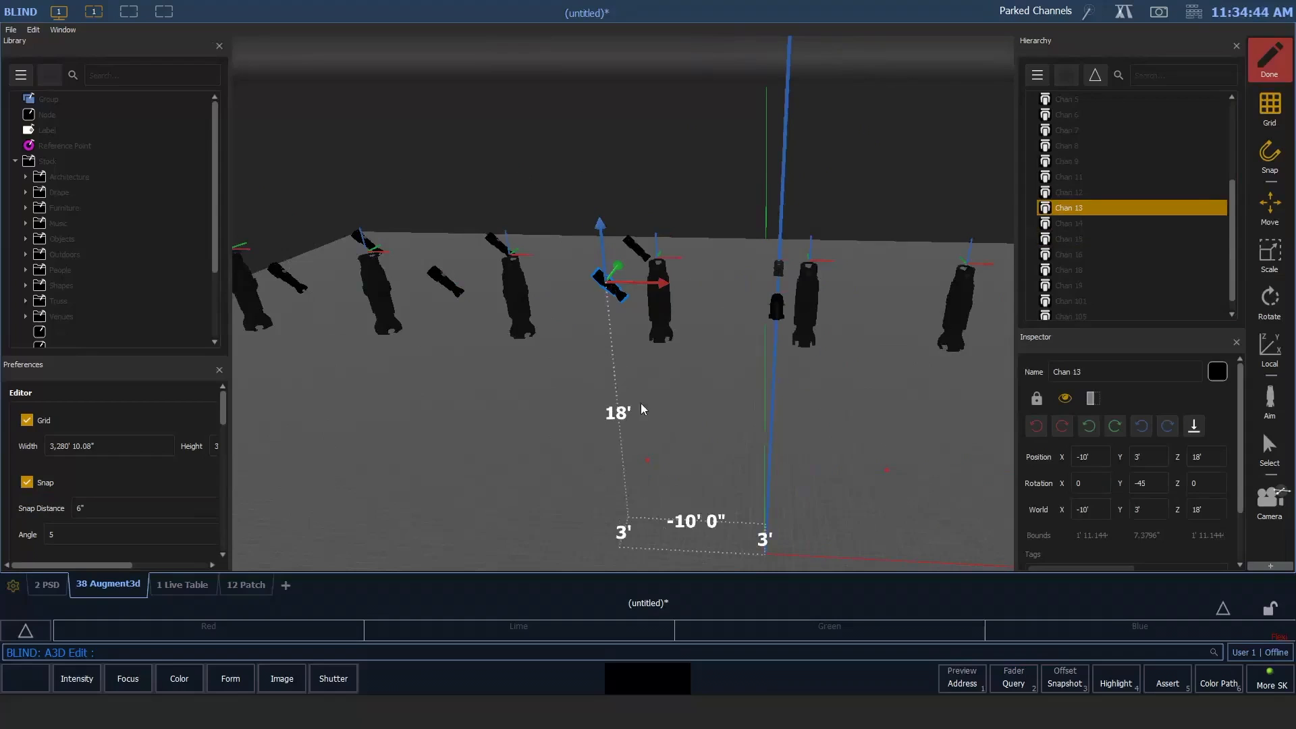
{"action": "mouse_move", "coordinate": [696, 409]}
{"action": "middle_mouse_down"}
{"action": "mouse_move", "coordinate": [685, 408]}
{"action": "mouse_move", "coordinate": [718, 402]}
{"action": "middle_mouse_up"}
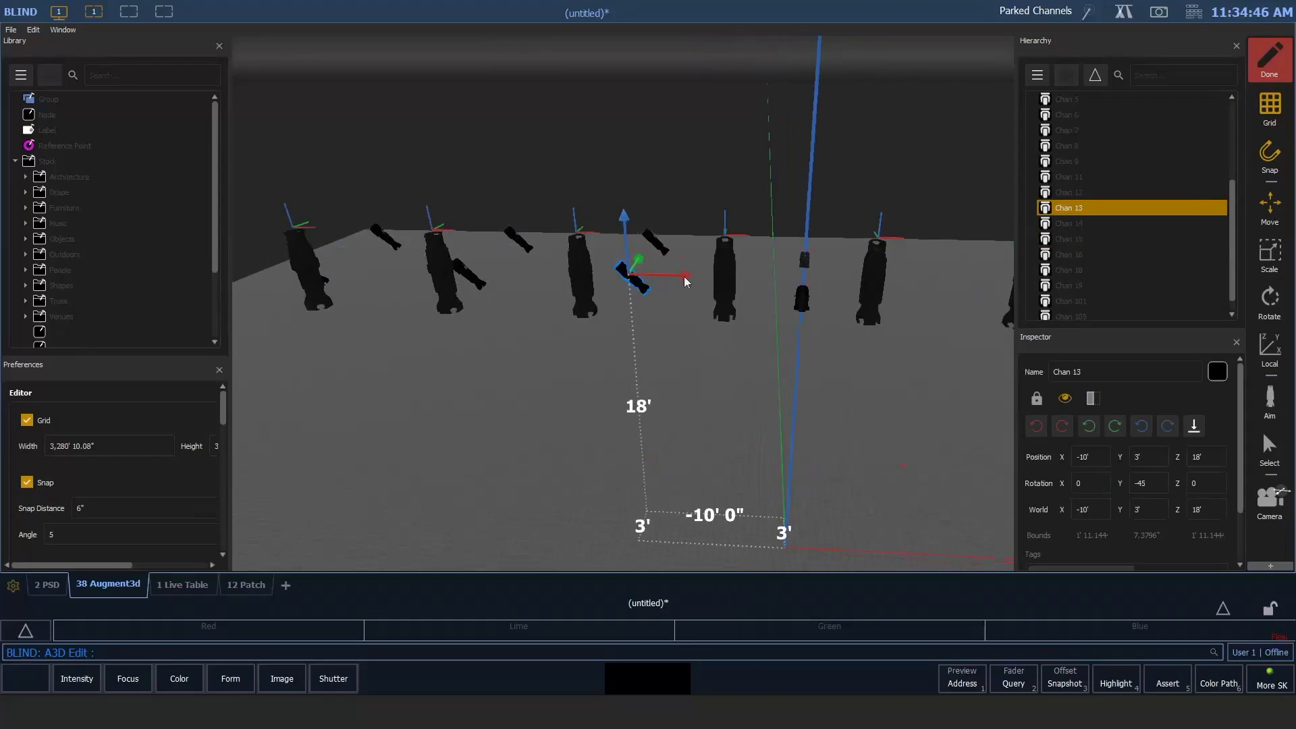
{"action": "mouse_move", "coordinate": [671, 299]}
{"action": "middle_mouse_down"}
{"action": "mouse_move", "coordinate": [648, 302]}
{"action": "mouse_move", "coordinate": [670, 310]}
{"action": "middle_mouse_up"}
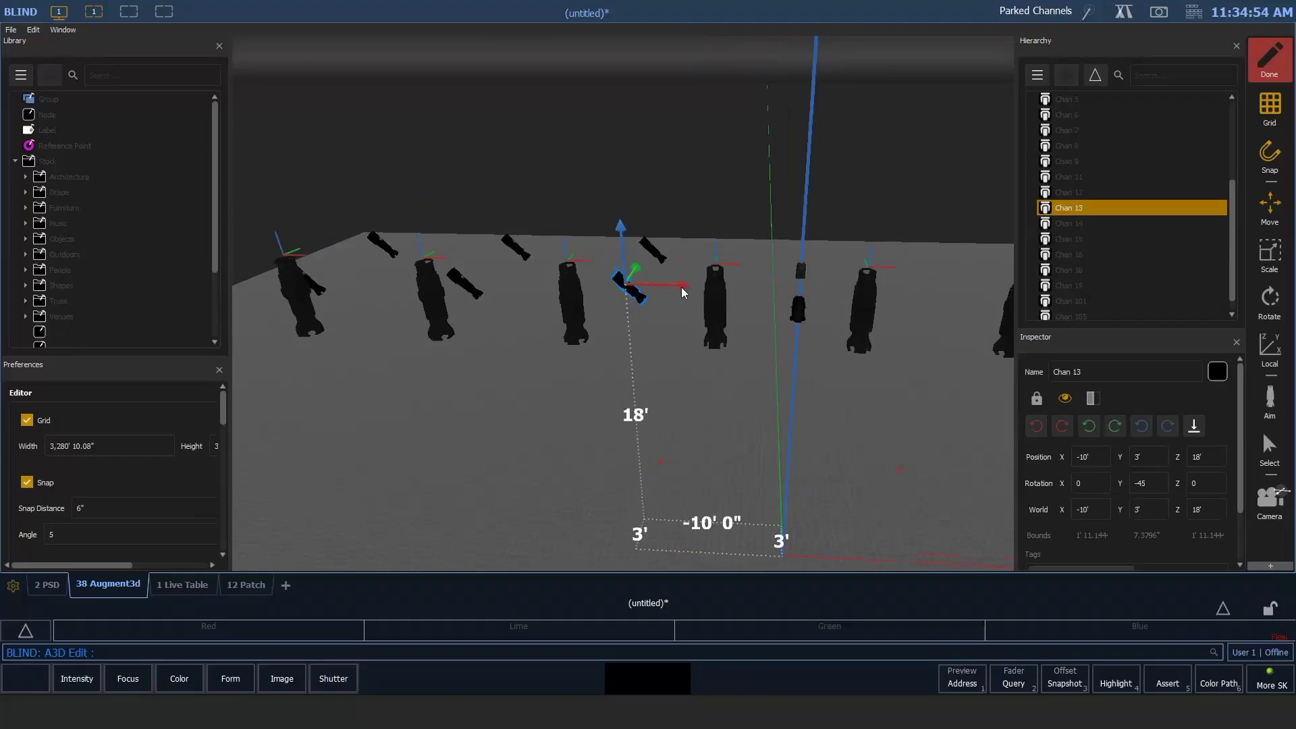
{"action": "mouse_move", "coordinate": [682, 286]}
{"action": "left_mouse_down"}
{"action": "mouse_move", "coordinate": [909, 299]}
{"action": "mouse_move", "coordinate": [671, 305]}
{"action": "mouse_move", "coordinate": [705, 306]}
{"action": "mouse_move", "coordinate": [686, 305]}
{"action": "left_mouse_up"}
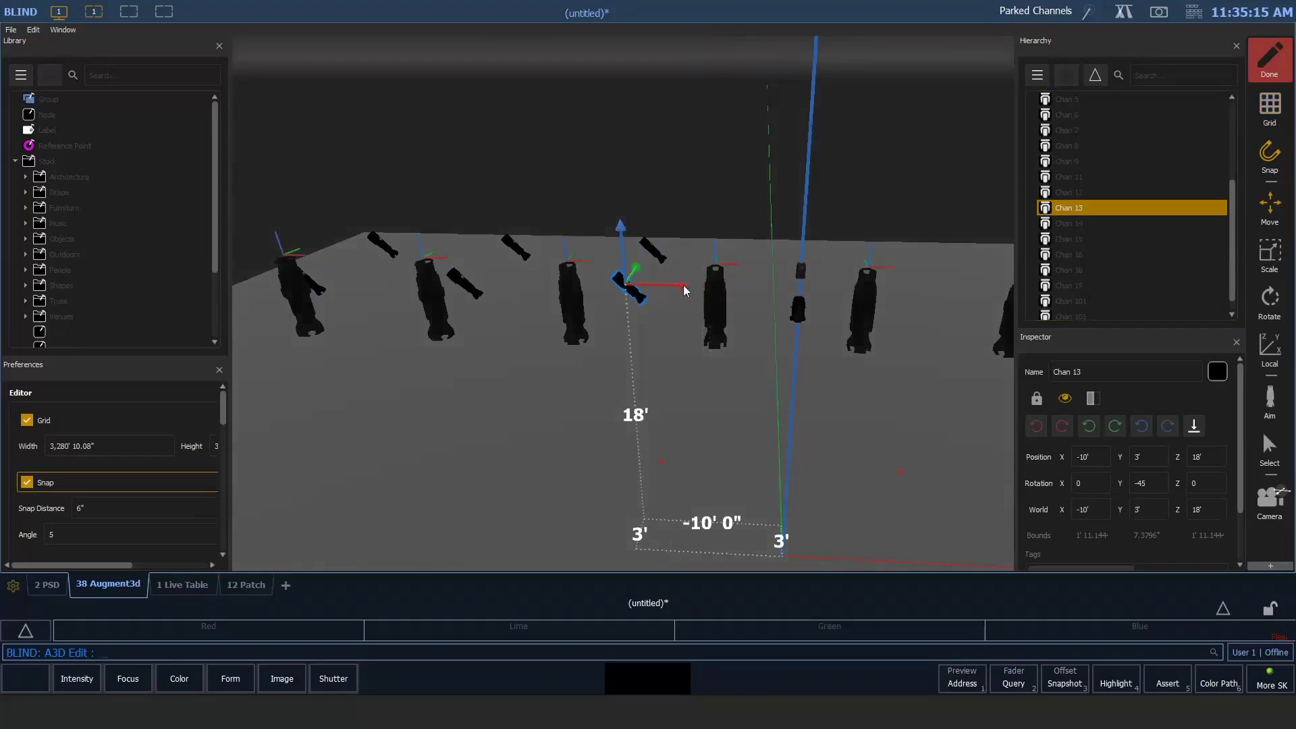
{"action": "left_click_drag", "start_coordinate": [684, 283], "coordinate": [710, 228]}
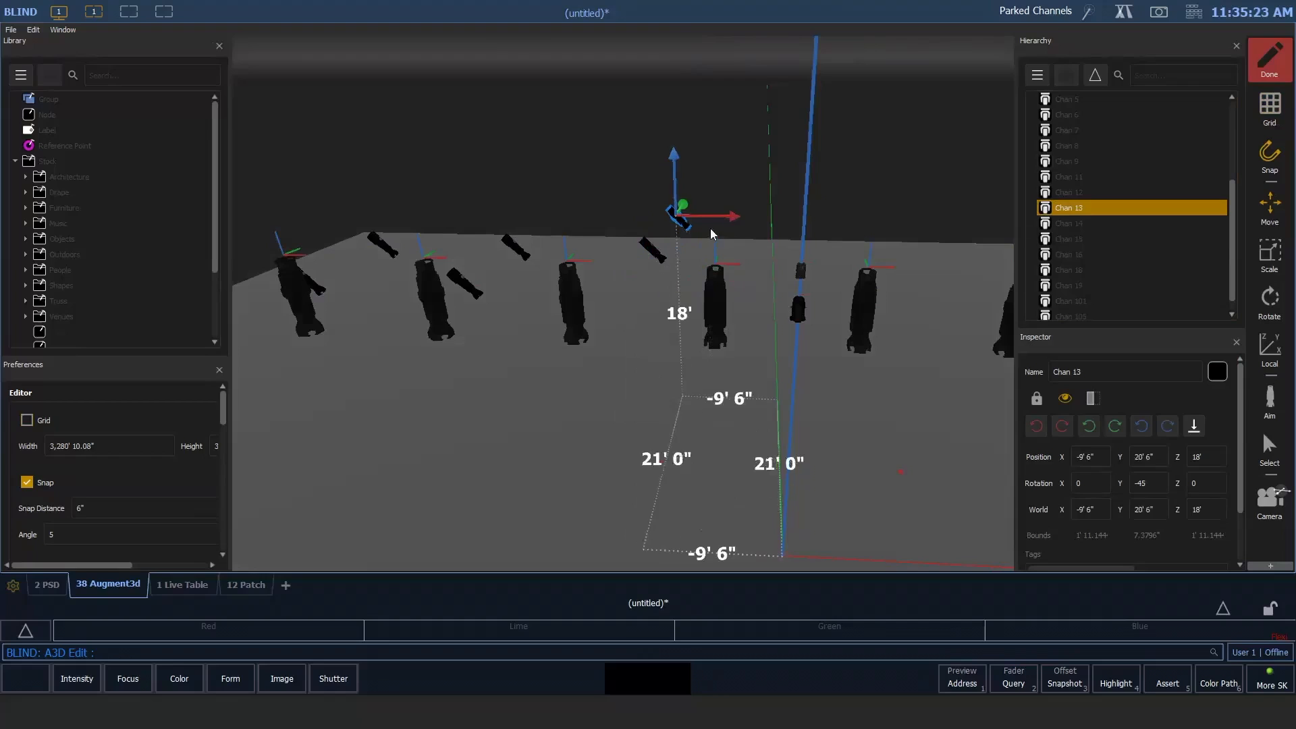
{"action": "left_click_drag", "start_coordinate": [683, 174], "coordinate": [678, 242]}
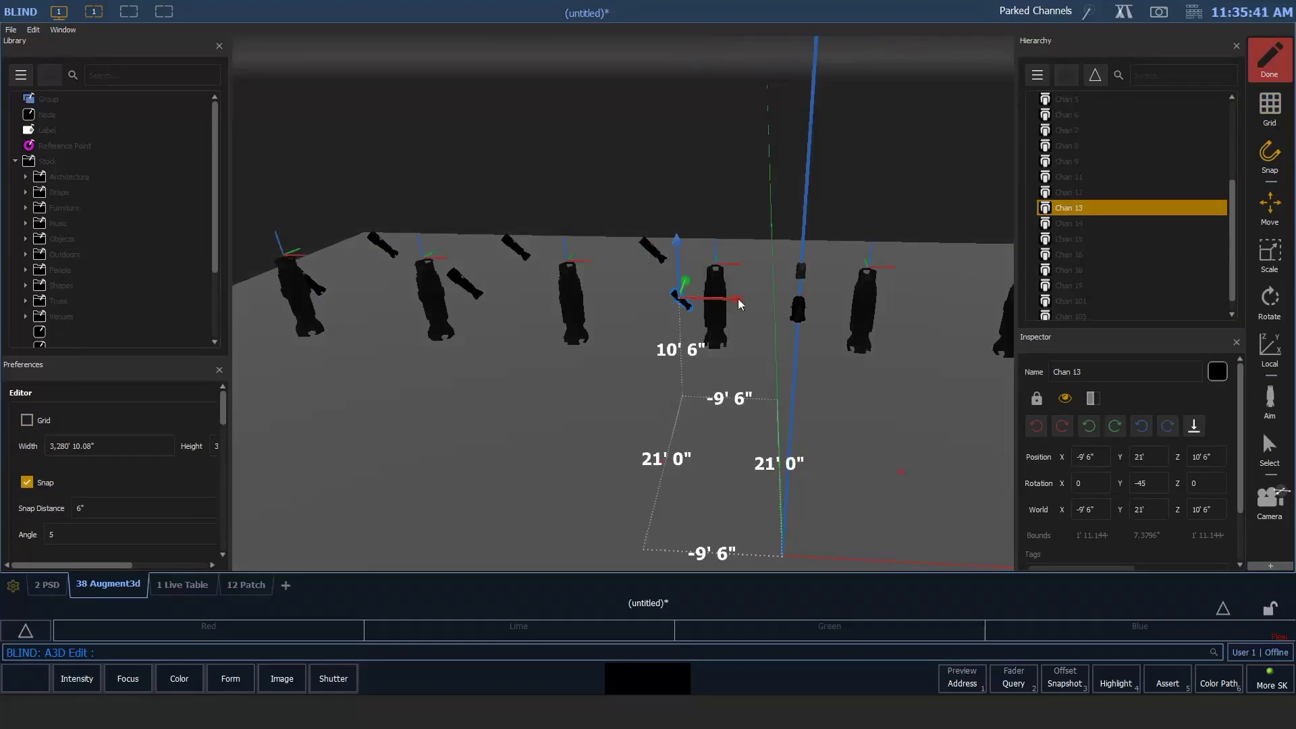
{"action": "left_click_drag", "start_coordinate": [739, 299], "coordinate": [689, 305]}
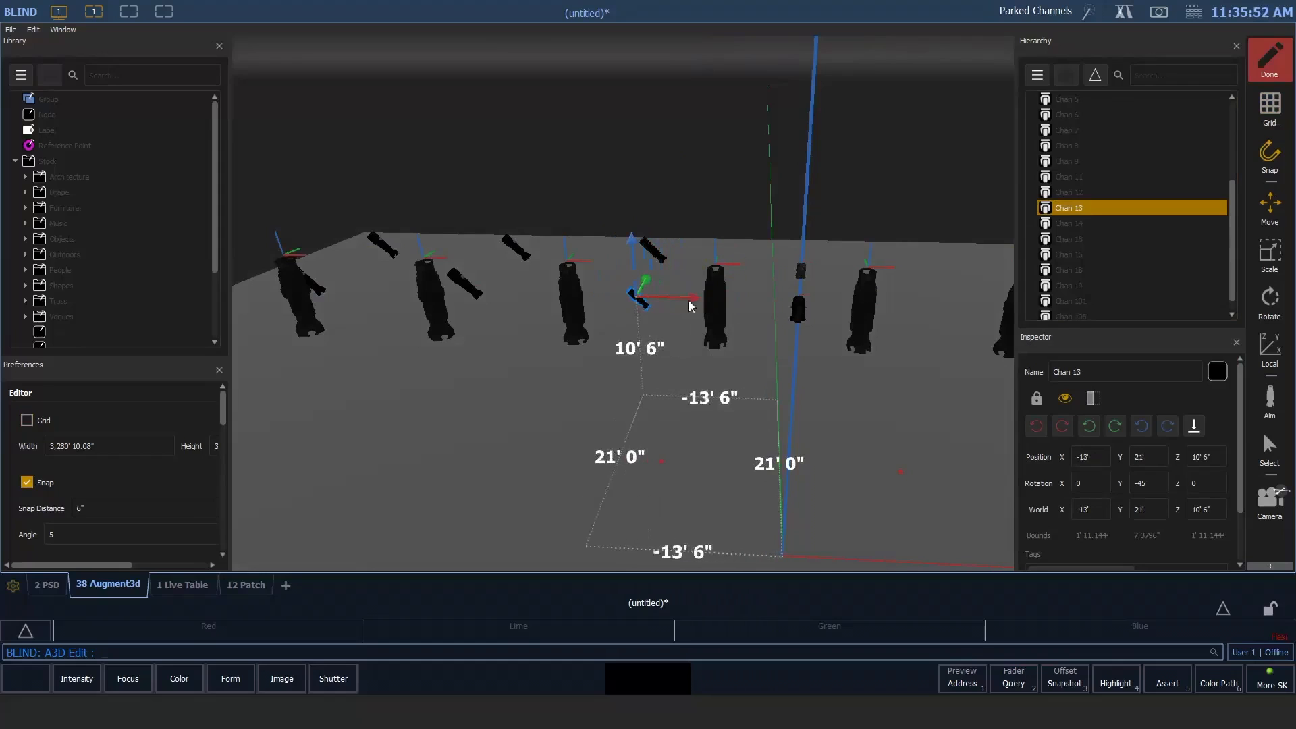
Step: Turn snapping off and move channel 13 freely to Y 20' and Z 6'
{"action": "left_click", "coordinate": [1270, 155]}
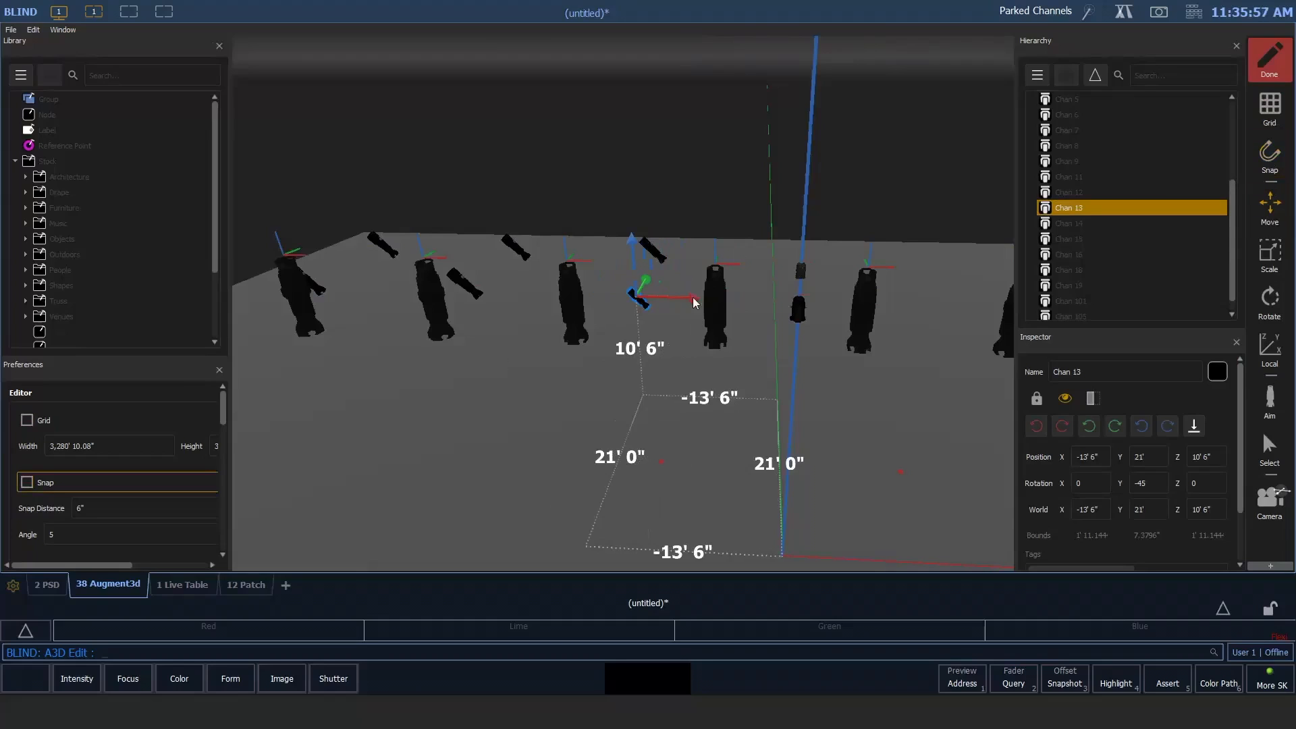
{"action": "mouse_move", "coordinate": [643, 282]}
{"action": "left_mouse_down"}
{"action": "mouse_move", "coordinate": [651, 255]}
{"action": "mouse_move", "coordinate": [663, 268]}
{"action": "mouse_move", "coordinate": [635, 281]}
{"action": "left_mouse_up"}
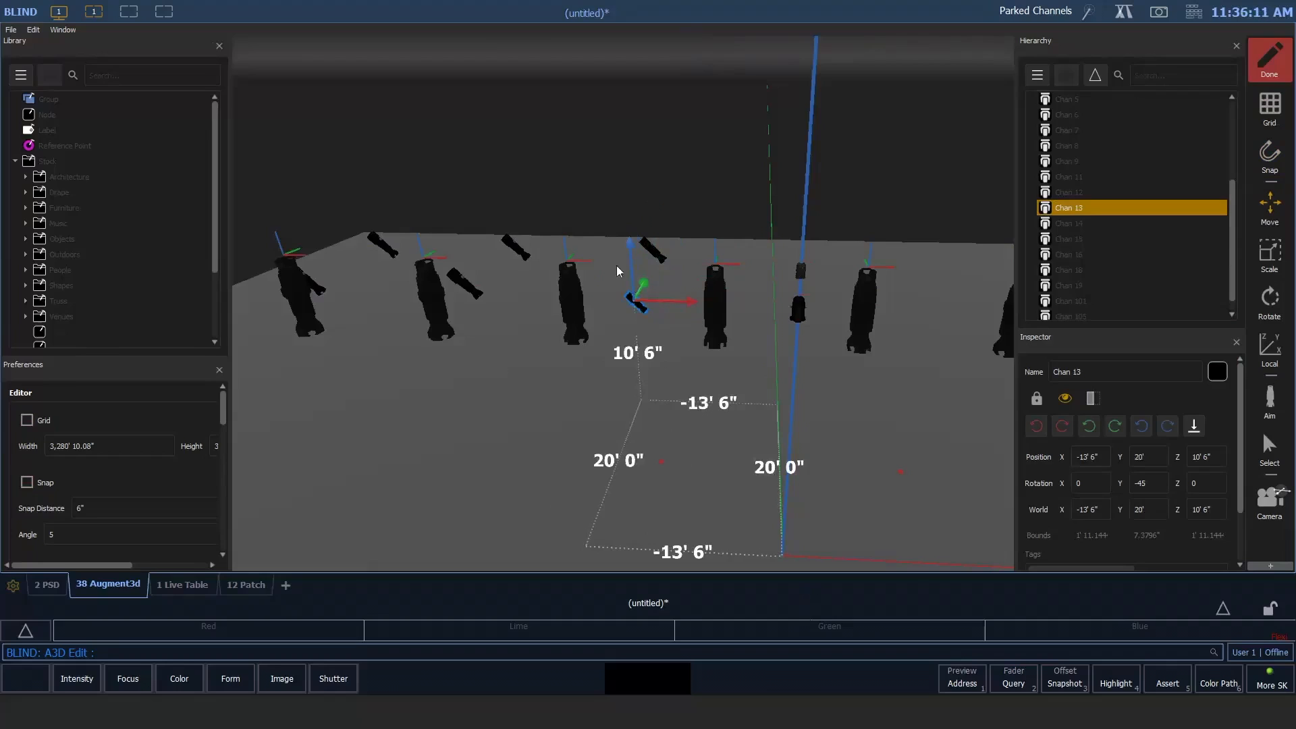
{"action": "left_click_drag", "start_coordinate": [634, 246], "coordinate": [631, 293]}
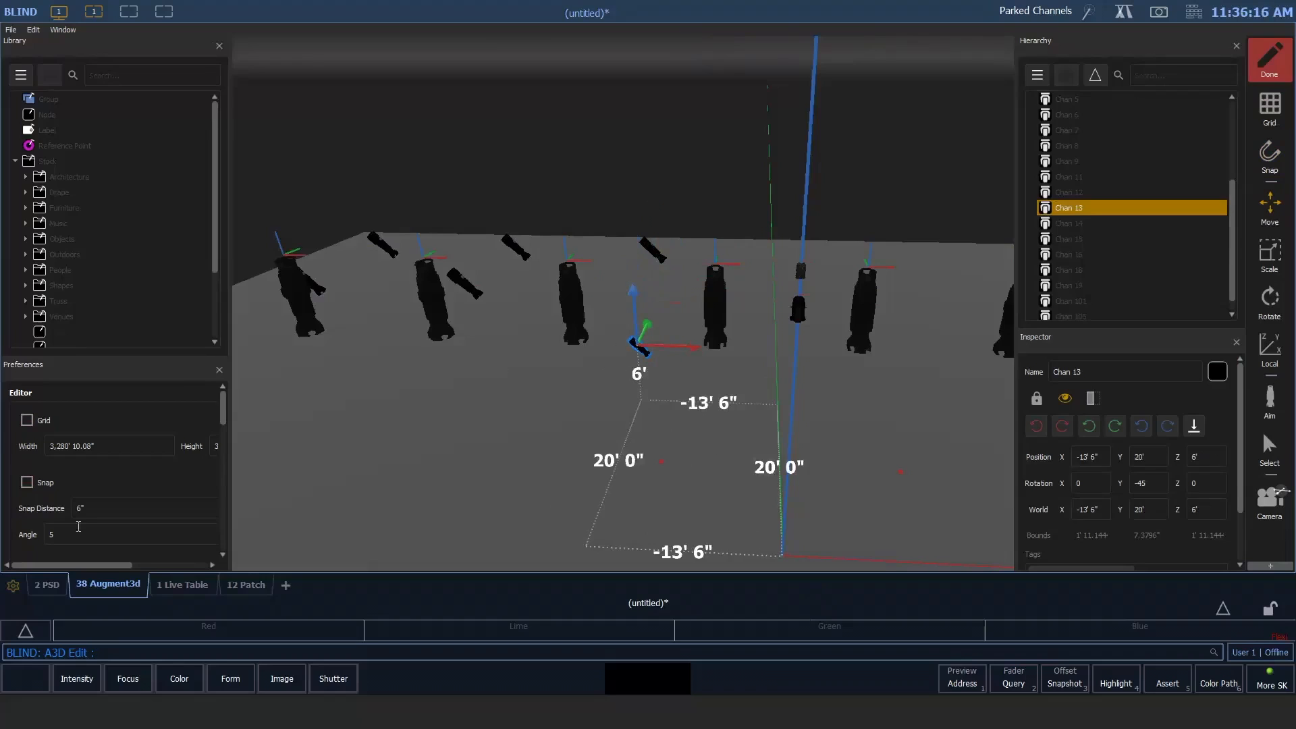
Step: Return to the patch and select channels 11 through 16 to view their Augment3d position and orientation
{"action": "left_click", "coordinate": [251, 586]}
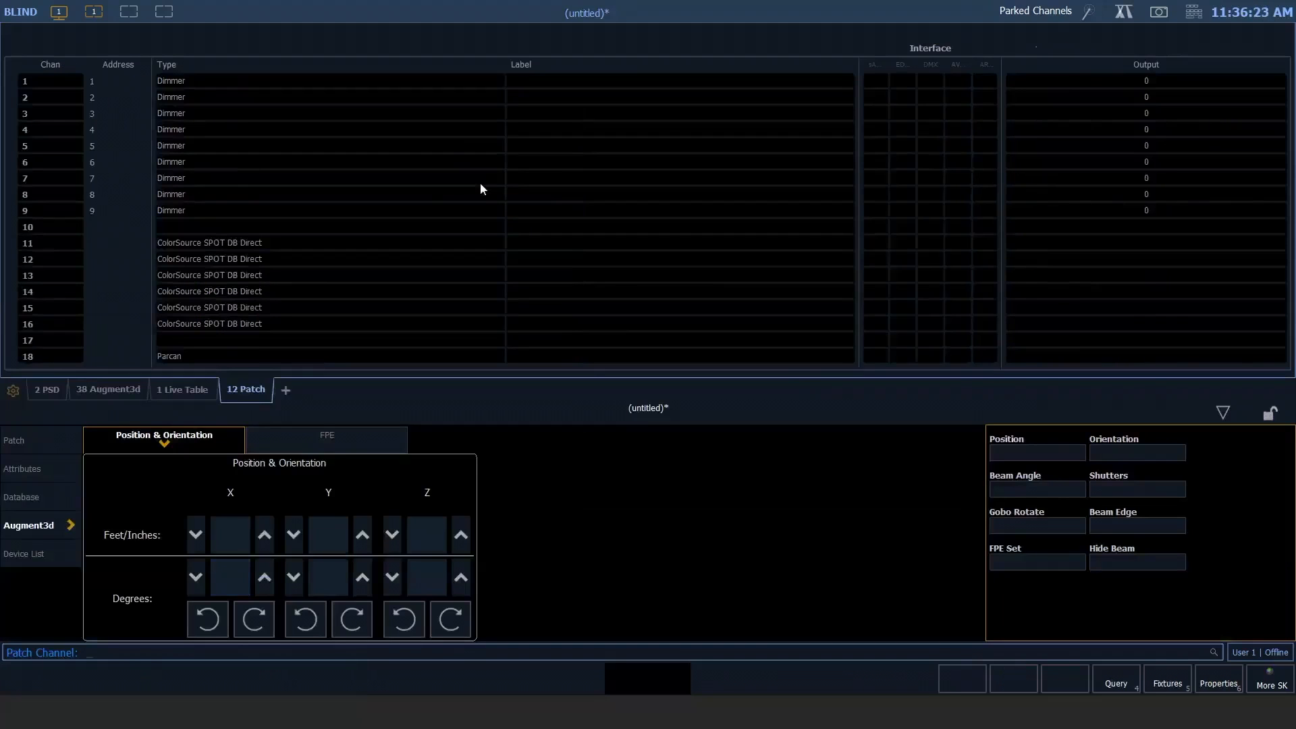
{"action": "type", "text": "11"}
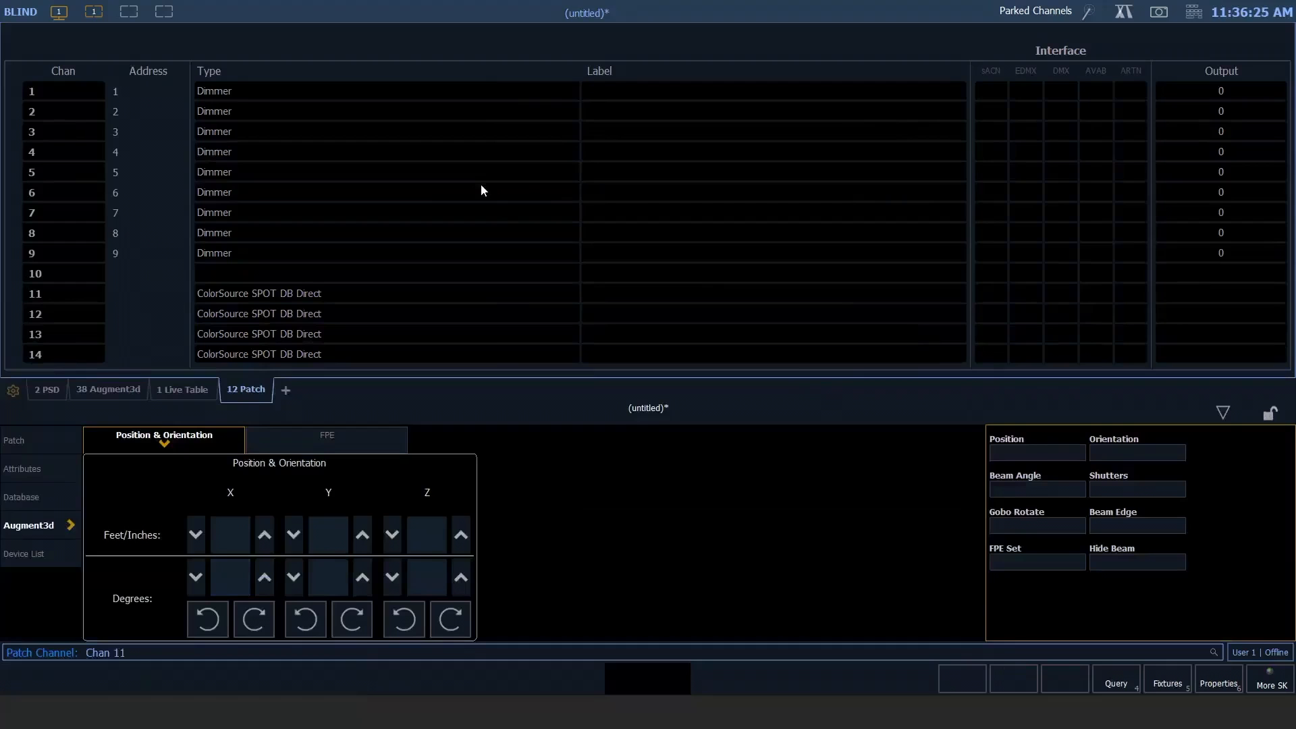
{"action": "type", "text": "t16"}
{"action": "key", "text": "Return"}
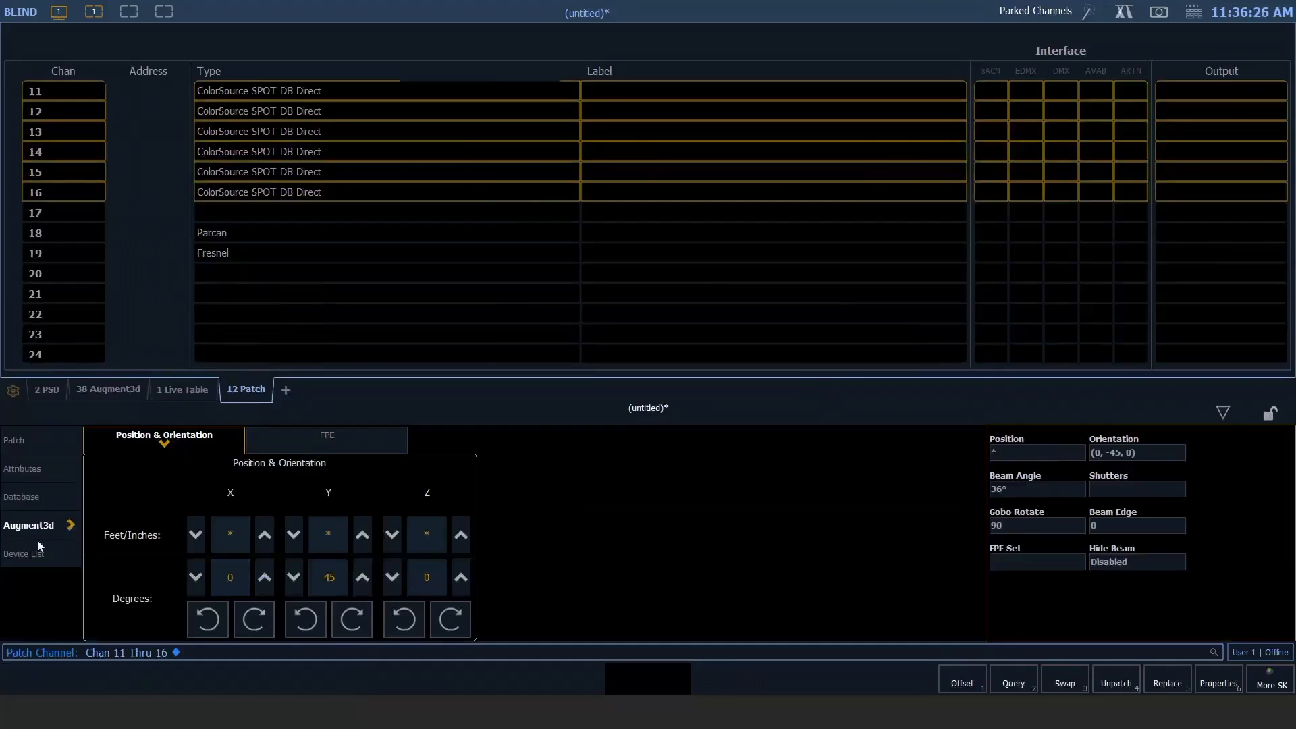
Step: Show the Augment3d columns in the patch, select channel 13 and set its Z position to 18'
{"action": "left_click", "coordinate": [50, 527]}
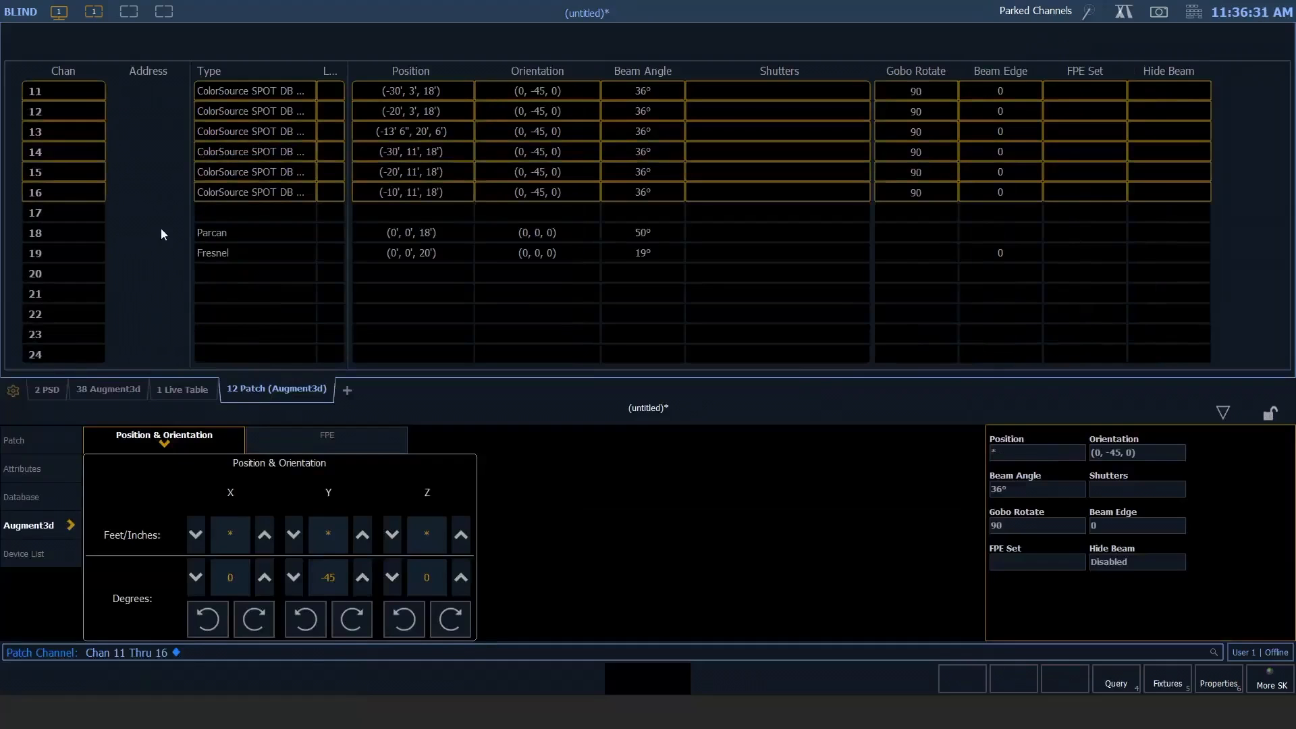
{"action": "type", "text": "13"}
{"action": "key", "text": "Return"}
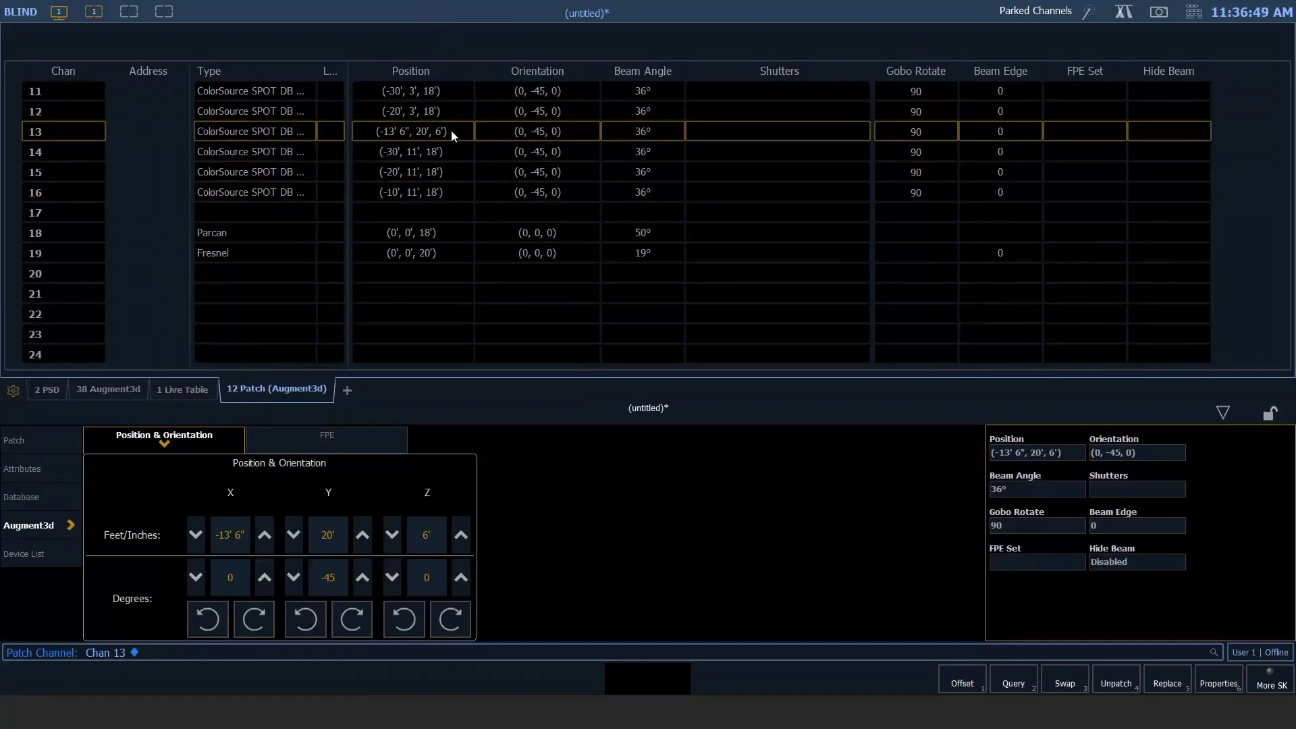
{"action": "left_click", "coordinate": [426, 534]}
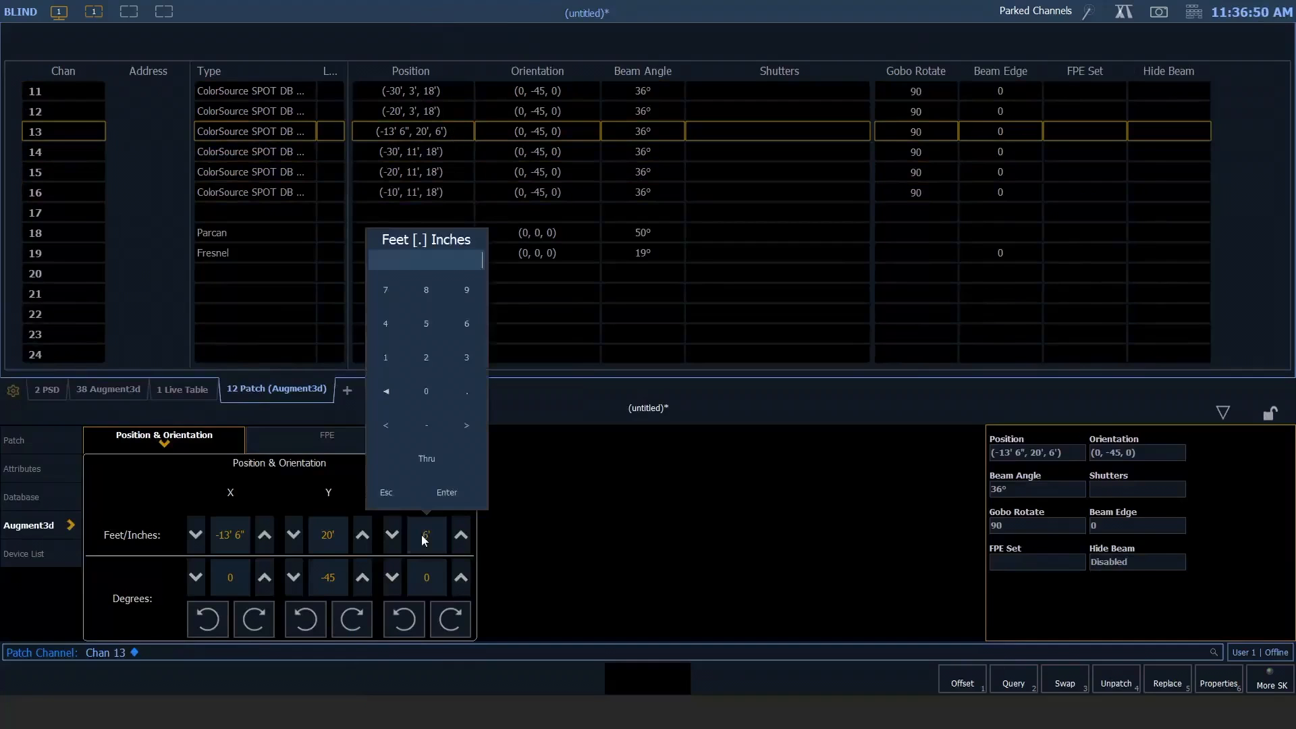
{"action": "type", "text": "18"}
{"action": "key", "text": "Return"}
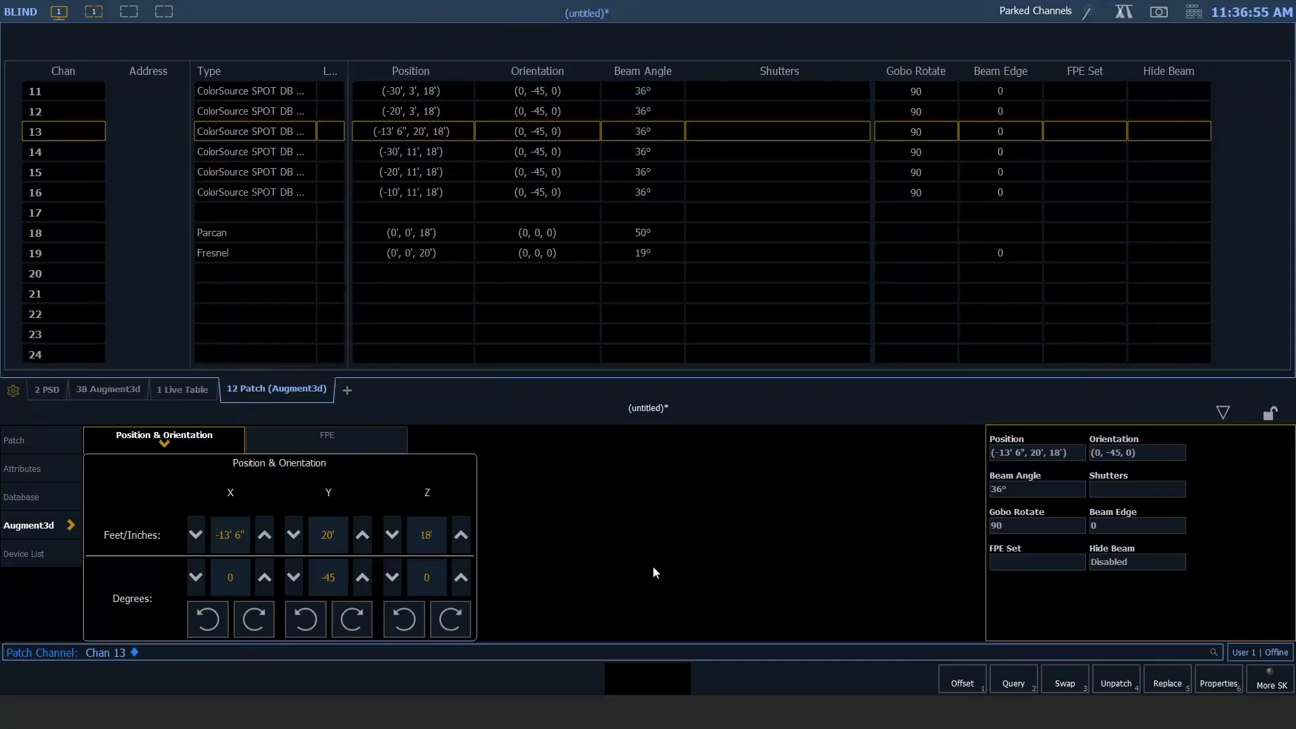
Step: Return to the full-size Augment3d model in edit mode, select channel 16 and view it from different angles
{"action": "left_click", "coordinate": [120, 387]}
{"action": "left_click", "coordinate": [1225, 413]}
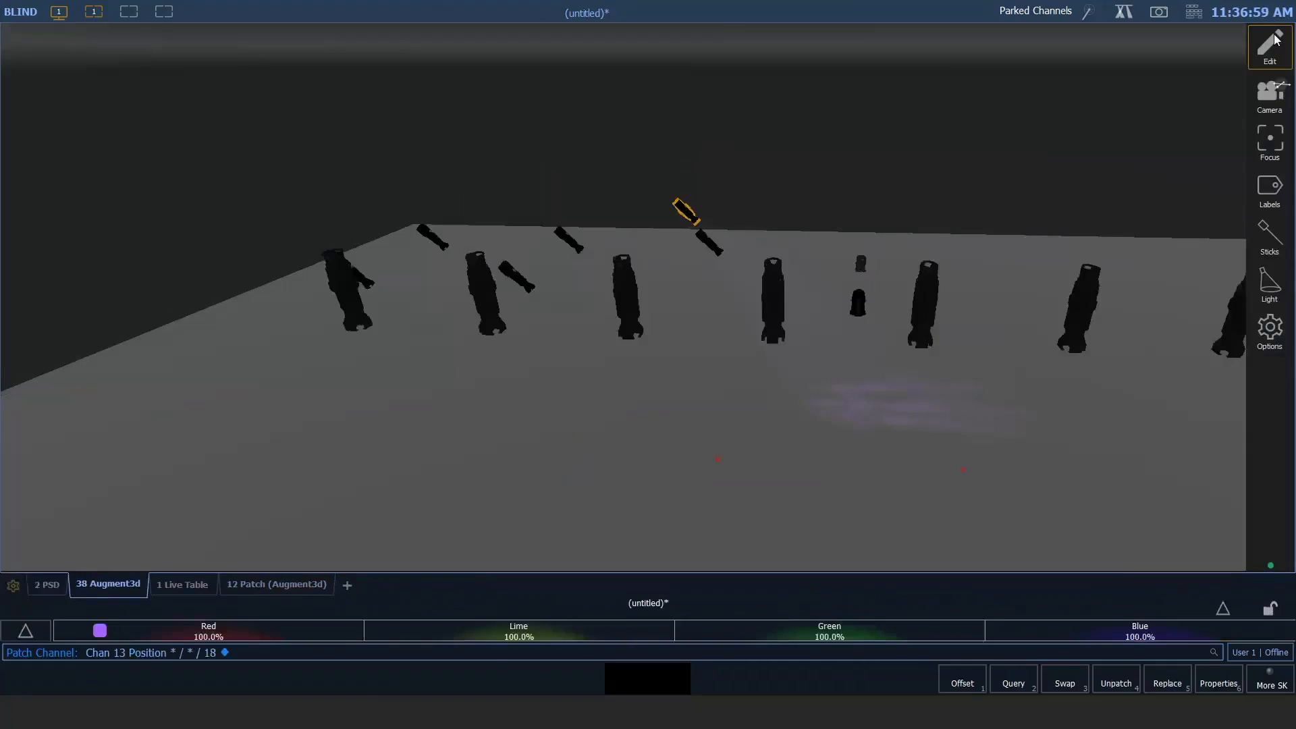
{"action": "left_click", "coordinate": [1277, 49]}
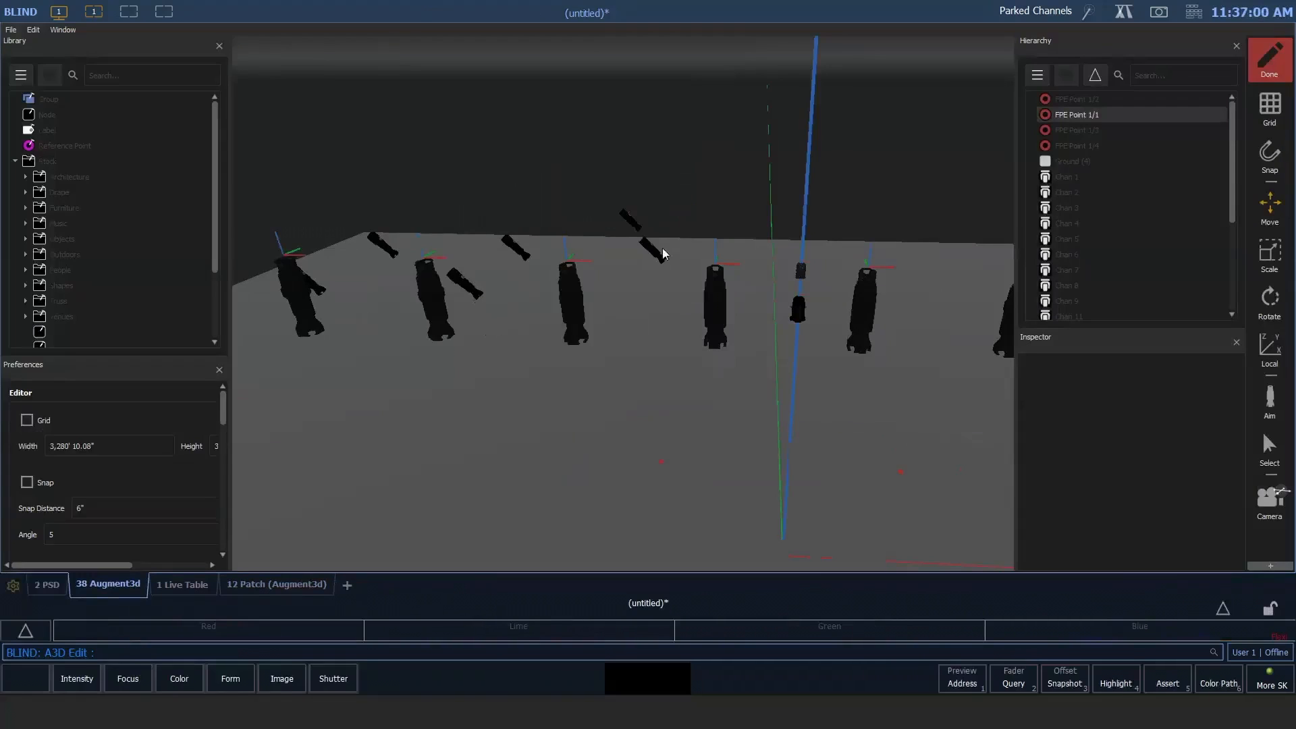
{"action": "left_click", "coordinate": [662, 249]}
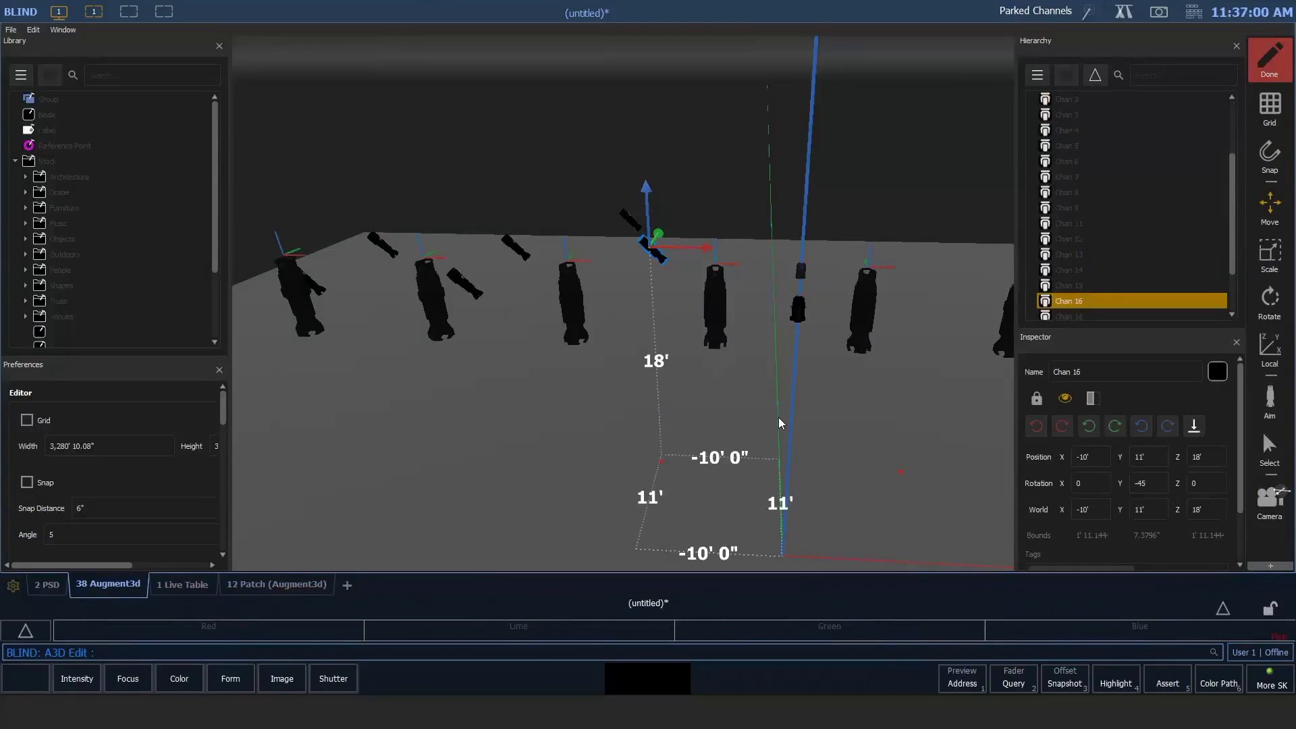
{"action": "left_click_drag", "start_coordinate": [716, 424], "coordinate": [635, 431]}
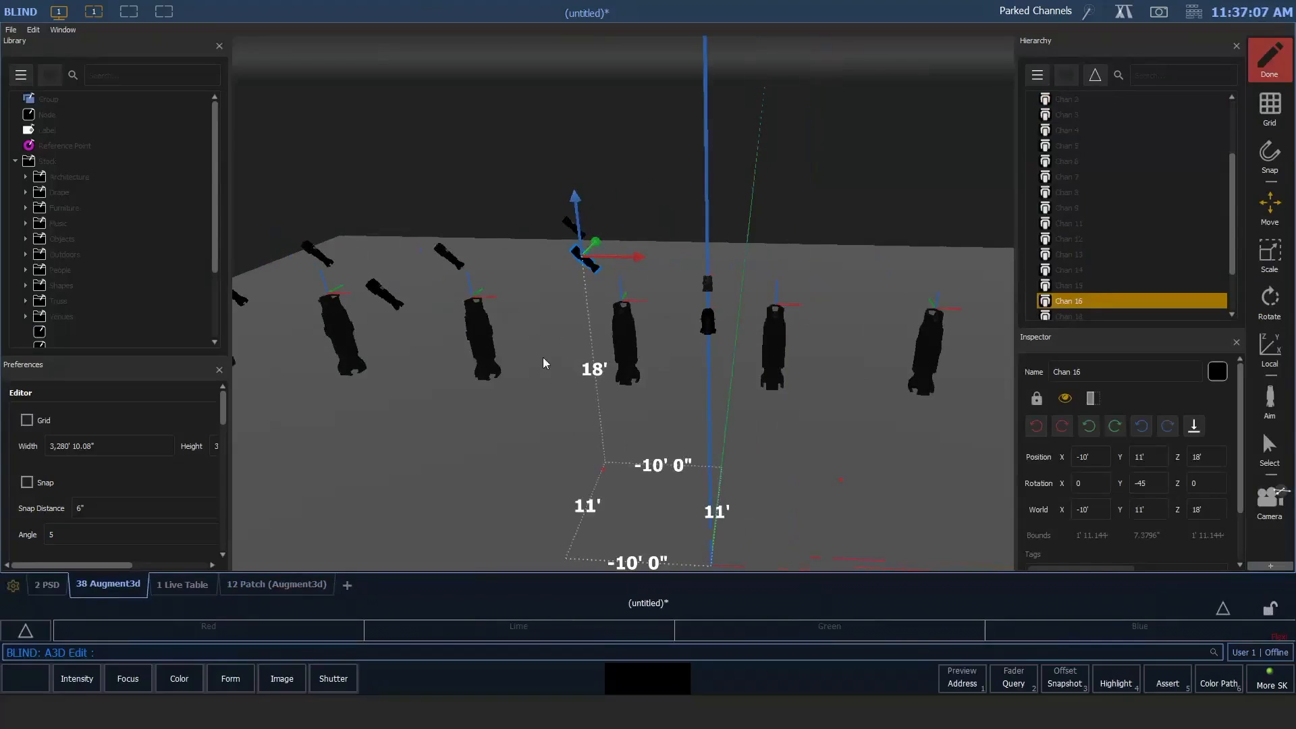
{"action": "left_click_drag", "start_coordinate": [543, 358], "coordinate": [561, 403]}
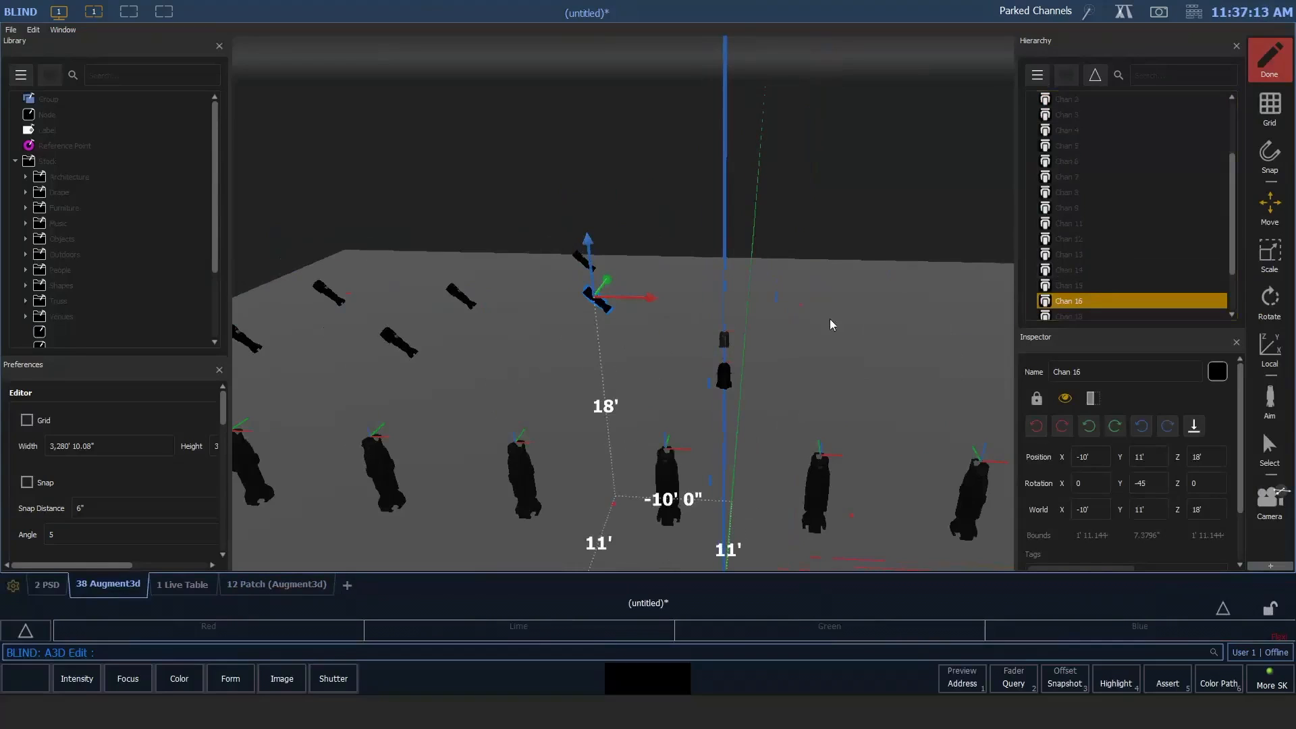
{"action": "middle_click_drag", "start_coordinate": [784, 355], "coordinate": [853, 231]}
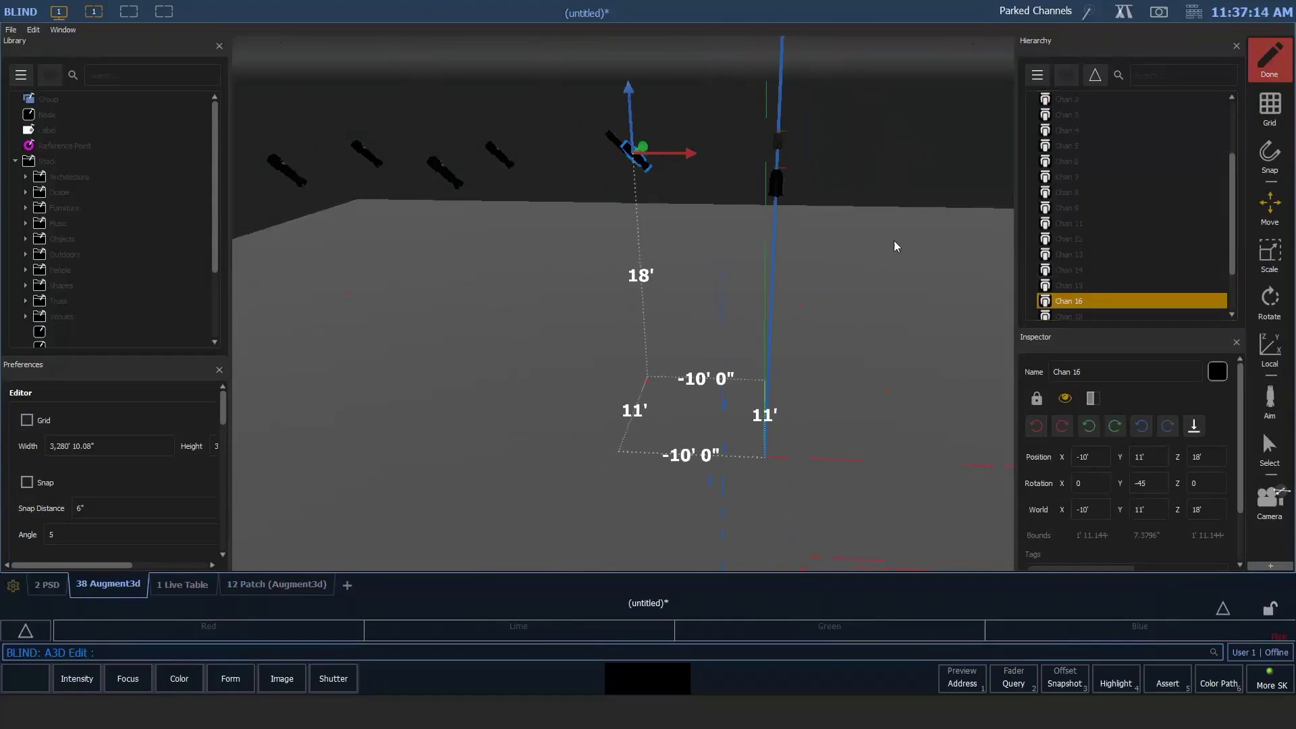
{"action": "middle_click_drag", "start_coordinate": [850, 318], "coordinate": [853, 387]}
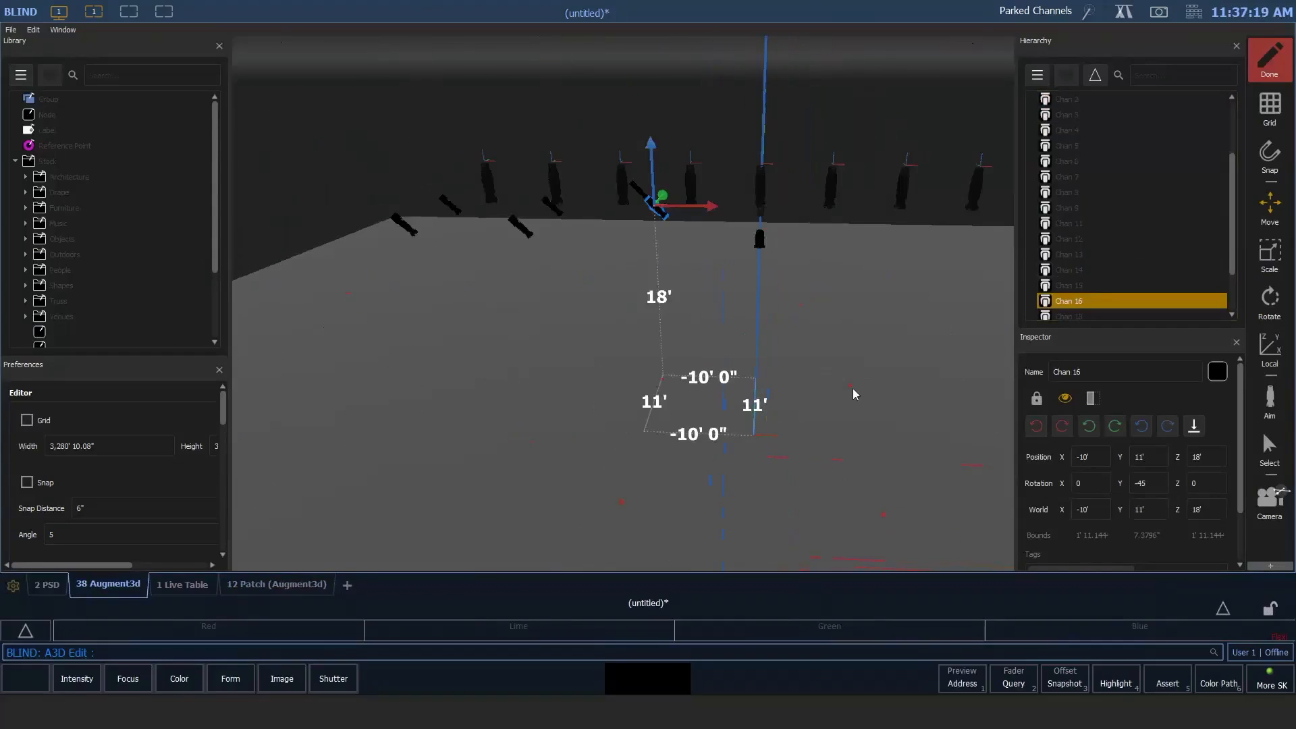
Step: Switch to the Scale tool and select channel 4, followed by the Ground object
{"action": "left_click", "coordinate": [1270, 254]}
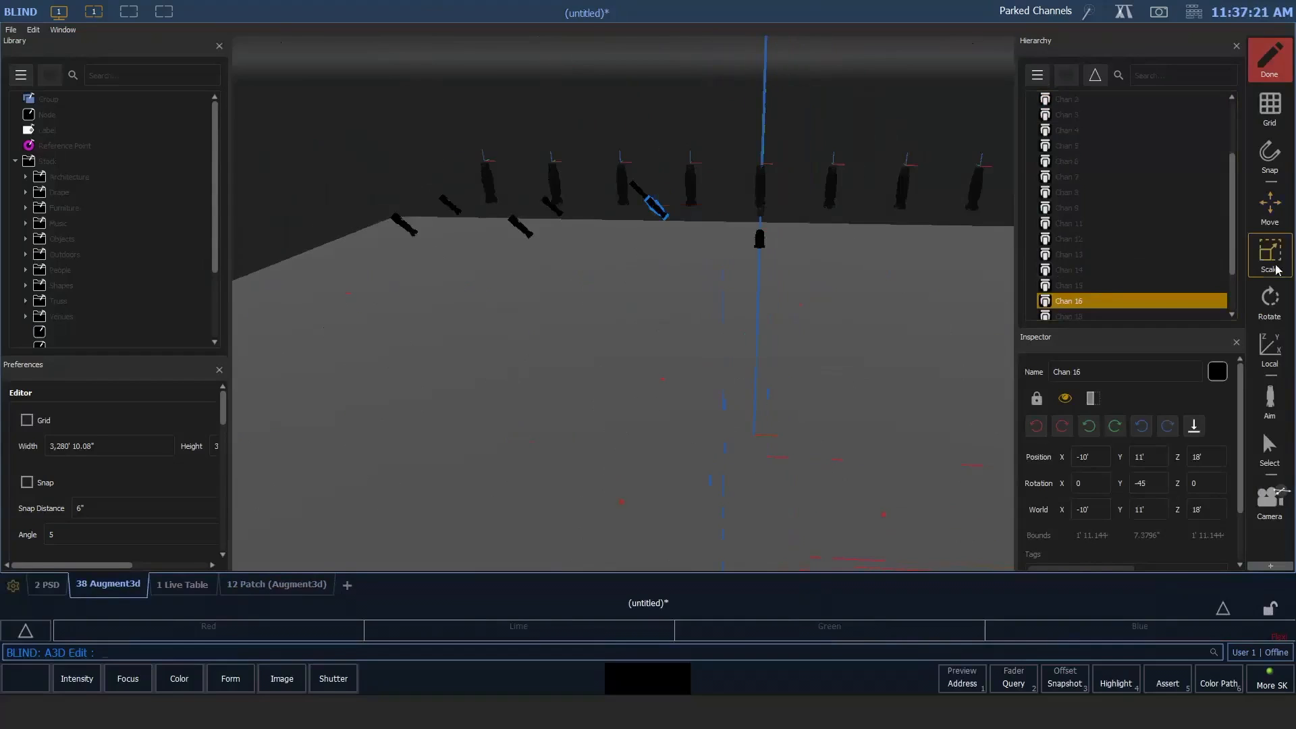
{"action": "left_click", "coordinate": [692, 184]}
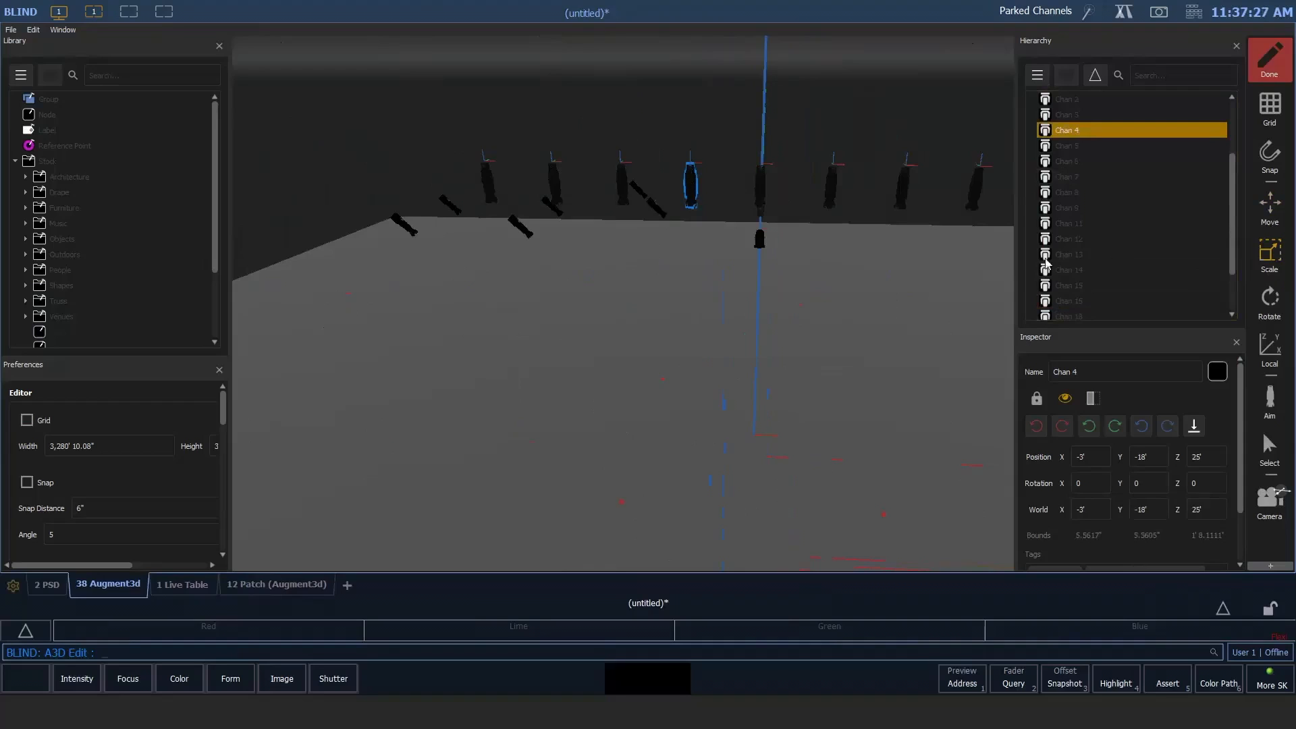
{"action": "left_click", "coordinate": [1068, 378]}
{"action": "left_click", "coordinate": [624, 310]}
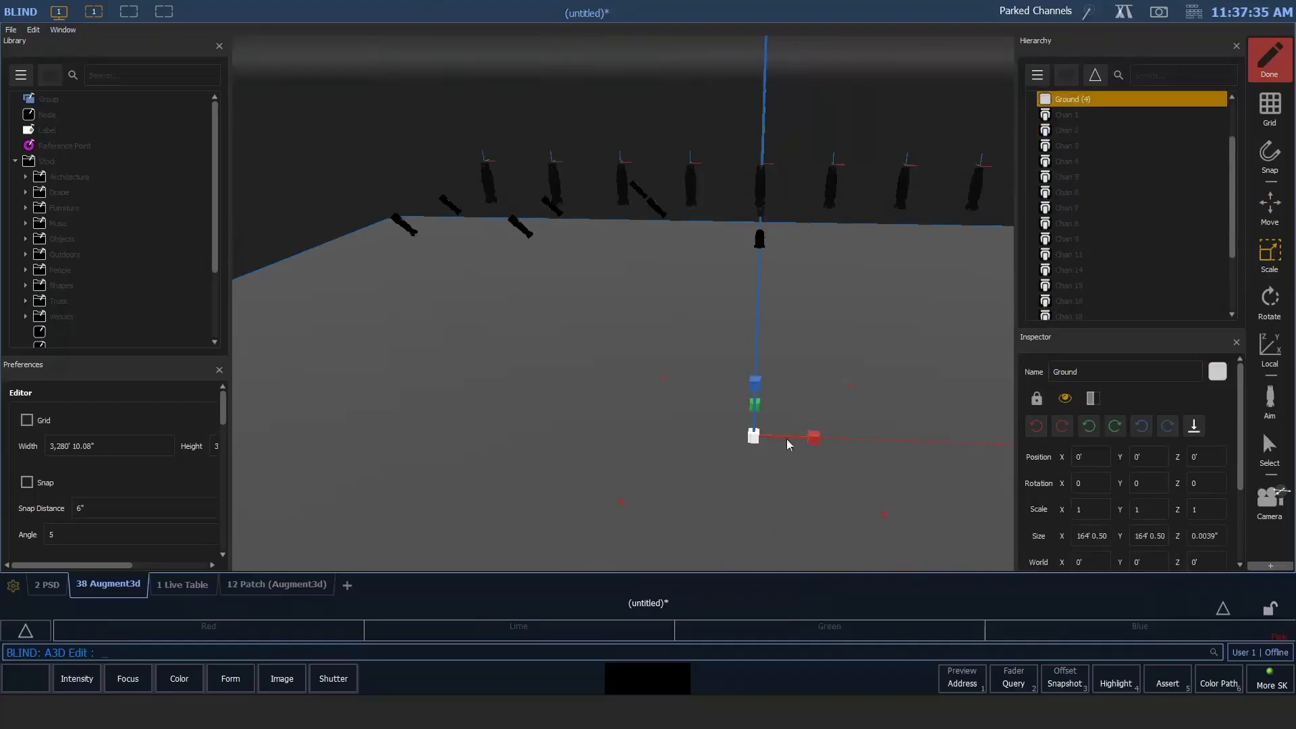
Step: Scale the ground freehand along its axes and proportionally, to about 118' in X and 140' in Y
{"action": "right_click_drag", "start_coordinate": [787, 439], "coordinate": [802, 400]}
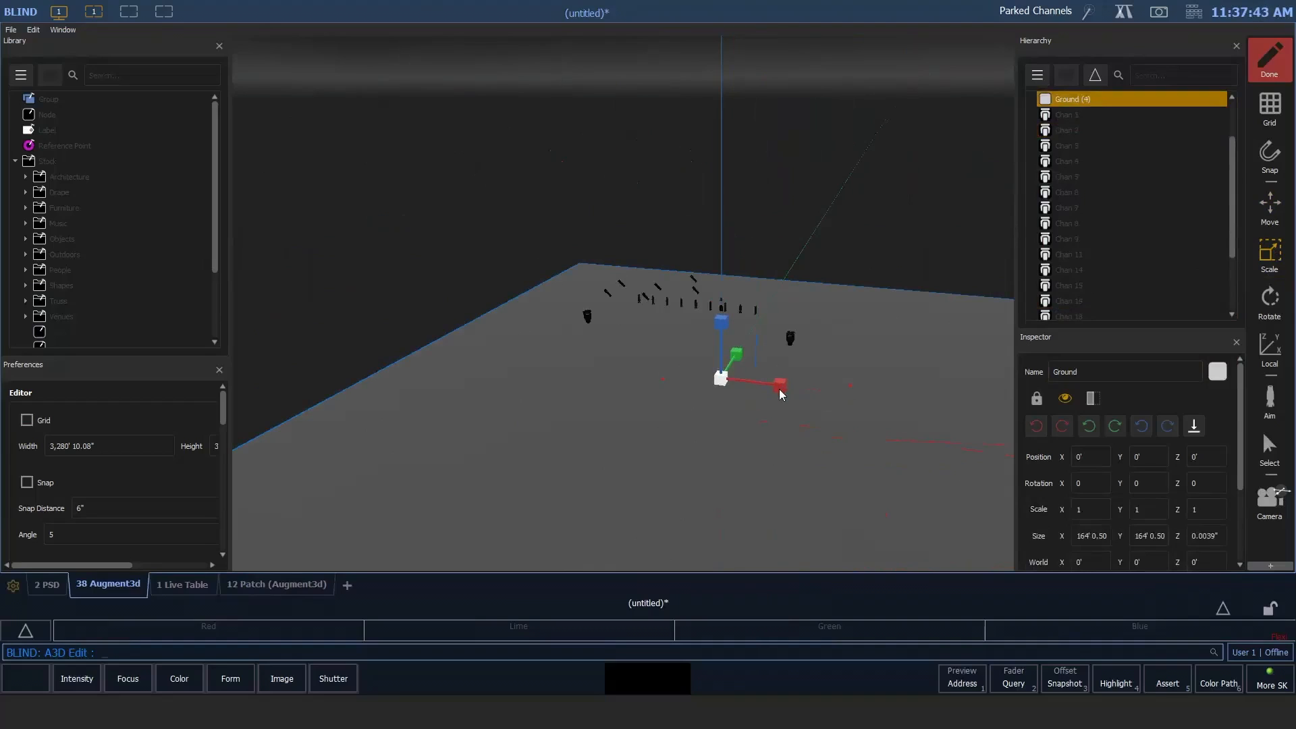
{"action": "left_click_drag", "start_coordinate": [816, 387], "coordinate": [738, 394]}
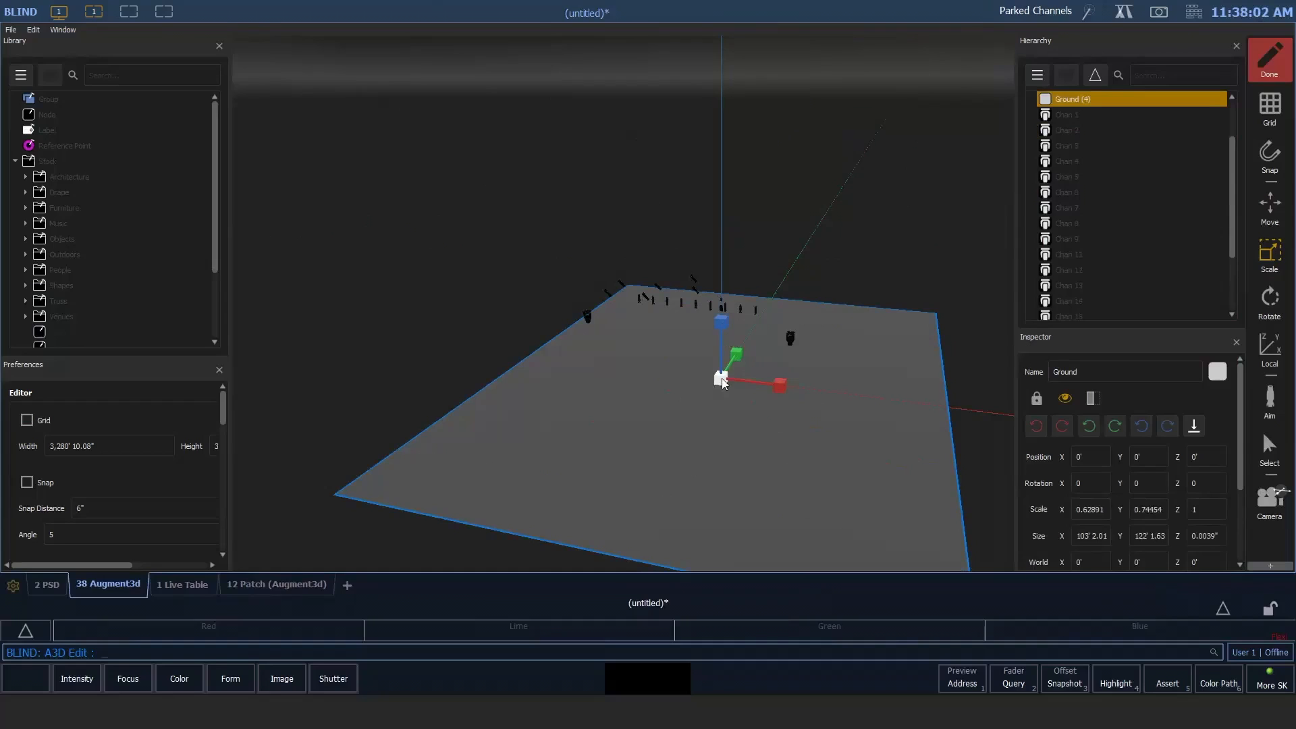
{"action": "left_click_drag", "start_coordinate": [722, 382], "coordinate": [756, 423]}
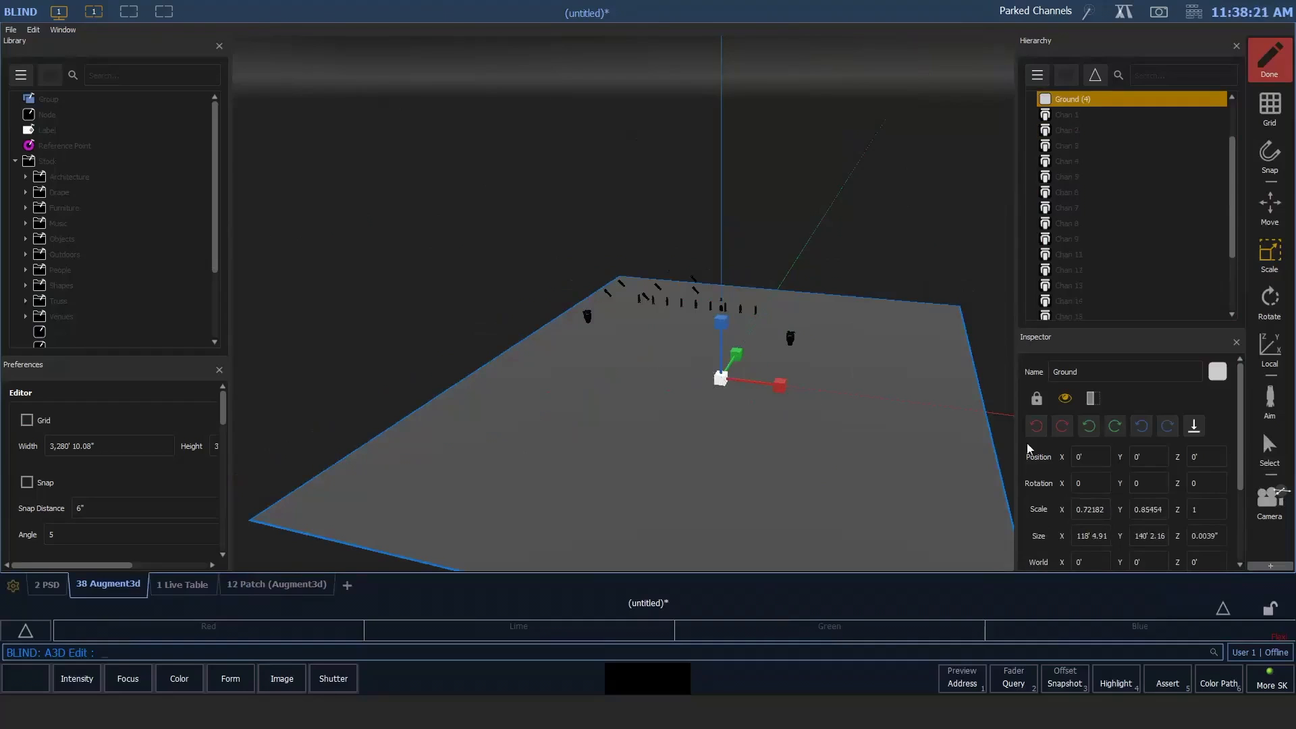
Step: Enlarge the Inspector and set the ground's X and Y scale to 1
{"action": "left_click_drag", "start_coordinate": [1114, 330], "coordinate": [1124, 196]}
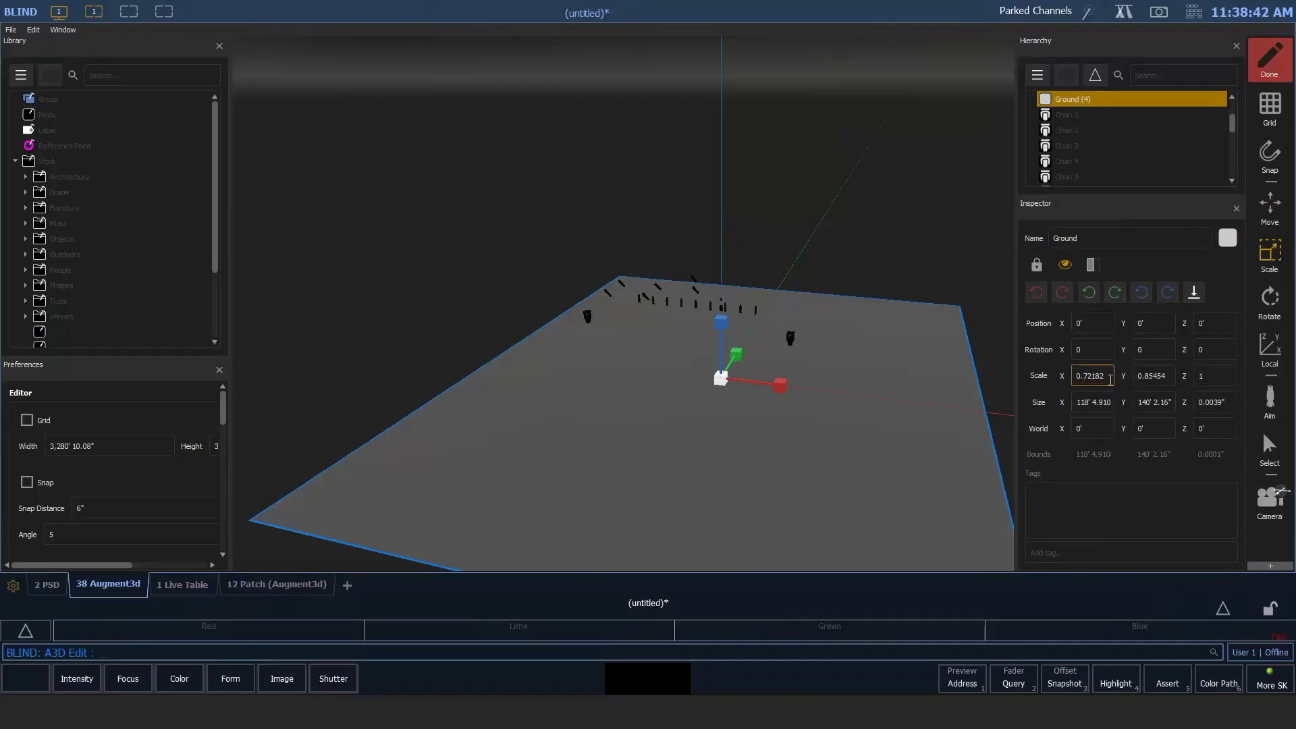
{"action": "left_click", "coordinate": [1091, 375]}
{"action": "type", "text": "1"}
{"action": "key", "text": "Tab"}
{"action": "type", "text": "1"}
{"action": "key", "text": "Tab"}
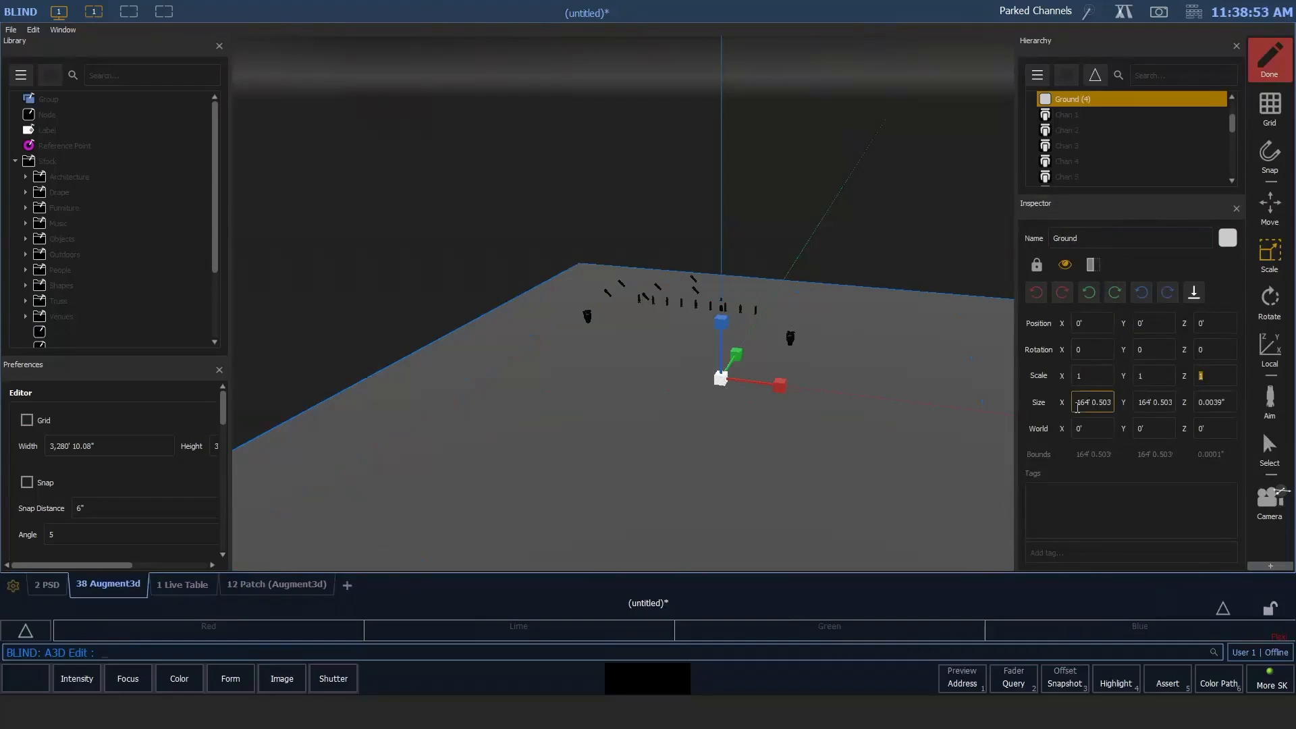
Step: Set the ground's size to 100' in both X and Y
{"action": "left_click_drag", "start_coordinate": [1078, 407], "coordinate": [1112, 407]}
{"action": "left_click", "coordinate": [1155, 406]}
{"action": "left_click", "coordinate": [1223, 350]}
{"action": "left_click", "coordinate": [1233, 324]}
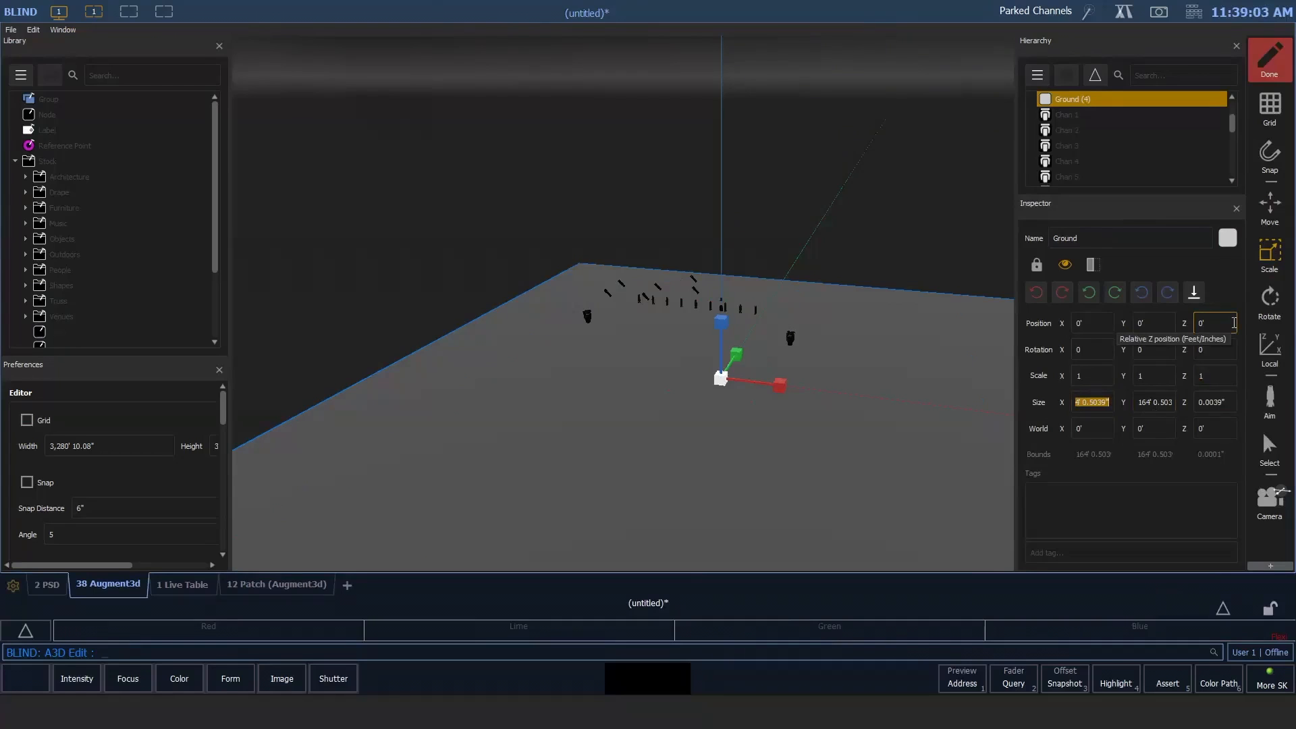
{"action": "type", "text": "100"}
{"action": "key", "text": "Tab"}
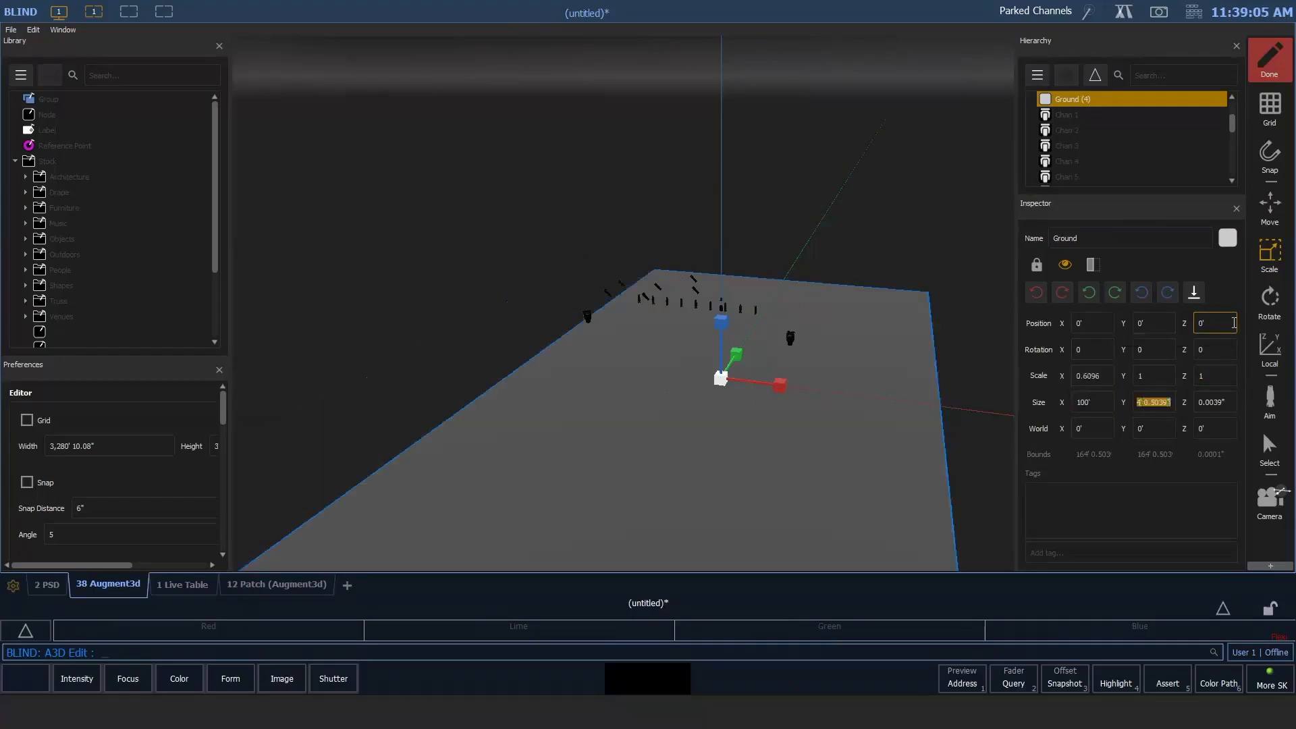
{"action": "type", "text": "100"}
{"action": "key", "text": "Return"}
{"action": "left_click", "coordinate": [1213, 403]}
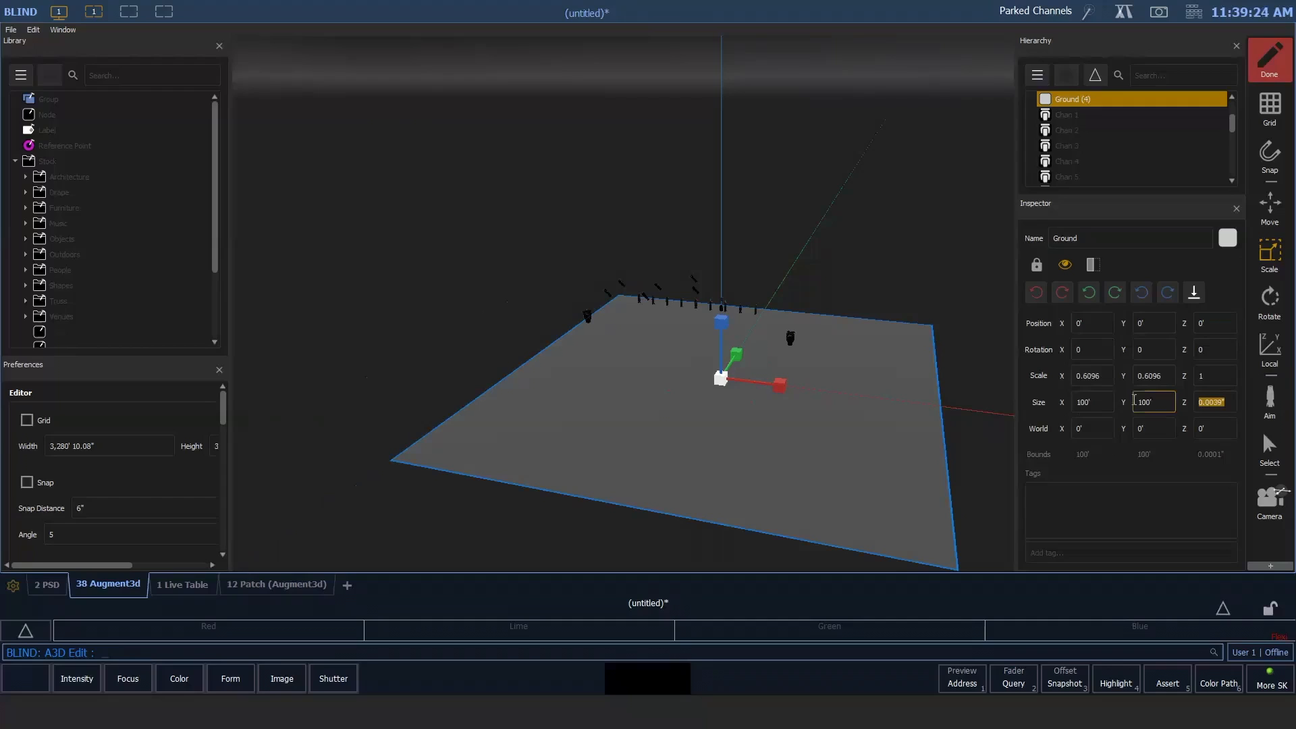
Step: Shrink the ground freehand to about 90' by 88' 7", and set its X and Y size back to 100'
{"action": "left_click", "coordinate": [1081, 402]}
{"action": "left_click_drag", "start_coordinate": [1125, 402], "coordinate": [777, 387]}
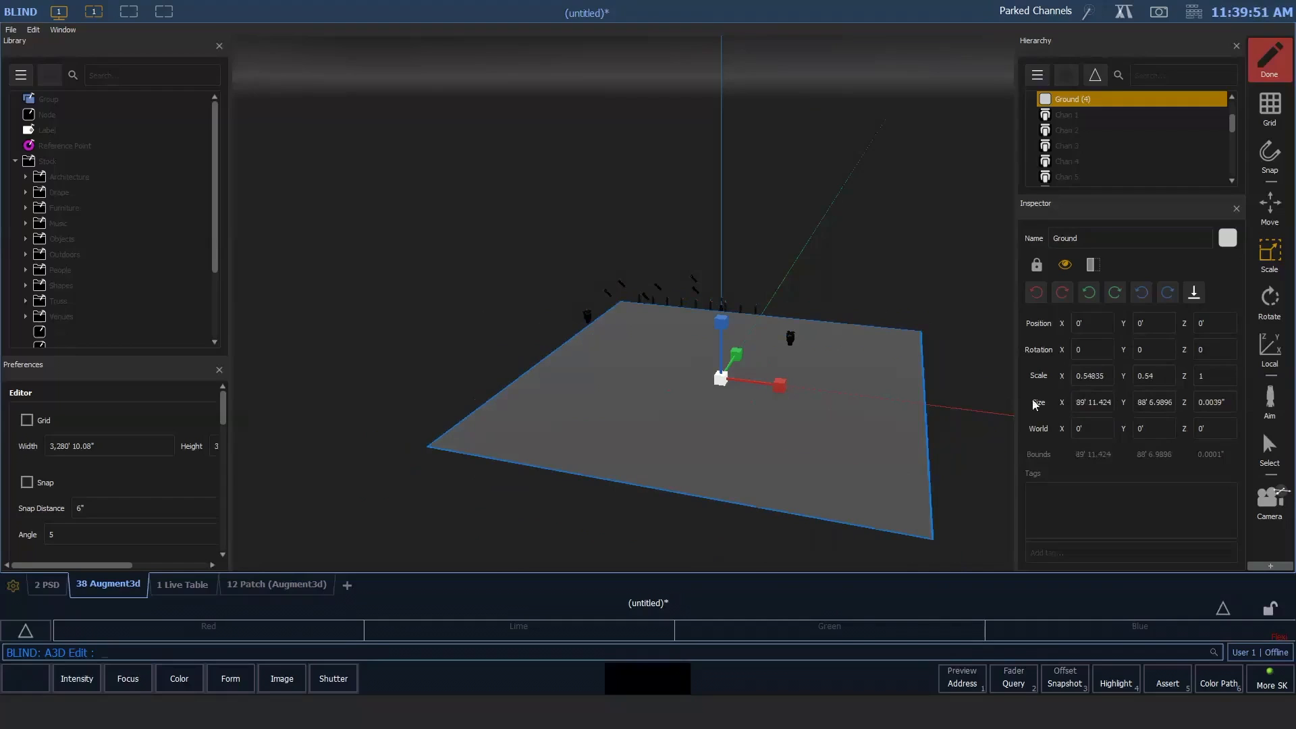
{"action": "left_click_drag", "start_coordinate": [1034, 404], "coordinate": [1074, 404]}
{"action": "type", "text": "100"}
{"action": "key", "text": "Tab"}
{"action": "type", "text": "100"}
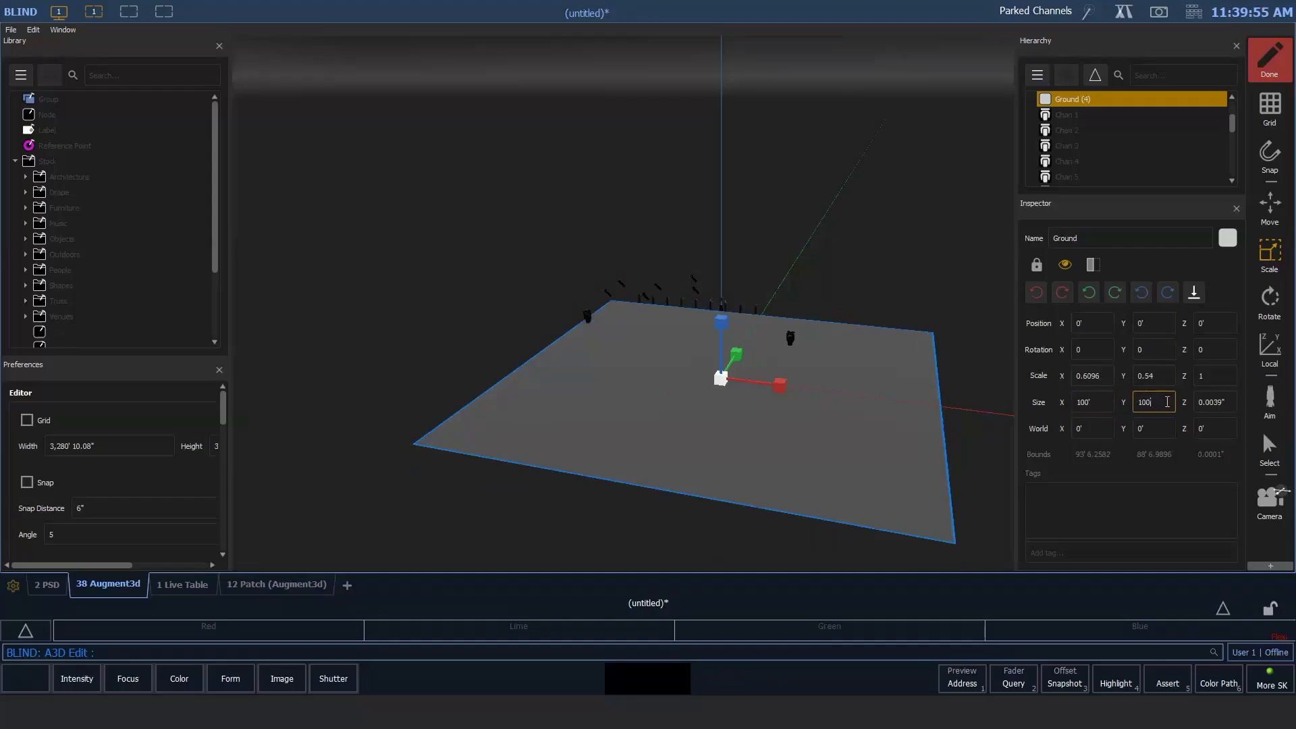
{"action": "key", "text": "Tab"}
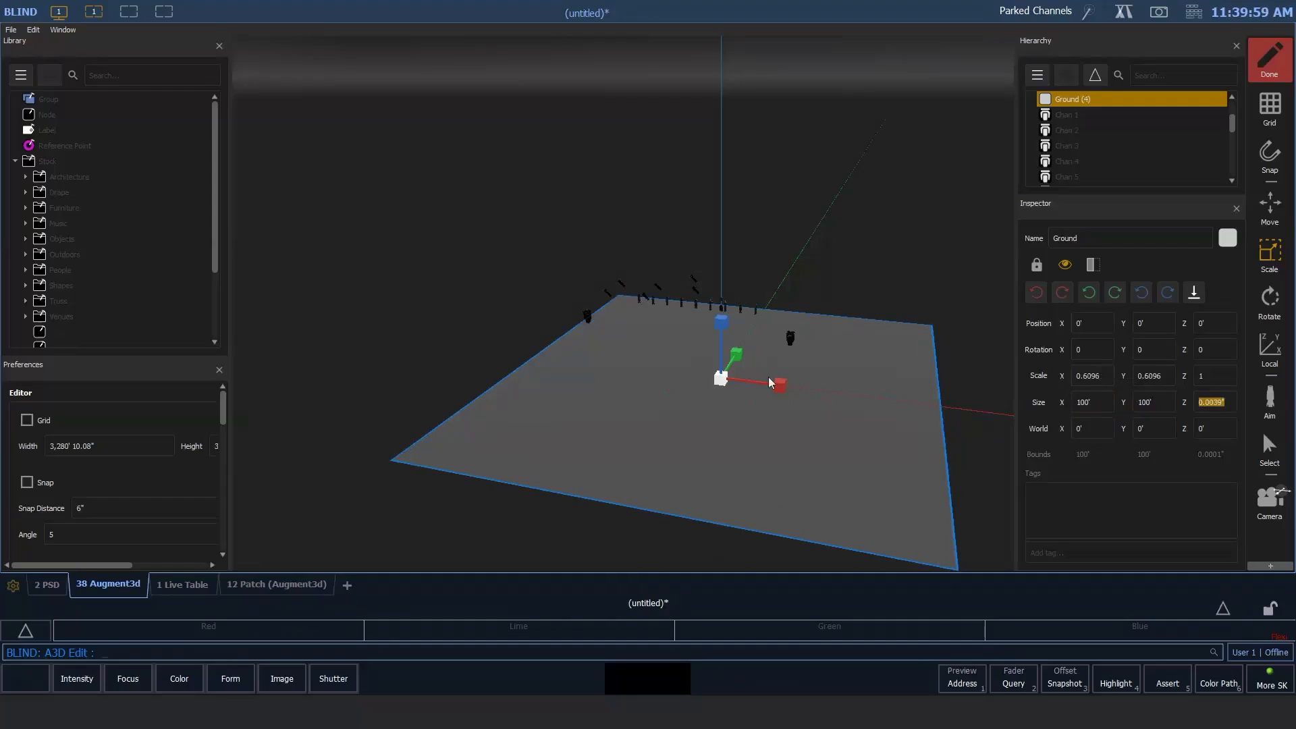
Step: Select channel 16 and move it along the X axis to about -12' 4"
{"action": "left_click", "coordinate": [686, 231]}
{"action": "left_click_drag", "start_coordinate": [686, 231], "coordinate": [672, 324]}
{"action": "left_click", "coordinate": [679, 314]}
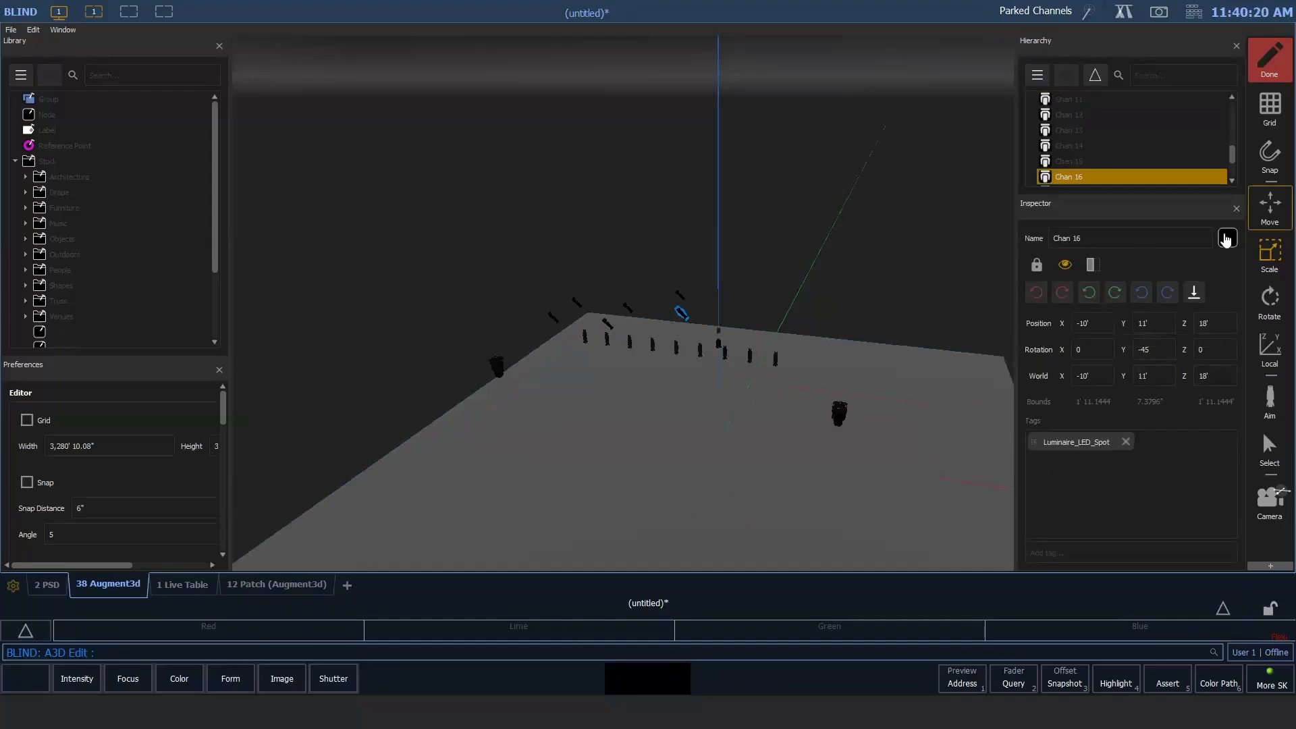
{"action": "mouse_move", "coordinate": [713, 311]}
{"action": "left_click_drag", "start_coordinate": [743, 320], "coordinate": [723, 337]}
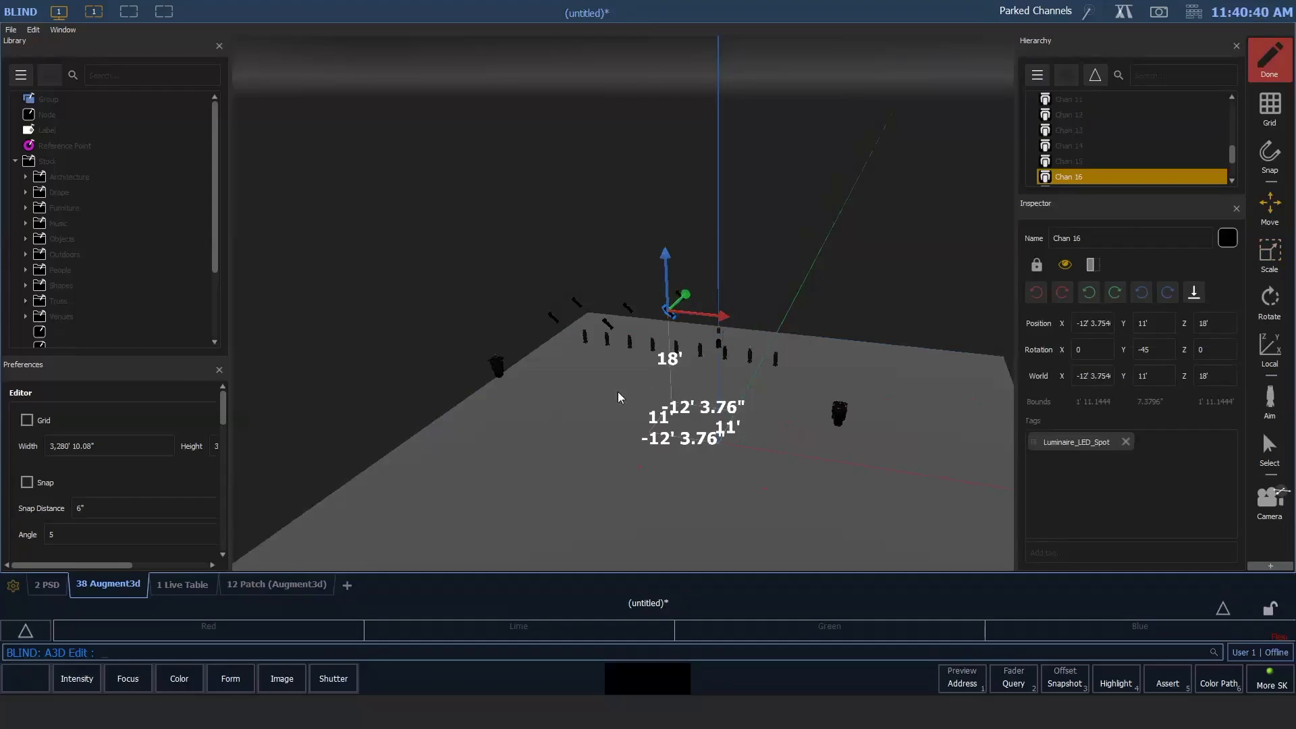
Step: Rotate channel 16 freehand around its axes to about X 16°, Y 34° and Z -105°
{"action": "middle_click_drag", "start_coordinate": [618, 397], "coordinate": [692, 293]}
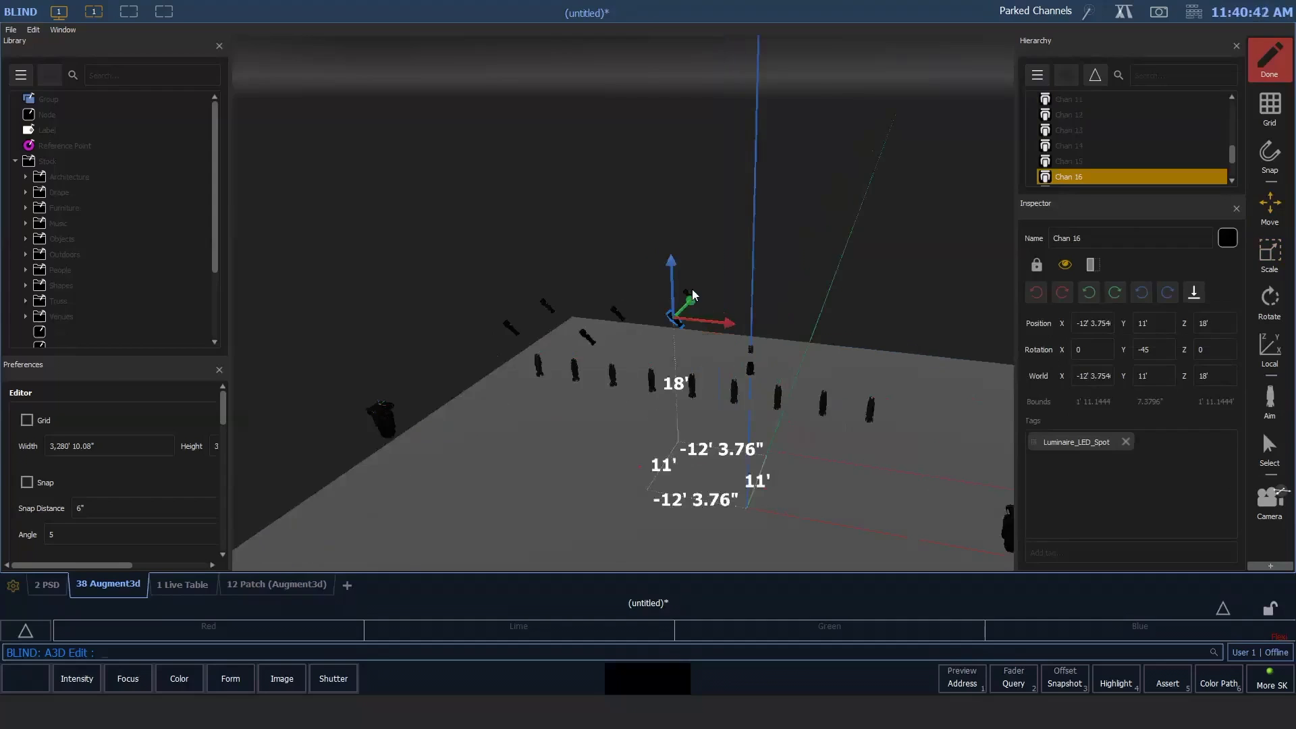
{"action": "scroll", "coordinate": [620, 334], "scroll_direction": "up", "scroll_amount": 3}
{"action": "middle_click_drag", "start_coordinate": [619, 333], "coordinate": [710, 436]}
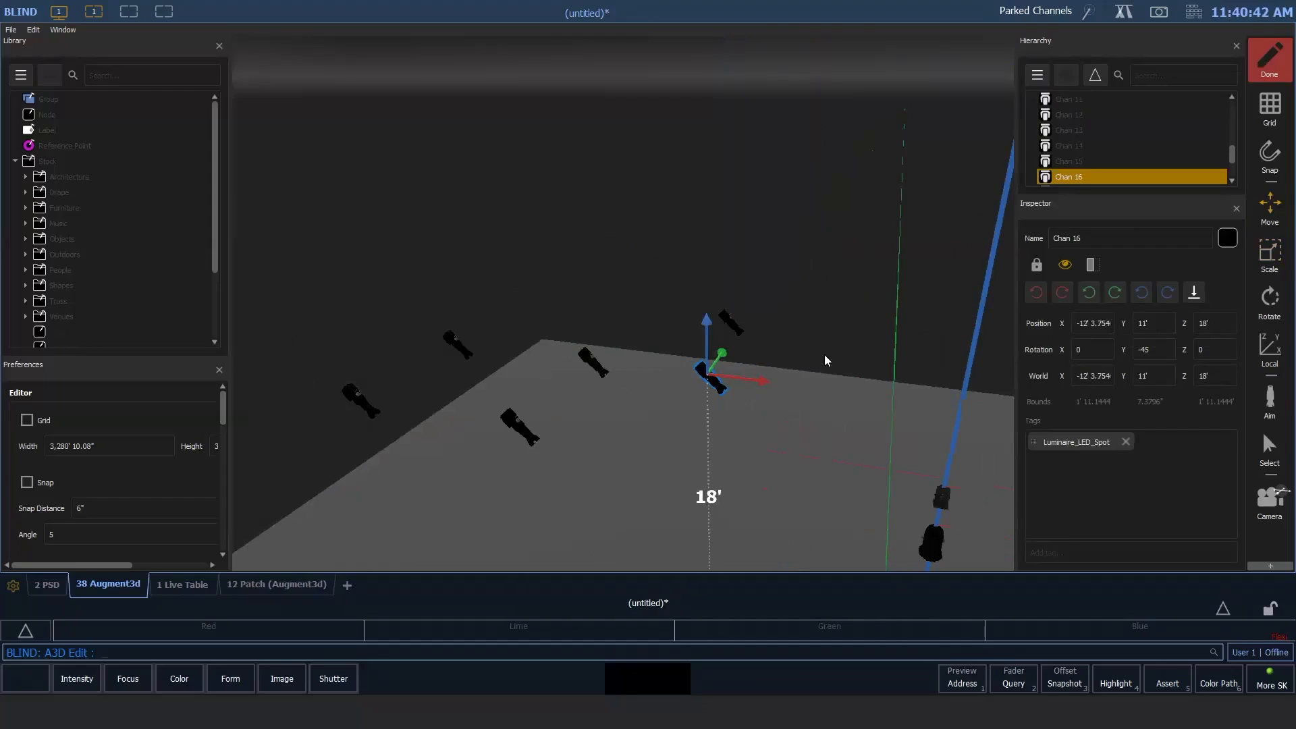
{"action": "left_click", "coordinate": [1267, 302]}
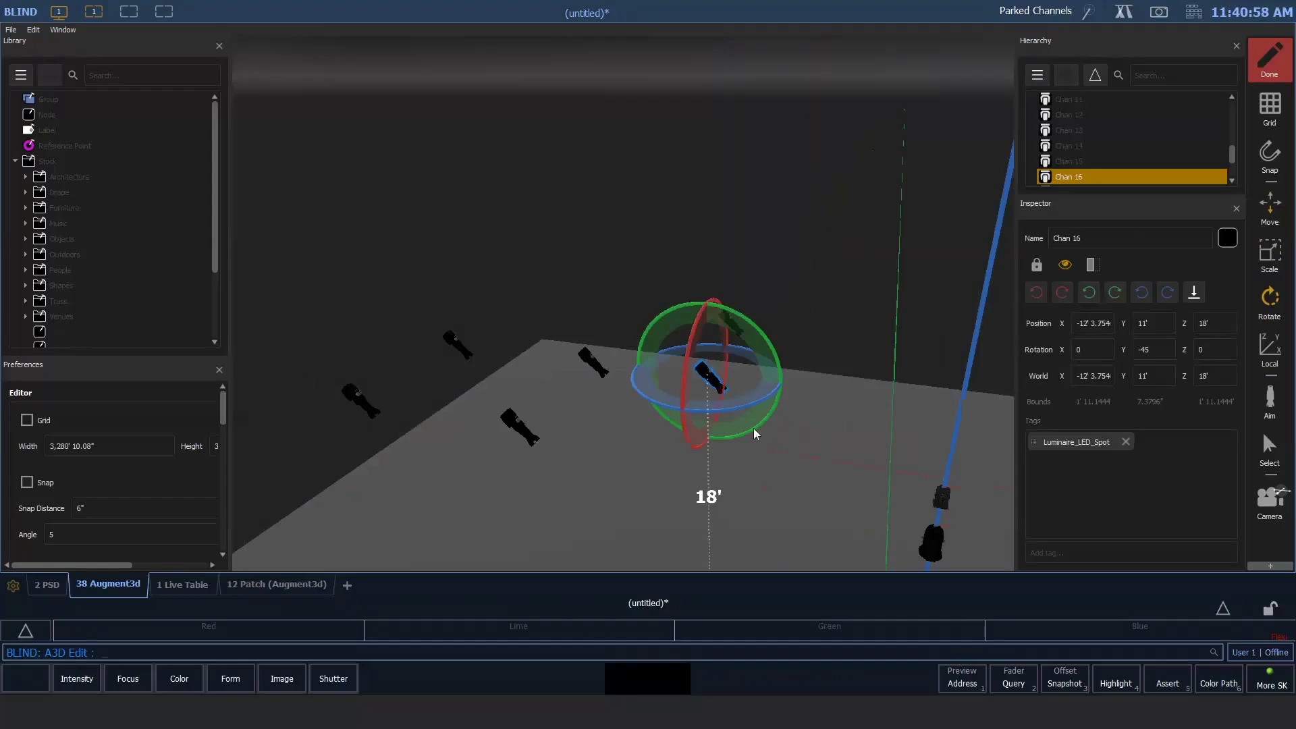
{"action": "left_click", "coordinate": [1146, 352]}
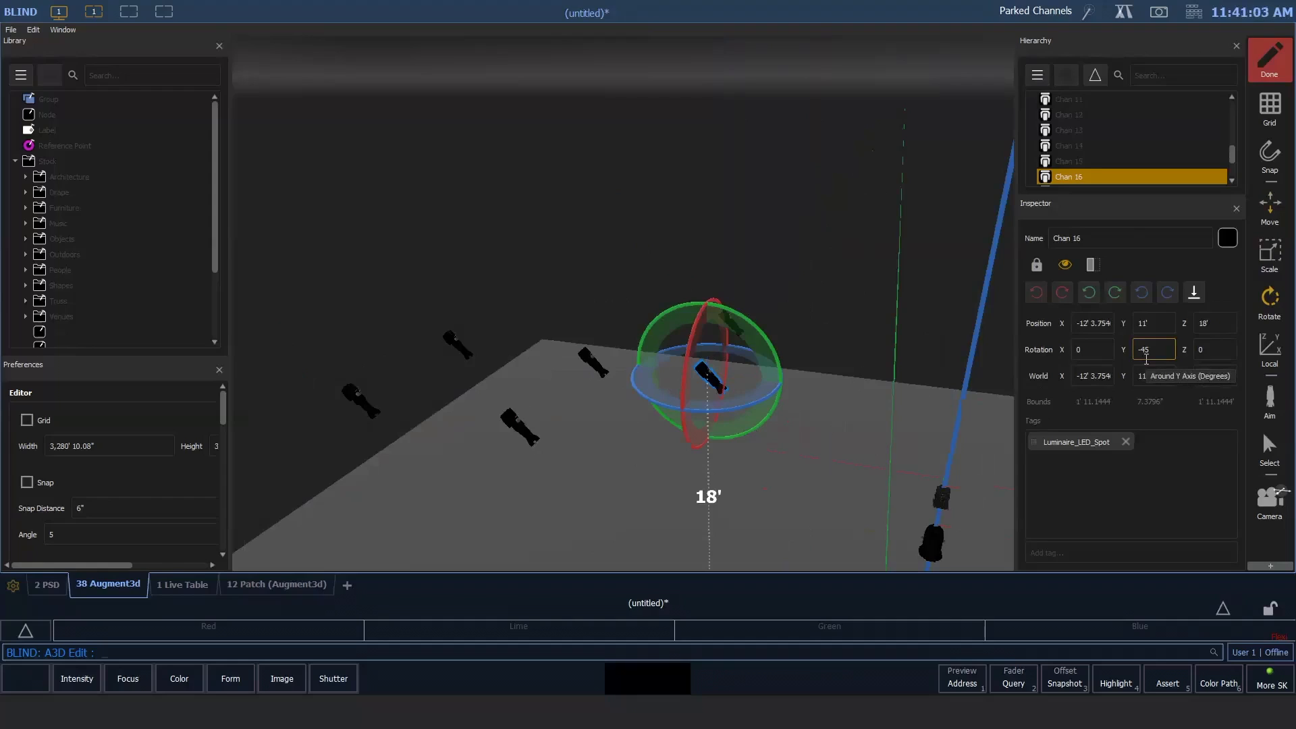
{"action": "left_click", "coordinate": [755, 403]}
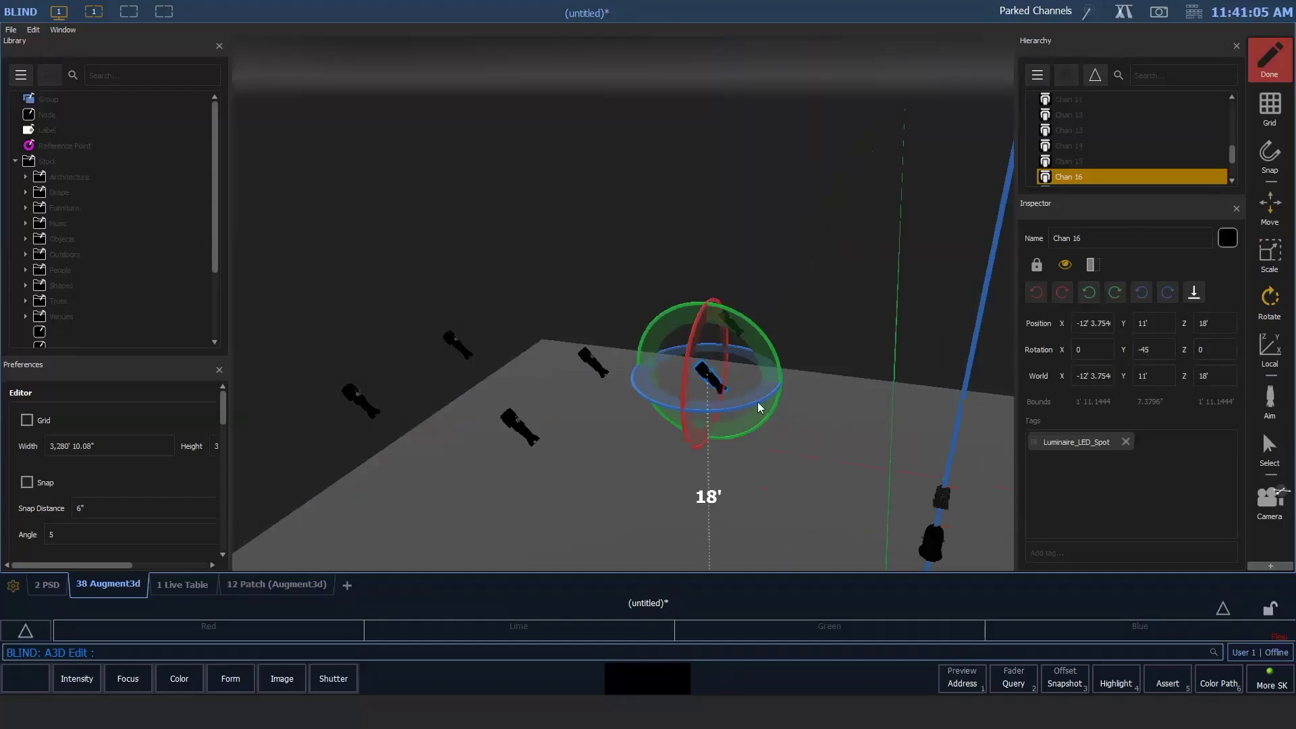
{"action": "left_click_drag", "start_coordinate": [779, 394], "coordinate": [707, 408]}
{"action": "scroll", "coordinate": [707, 408], "scroll_direction": "up", "scroll_amount": 5}
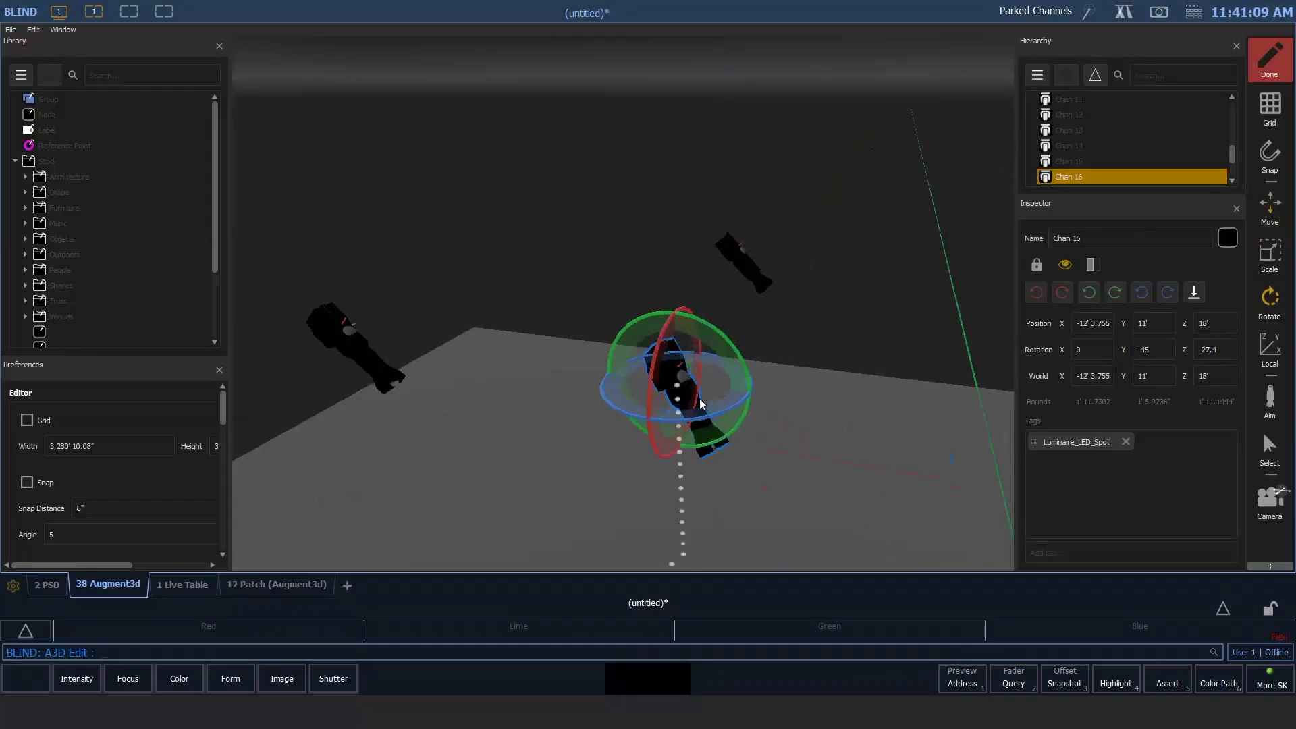
{"action": "left_click_drag", "start_coordinate": [674, 417], "coordinate": [797, 513]}
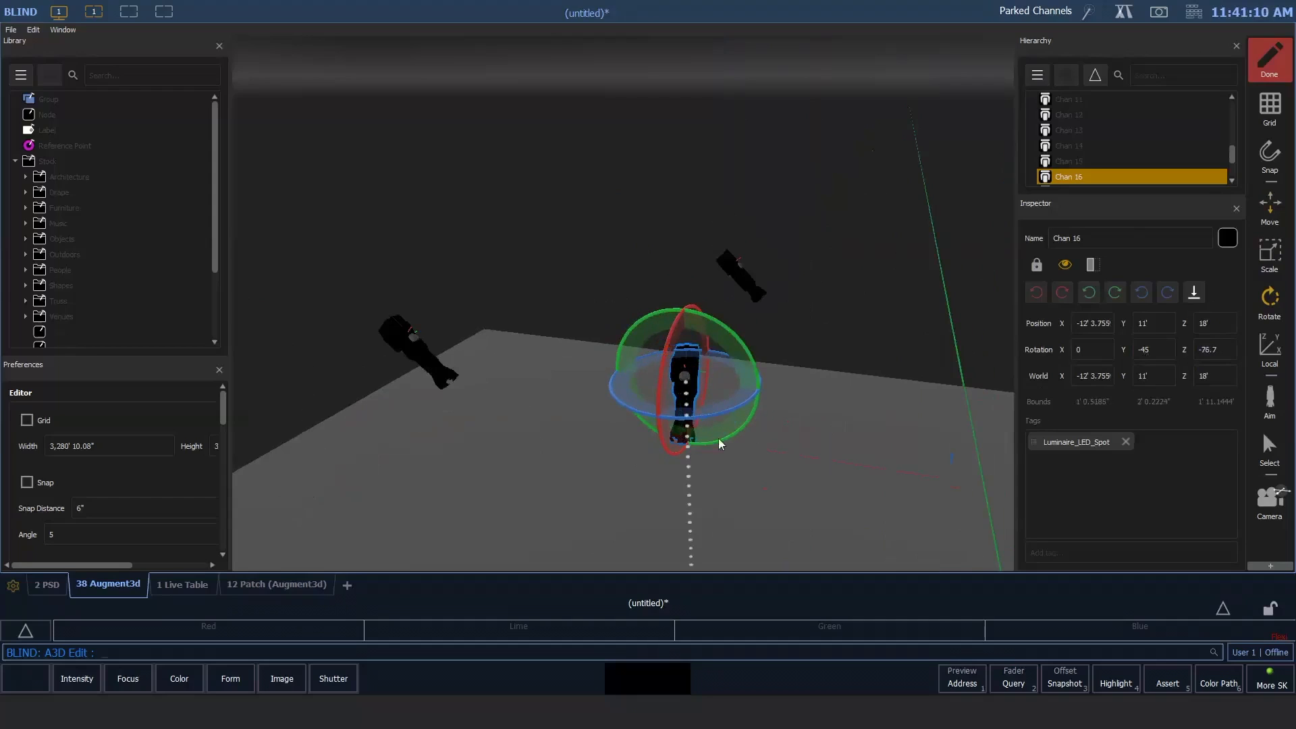
{"action": "left_click_drag", "start_coordinate": [718, 439], "coordinate": [809, 507]}
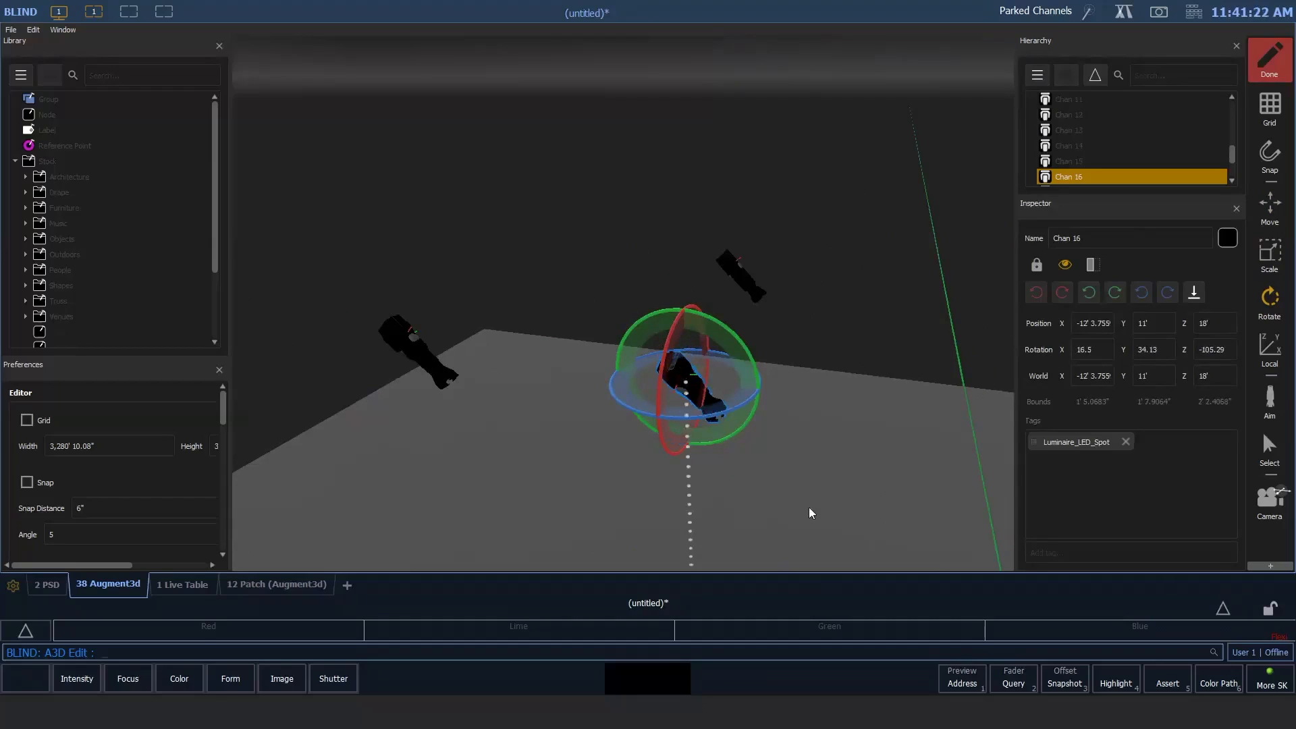
Step: Set channel 16's rotation to exactly X 0°, Y 45° and Z 0°
{"action": "left_click", "coordinate": [1092, 350]}
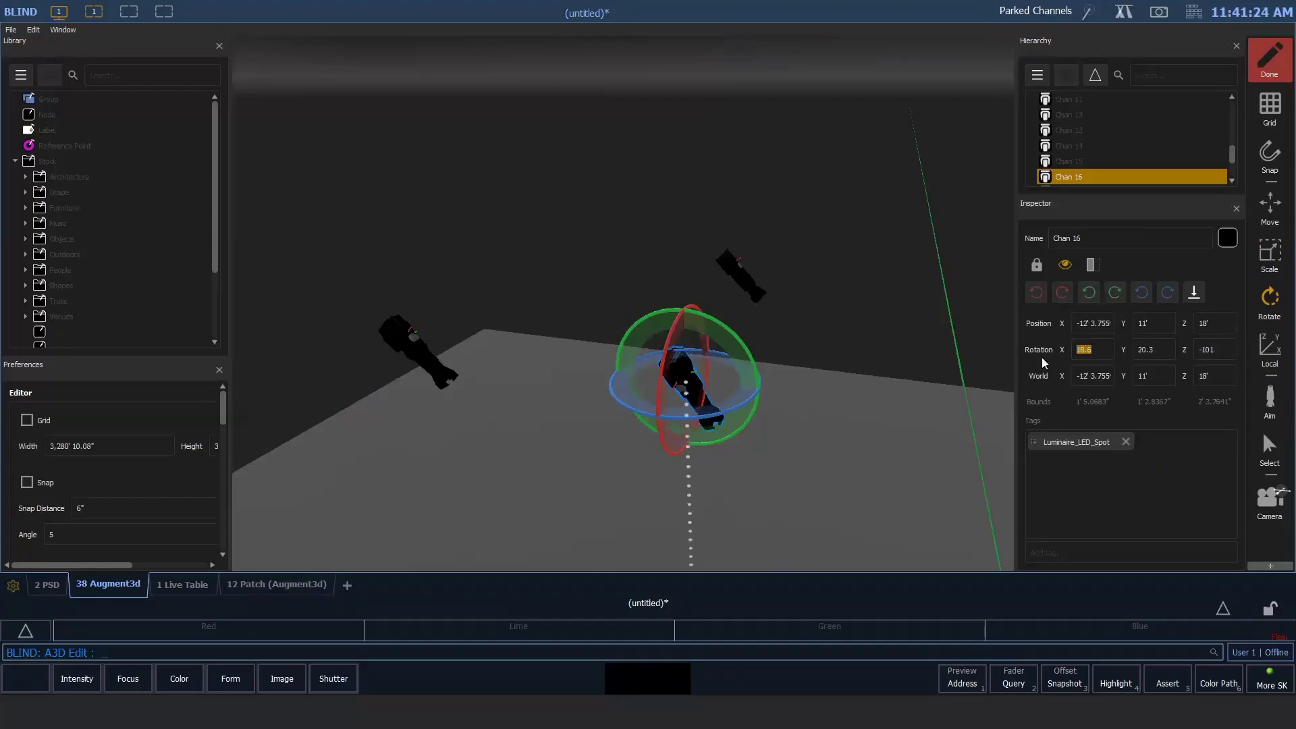
{"action": "type", "text": "0"}
{"action": "key", "text": "Tab"}
{"action": "type", "text": "45"}
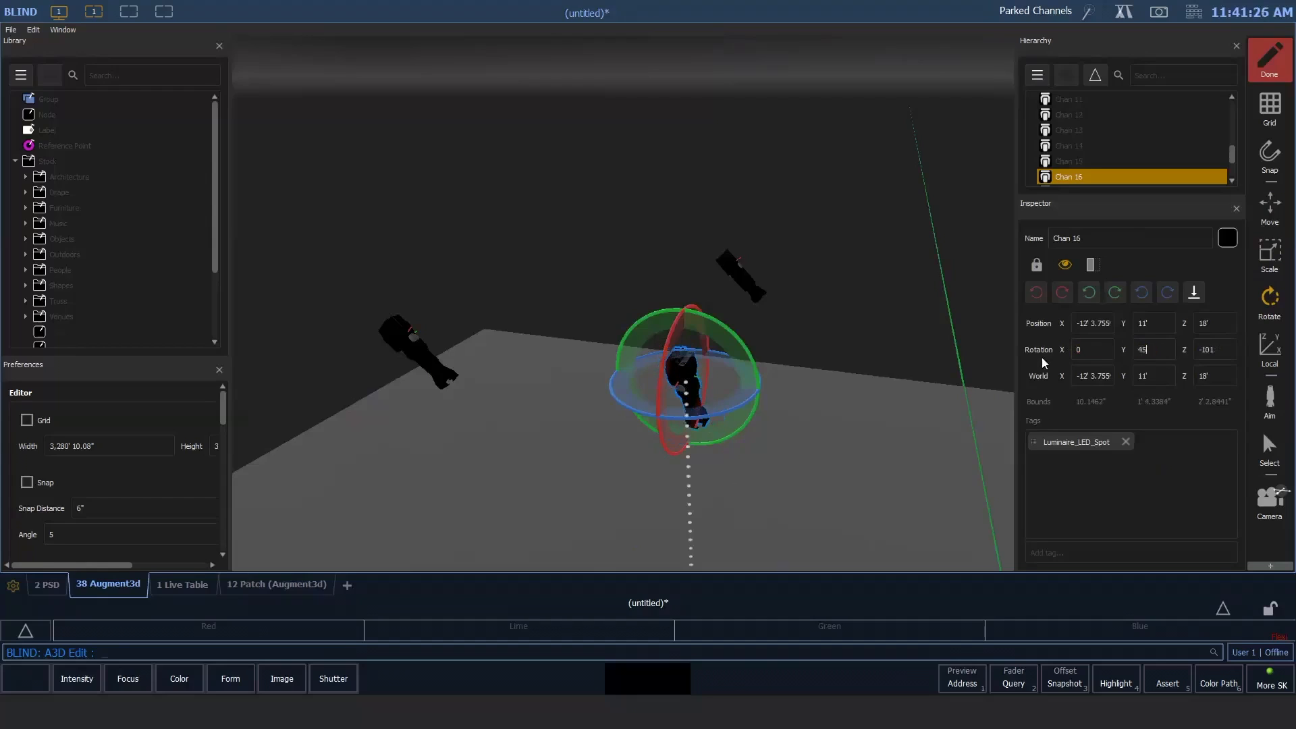
{"action": "key", "text": "Tab"}
{"action": "type", "text": "0"}
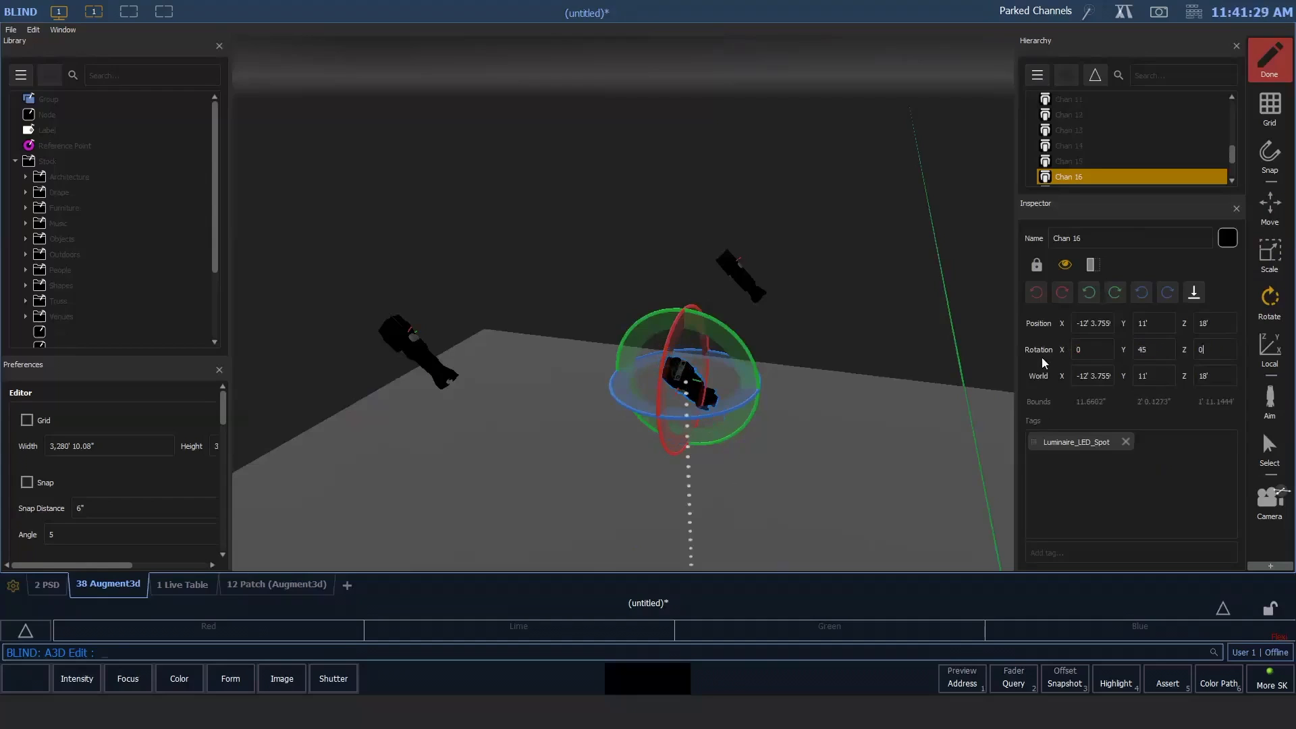
{"action": "key", "text": "Tab"}
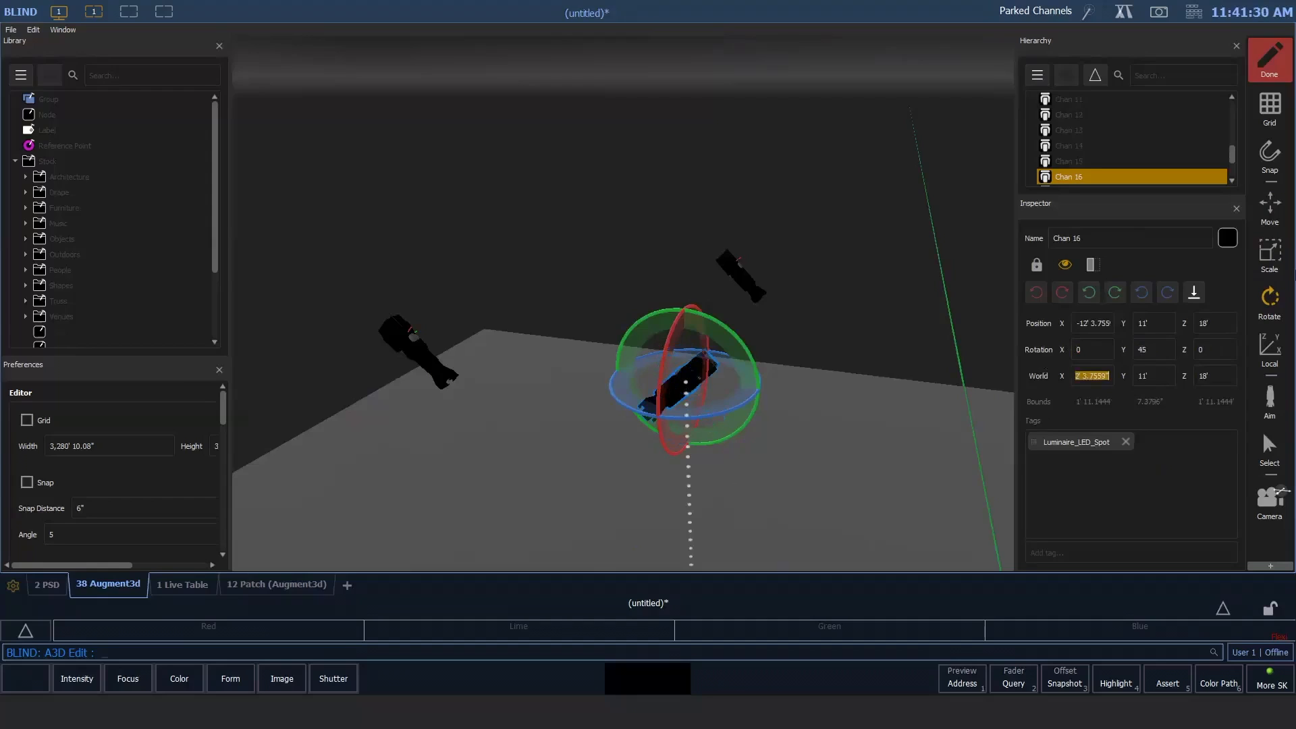
Step: Set channel 16's Y rotation to -45°
{"action": "left_click_drag", "start_coordinate": [1165, 344], "coordinate": [1119, 357]}
{"action": "type", "text": "-45"}
{"action": "key", "text": "Tab"}
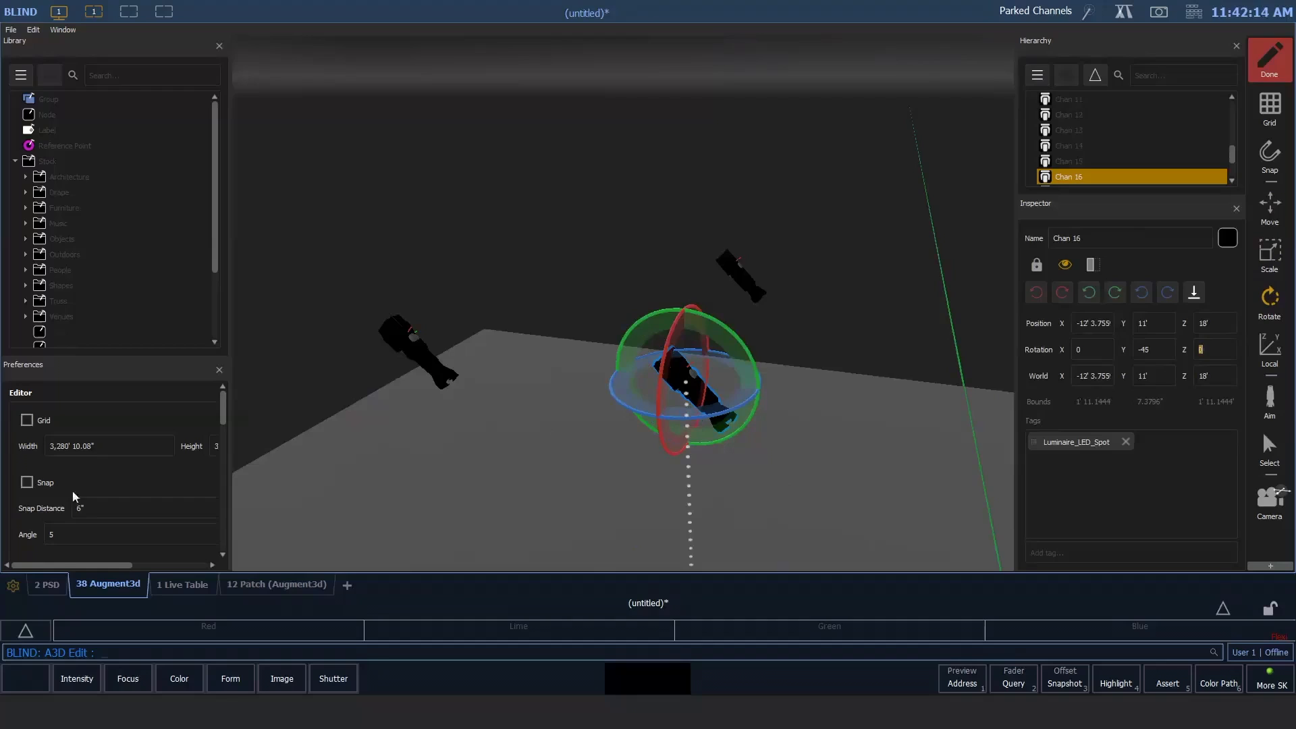
Step: Turn on snapping with a 15° angle and rotate channel 16 to about X 14.5°, Y -41° and Z -19°
{"action": "scroll", "coordinate": [146, 477], "scroll_direction": "down", "scroll_amount": 1}
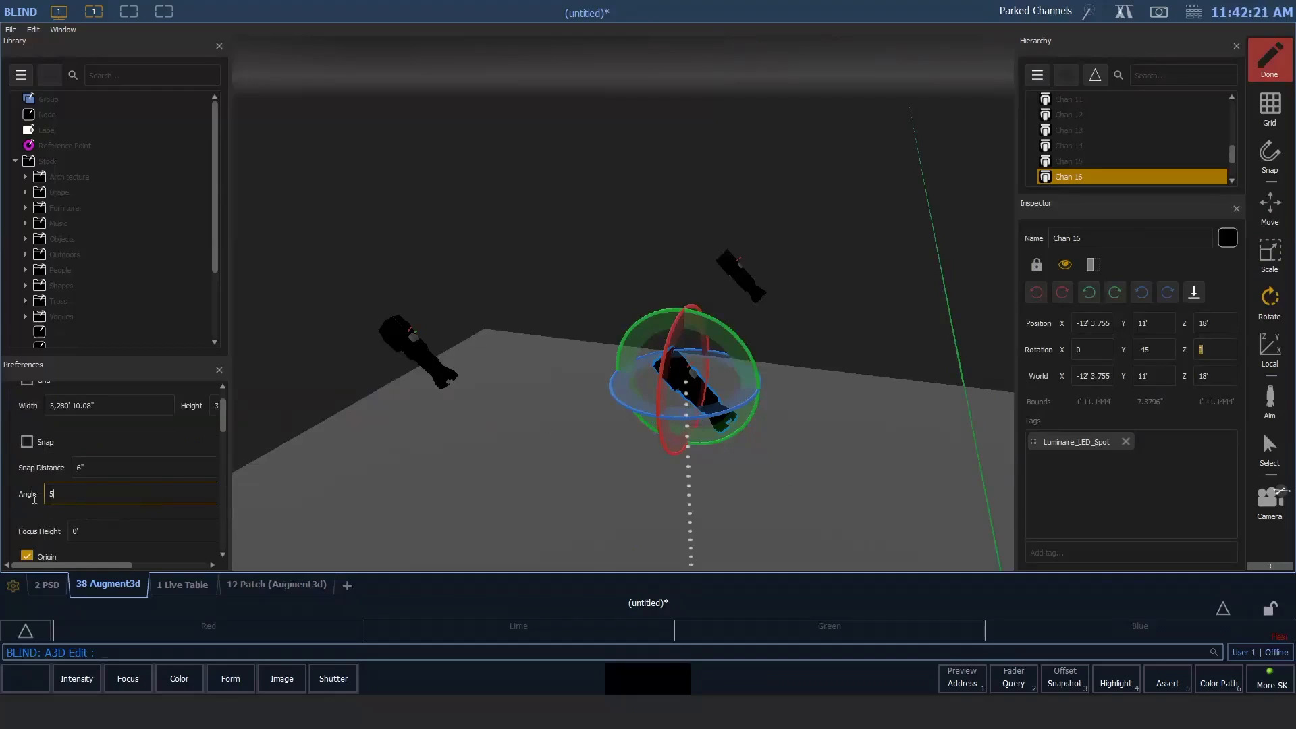
{"action": "left_click", "coordinate": [71, 497]}
{"action": "type", "text": "15"}
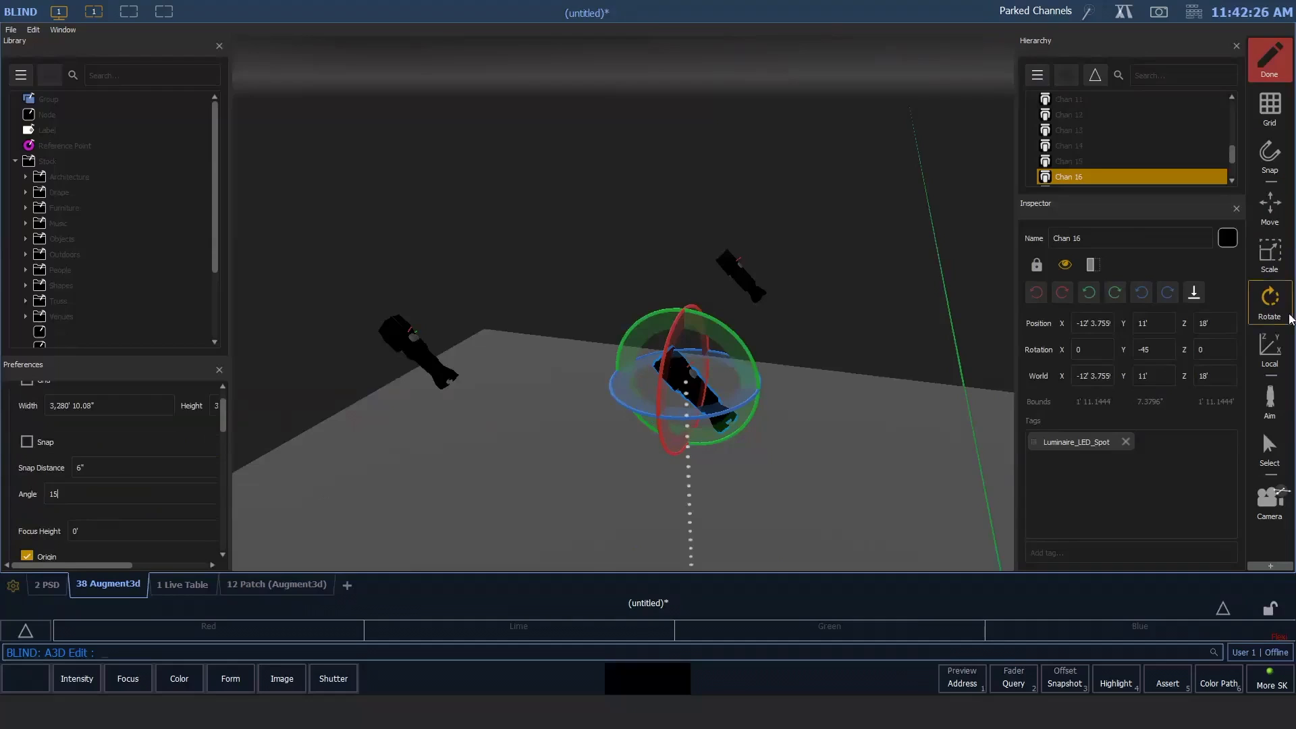
{"action": "left_click", "coordinate": [1270, 154]}
{"action": "left_click_drag", "start_coordinate": [690, 416], "coordinate": [751, 463]}
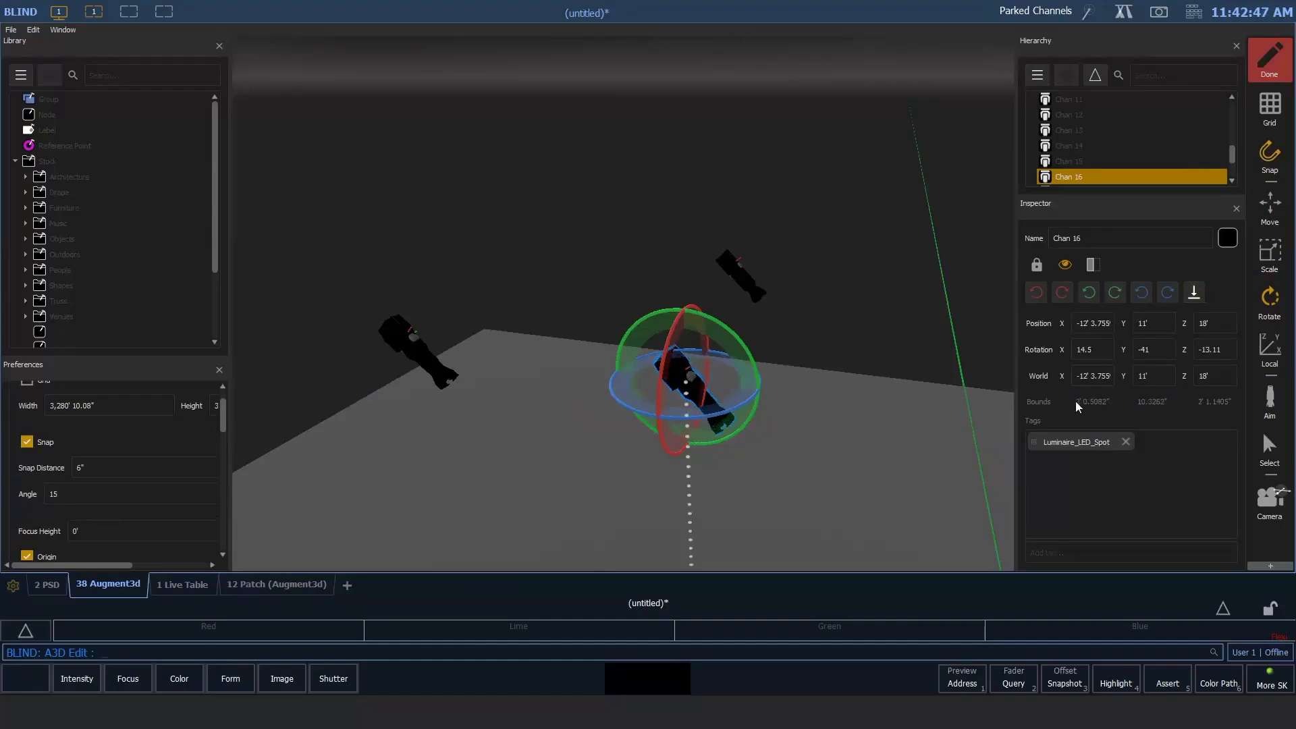
Step: Rotate channel 16 clockwise in 90° increments around the X, Y and Z axes, completing a full turn on each
{"action": "left_click", "coordinate": [1062, 293]}
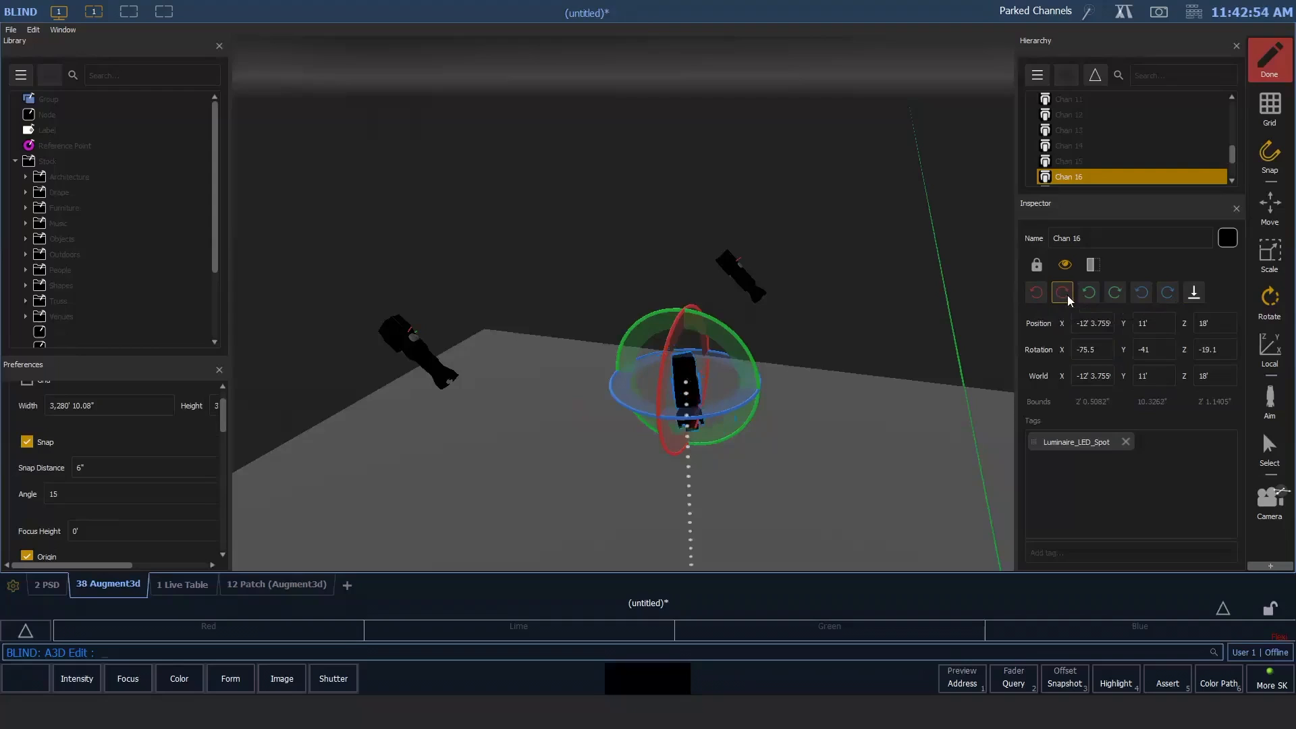
{"action": "left_click", "coordinate": [1062, 292]}
{"action": "left_click", "coordinate": [1062, 293]}
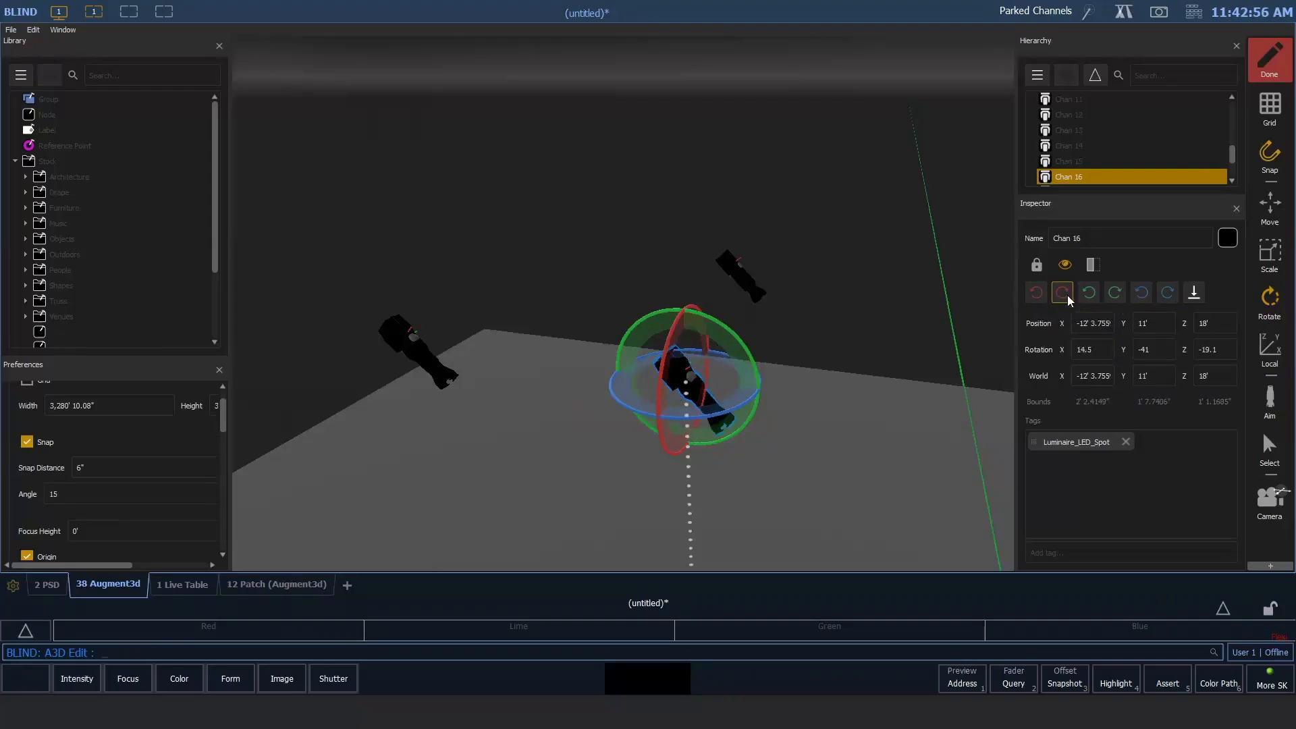
{"action": "left_click", "coordinate": [1119, 294]}
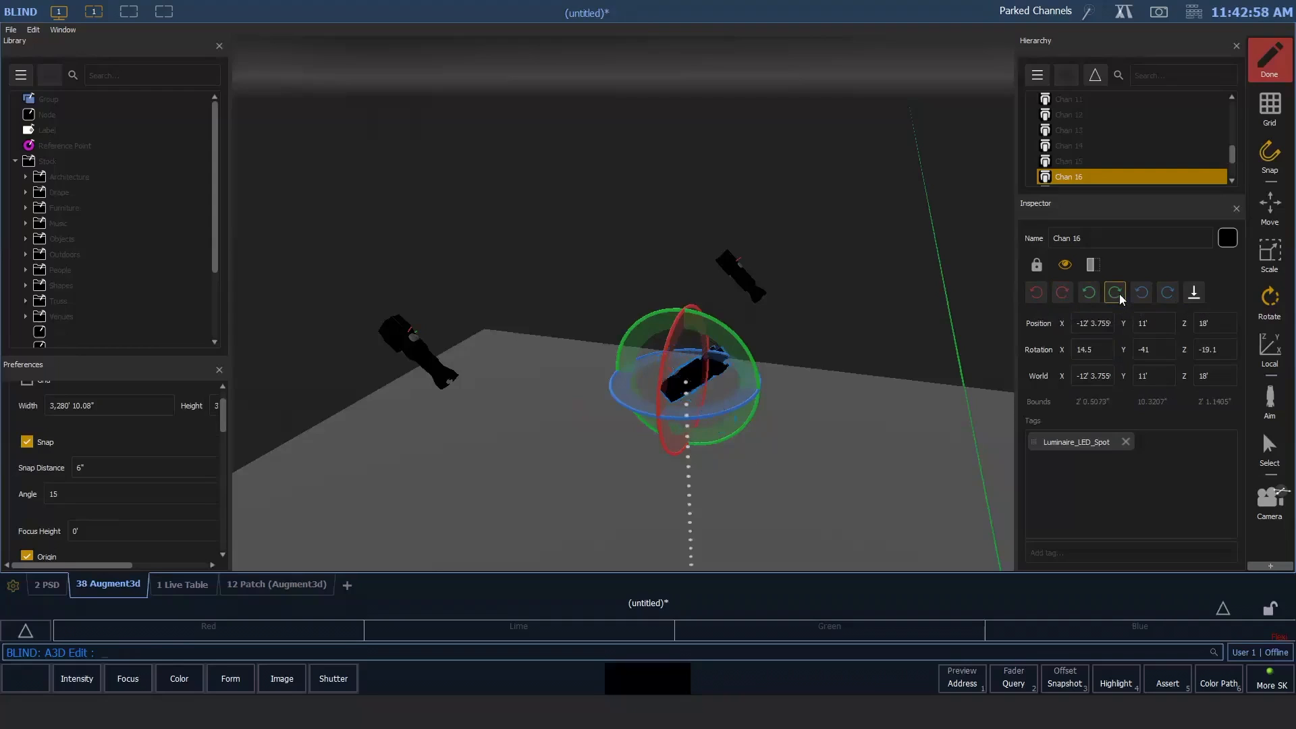
{"action": "left_click", "coordinate": [1115, 292]}
{"action": "left_click", "coordinate": [1115, 292]}
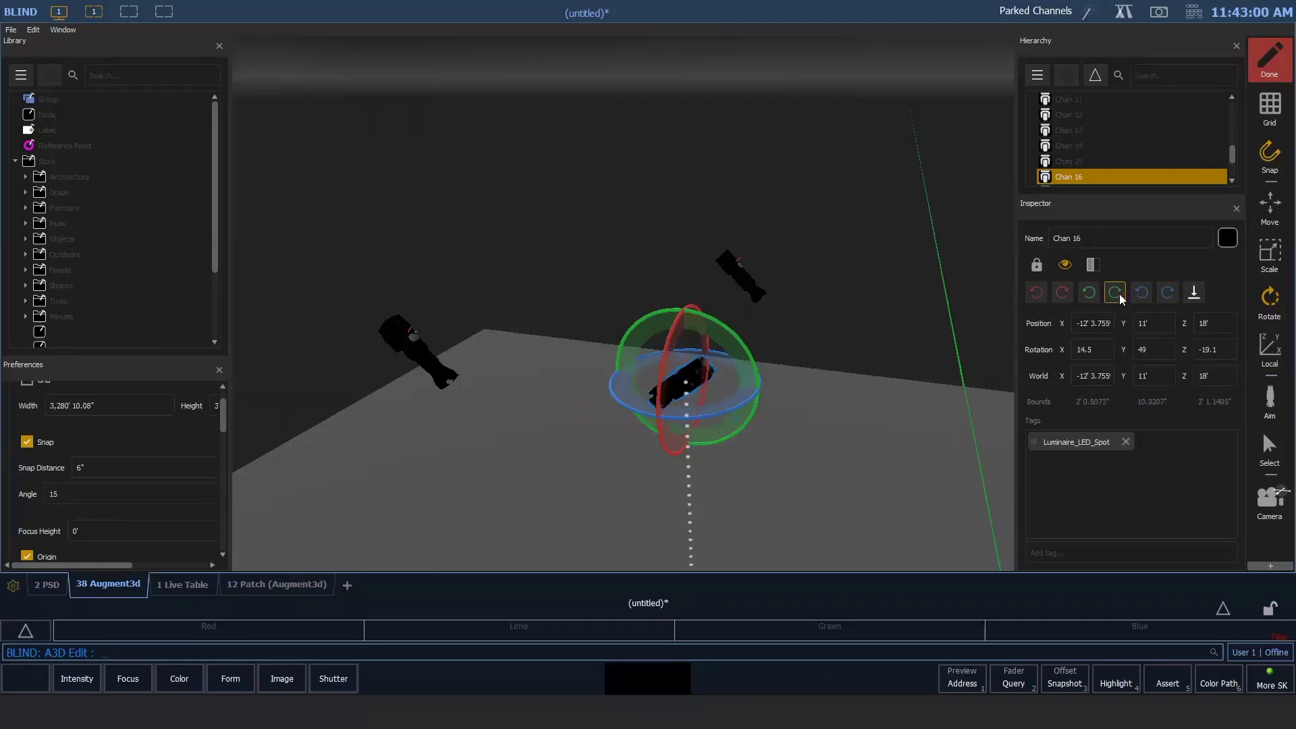
{"action": "left_click", "coordinate": [1119, 293]}
{"action": "left_click", "coordinate": [1167, 294]}
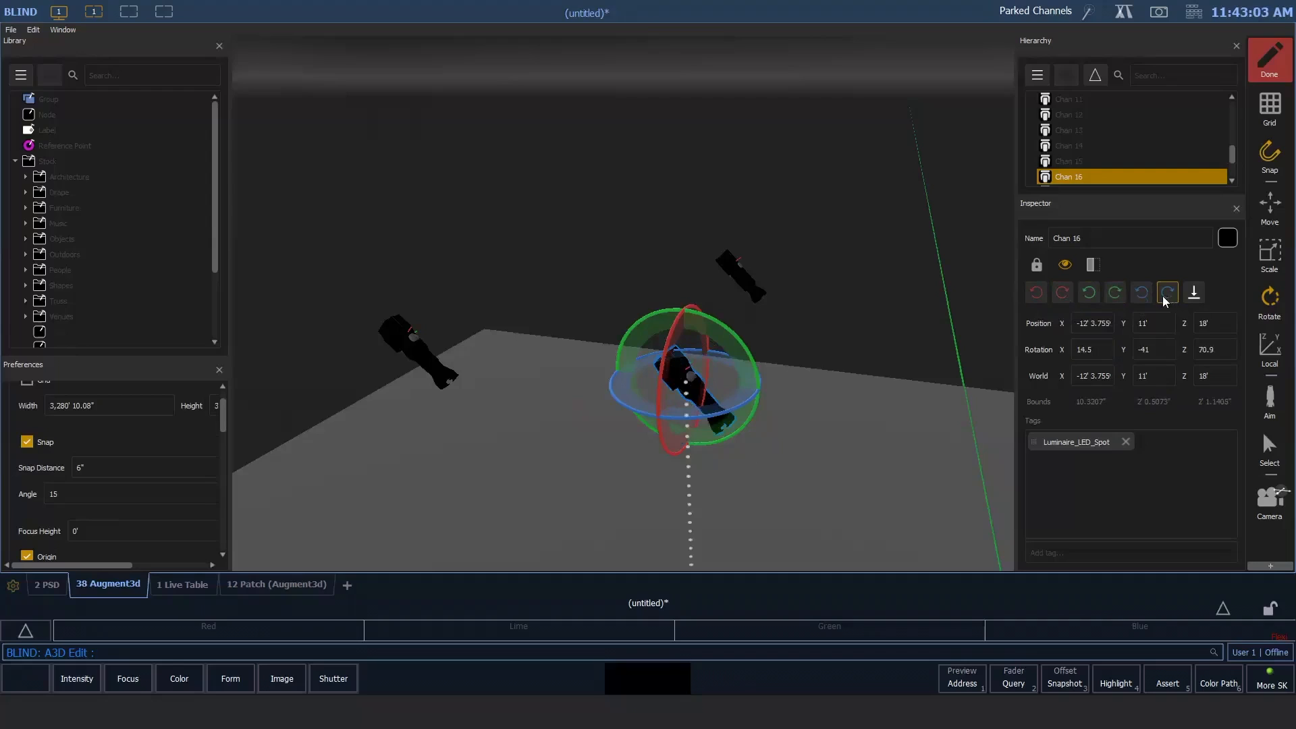
{"action": "left_click", "coordinate": [1162, 295]}
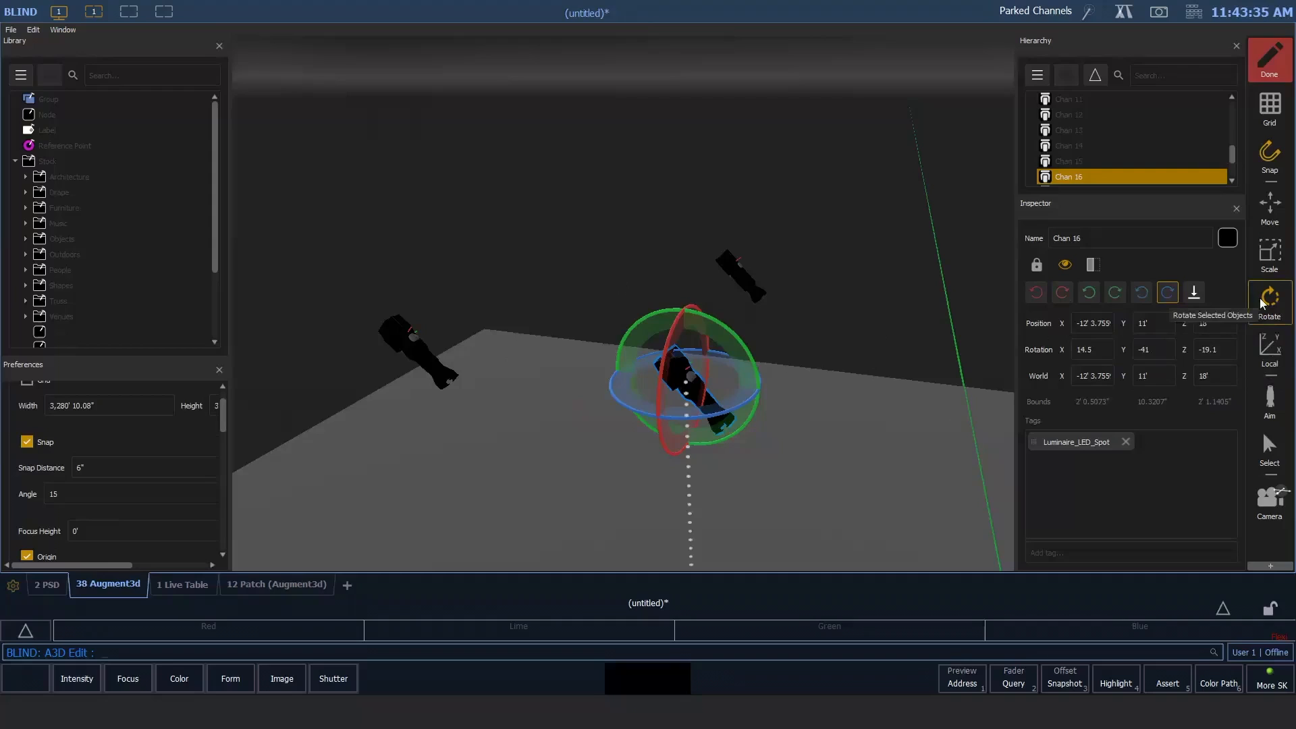
Step: Move channel 16 with snapping on to X -12' and Y 10'
{"action": "left_click", "coordinate": [1269, 215]}
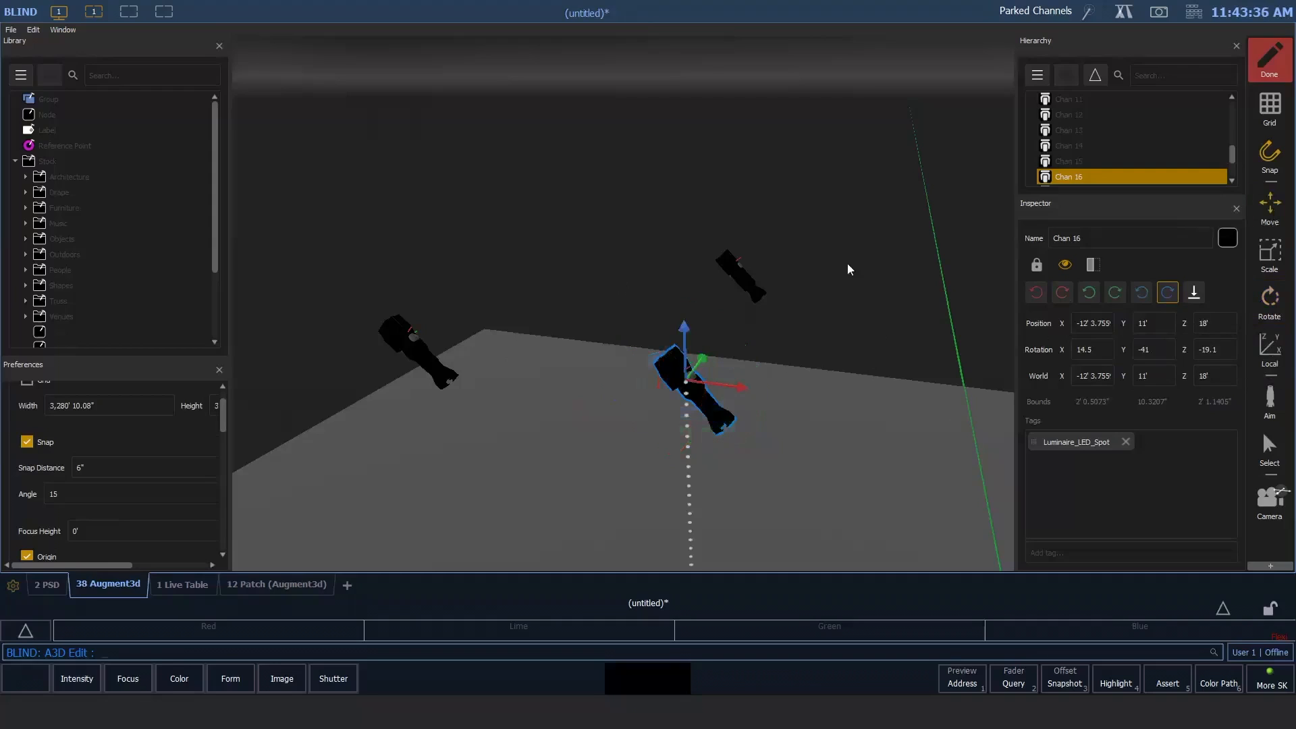
{"action": "middle_click_drag", "start_coordinate": [786, 425], "coordinate": [614, 384]}
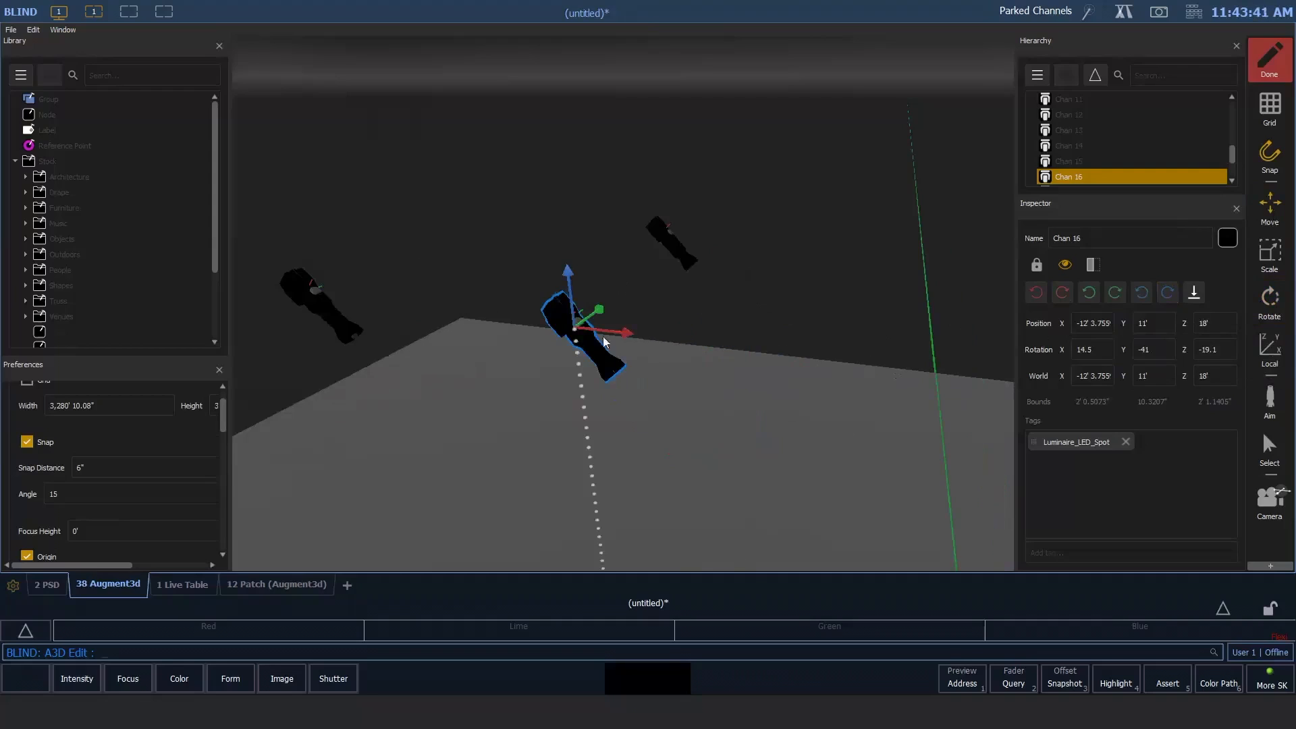
{"action": "left_click_drag", "start_coordinate": [599, 314], "coordinate": [557, 290]}
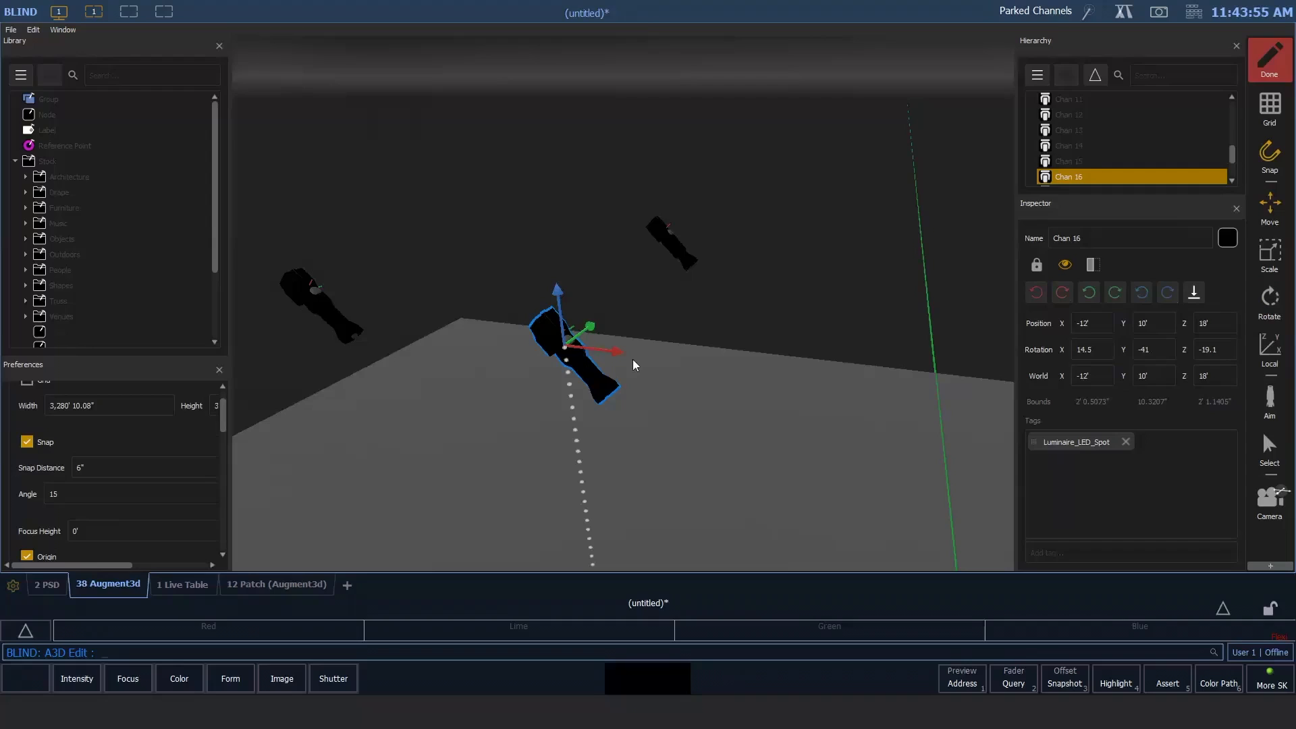
{"action": "left_click", "coordinate": [1206, 375]}
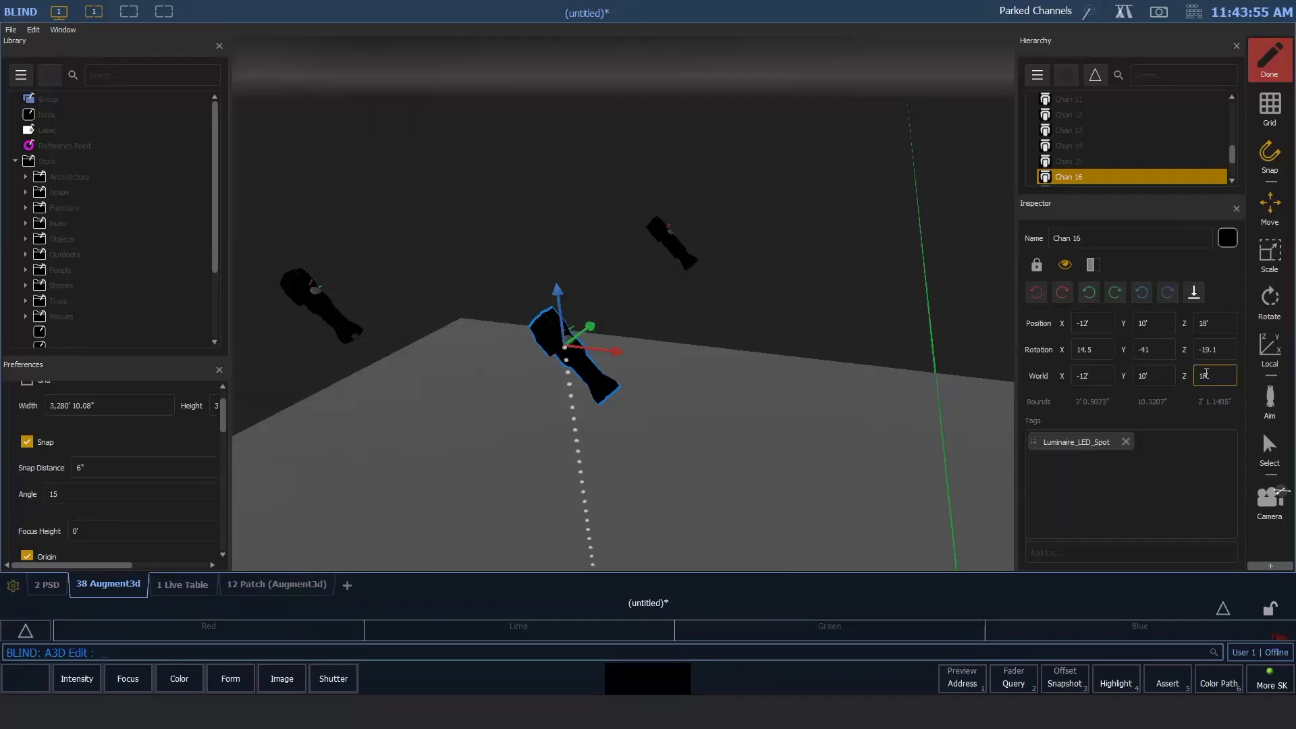
Step: Move channel 16 along its local axes to about X -12' 3.5", Y 8' 1.8" and Z 17' 1.6", and return to global axes
{"action": "left_click", "coordinate": [1285, 357]}
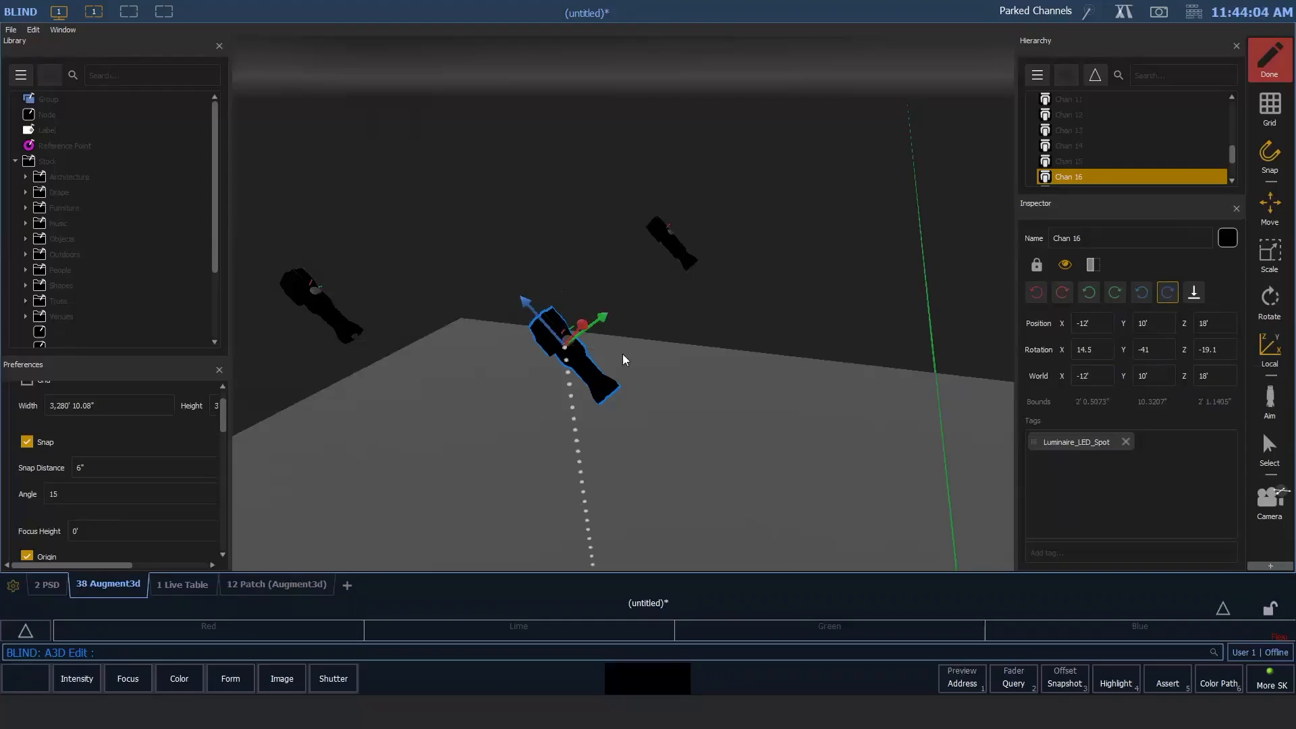
{"action": "left_click_drag", "start_coordinate": [527, 307], "coordinate": [659, 378]}
{"action": "scroll", "coordinate": [658, 376], "scroll_direction": "down", "scroll_amount": 3}
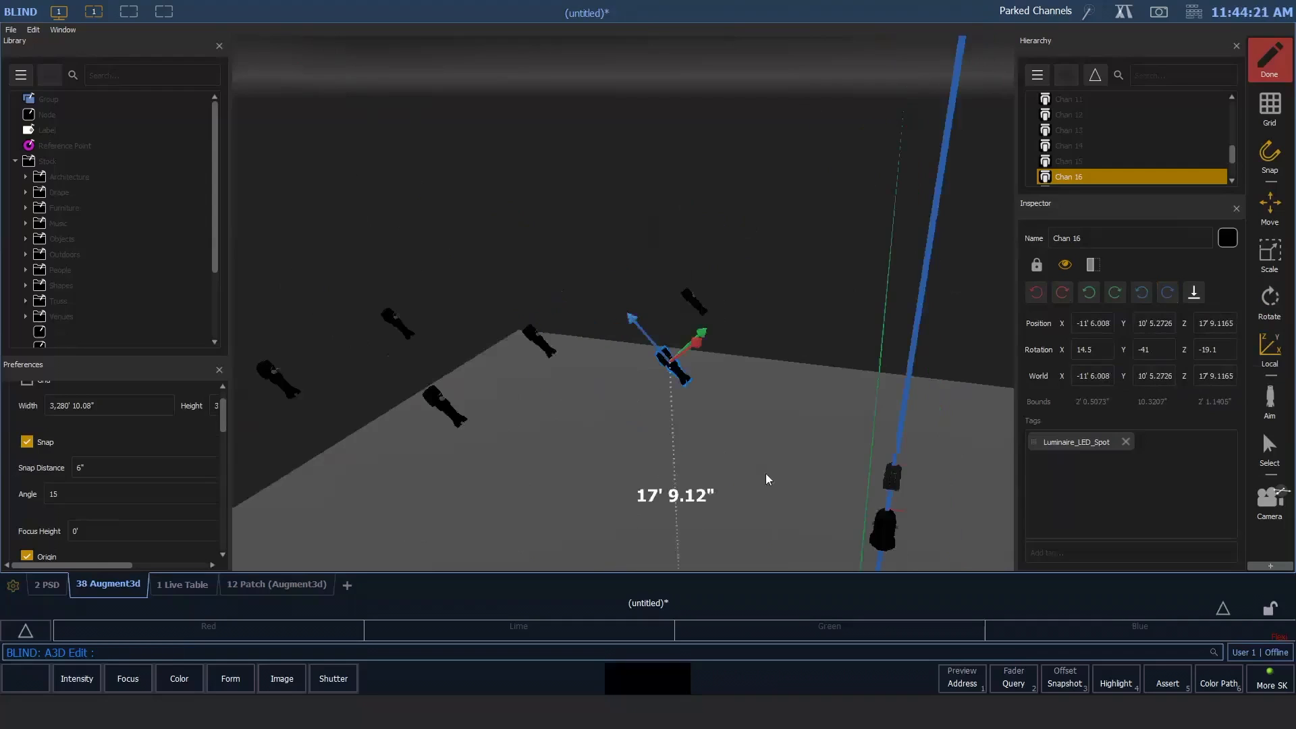
{"action": "middle_click_drag", "start_coordinate": [765, 472], "coordinate": [748, 291]}
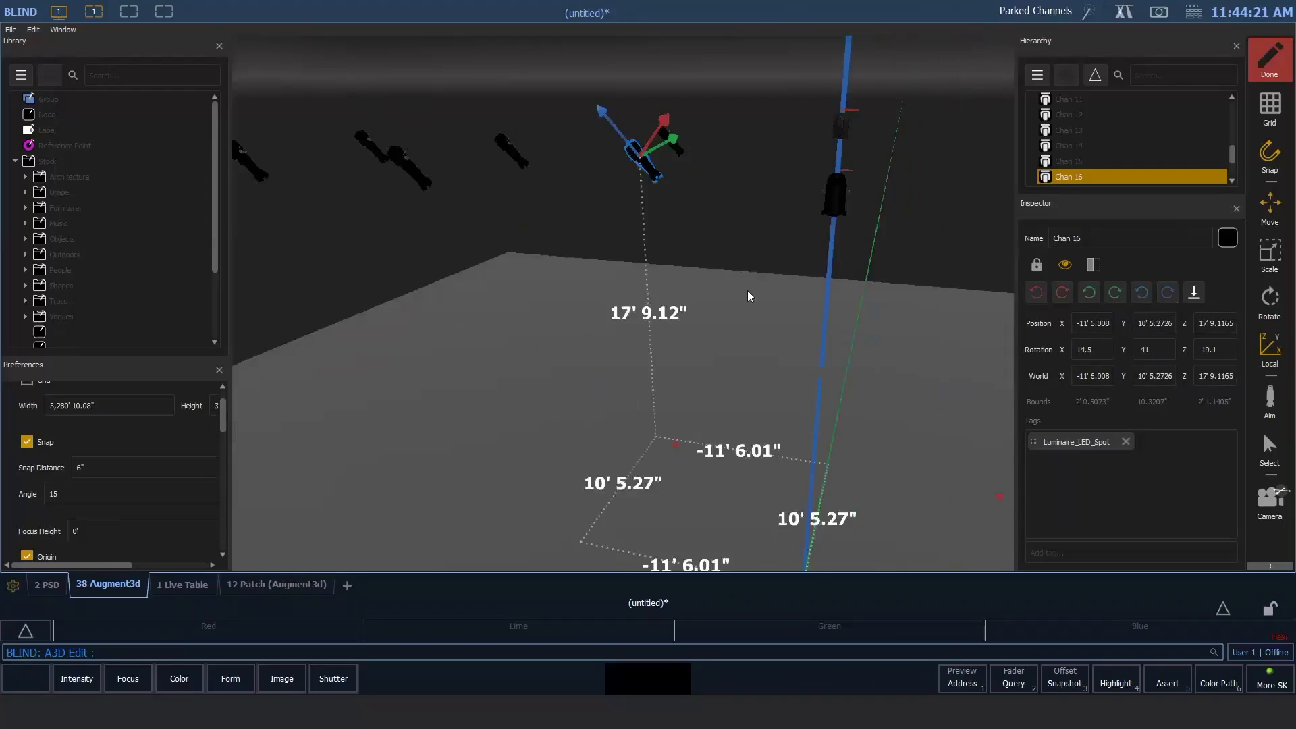
{"action": "left_click_drag", "start_coordinate": [679, 137], "coordinate": [757, 226]}
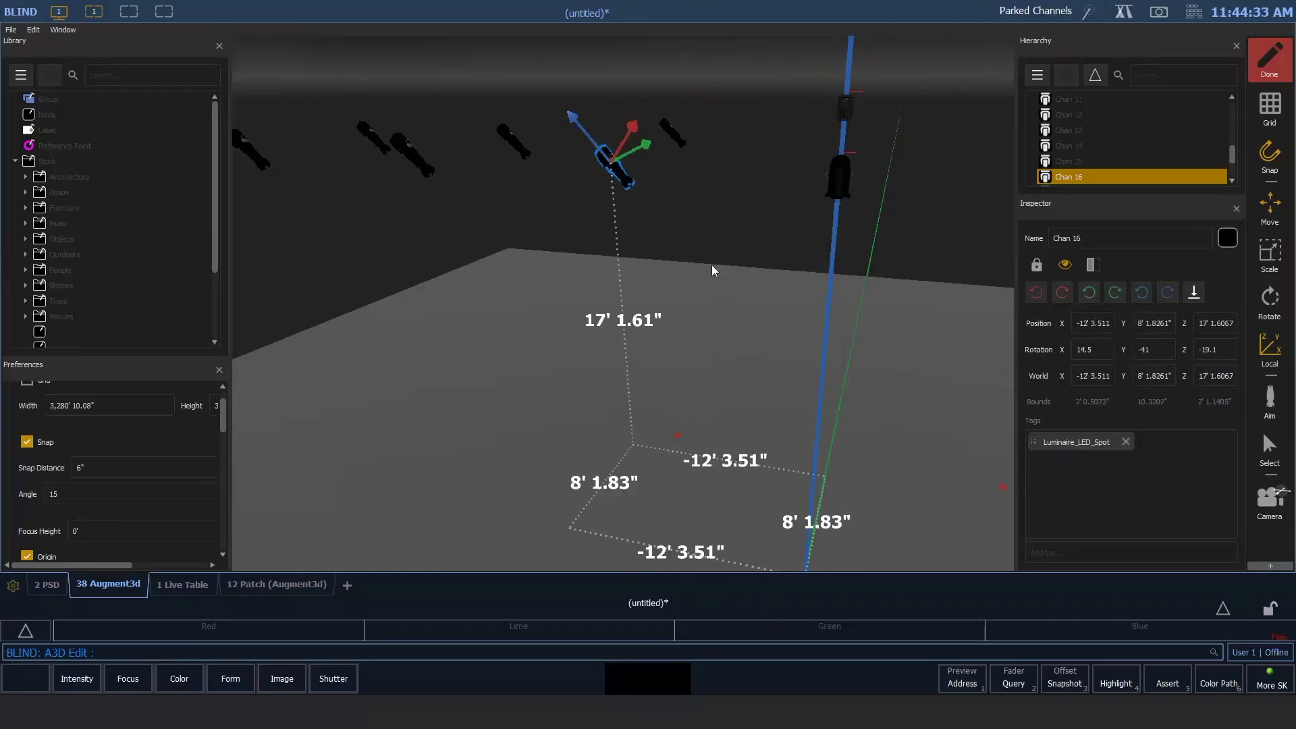
{"action": "left_click", "coordinate": [1272, 357]}
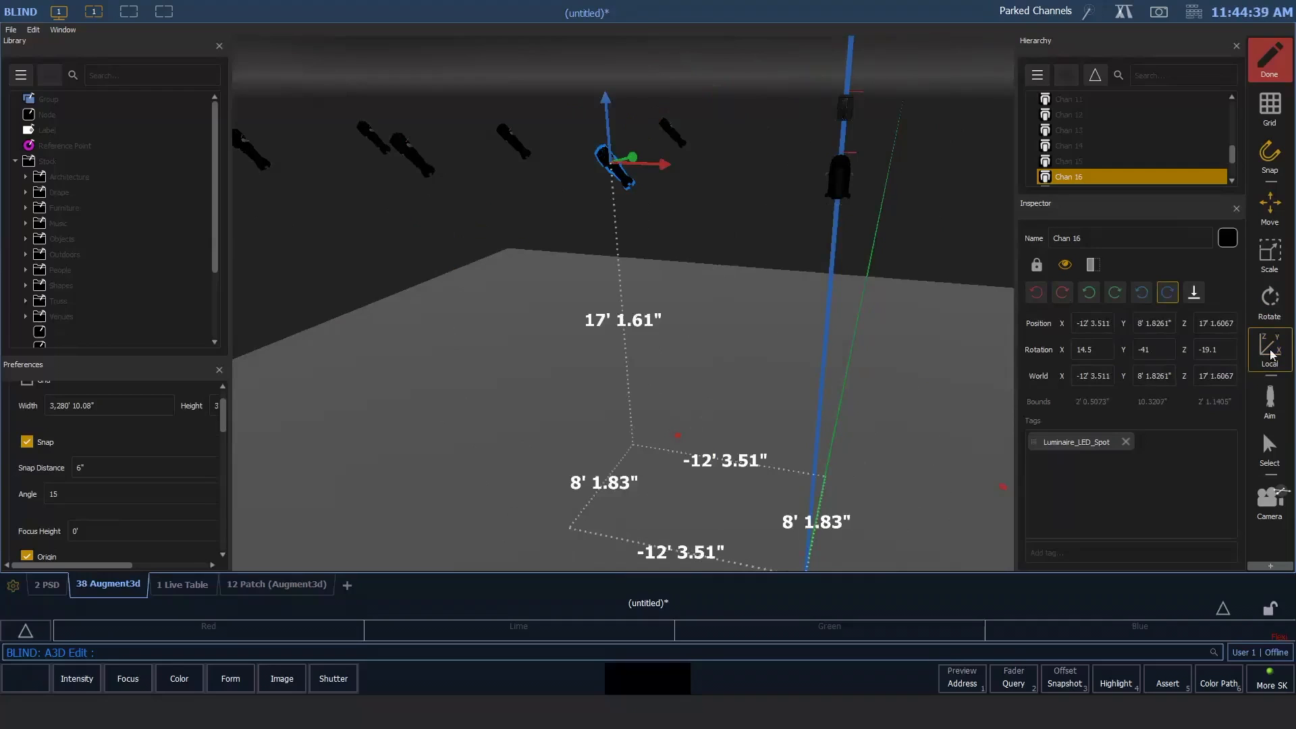
Step: Activate the Rotate tool on channel 16 and align its rotation handles to the fixture's local axes
{"action": "middle_click_drag", "start_coordinate": [601, 224], "coordinate": [708, 366]}
{"action": "scroll", "coordinate": [740, 296], "scroll_direction": "up", "scroll_amount": 3}
{"action": "middle_click_drag", "start_coordinate": [729, 302], "coordinate": [599, 332]}
{"action": "left_click", "coordinate": [1269, 301]}
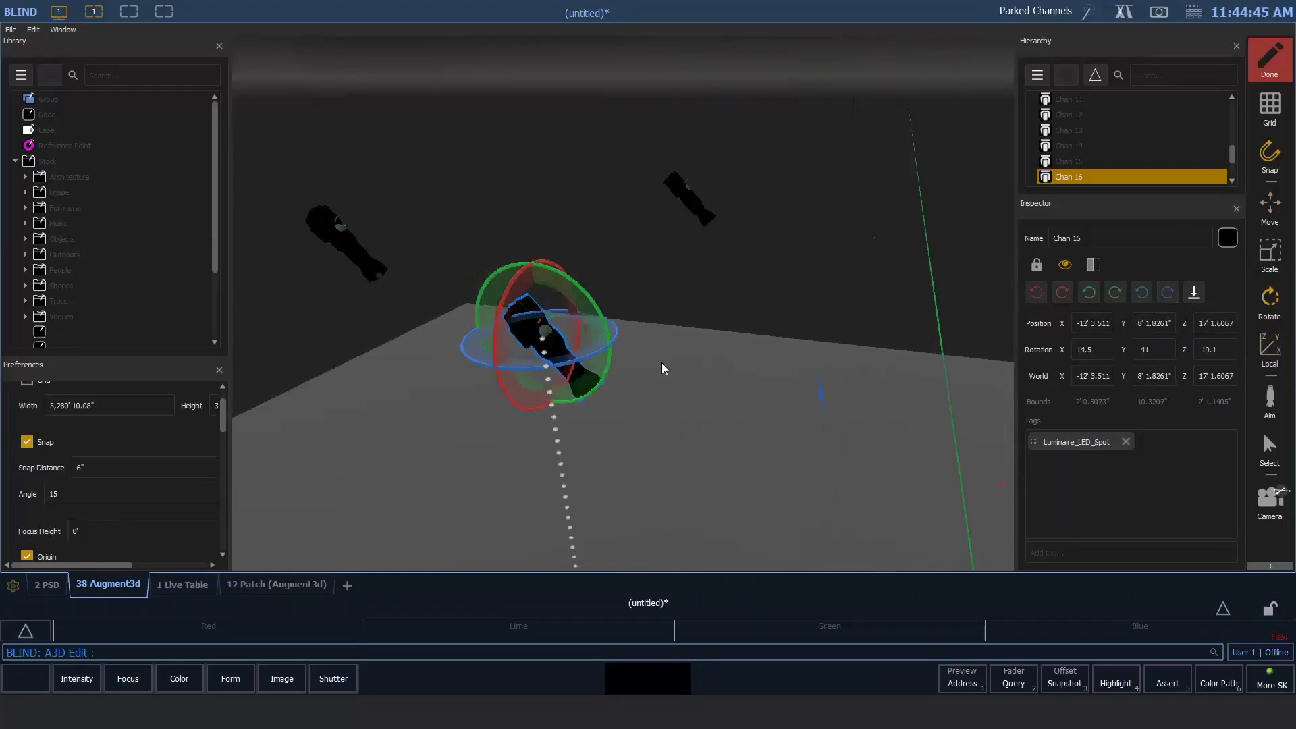
{"action": "middle_click_drag", "start_coordinate": [659, 367], "coordinate": [689, 361]}
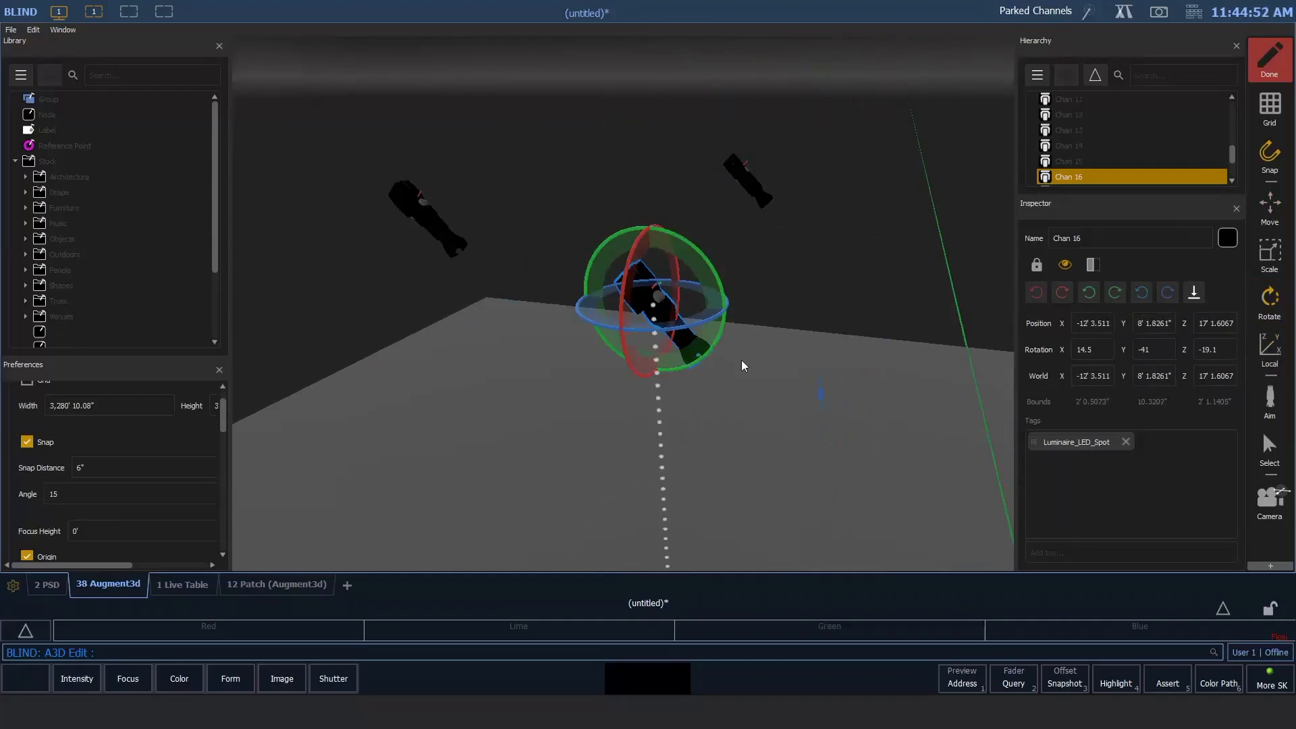
{"action": "left_click", "coordinate": [1273, 362]}
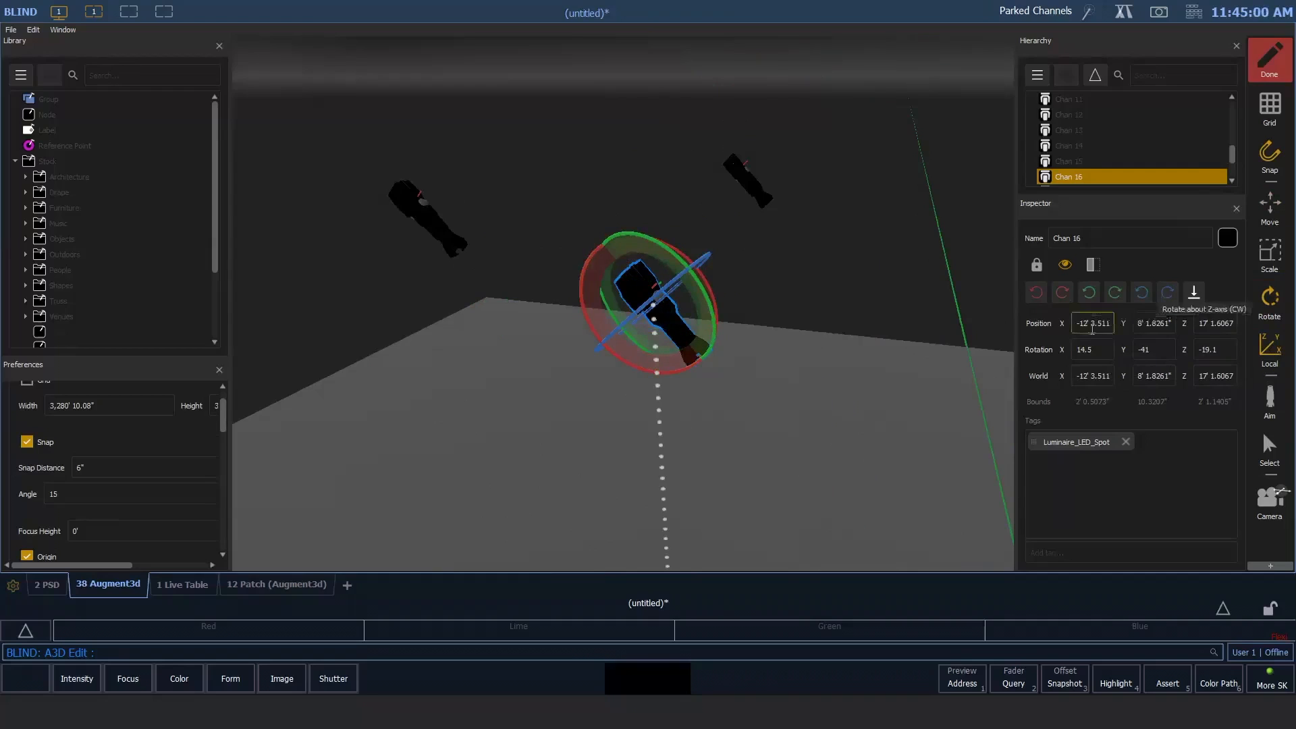
Step: Raise channel 16 to about Z 17' 6" and rotate it around its local axes to about X 24°, Y -52° and Z -31°
{"action": "left_click_drag", "start_coordinate": [1184, 377], "coordinate": [1189, 376]}
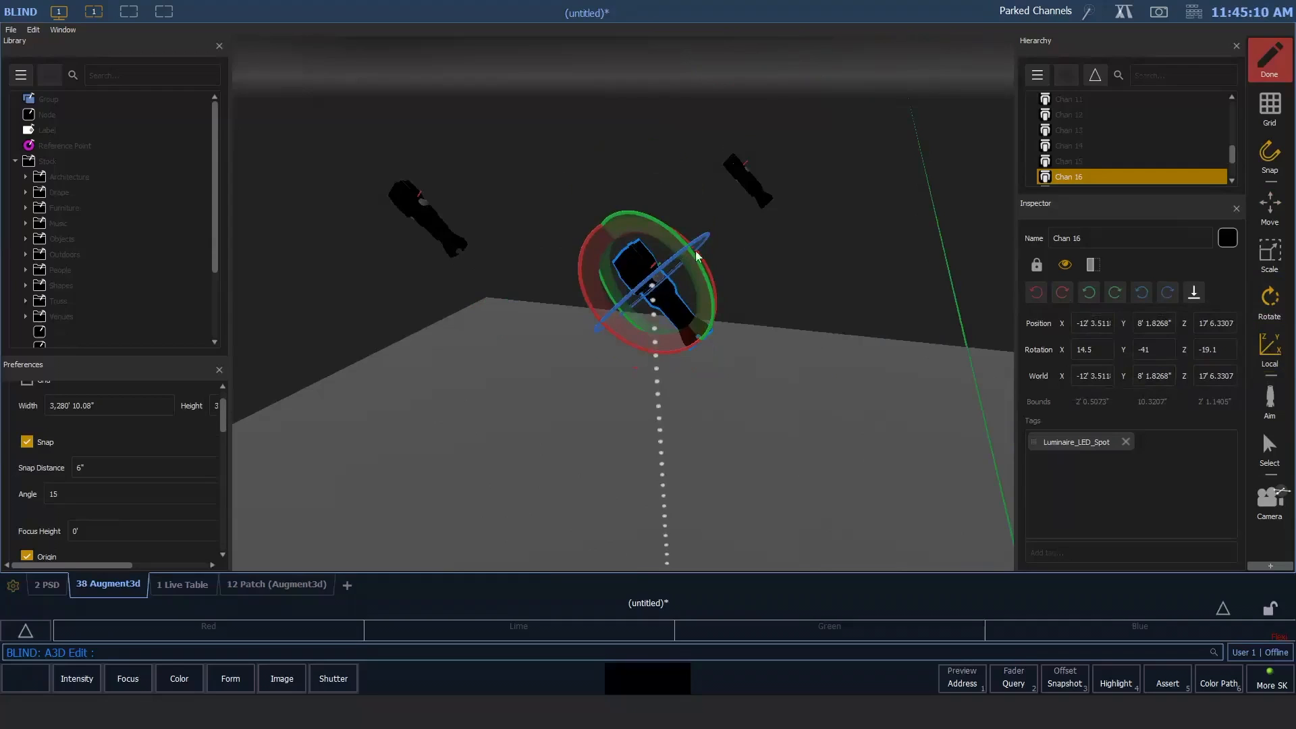
{"action": "left_click_drag", "start_coordinate": [676, 290], "coordinate": [666, 270]}
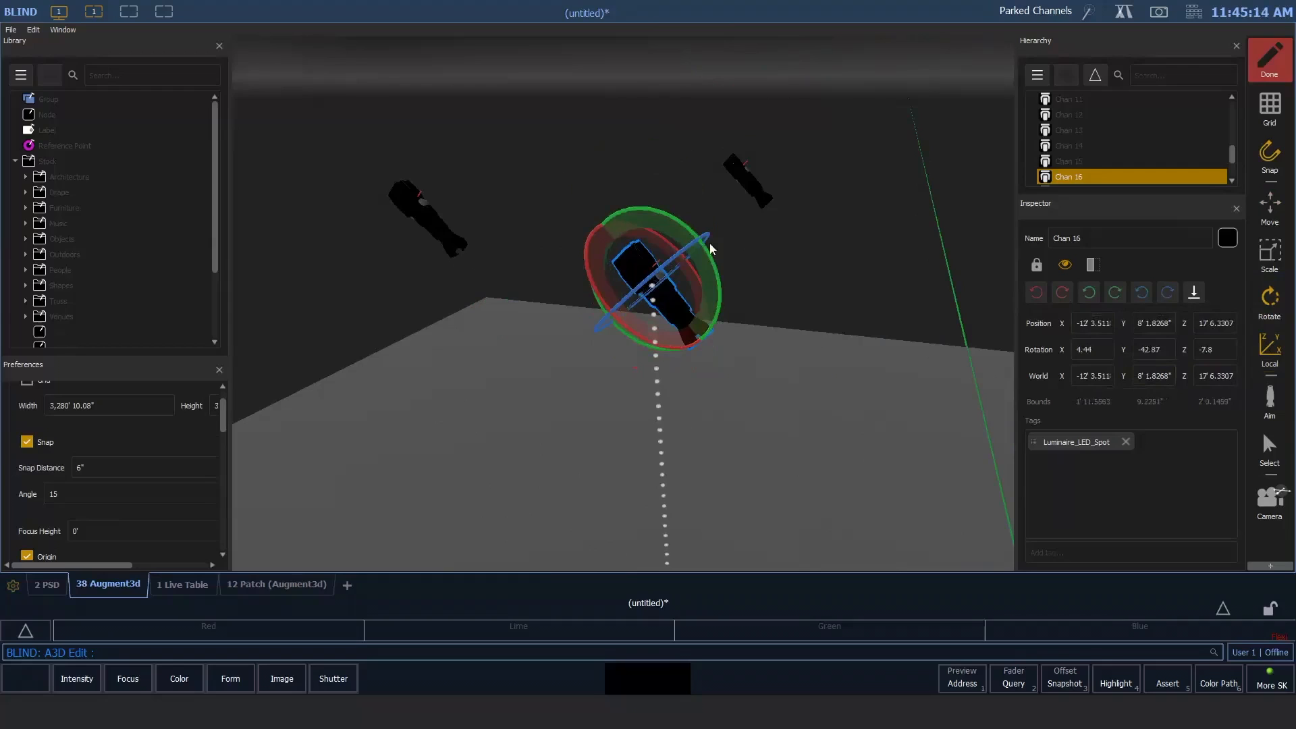
{"action": "left_click_drag", "start_coordinate": [698, 251], "coordinate": [569, 341]}
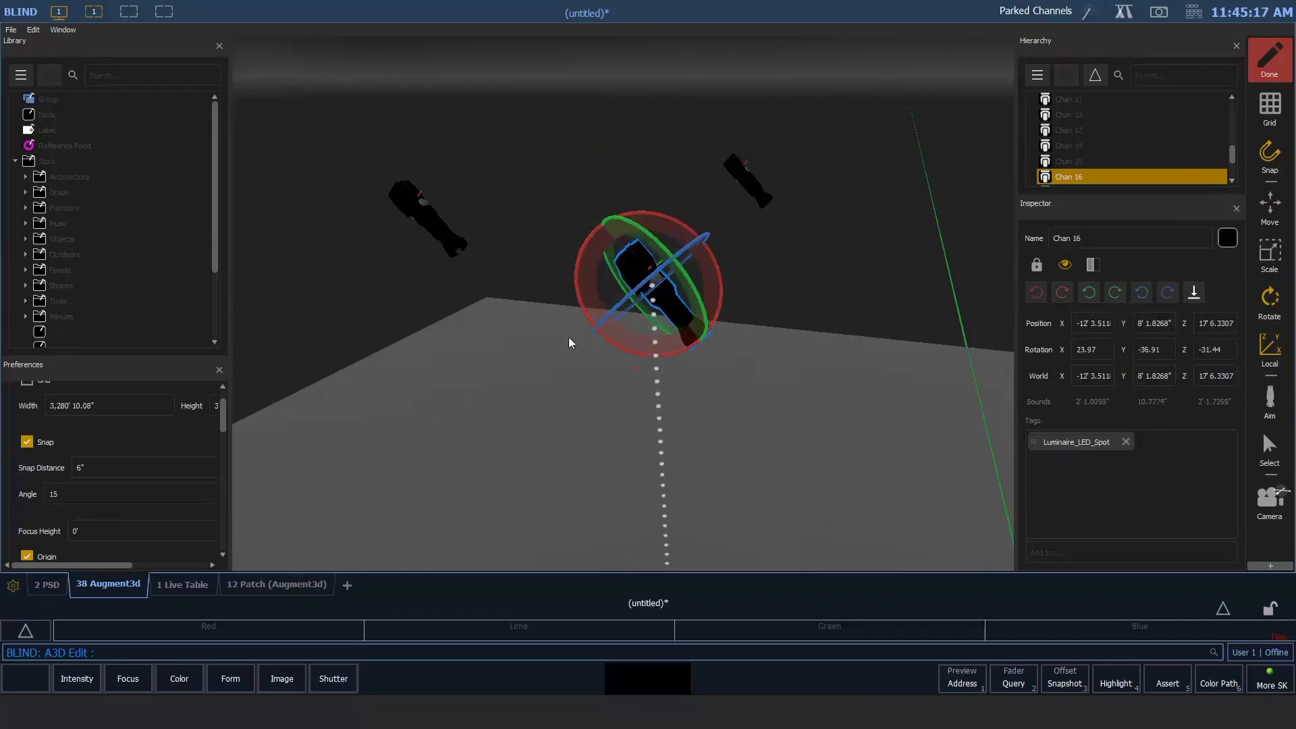
{"action": "left_click_drag", "start_coordinate": [694, 289], "coordinate": [773, 368]}
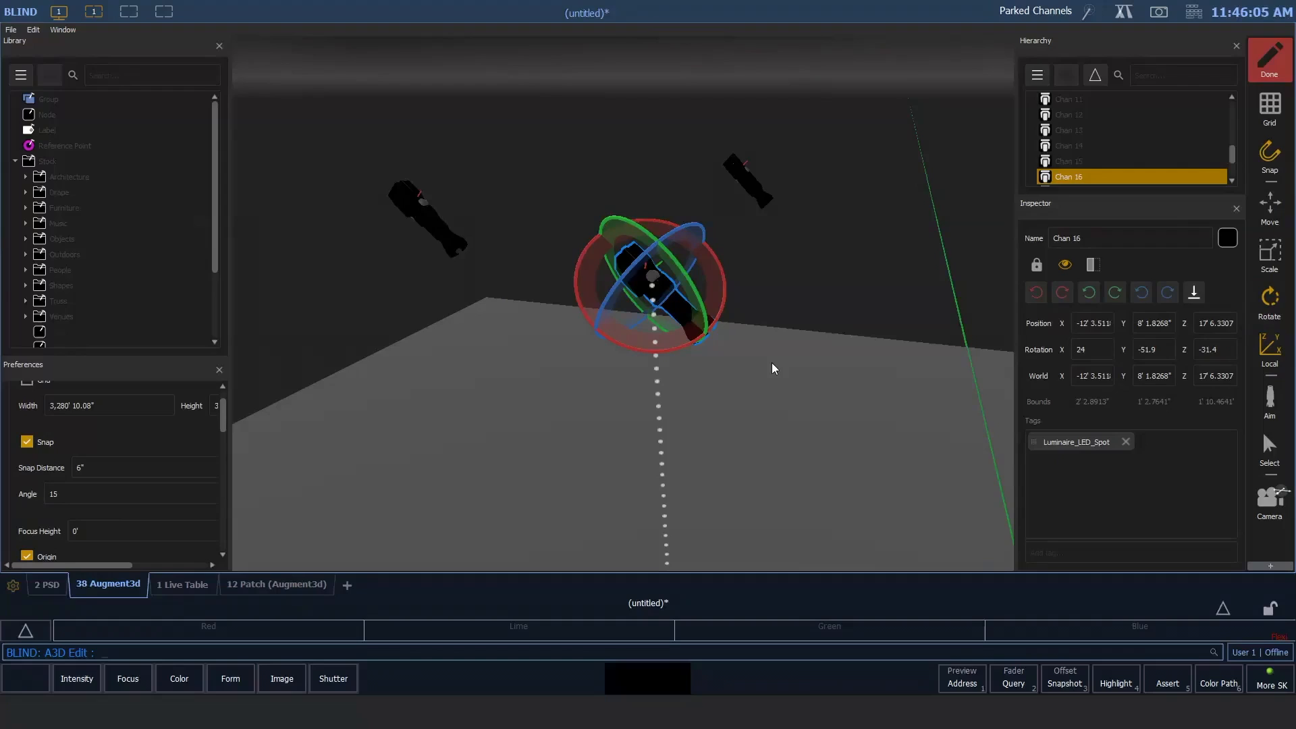
Step: Select the ground and channel 16 in turn in the 3D view, and clear the selection
{"action": "left_click", "coordinate": [775, 364]}
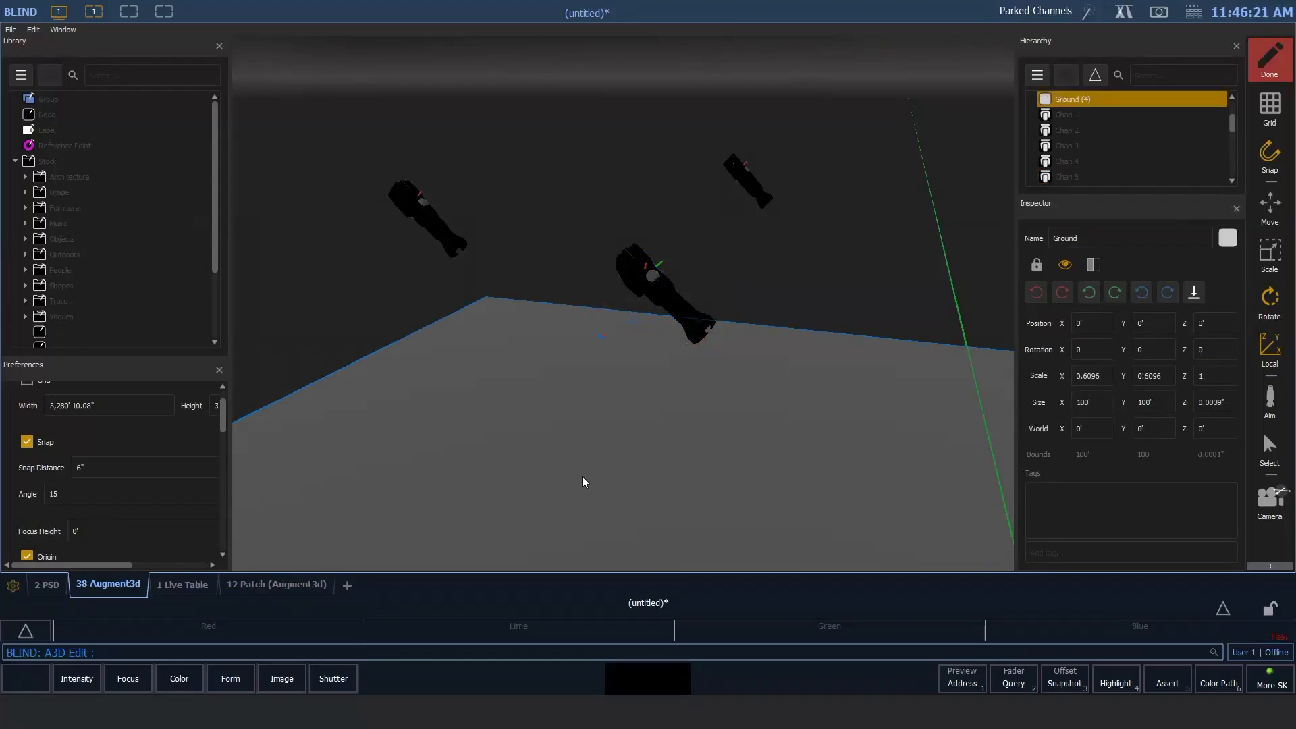
{"action": "left_click", "coordinate": [674, 298]}
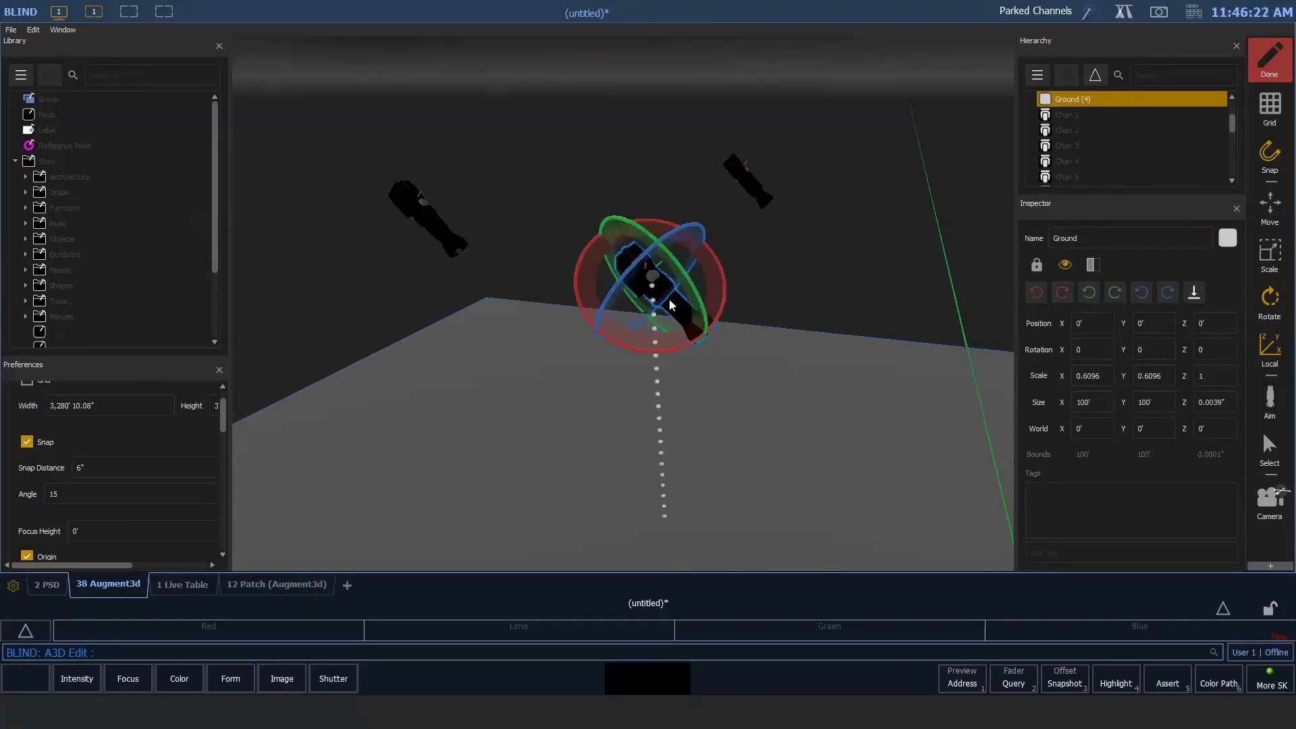
{"action": "left_click", "coordinate": [608, 165]}
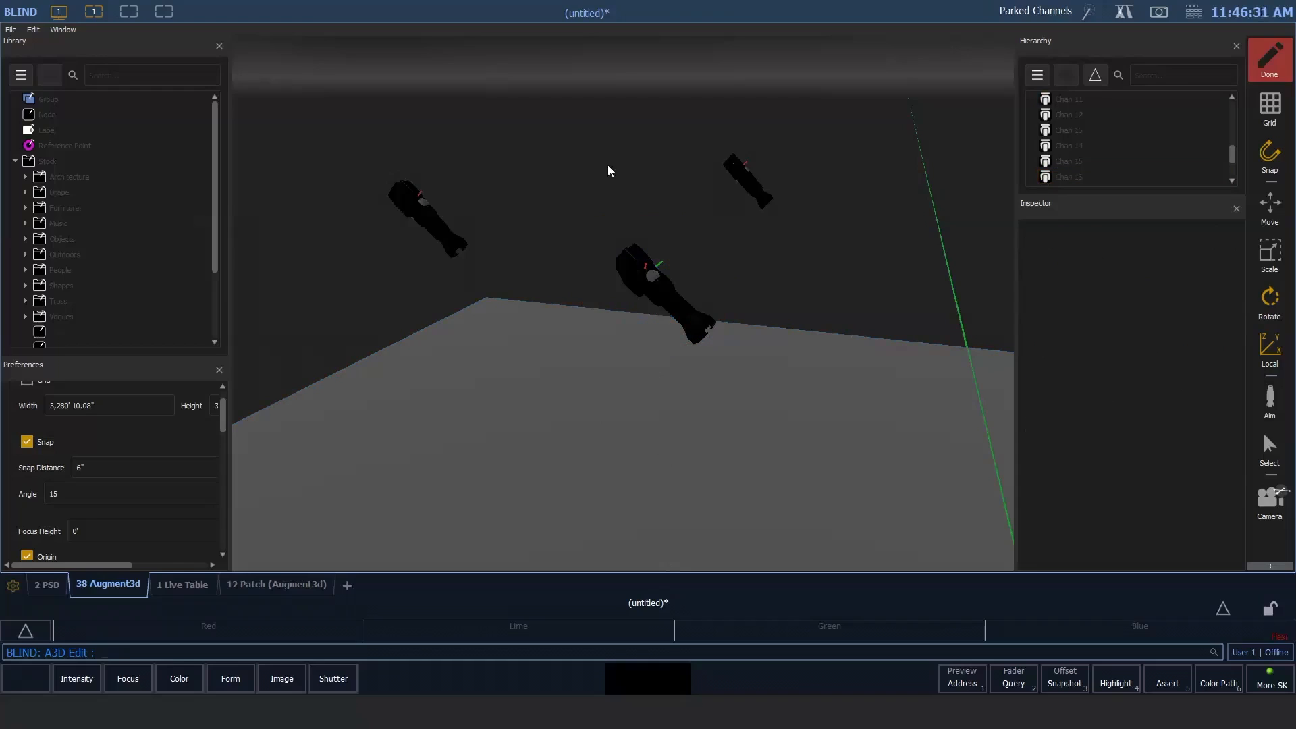
Step: Select channel 13 and activate the Move tool for it
{"action": "type", "text": "13"}
{"action": "key", "text": "Return"}
{"action": "left_click", "coordinate": [743, 174]}
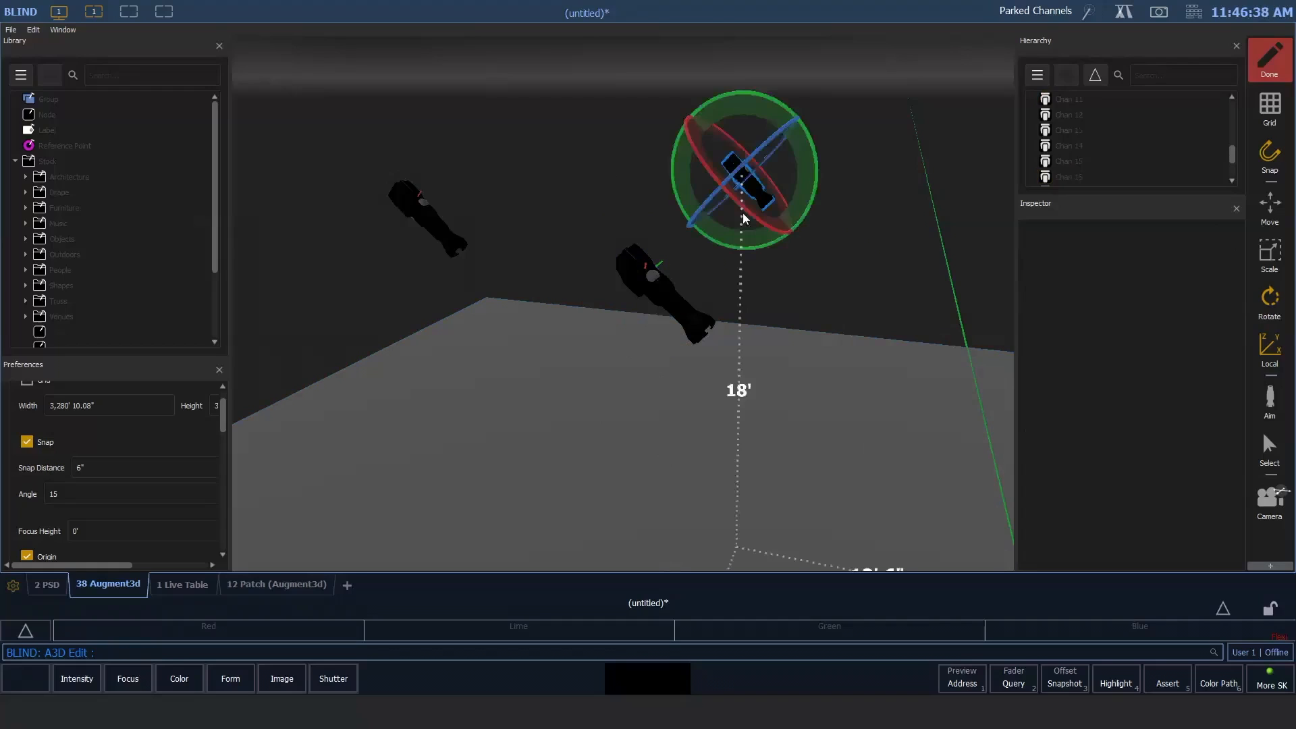
{"action": "key", "text": "w"}
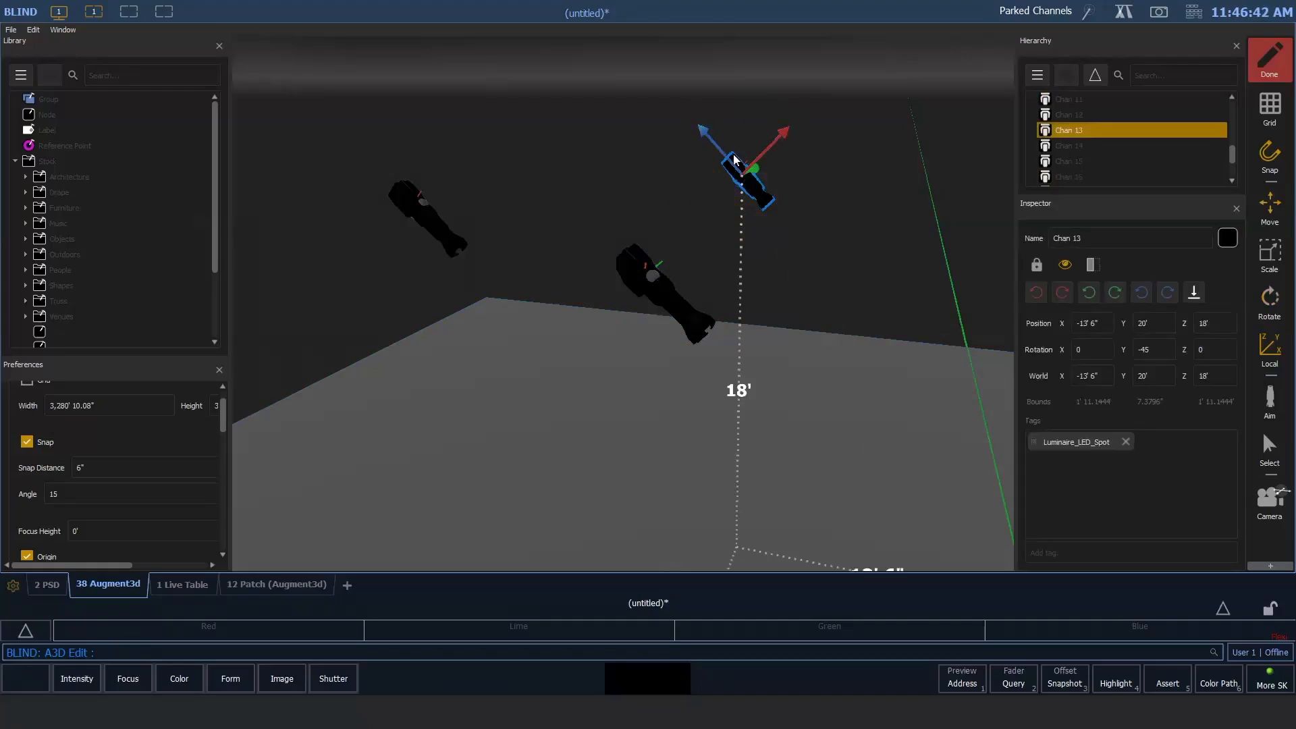
Step: Clear the selection in the 3D view, select channel 13 again and confirm it
{"action": "left_click", "coordinate": [669, 146]}
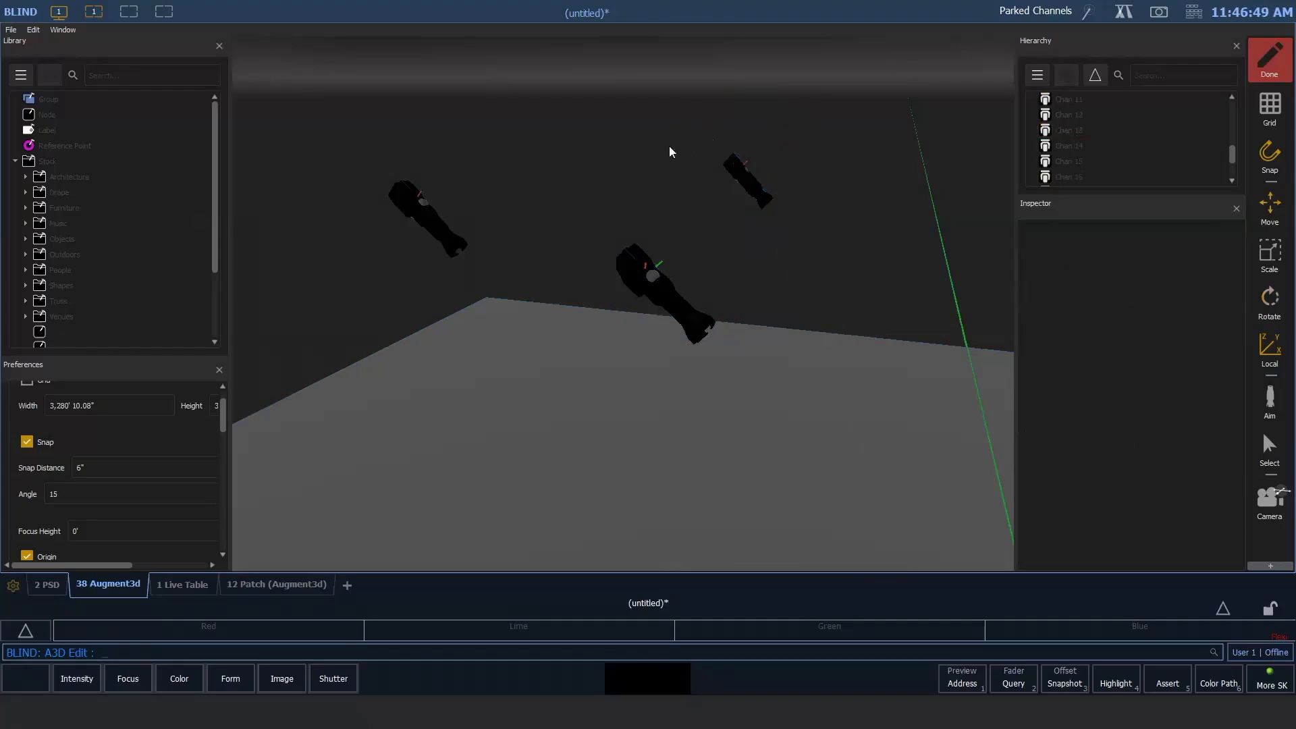
{"action": "left_click", "coordinate": [735, 162]}
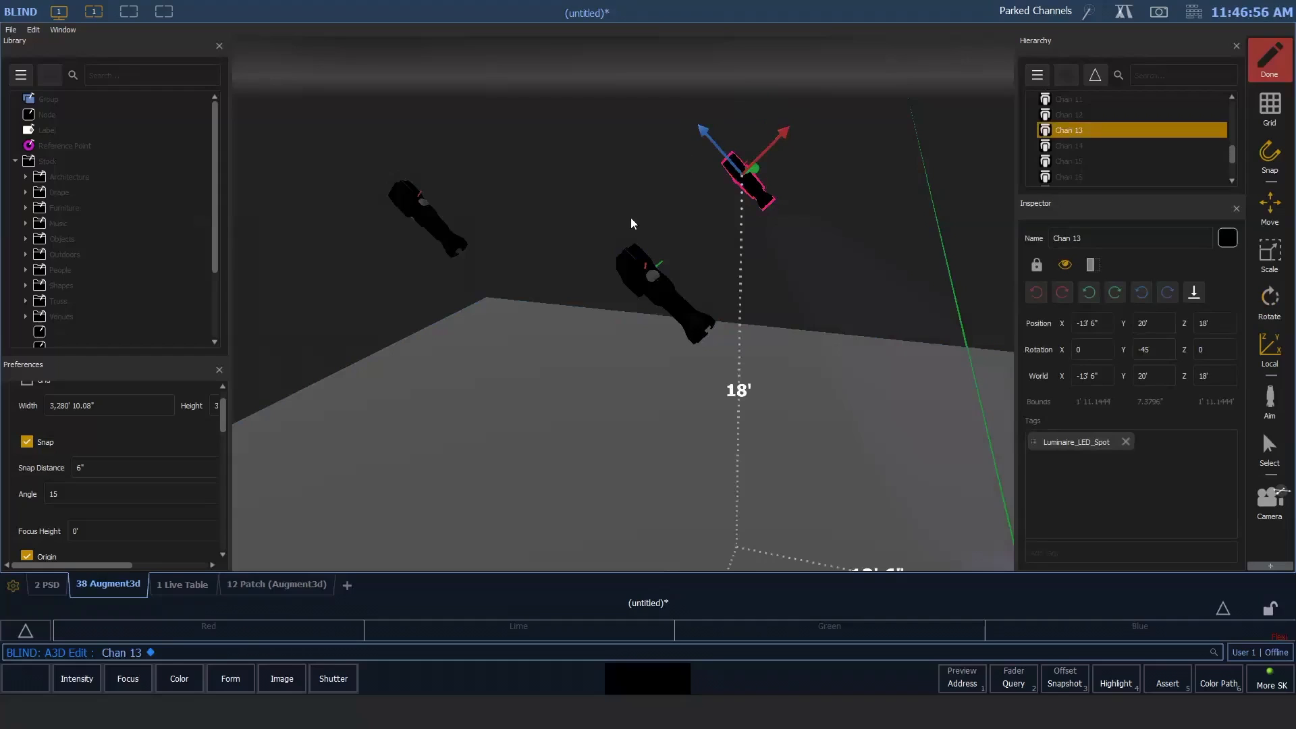
{"action": "key", "text": "Return"}
{"action": "middle_click_drag", "start_coordinate": [846, 357], "coordinate": [650, 430]}
{"action": "scroll", "coordinate": [698, 390], "scroll_direction": "down", "scroll_amount": 5}
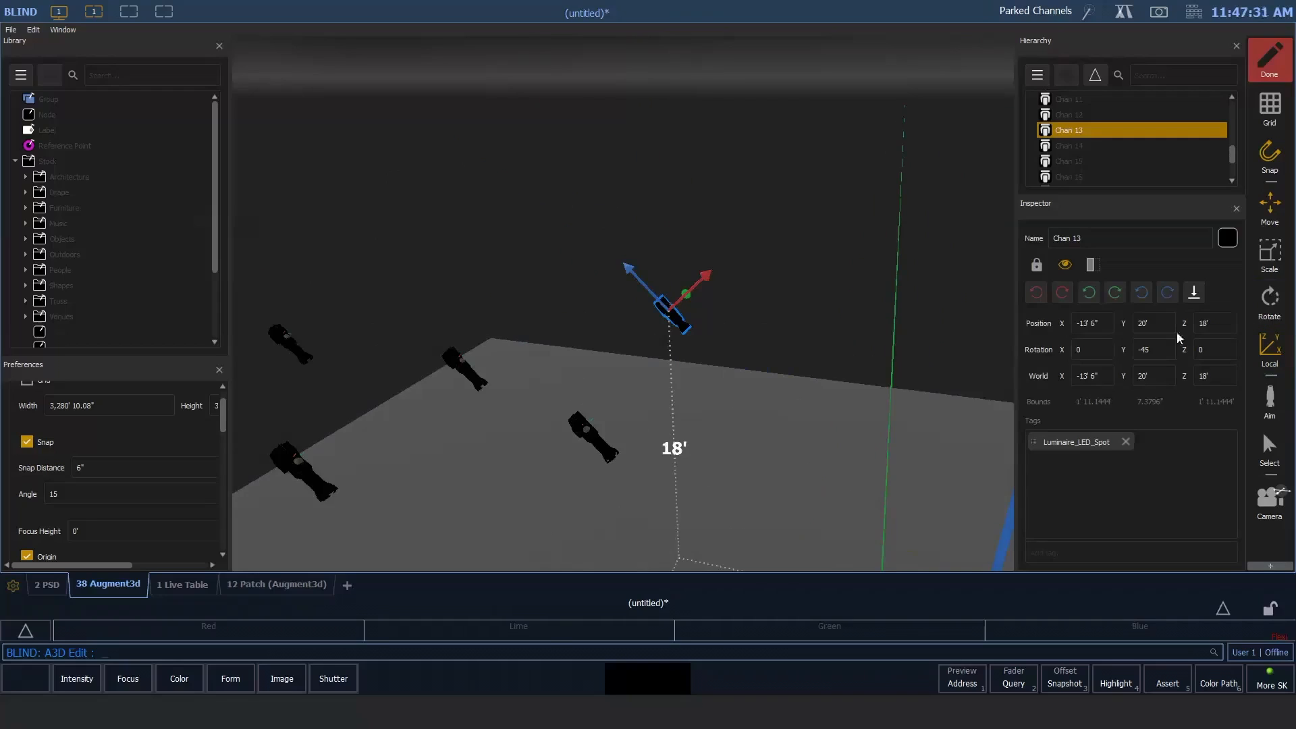
Step: Activate the Rotate tool, clear the selection, and reselect channel 13 in a closer view
{"action": "left_click", "coordinate": [1270, 301]}
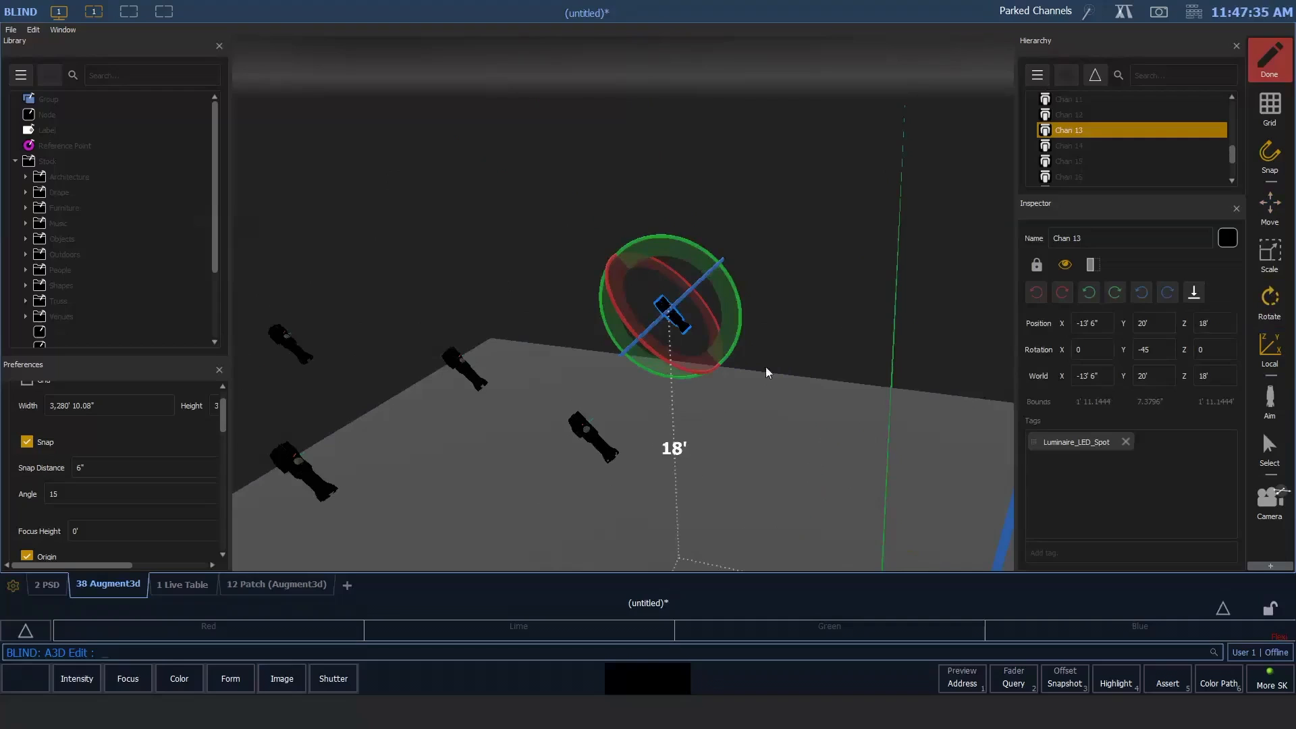
{"action": "left_click", "coordinate": [762, 338]}
{"action": "scroll", "coordinate": [720, 362], "scroll_direction": "up", "scroll_amount": 3}
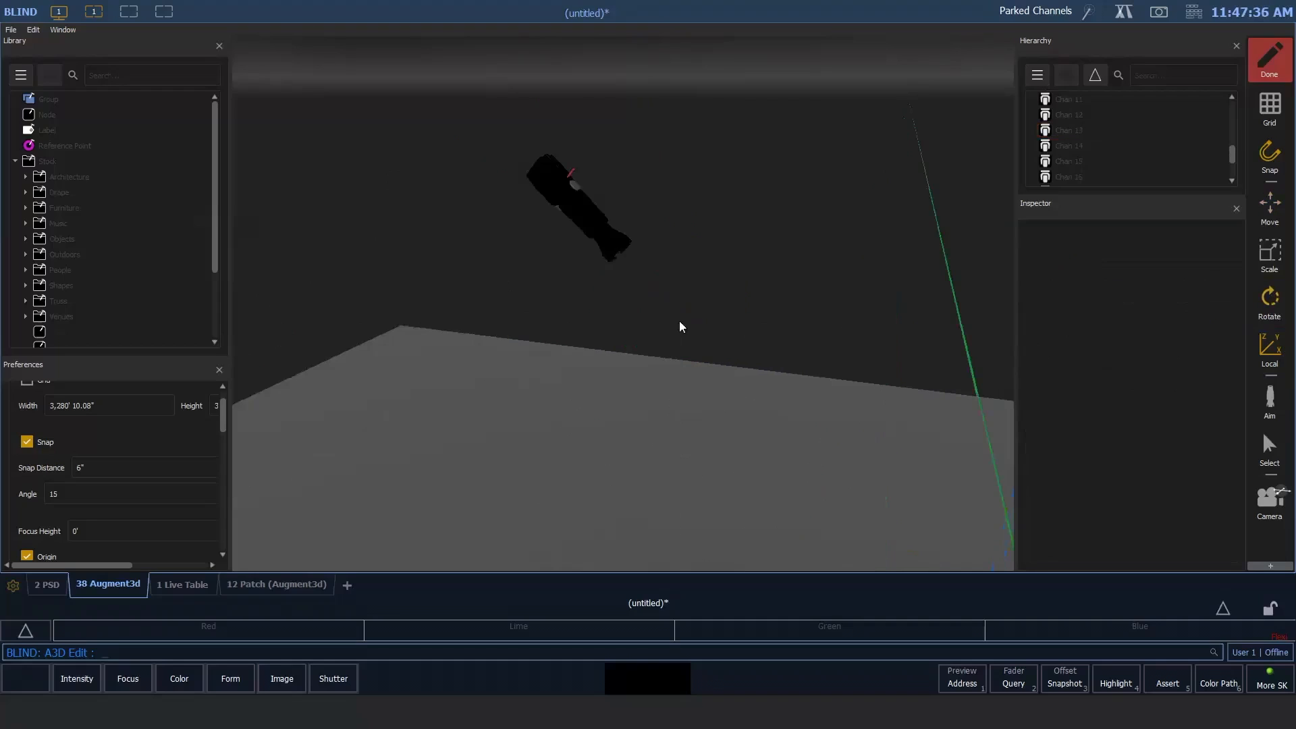
{"action": "left_click", "coordinate": [597, 238]}
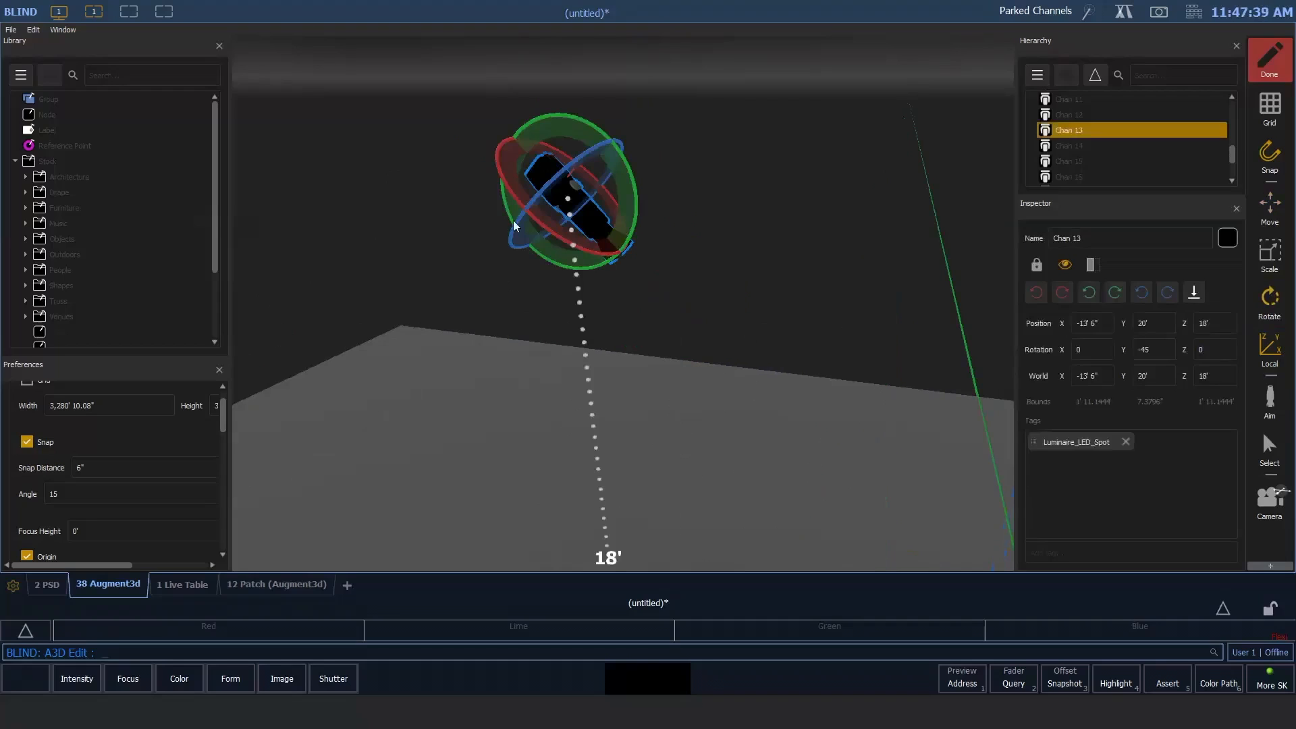
Step: Undo a trial rotation of channel 13, and rotate it with its local handles to about X -10.5°, Y -44° and Z 10.7°
{"action": "left_click_drag", "start_coordinate": [512, 221], "coordinate": [530, 254]}
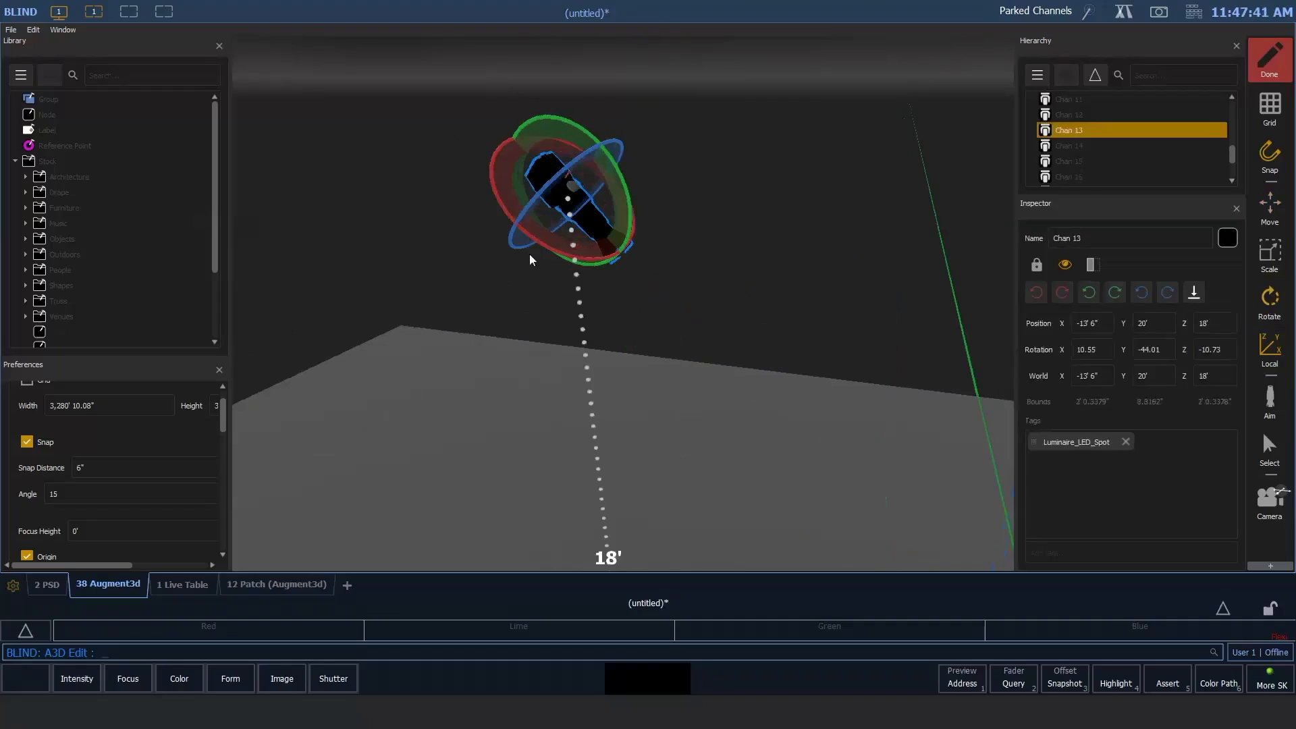
{"action": "key", "text": "ctrl+z"}
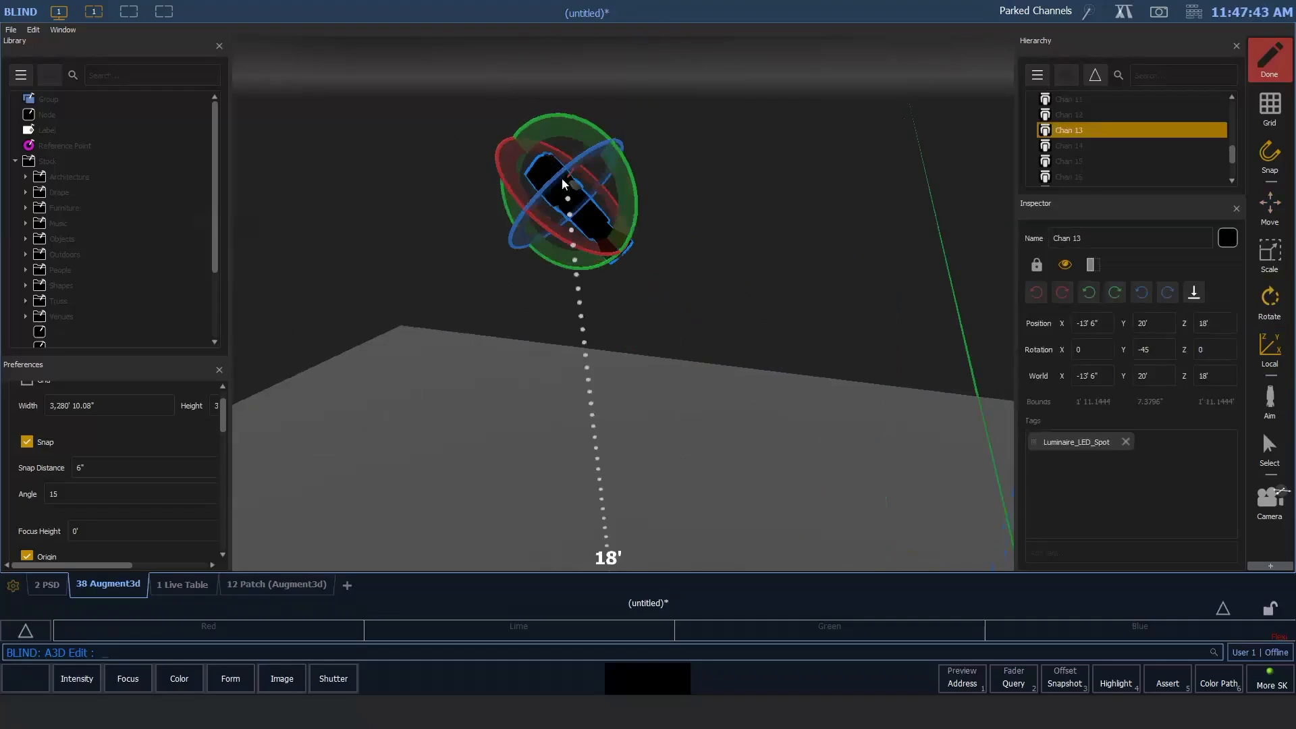
{"action": "left_click_drag", "start_coordinate": [561, 177], "coordinate": [601, 149]}
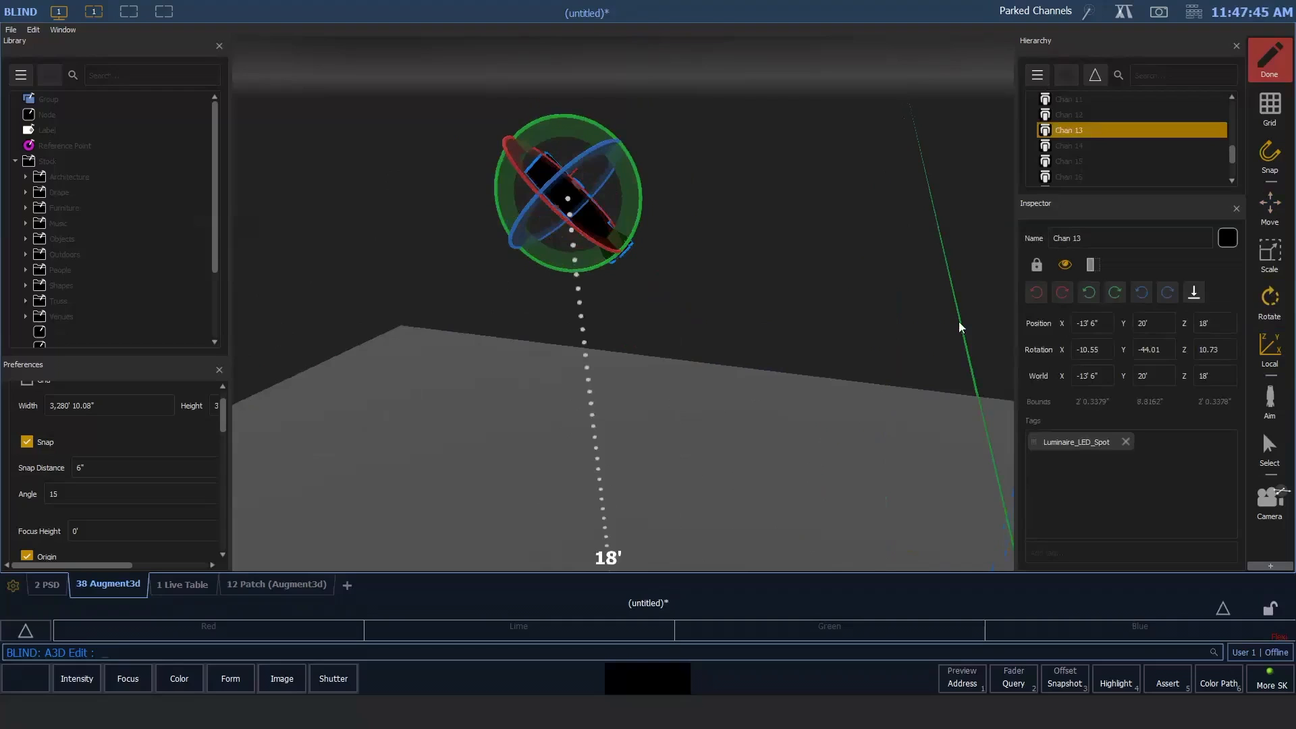
{"action": "mouse_move", "coordinate": [681, 388]}
{"action": "middle_mouse_down"}
{"action": "mouse_move", "coordinate": [723, 241]}
{"action": "mouse_move", "coordinate": [667, 281]}
{"action": "mouse_move", "coordinate": [696, 402]}
{"action": "middle_mouse_up"}
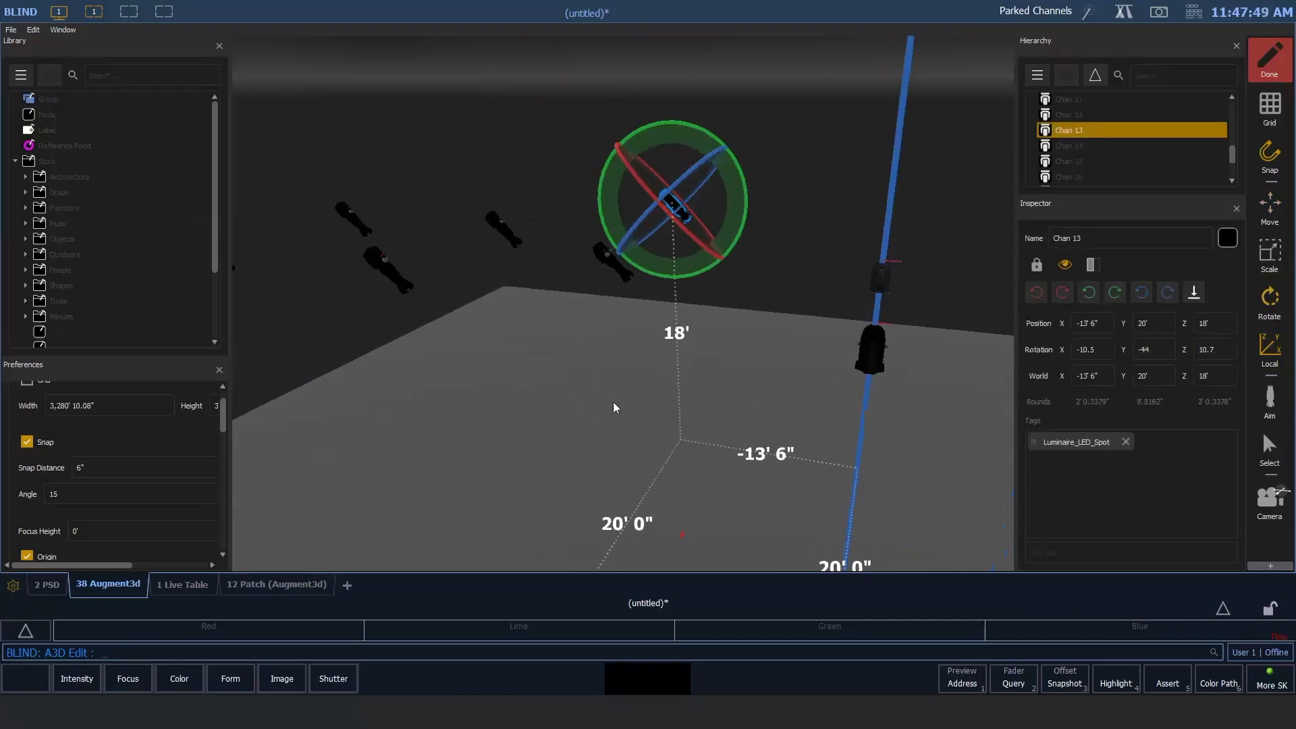
Step: Switch from Blind to Live, select channel 12 in the Augment3d view and set its intensity to Full
{"action": "key", "text": "F1"}
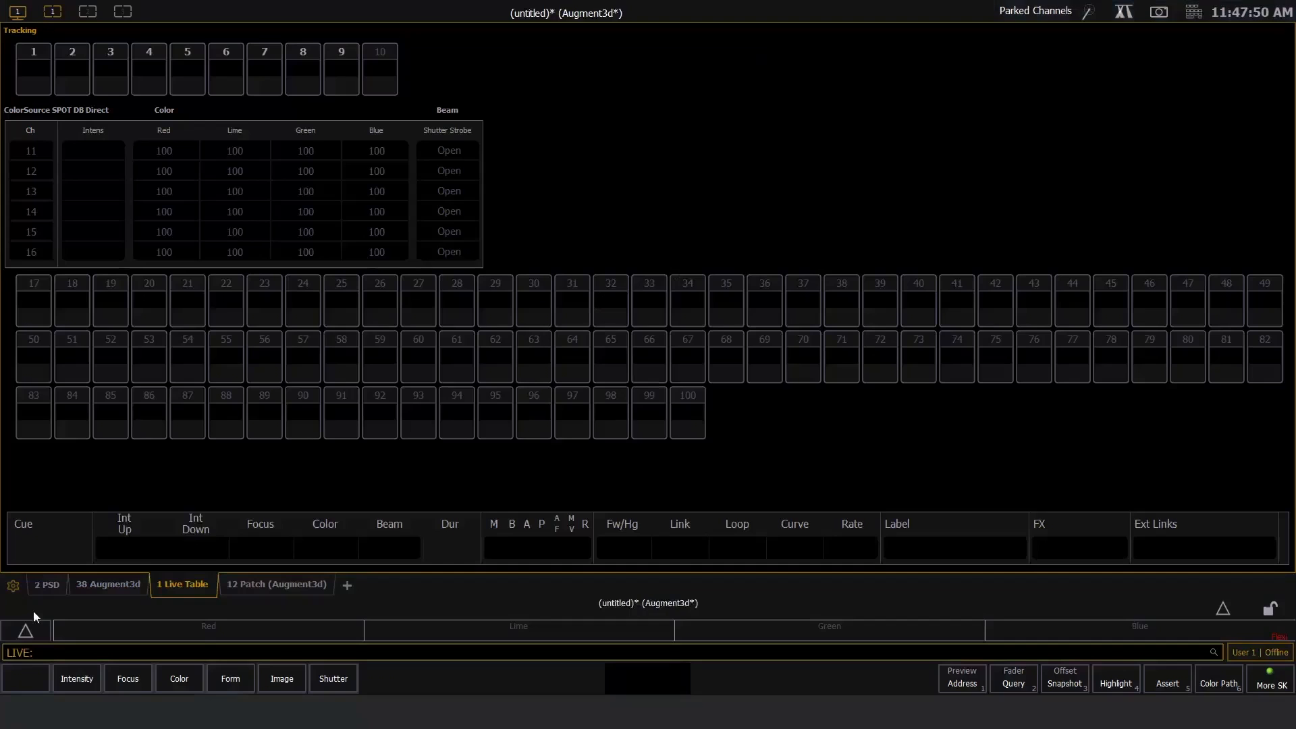
{"action": "left_click", "coordinate": [94, 591]}
{"action": "left_click", "coordinate": [432, 270]}
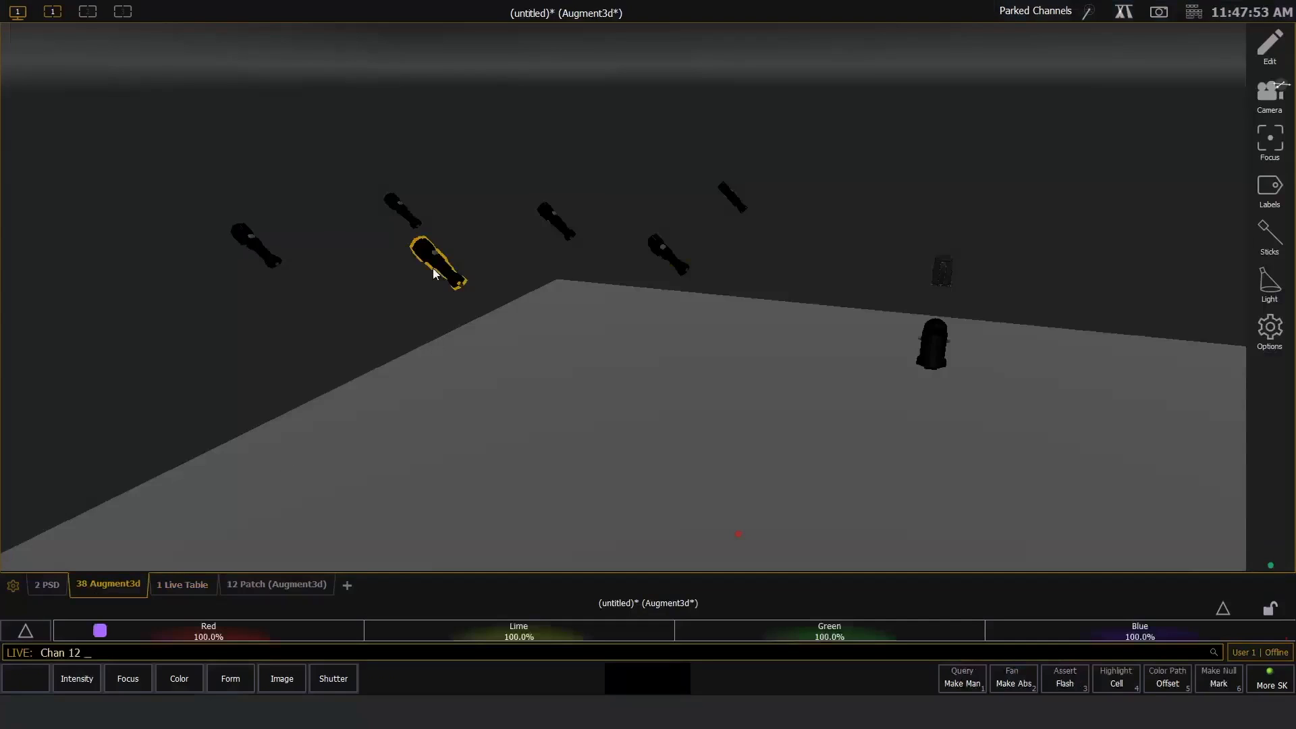
{"action": "key", "text": "a"}
{"action": "key", "text": "f"}
{"action": "right_click_drag", "start_coordinate": [500, 398], "coordinate": [531, 308]}
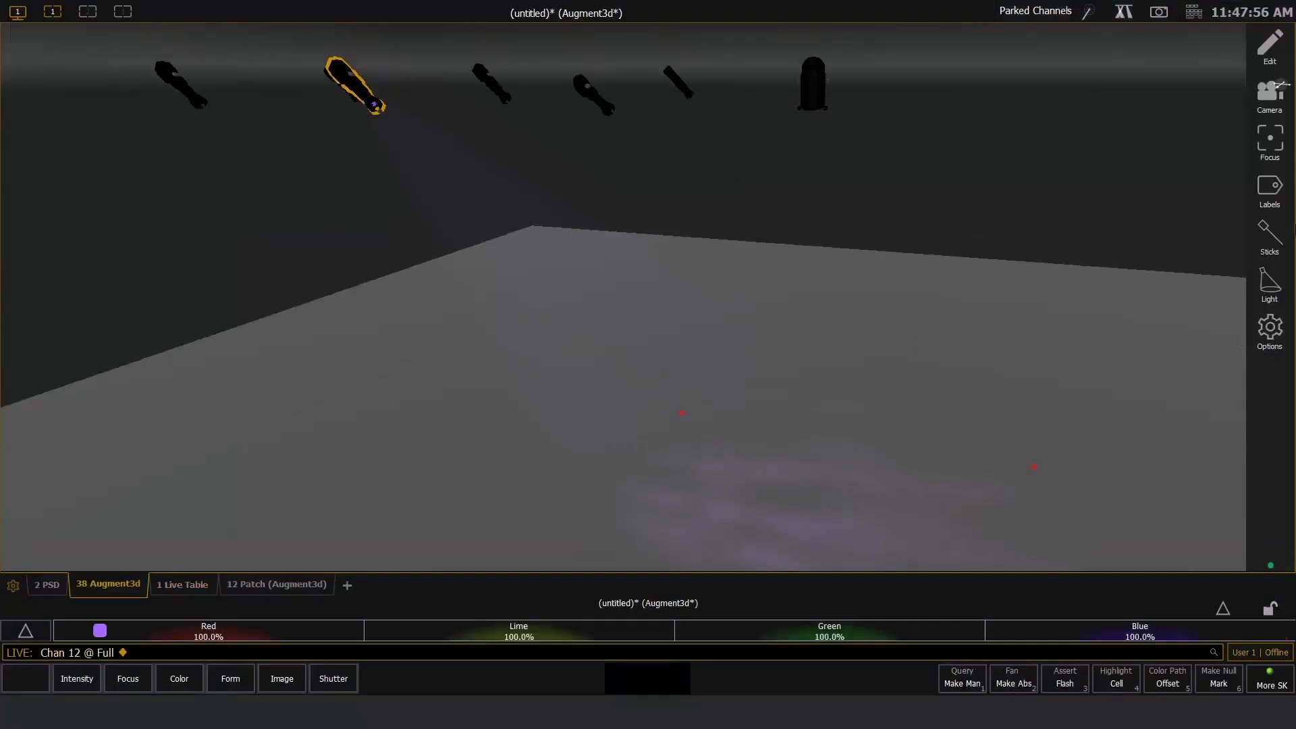
Step: Return to Augment3d edit mode and rotate channel 12 with its local handles to about X 20.7°, Y -40.9° and Z -22.2°
{"action": "left_click", "coordinate": [1270, 52]}
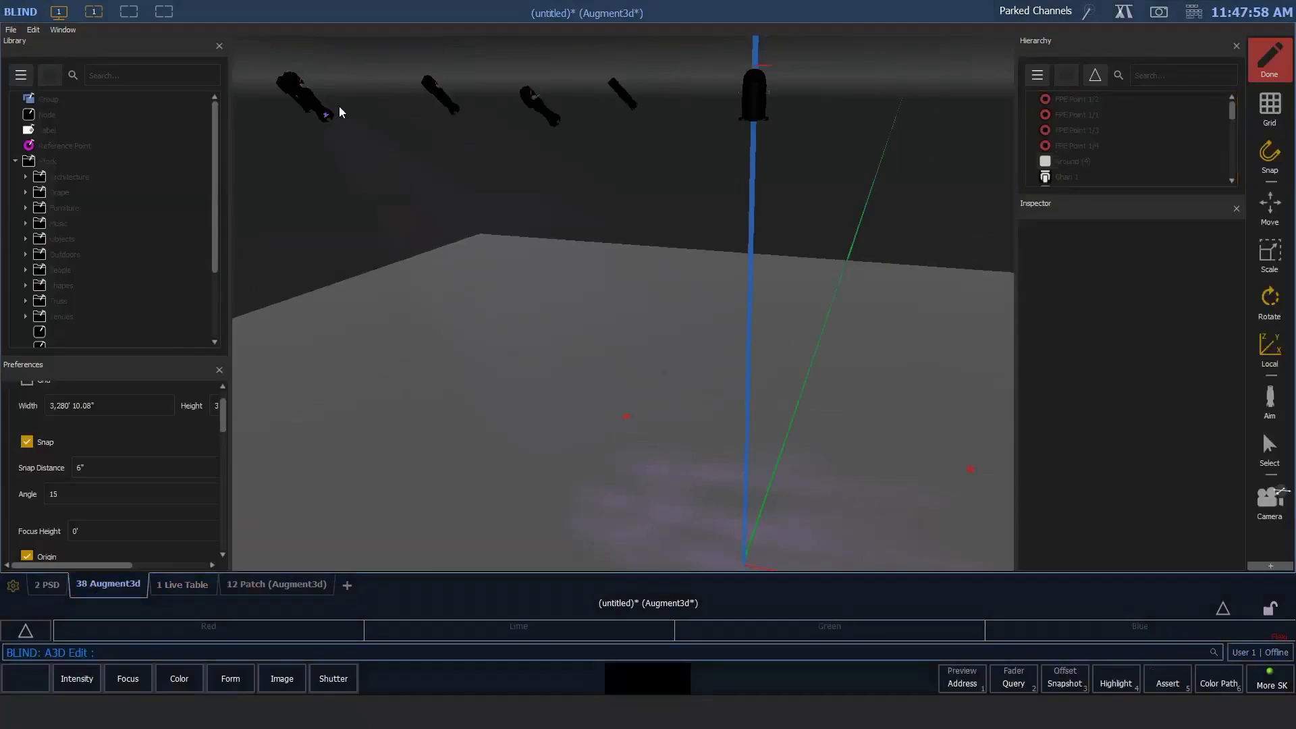
{"action": "left_click", "coordinate": [317, 111]}
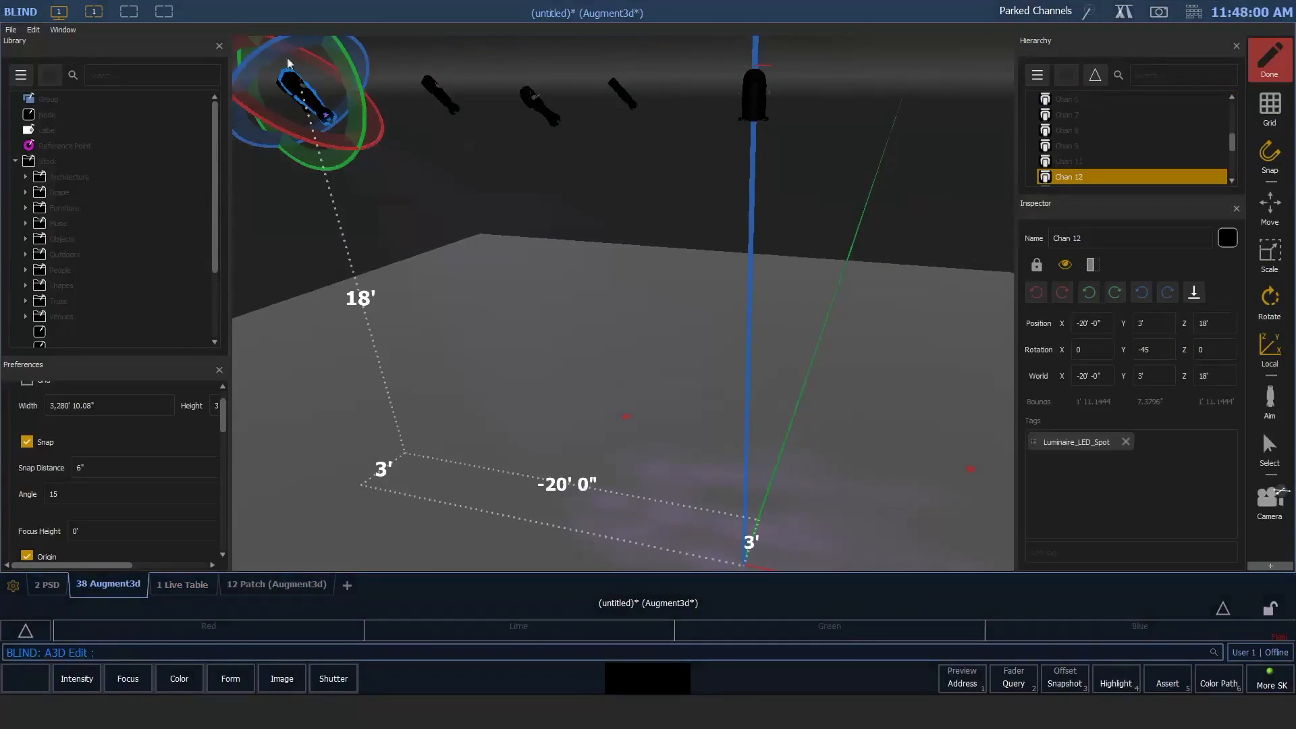
{"action": "left_click_drag", "start_coordinate": [265, 47], "coordinate": [258, 164]}
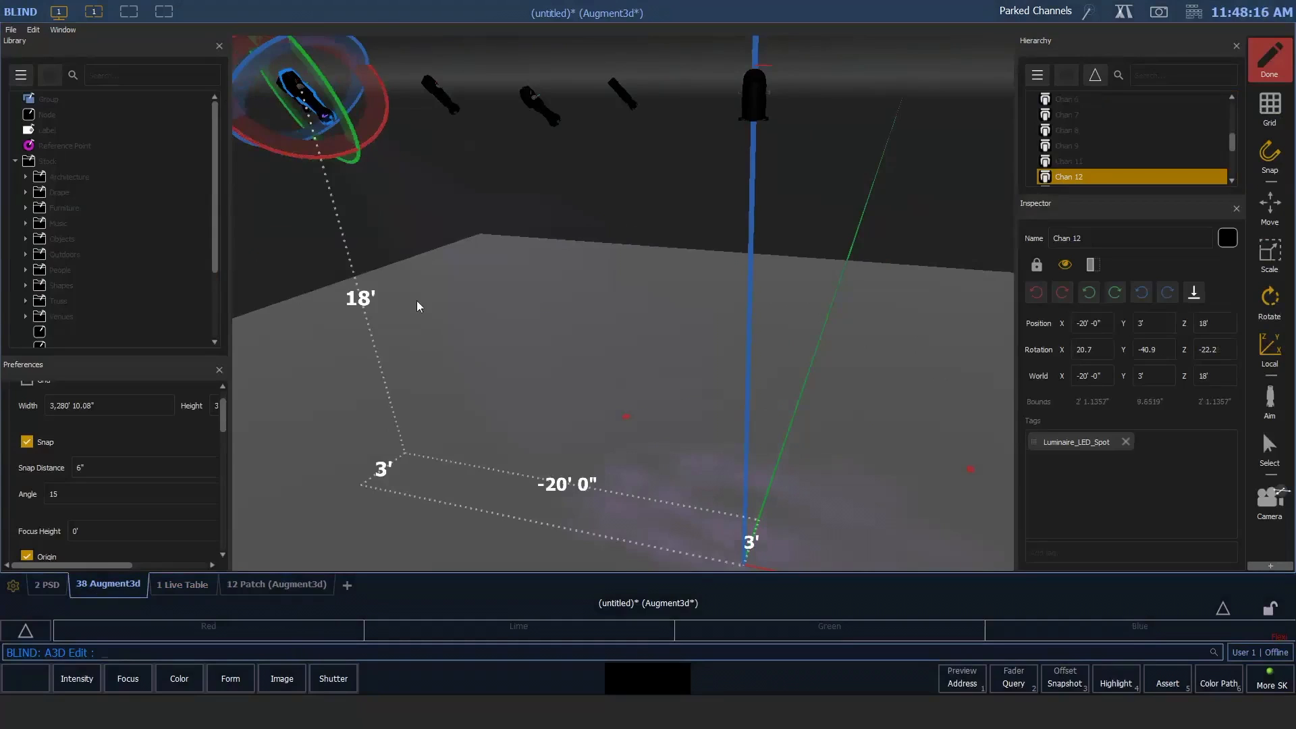
{"action": "middle_click_drag", "start_coordinate": [417, 301], "coordinate": [599, 404]}
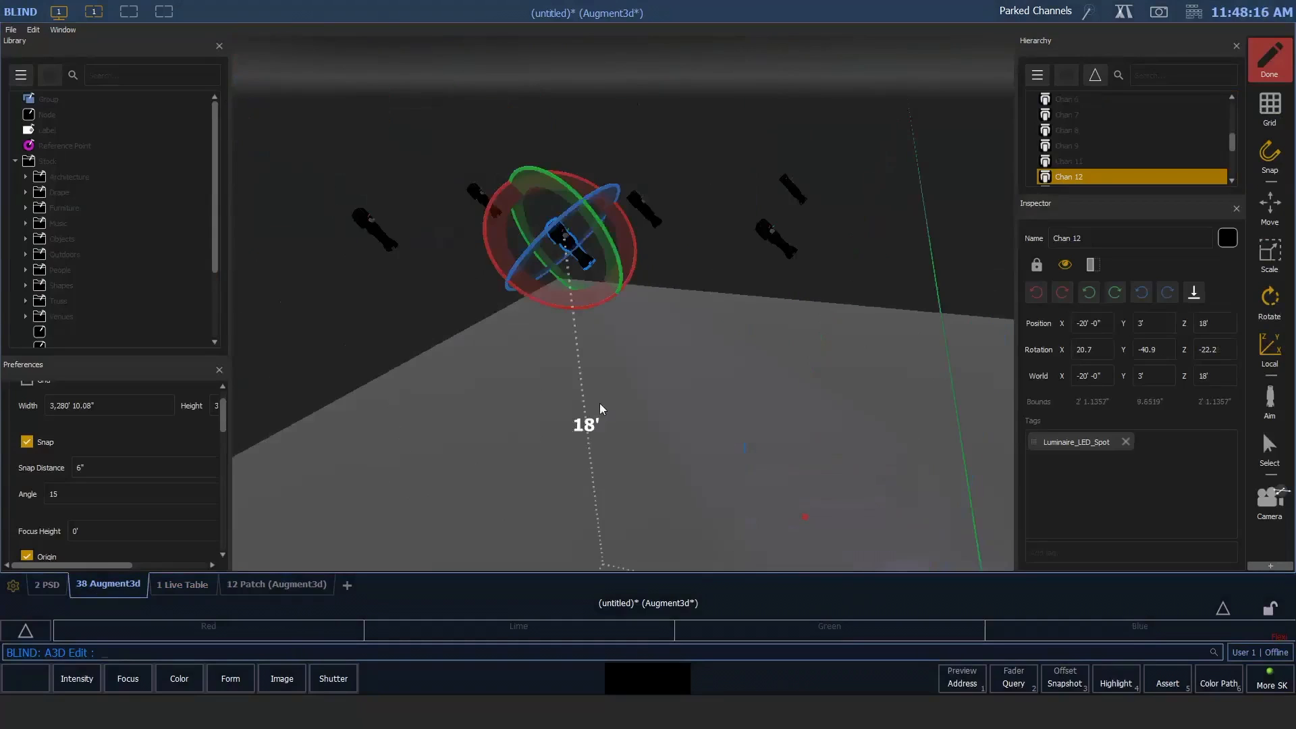
Step: Clear the selection and reselect channel 12 in the 3D view
{"action": "left_click", "coordinate": [439, 172]}
{"action": "scroll", "coordinate": [546, 214], "scroll_direction": "up", "scroll_amount": 2}
{"action": "middle_click_drag", "start_coordinate": [546, 213], "coordinate": [637, 312]}
{"action": "scroll", "coordinate": [637, 312], "scroll_direction": "up", "scroll_amount": 1}
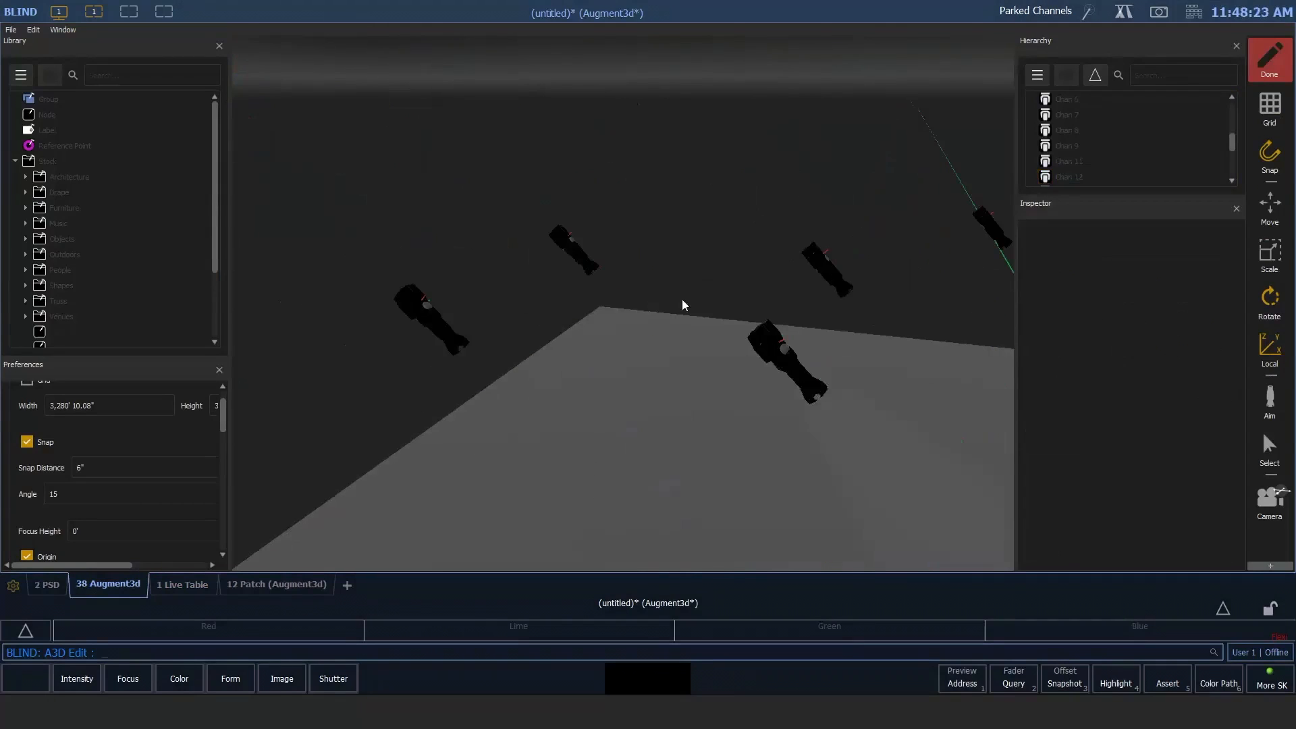
{"action": "left_click", "coordinate": [770, 343]}
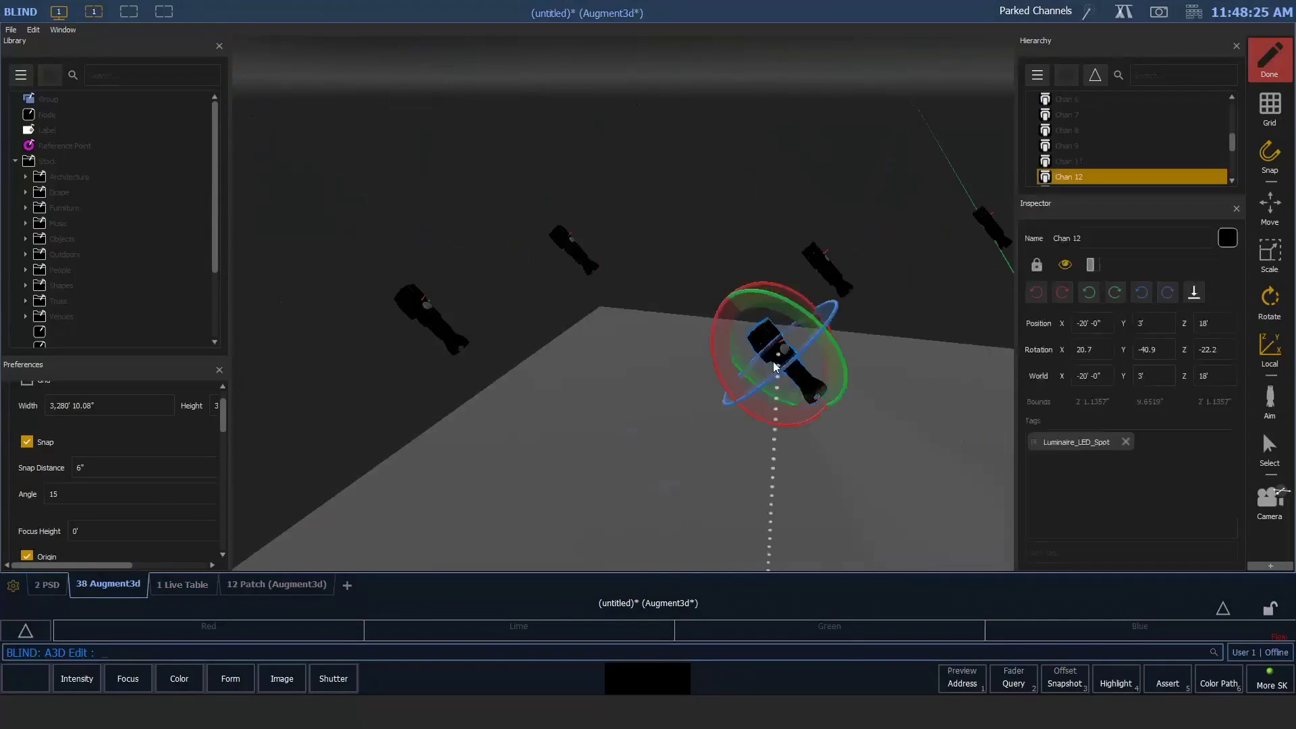
Step: View channel 12 with its local rotation handles from different angles, and select the ground
{"action": "scroll", "coordinate": [783, 358], "scroll_direction": "up", "scroll_amount": 2}
{"action": "scroll", "coordinate": [807, 370], "scroll_direction": "down", "scroll_amount": 3}
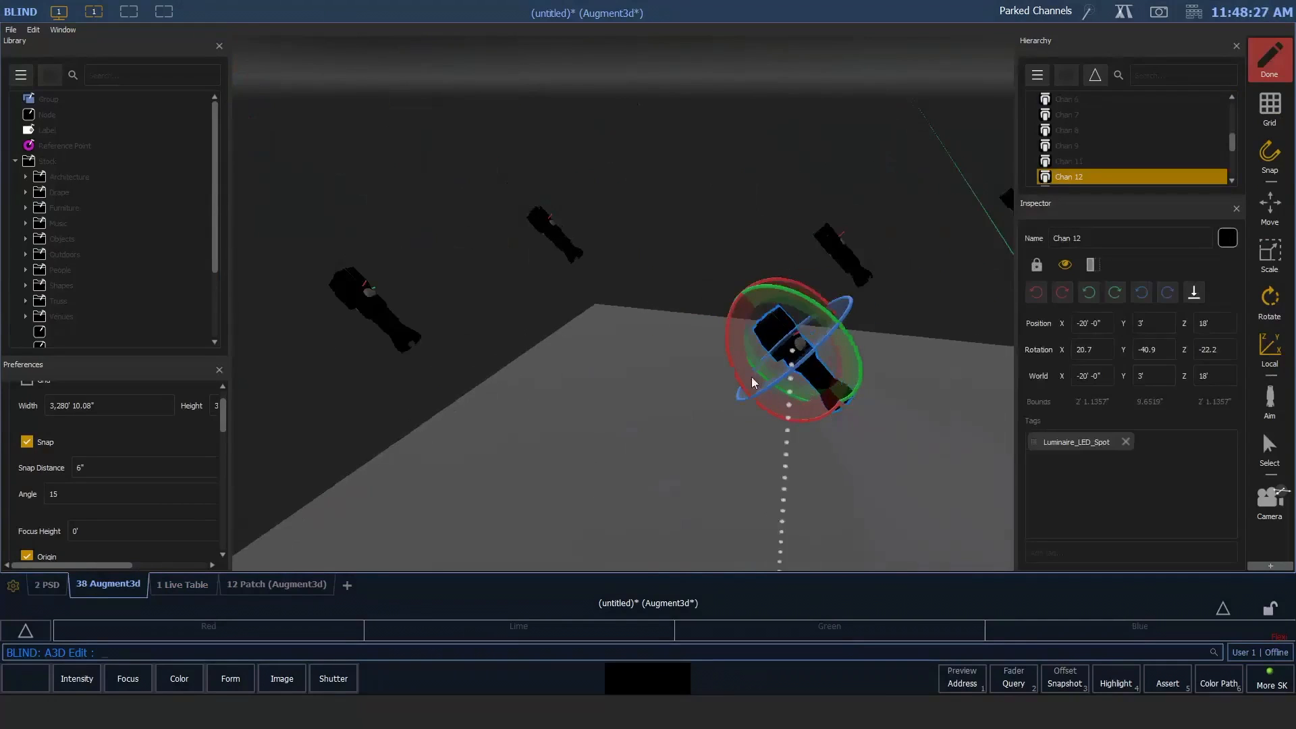
{"action": "middle_click_drag", "start_coordinate": [755, 382], "coordinate": [710, 392]}
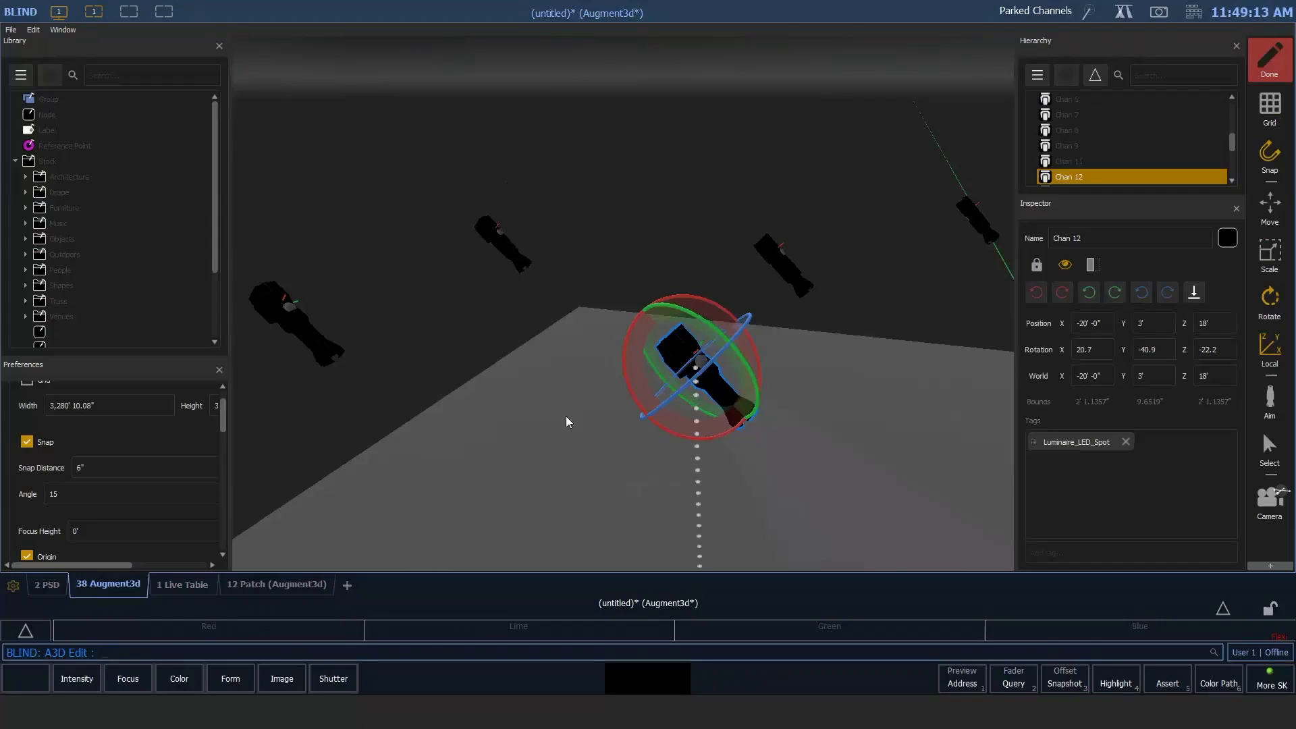
{"action": "middle_click_drag", "start_coordinate": [541, 443], "coordinate": [540, 412]}
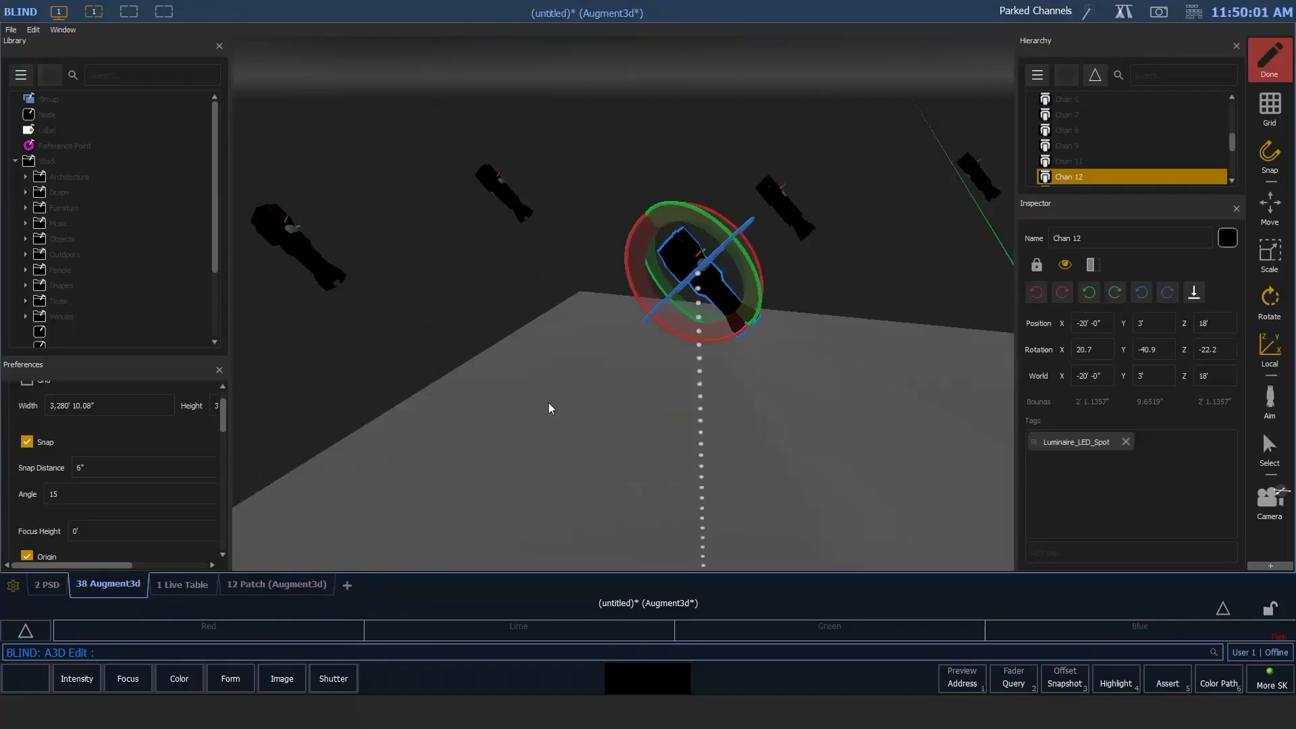
{"action": "left_click", "coordinate": [548, 402]}
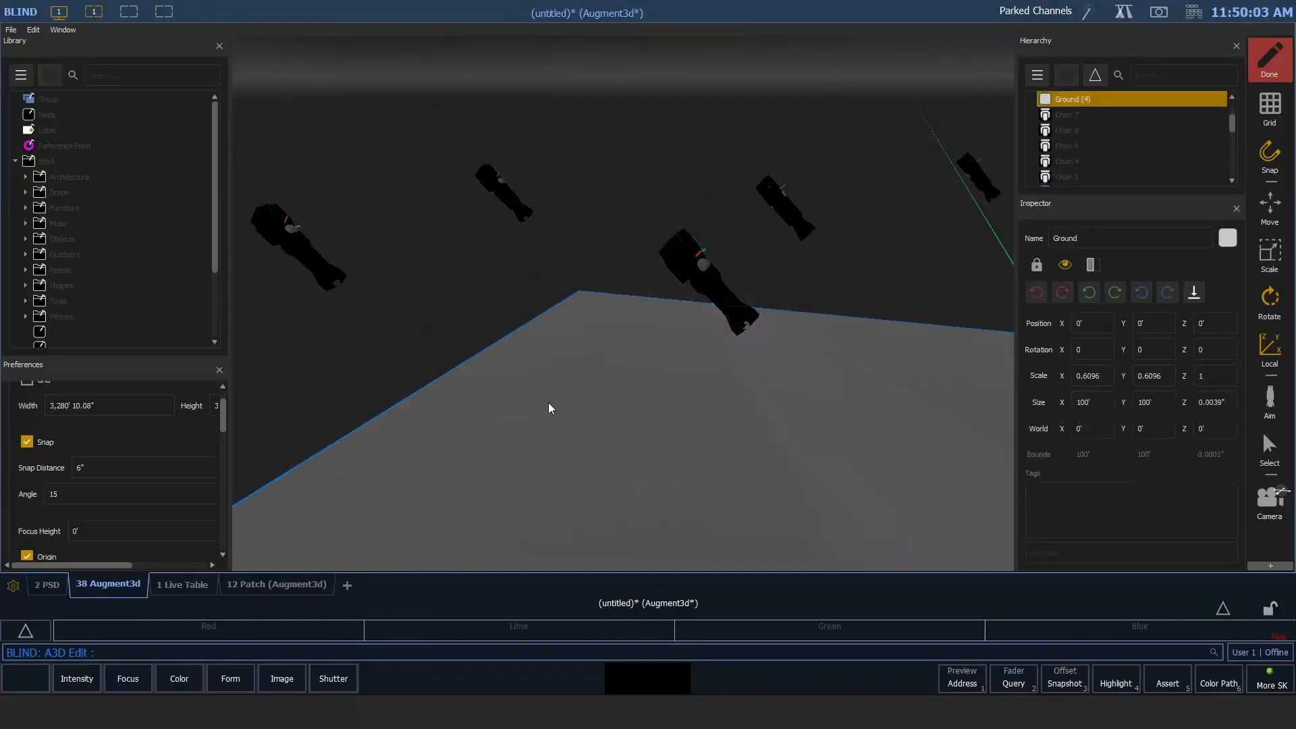